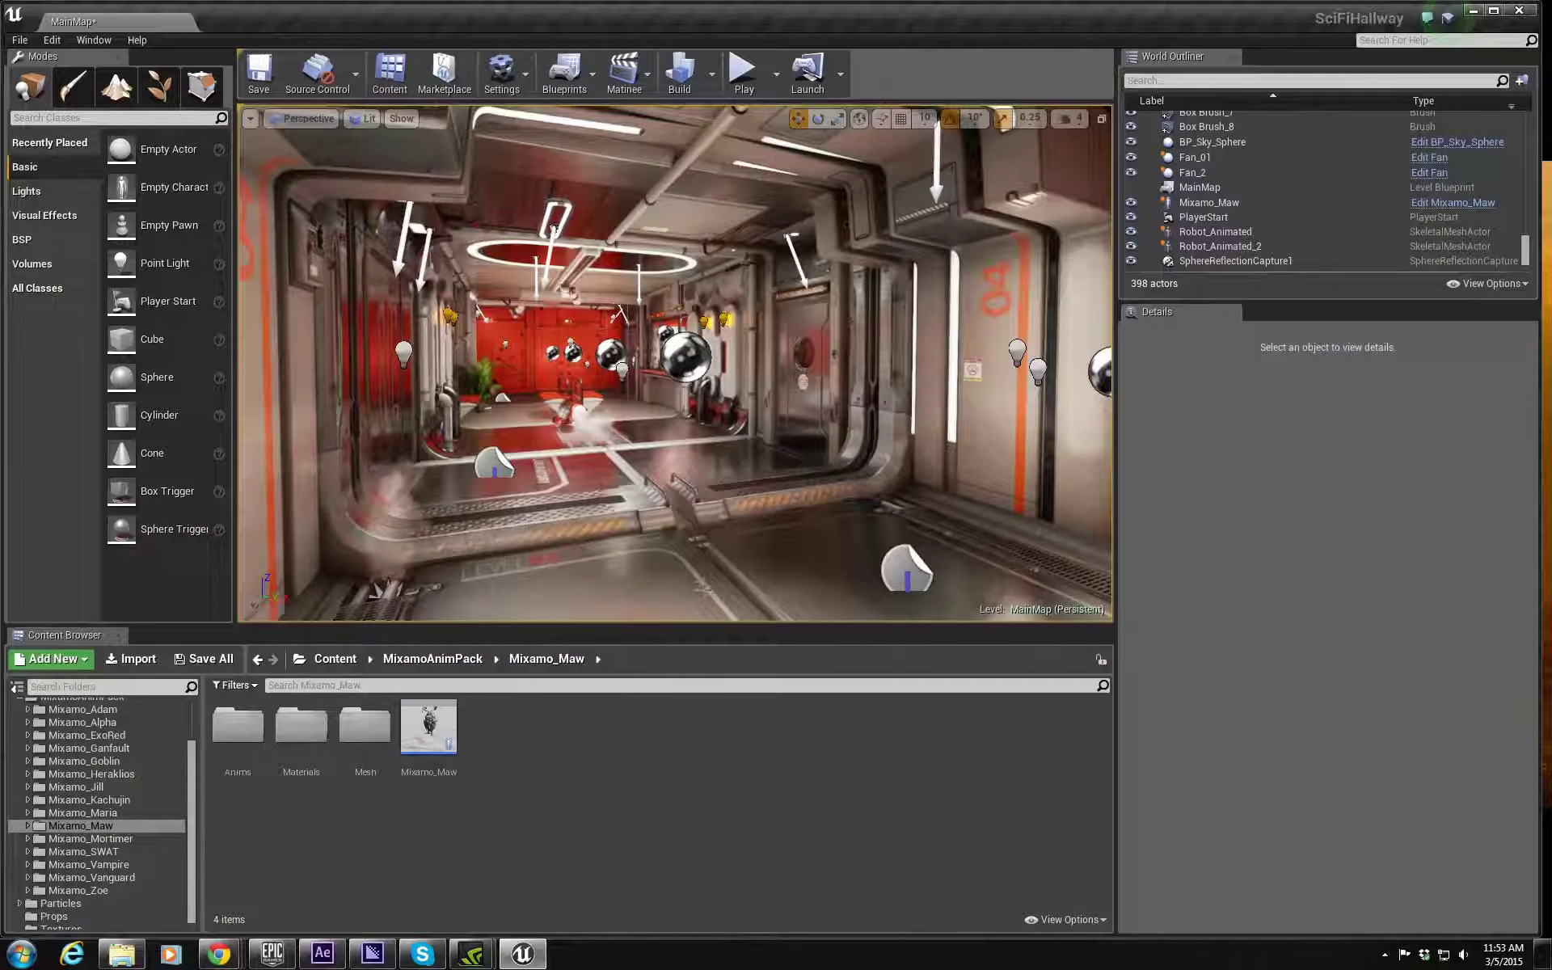
Step: Zoom into the sci-fi hallway and select the Mixamo_Maw character to show its properties
{"action": "scroll", "coordinate": [675, 363], "scroll_direction": "up", "scroll_amount": 3}
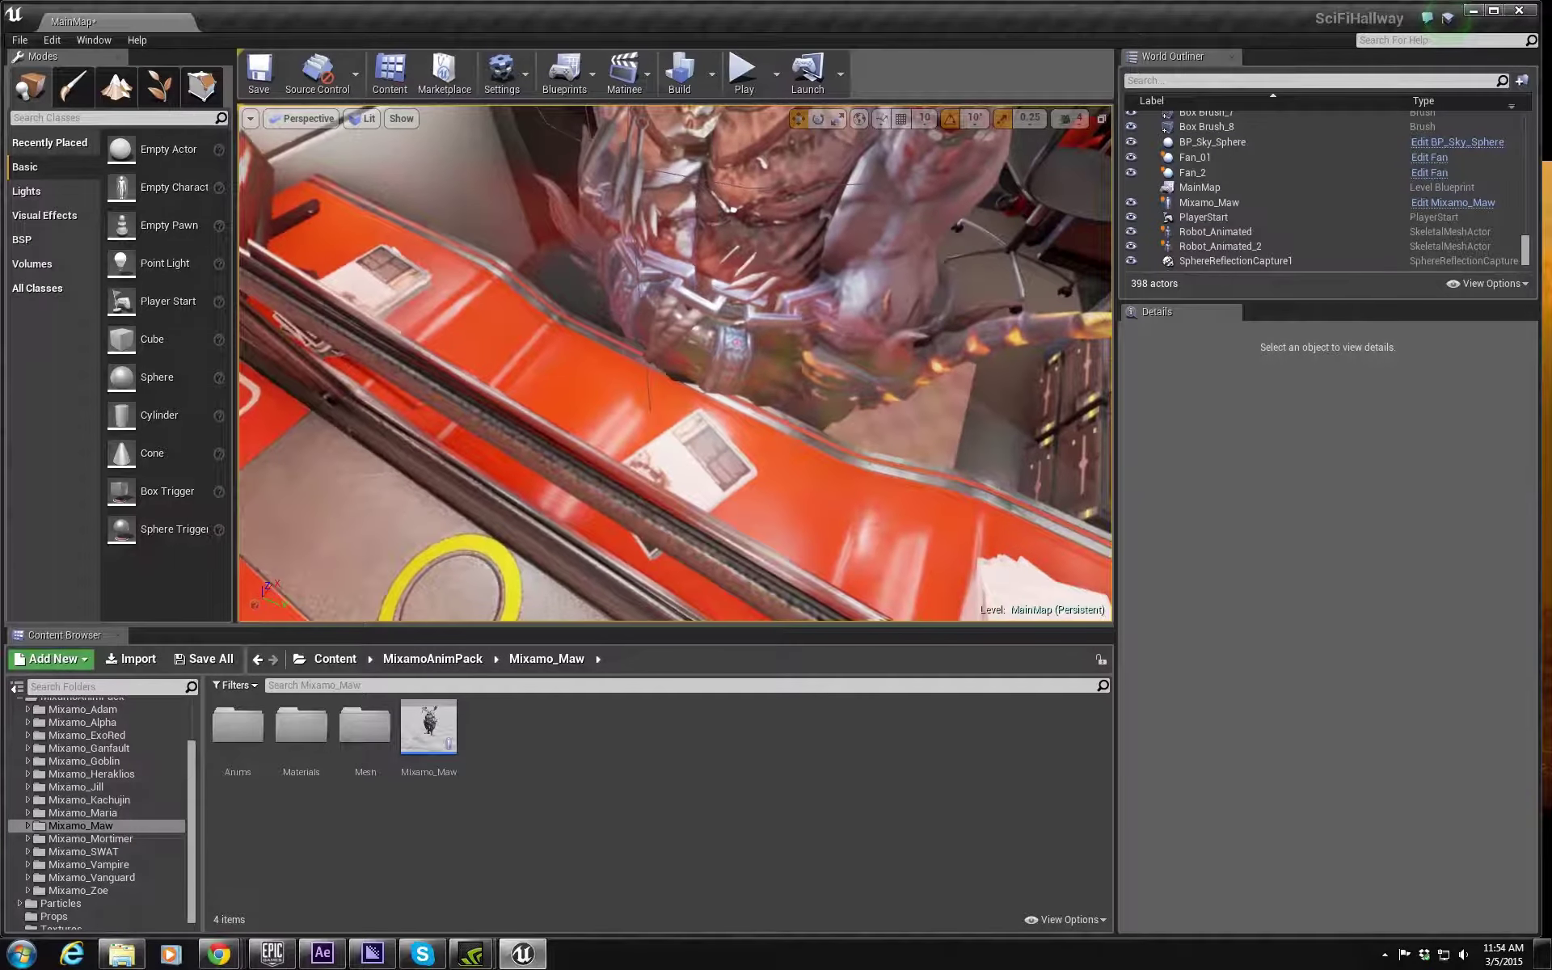
{"action": "left_click", "coordinate": [753, 473]}
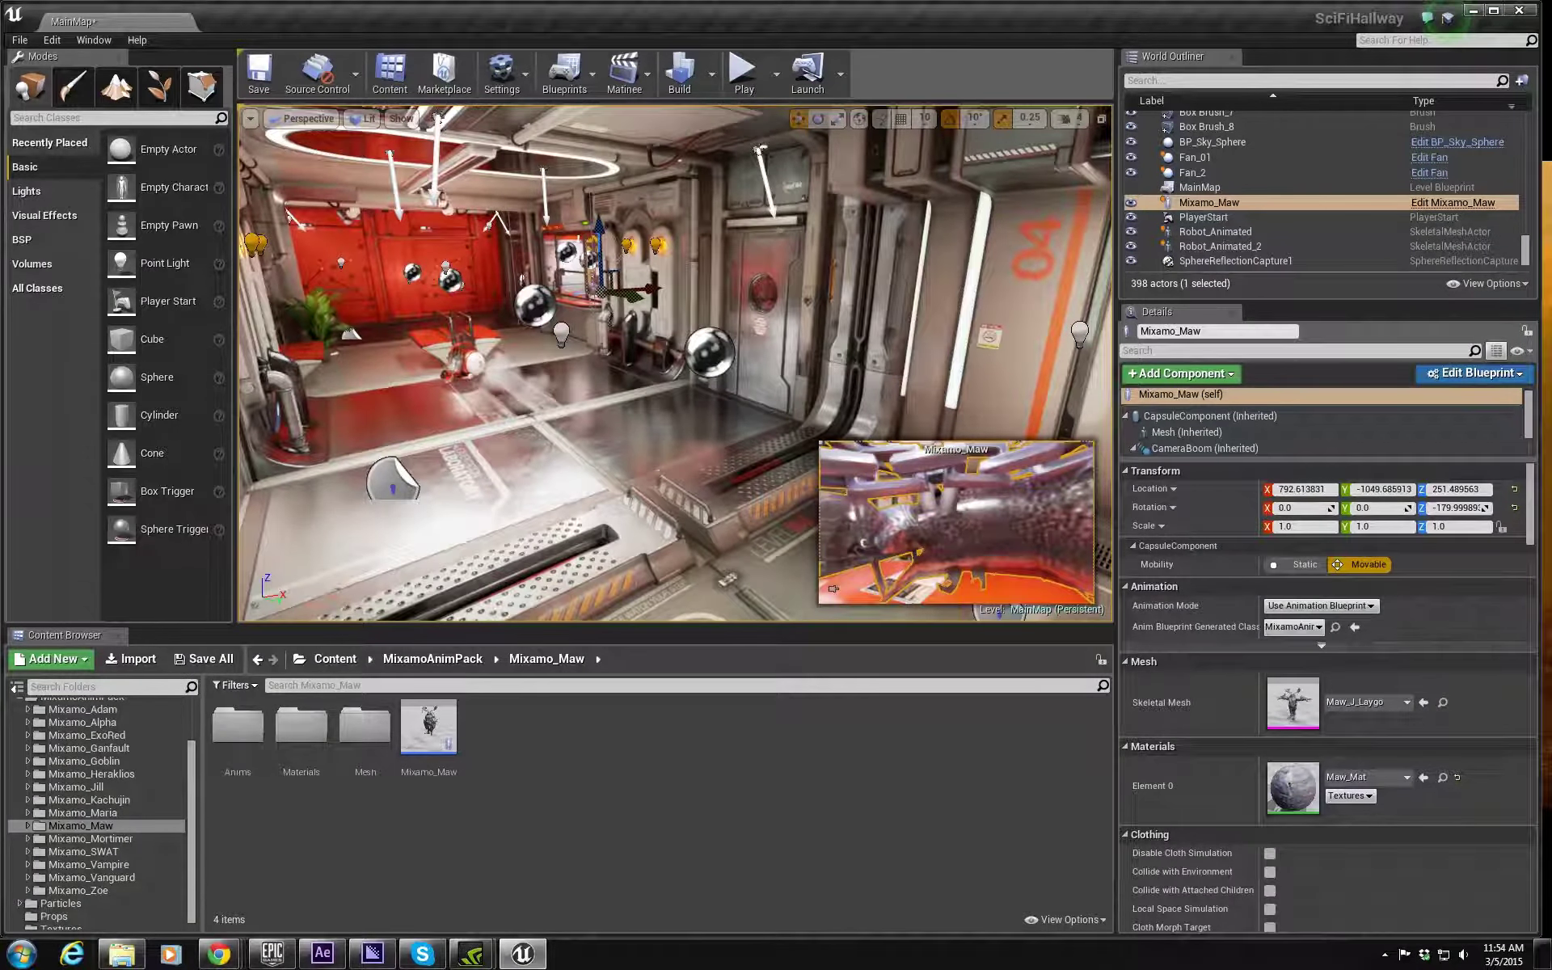
{"action": "right_click_drag", "start_coordinate": [638, 452], "coordinate": [648, 454]}
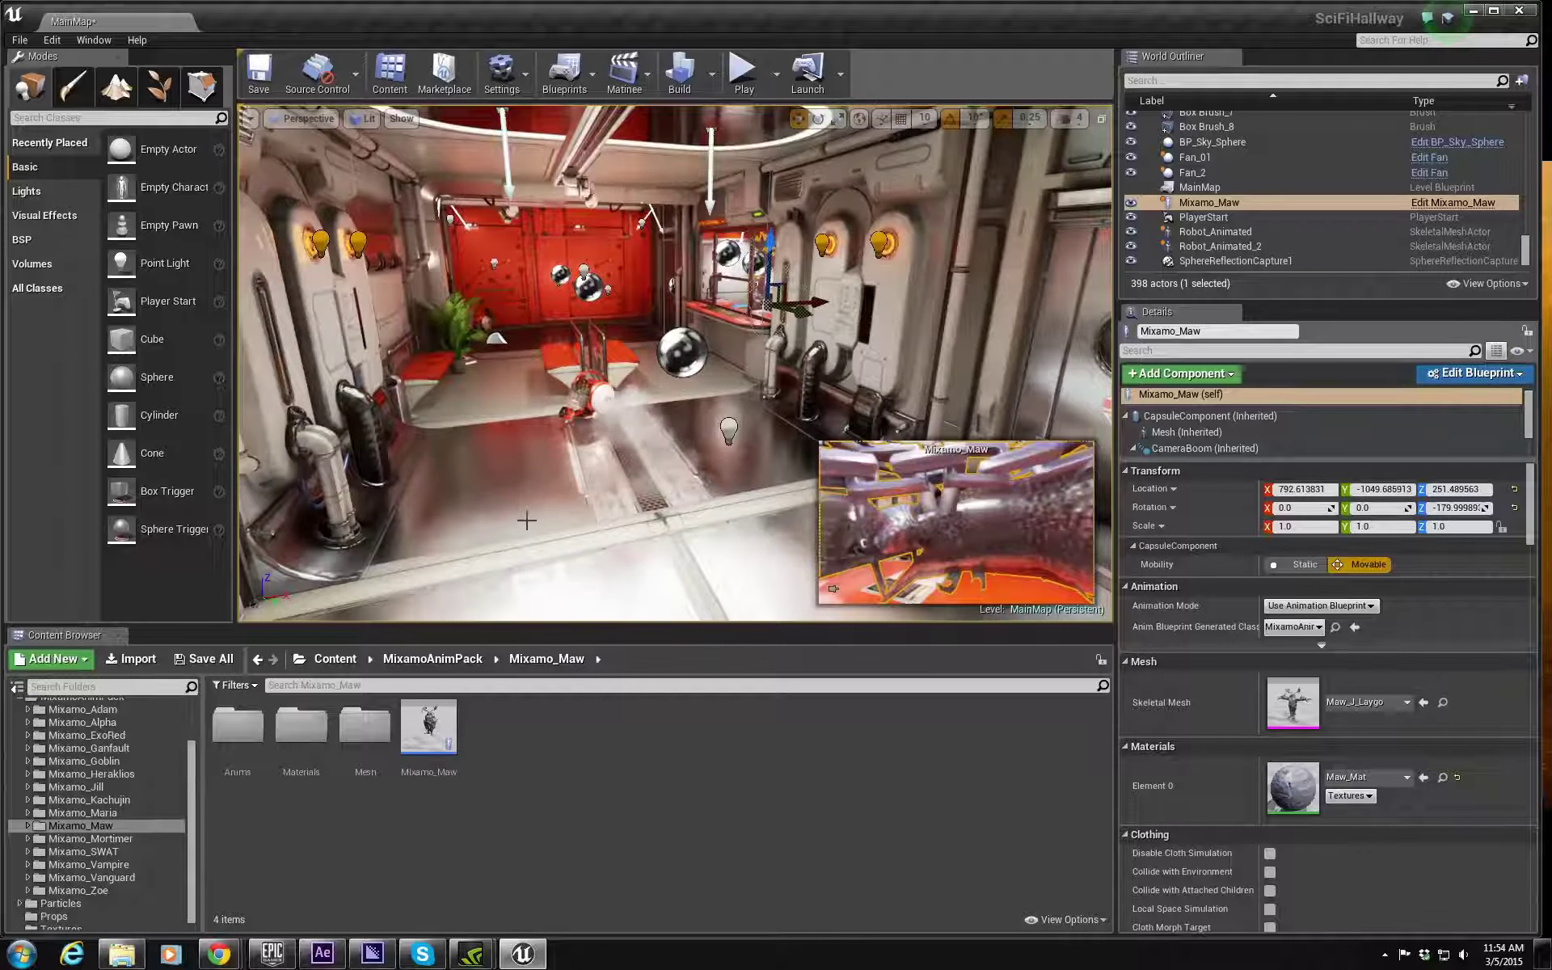
{"action": "right_click_drag", "start_coordinate": [526, 521], "coordinate": [526, 514]}
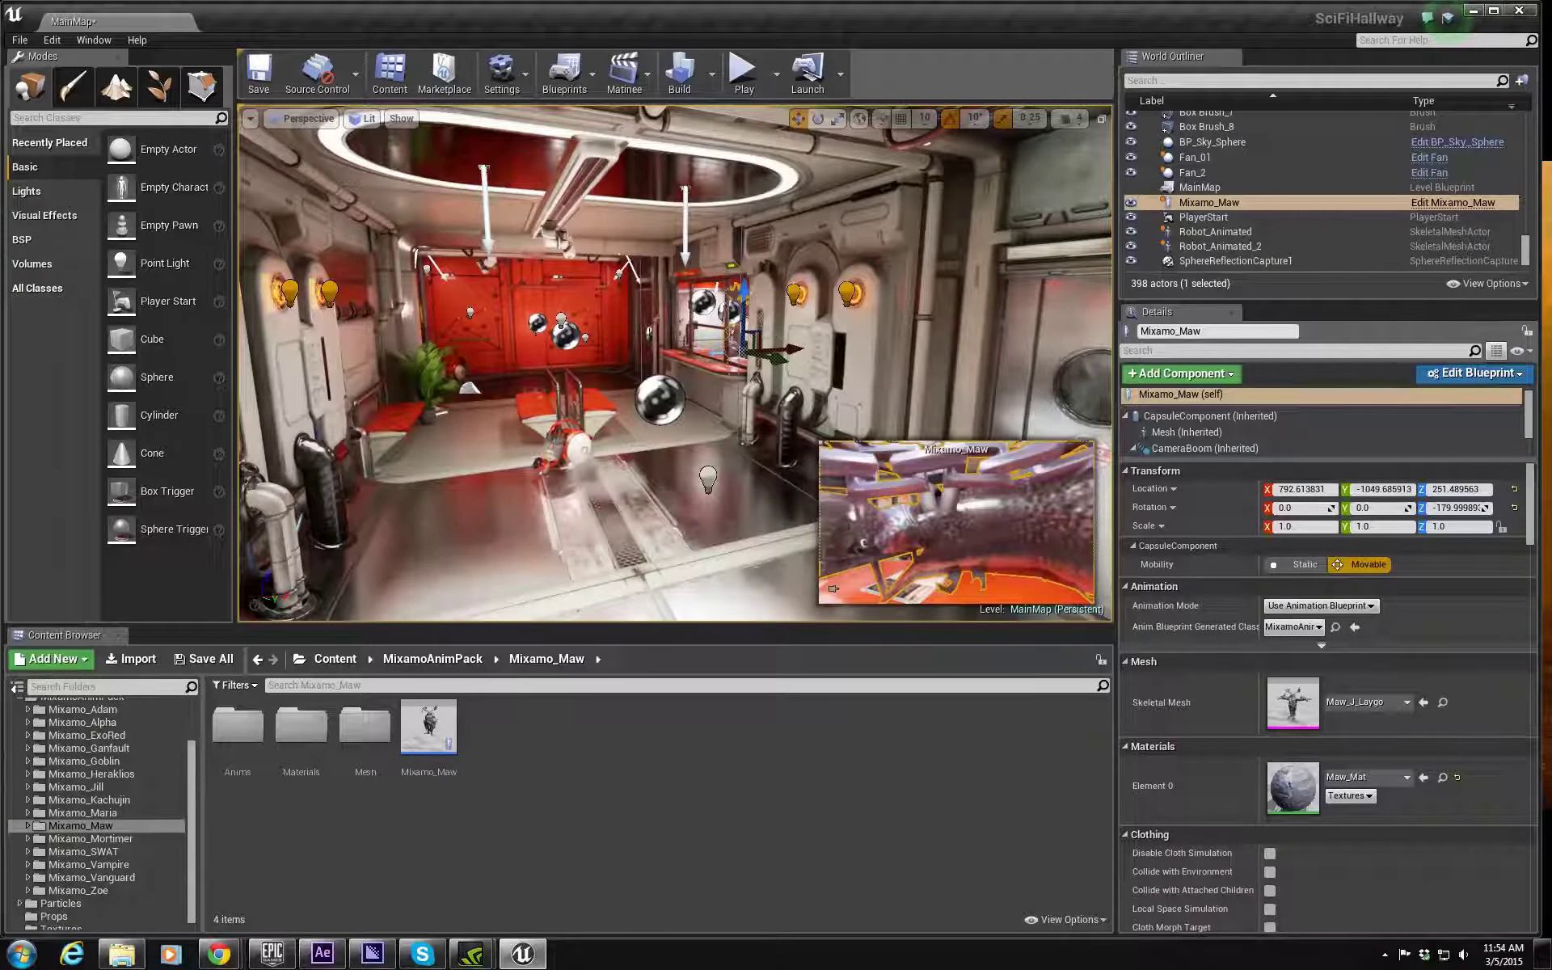
{"action": "left_click", "coordinate": [585, 513]}
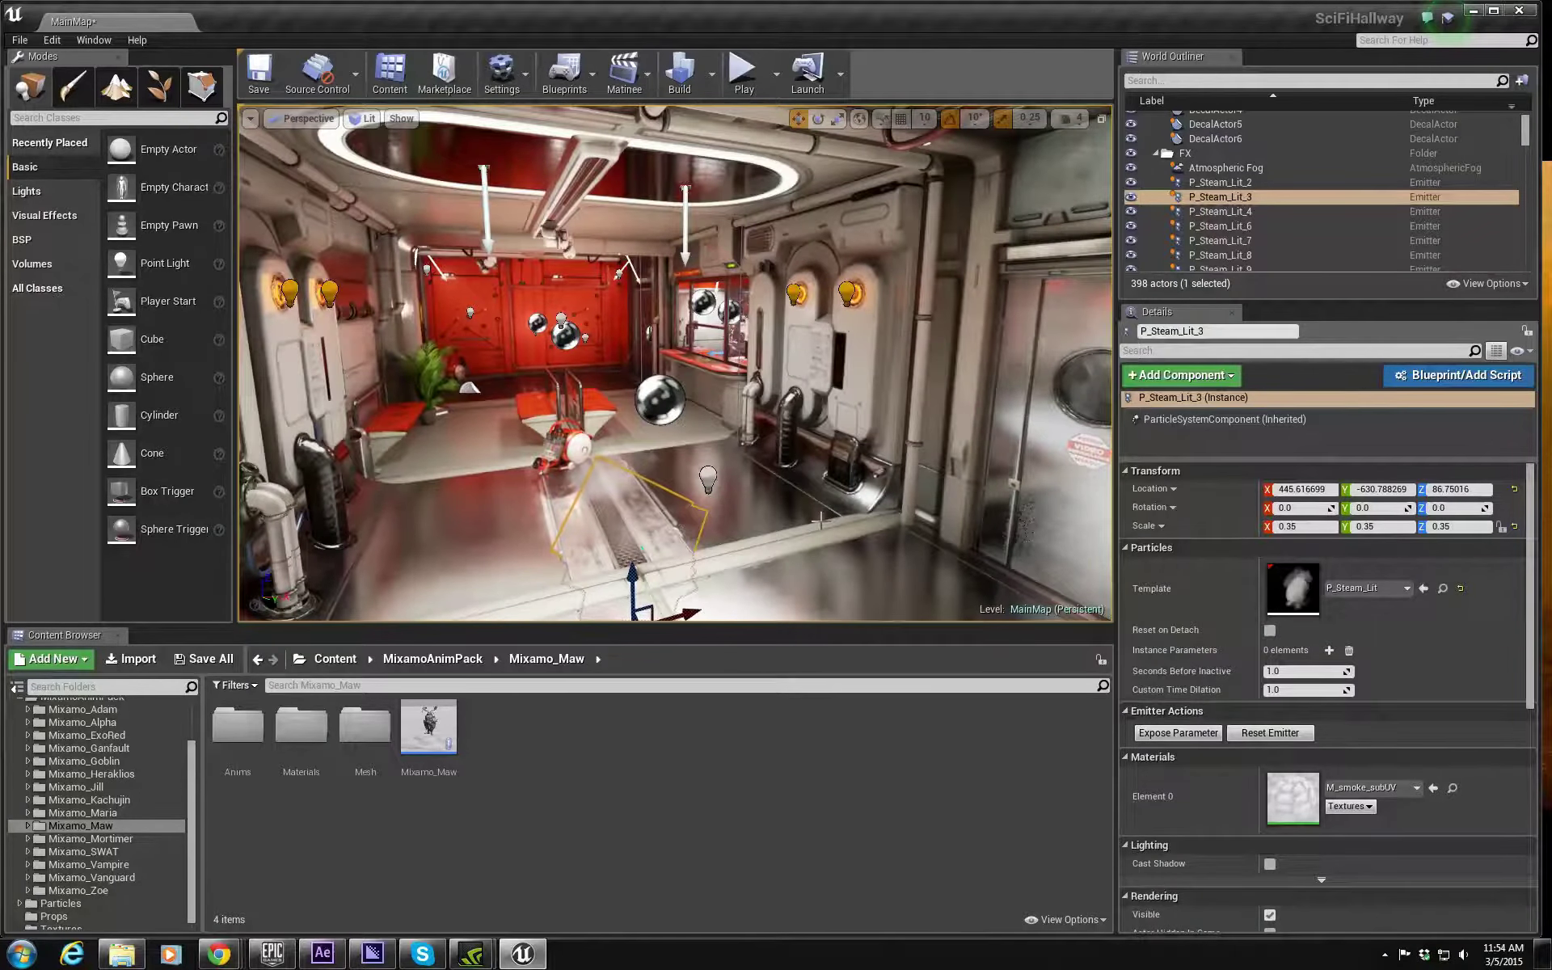
{"action": "right_click_drag", "start_coordinate": [819, 520], "coordinate": [822, 520]}
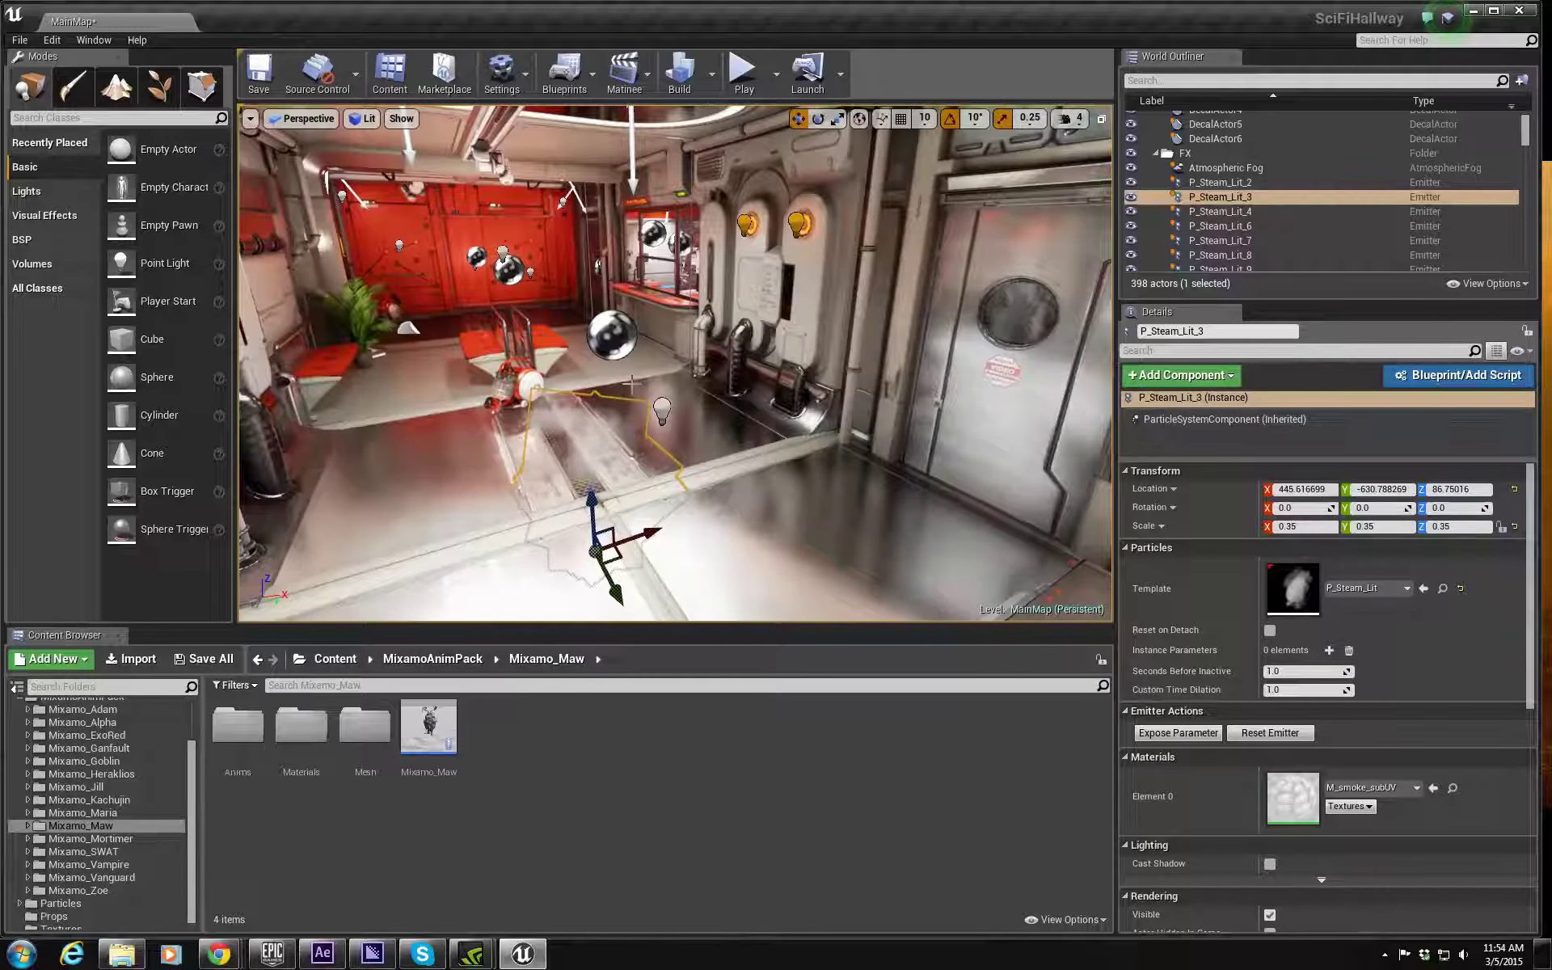
{"action": "left_click", "coordinate": [734, 540]}
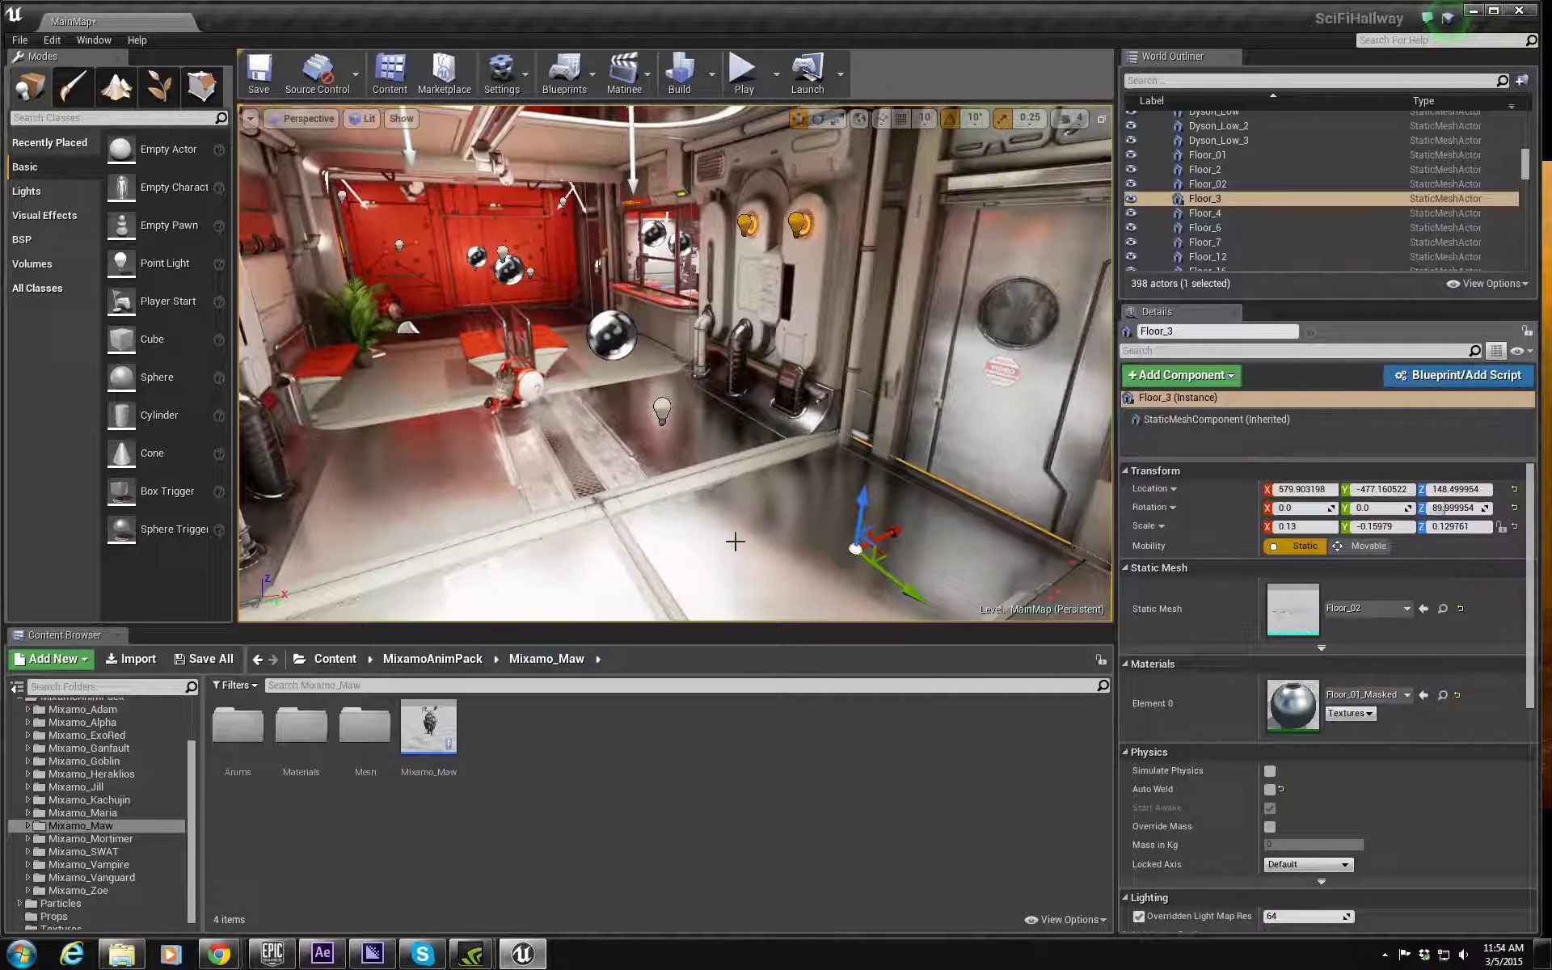
{"action": "left_click_drag", "start_coordinate": [738, 565], "coordinate": [719, 451]}
{"action": "key", "text": "ctrl+z"}
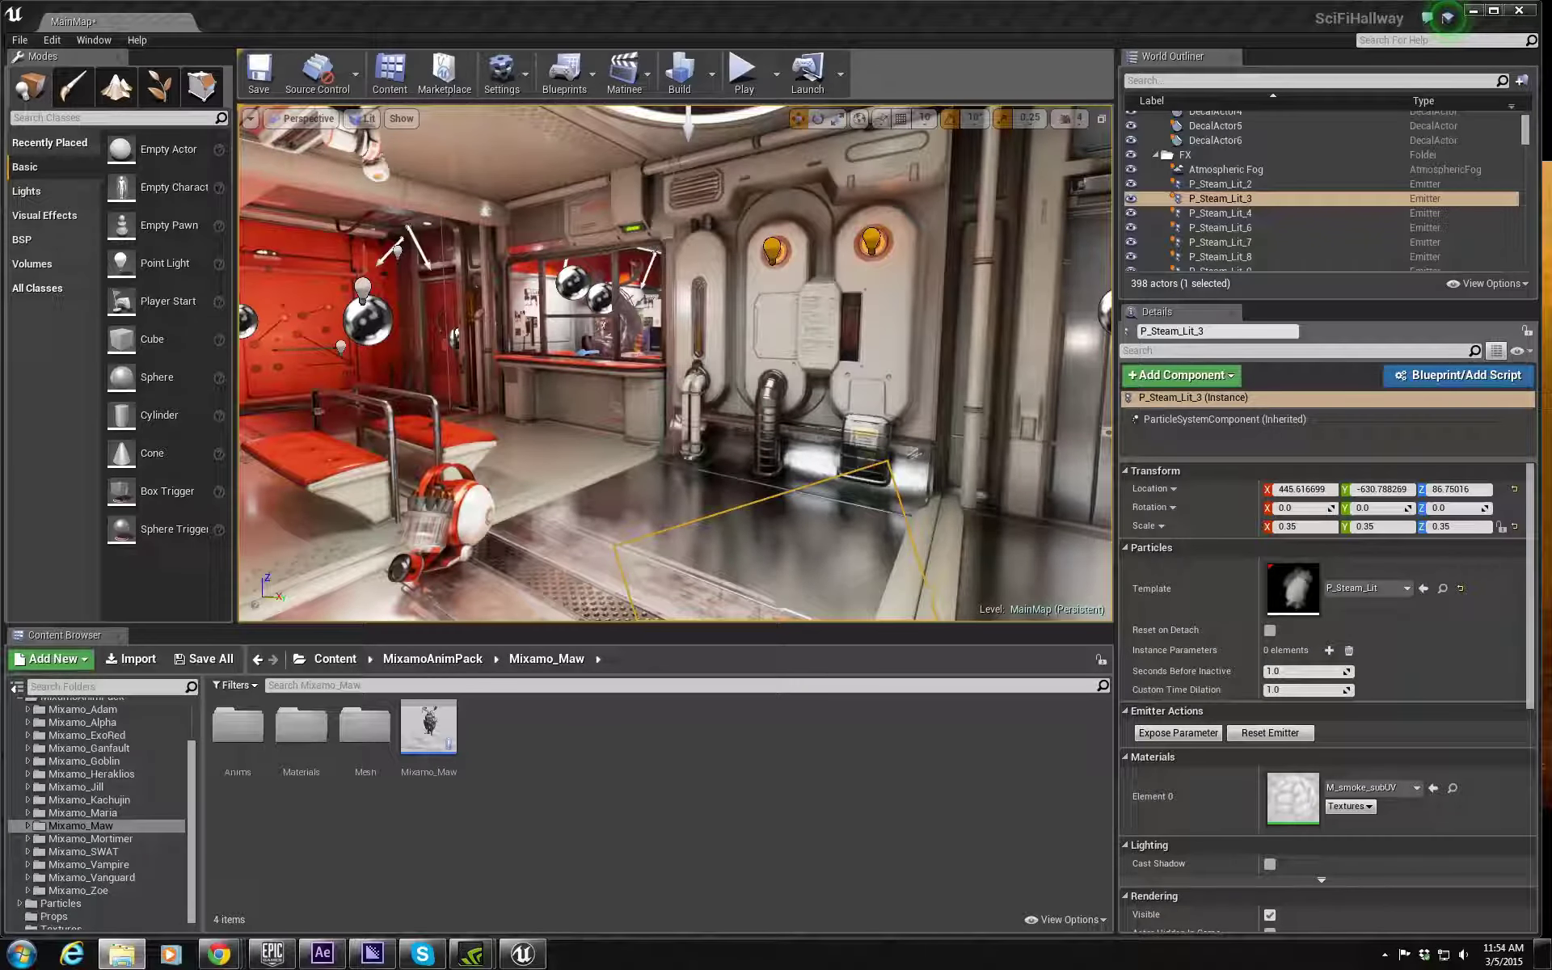
{"action": "left_click", "coordinate": [169, 954]}
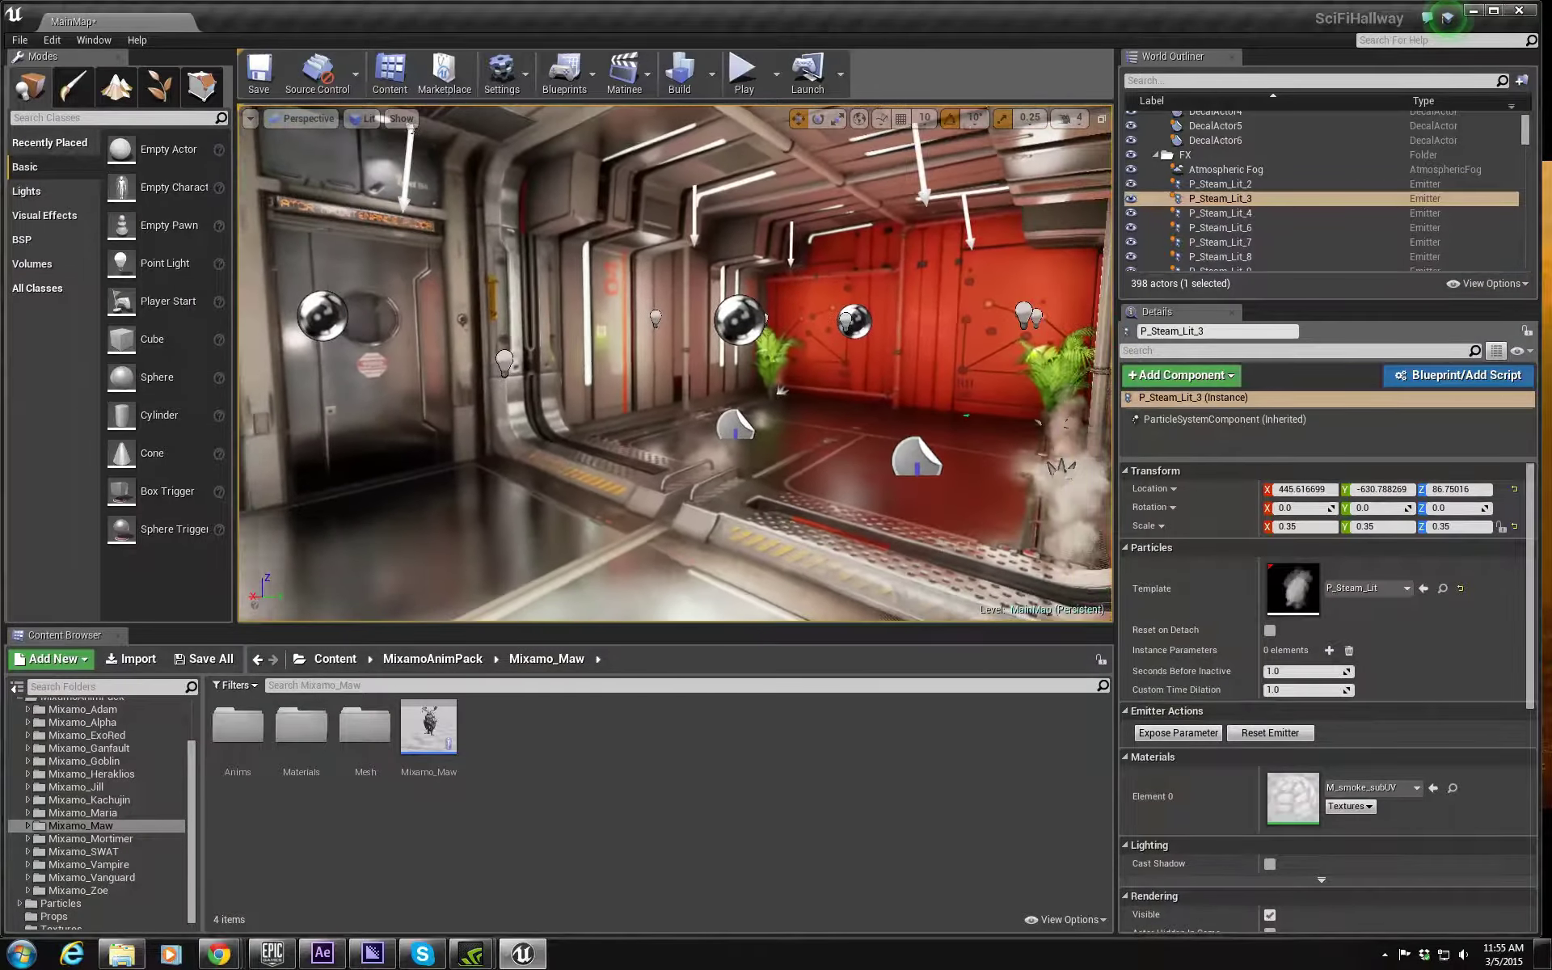
{"action": "left_click_drag", "start_coordinate": [872, 465], "coordinate": [881, 396]}
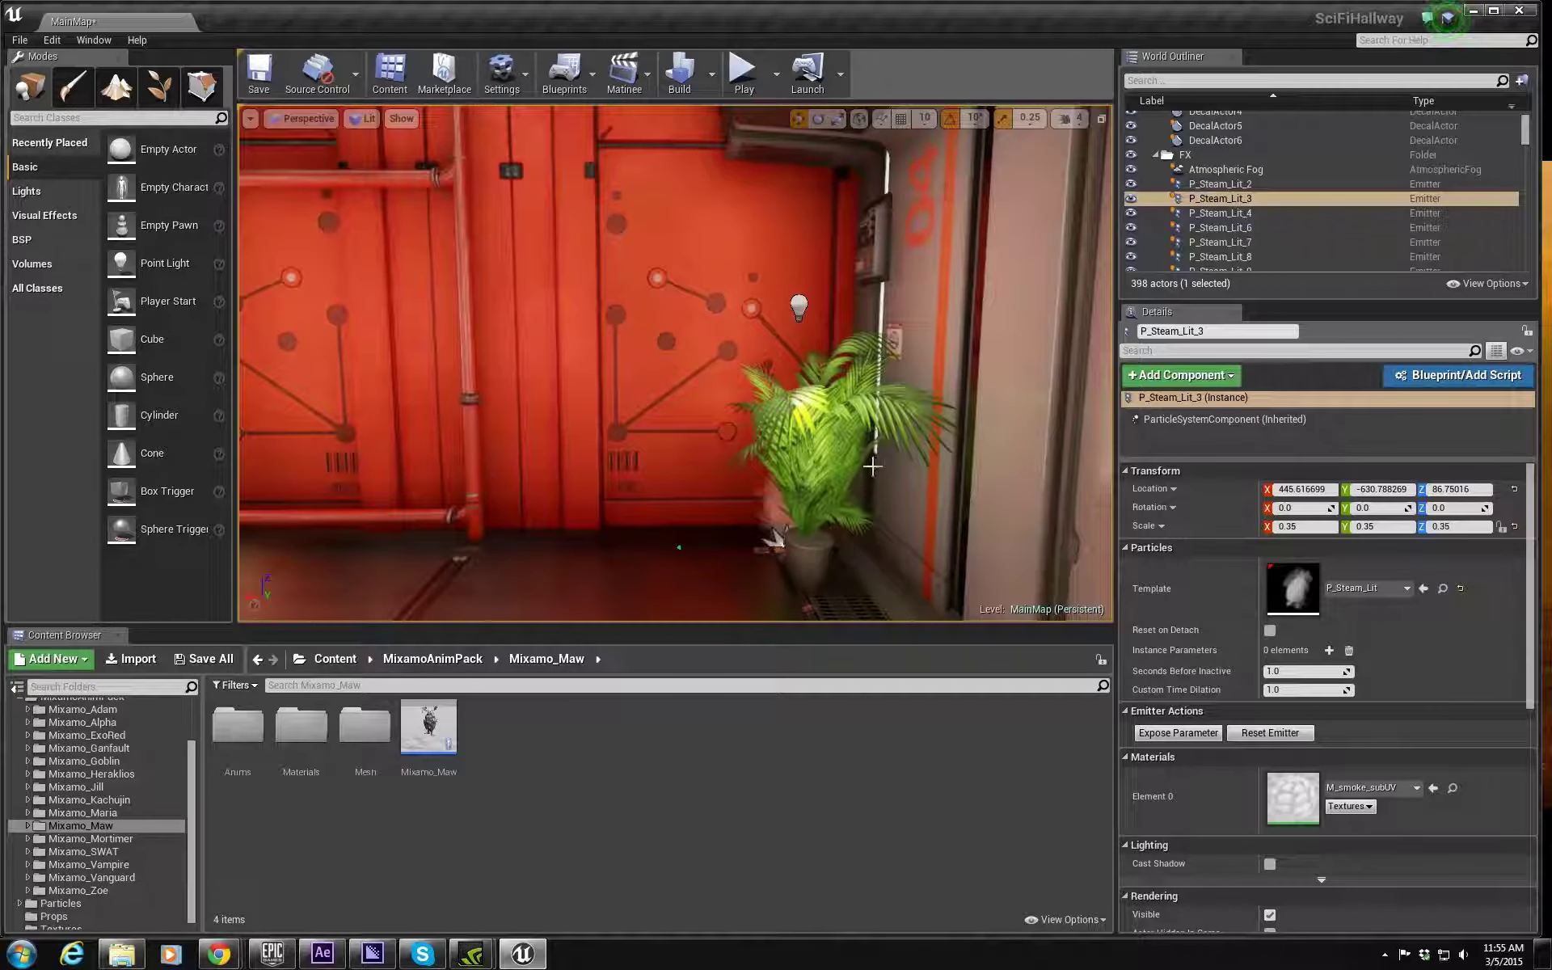
Step: Add a new Matinee and dock its MatineeActor2 editor window on the right beside the narrowed level editor
{"action": "left_click", "coordinate": [653, 78]}
{"action": "left_click", "coordinate": [669, 119]}
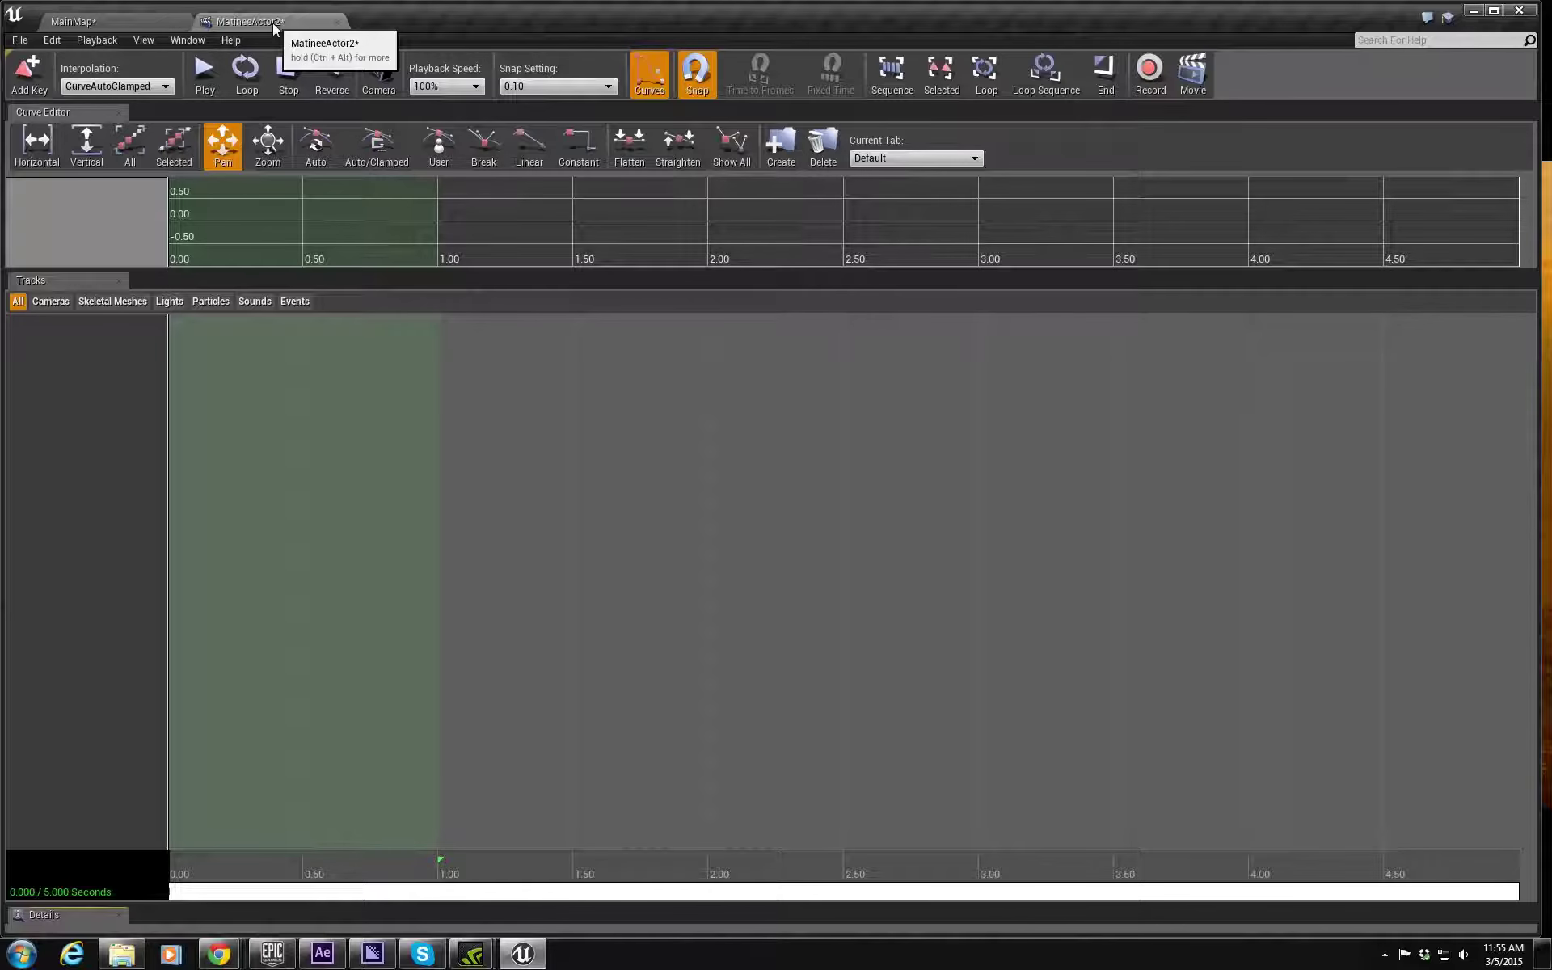
{"action": "left_click_drag", "start_coordinate": [275, 30], "coordinate": [773, 536]}
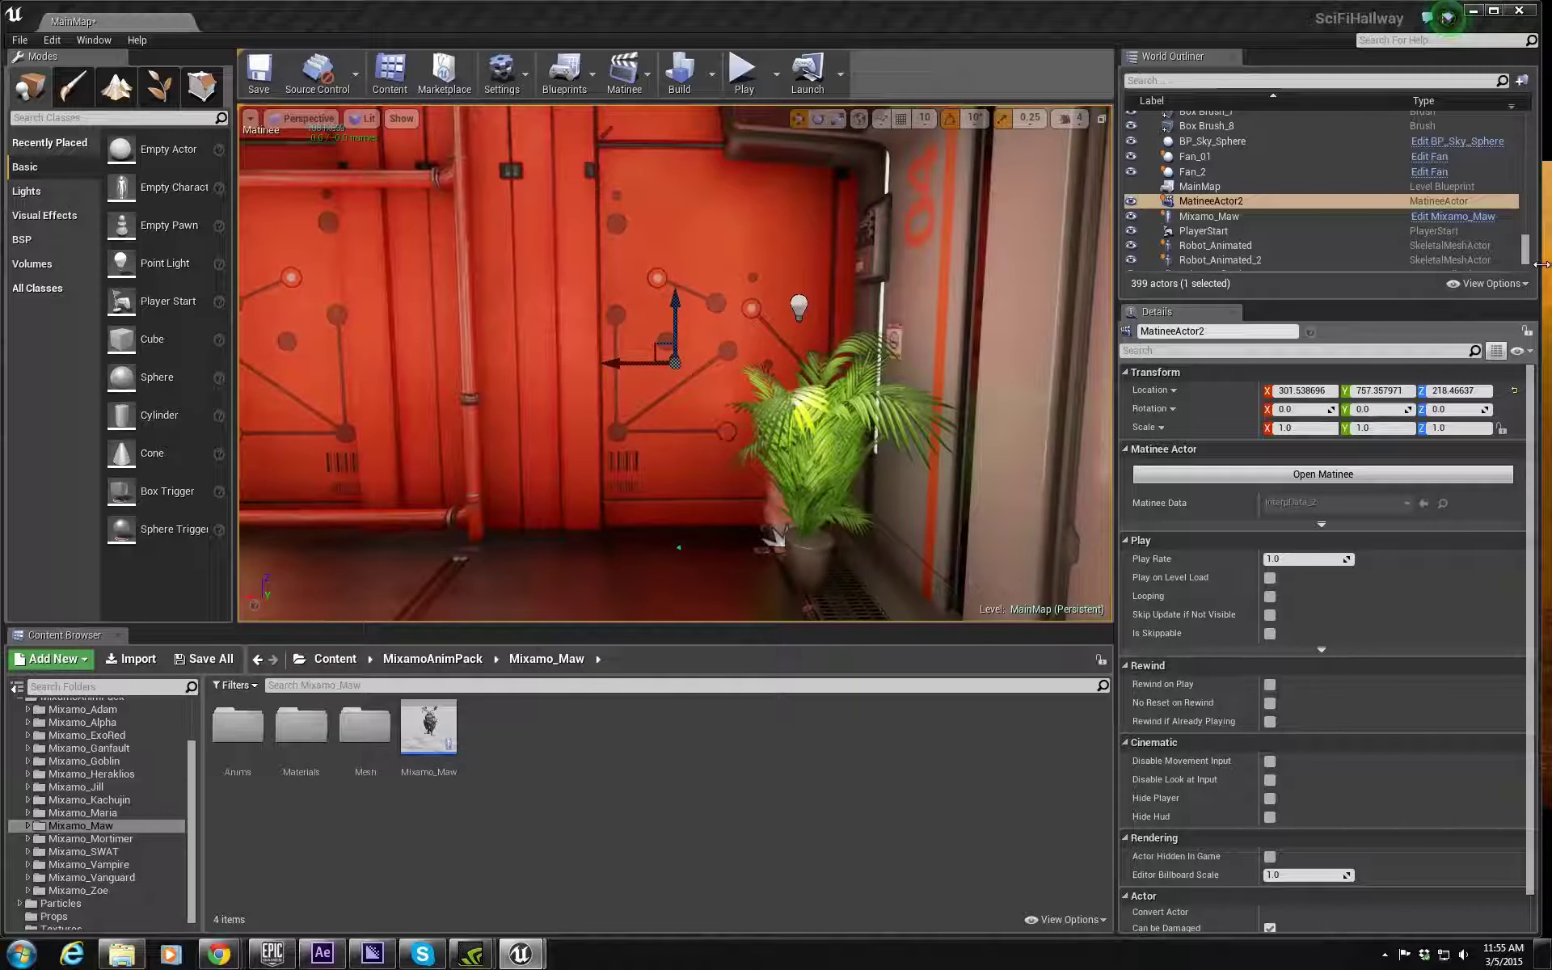
{"action": "left_click_drag", "start_coordinate": [1542, 264], "coordinate": [820, 290]}
{"action": "left_click_drag", "start_coordinate": [1547, 134], "coordinate": [1215, 19]}
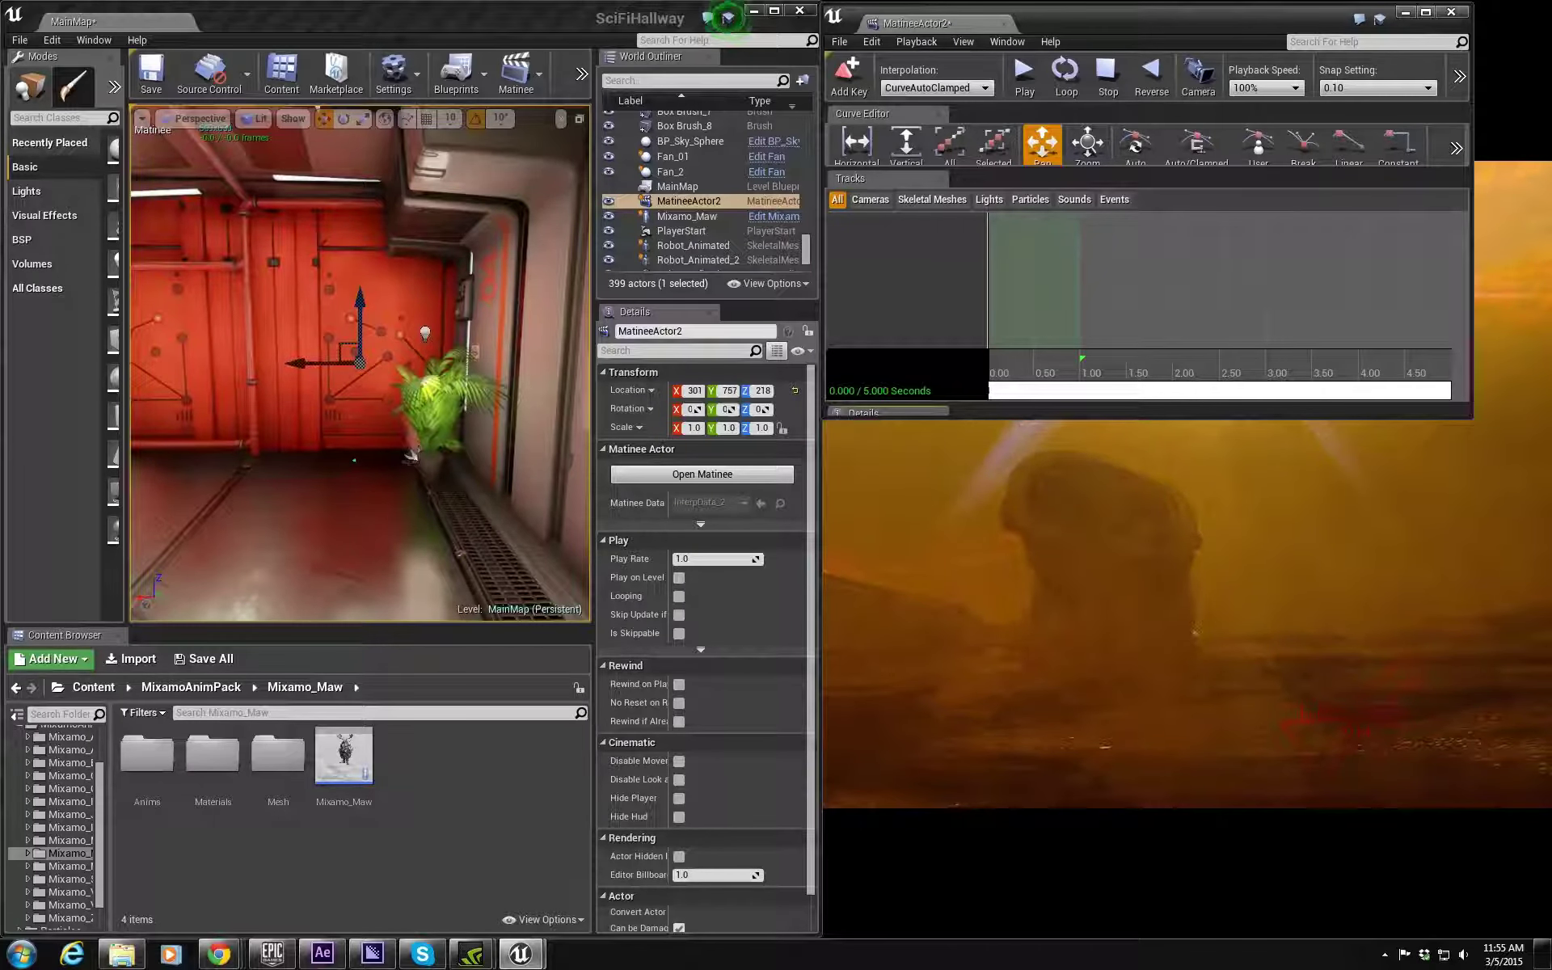
{"action": "left_click_drag", "start_coordinate": [1472, 419], "coordinate": [1542, 935]}
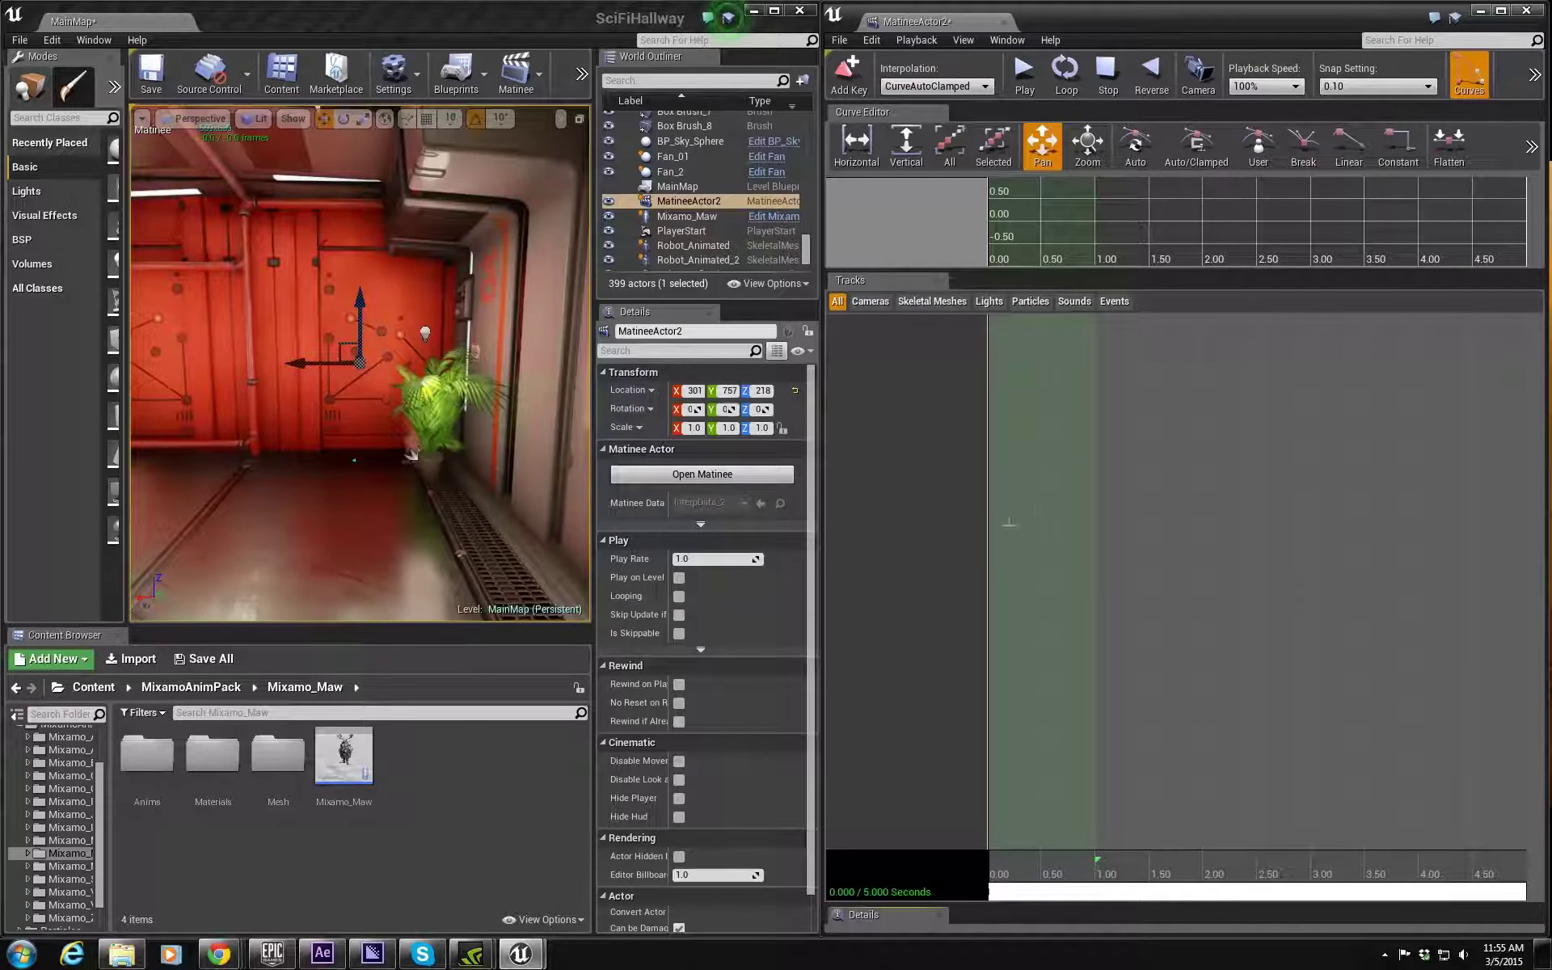
Step: Set 0.50 snapping and extend the sequence end and loop region from 5 to 10 seconds
{"action": "scroll", "coordinate": [1172, 501], "scroll_direction": "down", "scroll_amount": 3}
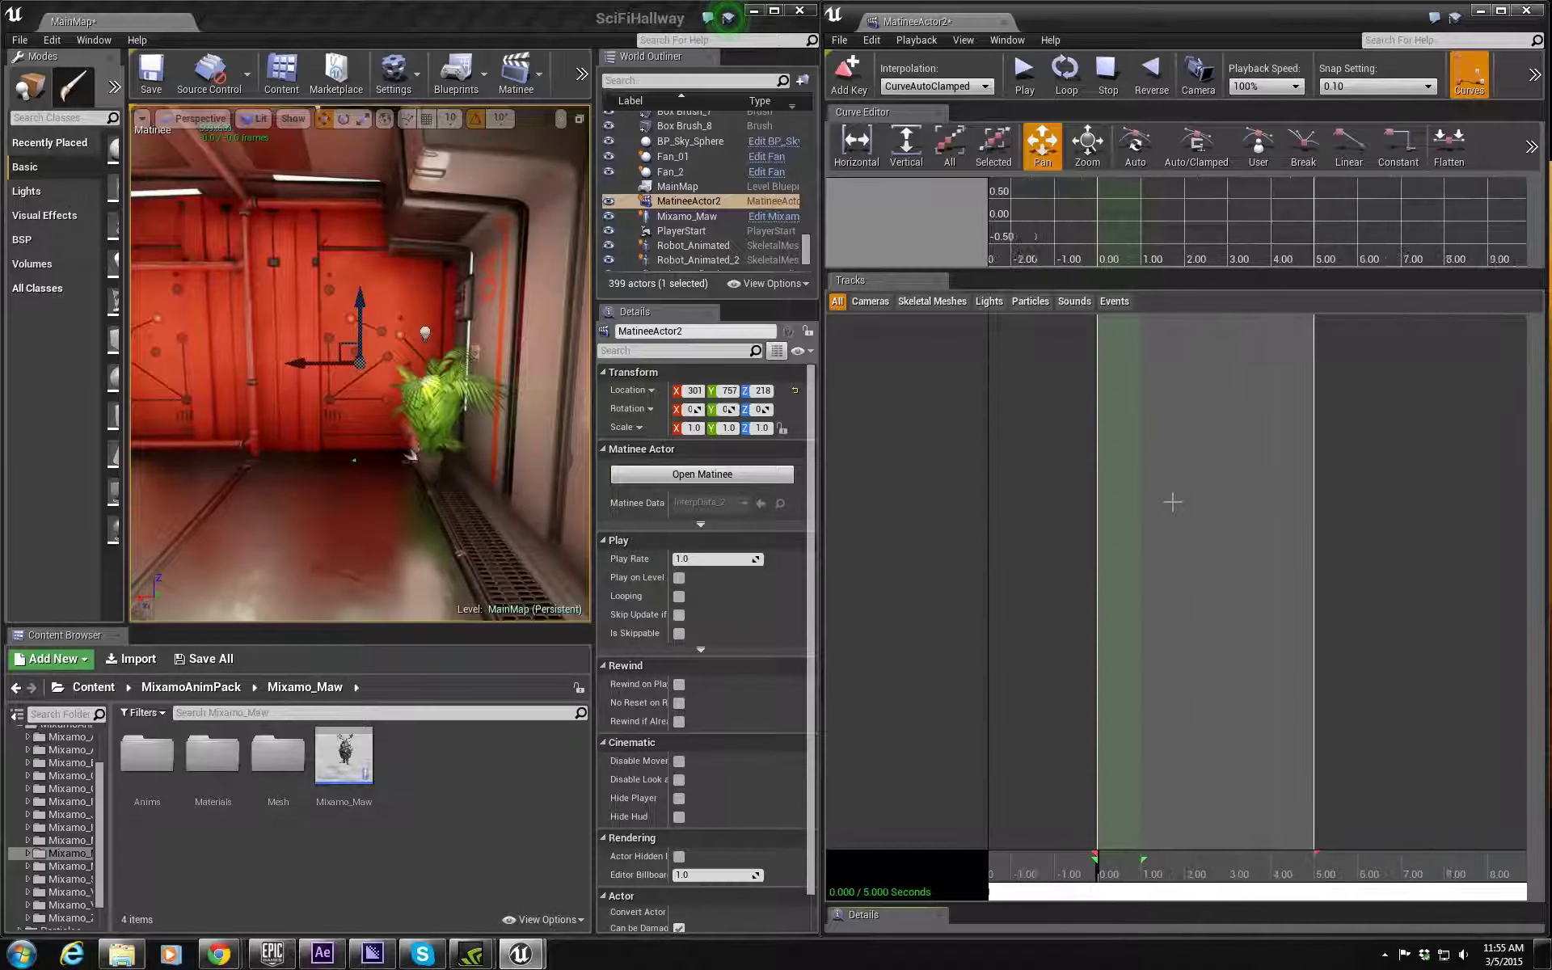
{"action": "scroll", "coordinate": [1313, 652], "scroll_direction": "down", "scroll_amount": 2}
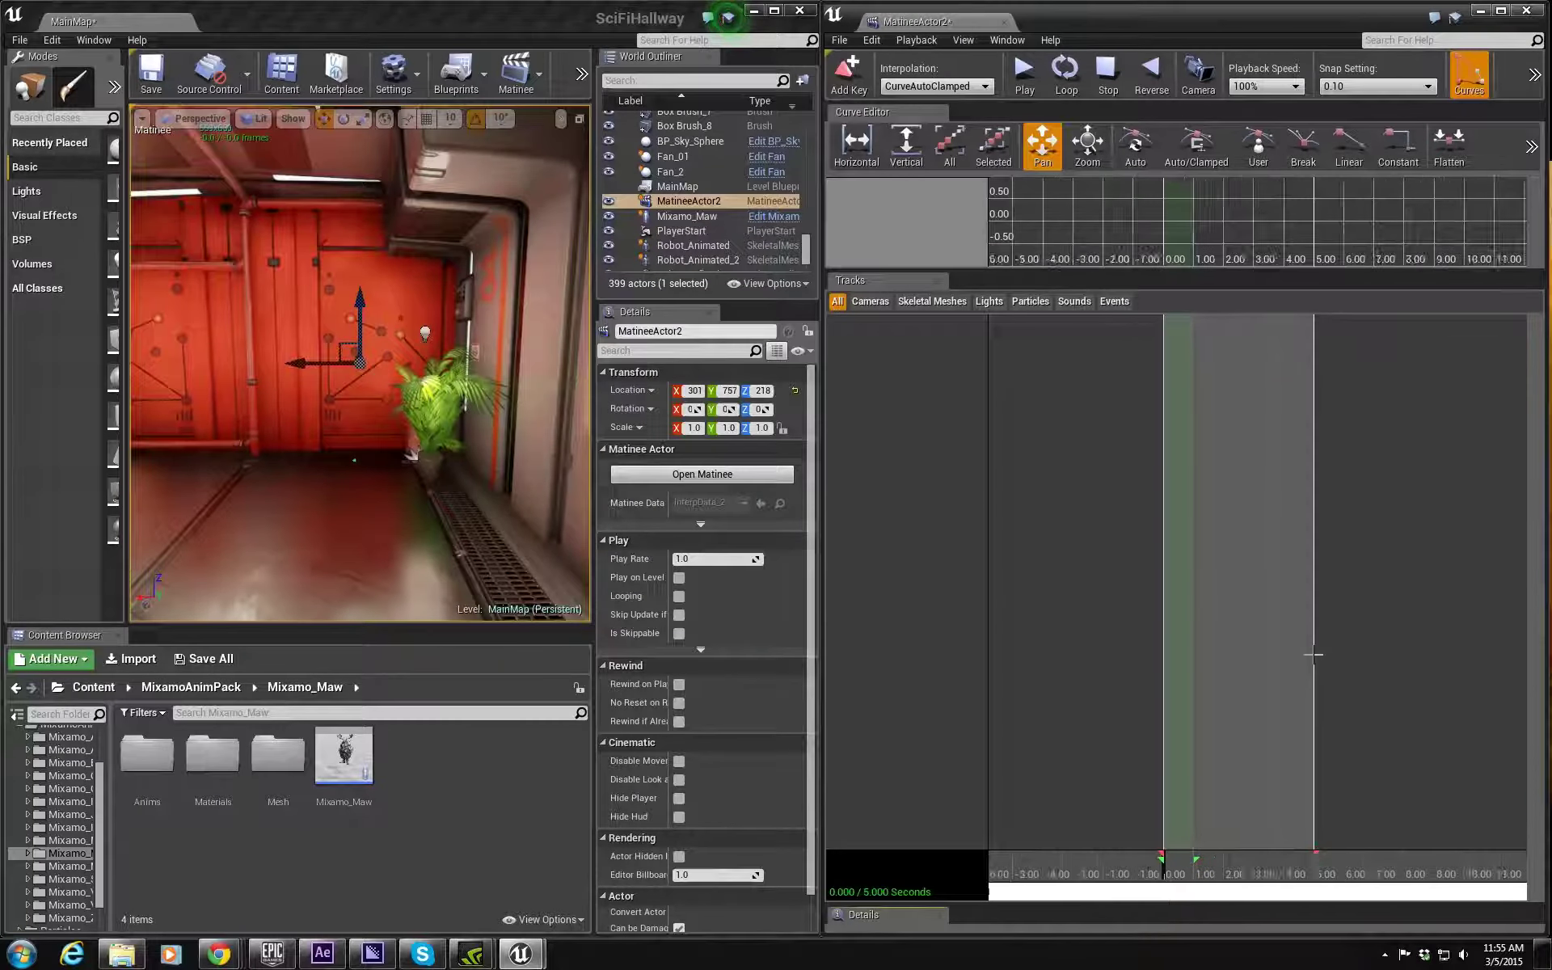
{"action": "left_click", "coordinate": [1314, 857]}
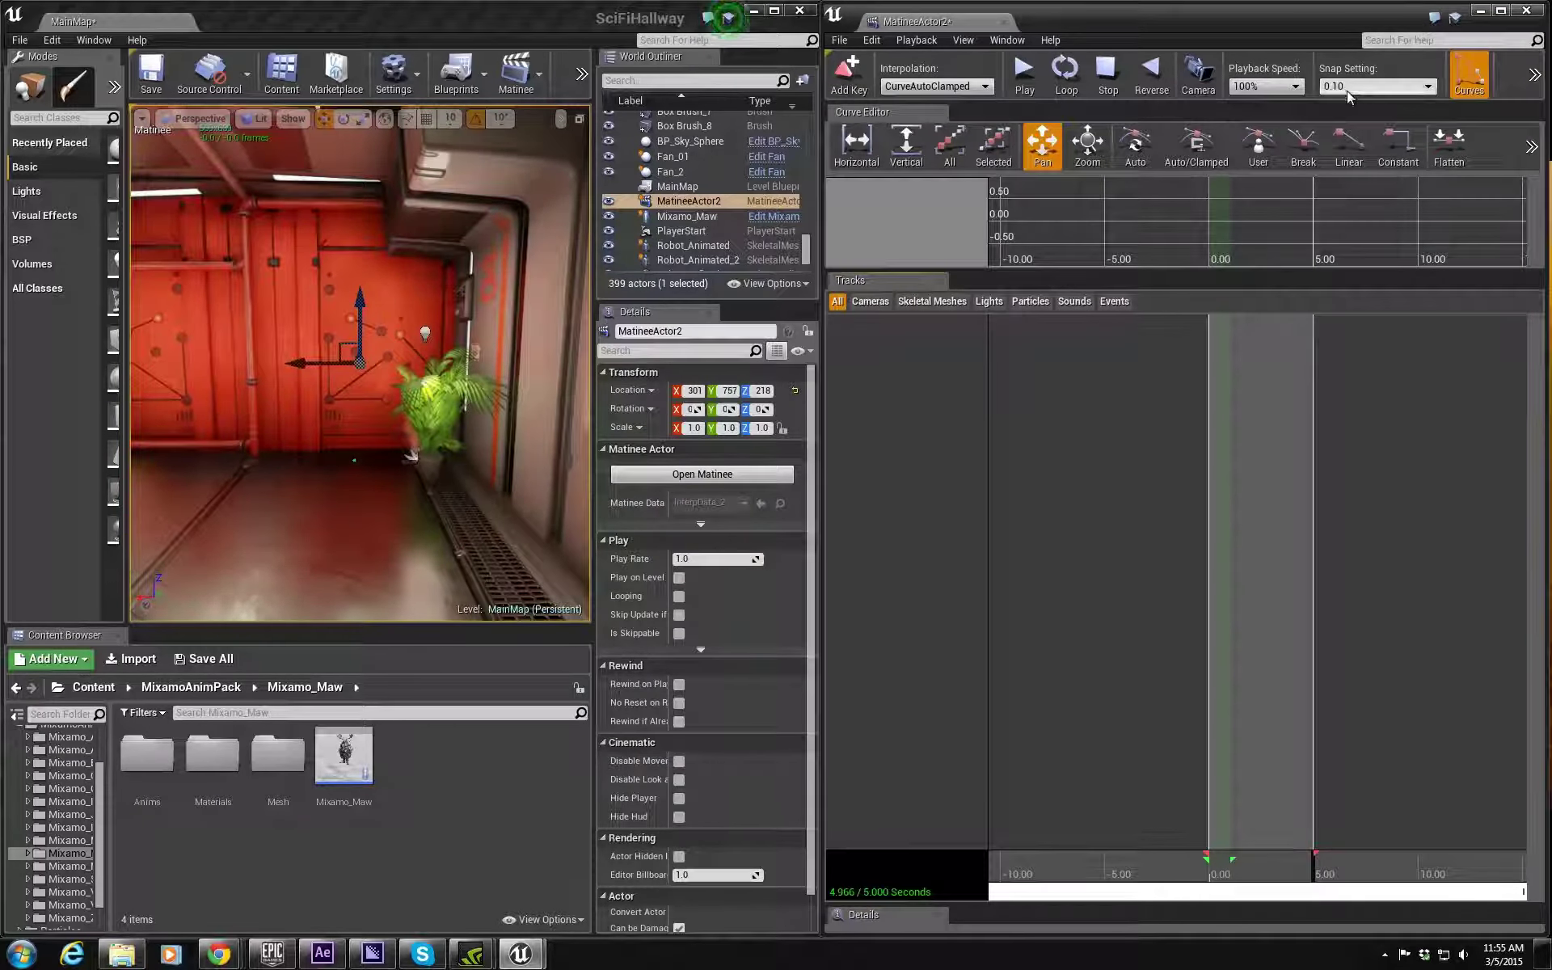
{"action": "left_click", "coordinate": [1375, 86]}
{"action": "left_click", "coordinate": [1341, 135]}
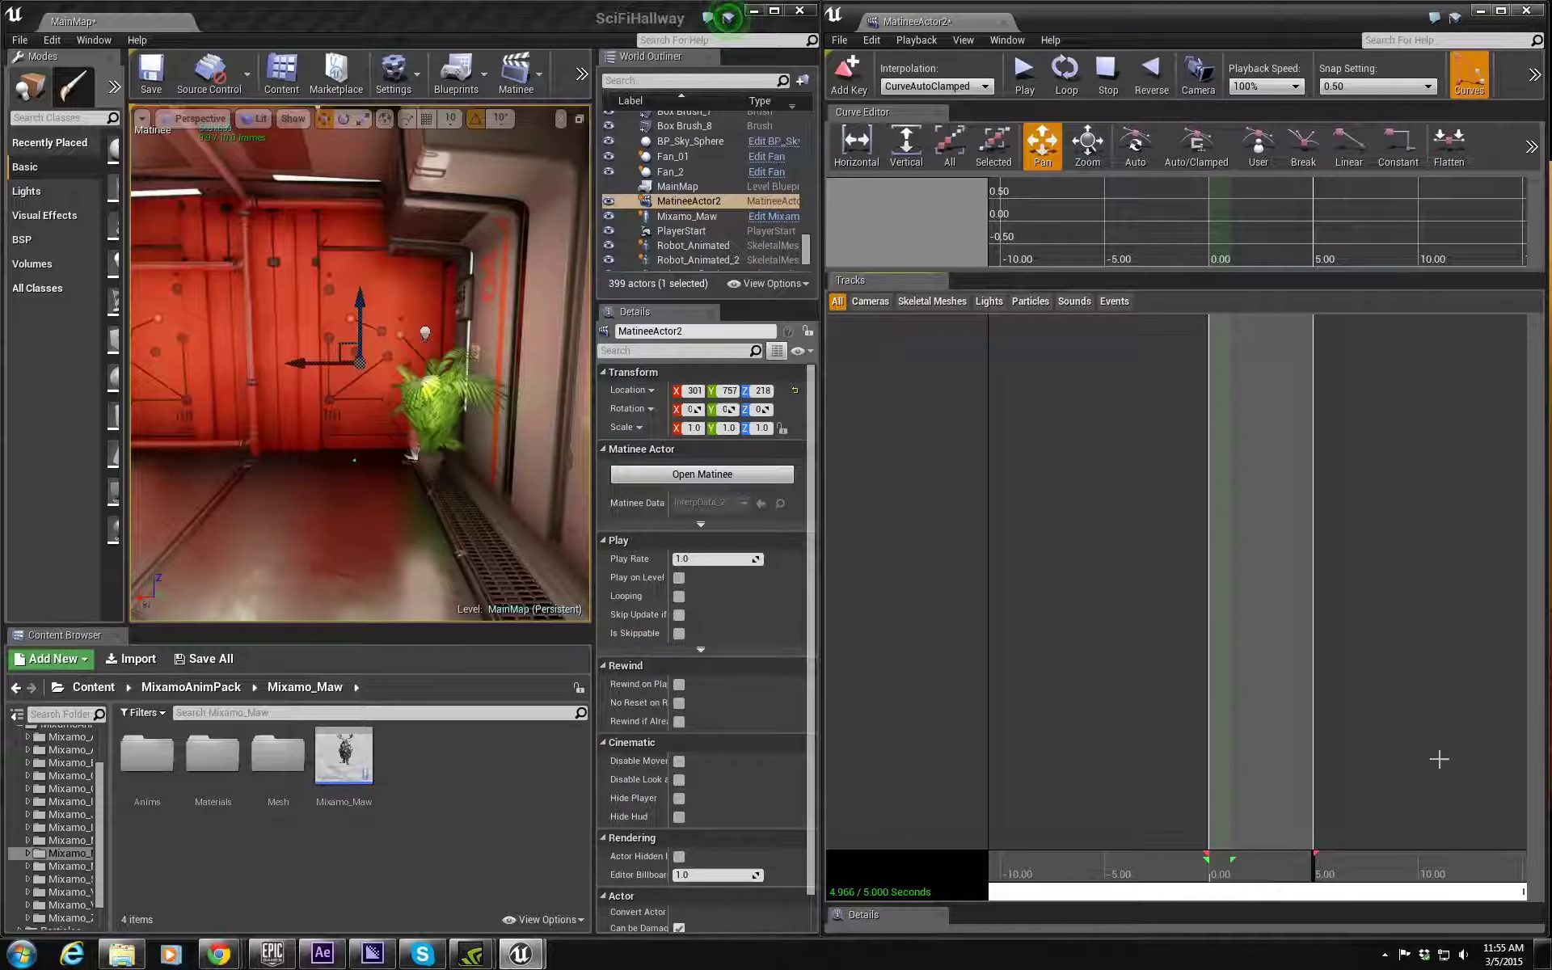
{"action": "left_click_drag", "start_coordinate": [1315, 855], "coordinate": [1420, 854]}
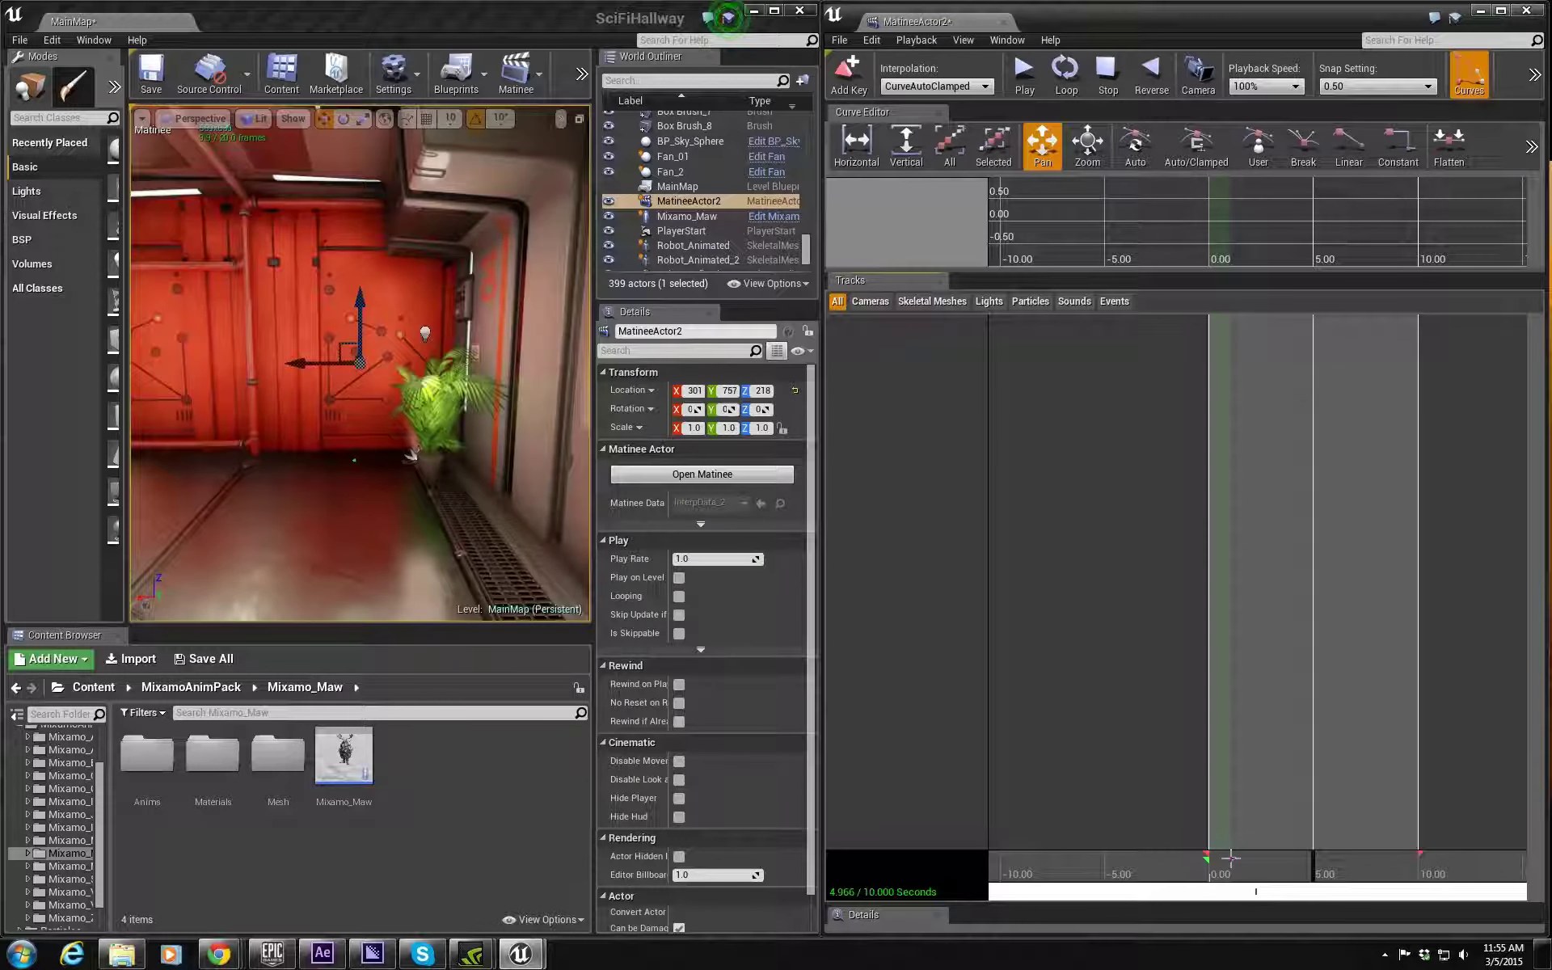
{"action": "left_click_drag", "start_coordinate": [1233, 860], "coordinate": [1420, 876]}
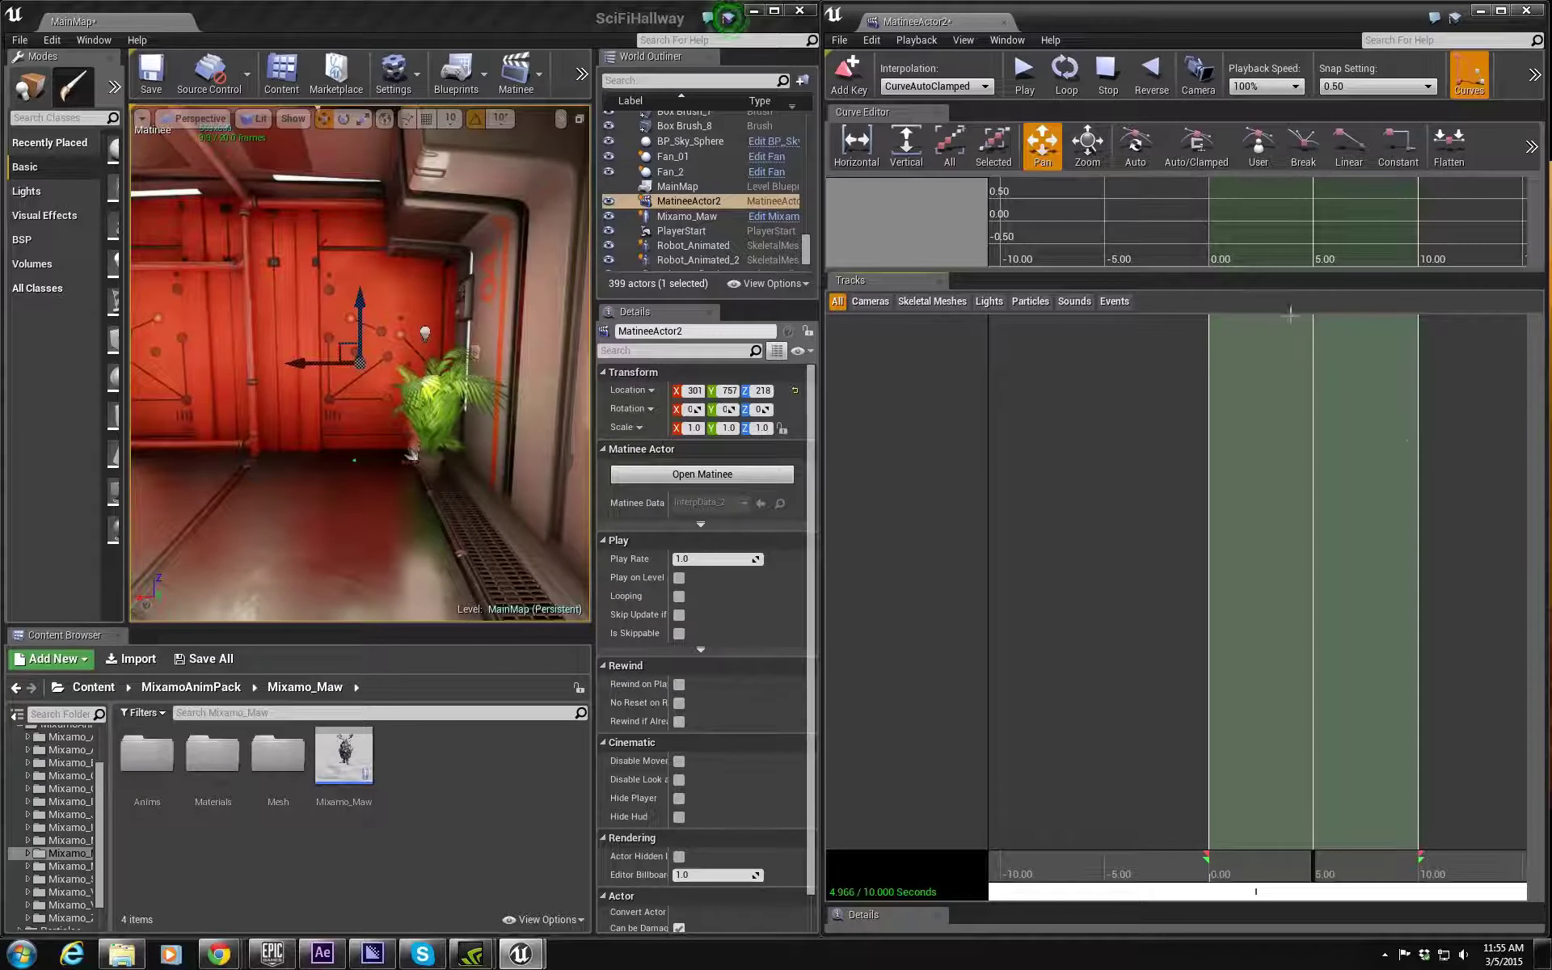
{"action": "right_click_drag", "start_coordinate": [360, 363], "coordinate": [434, 471]}
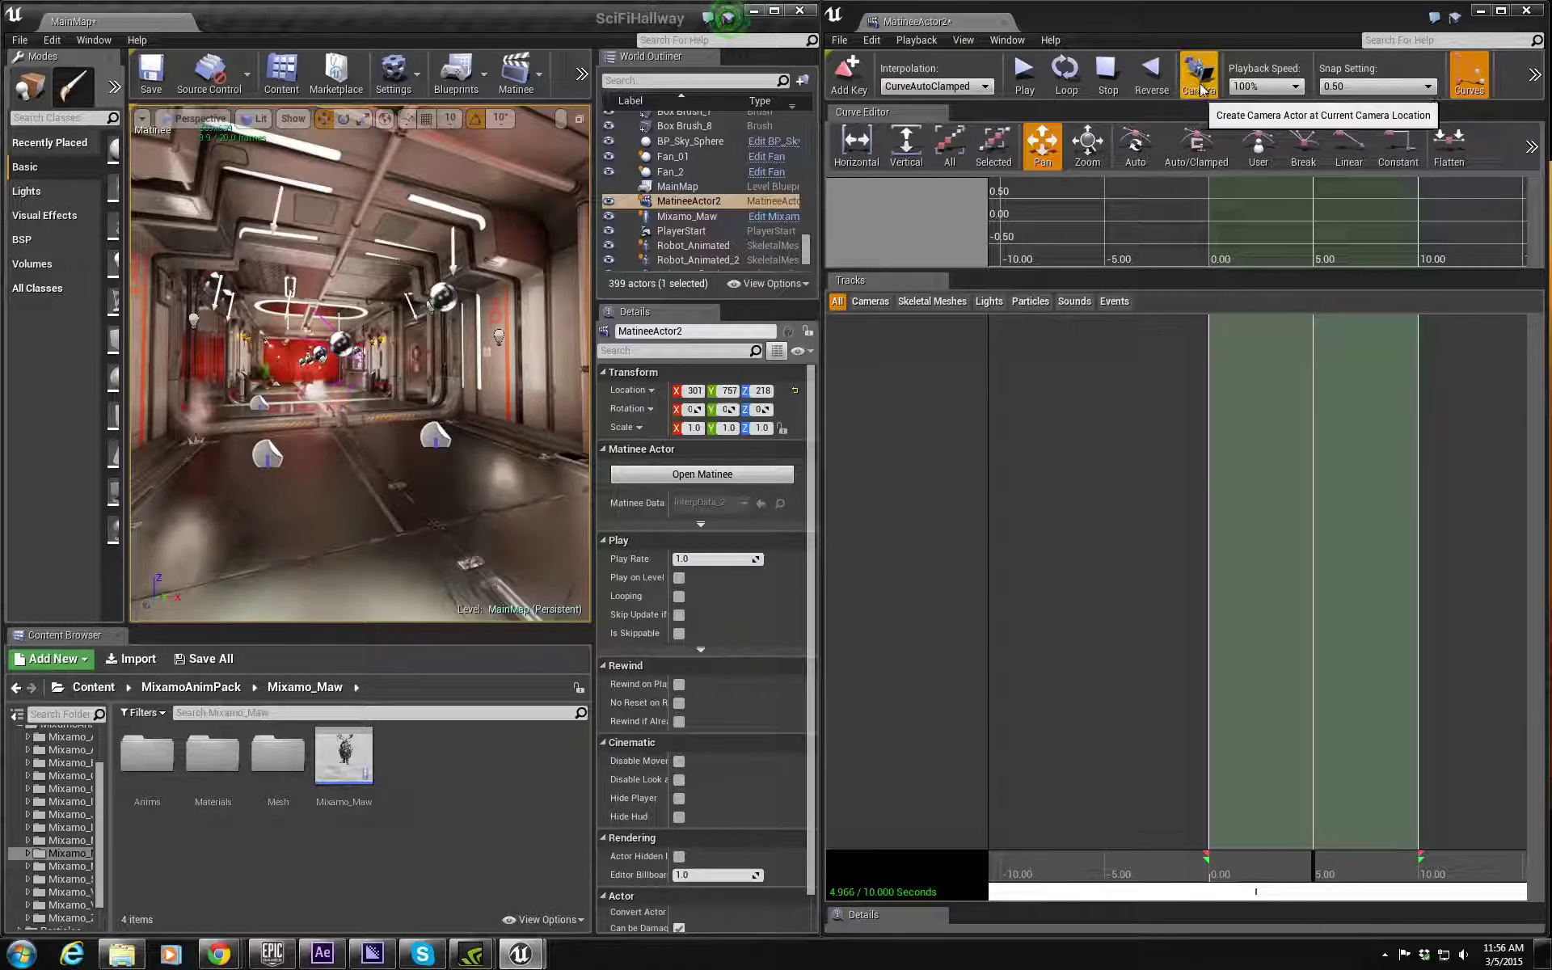
Step: Create a camera at the hallway view in a new Matinee group named Cam1
{"action": "right_click_drag", "start_coordinate": [410, 375], "coordinate": [407, 380]}
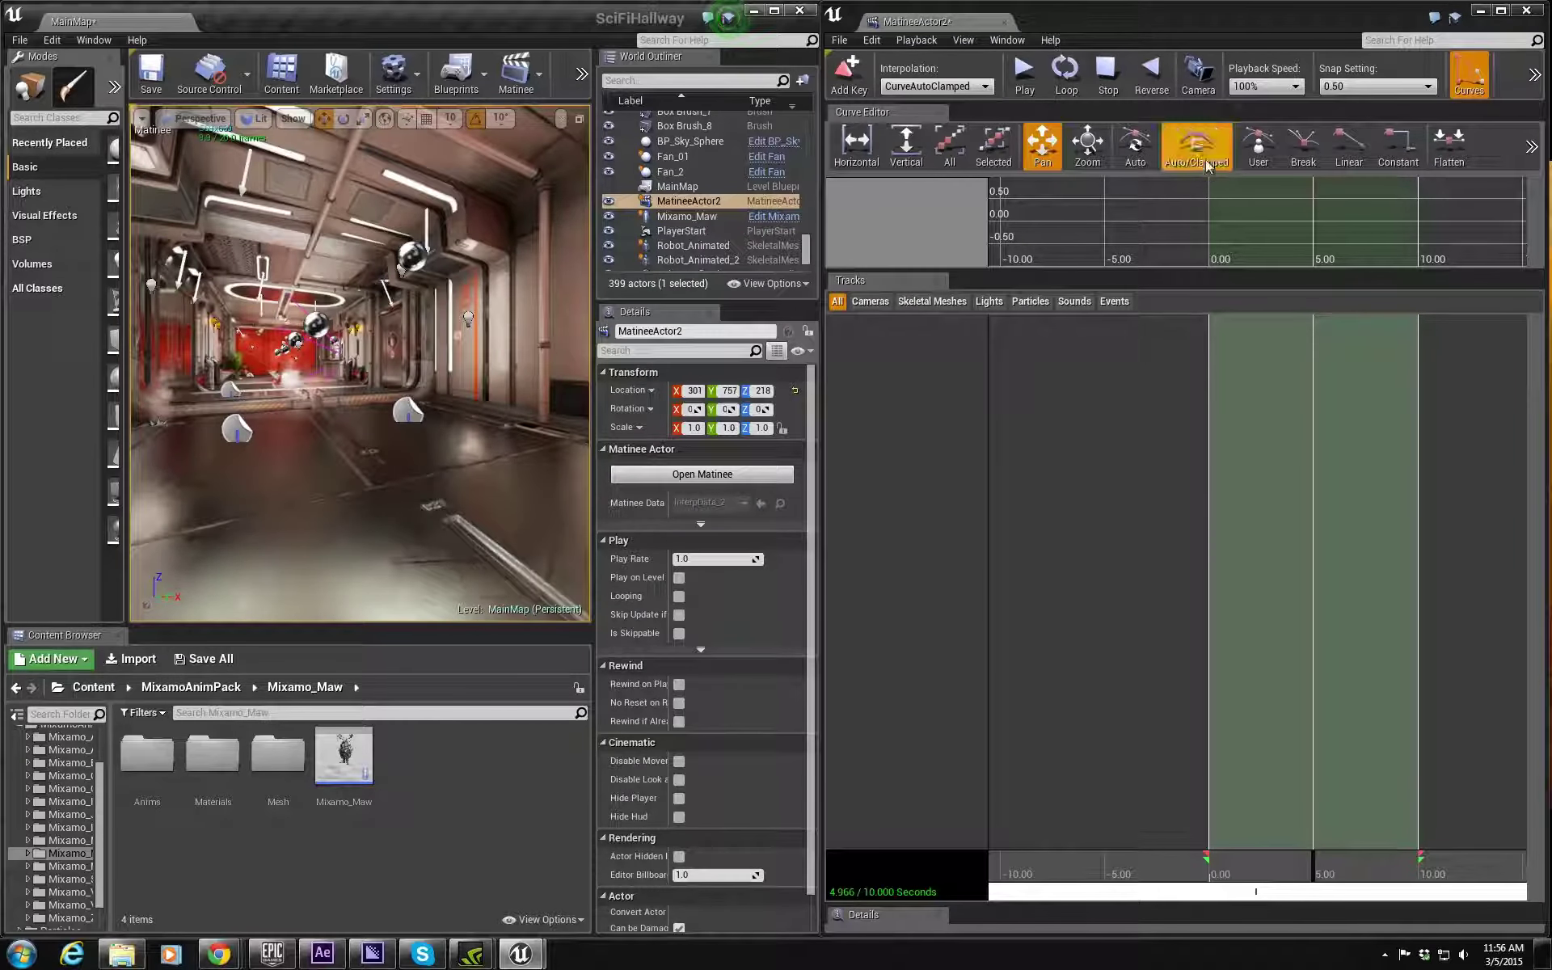
{"action": "left_click", "coordinate": [1198, 76]}
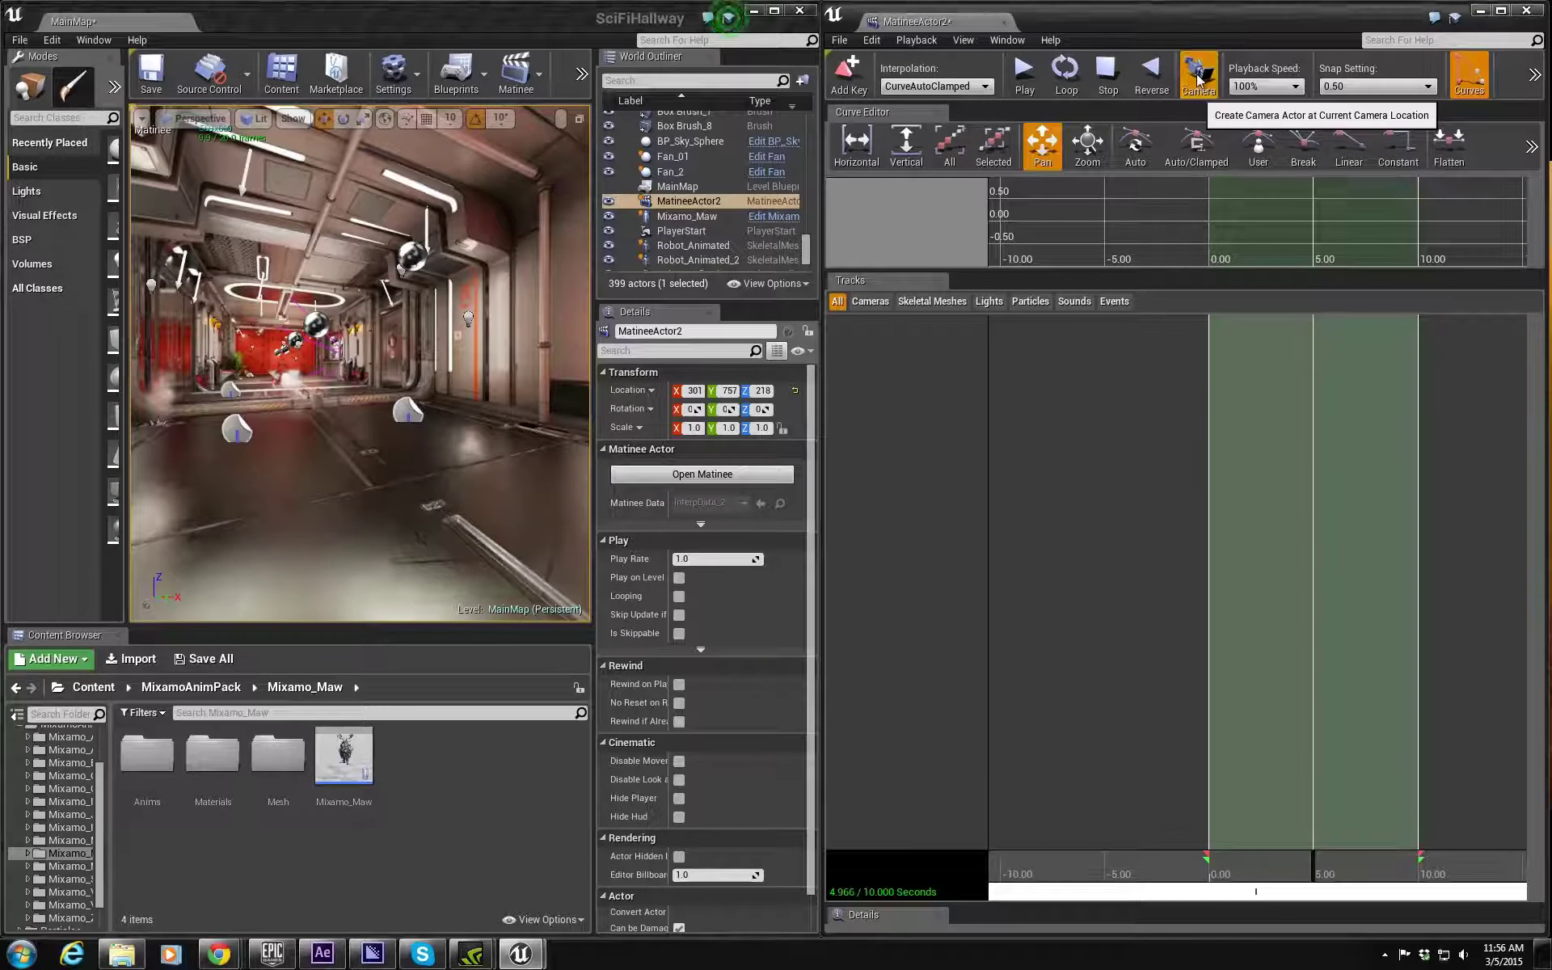
{"action": "type", "text": "Cam1"}
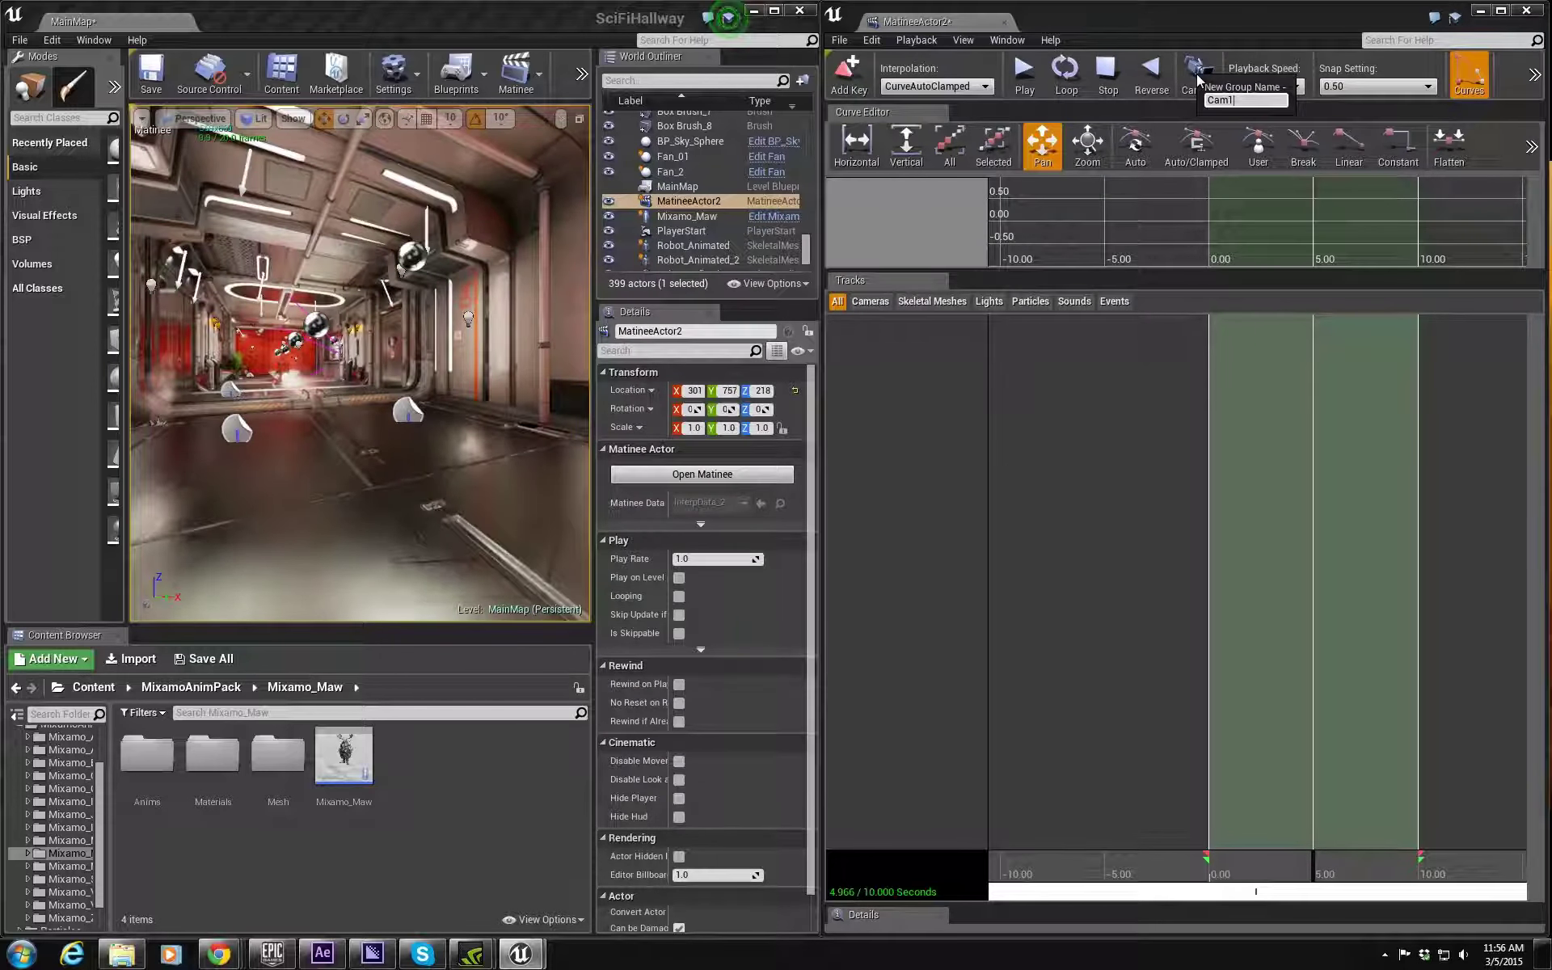
{"action": "key", "text": "Return"}
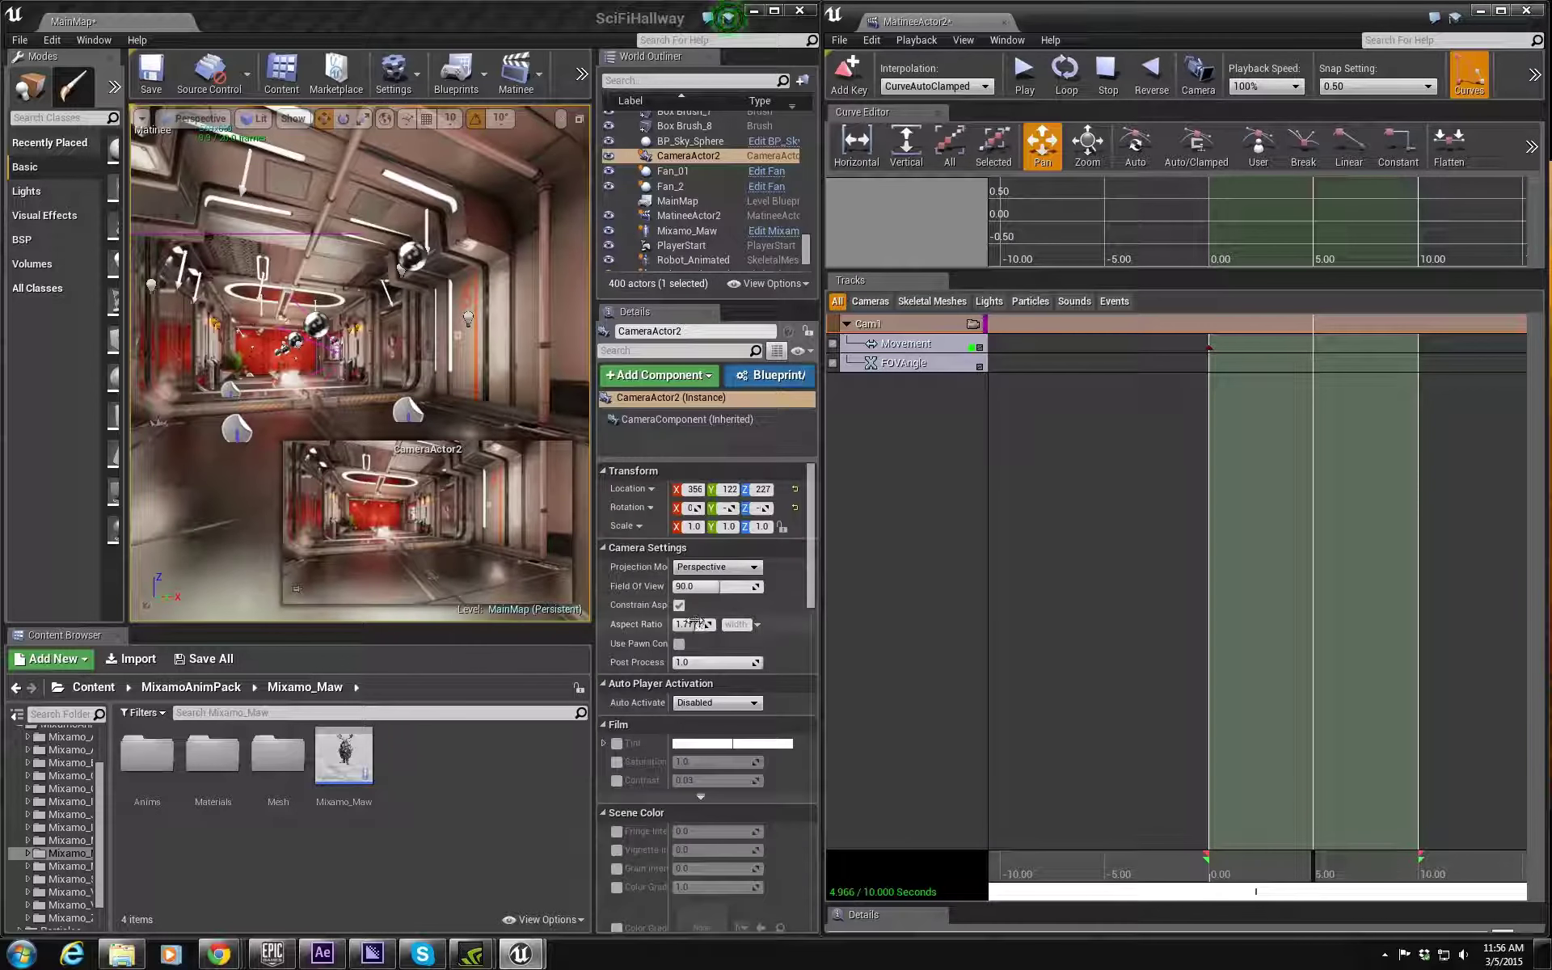
Step: Give the camera a 2.4 aspect ratio and narrow its field of view to about 74°
{"action": "left_click", "coordinate": [694, 624]}
{"action": "type", "text": "2.4"}
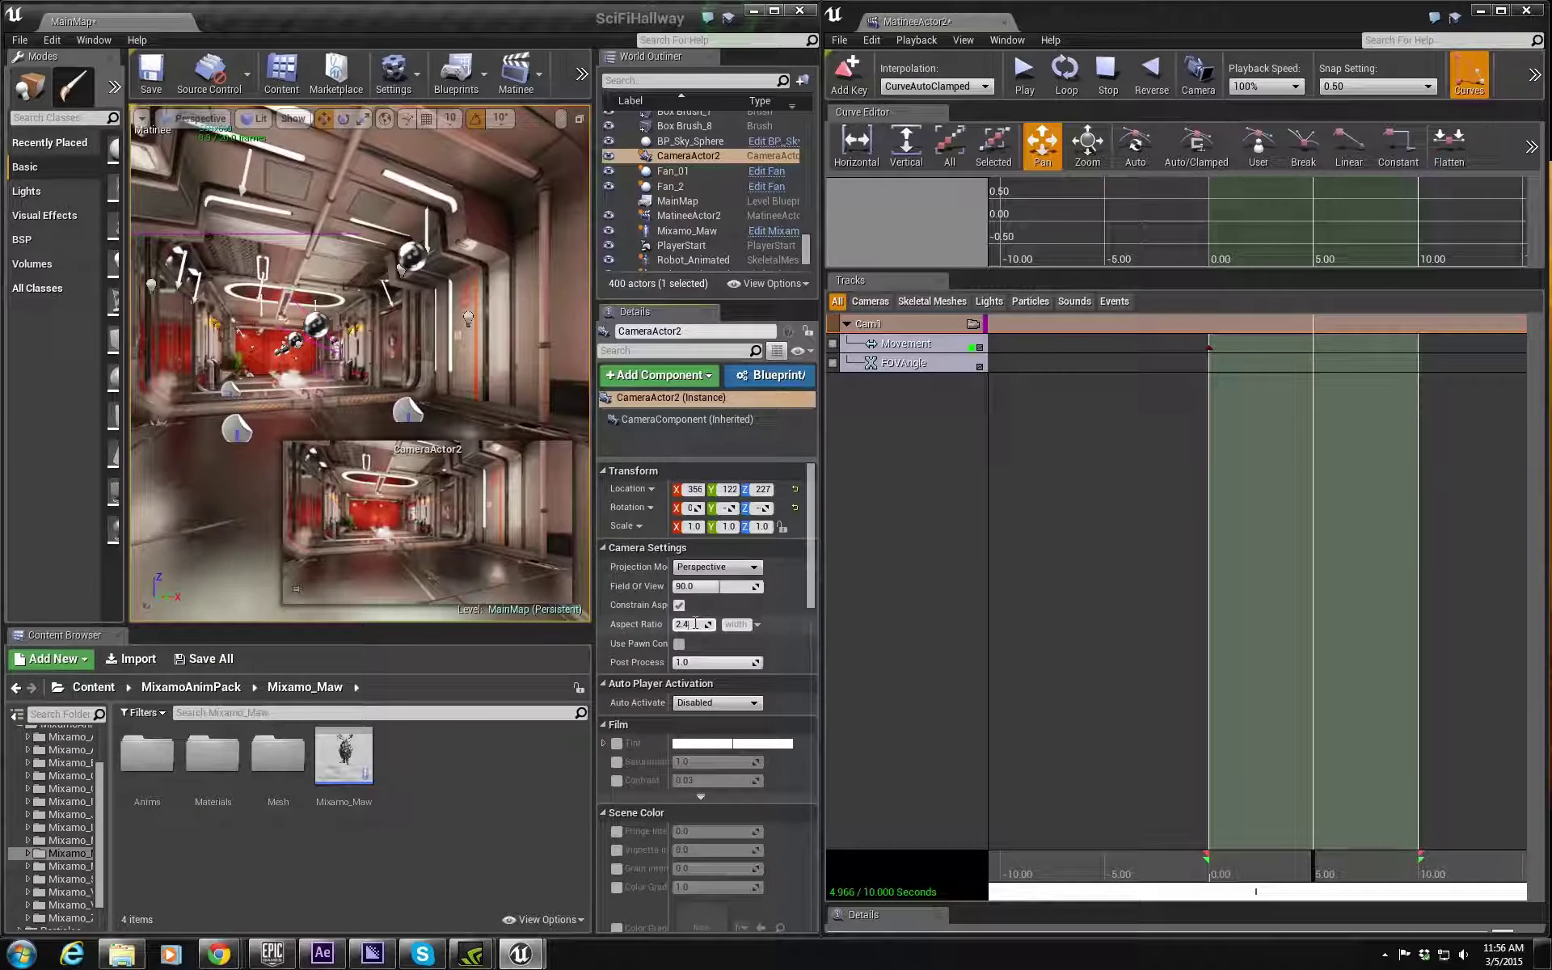
{"action": "key", "text": "Return"}
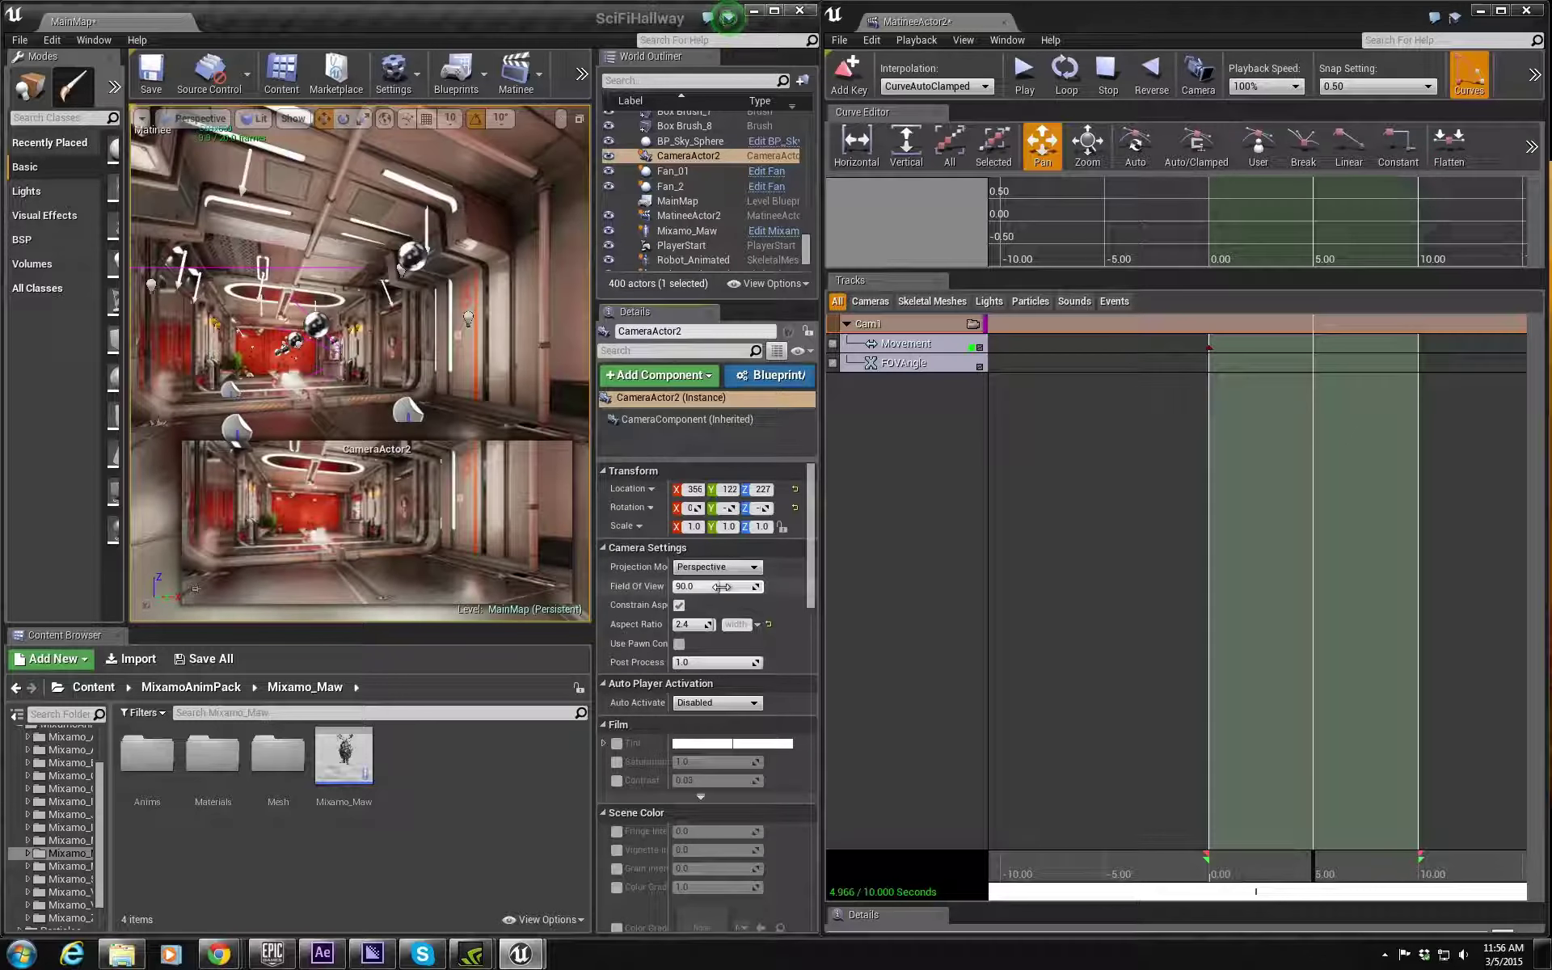
{"action": "left_click_drag", "start_coordinate": [722, 586], "coordinate": [710, 588]}
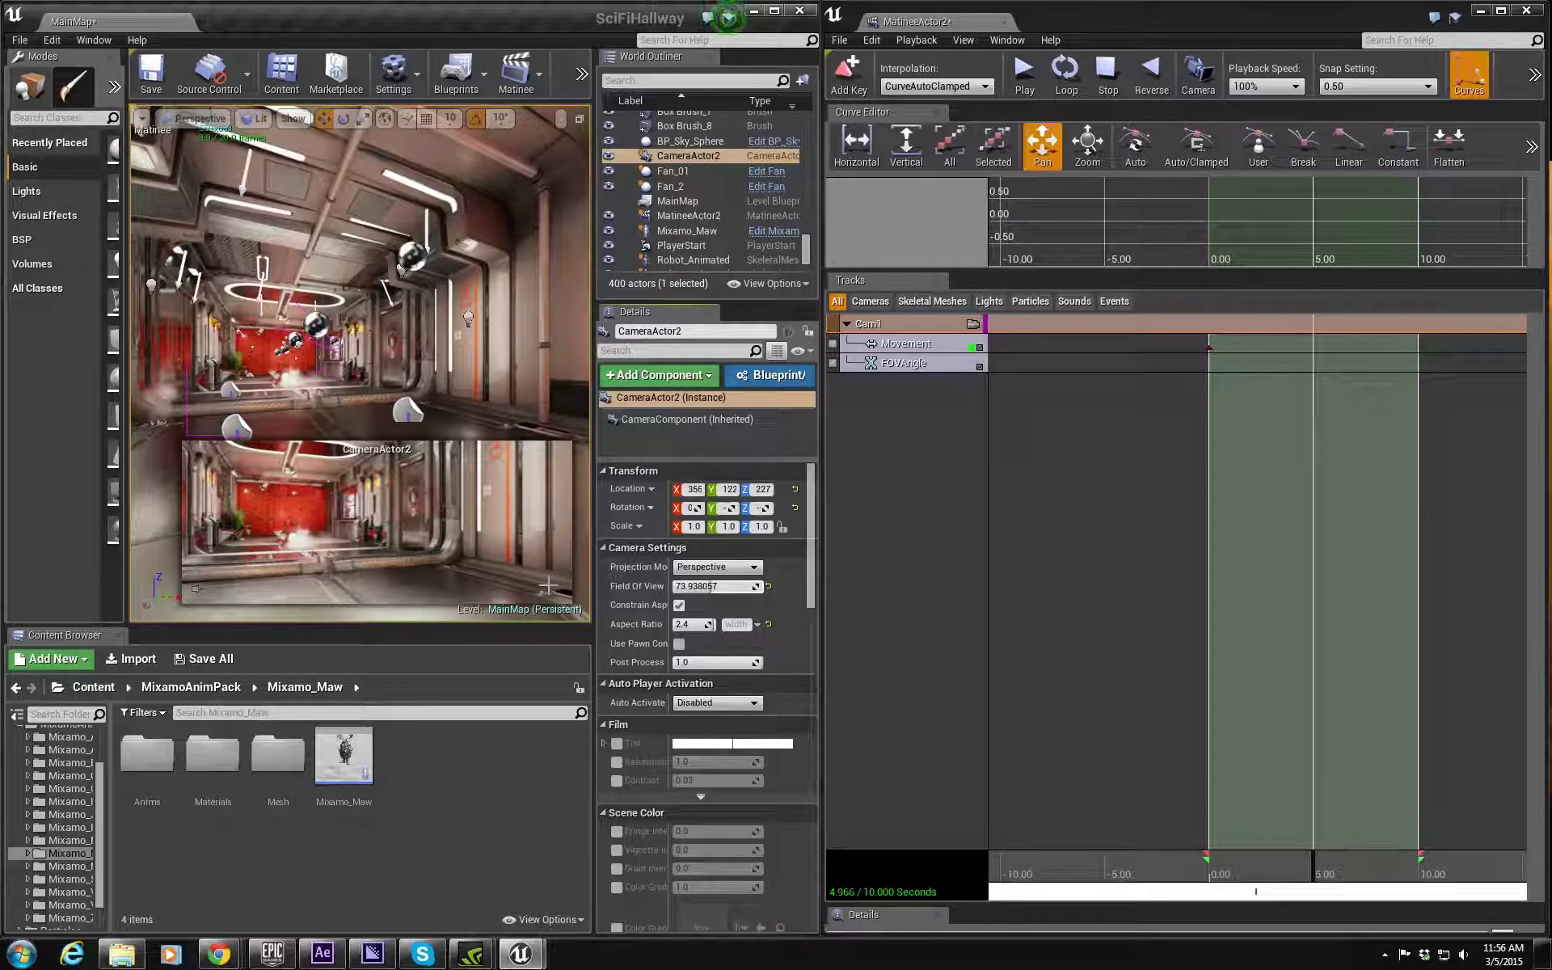
{"action": "right_click_drag", "start_coordinate": [364, 364], "coordinate": [406, 346]}
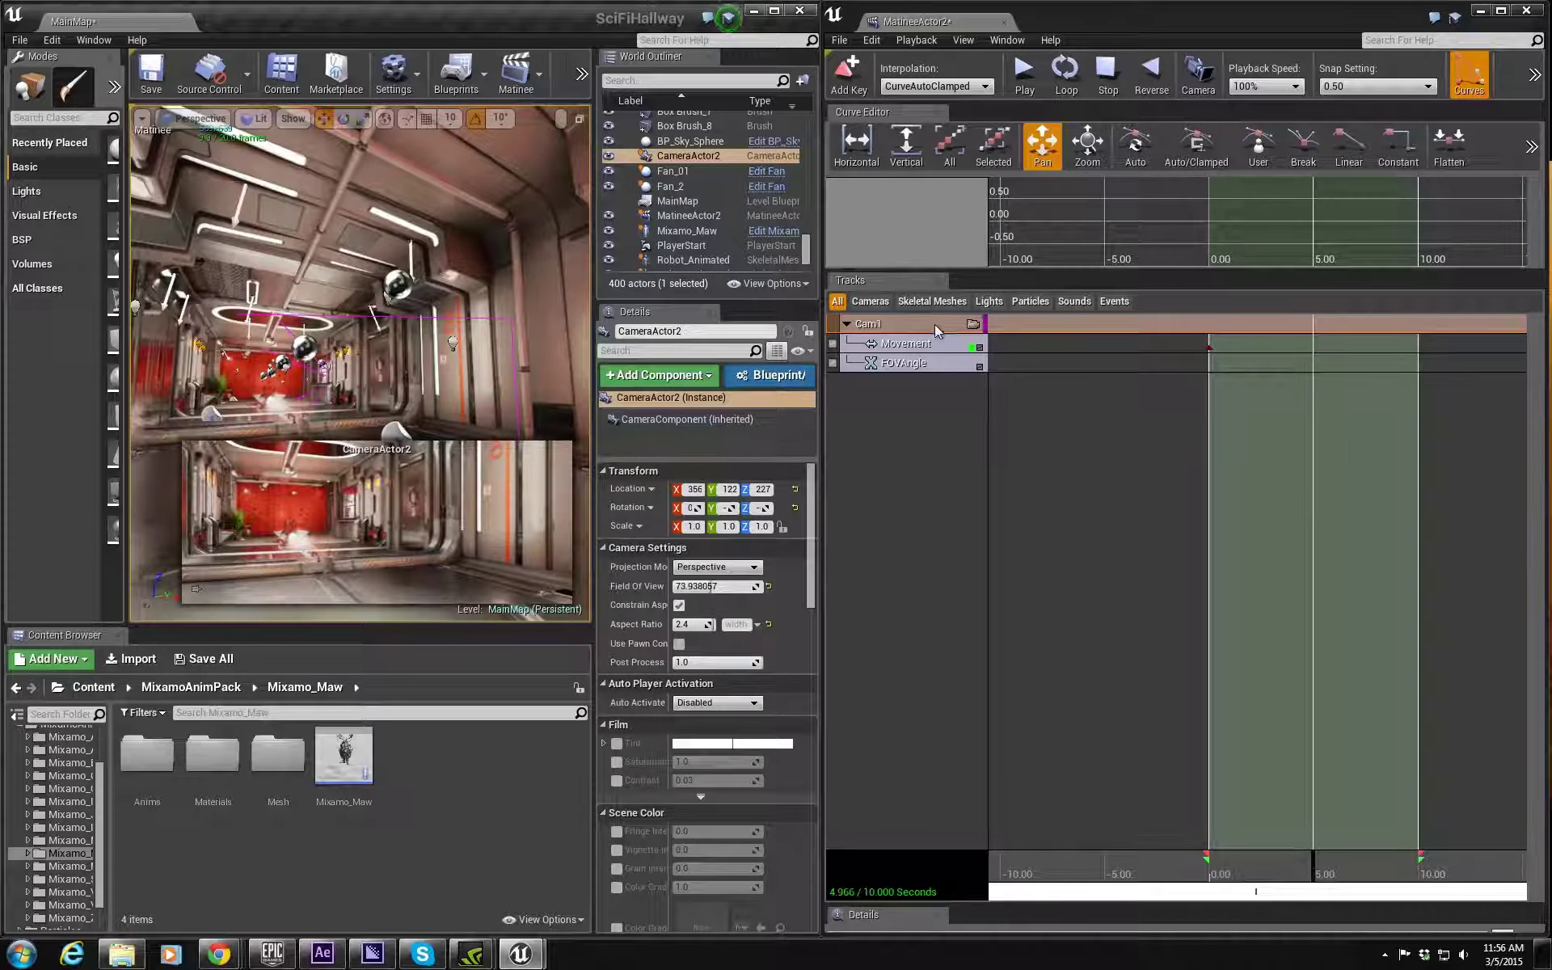
Step: Lock the viewport to Cam1's camera and add a Movement key at 0.00 seconds
{"action": "left_click", "coordinate": [972, 324]}
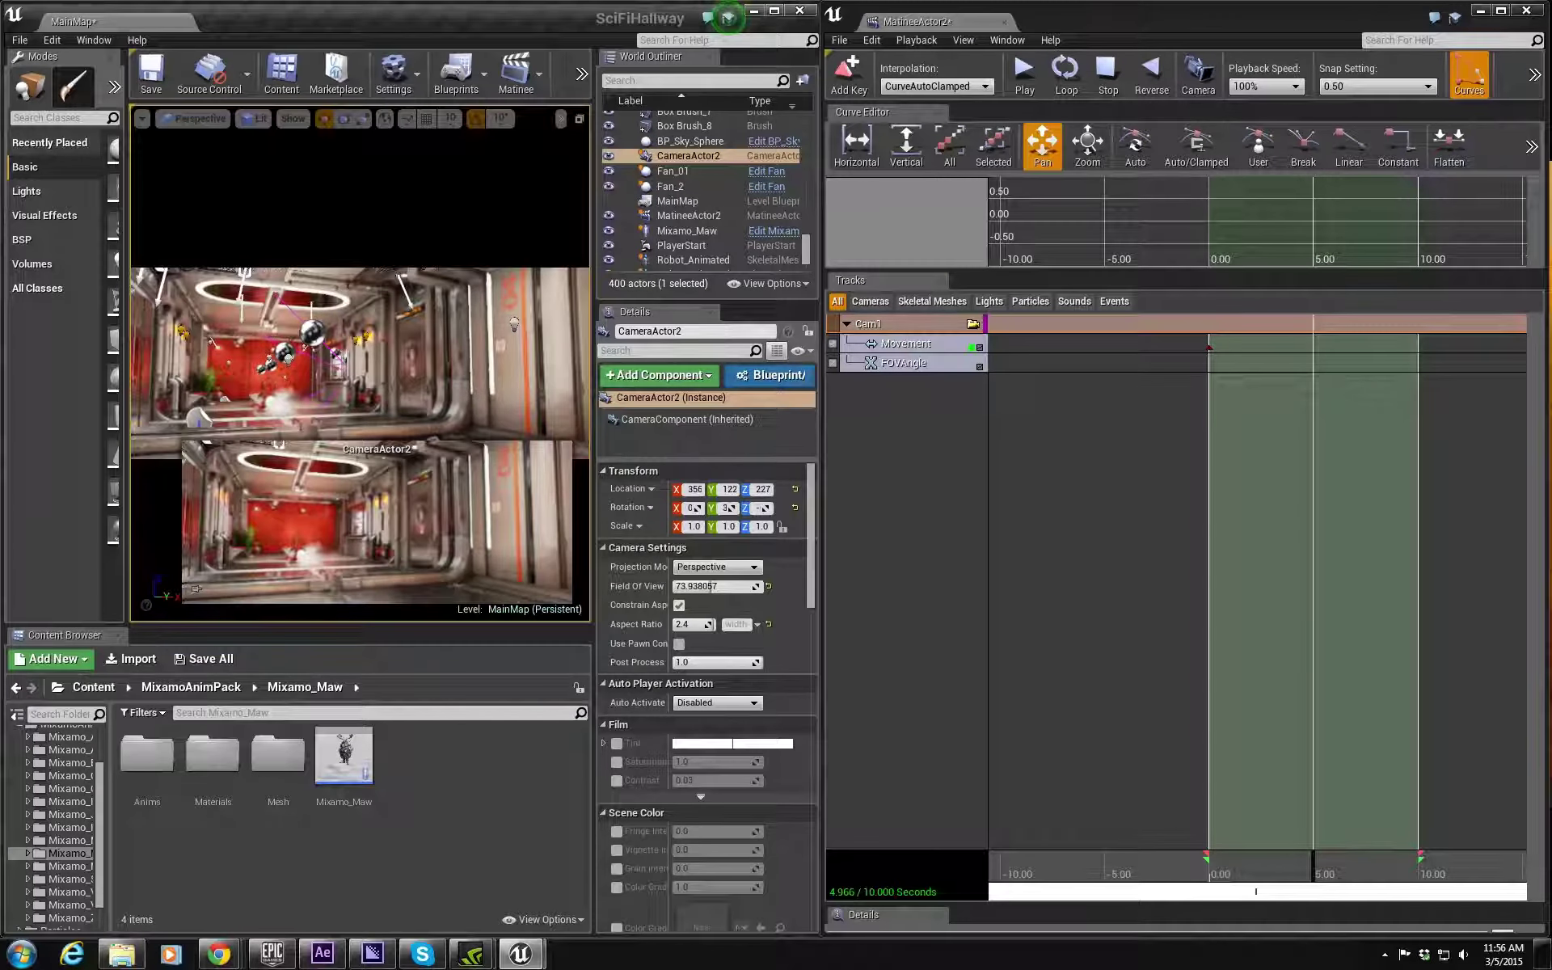
{"action": "right_click_drag", "start_coordinate": [360, 355], "coordinate": [359, 356]}
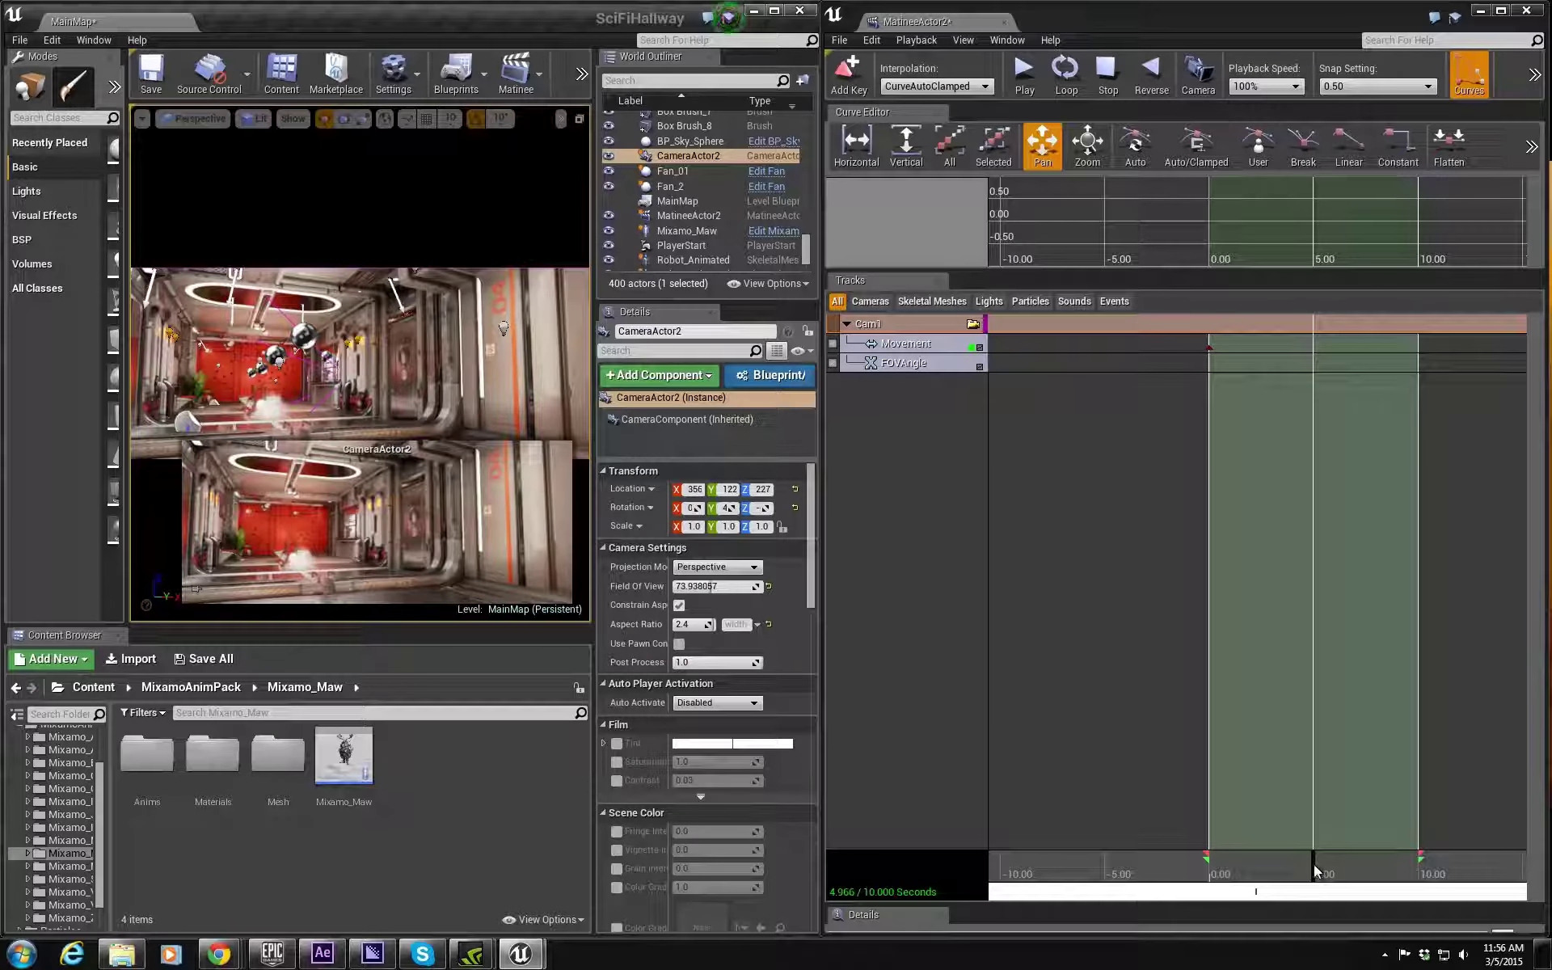
{"action": "left_click_drag", "start_coordinate": [1314, 870], "coordinate": [1170, 866]}
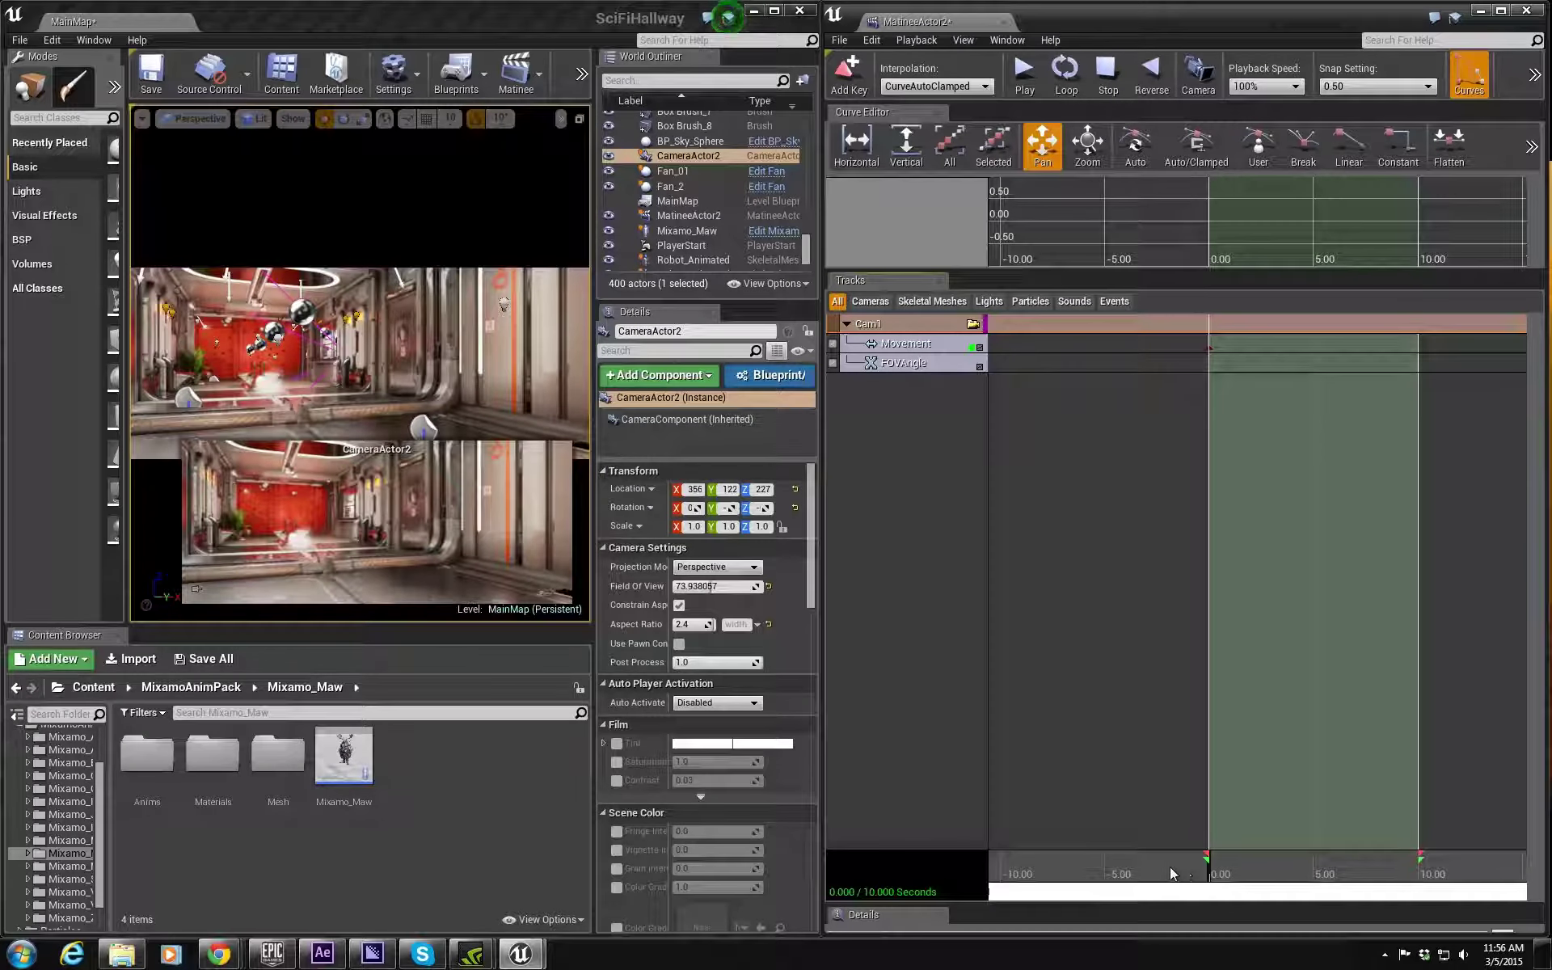
{"action": "left_click", "coordinate": [1210, 350]}
{"action": "key", "text": "Return"}
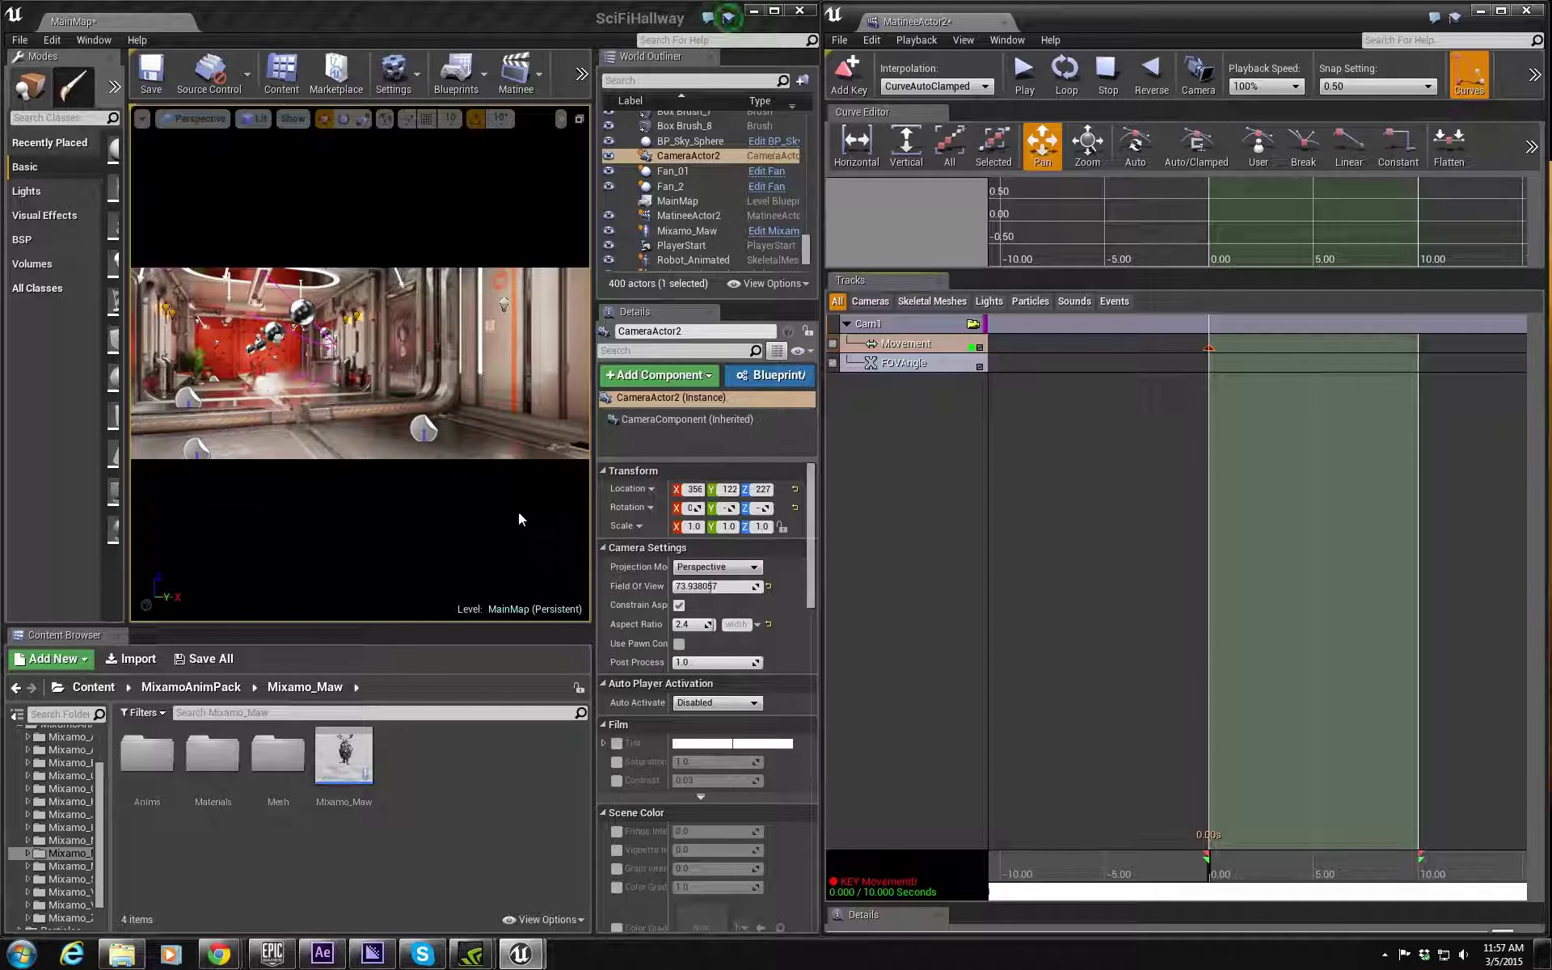
{"action": "right_click_drag", "start_coordinate": [519, 514], "coordinate": [527, 475]}
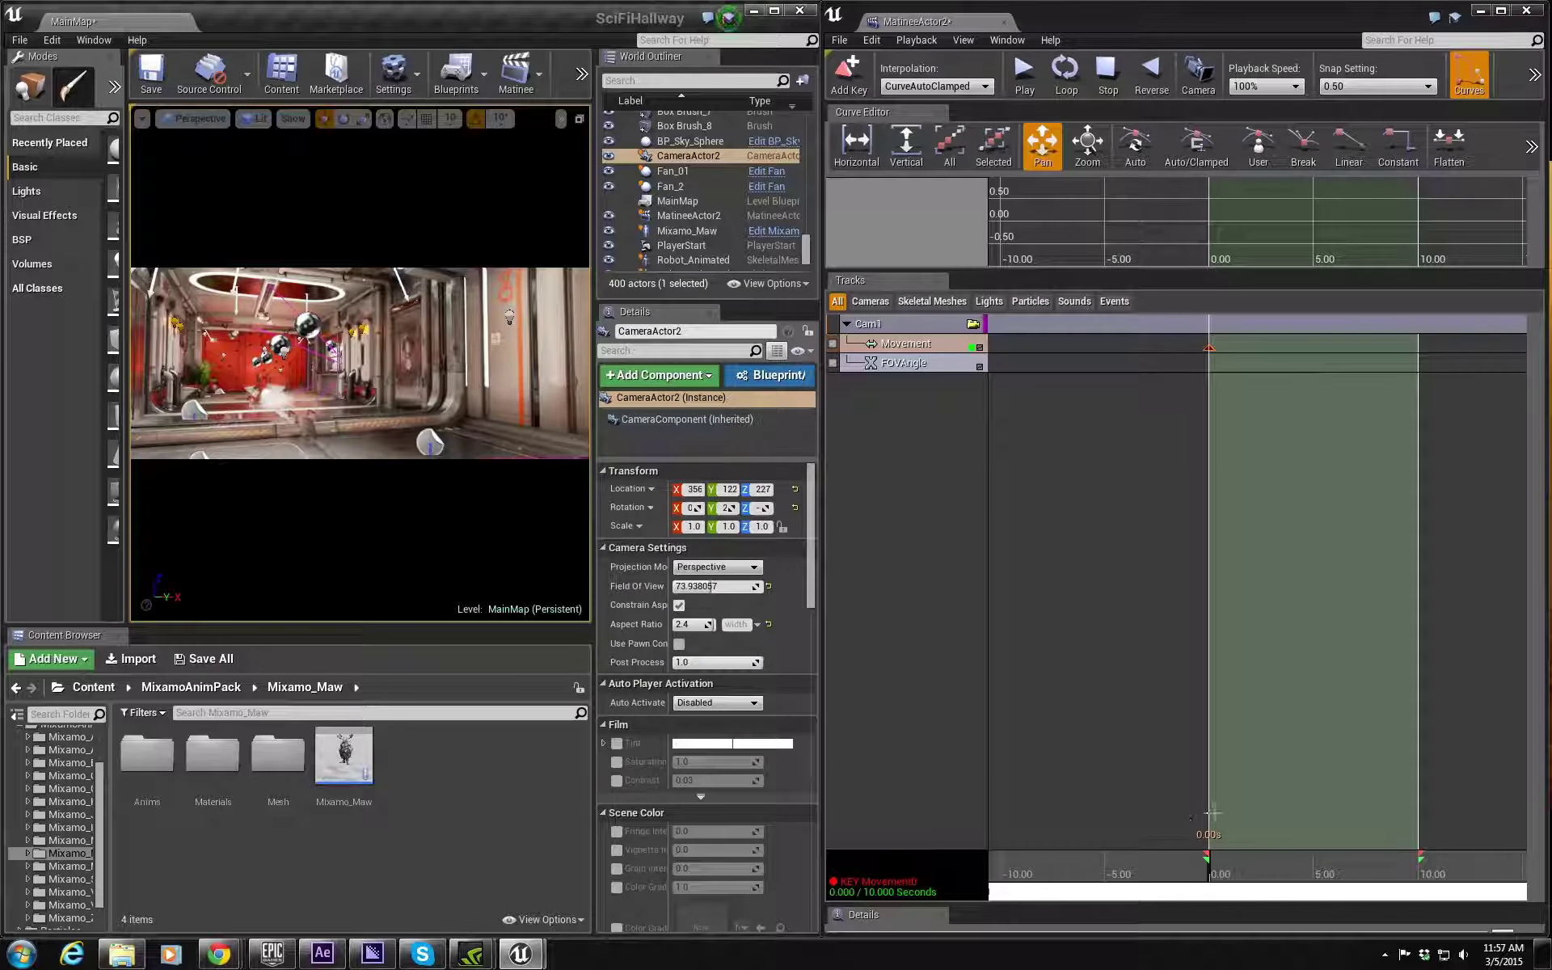
Step: At 10.00 seconds, fly the camera to location 306, -13, 263 near the red wall
{"action": "left_click_drag", "start_coordinate": [1210, 869], "coordinate": [1317, 861]}
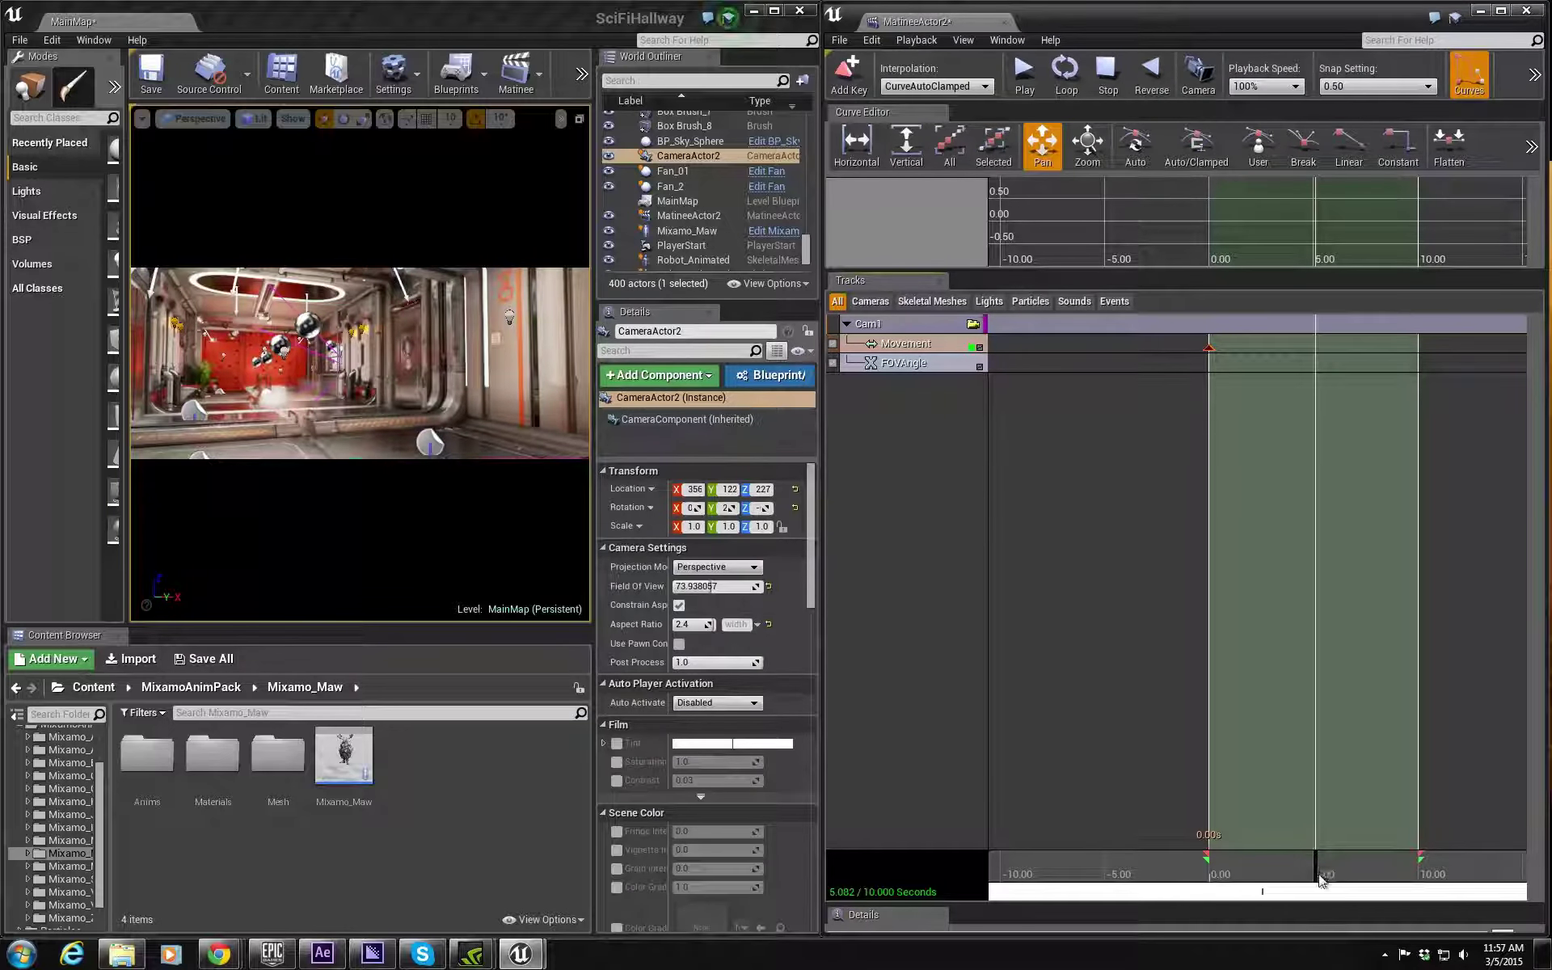
{"action": "left_click_drag", "start_coordinate": [1319, 871], "coordinate": [1420, 867]}
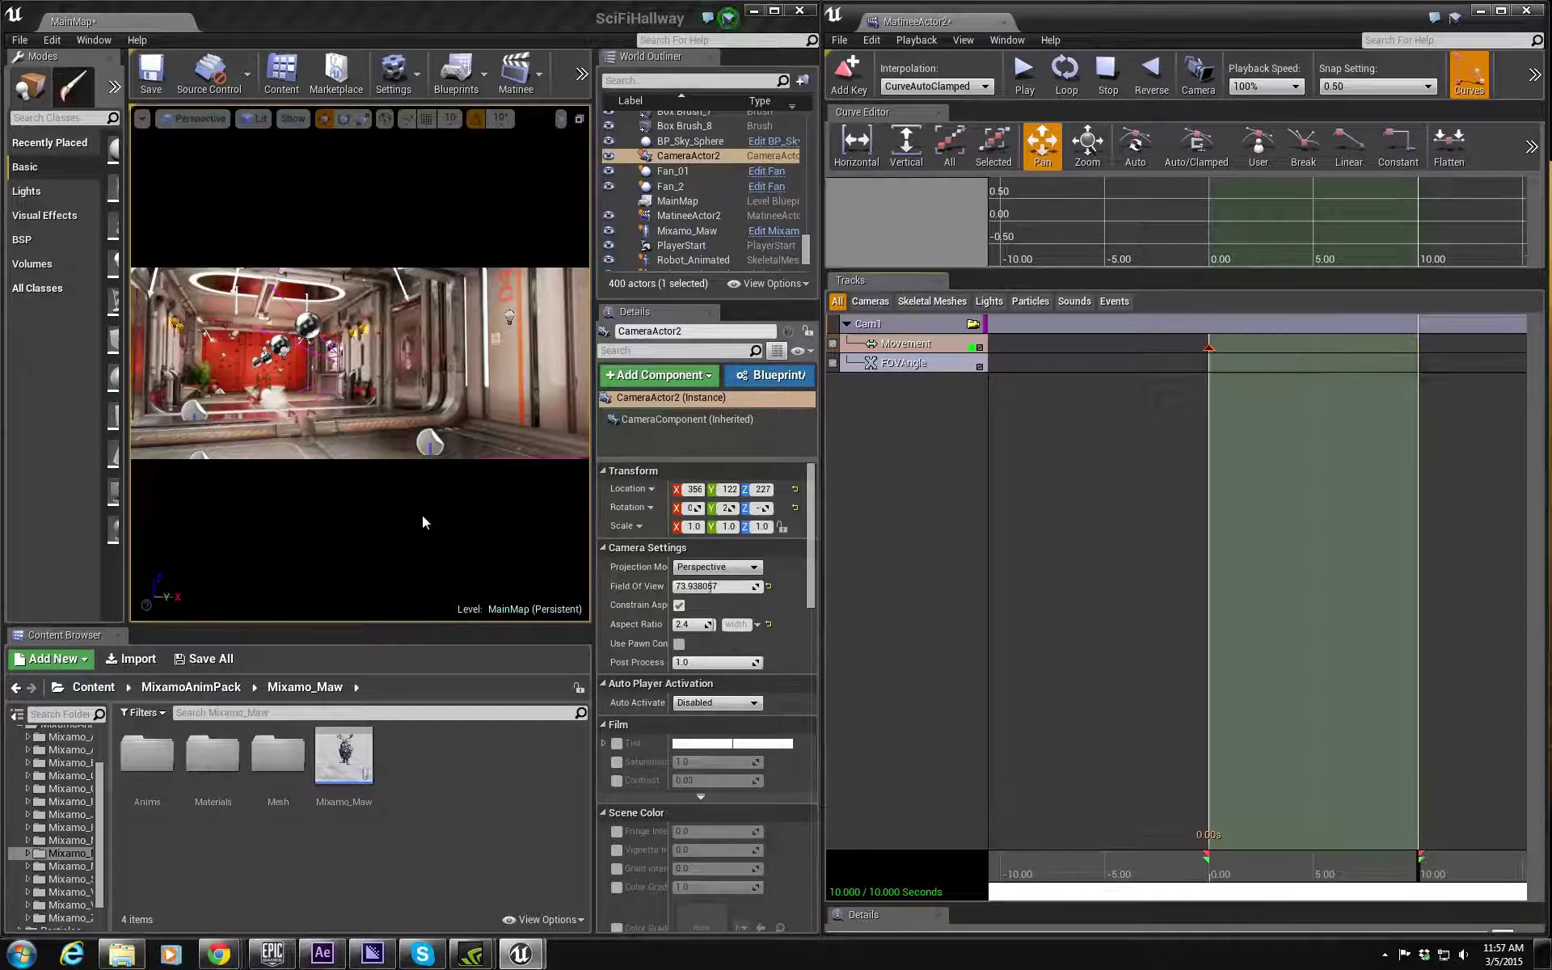
{"action": "right_click_drag", "start_coordinate": [422, 522], "coordinate": [421, 521]}
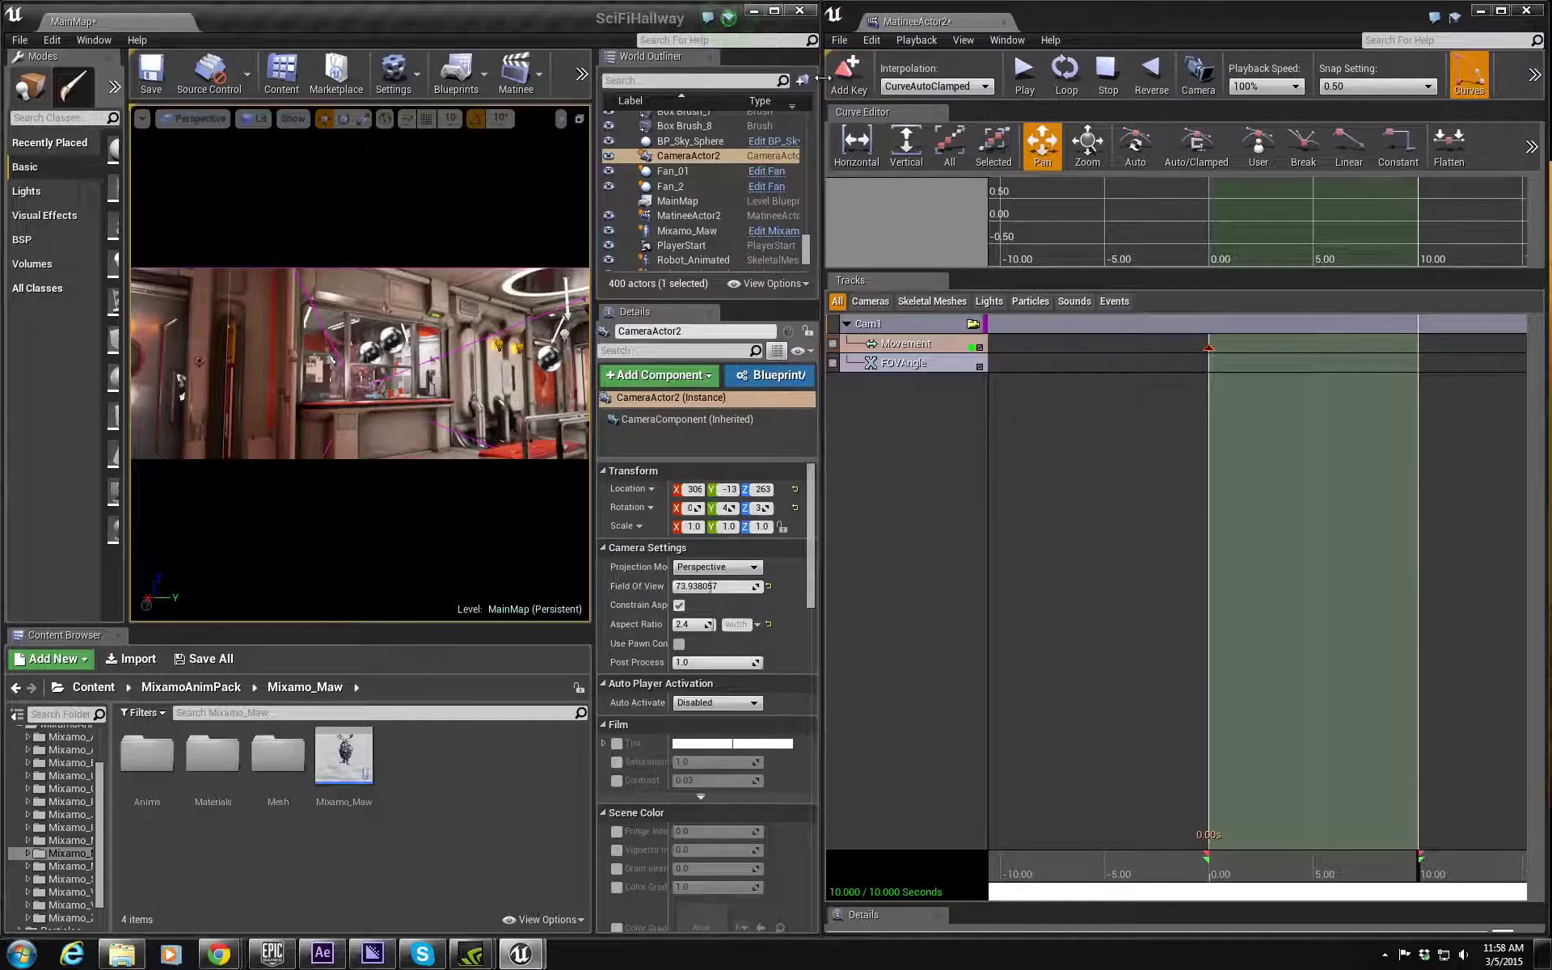
{"action": "left_click", "coordinate": [911, 346]}
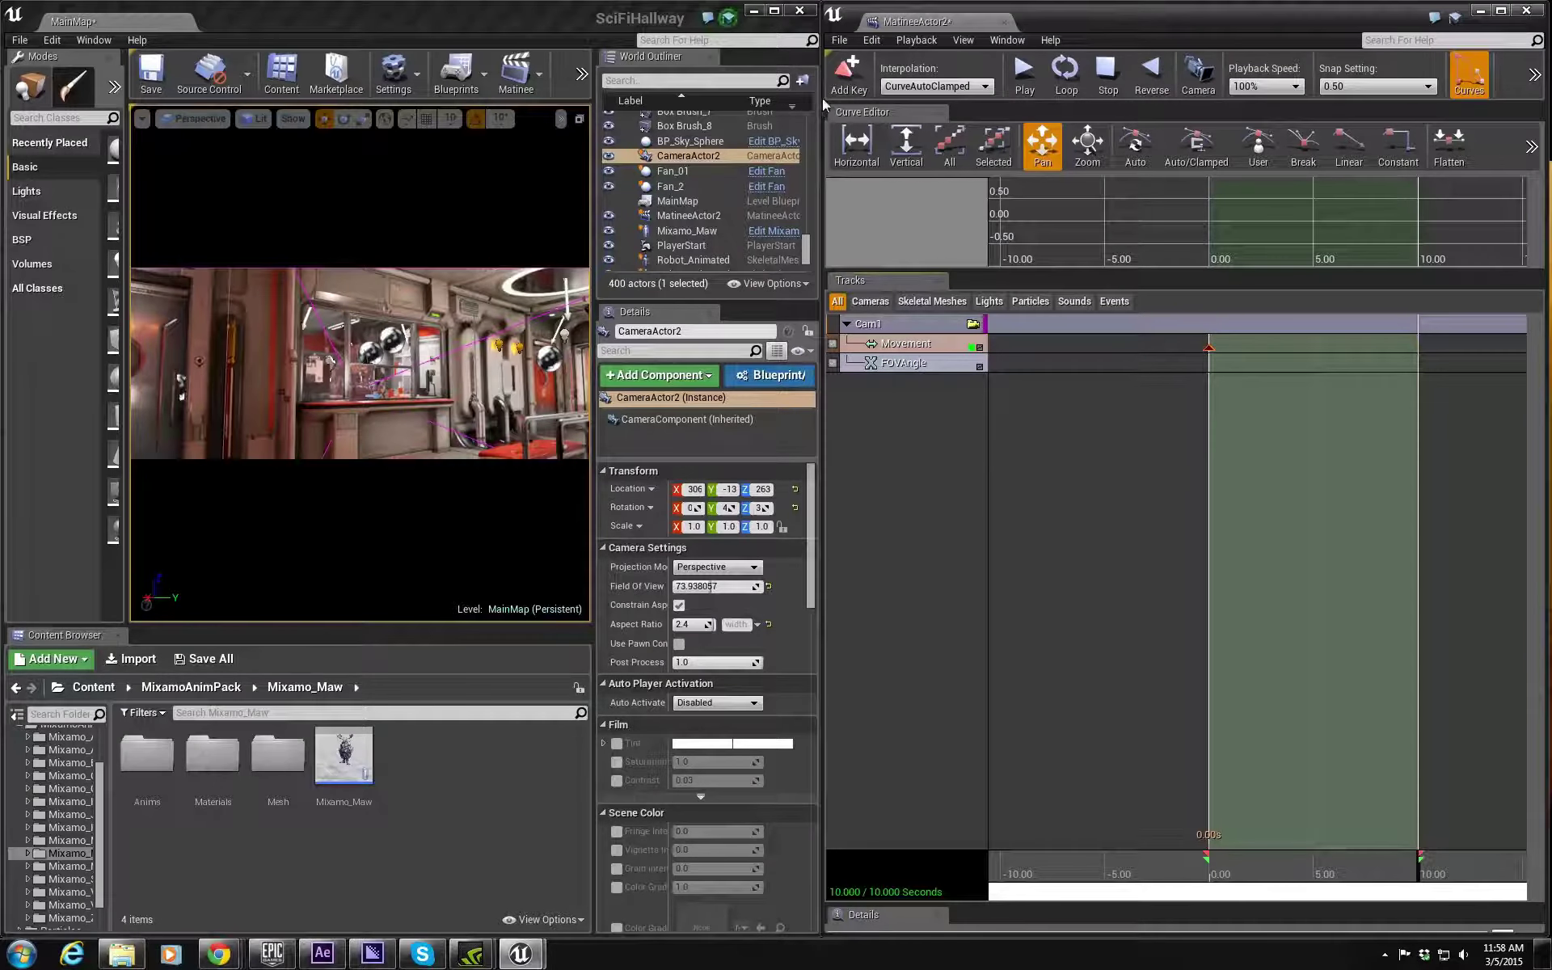
Step: Add a Movement key at 10 seconds and preview the camera move in a loop
{"action": "left_click", "coordinate": [847, 71]}
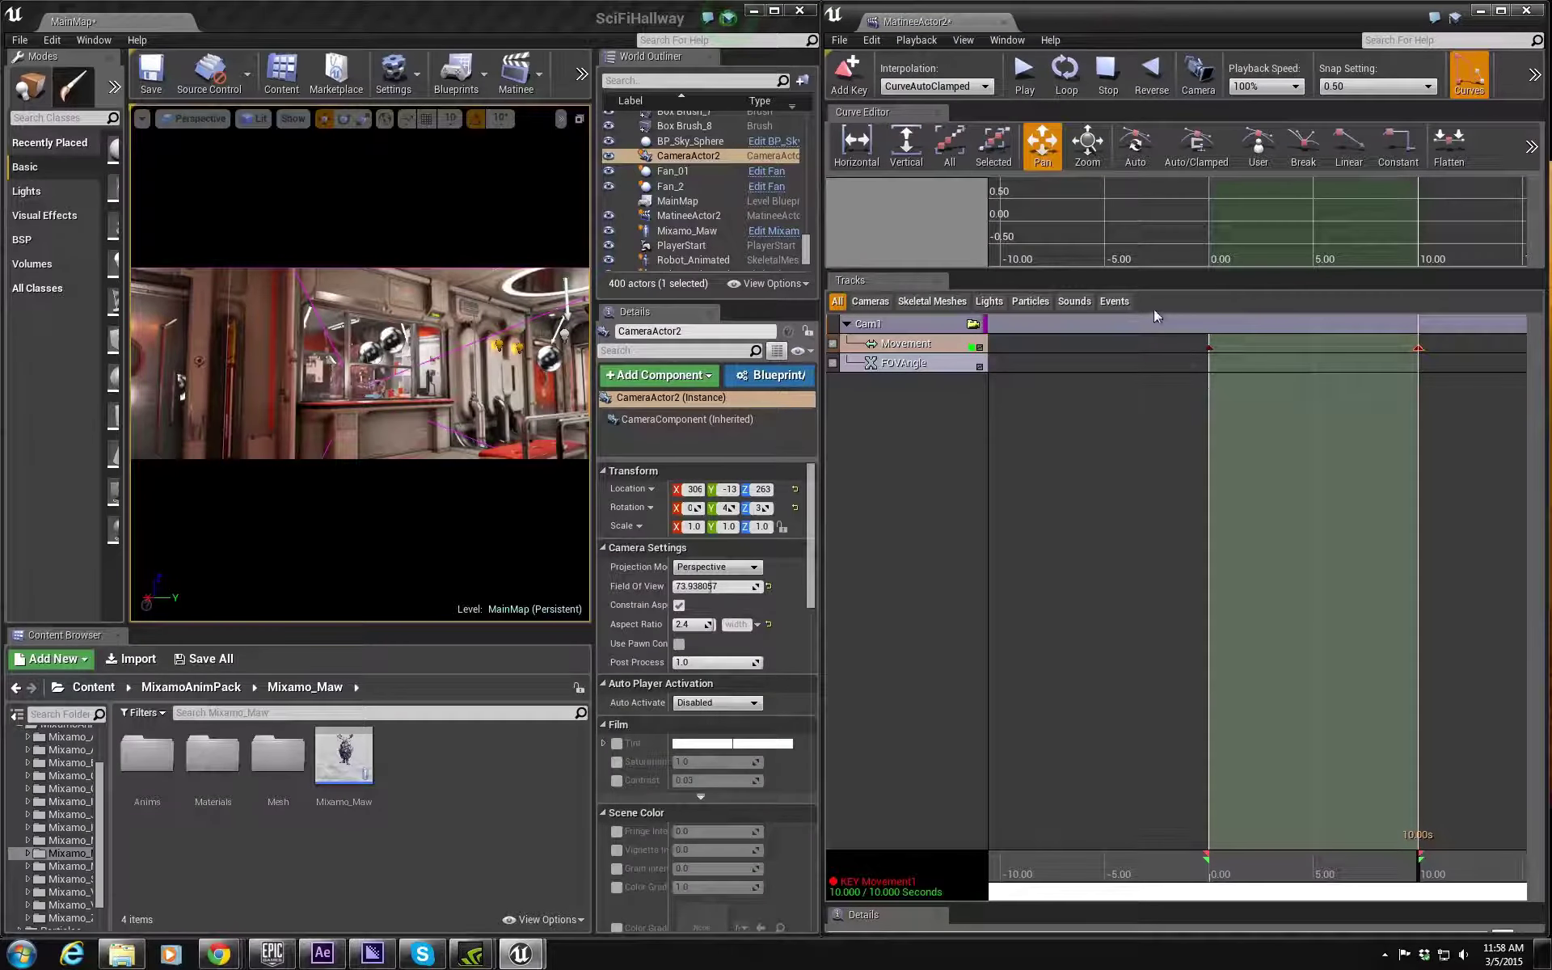
{"action": "left_click", "coordinate": [1061, 81]}
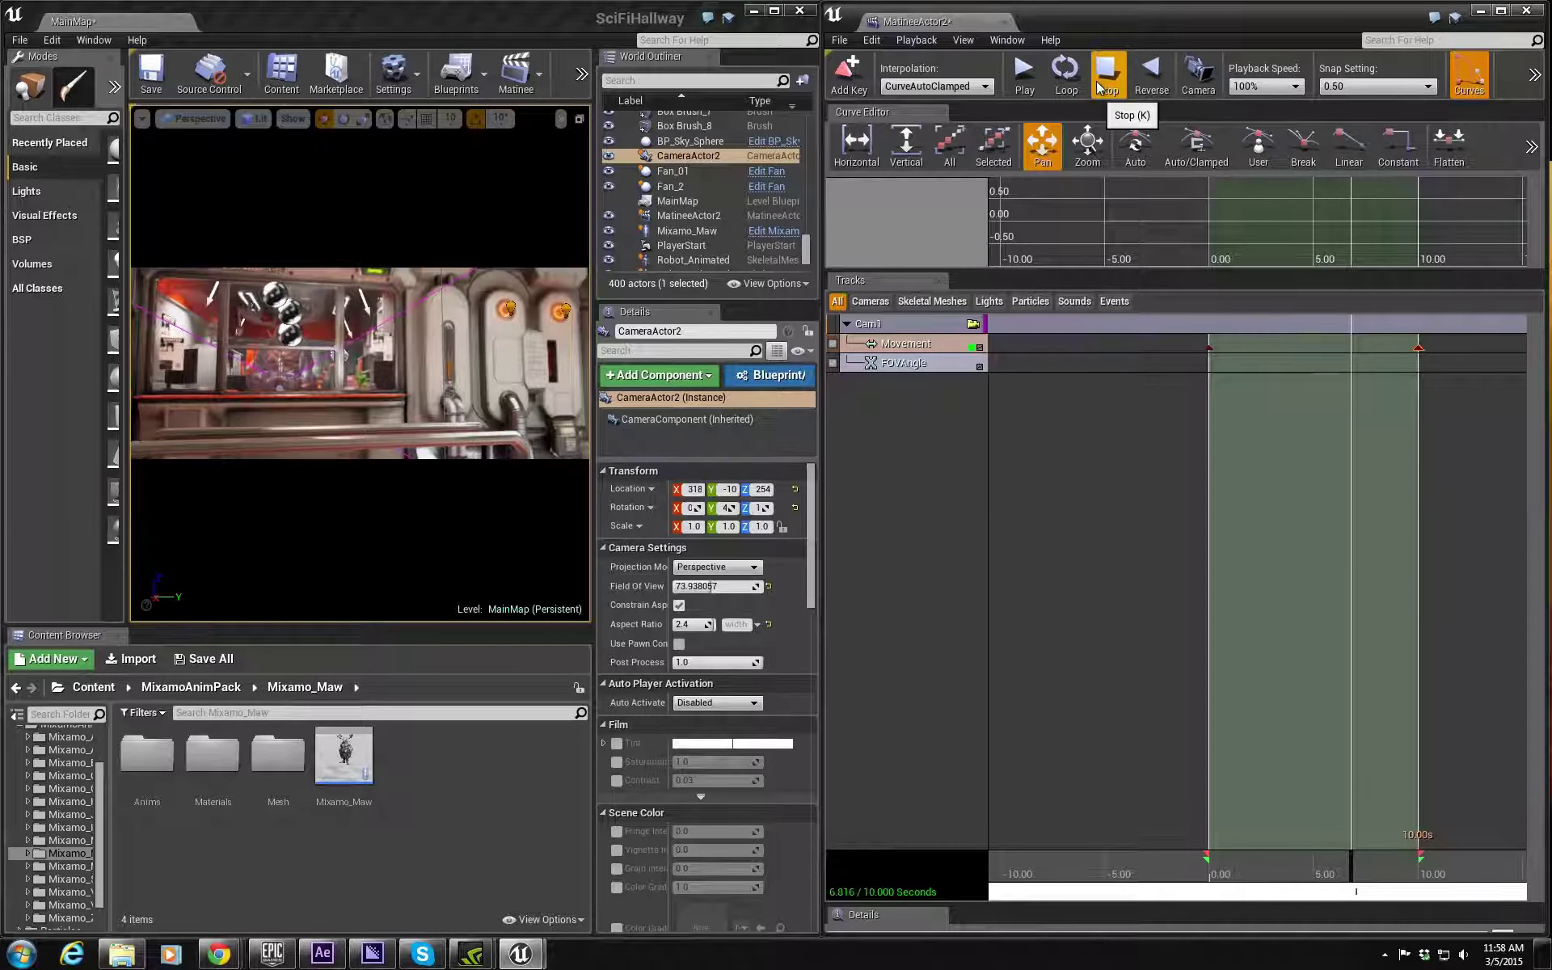
{"action": "left_click", "coordinate": [1100, 87]}
Step: Add a 5-second Movement key with the camera turned left, then replay and scrub the move
{"action": "left_click_drag", "start_coordinate": [1351, 880], "coordinate": [1315, 872]}
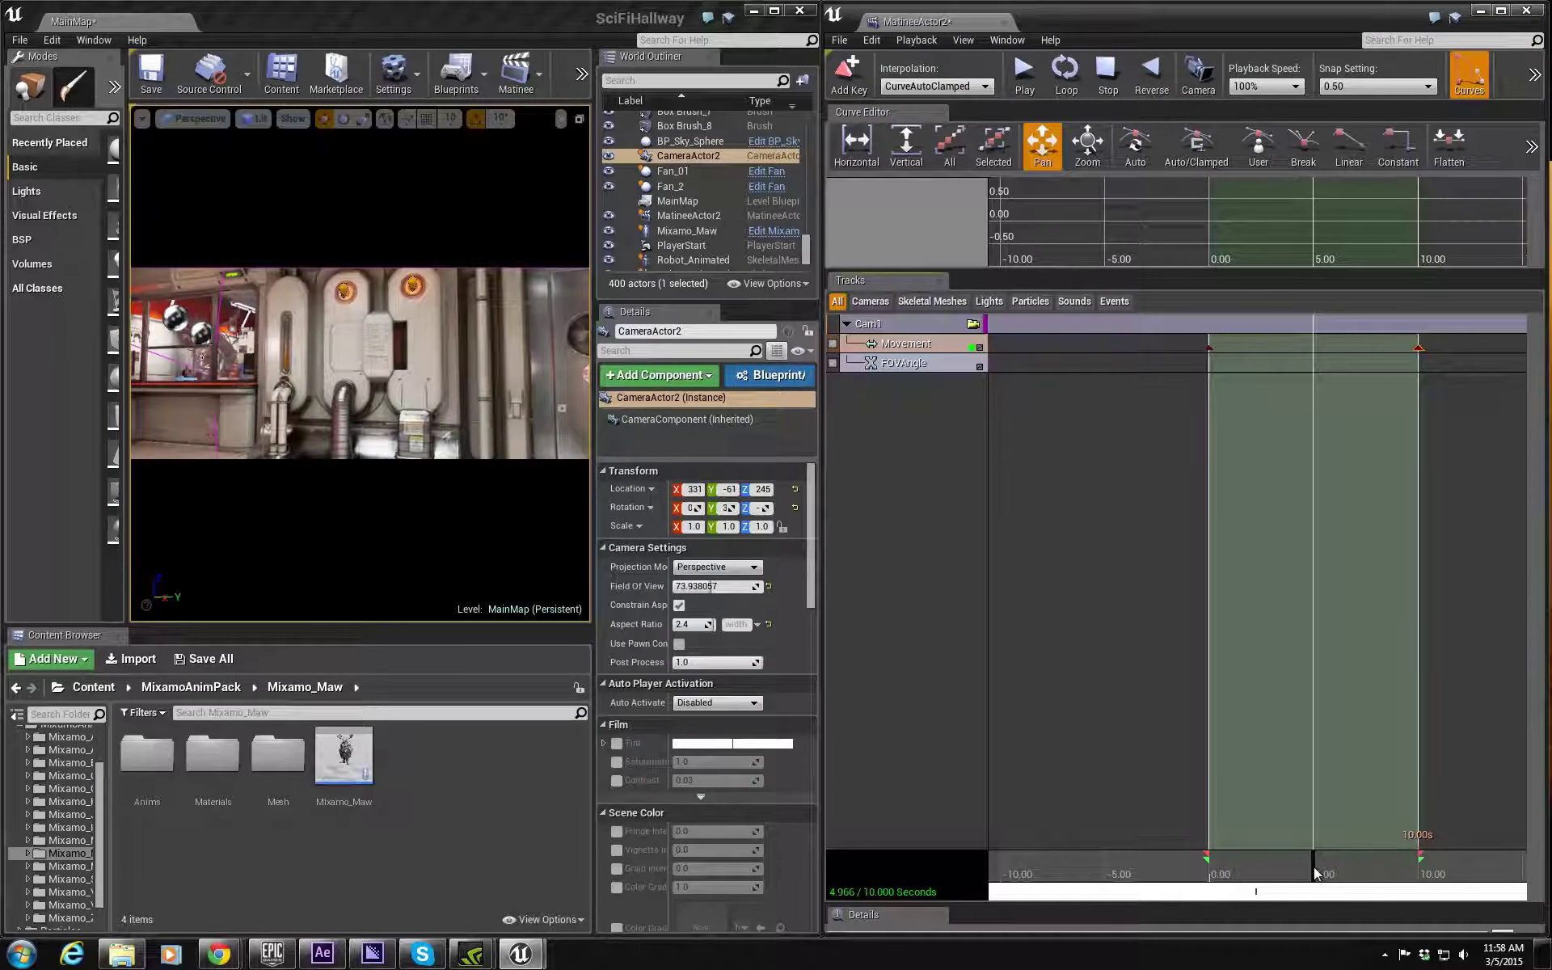
{"action": "left_click", "coordinate": [849, 77]}
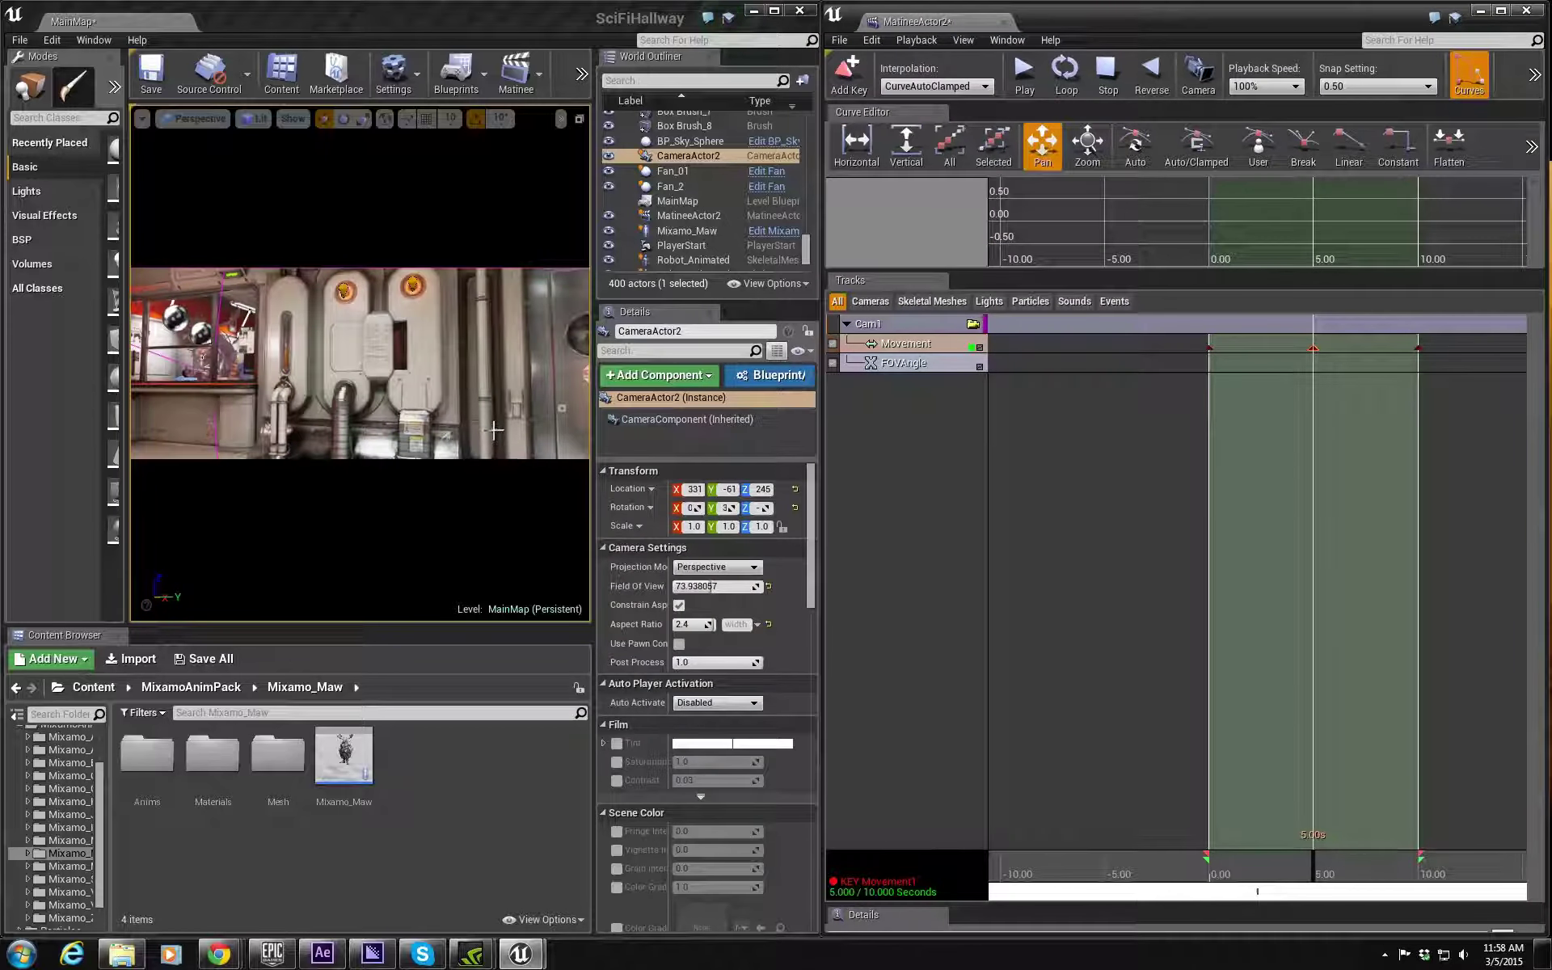
{"action": "right_click_drag", "start_coordinate": [494, 429], "coordinate": [386, 416]}
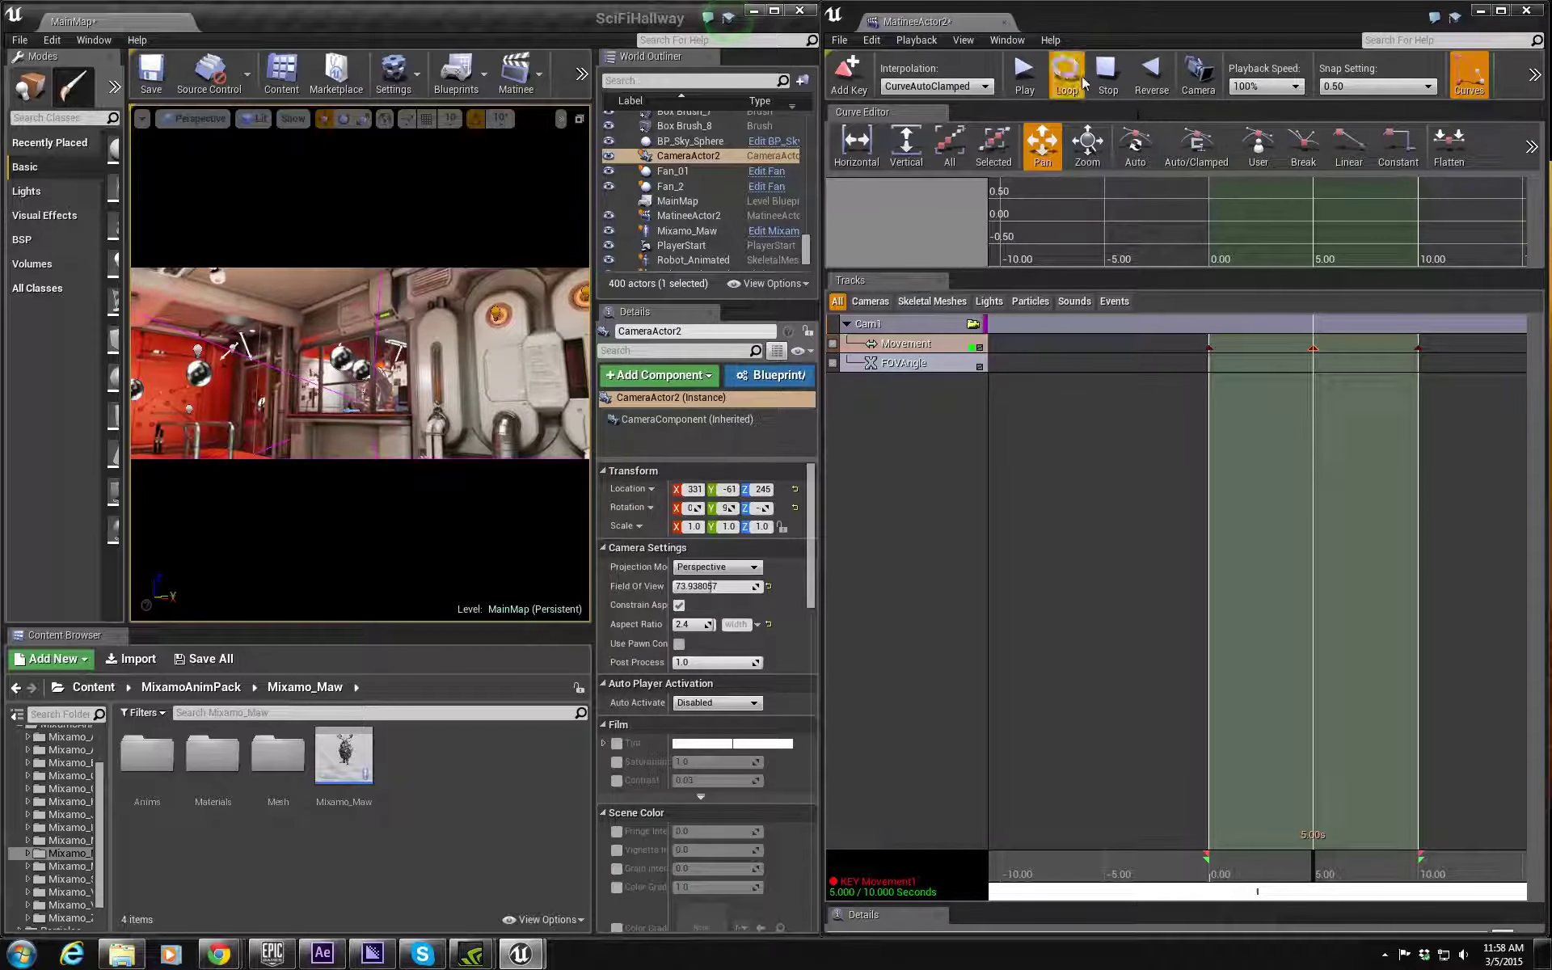
{"action": "left_click", "coordinate": [1078, 80]}
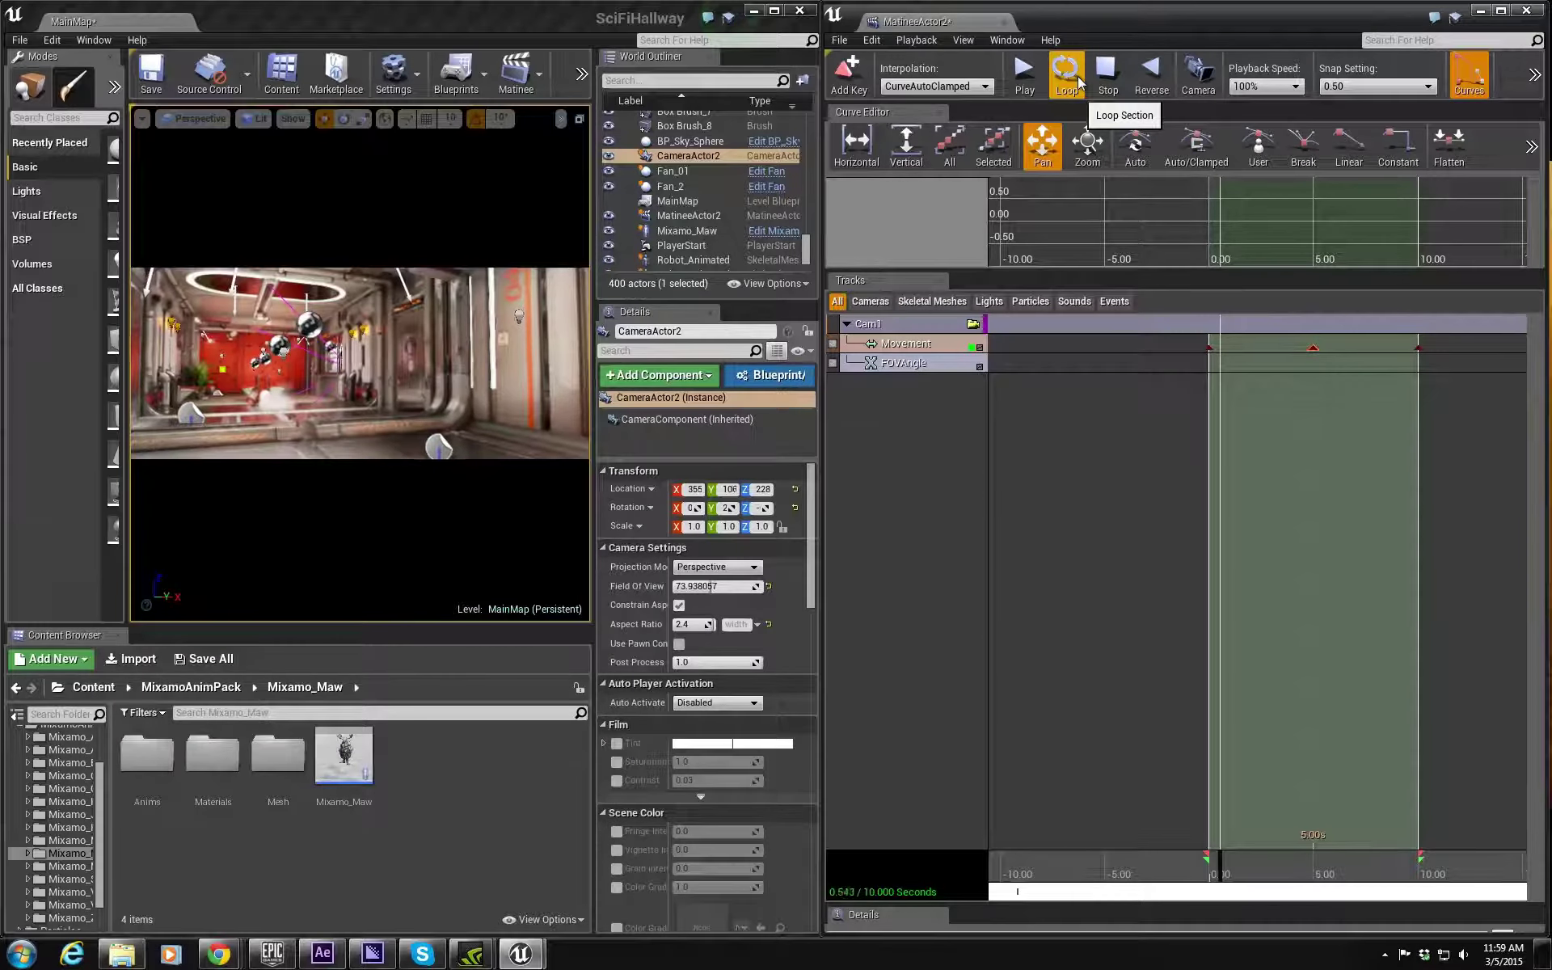
{"action": "left_click", "coordinate": [1108, 81]}
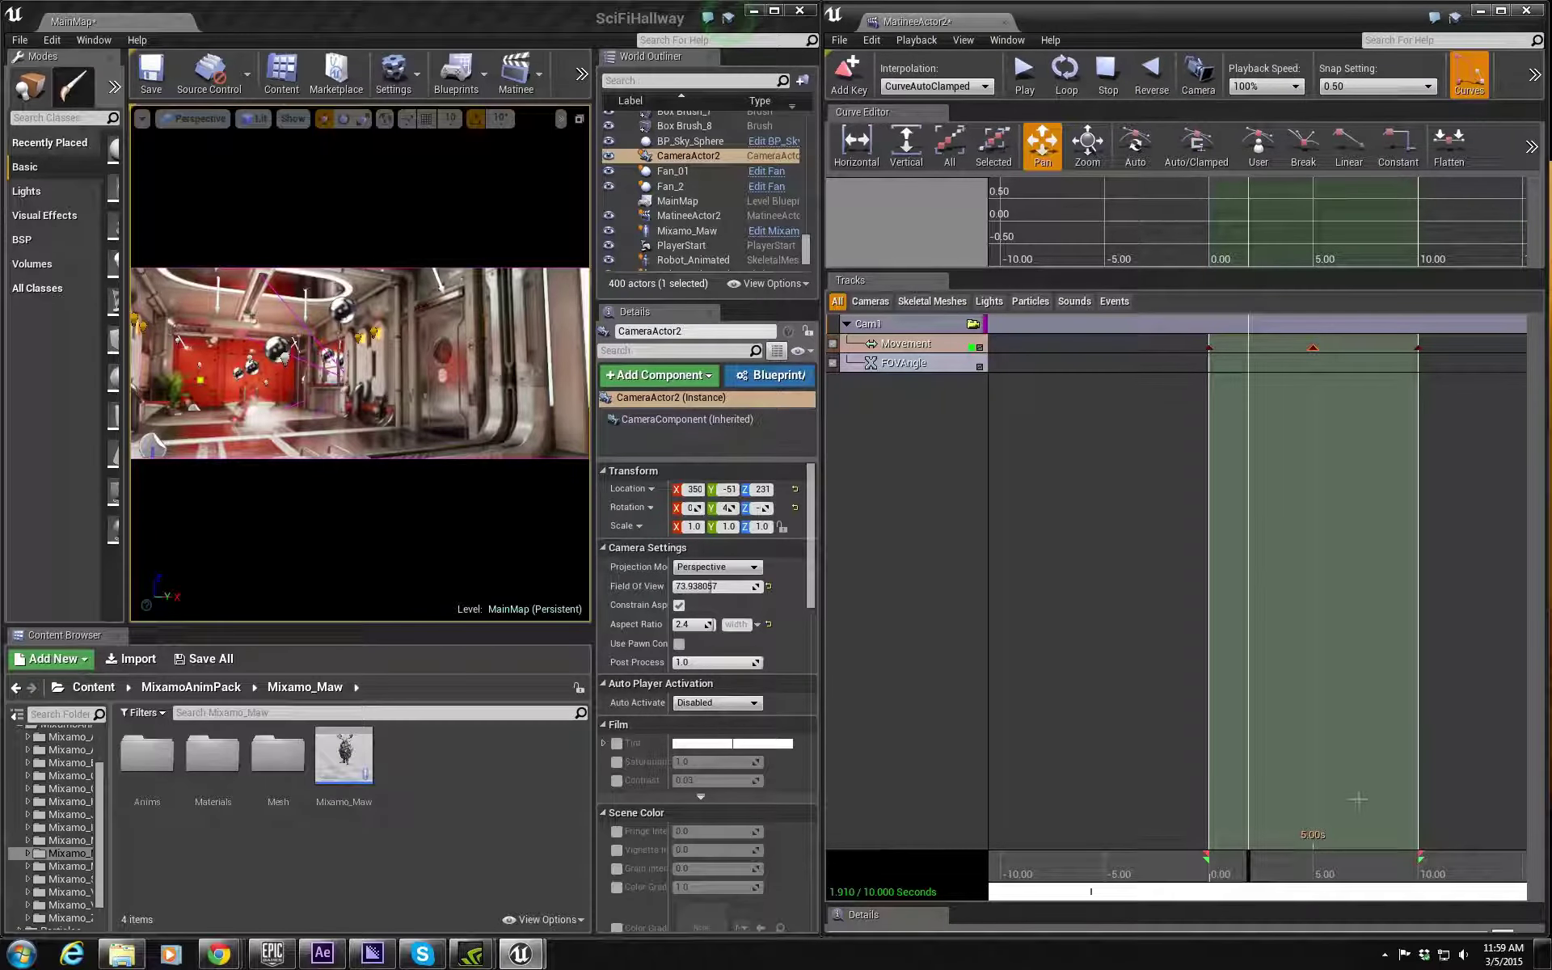
{"action": "left_click_drag", "start_coordinate": [1250, 875], "coordinate": [1321, 883]}
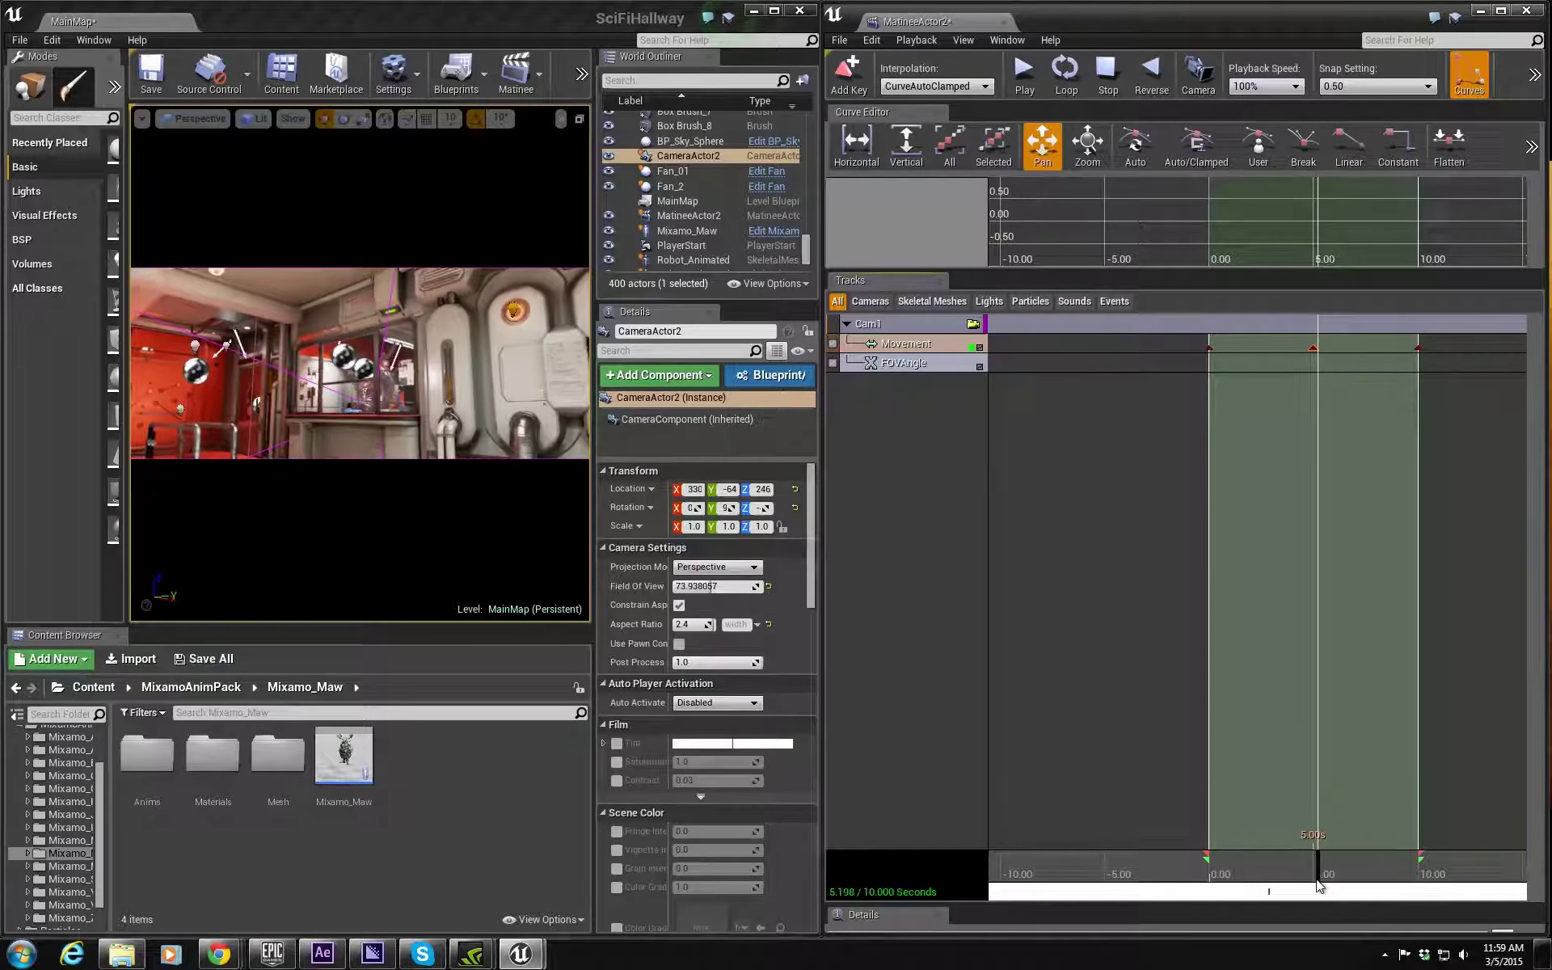
{"action": "left_click_drag", "start_coordinate": [1318, 885], "coordinate": [1339, 891]}
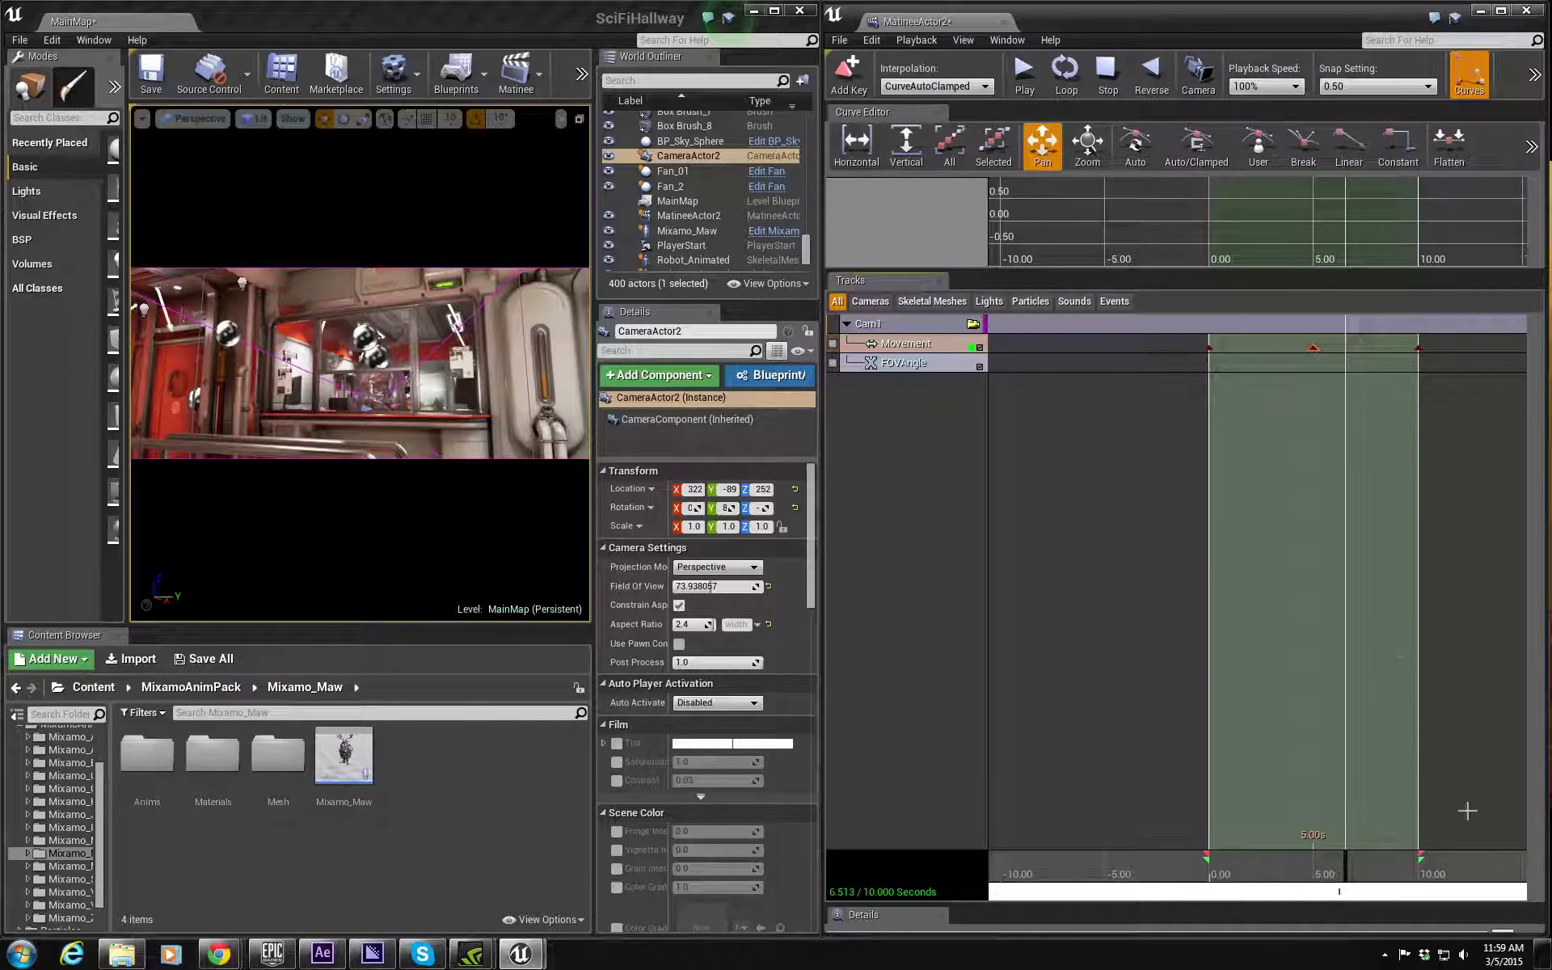
{"action": "left_click_drag", "start_coordinate": [1350, 862], "coordinate": [1321, 891]}
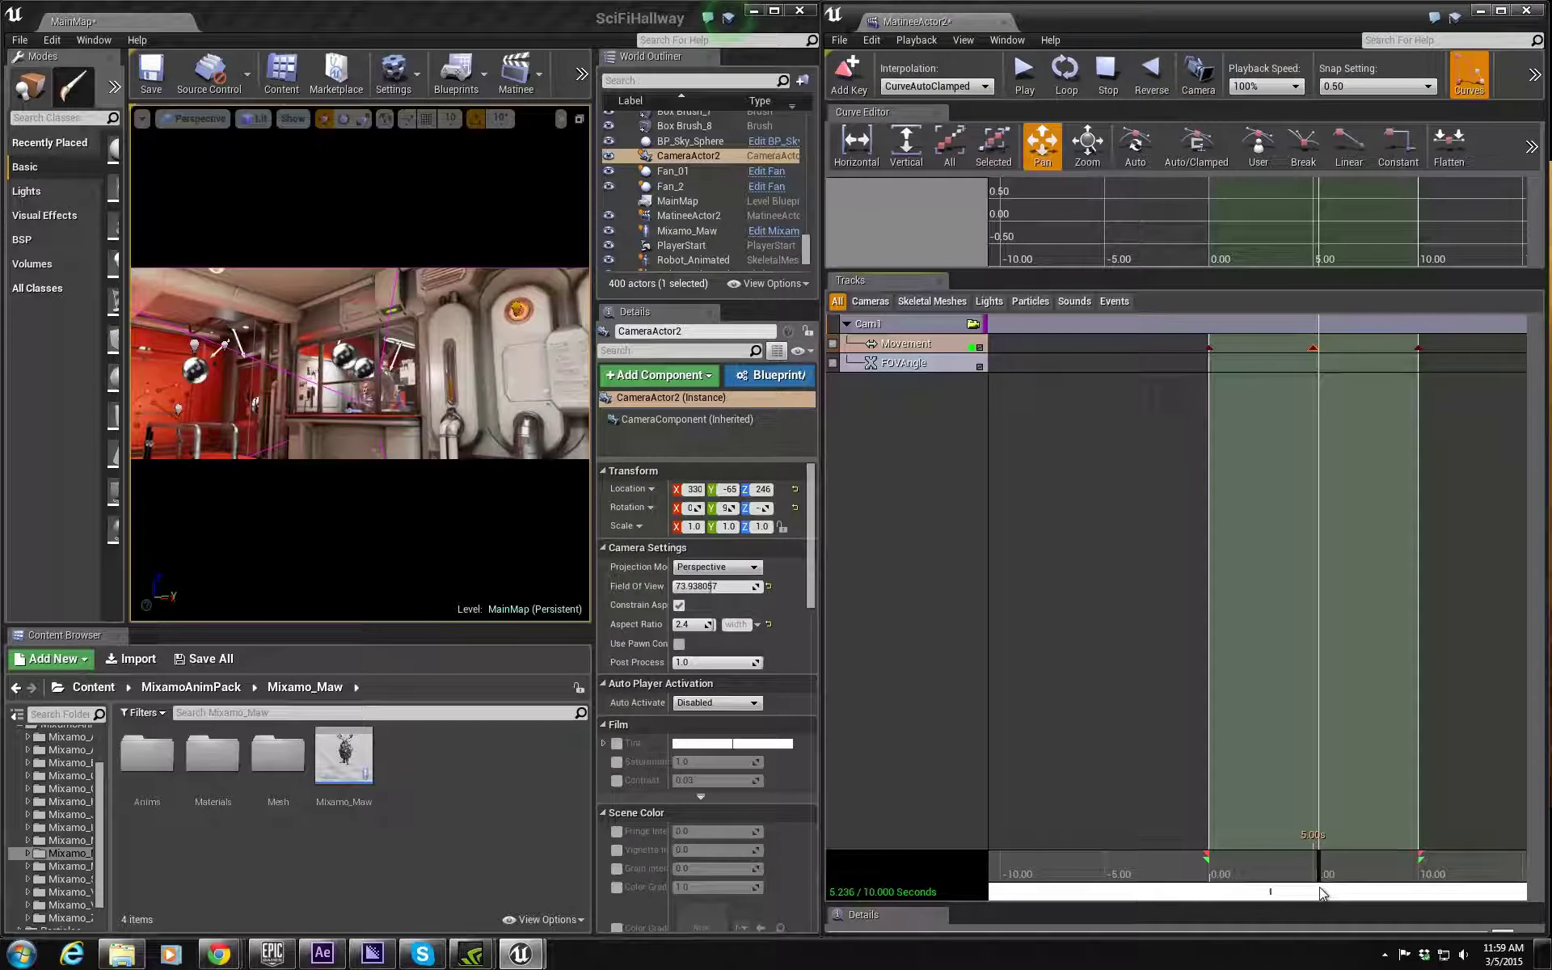
Step: Key the field of view at 5 and 6.5 seconds, narrowing it to zoom in
{"action": "left_click_drag", "start_coordinate": [1319, 887], "coordinate": [1311, 885]}
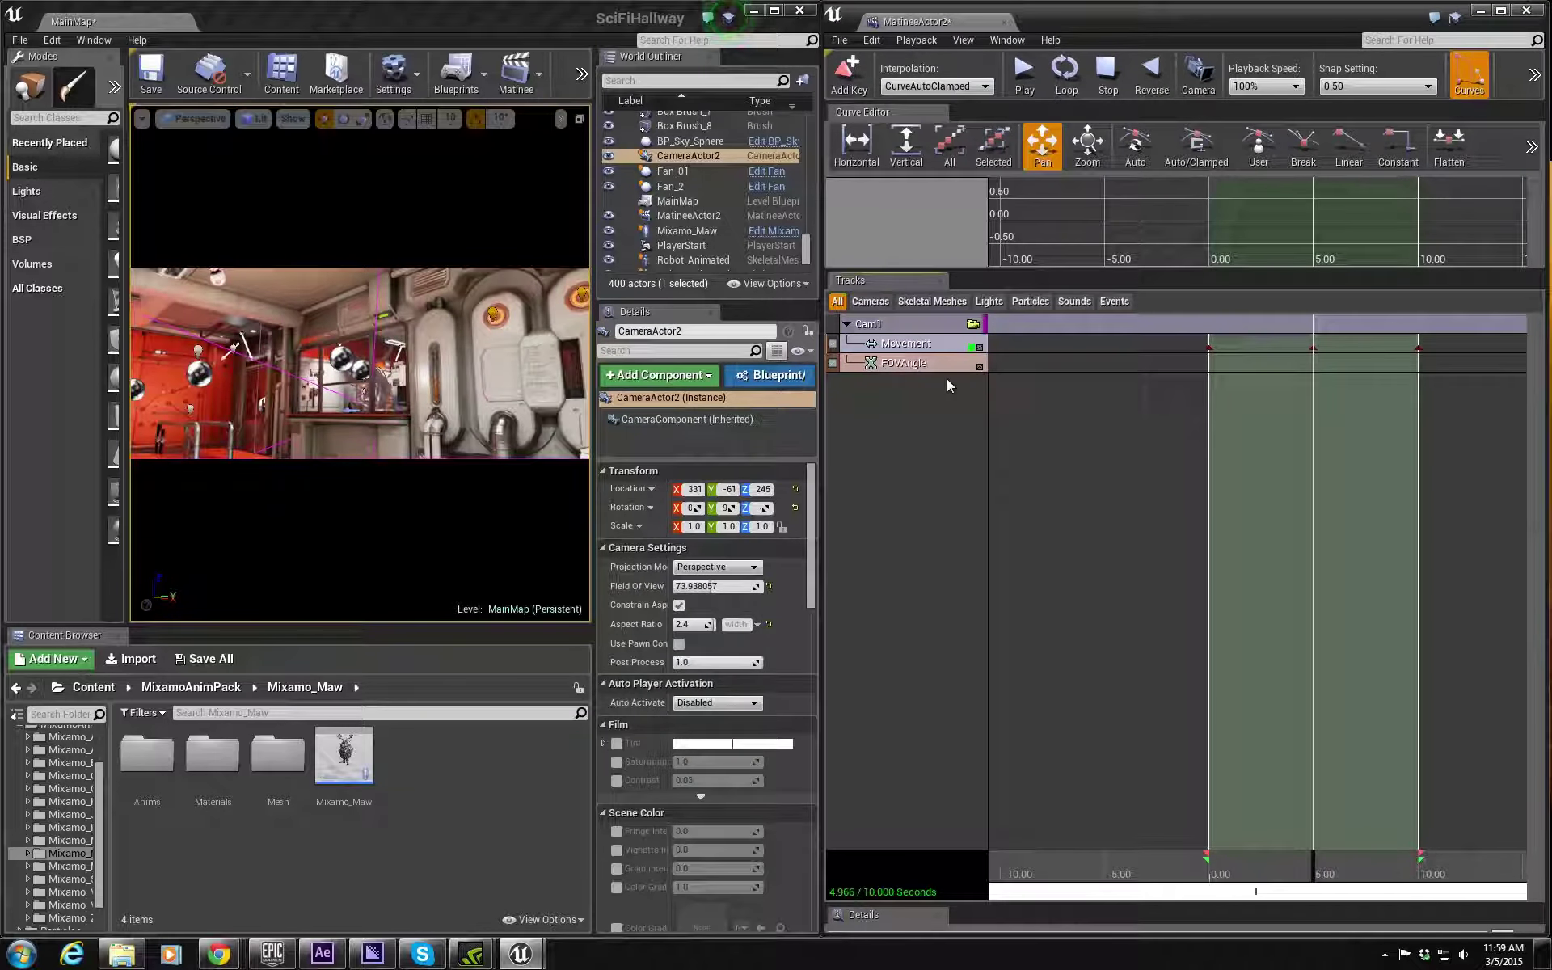
{"action": "left_click", "coordinate": [848, 92]}
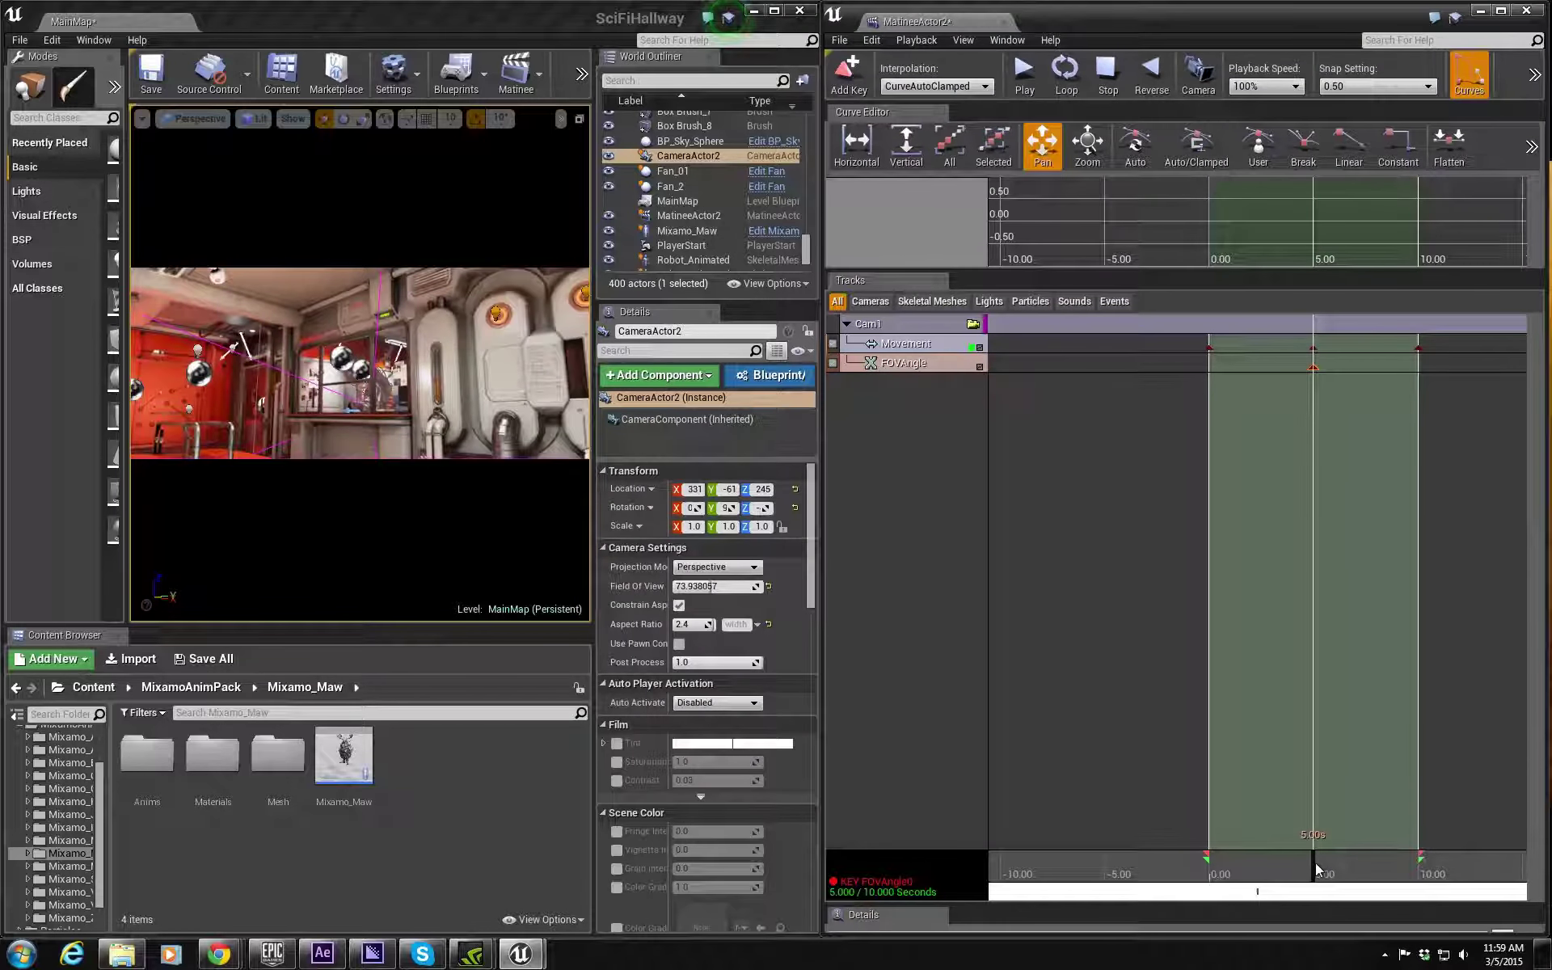
{"action": "left_click_drag", "start_coordinate": [1314, 863], "coordinate": [1346, 871]}
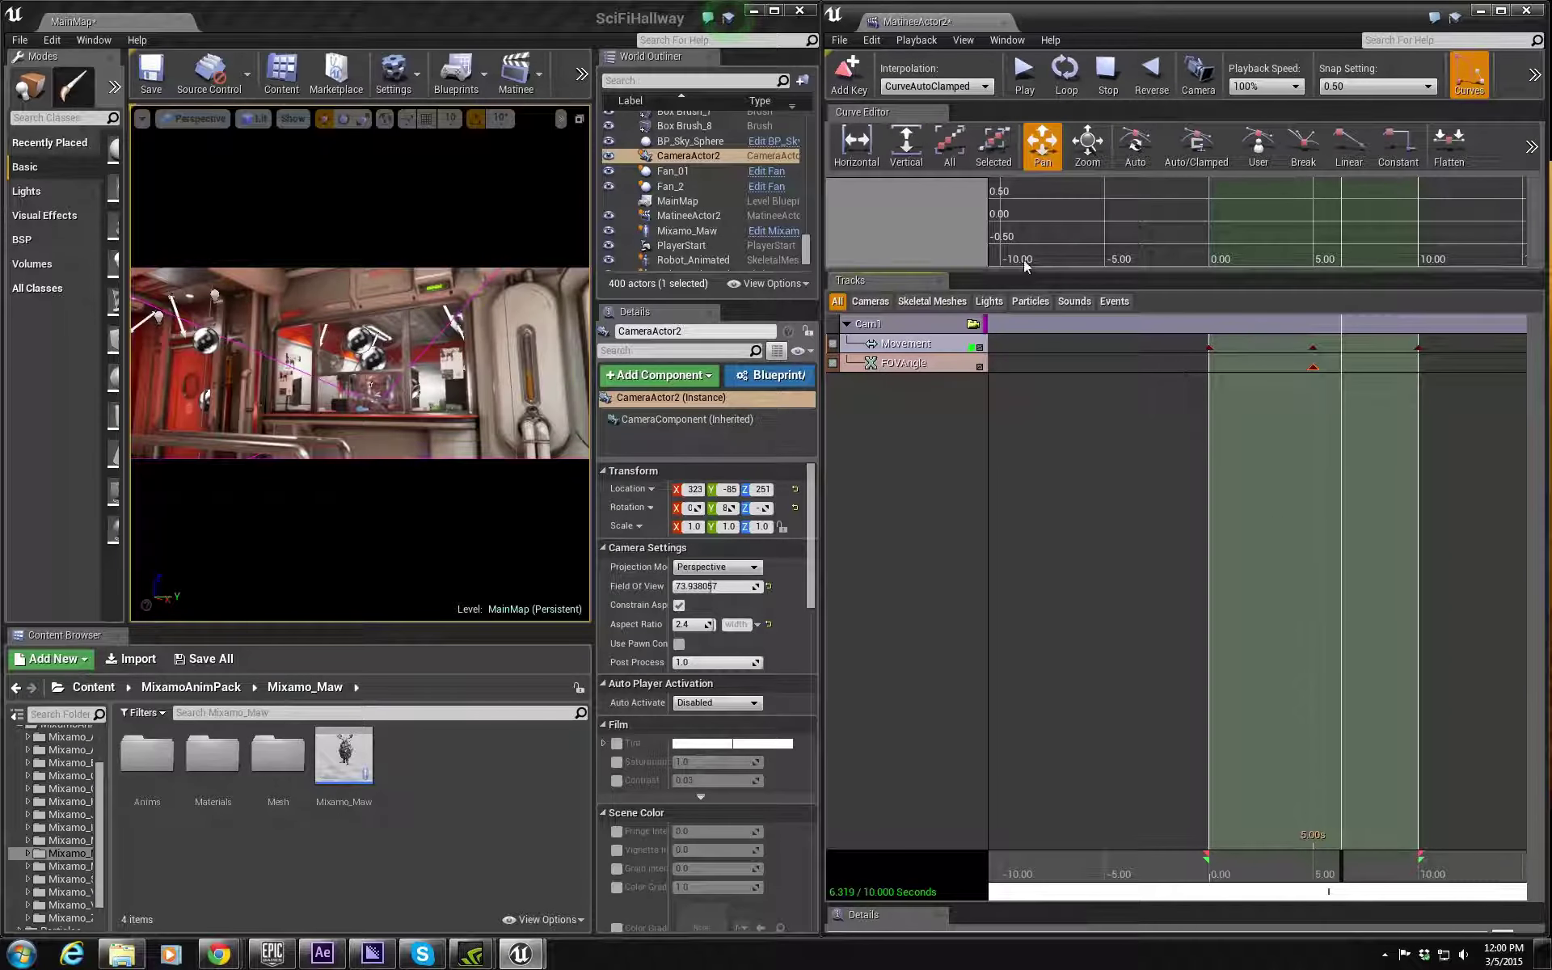
{"action": "left_click", "coordinate": [847, 84]}
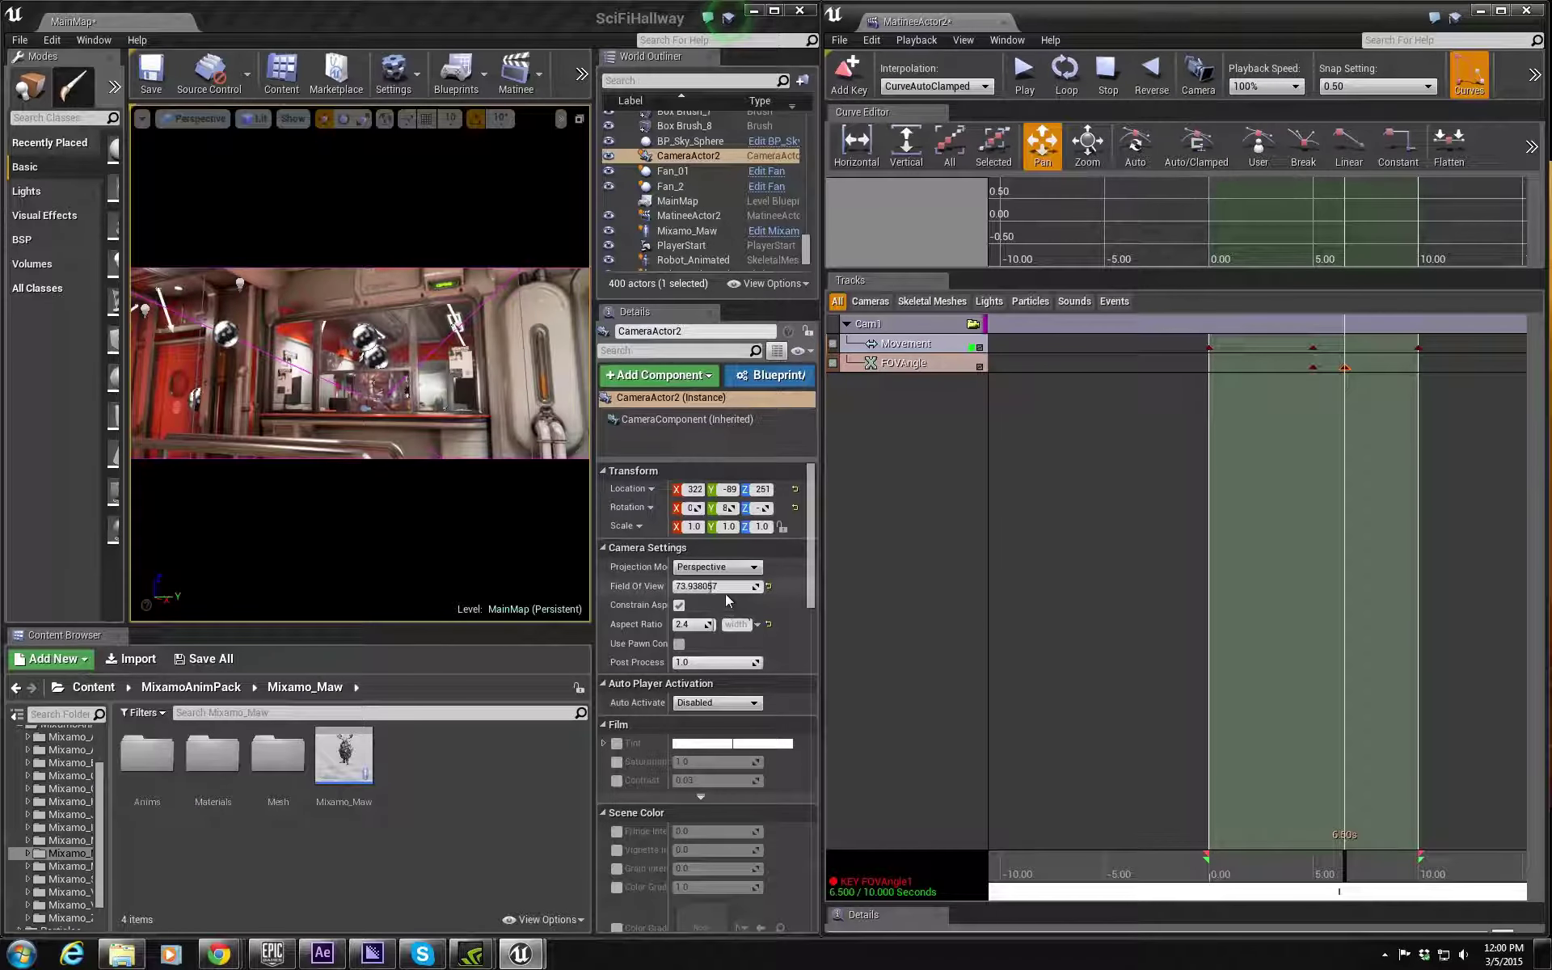
{"action": "left_click_drag", "start_coordinate": [708, 586], "coordinate": [686, 588]}
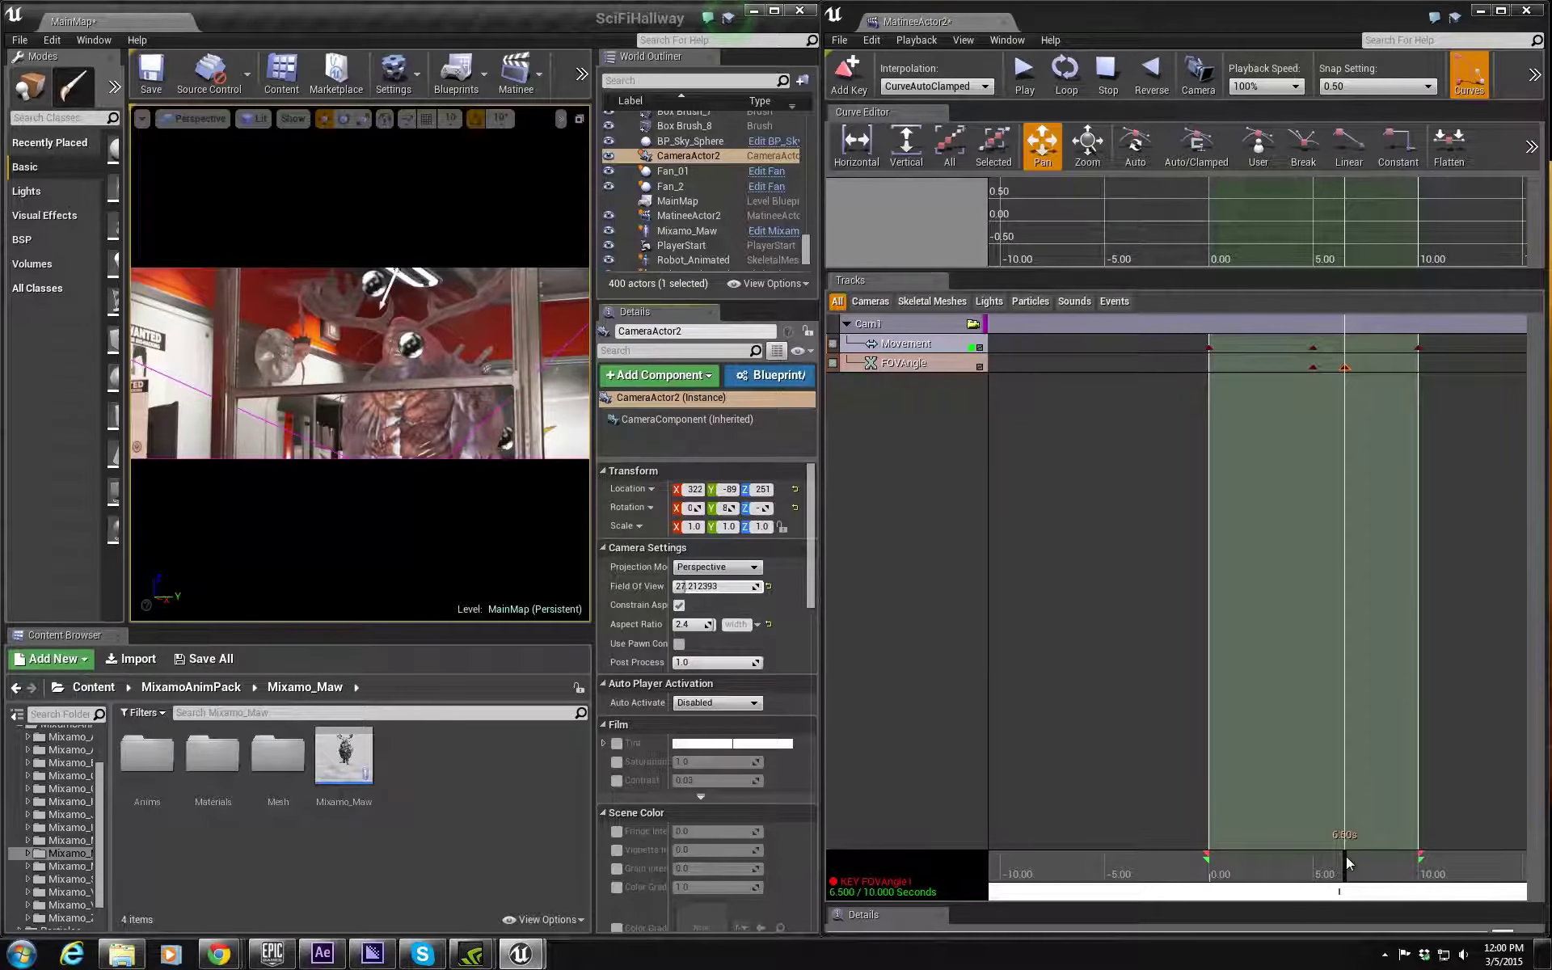
{"action": "left_click_drag", "start_coordinate": [1346, 855], "coordinate": [1382, 880]}
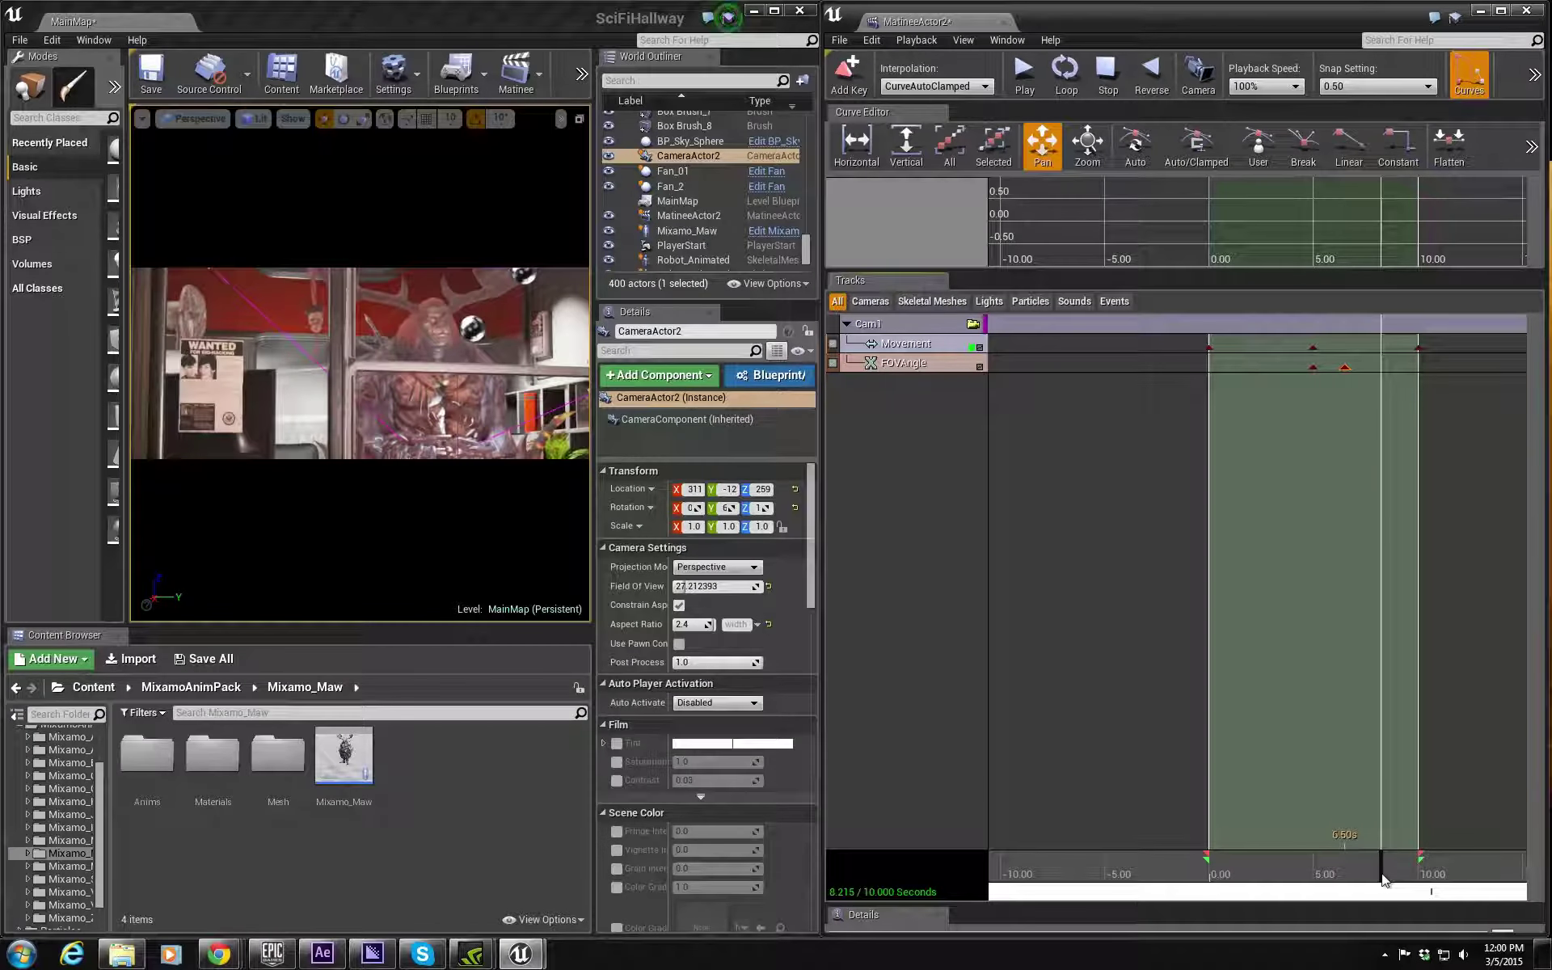
Step: Add field-of-view keys at 8 and 9 seconds, widening the view back out, and preview the loop
{"action": "left_click", "coordinate": [848, 71]}
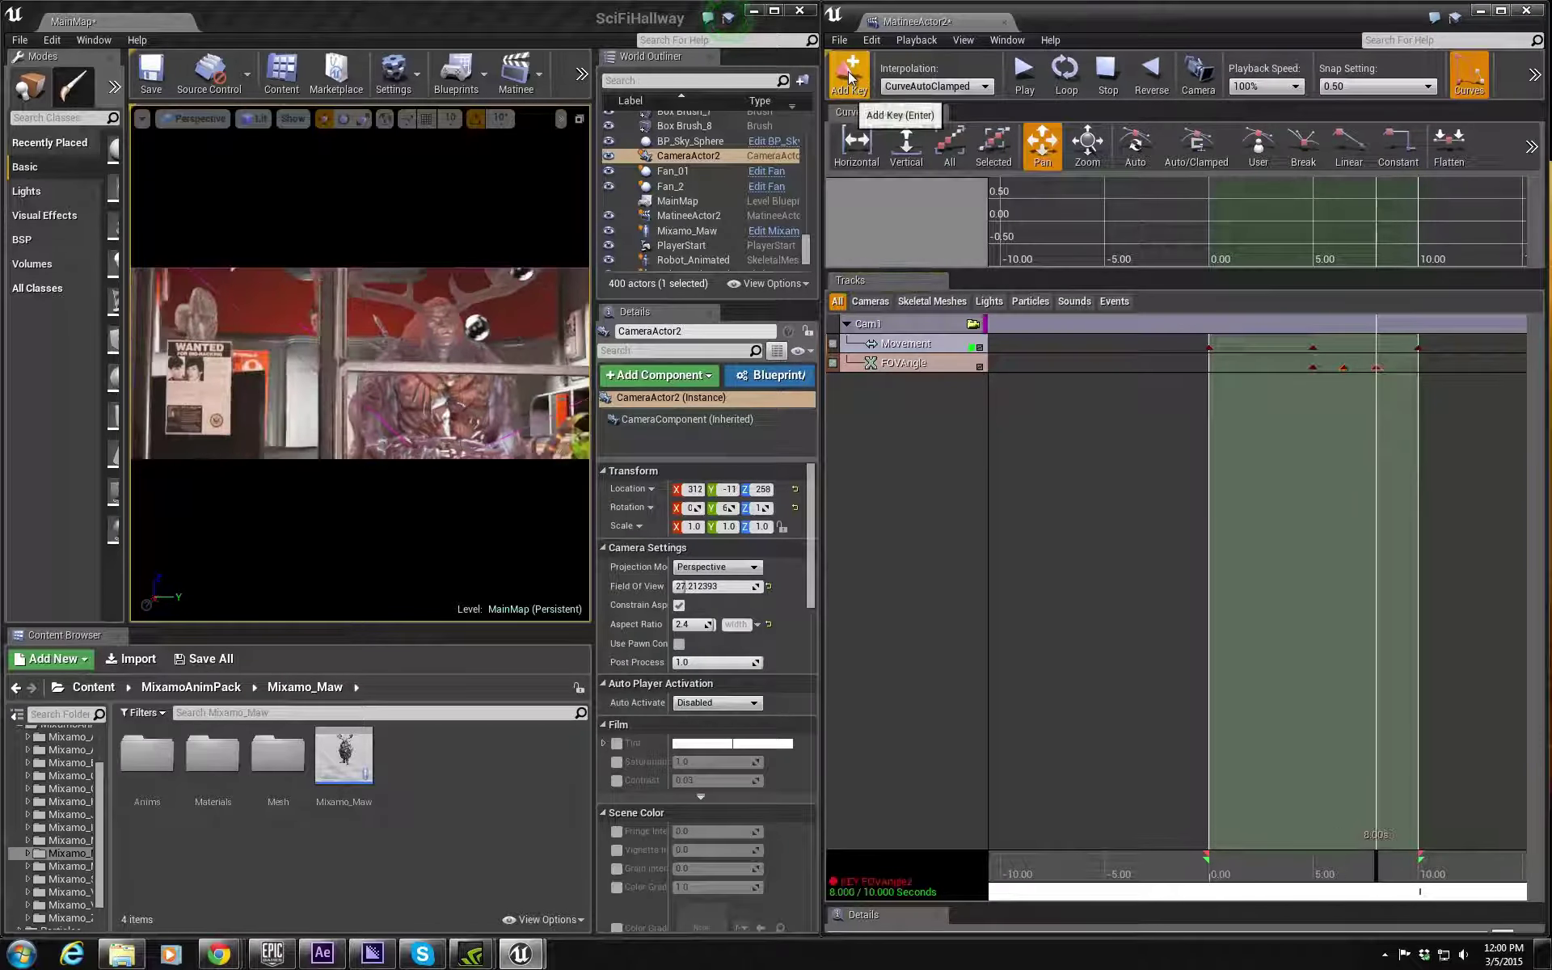
{"action": "left_click_drag", "start_coordinate": [1379, 878], "coordinate": [1396, 878]}
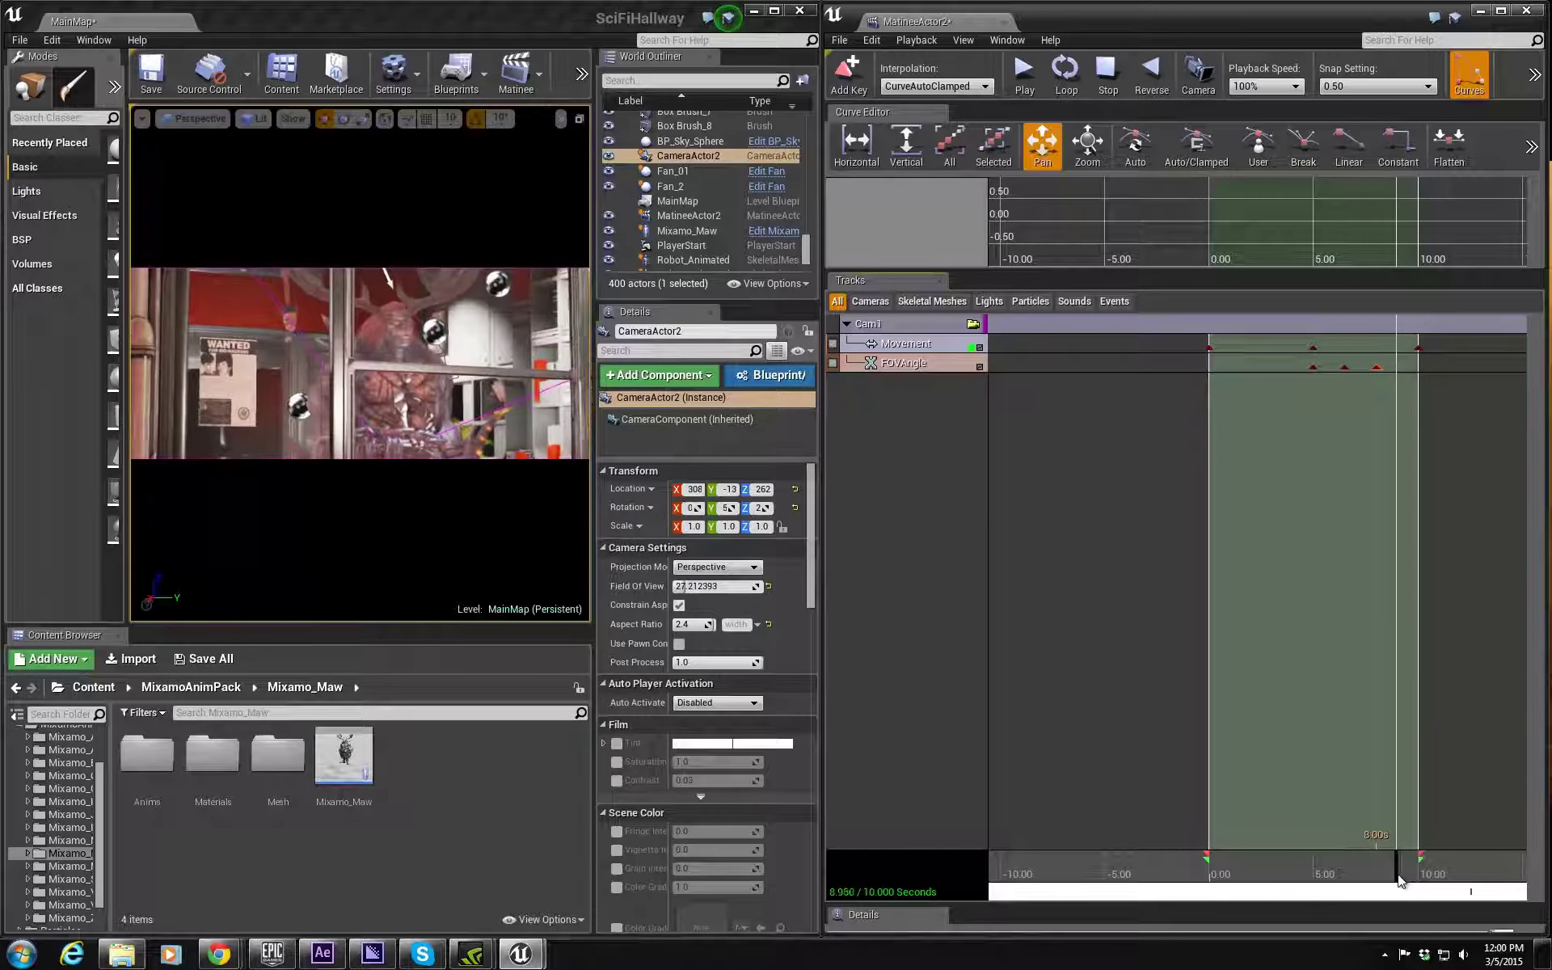
{"action": "left_click", "coordinate": [837, 71]}
{"action": "left_click_drag", "start_coordinate": [684, 586], "coordinate": [715, 587]}
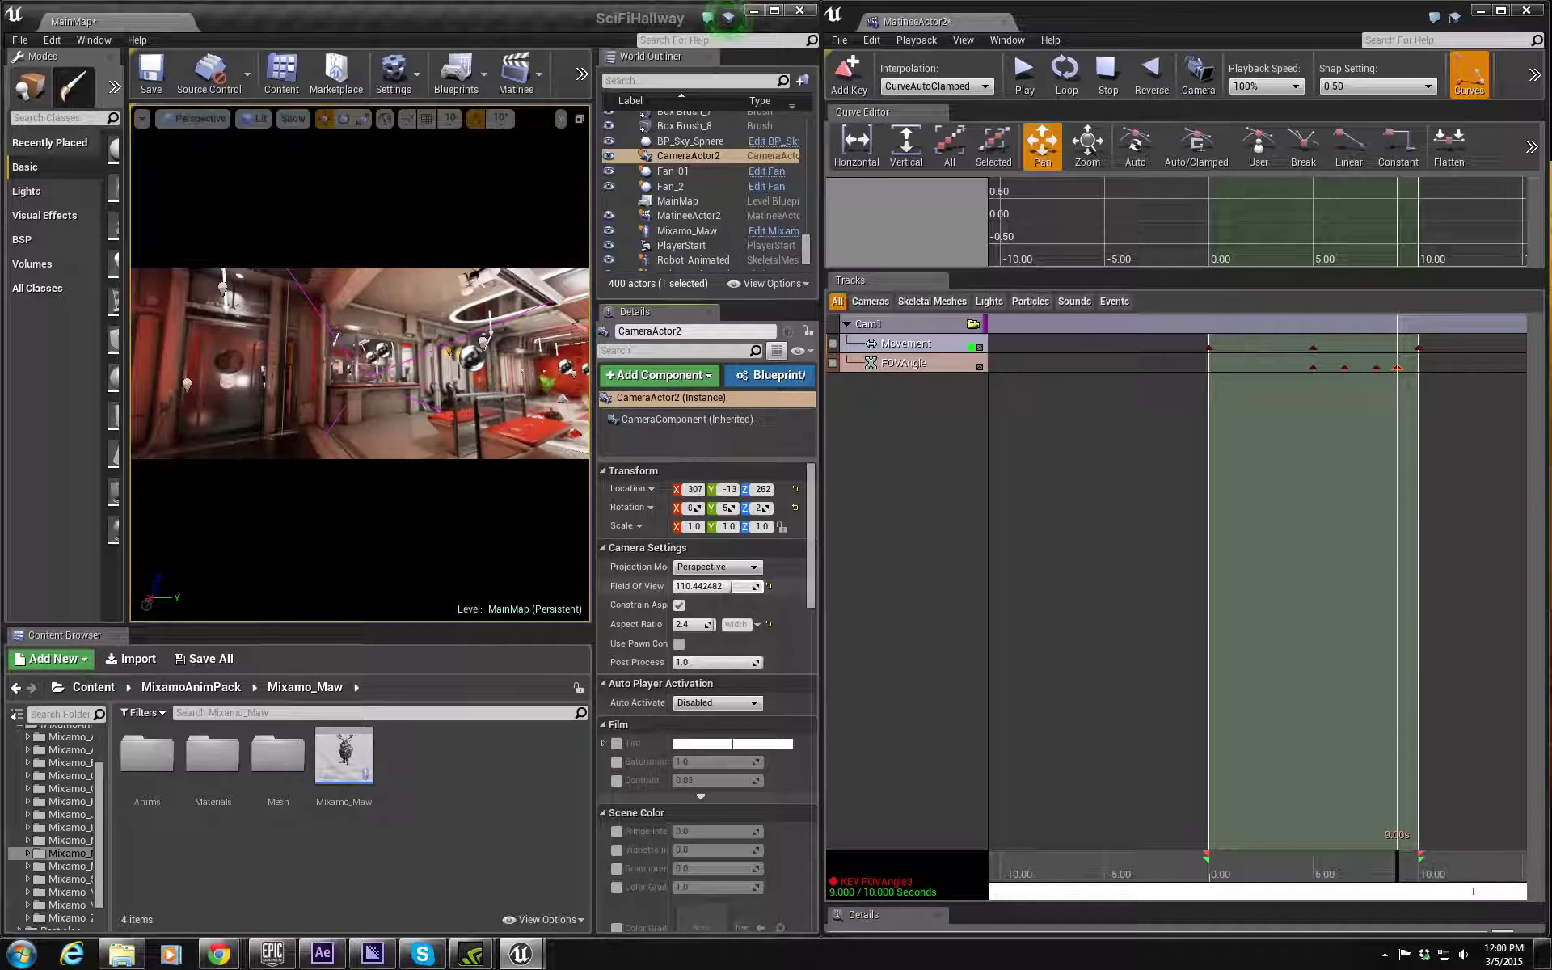
{"action": "left_click_drag", "start_coordinate": [731, 586], "coordinate": [722, 586]}
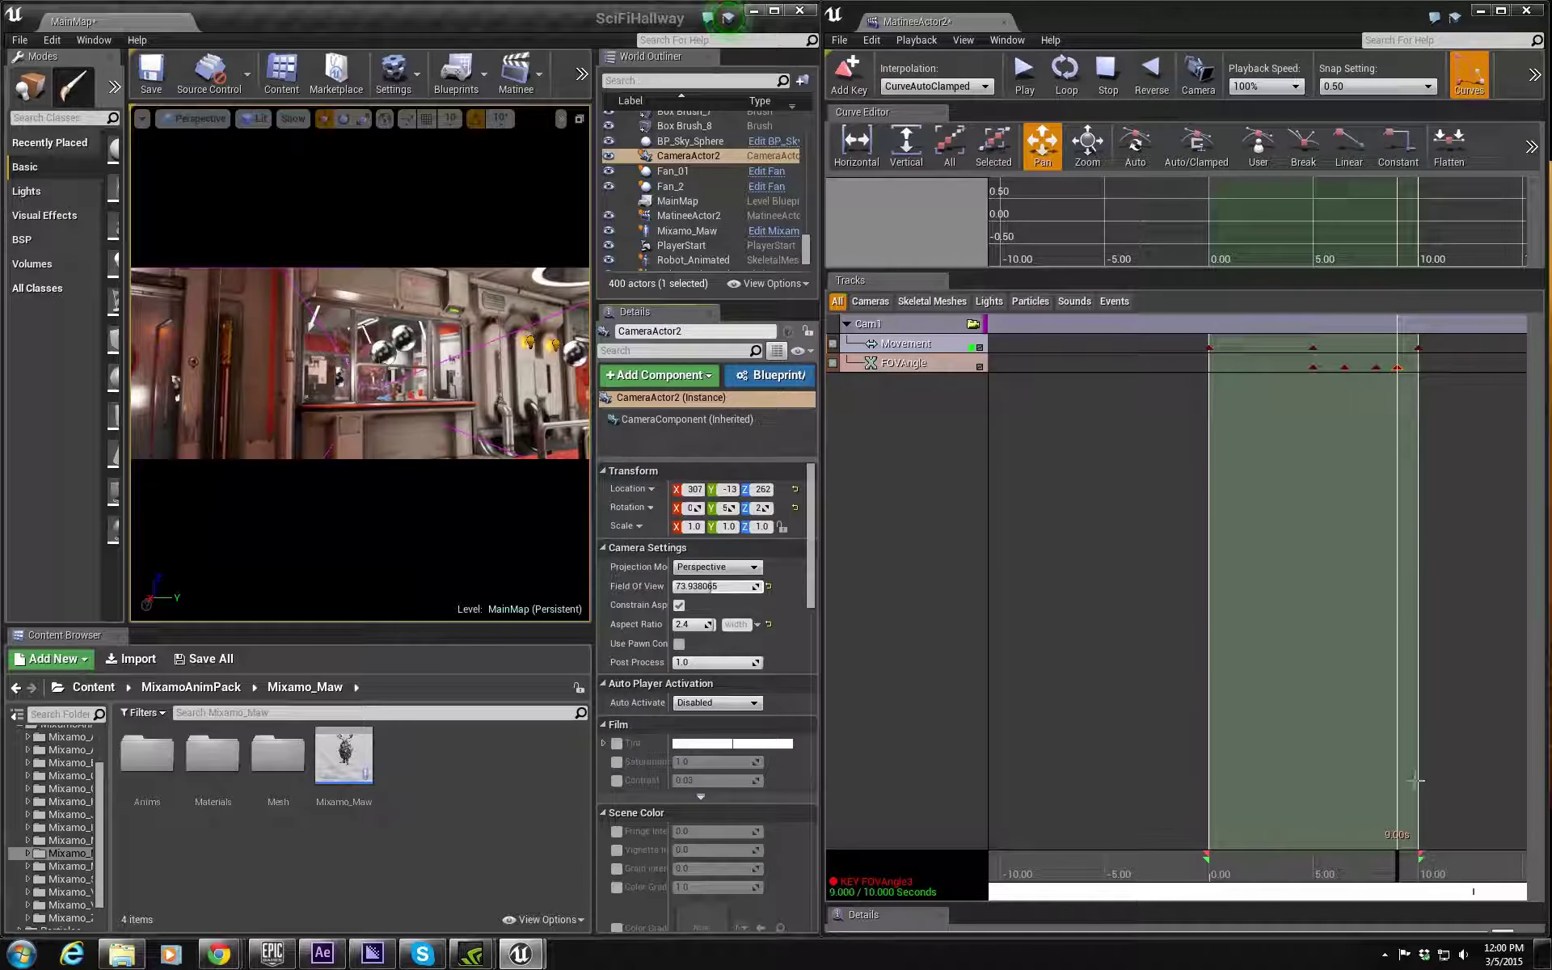
{"action": "left_click_drag", "start_coordinate": [1396, 863], "coordinate": [1279, 871]}
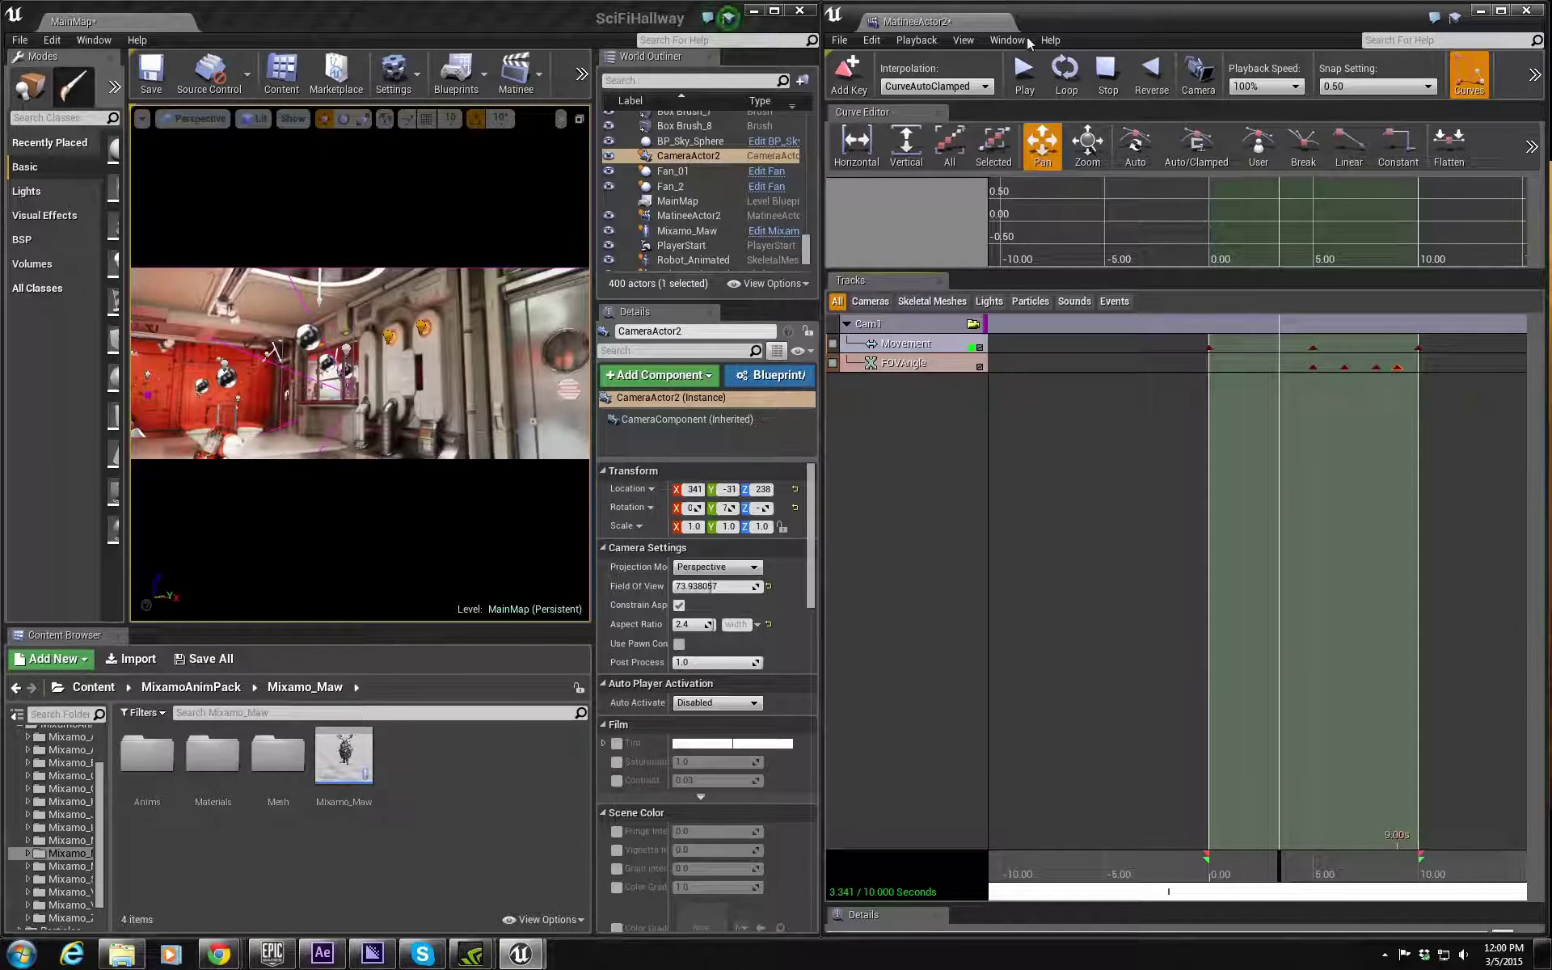
{"action": "left_click", "coordinate": [1067, 77]}
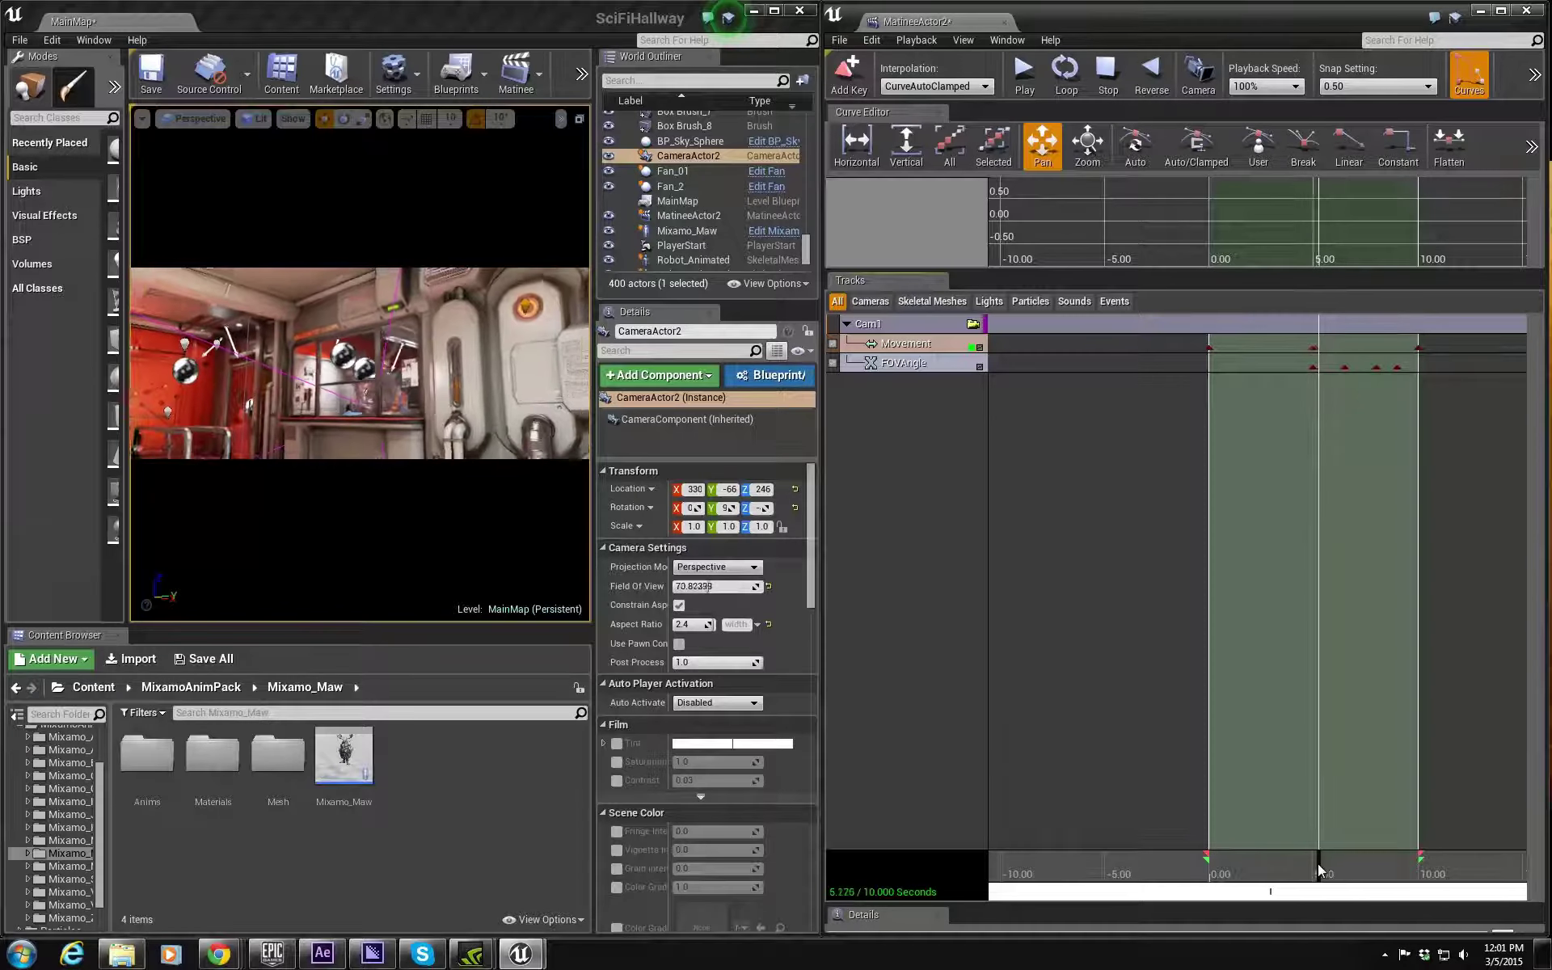
Step: Move the time cursor to 1.50 seconds and key the camera's Movement track there
{"action": "right_click", "coordinate": [909, 343]}
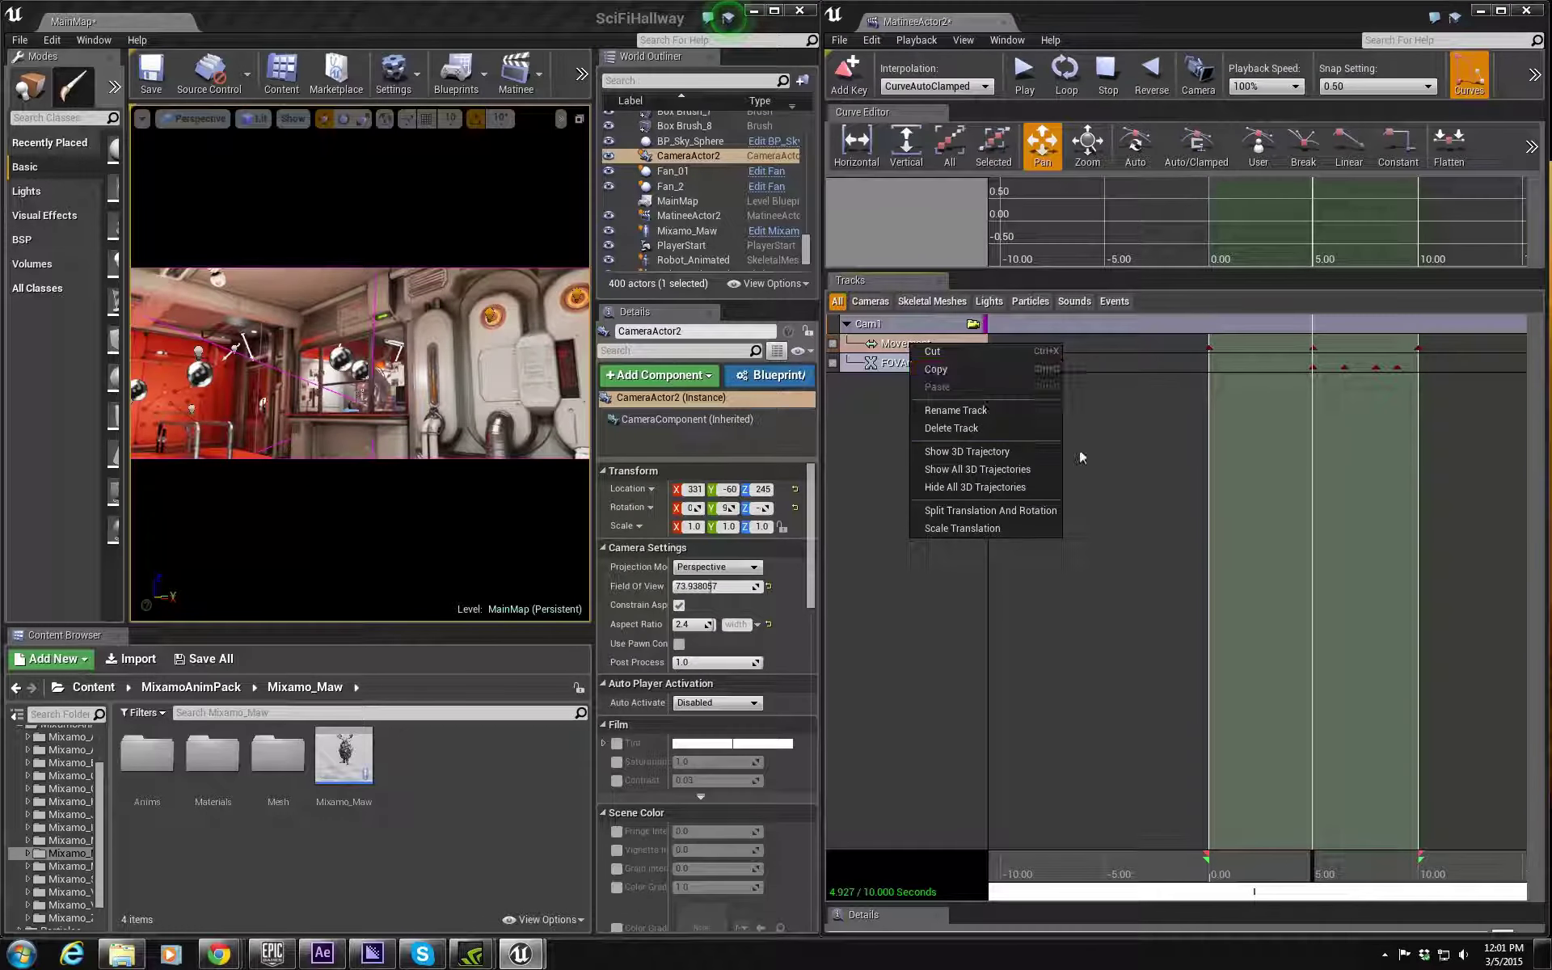
{"action": "left_click_drag", "start_coordinate": [1314, 870], "coordinate": [1240, 865]}
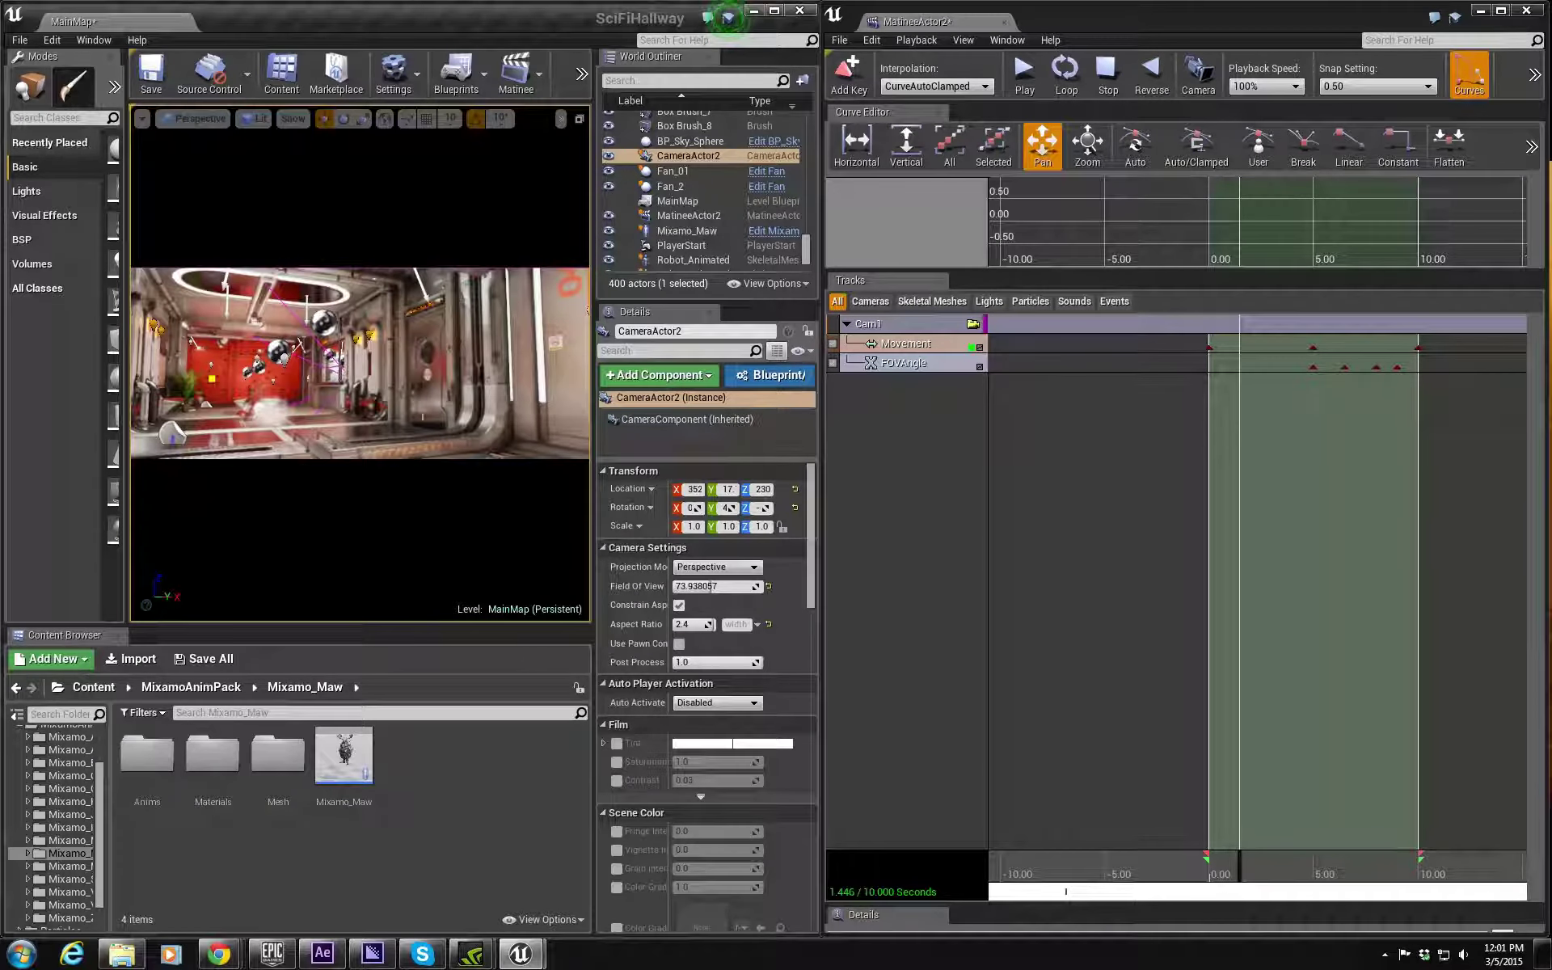
{"action": "left_click", "coordinate": [840, 93]}
Step: Add Movement keys at 3 and 4 seconds, slightly reframing the camera at each
{"action": "left_click_drag", "start_coordinate": [1240, 856], "coordinate": [1281, 869]}
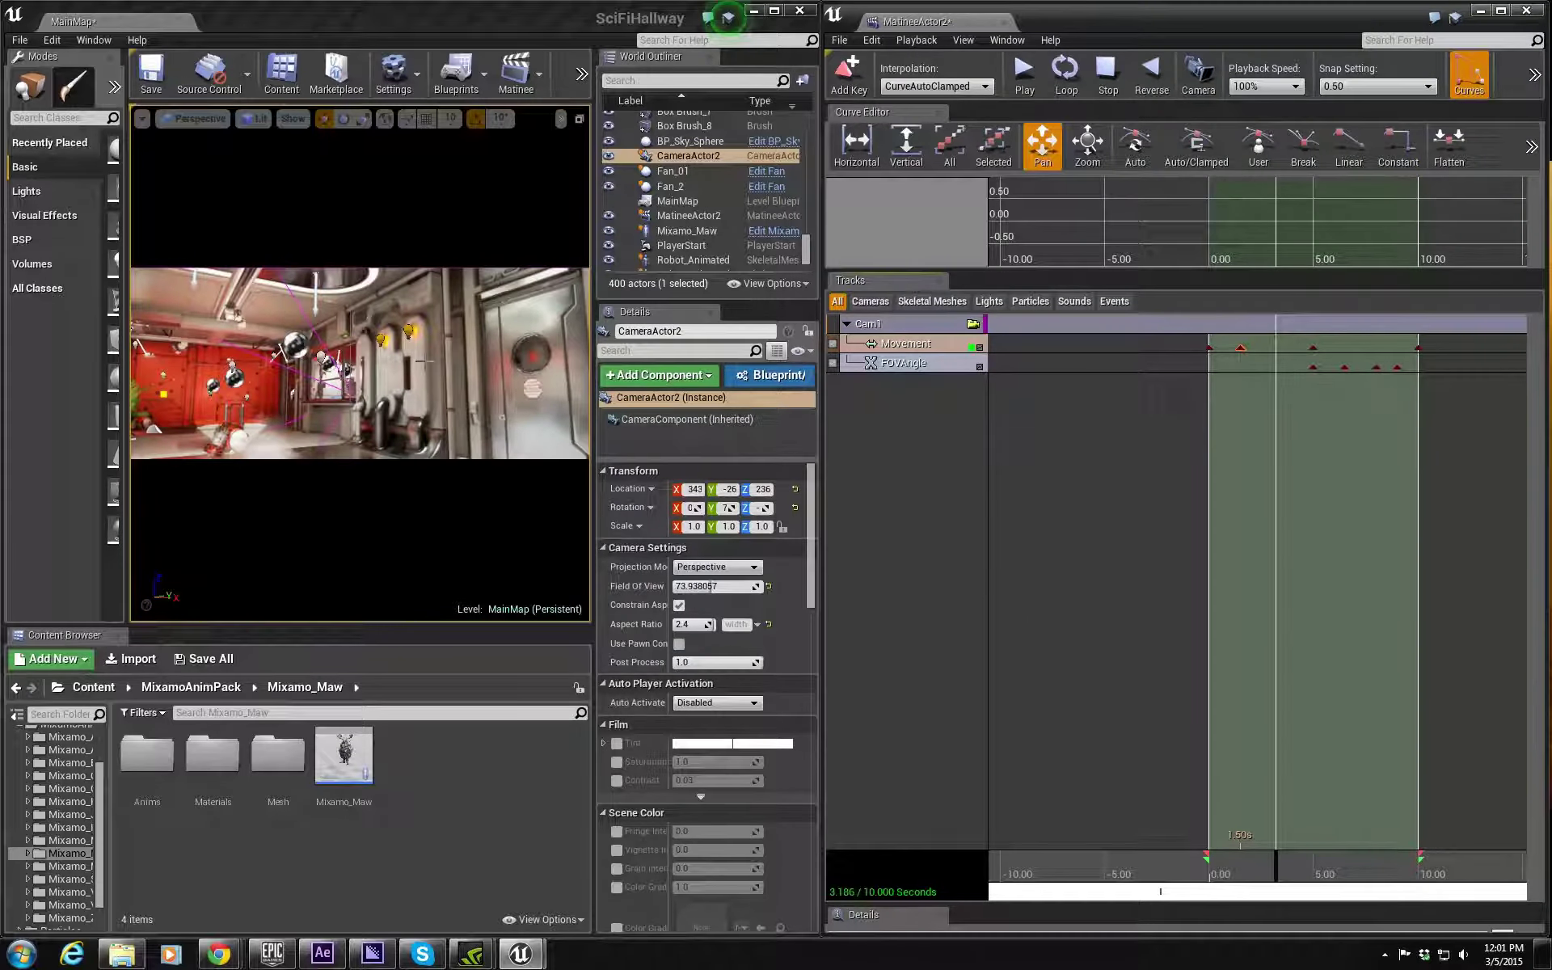
{"action": "right_click_drag", "start_coordinate": [425, 361], "coordinate": [424, 355]}
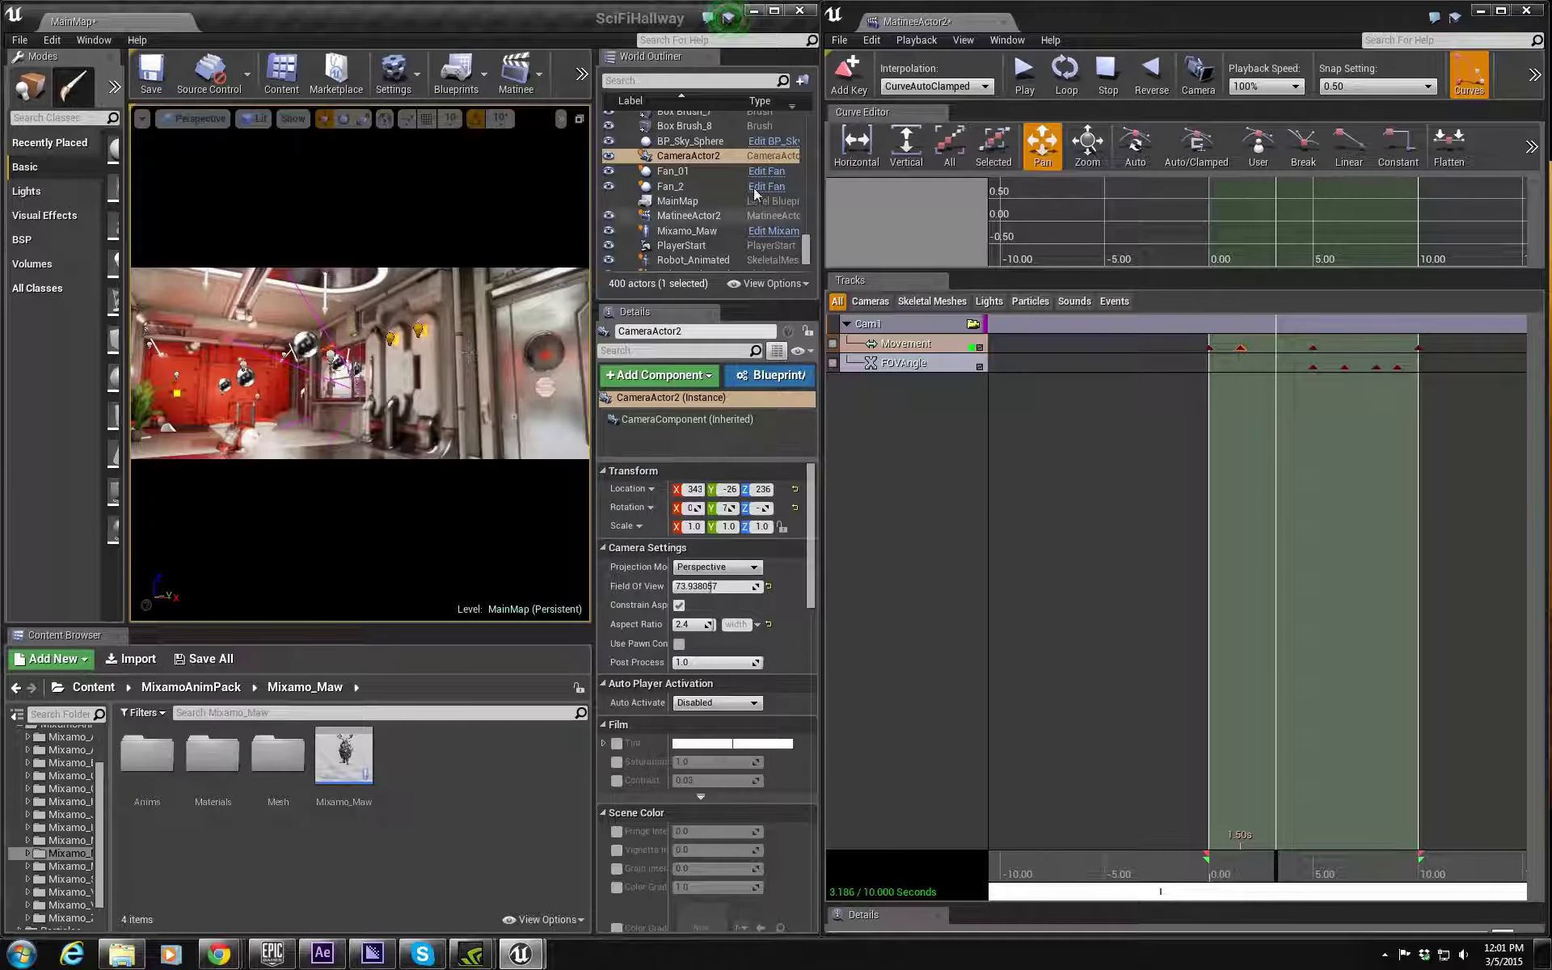
{"action": "left_click", "coordinate": [848, 73]}
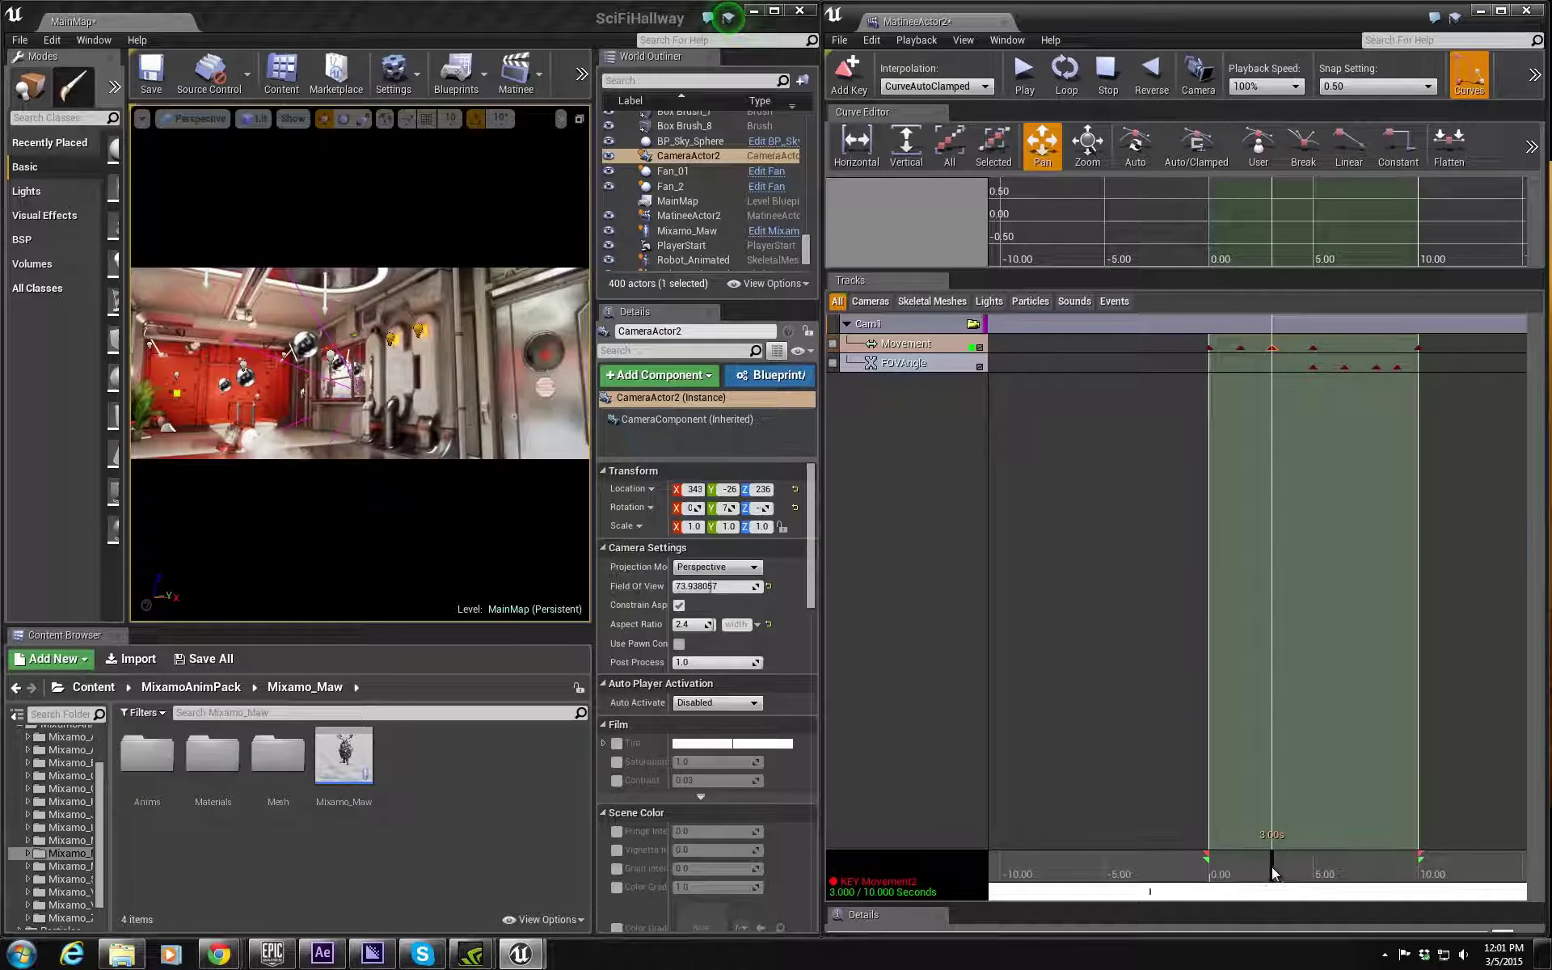
{"action": "mouse_move", "coordinate": [1272, 873]}
{"action": "left_mouse_down"}
{"action": "mouse_move", "coordinate": [1322, 872]}
{"action": "mouse_move", "coordinate": [1296, 866]}
{"action": "left_mouse_up"}
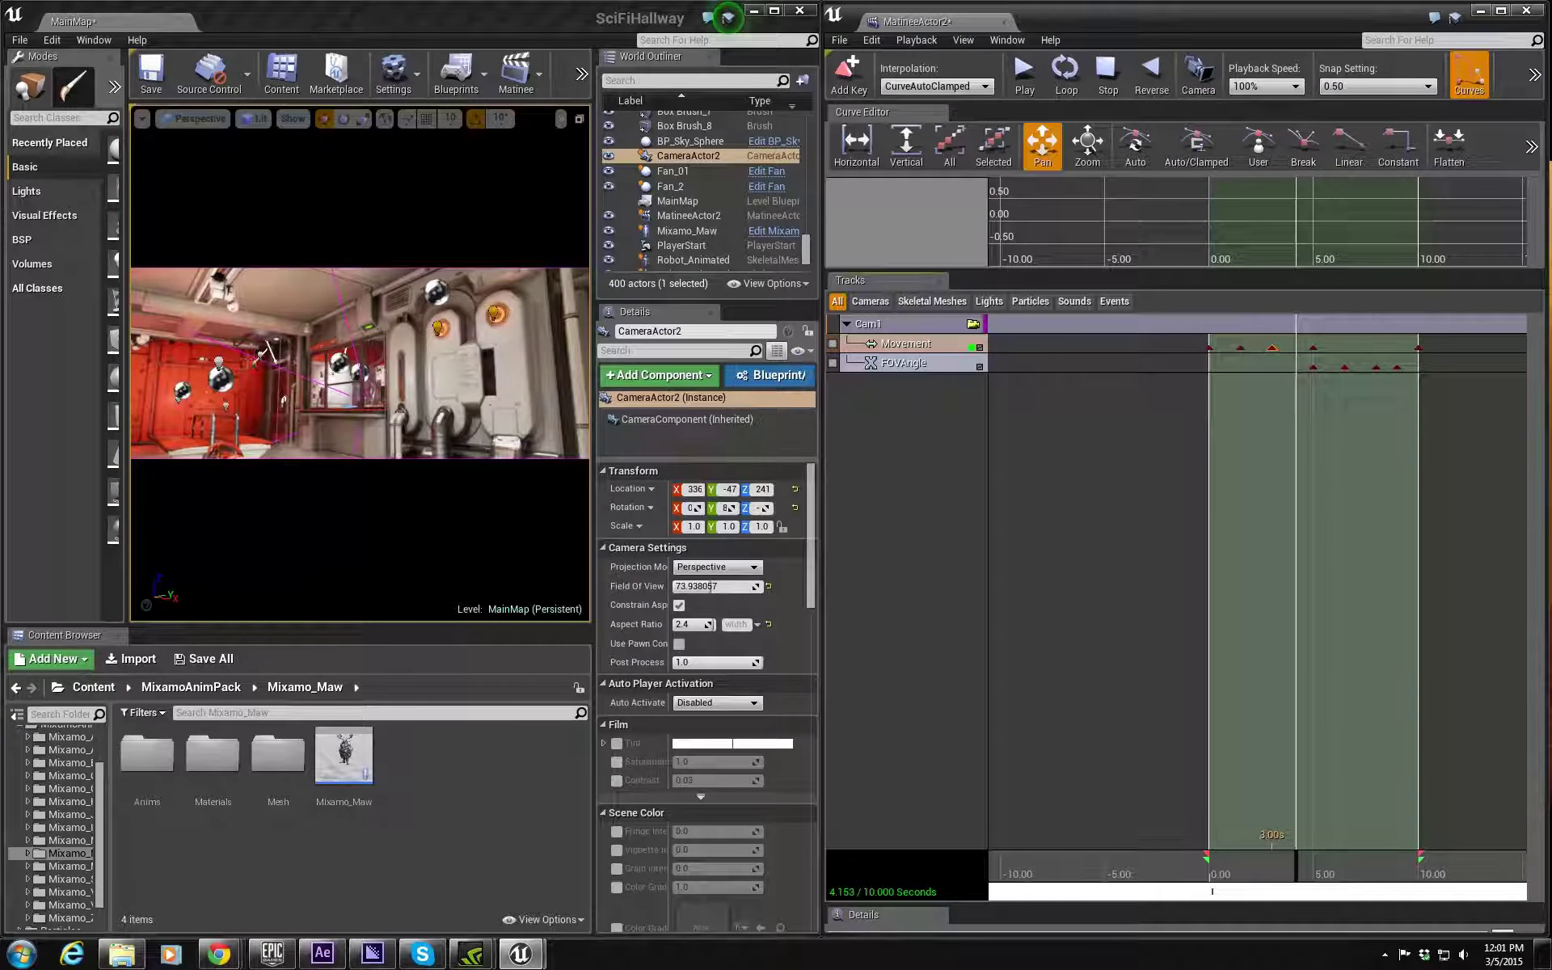
{"action": "left_click", "coordinate": [727, 16]}
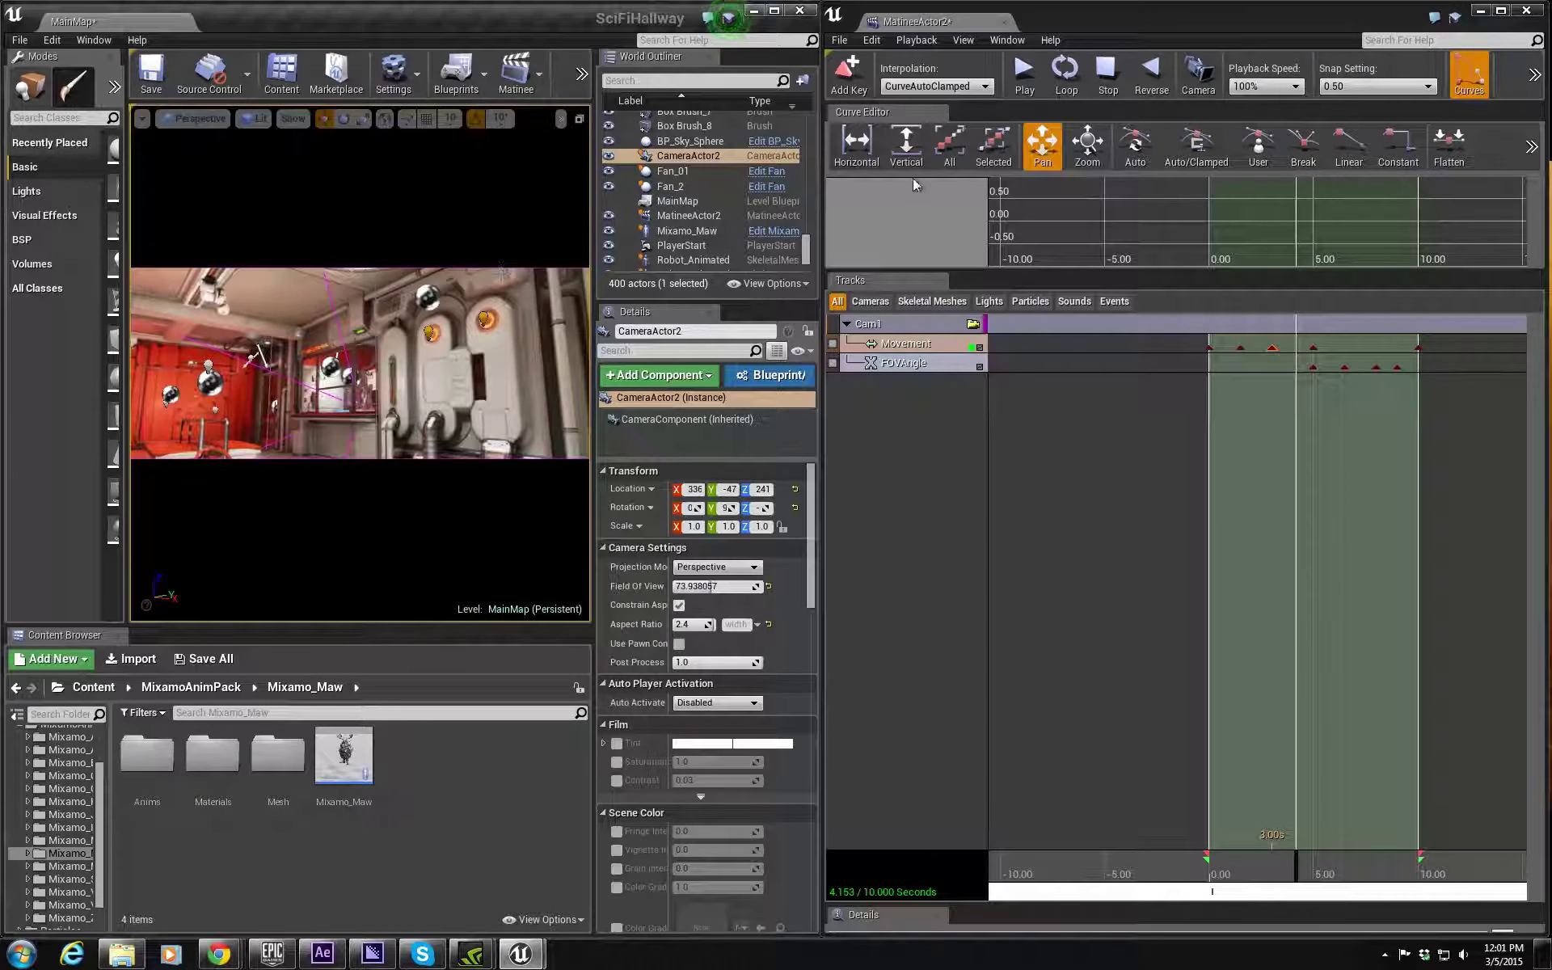
{"action": "left_click", "coordinate": [848, 73]}
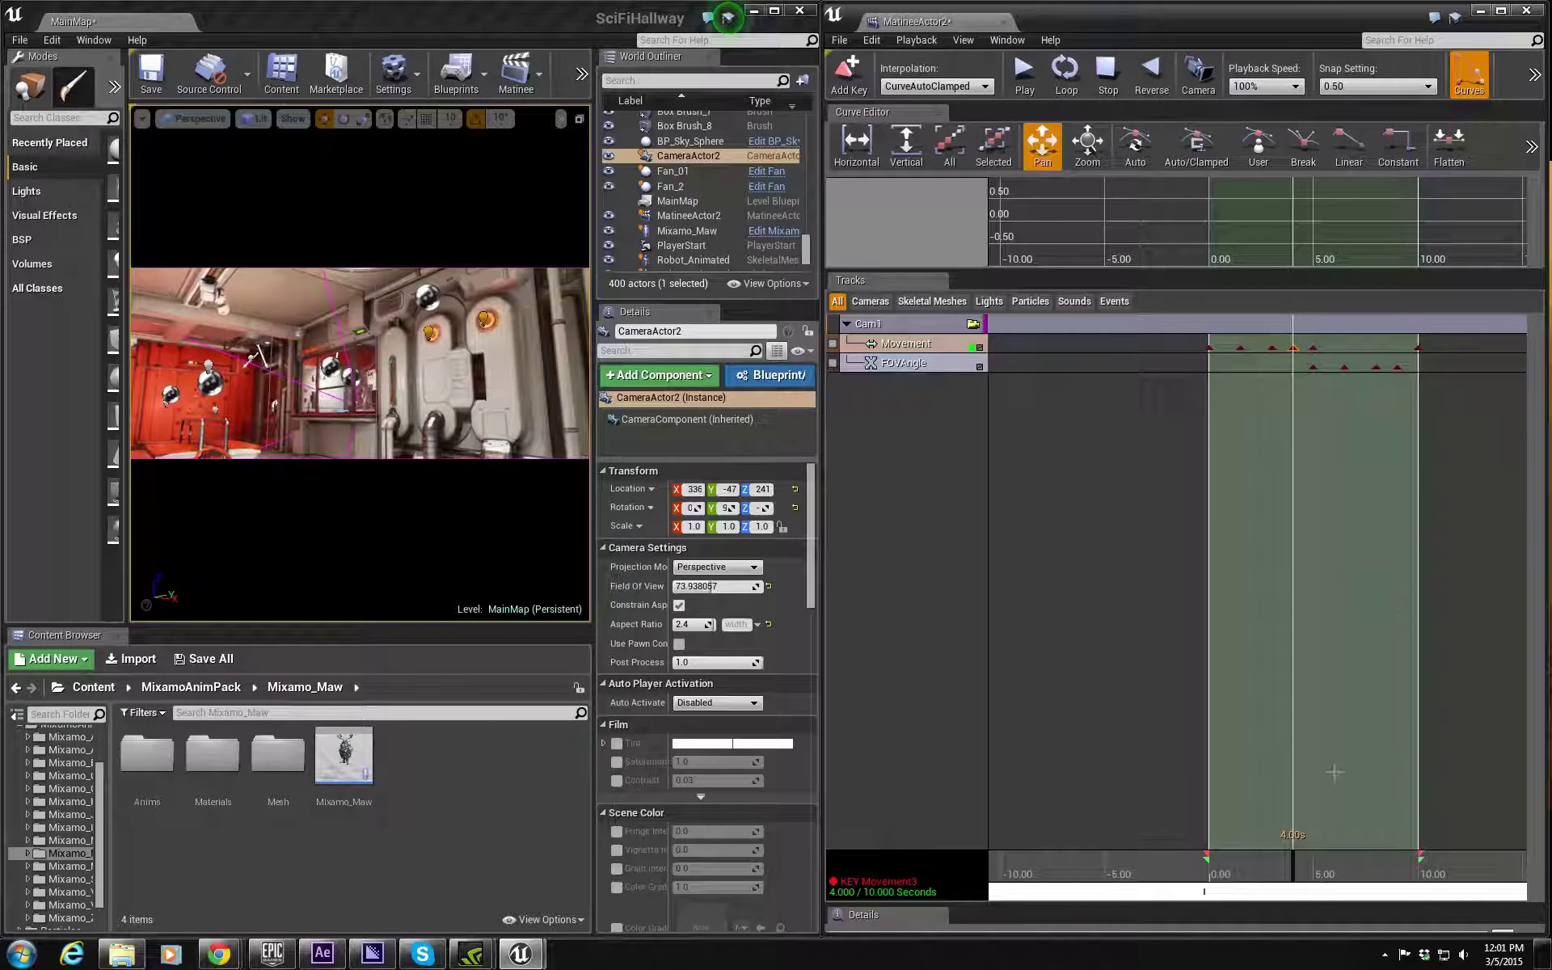
Step: Add Movement keys at 6, 7.5 and 9 seconds, tilting the camera up at 7.5
{"action": "left_click_drag", "start_coordinate": [1296, 869], "coordinate": [1339, 879]}
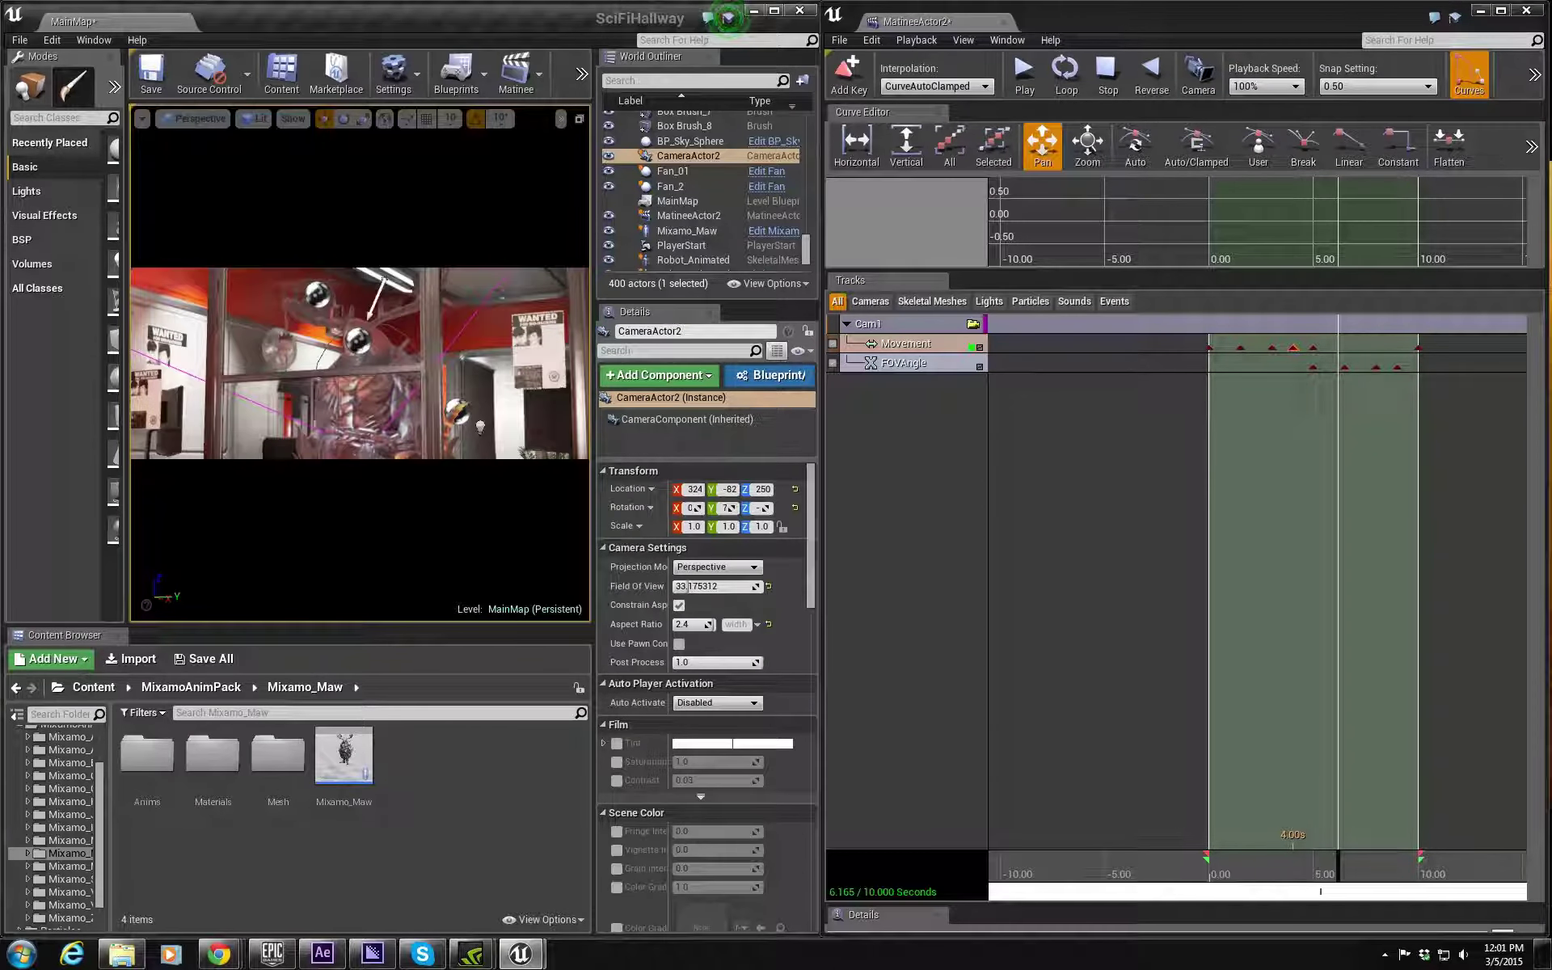
{"action": "left_click", "coordinate": [847, 75]}
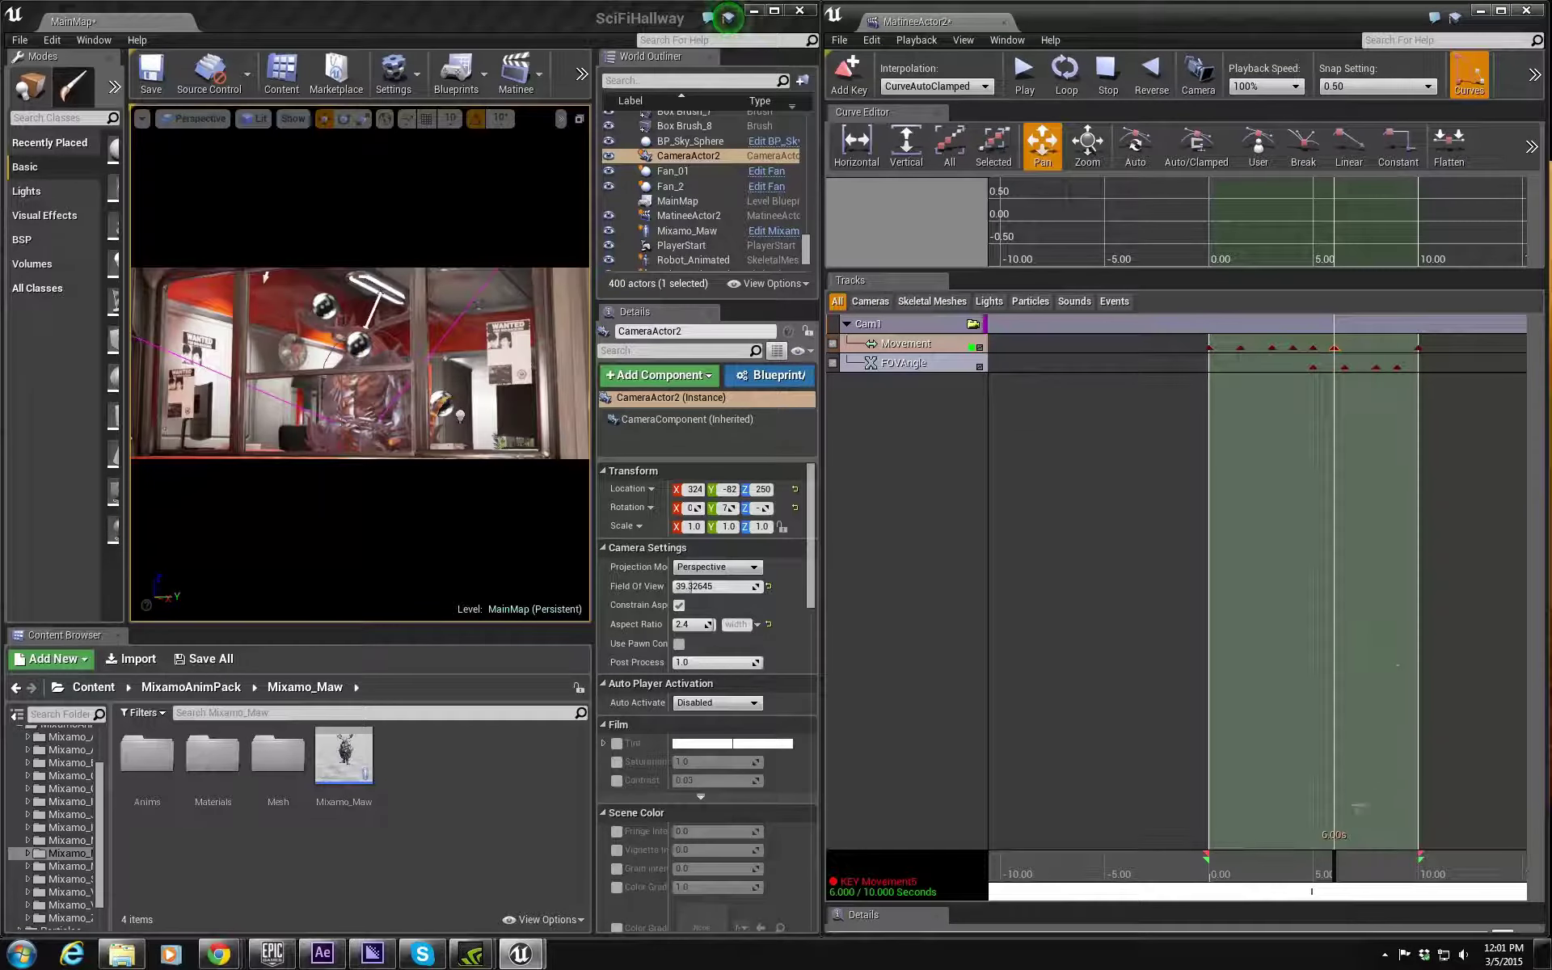
{"action": "left_click_drag", "start_coordinate": [1342, 869], "coordinate": [1369, 874]}
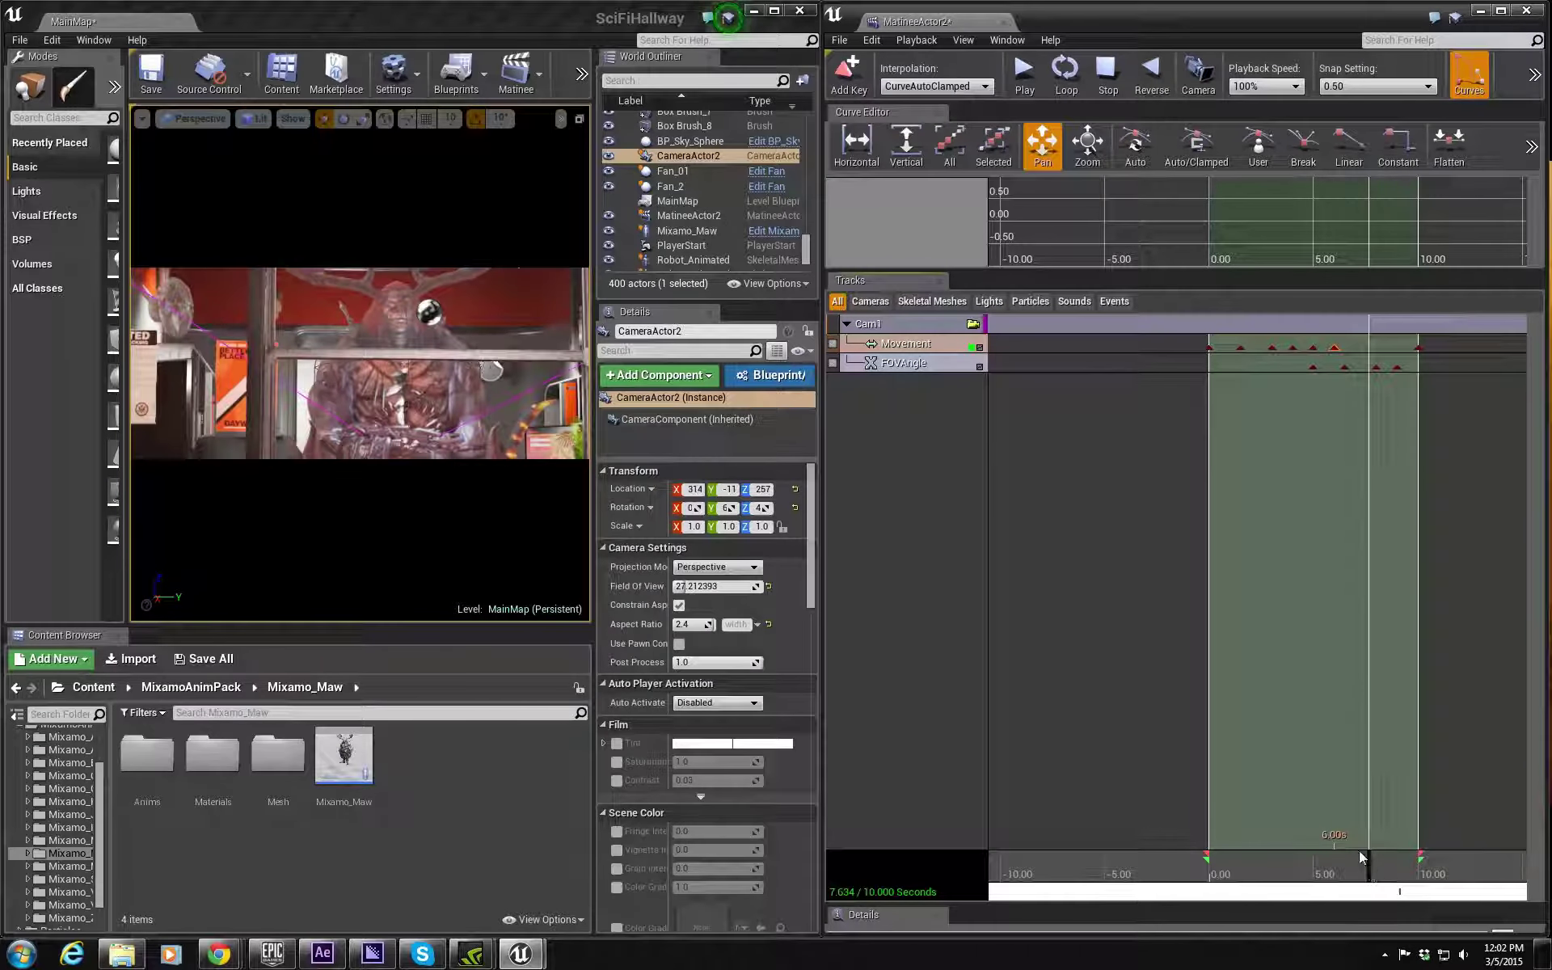
{"action": "right_click_drag", "start_coordinate": [520, 346], "coordinate": [517, 331]}
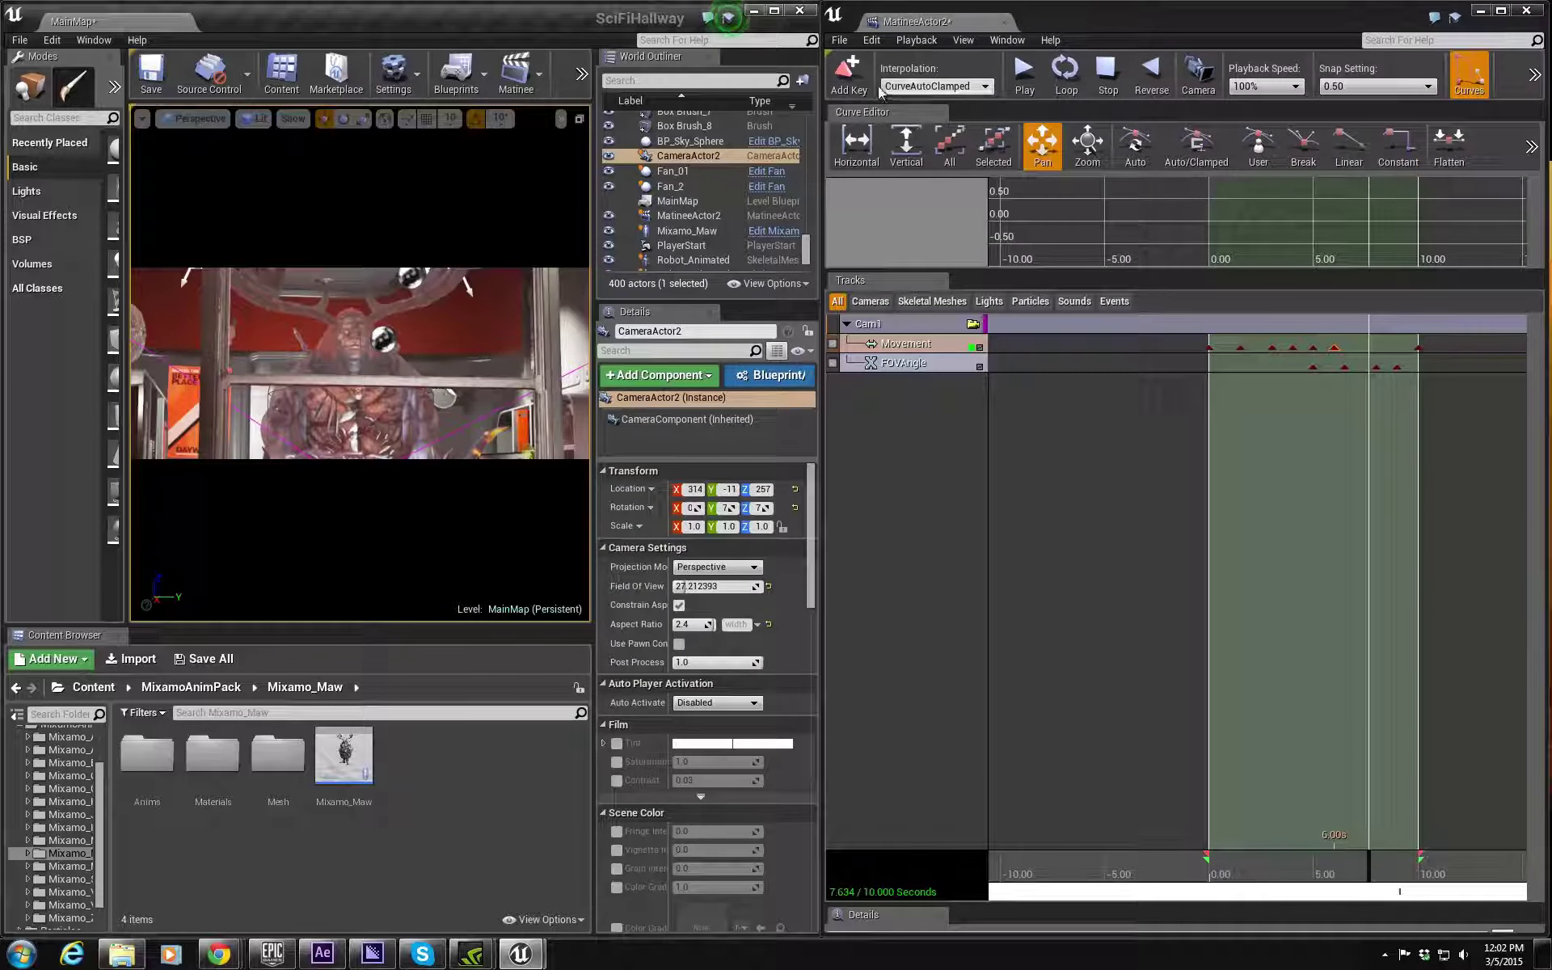
{"action": "left_click", "coordinate": [847, 71]}
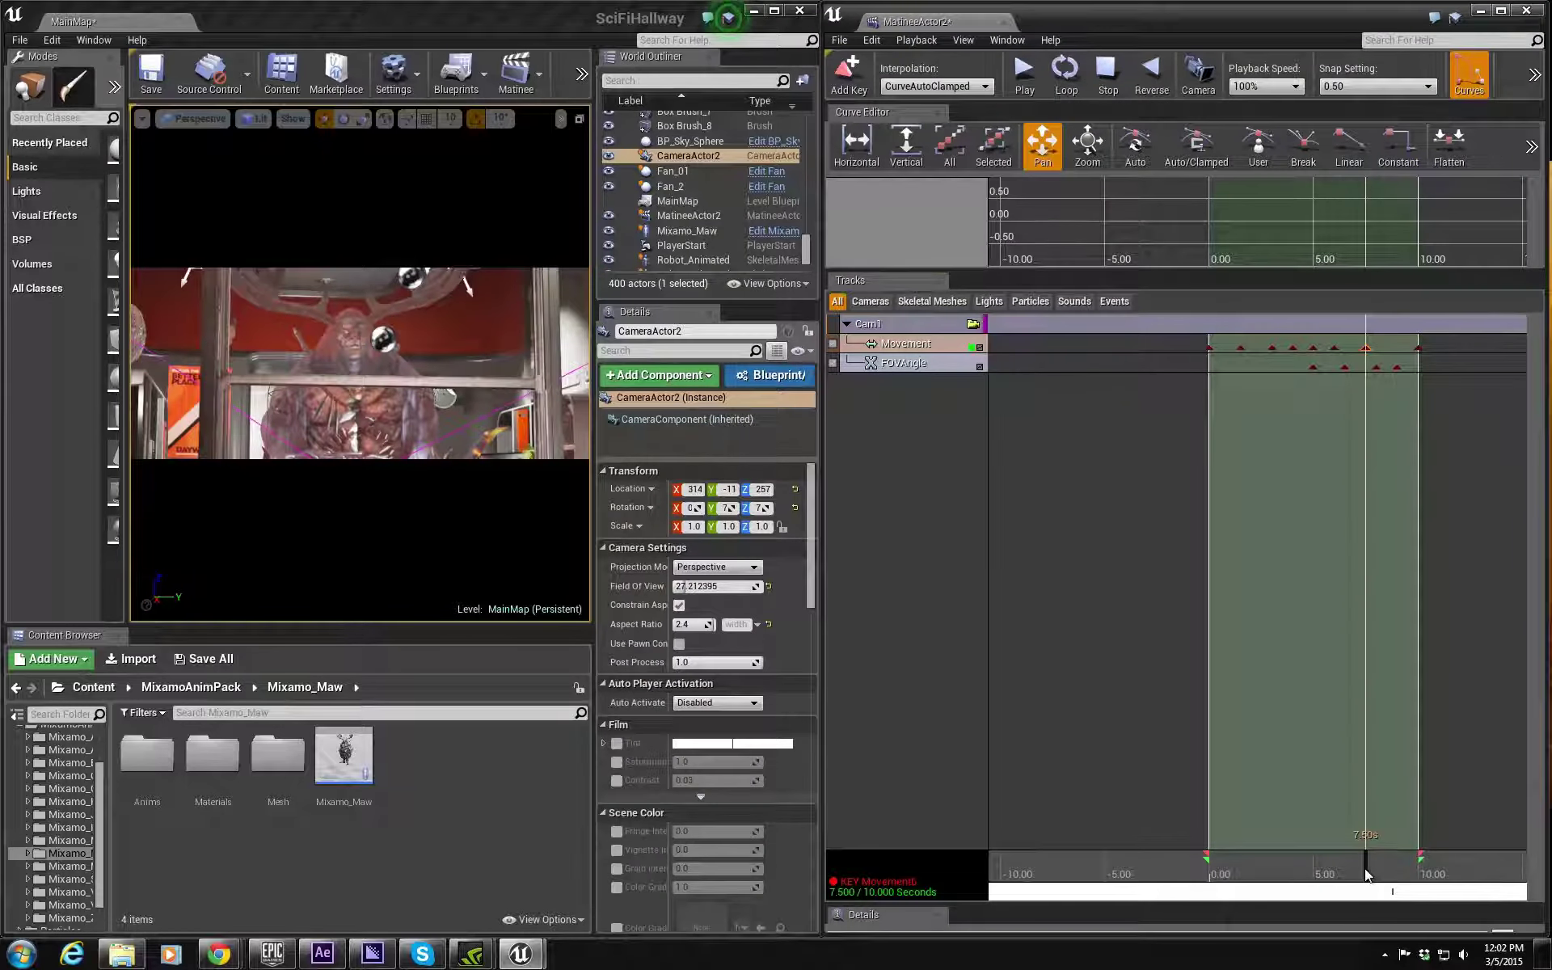
{"action": "left_click_drag", "start_coordinate": [1361, 871], "coordinate": [1398, 877]}
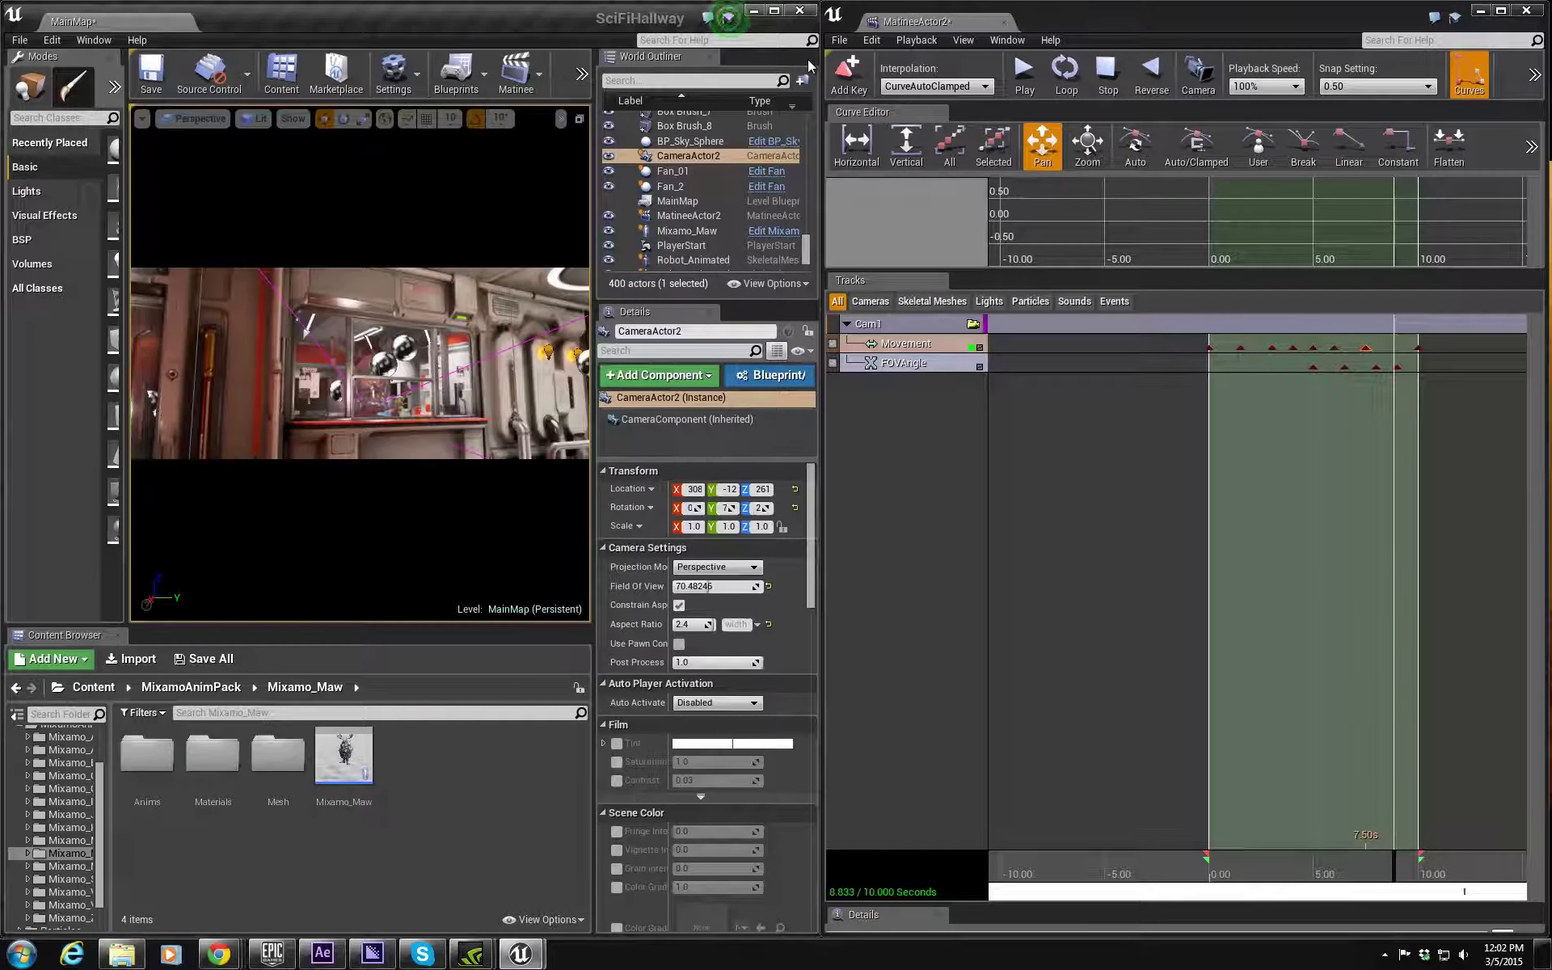
{"action": "left_click", "coordinate": [844, 71]}
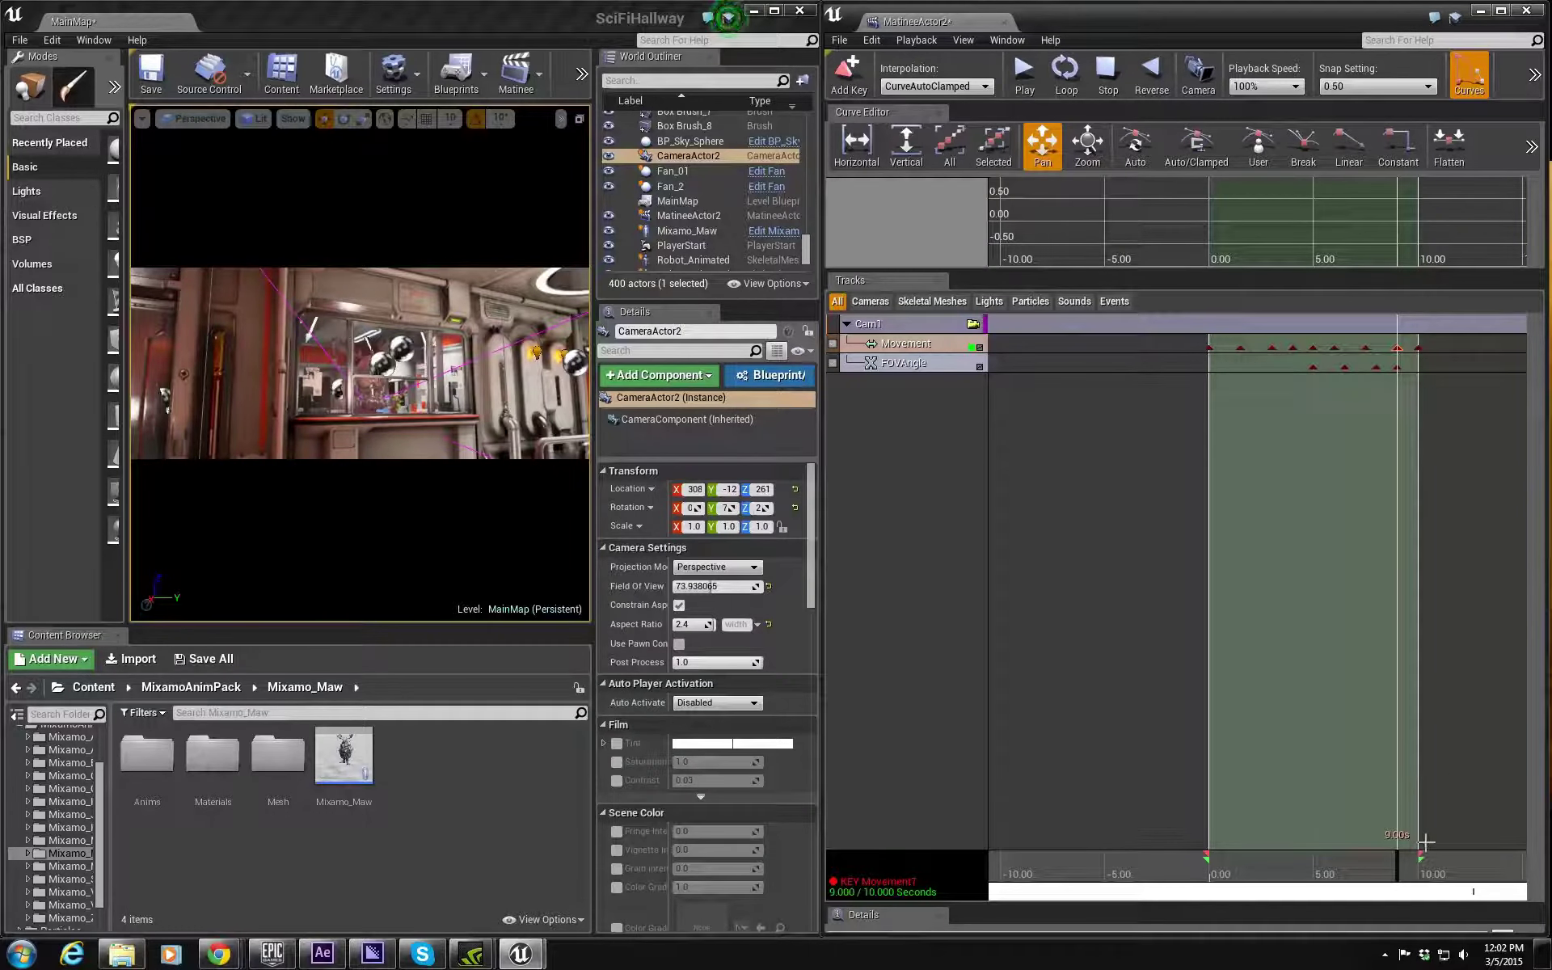
{"action": "left_click_drag", "start_coordinate": [1398, 866], "coordinate": [1411, 870]}
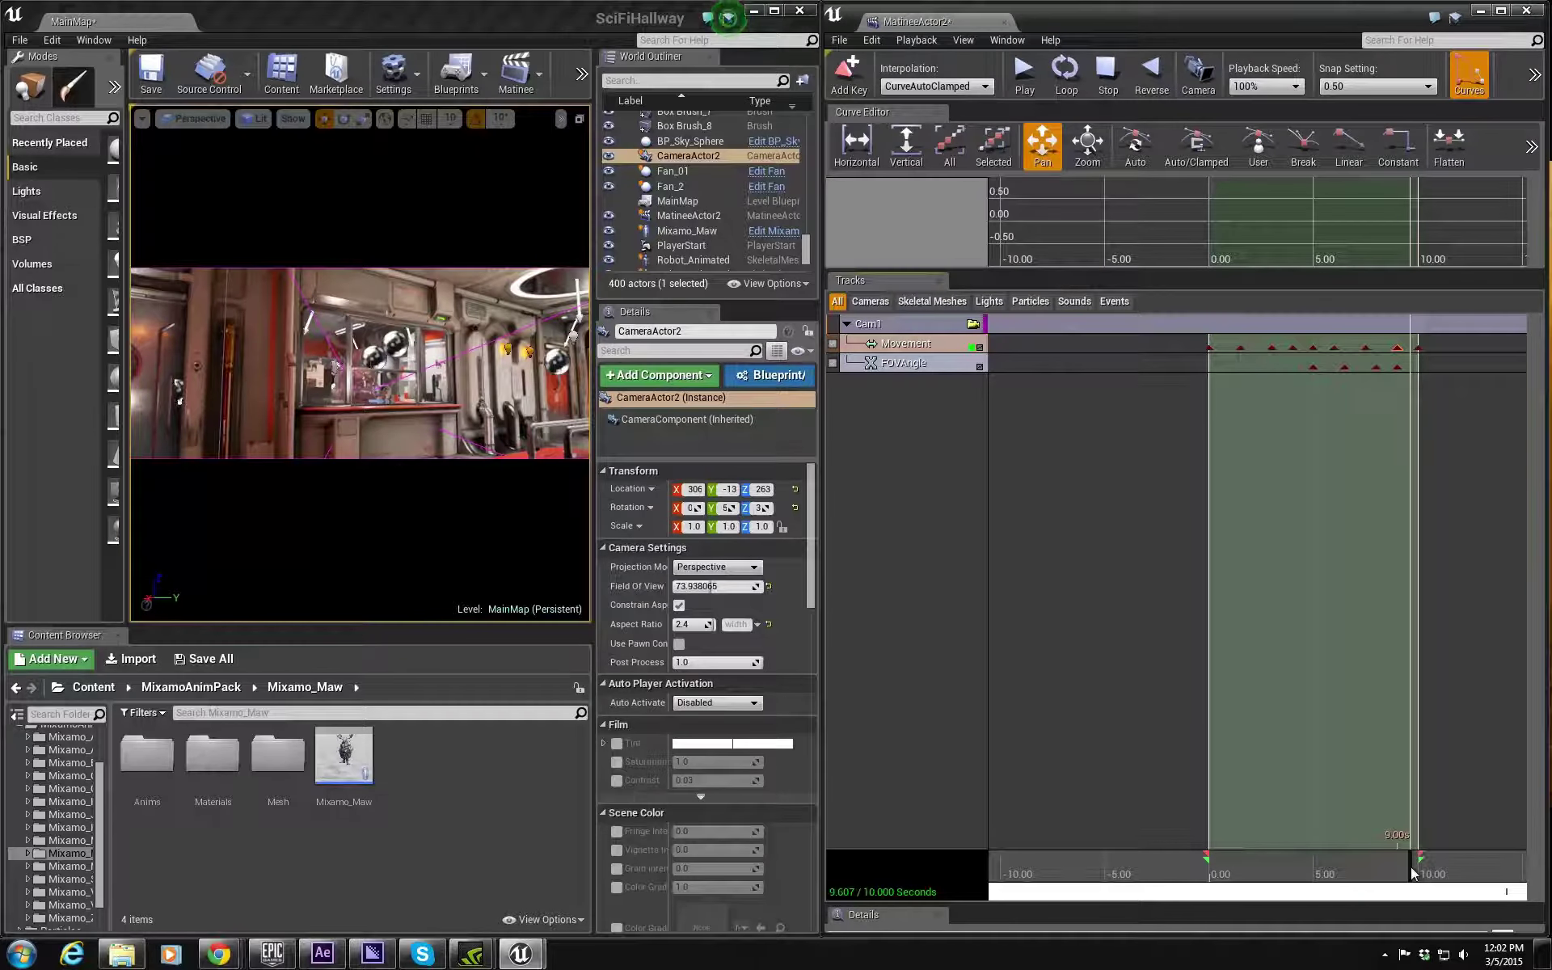
Step: Scrub to about 8.4 s, loop-play Cam1's sequence, and fit the 0–10 second timeline
{"action": "left_click_drag", "start_coordinate": [1411, 871], "coordinate": [1376, 871]}
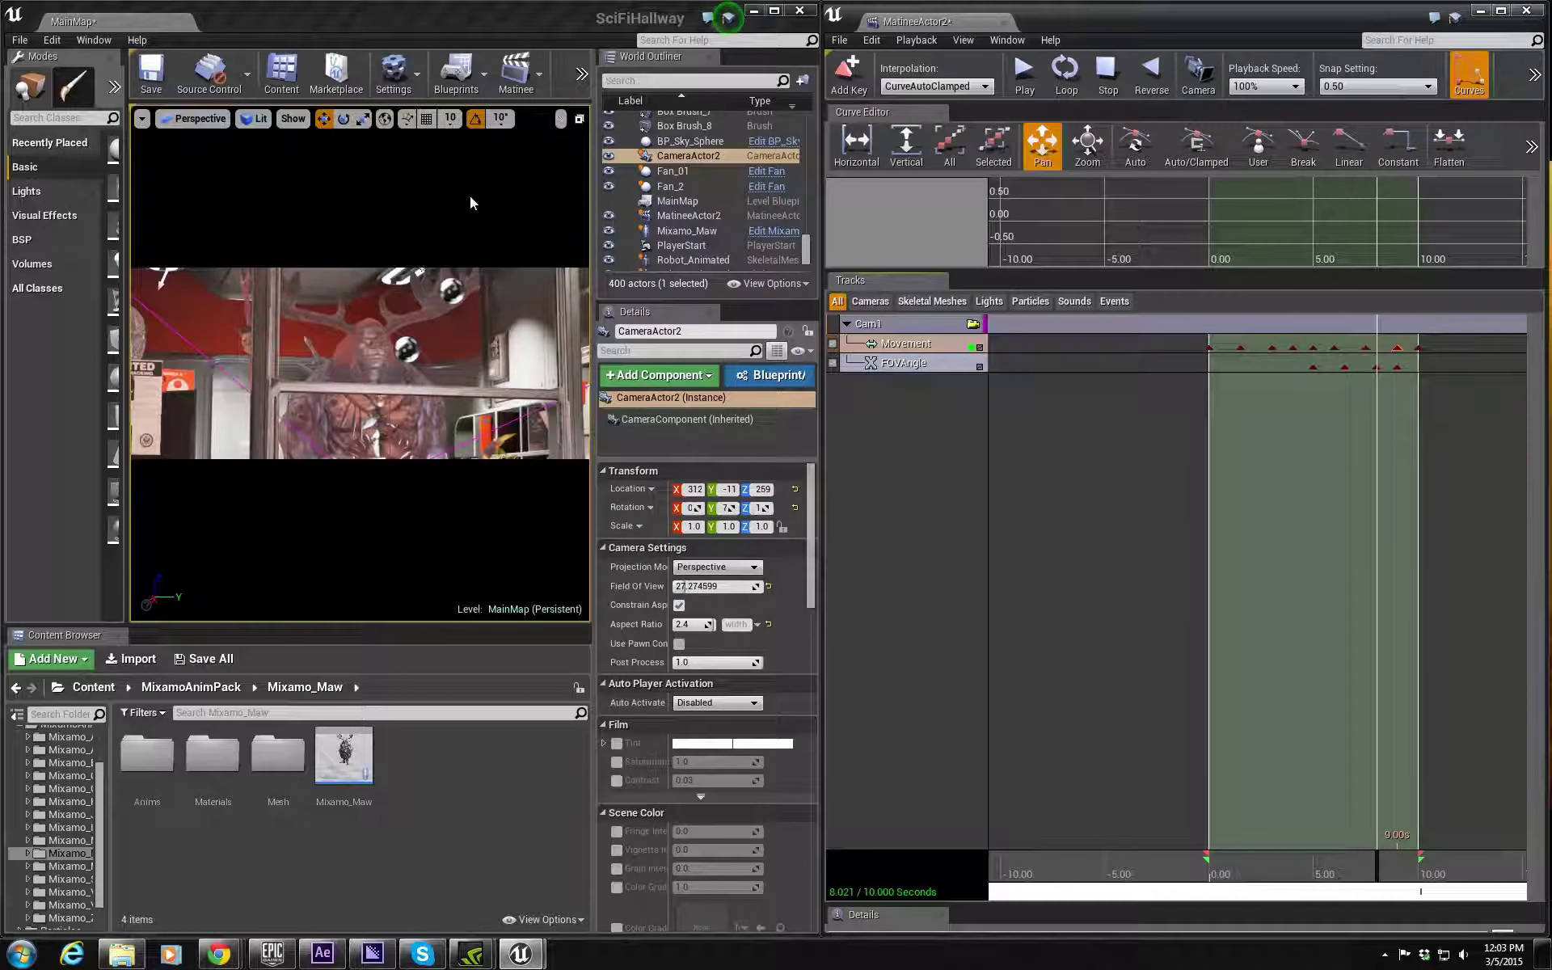
{"action": "left_click", "coordinate": [1071, 73]}
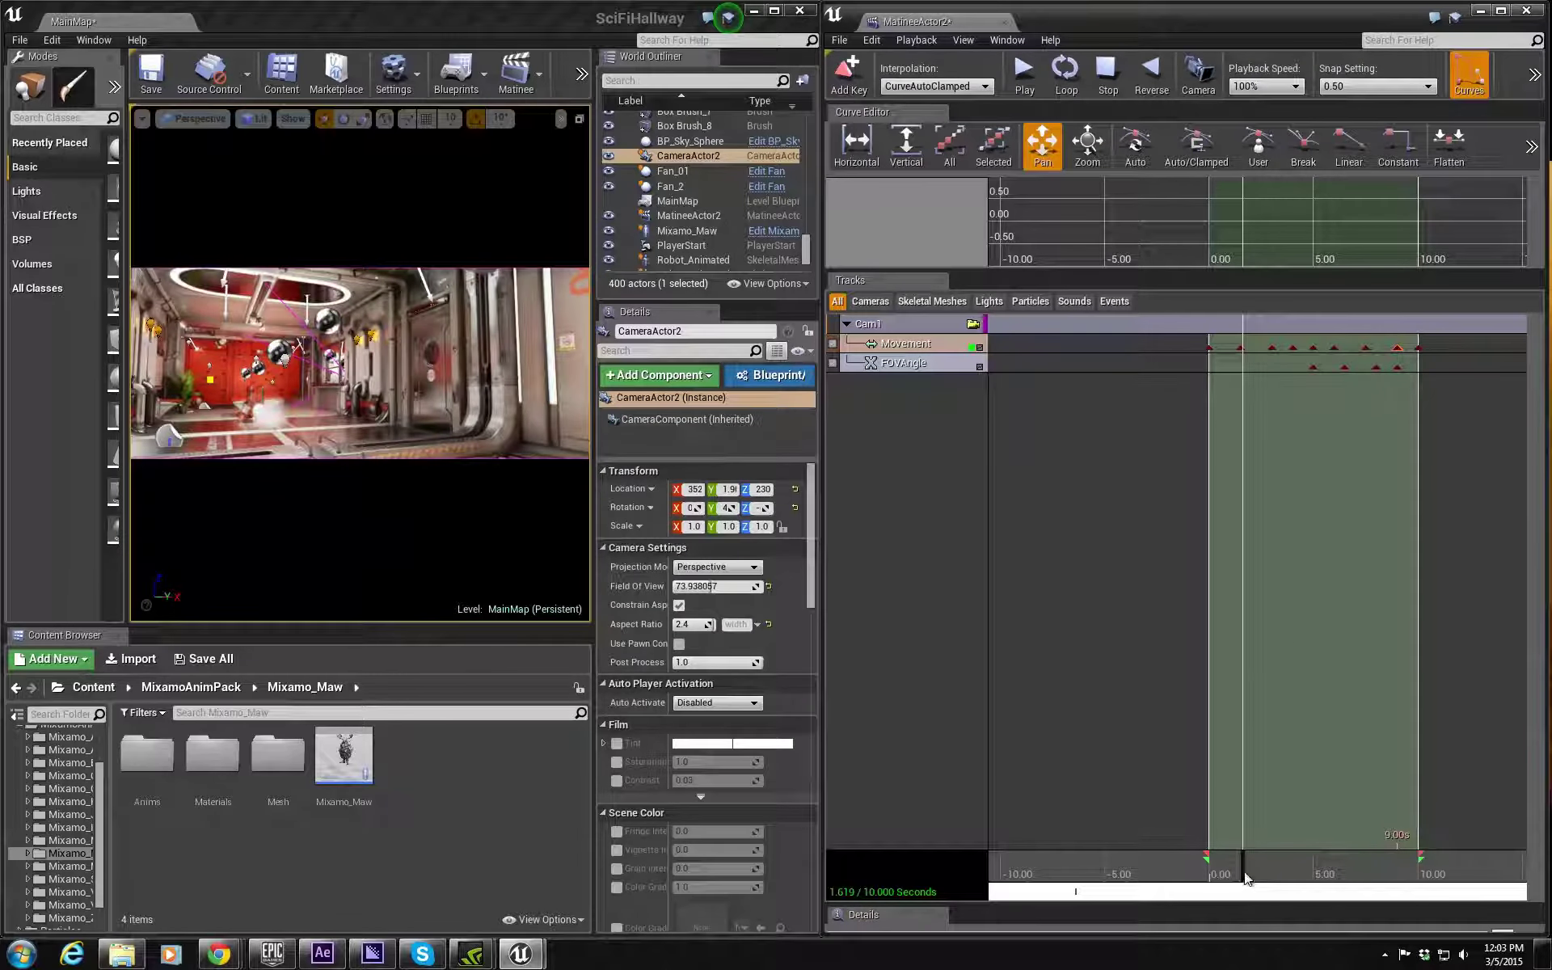
{"action": "key", "text": "f"}
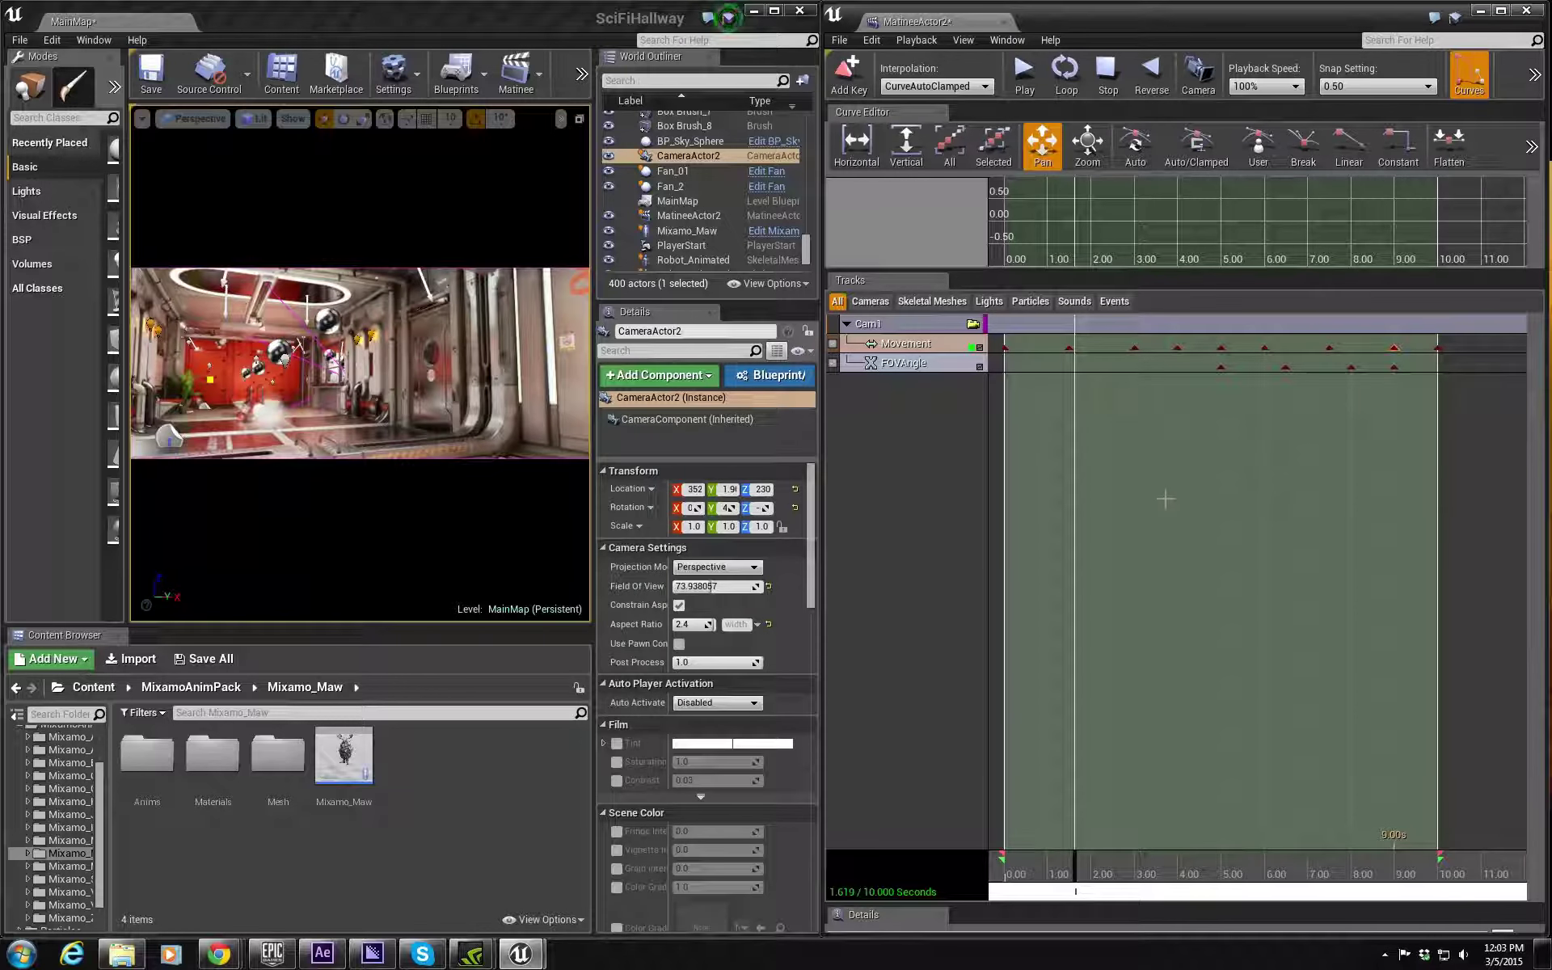
Step: Add a Movement key at 7.00 s, set snapping to 0.05, and shift the key to 6.85 s
{"action": "left_click_drag", "start_coordinate": [1075, 858], "coordinate": [1297, 854]}
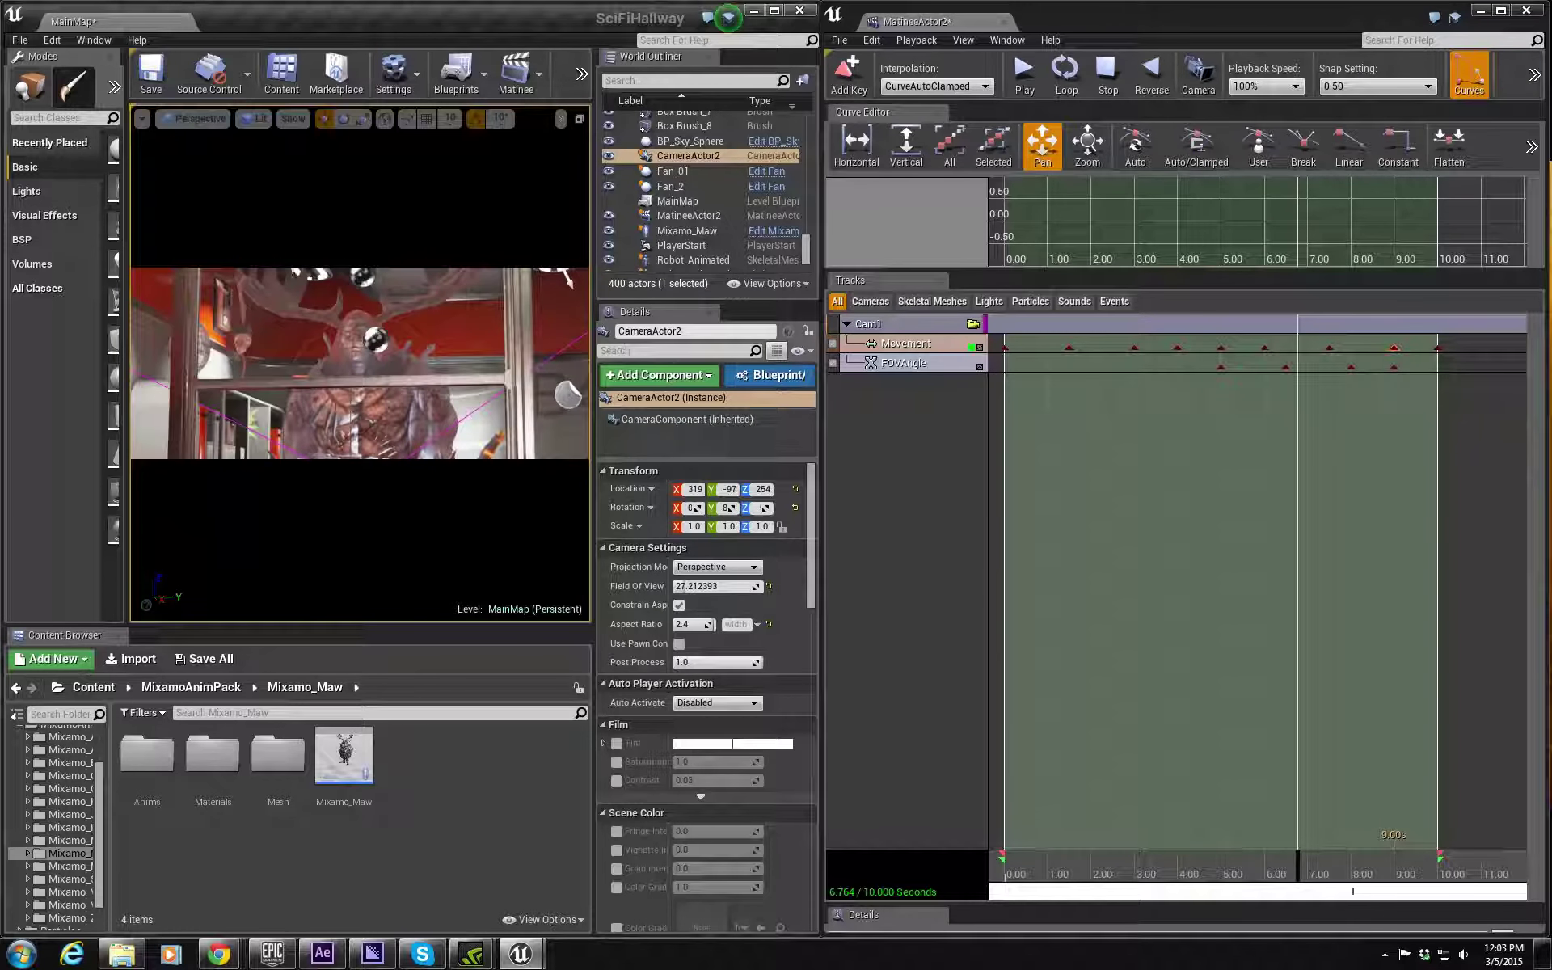
{"action": "left_click", "coordinate": [849, 77]}
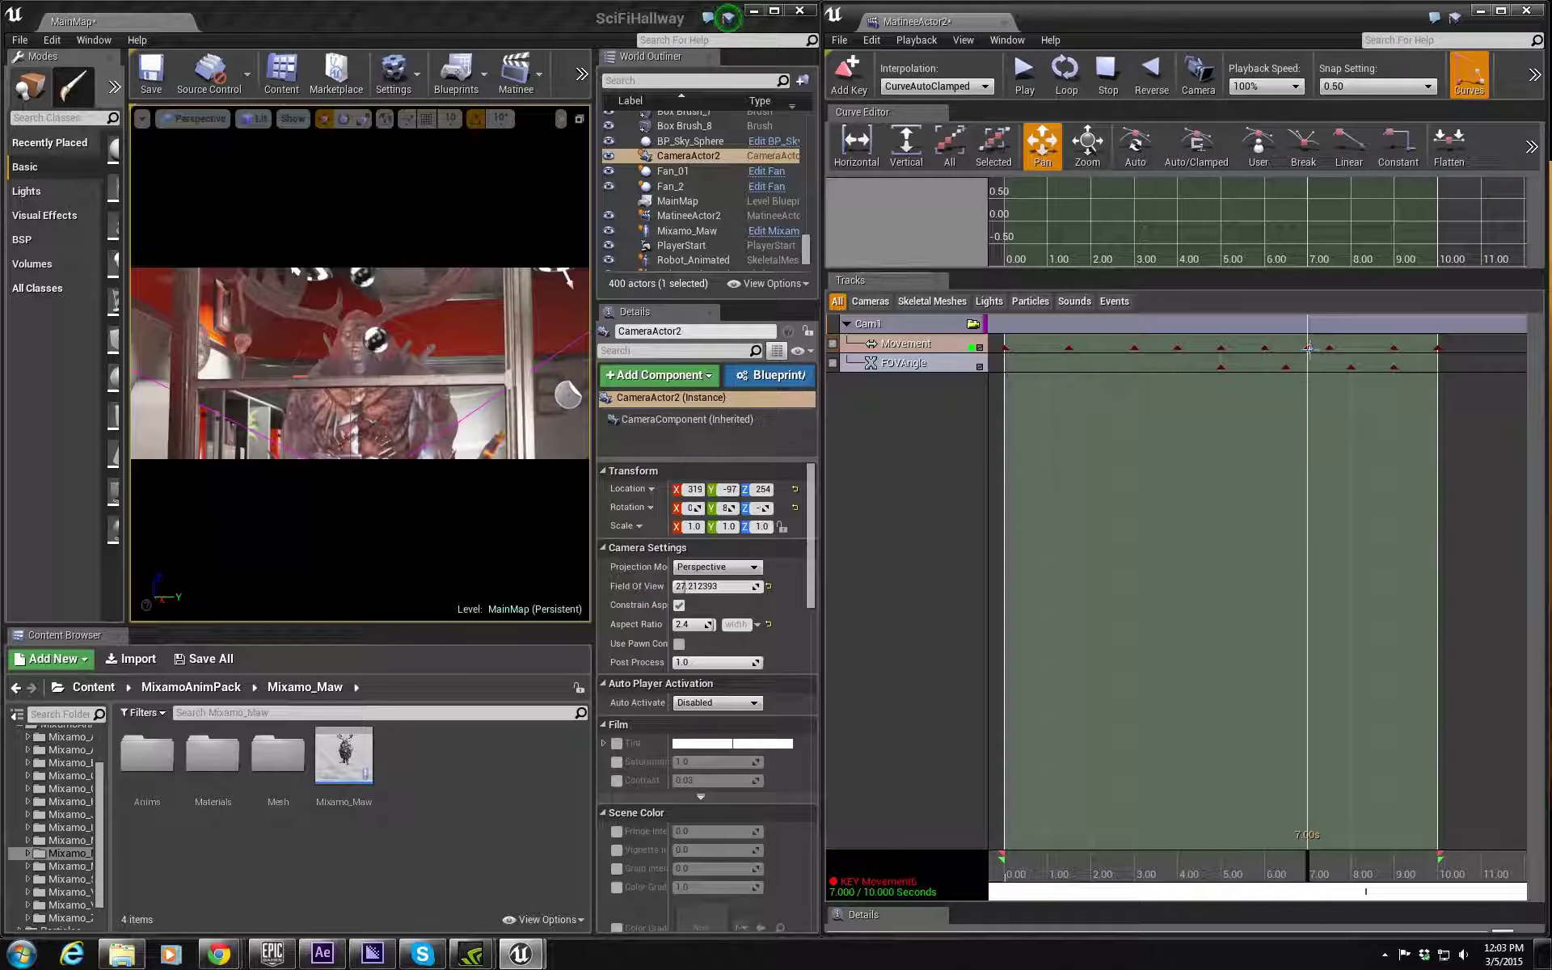
{"action": "left_click", "coordinate": [1356, 87]}
{"action": "left_click", "coordinate": [1359, 112]}
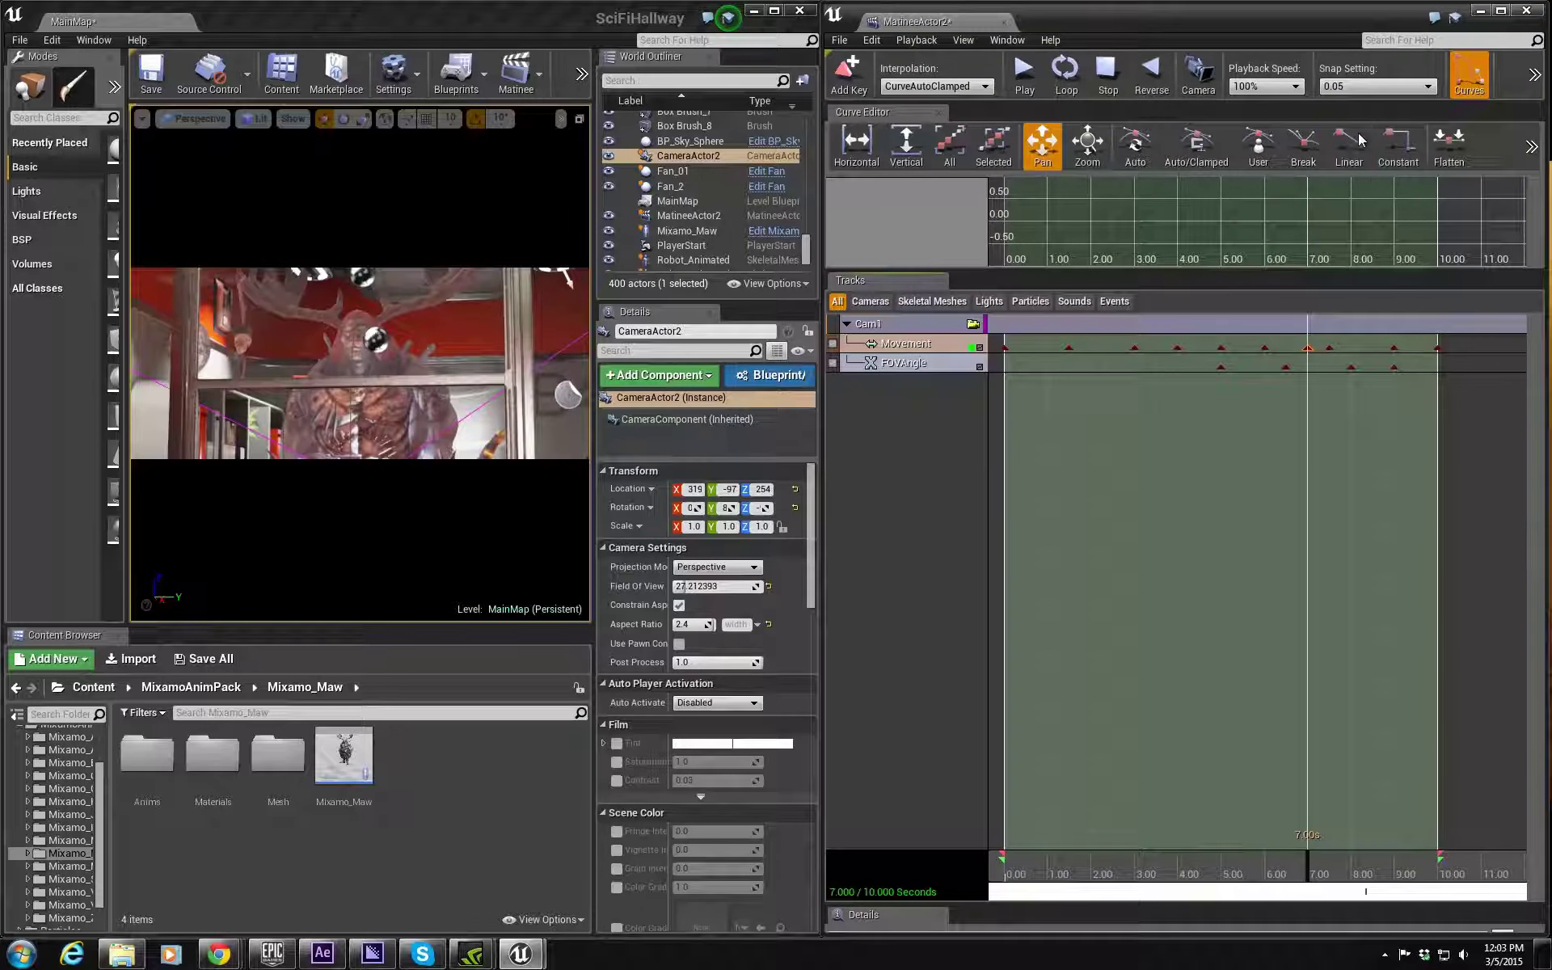
{"action": "left_click_drag", "start_coordinate": [1307, 349], "coordinate": [1301, 349], "text": "ctrl"}
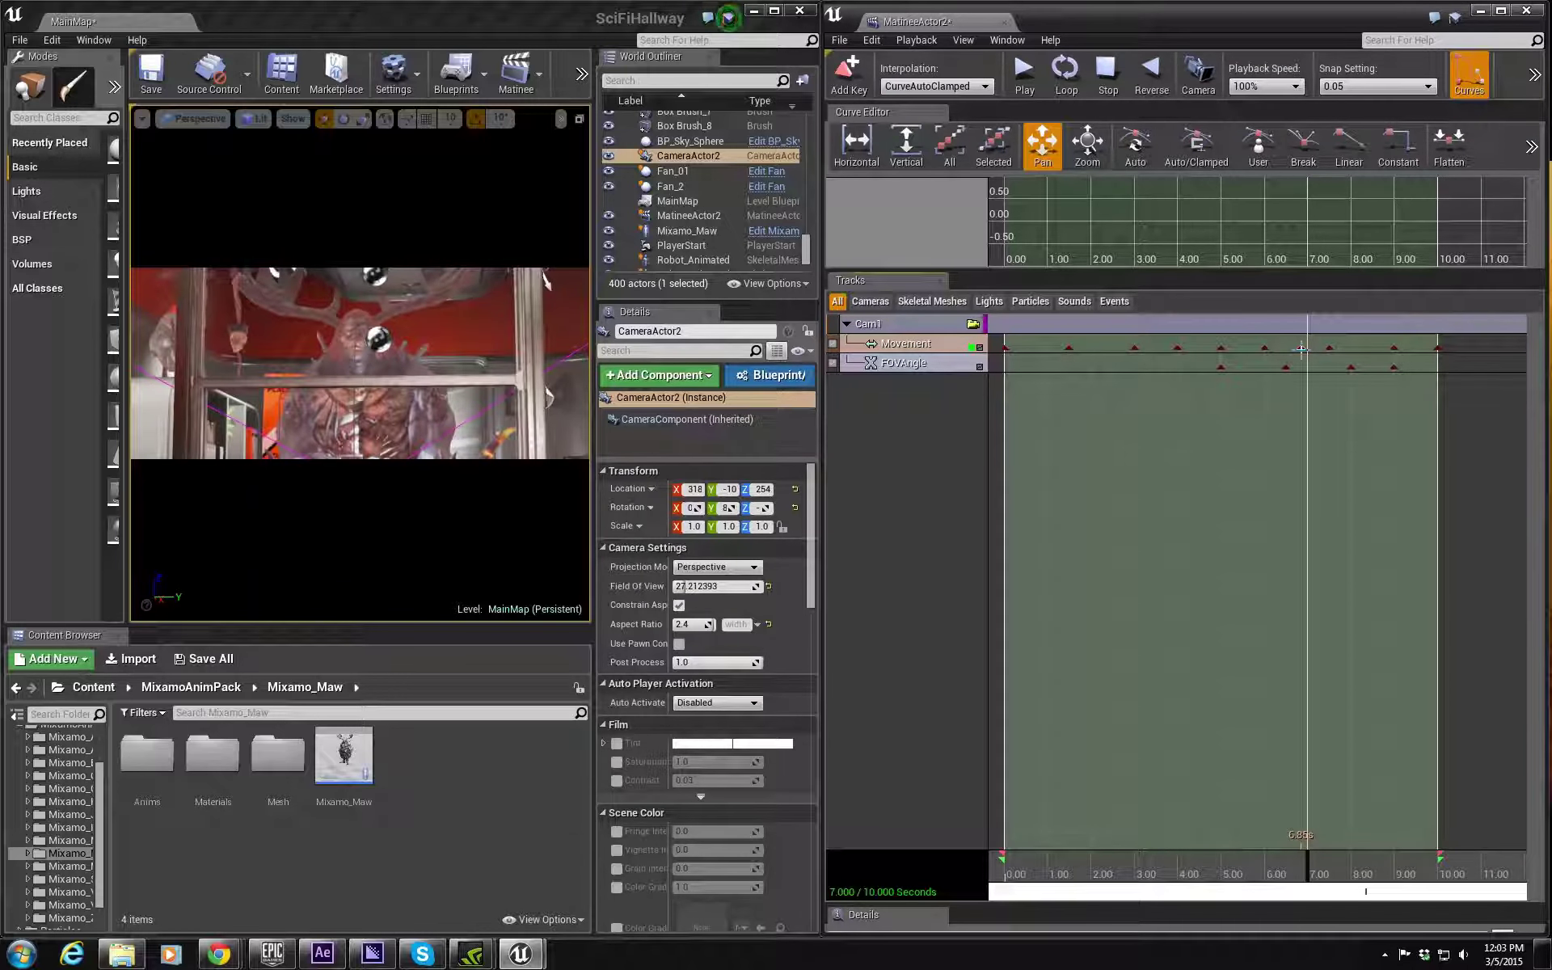
Step: Add a Movement key at 8.25 s with the camera rotated to reframe the shot
{"action": "left_click_drag", "start_coordinate": [1316, 874], "coordinate": [1365, 871]}
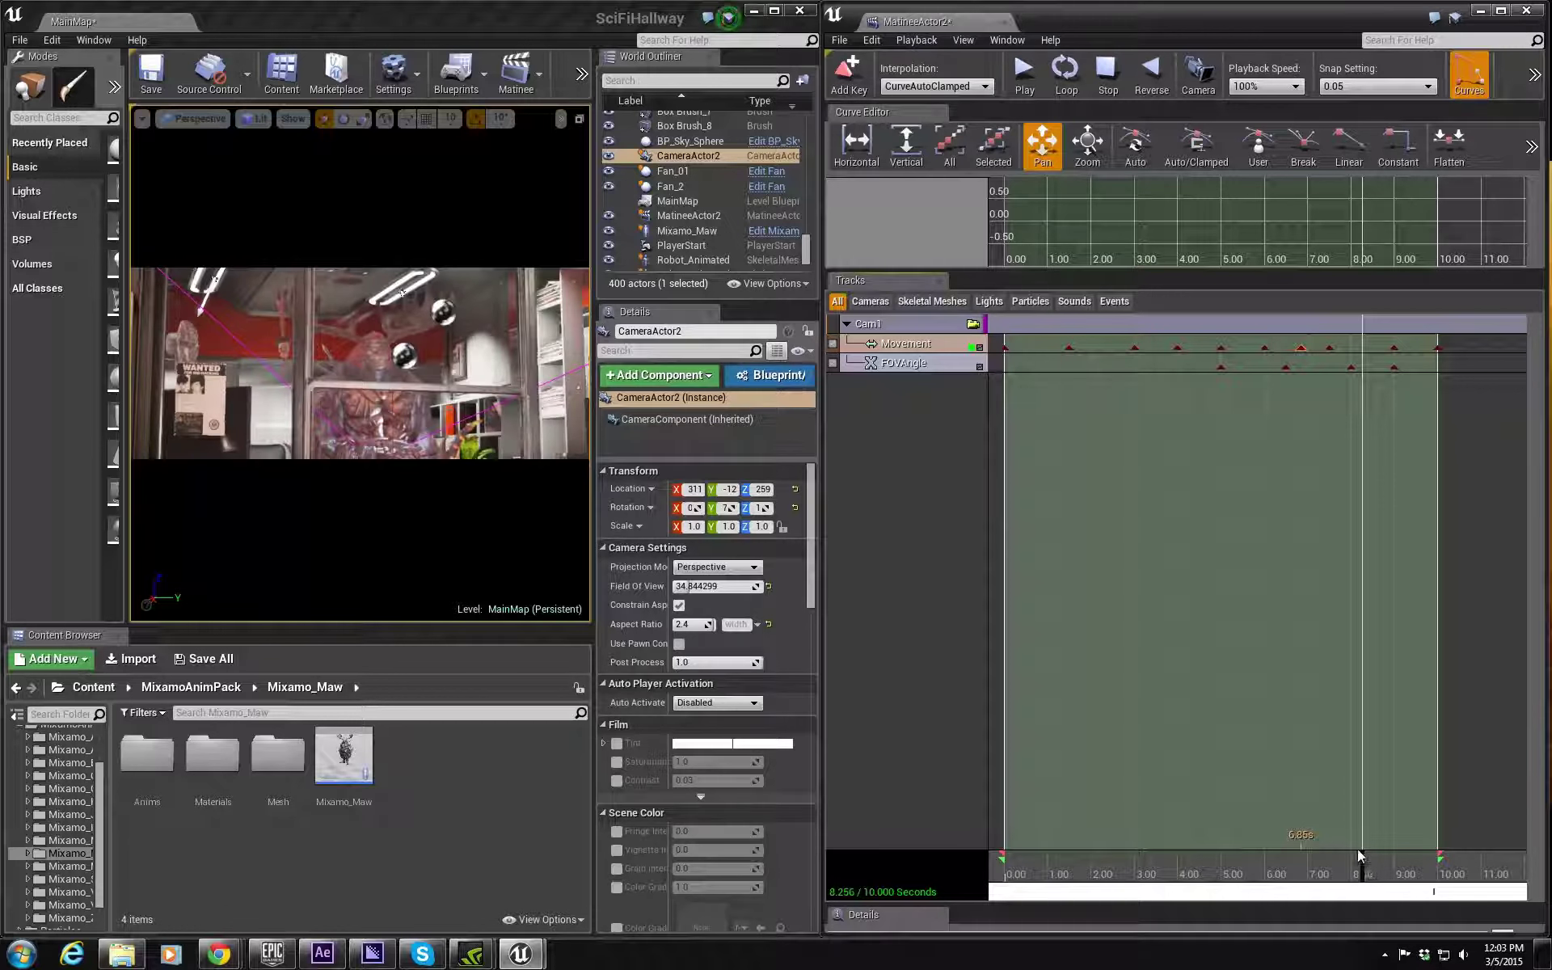
{"action": "left_click", "coordinate": [848, 88]}
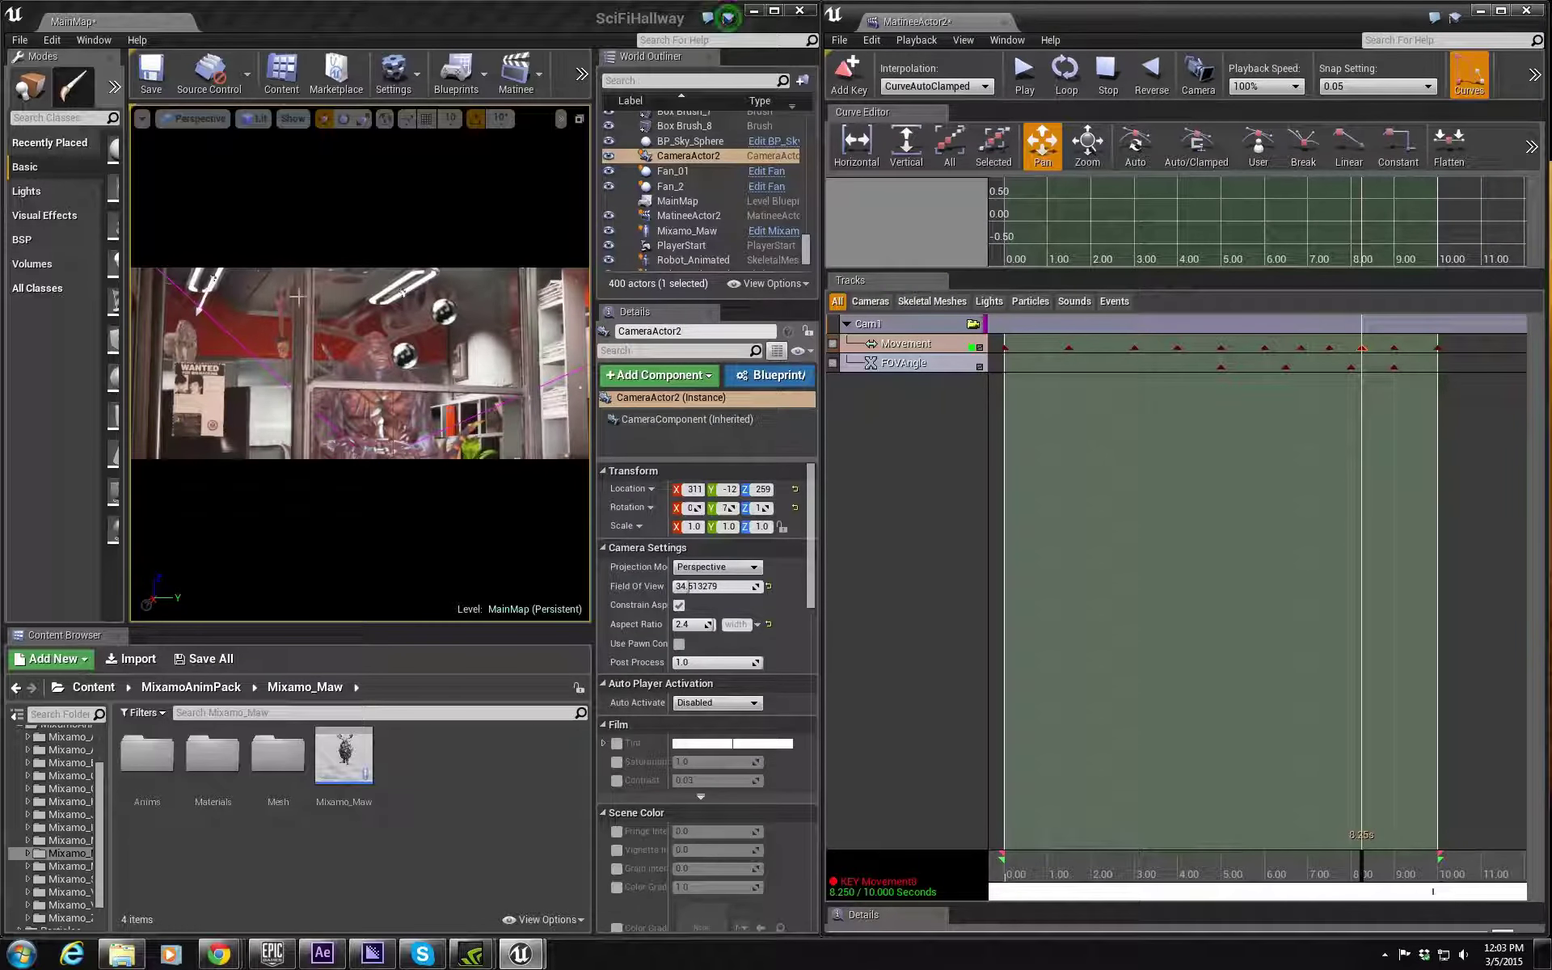
{"action": "right_click_drag", "start_coordinate": [298, 297], "coordinate": [355, 320]}
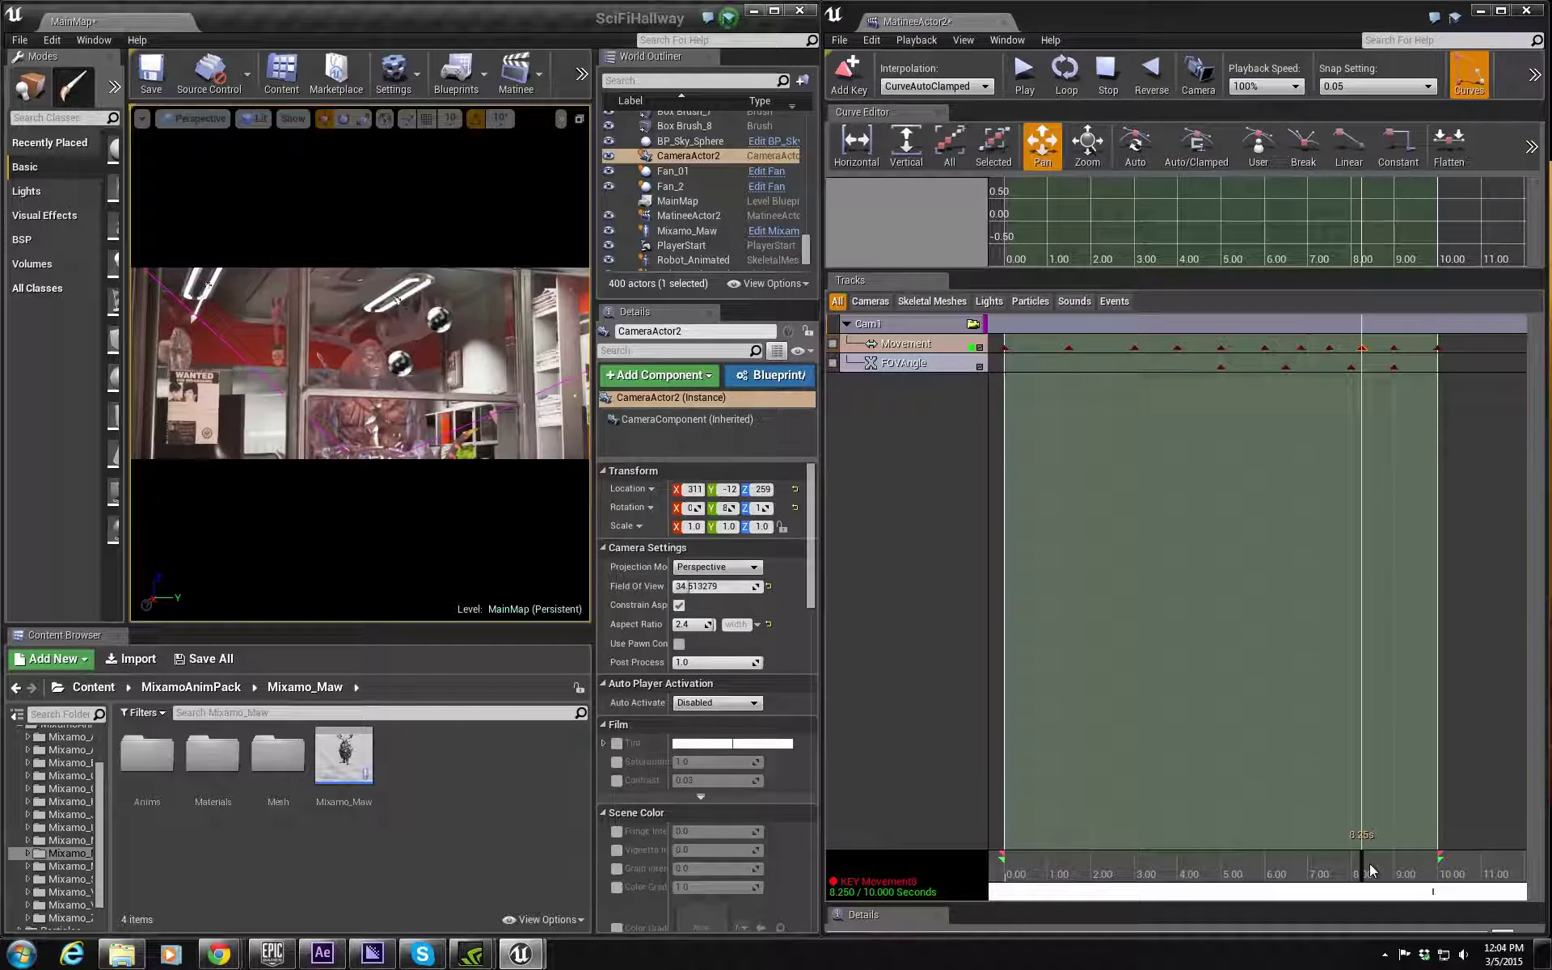
{"action": "left_click_drag", "start_coordinate": [1371, 870], "coordinate": [1404, 888]}
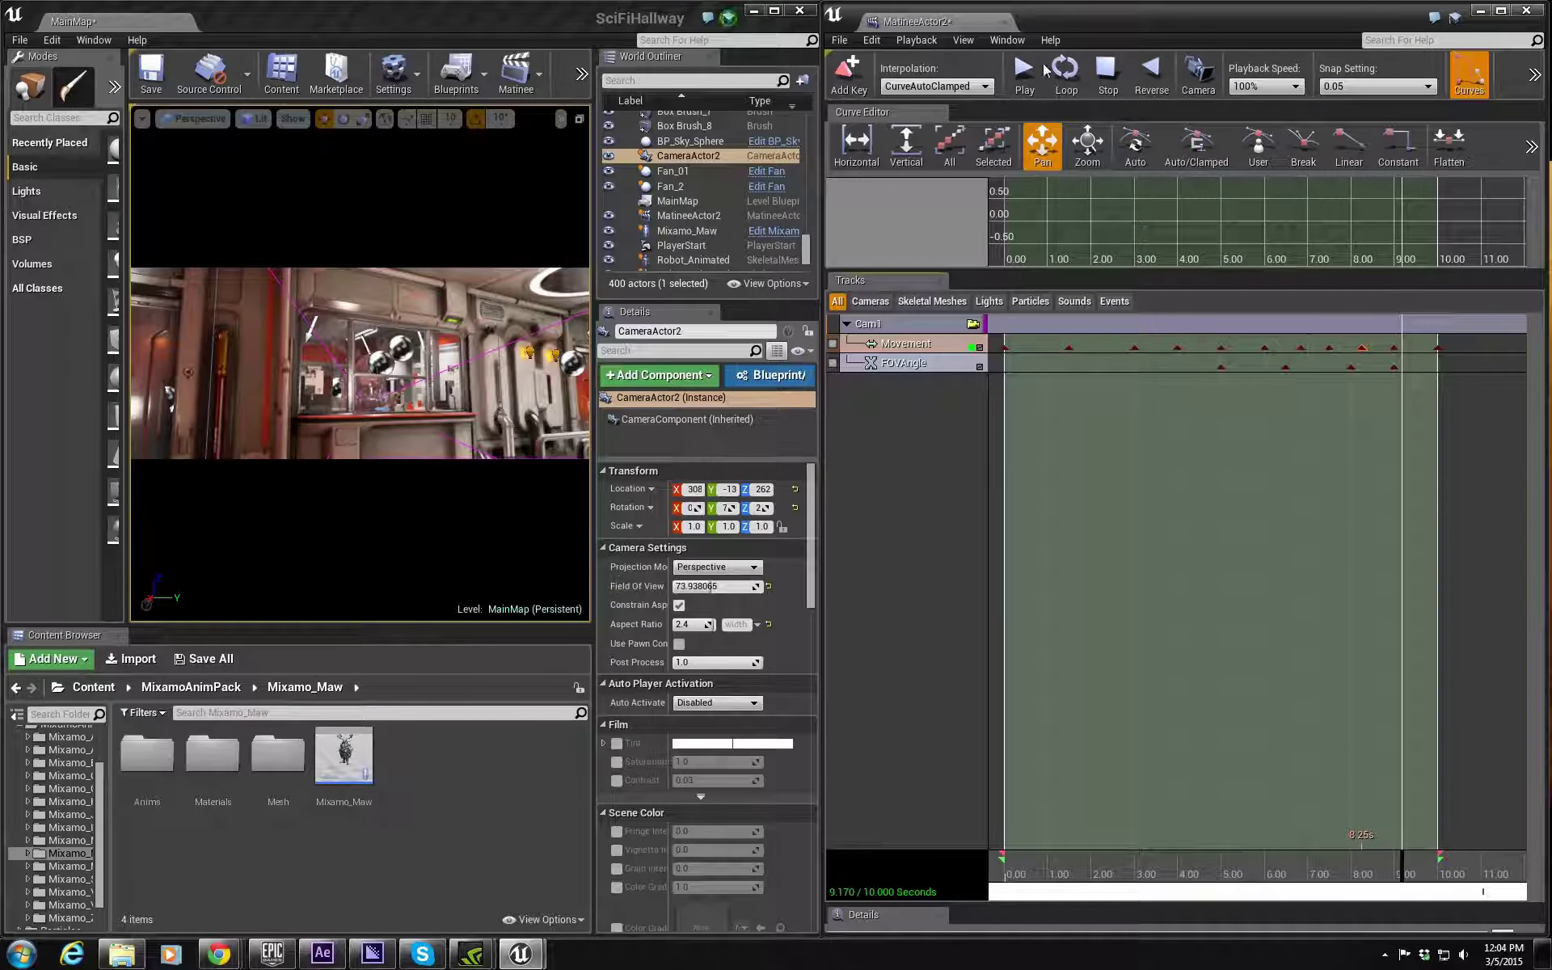
Step: Split Cam1's Movement track into translation and rotation, and delete the X, Y, Z keys at 1.50 s
{"action": "right_click", "coordinate": [905, 341]}
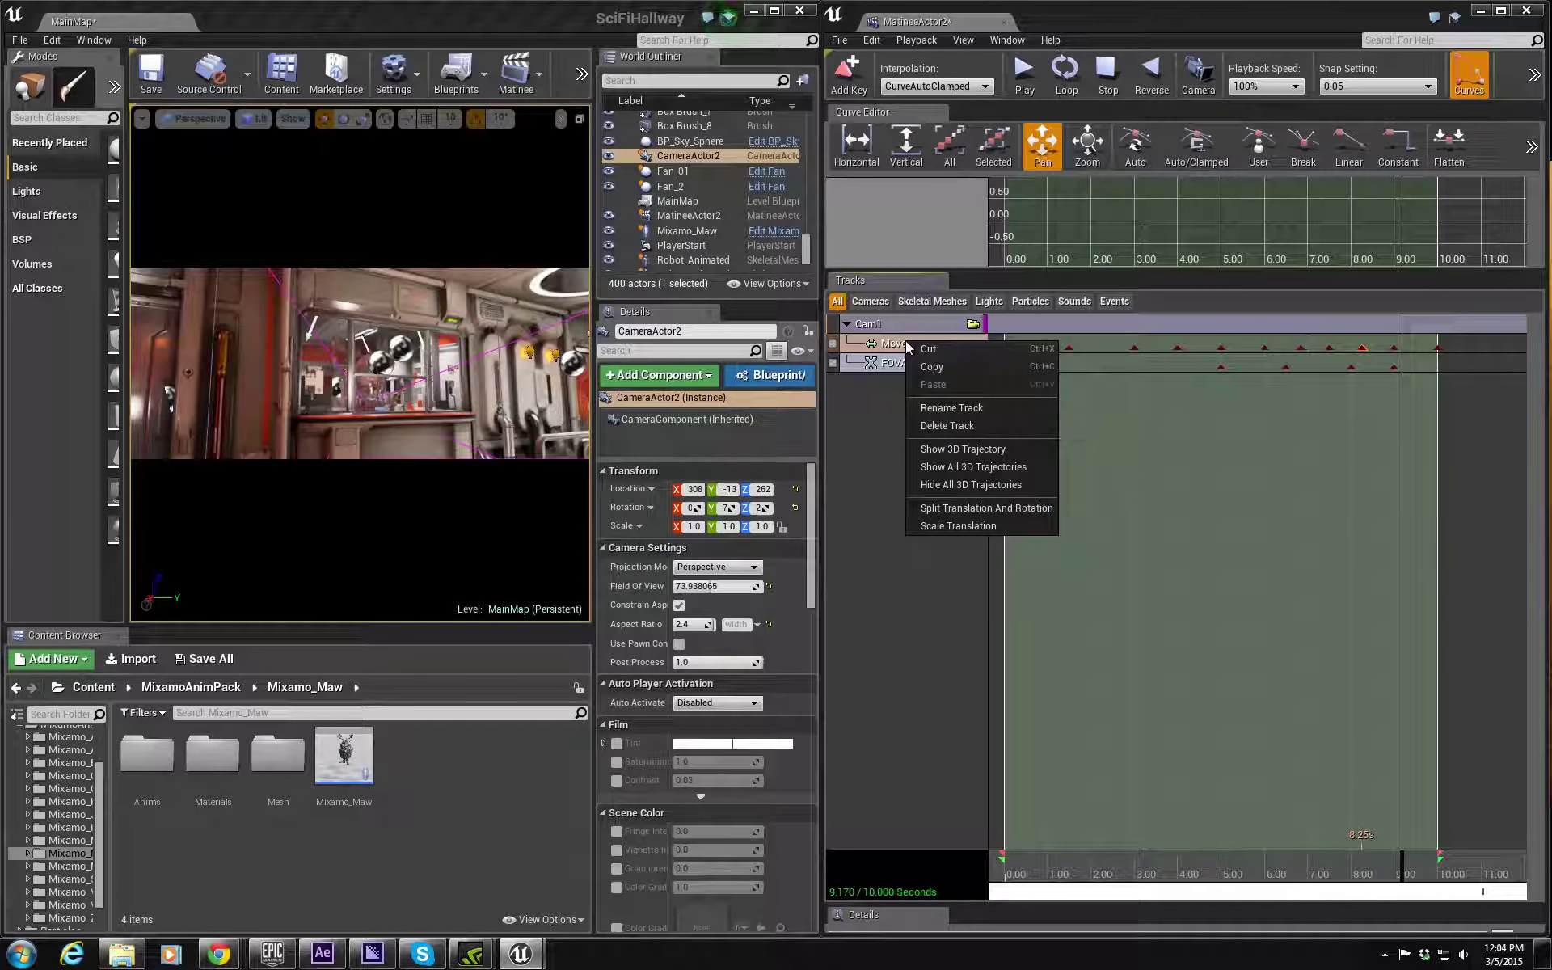
{"action": "left_click", "coordinate": [1049, 509]}
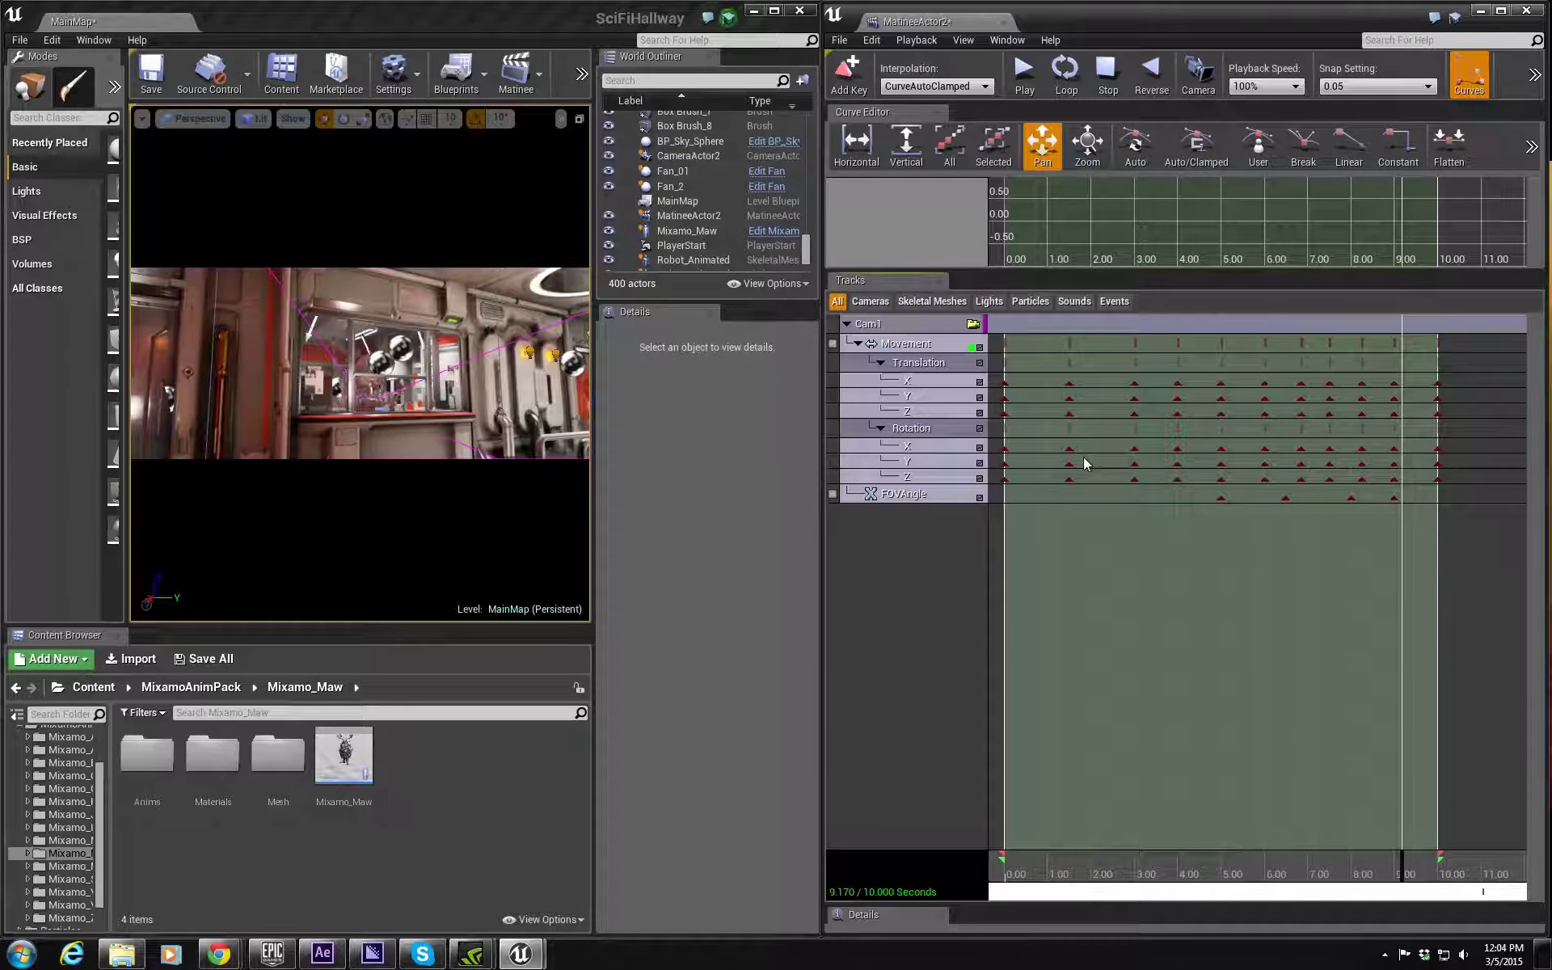
{"action": "left_click", "coordinate": [1069, 383]}
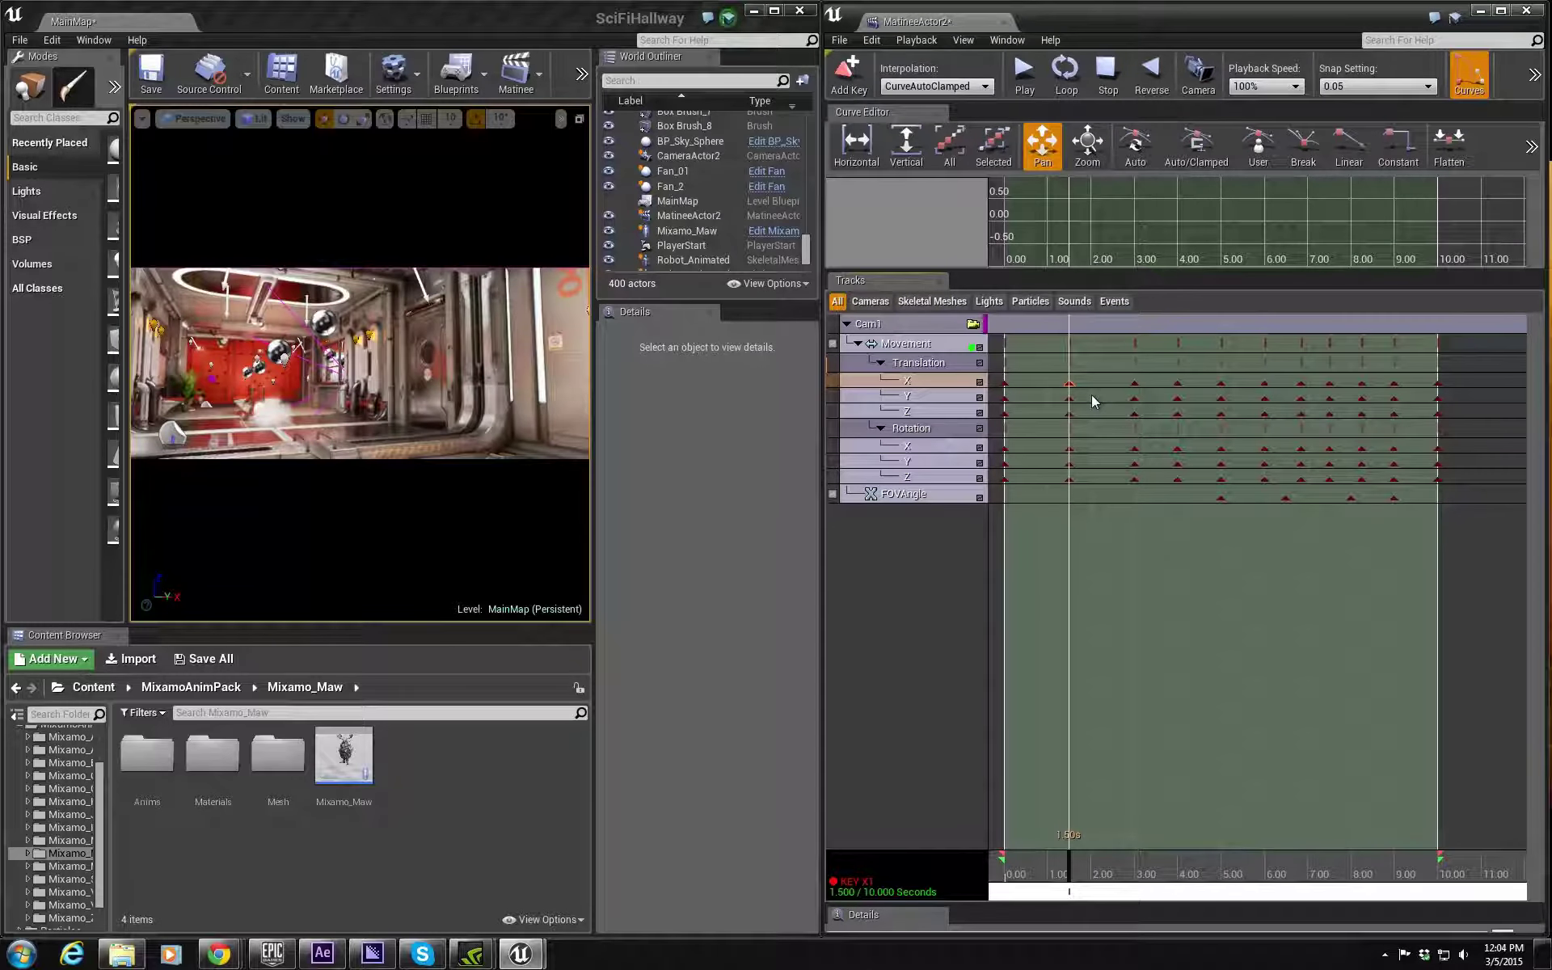
{"action": "key", "text": "Delete"}
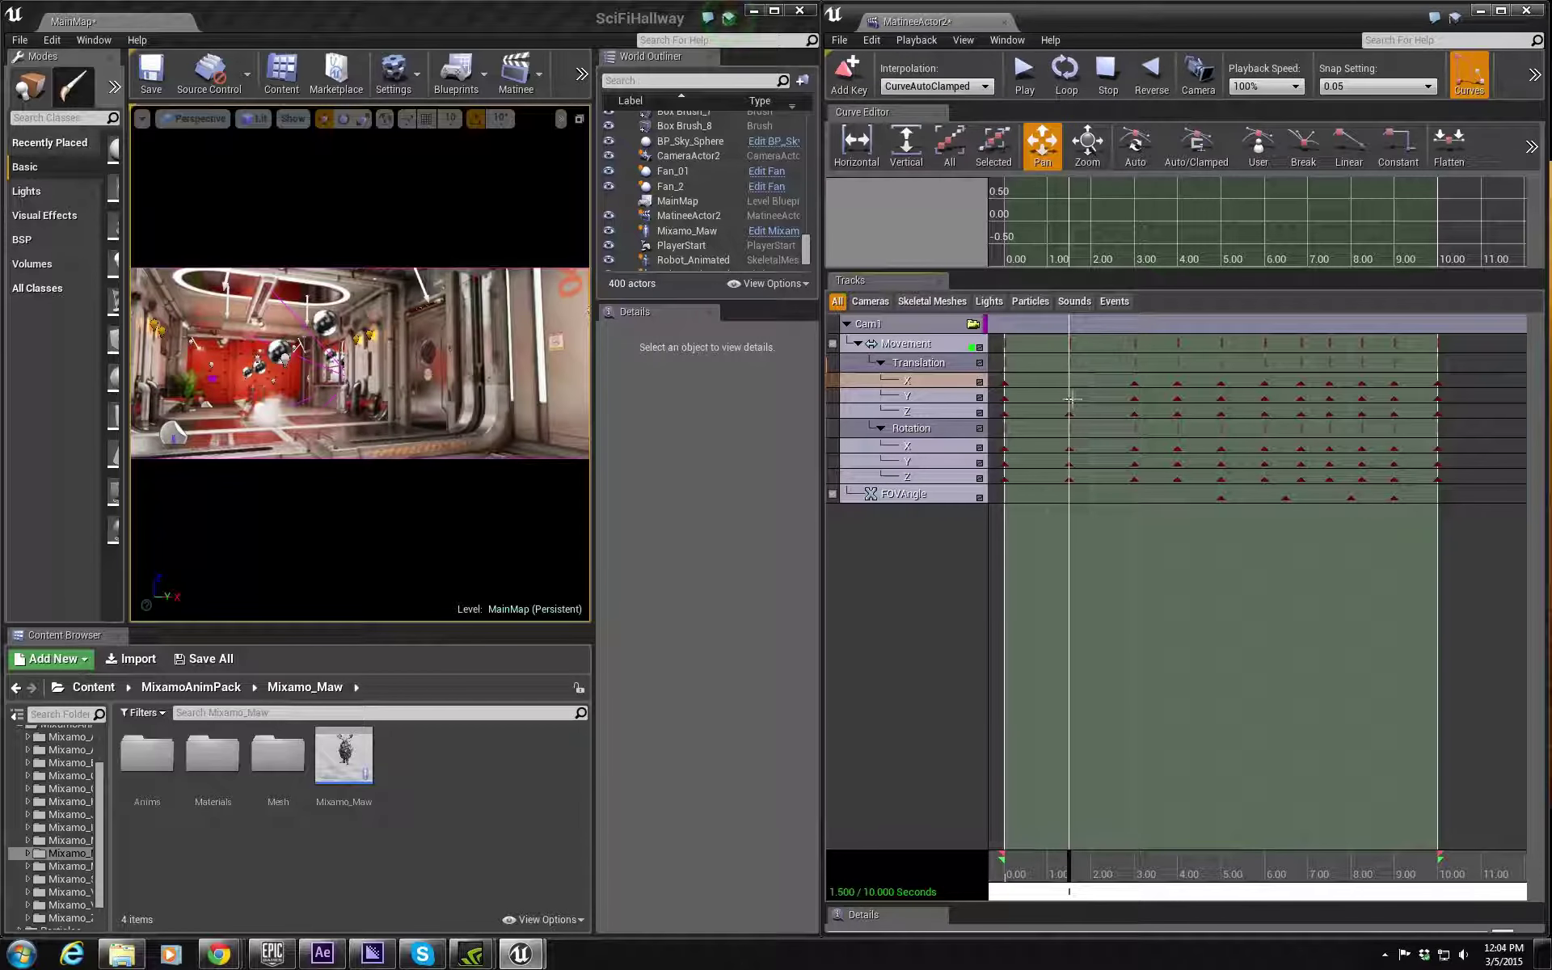
{"action": "left_click", "coordinate": [1069, 396]}
{"action": "key", "text": "Delete"}
{"action": "left_click", "coordinate": [1069, 413]}
{"action": "key", "text": "Delete"}
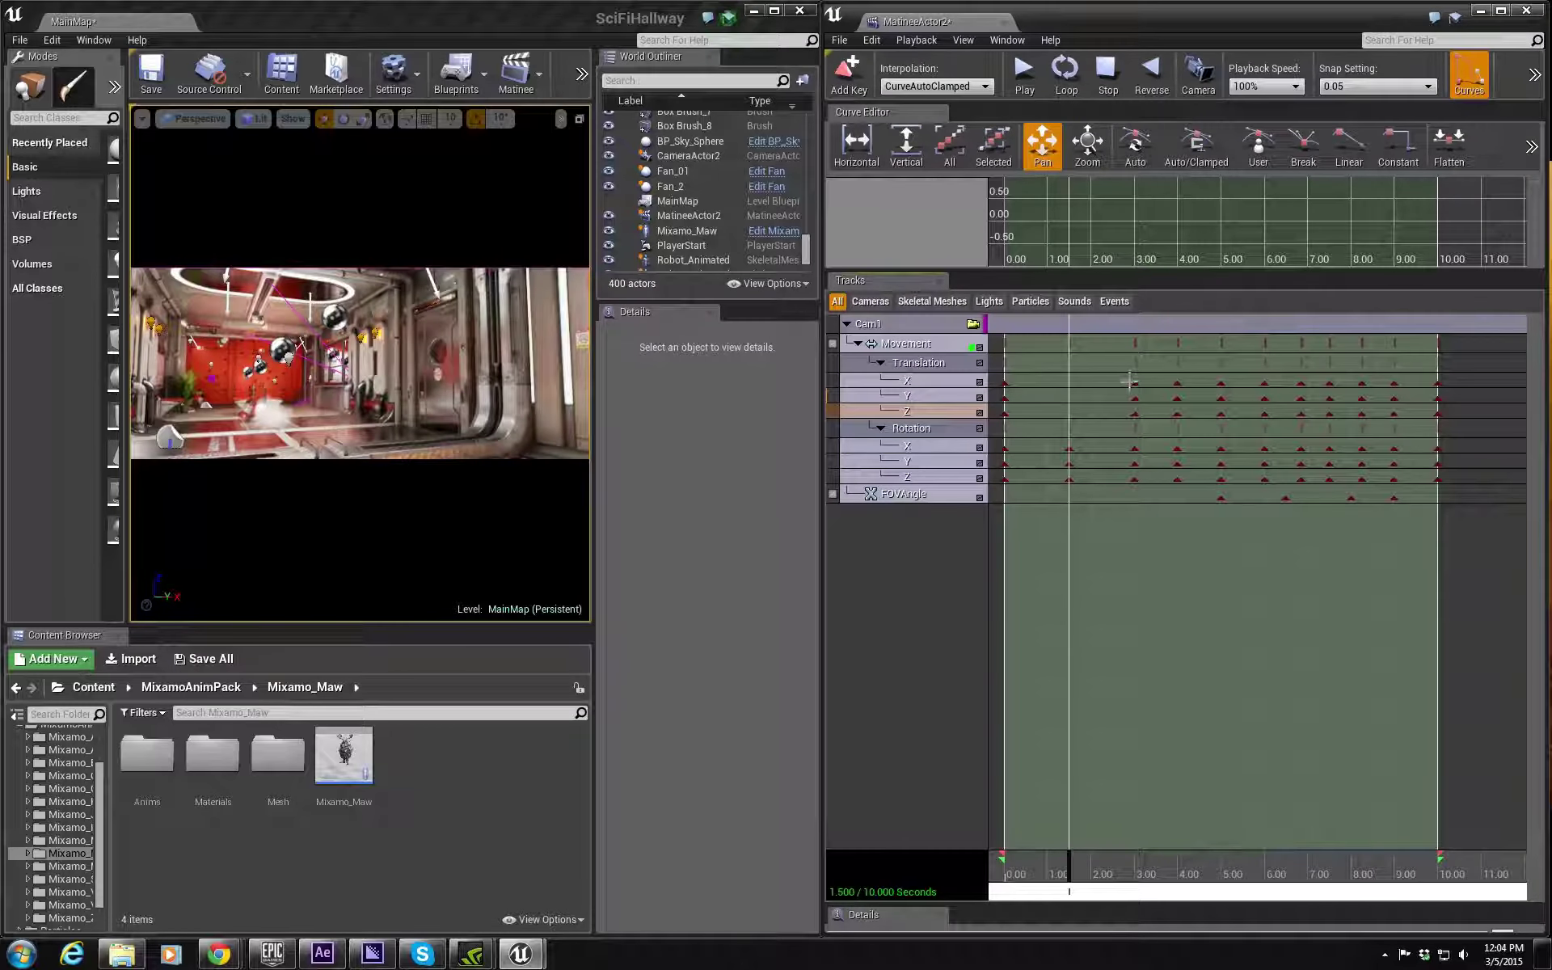
Step: Delete the translation keys at 3.00 s and 4.00 s
{"action": "left_click", "coordinate": [1134, 383]}
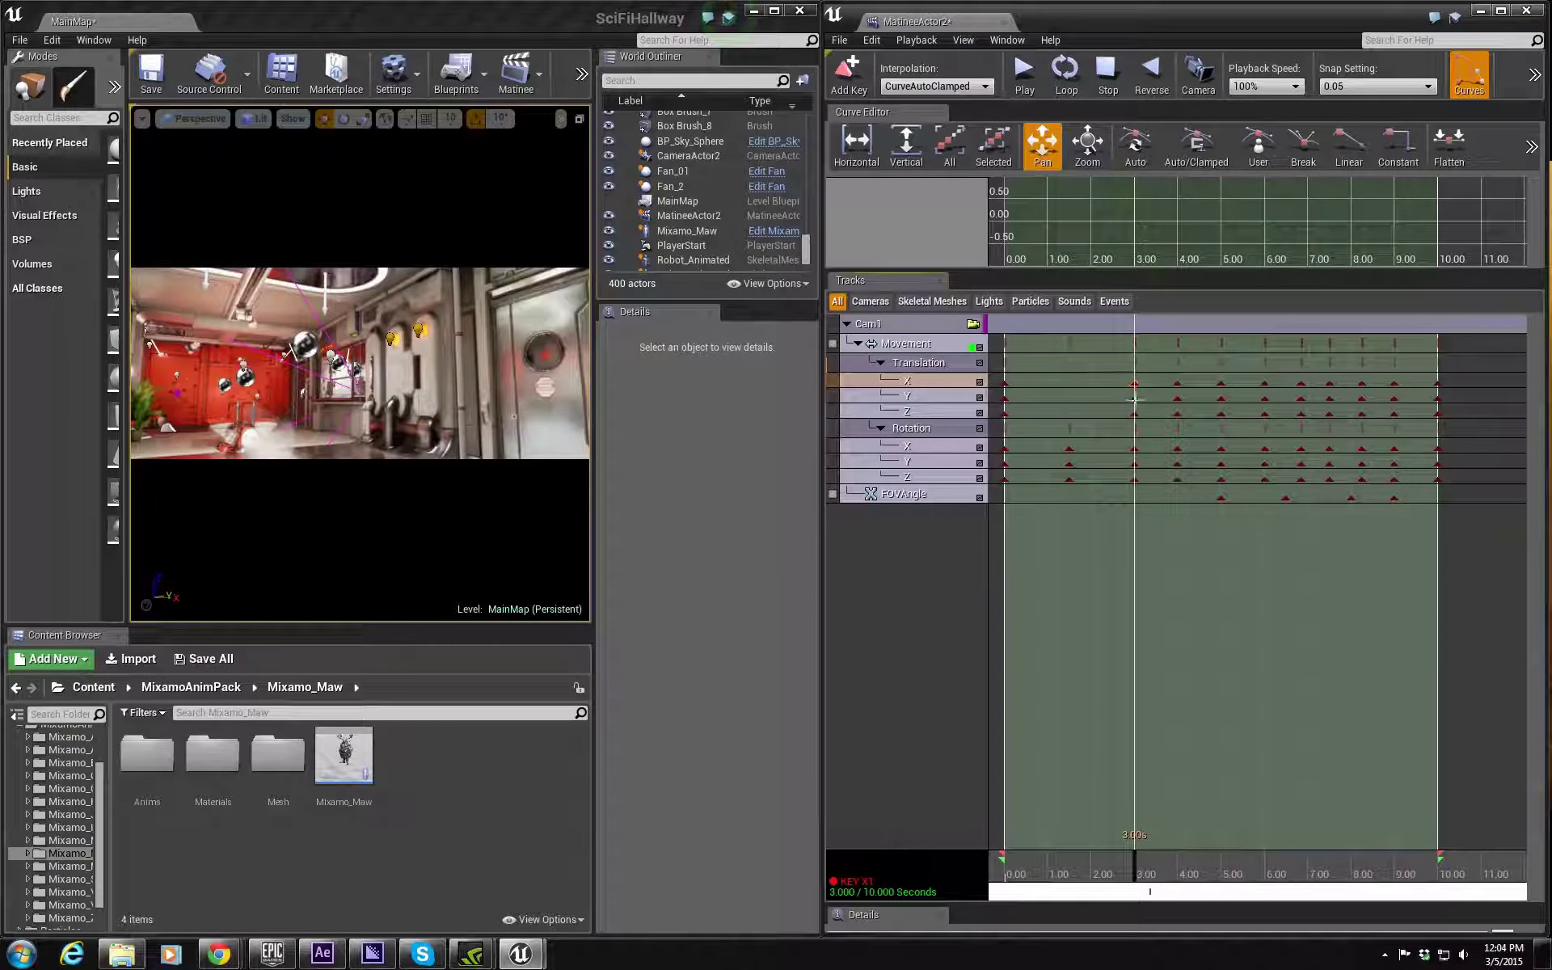
{"action": "key", "text": "Delete"}
{"action": "left_click", "coordinate": [1135, 396]}
{"action": "key", "text": "Delete"}
{"action": "key", "text": "Delete"}
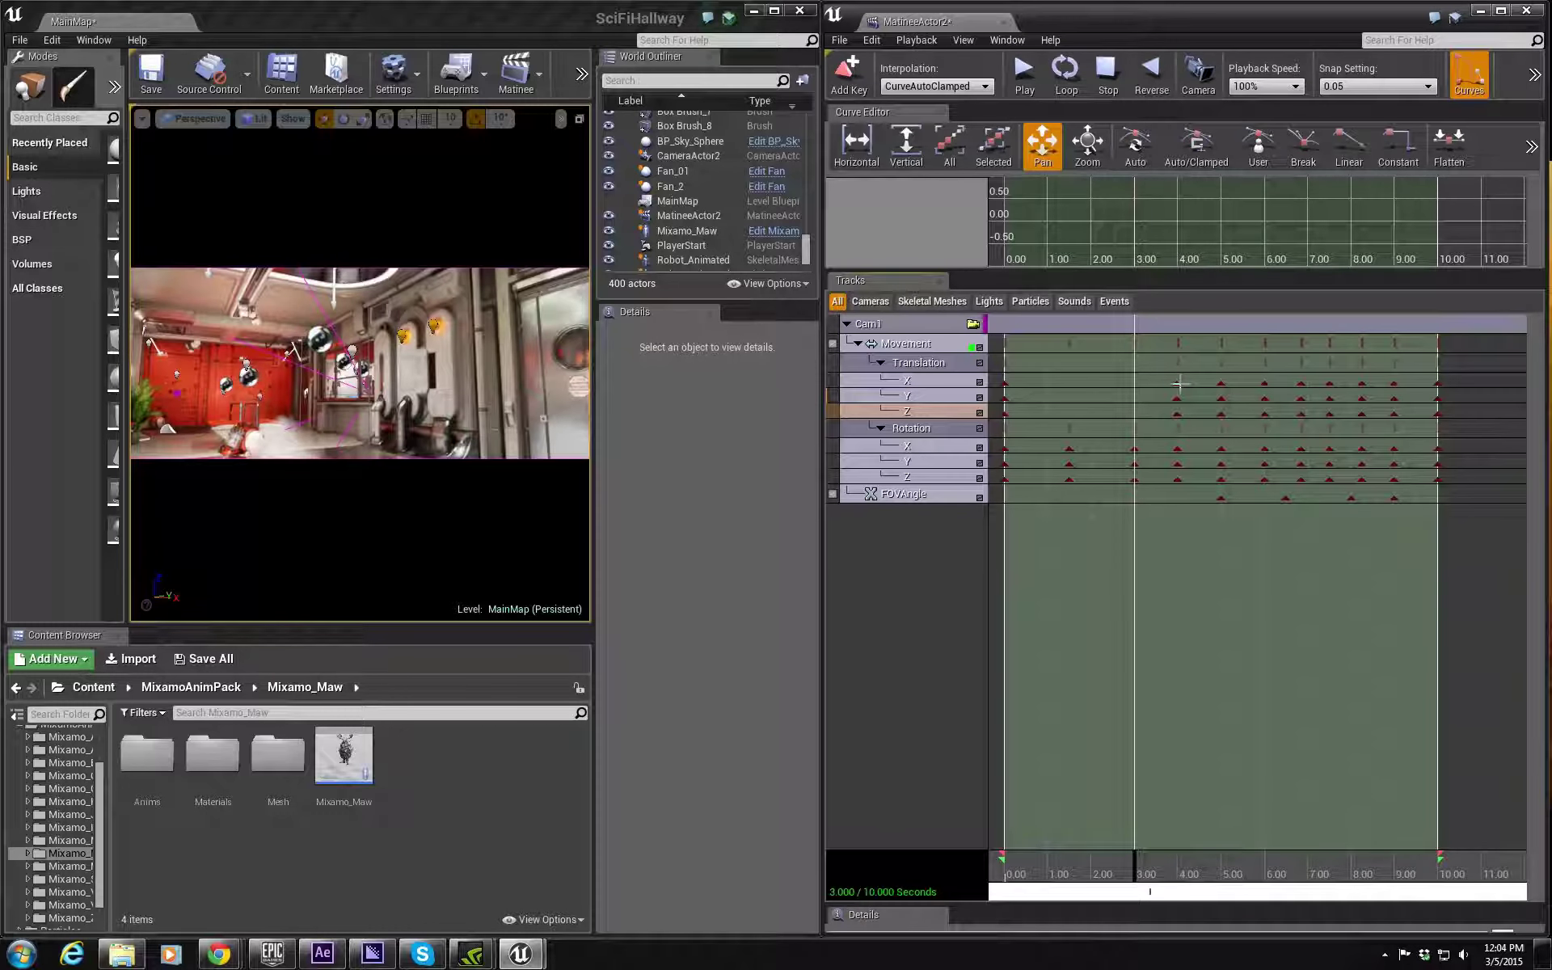
{"action": "left_click", "coordinate": [1178, 383]}
{"action": "key", "text": "Delete"}
{"action": "left_click", "coordinate": [1177, 397]}
{"action": "key", "text": "Delete"}
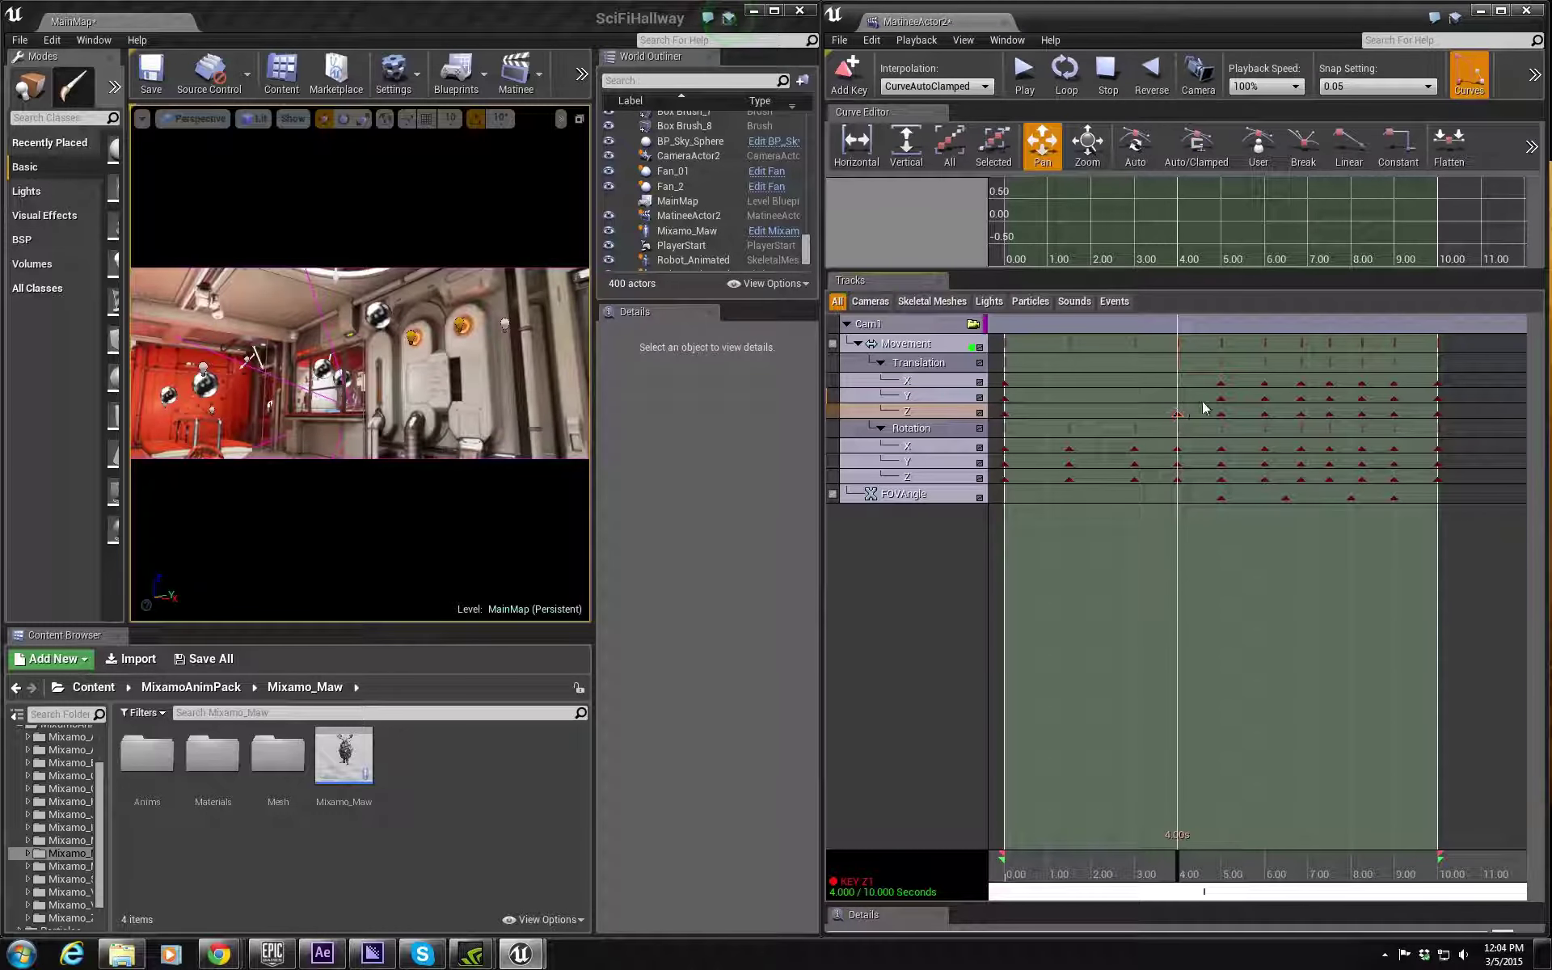
{"action": "key", "text": "Delete"}
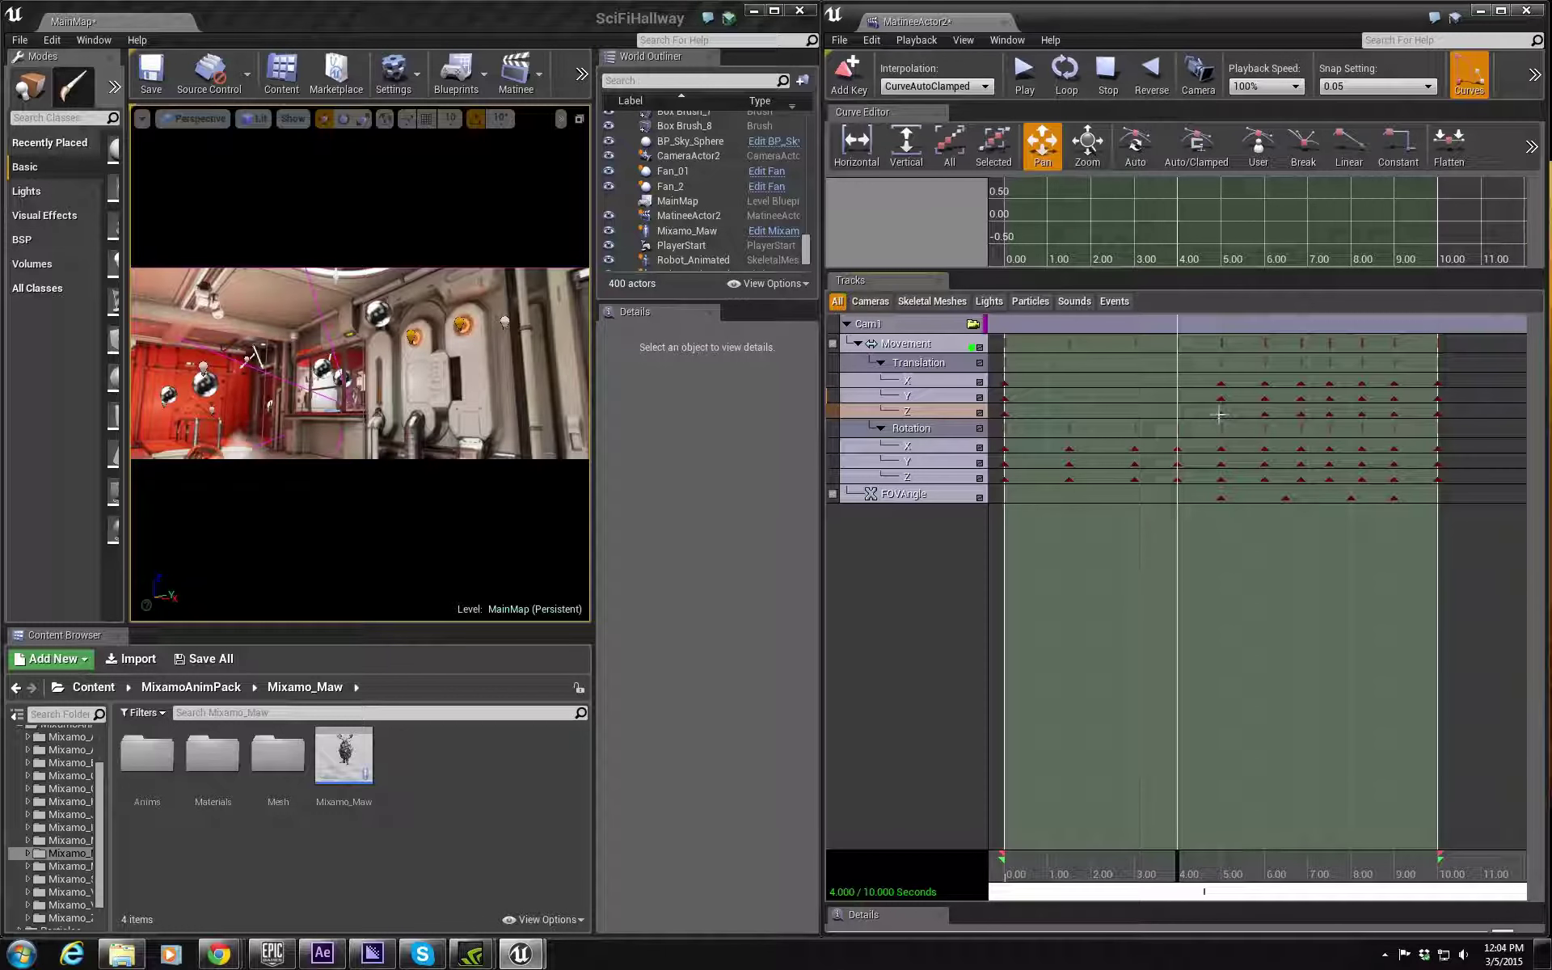
Step: Check the remaining translation keys from 5.00 s to 9.00 s and loop-play the cinematic
{"action": "left_click", "coordinate": [1220, 414]}
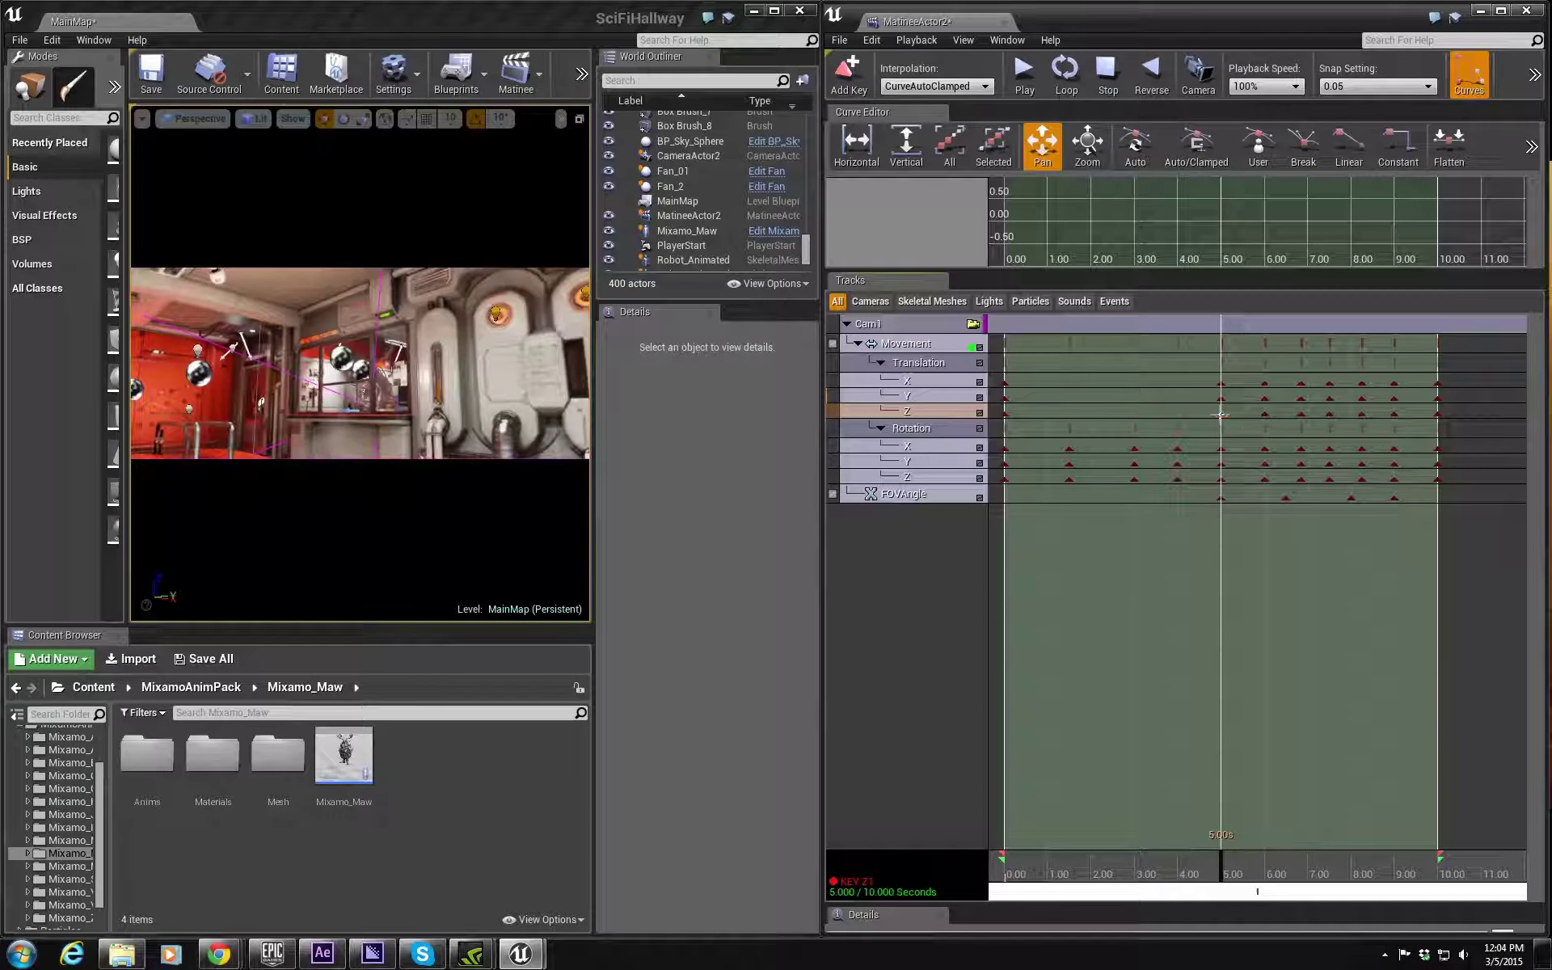
{"action": "left_click", "coordinate": [1265, 397]}
{"action": "left_click", "coordinate": [1267, 411]}
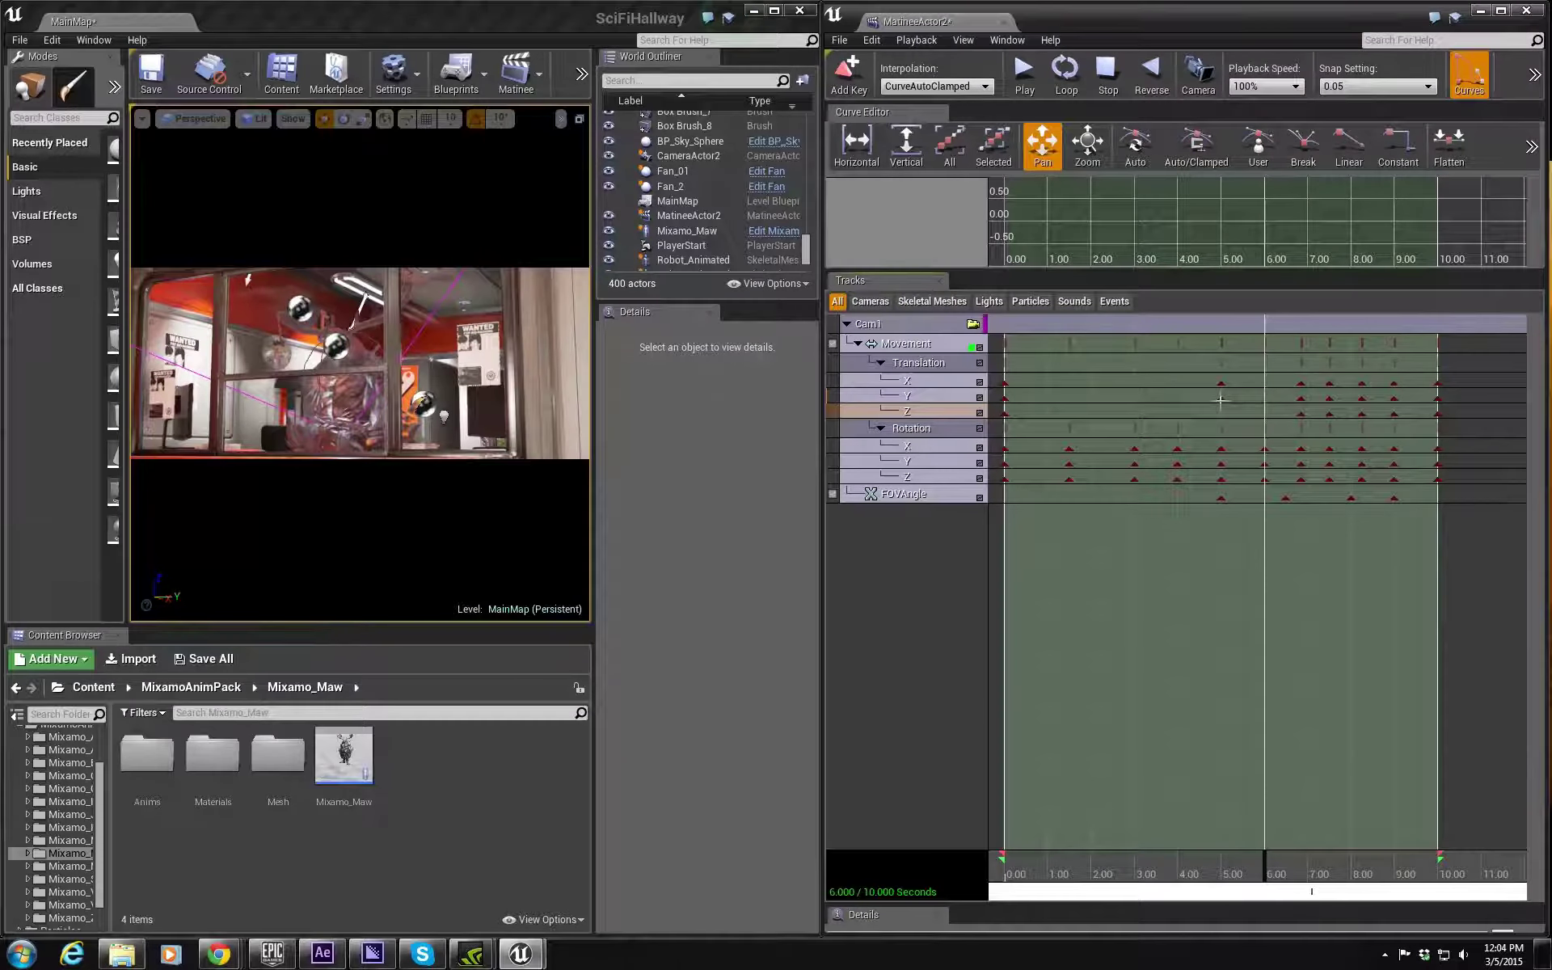
{"action": "left_click", "coordinate": [1220, 399]}
{"action": "left_click", "coordinate": [1298, 383]}
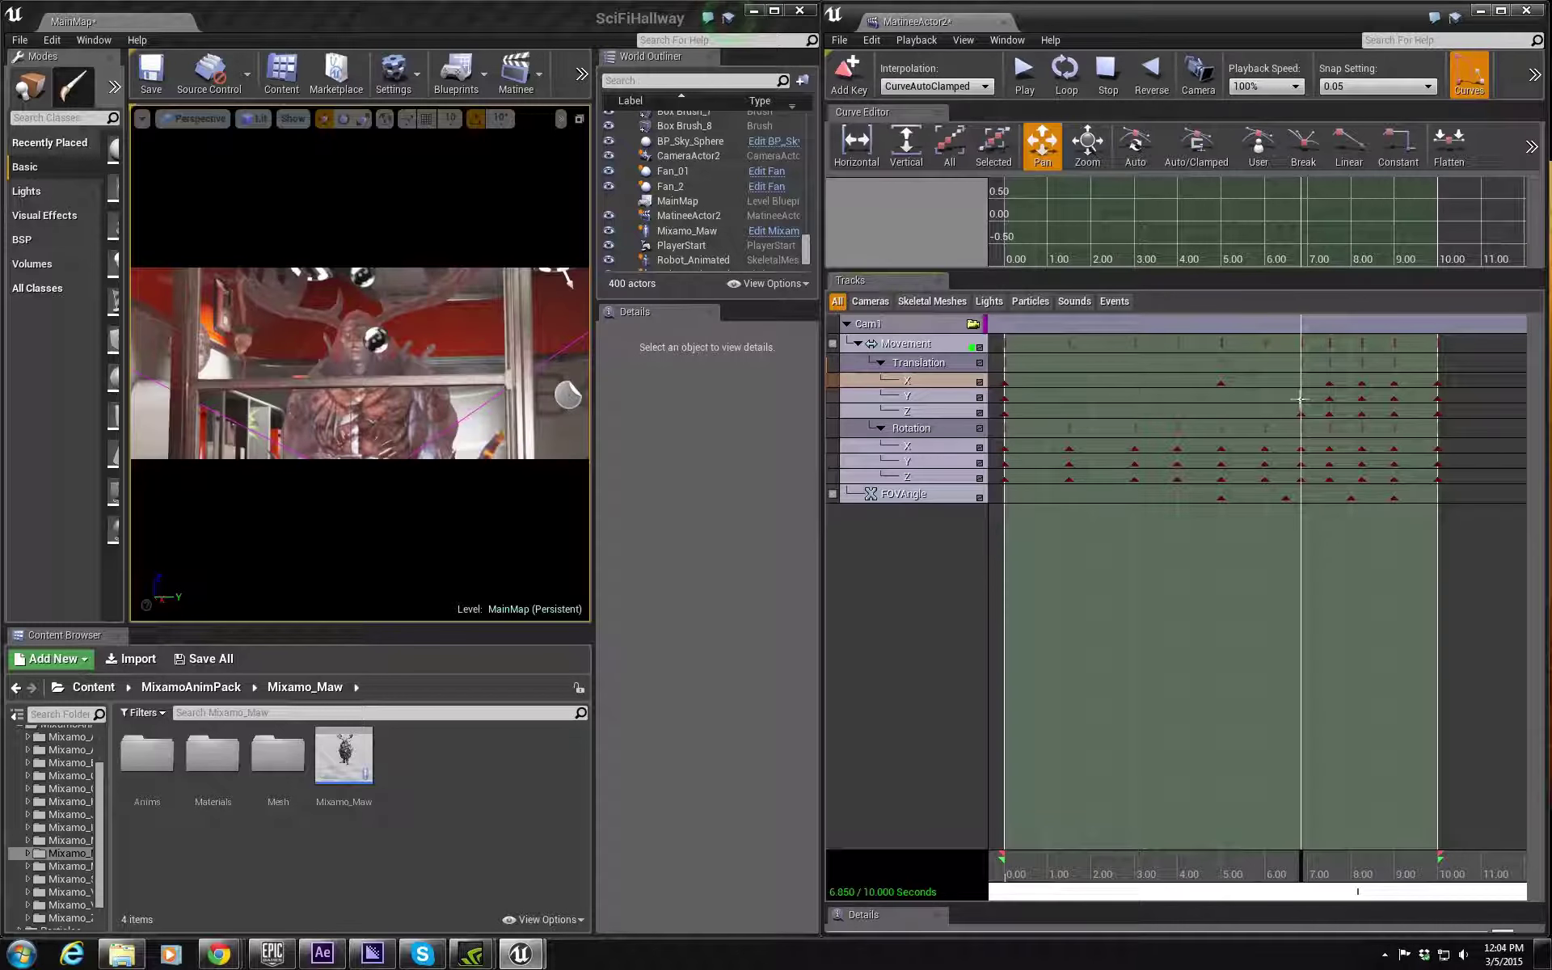
{"action": "left_click", "coordinate": [1329, 412]}
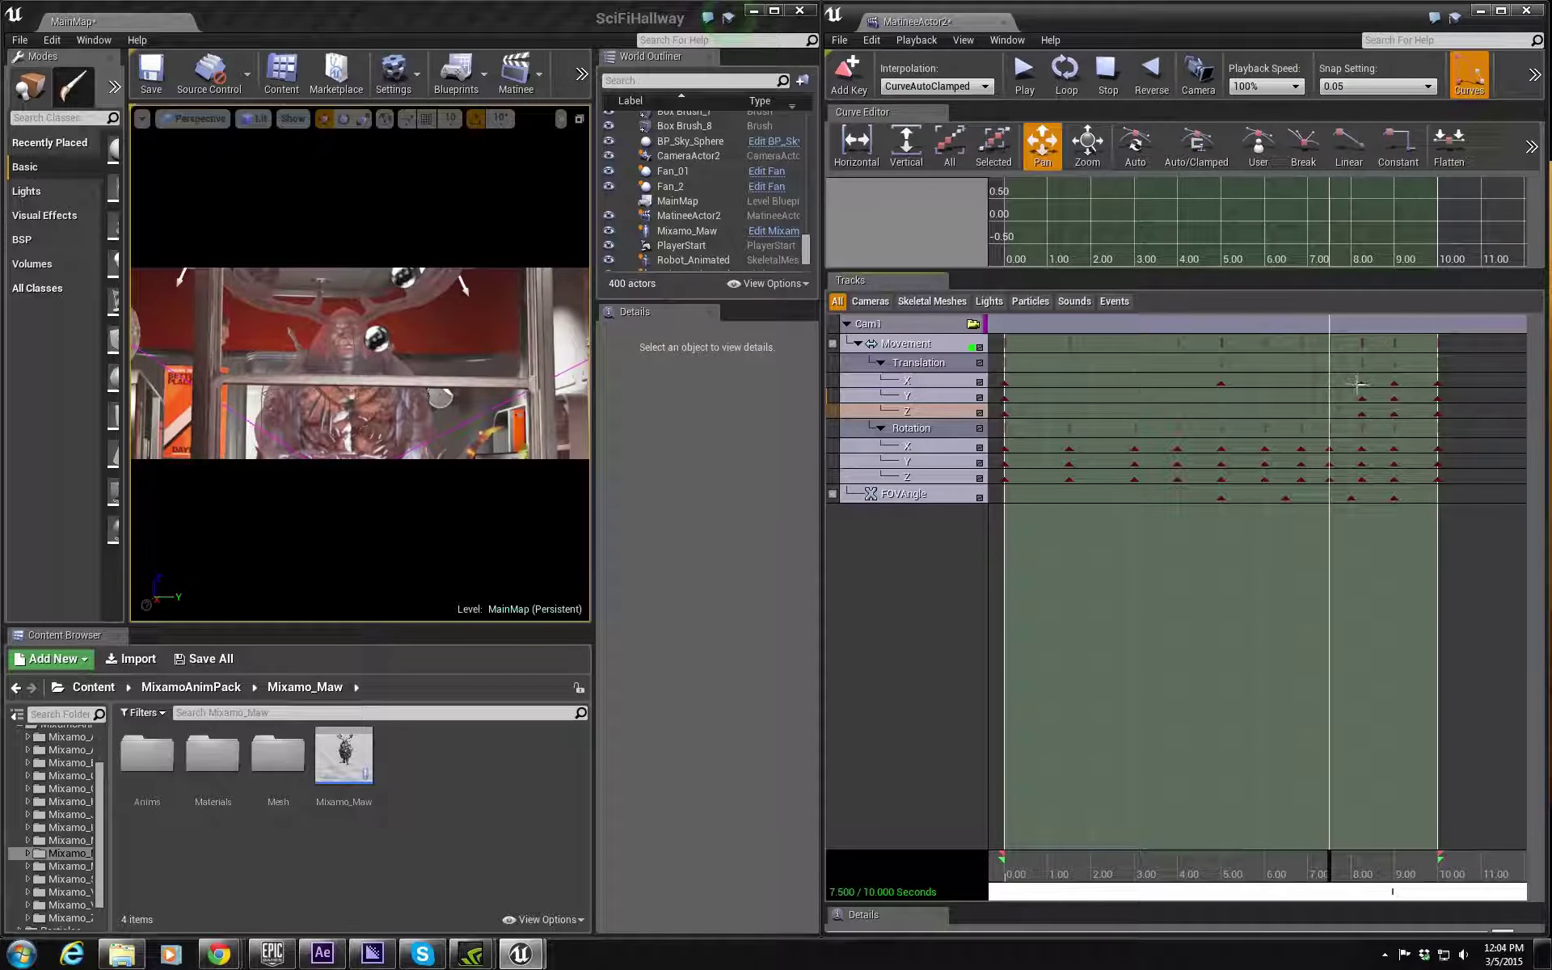
{"action": "left_click", "coordinate": [1360, 383]}
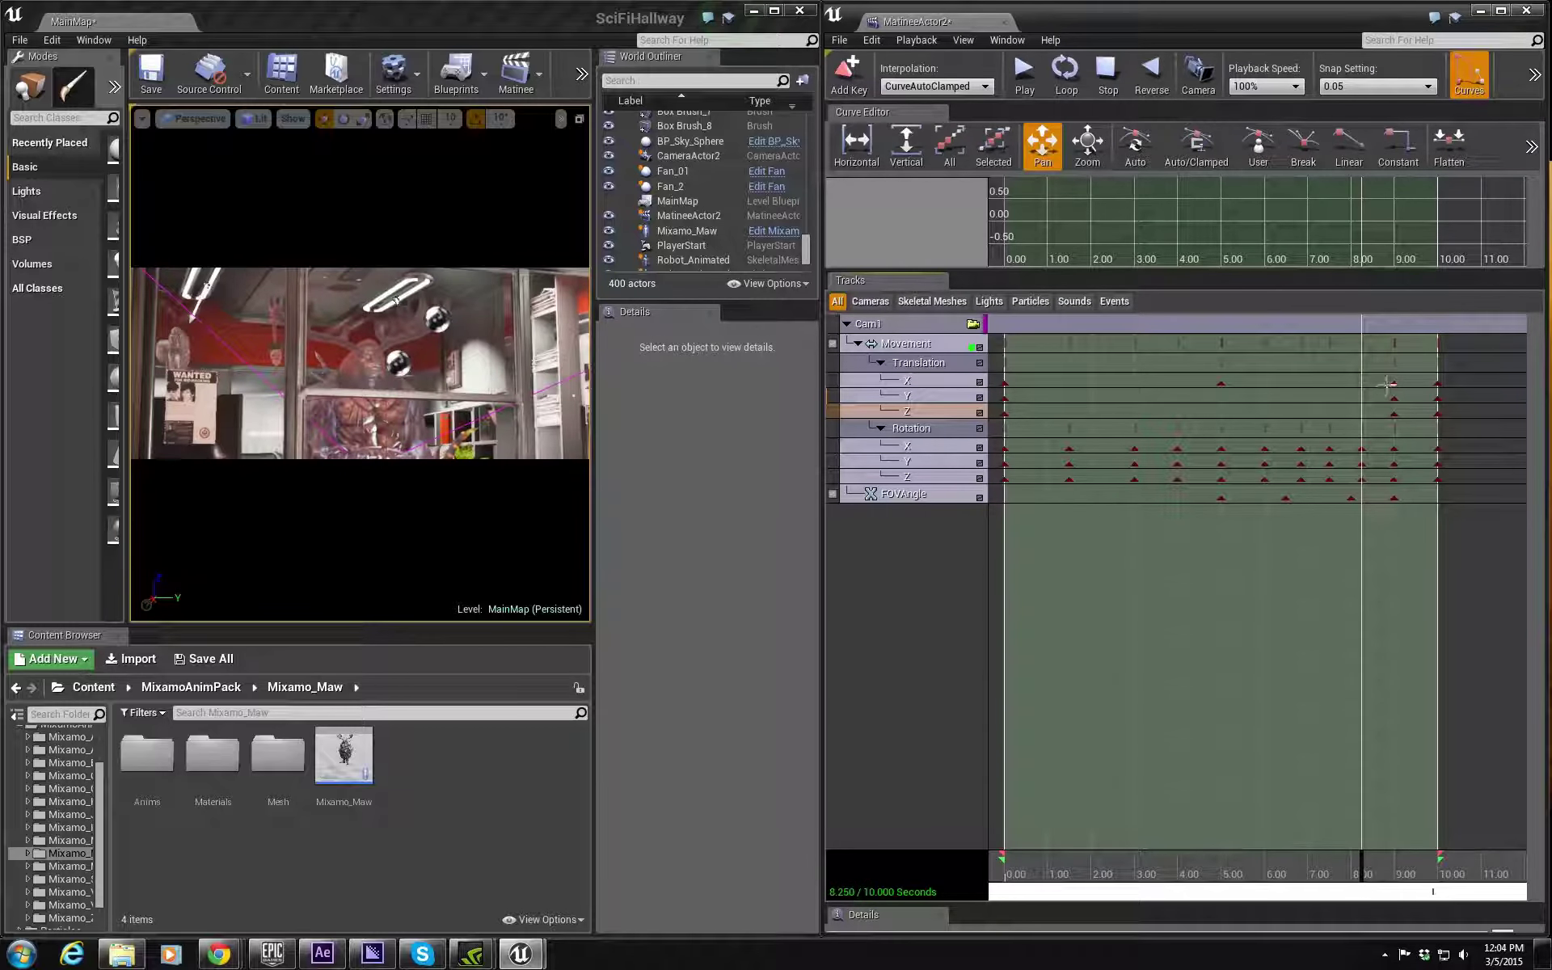
{"action": "left_click", "coordinate": [1393, 413]}
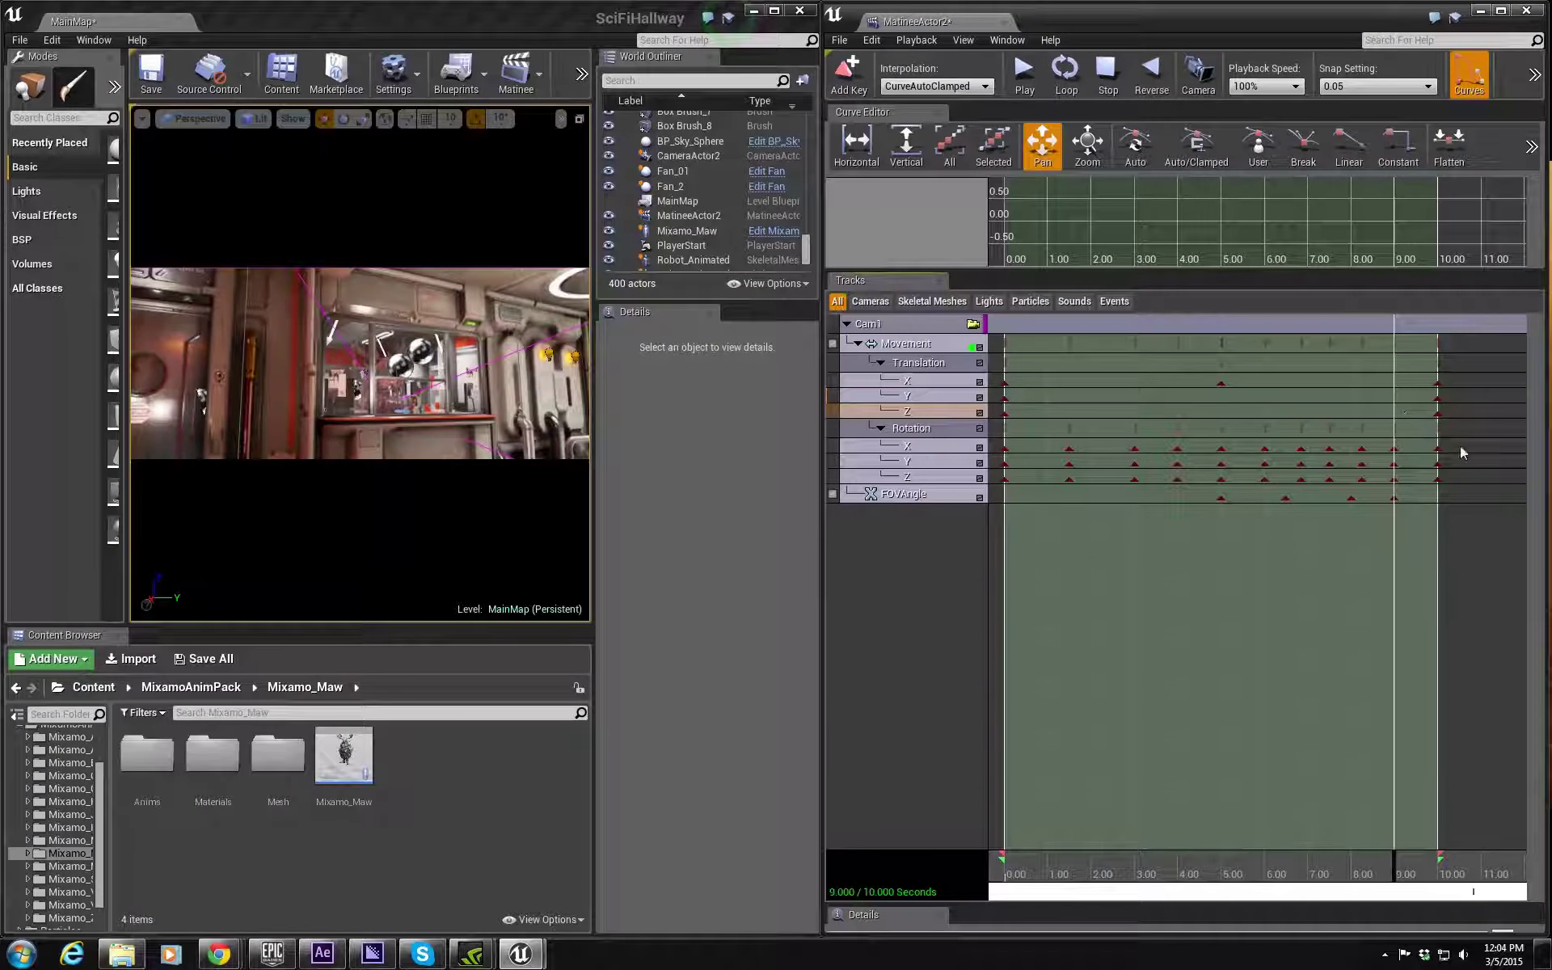
{"action": "left_click", "coordinate": [1070, 89]}
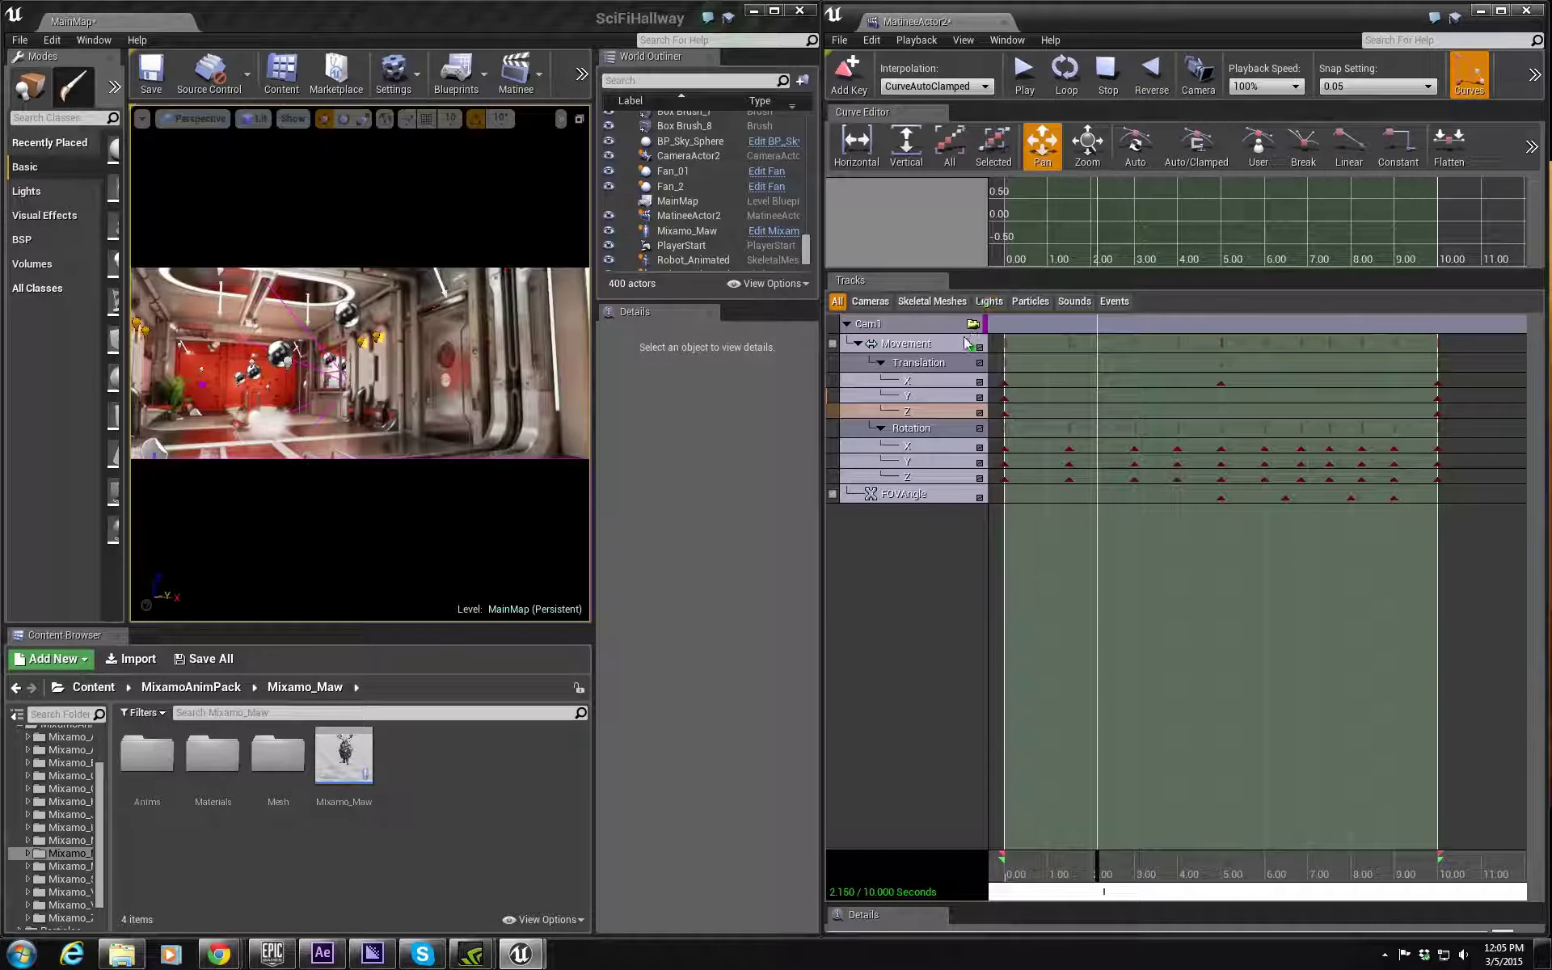
Step: Show Cam1's Movement curves in an enlarged Curve Editor fitted to the graph, inspecting the RX key at 1.50 s
{"action": "left_click", "coordinate": [909, 345]}
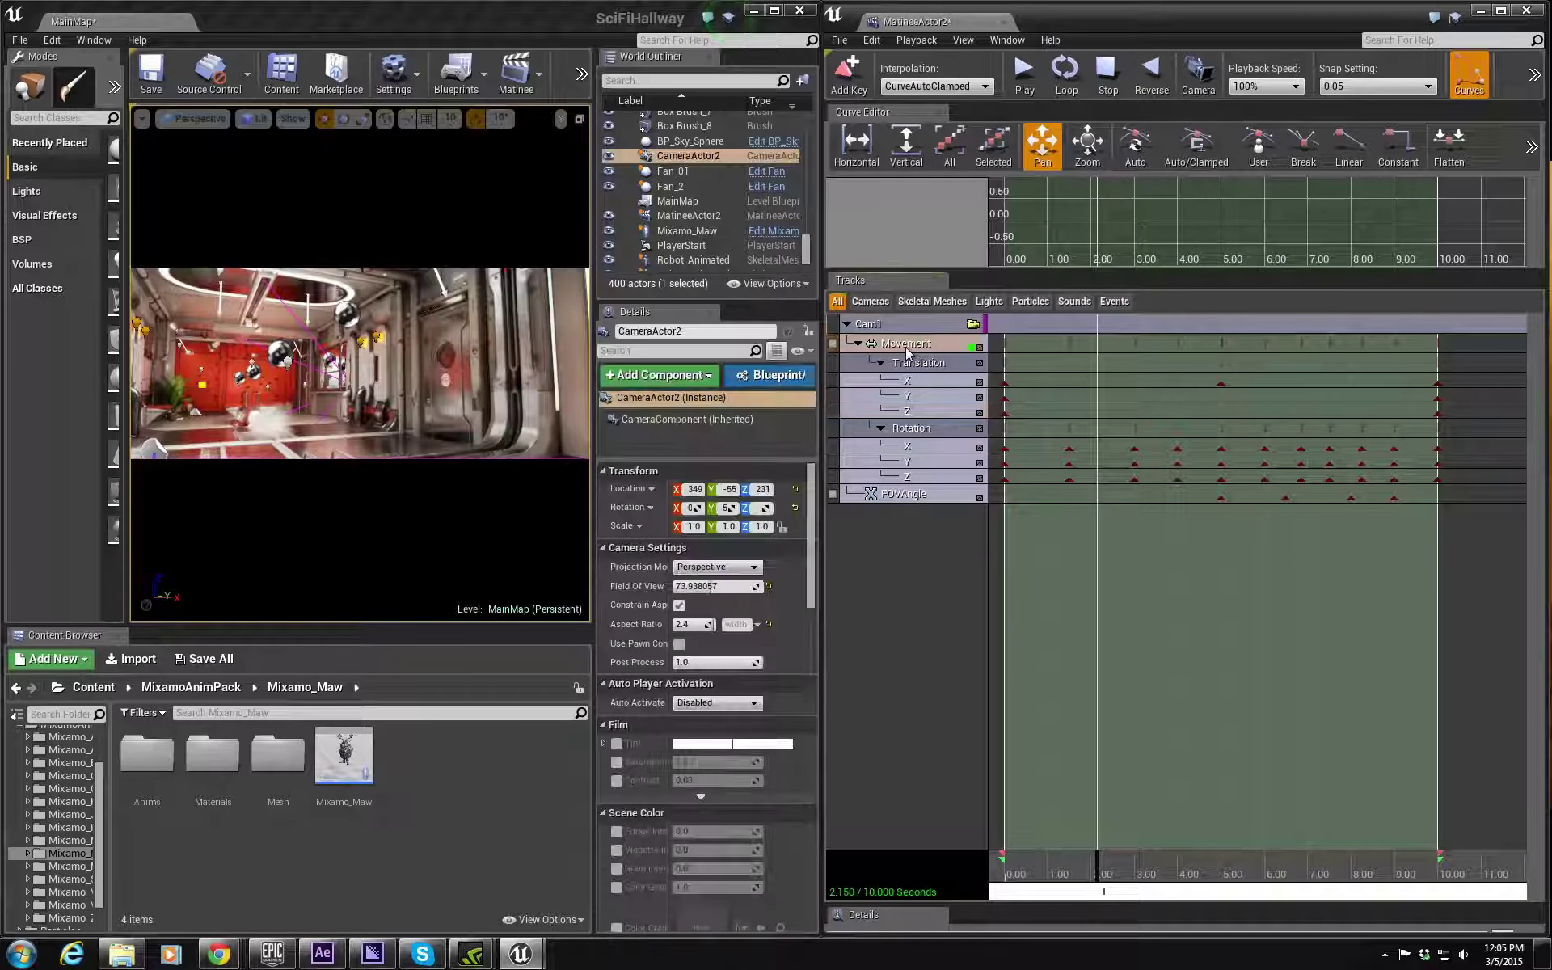
{"action": "left_click", "coordinate": [978, 348]}
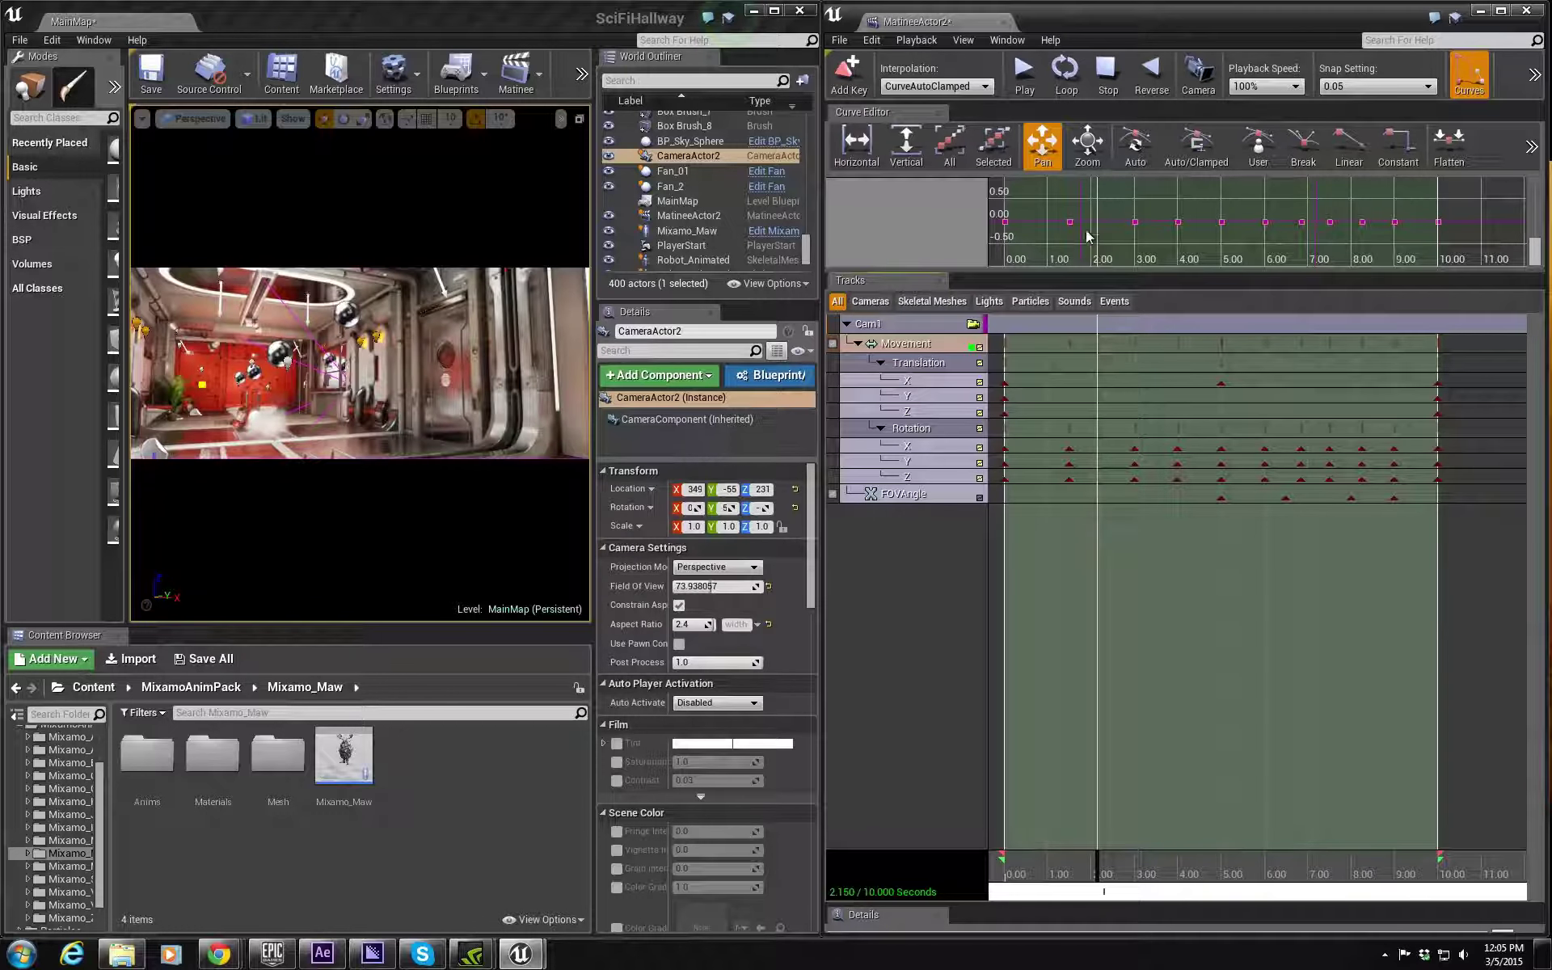
{"action": "left_click_drag", "start_coordinate": [1088, 273], "coordinate": [1088, 621]}
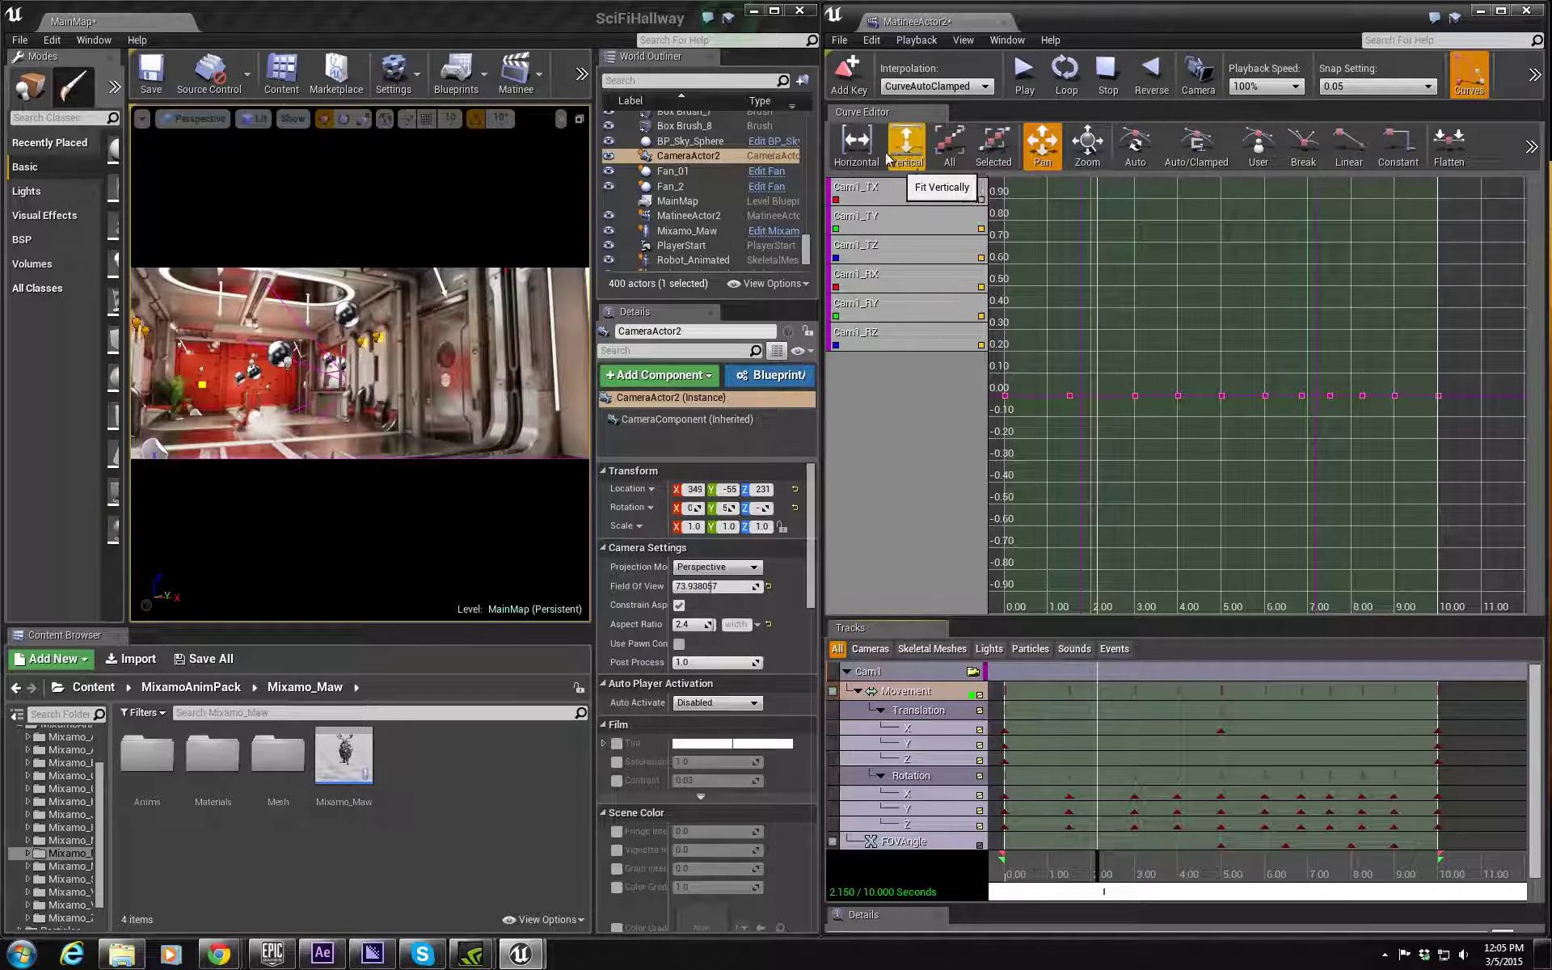
{"action": "left_click", "coordinate": [857, 144]}
{"action": "left_click", "coordinate": [904, 145]}
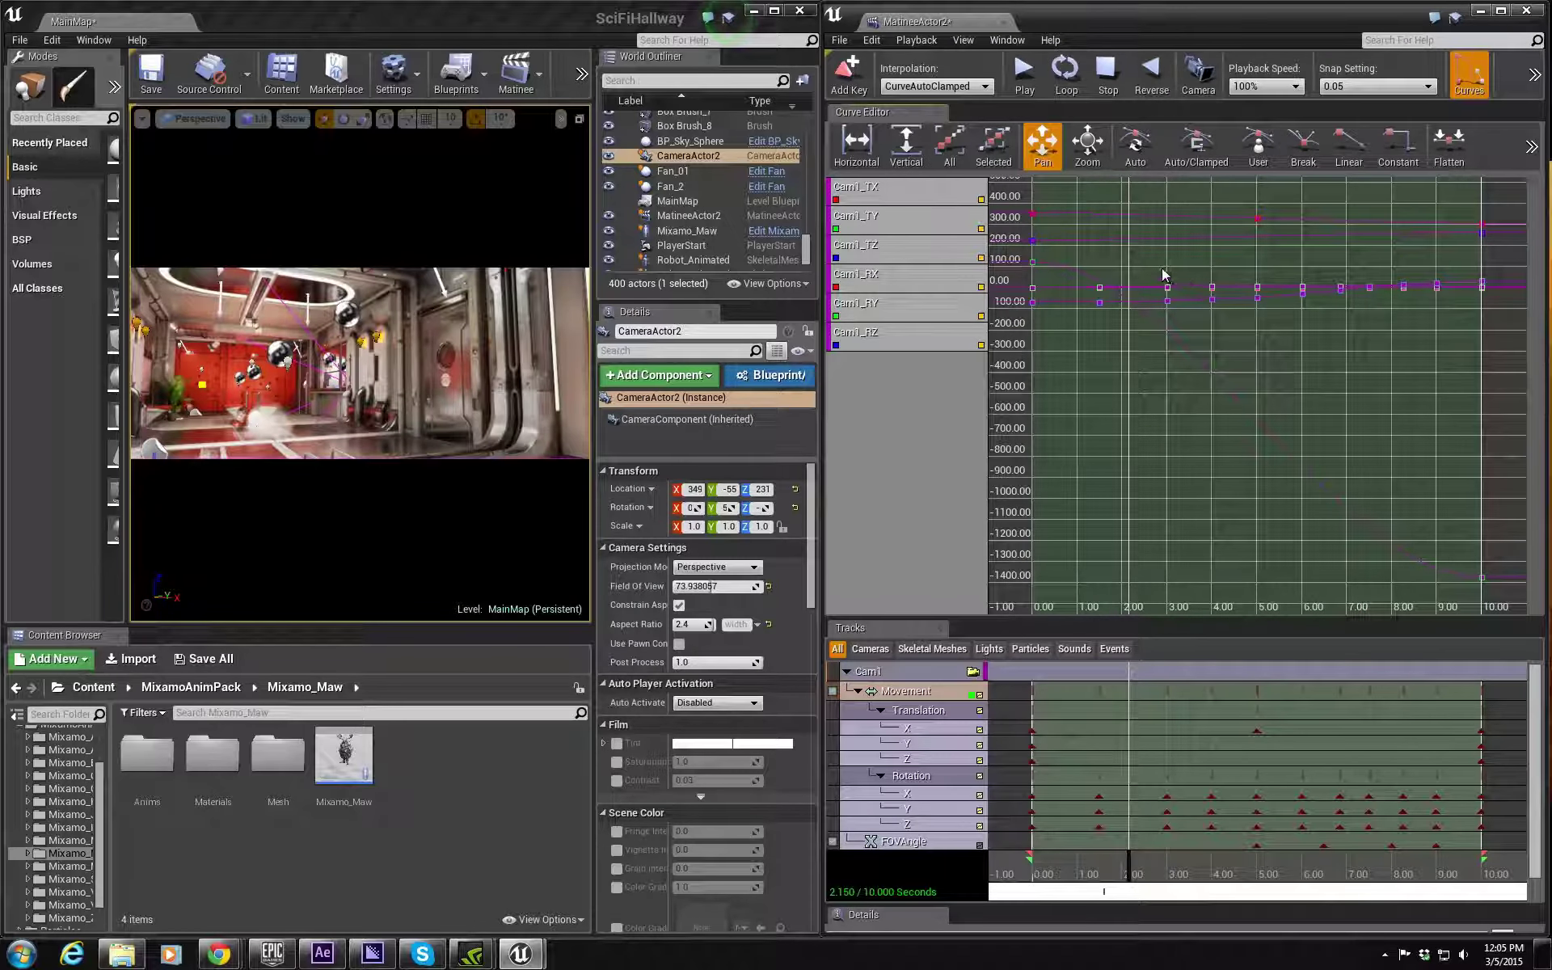
{"action": "left_click", "coordinate": [1100, 288]}
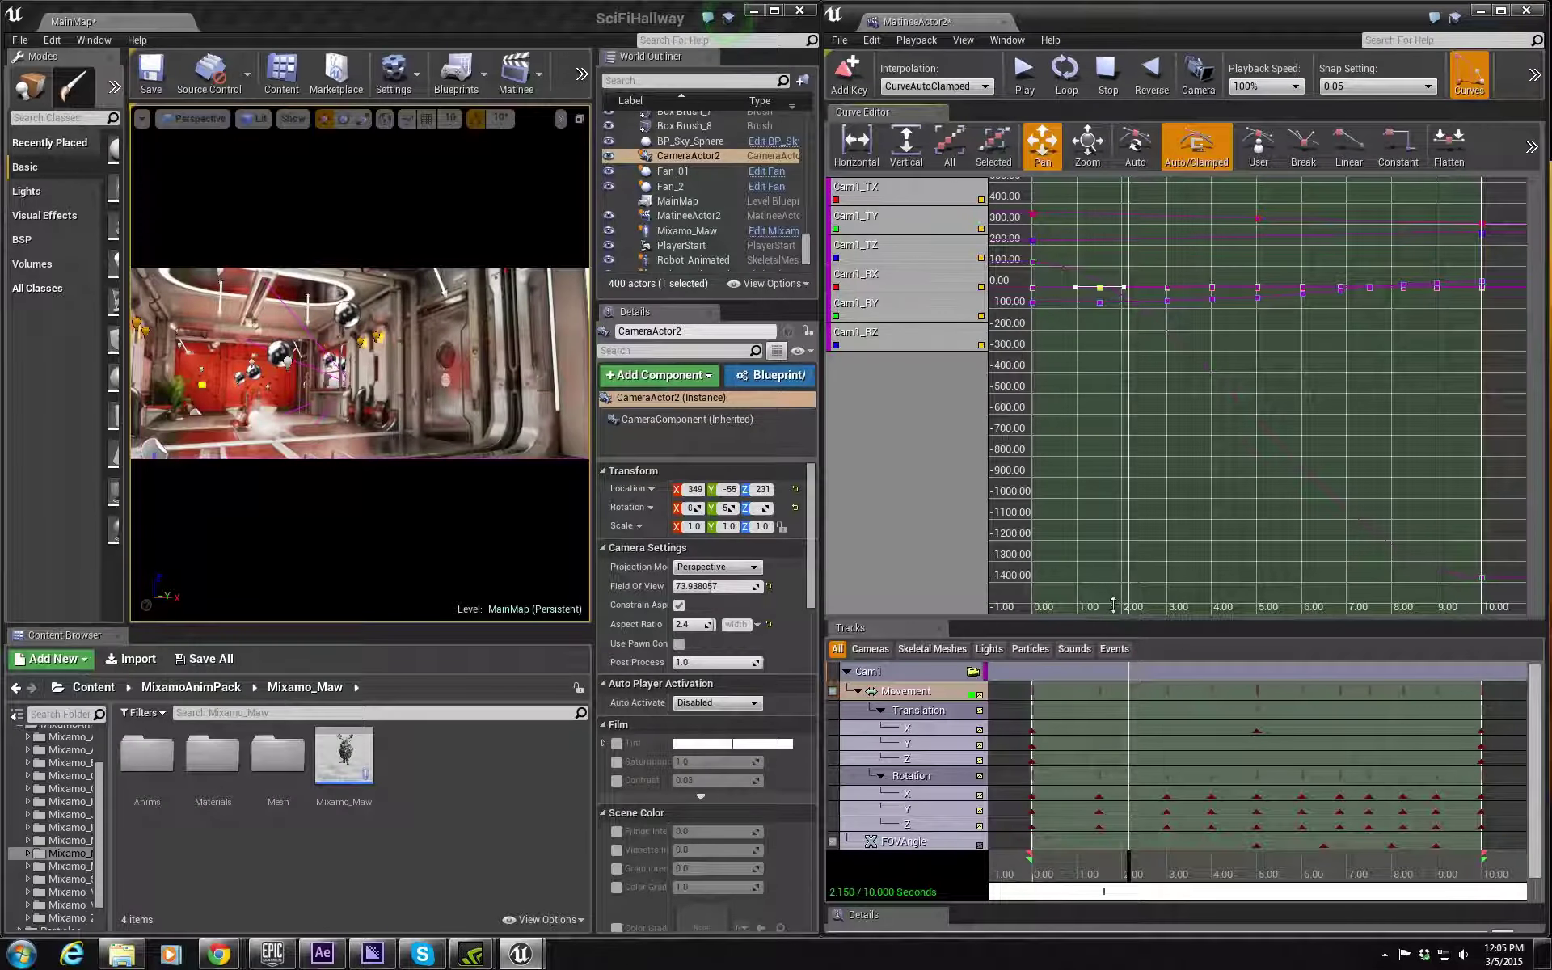
{"action": "left_click_drag", "start_coordinate": [1123, 614], "coordinate": [1123, 505]}
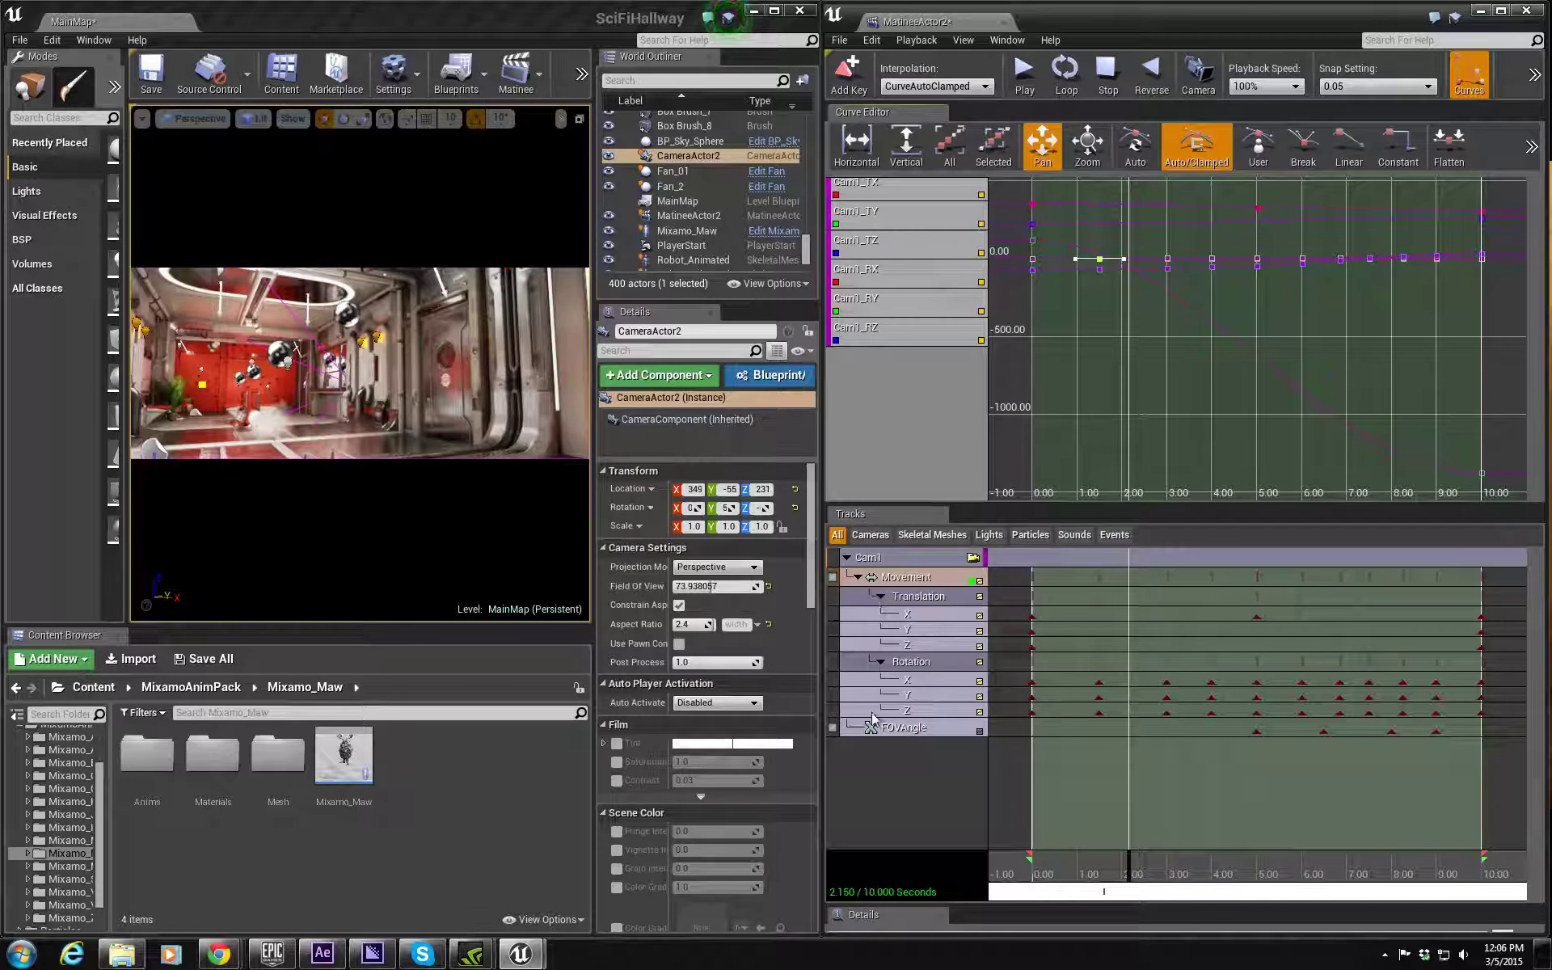
{"action": "right_click", "coordinate": [898, 764]}
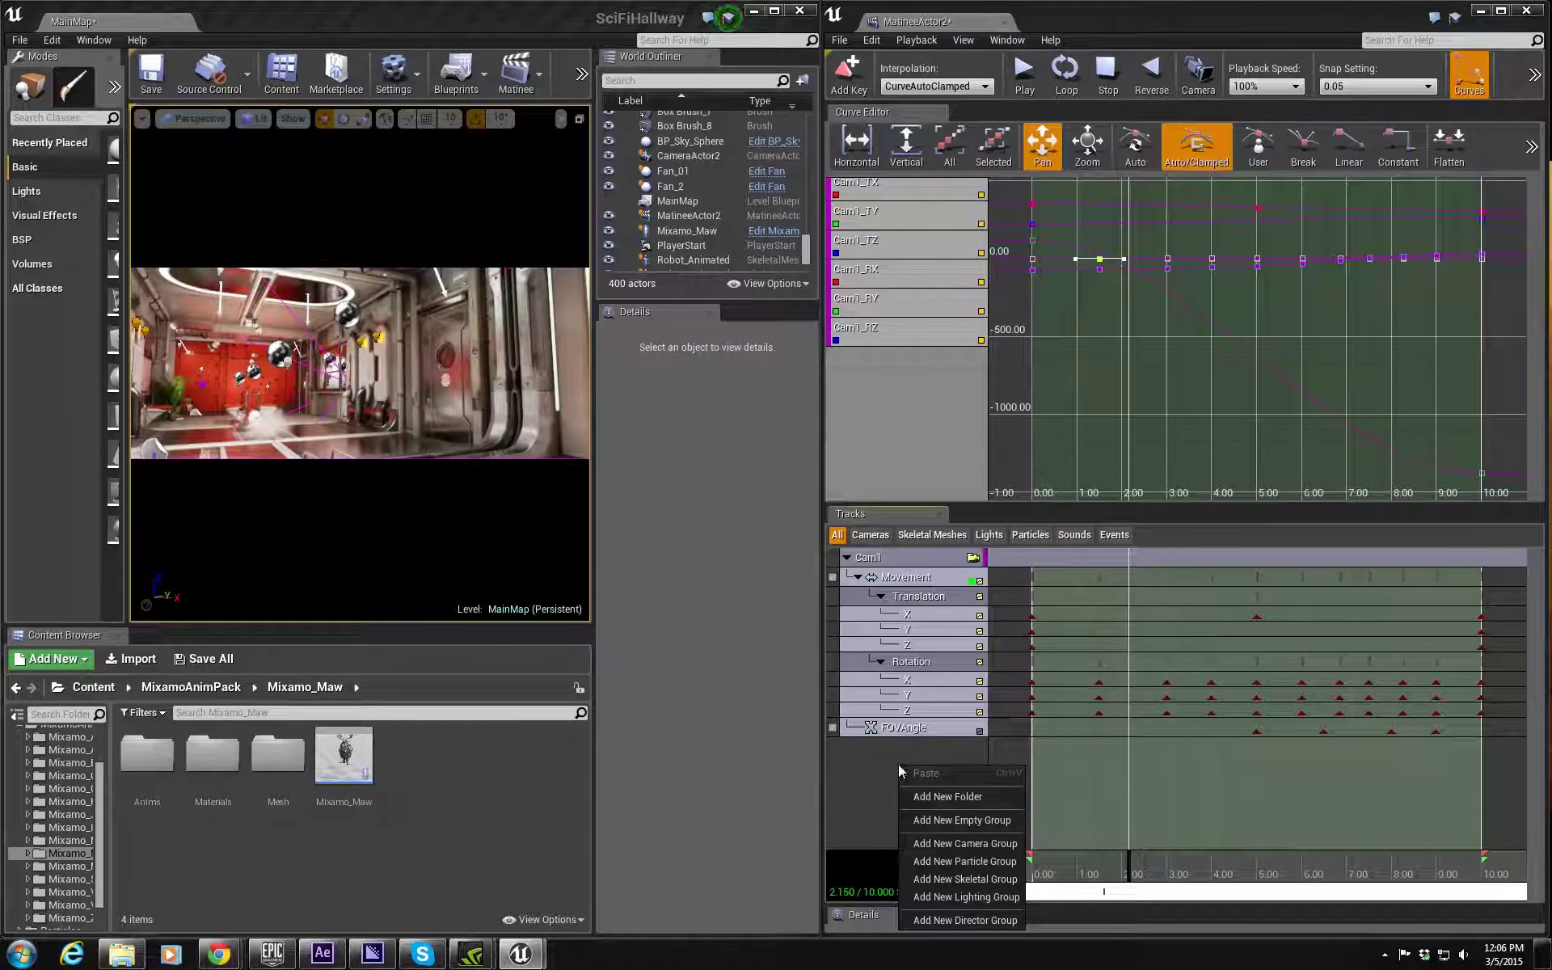
Step: Add a new Director Group, select its Director track, and rewind the cinematic to 0 s
{"action": "left_click", "coordinate": [976, 920]}
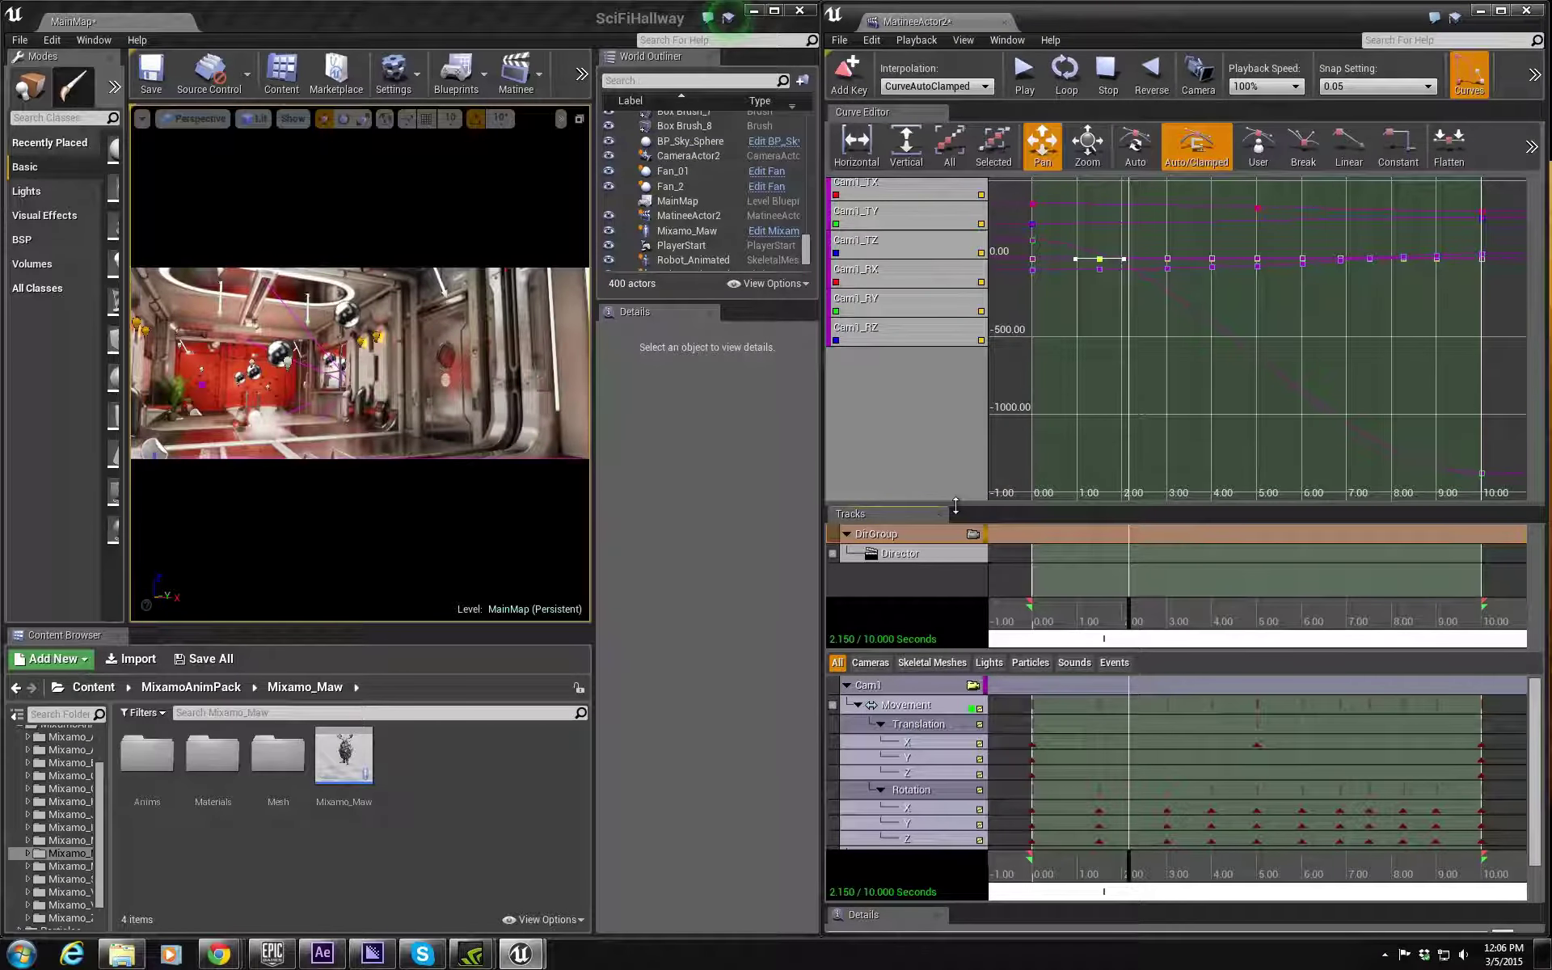
{"action": "left_click_drag", "start_coordinate": [955, 505], "coordinate": [962, 193]}
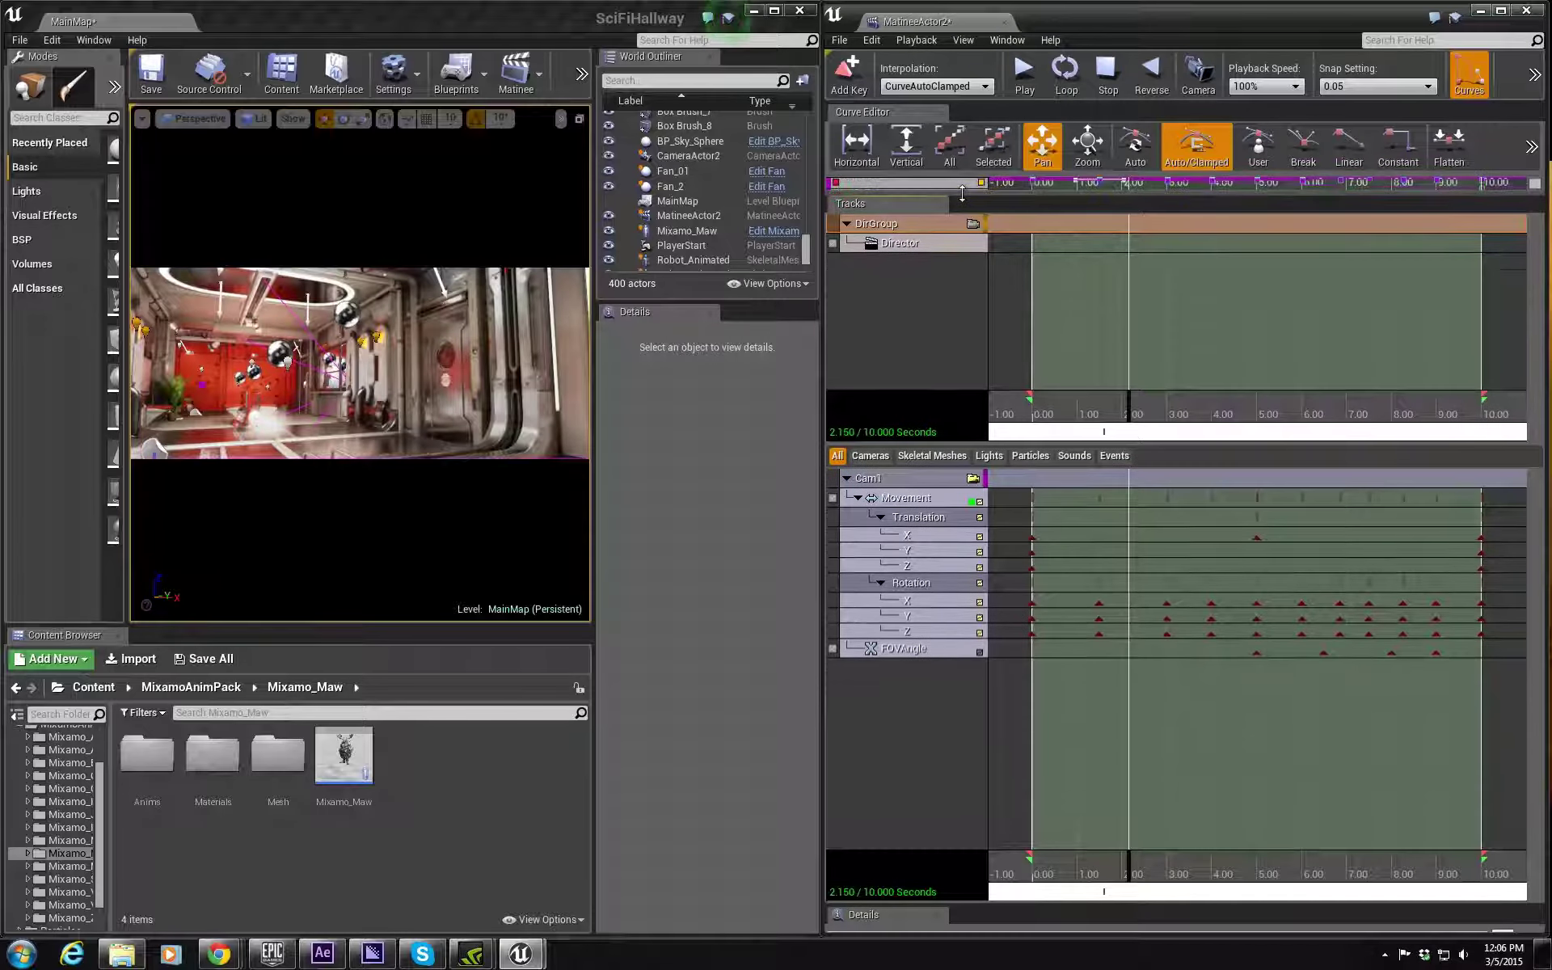
{"action": "left_click", "coordinate": [934, 241]}
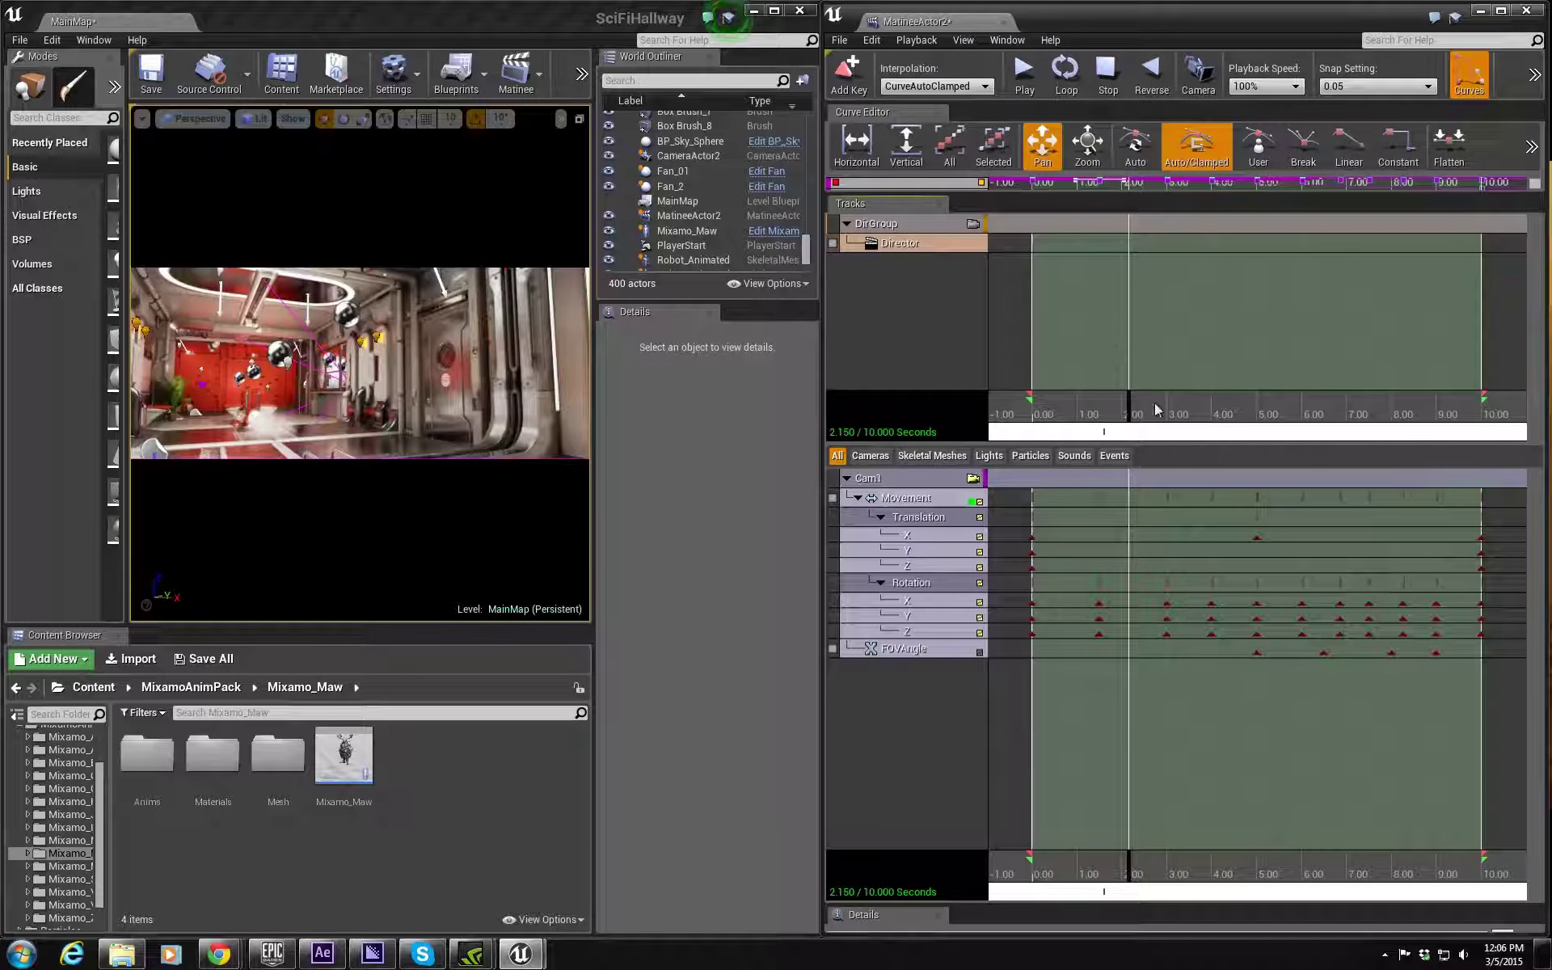
{"action": "left_click_drag", "start_coordinate": [1128, 409], "coordinate": [1020, 405]}
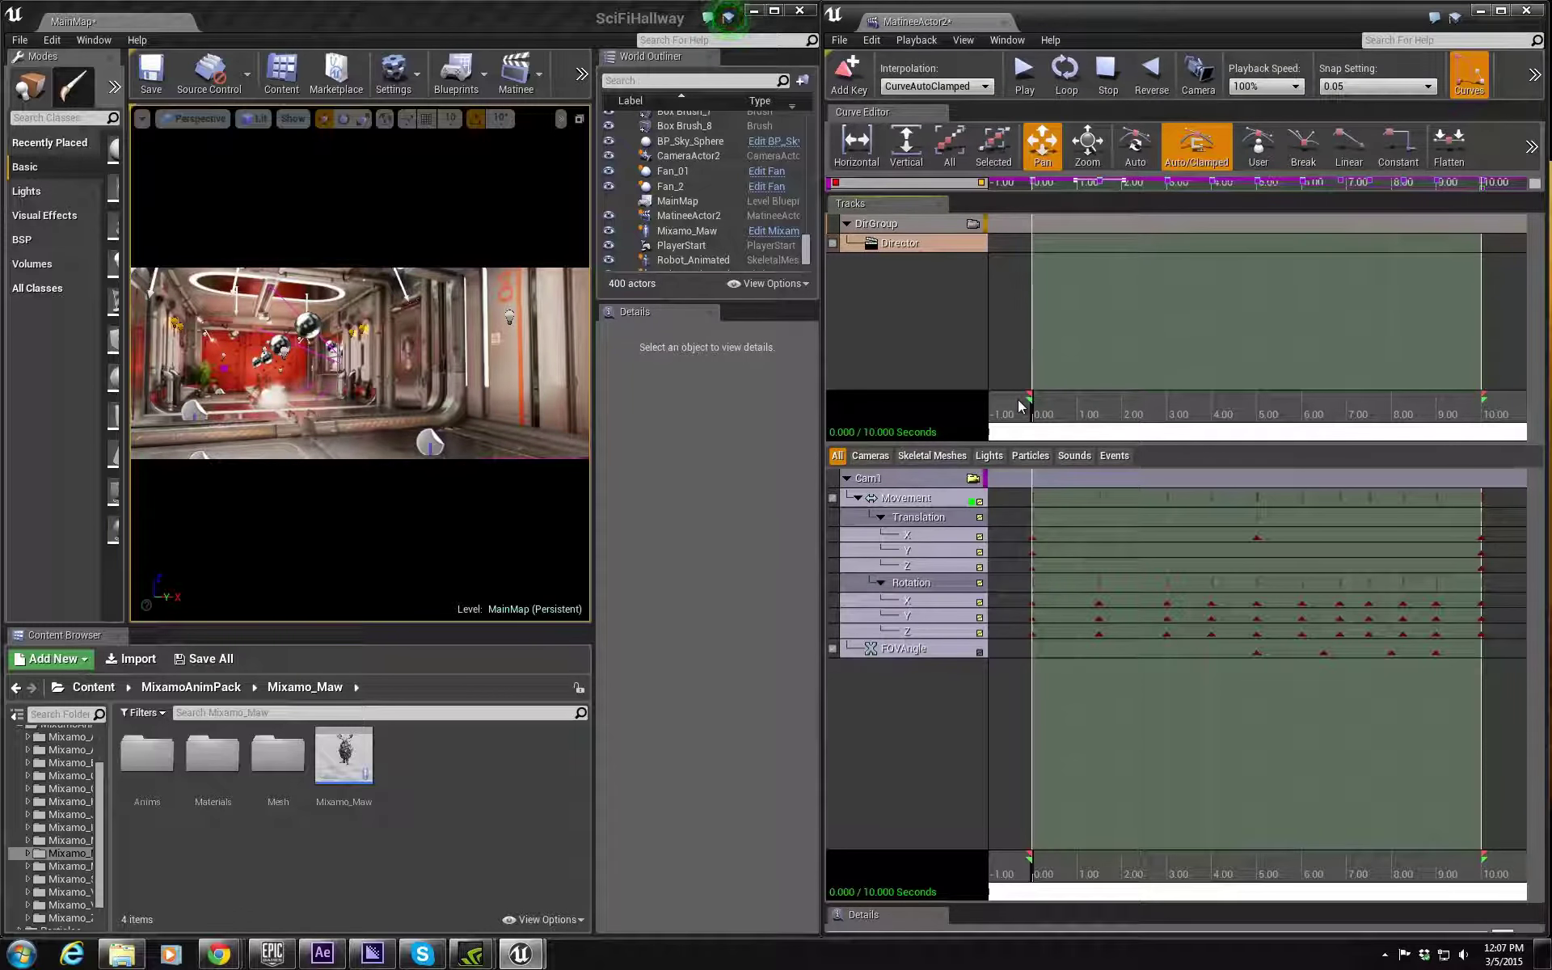
Step: Set snapping to 0.10 and add a Director track cut to Cam1 running 0–10 seconds
{"action": "left_click", "coordinate": [1333, 86]}
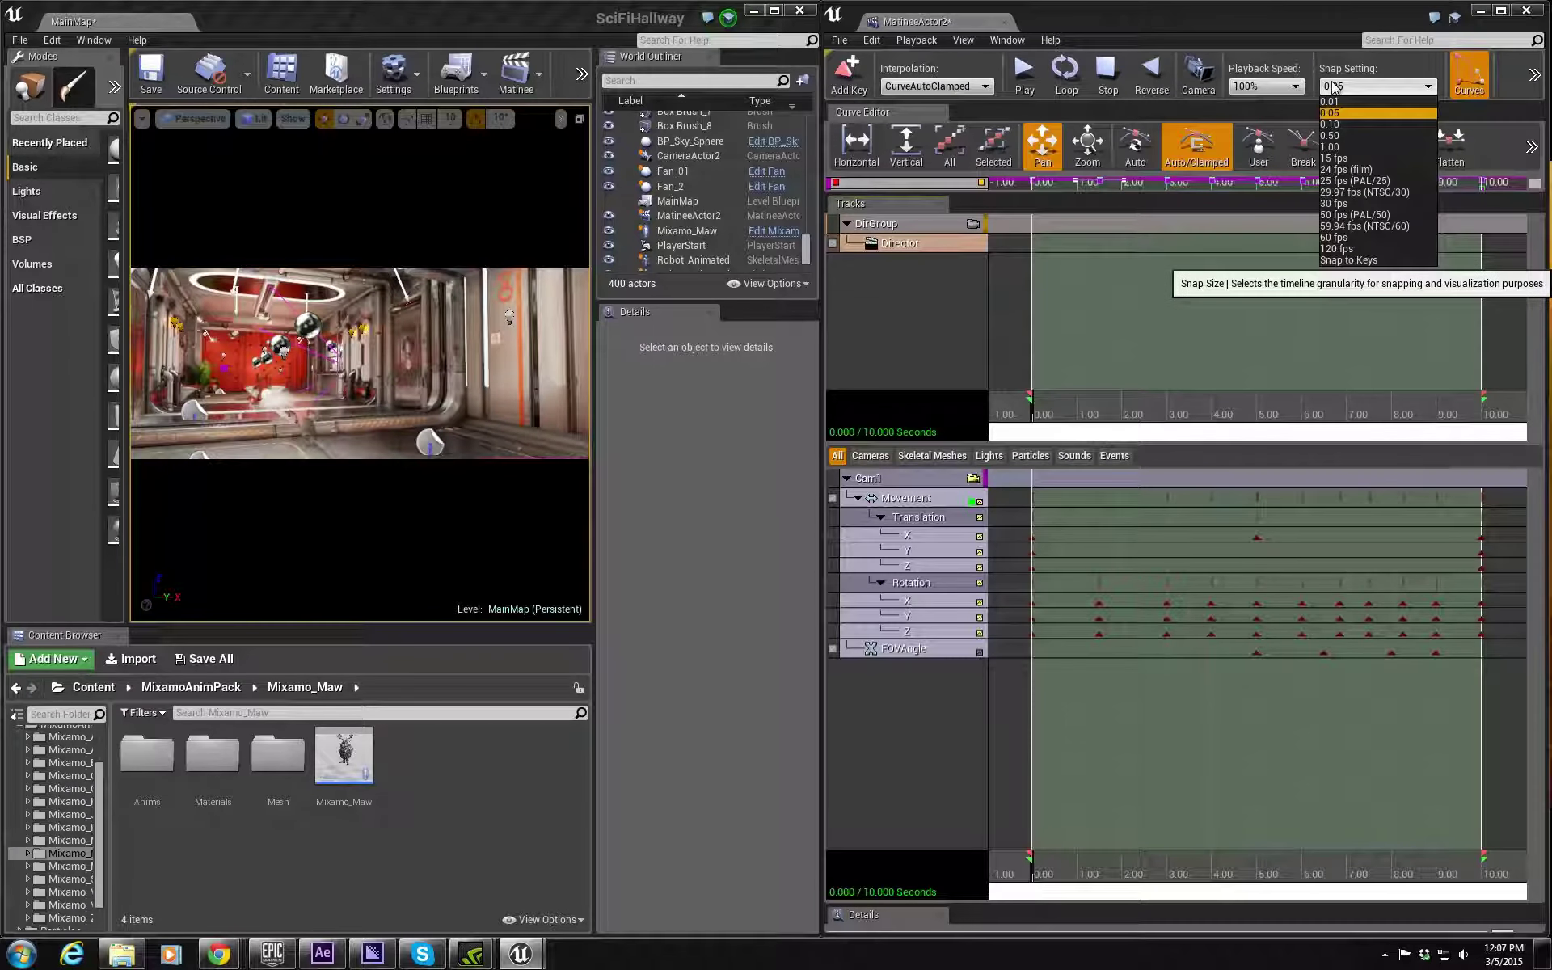
{"action": "left_click", "coordinate": [1345, 123]}
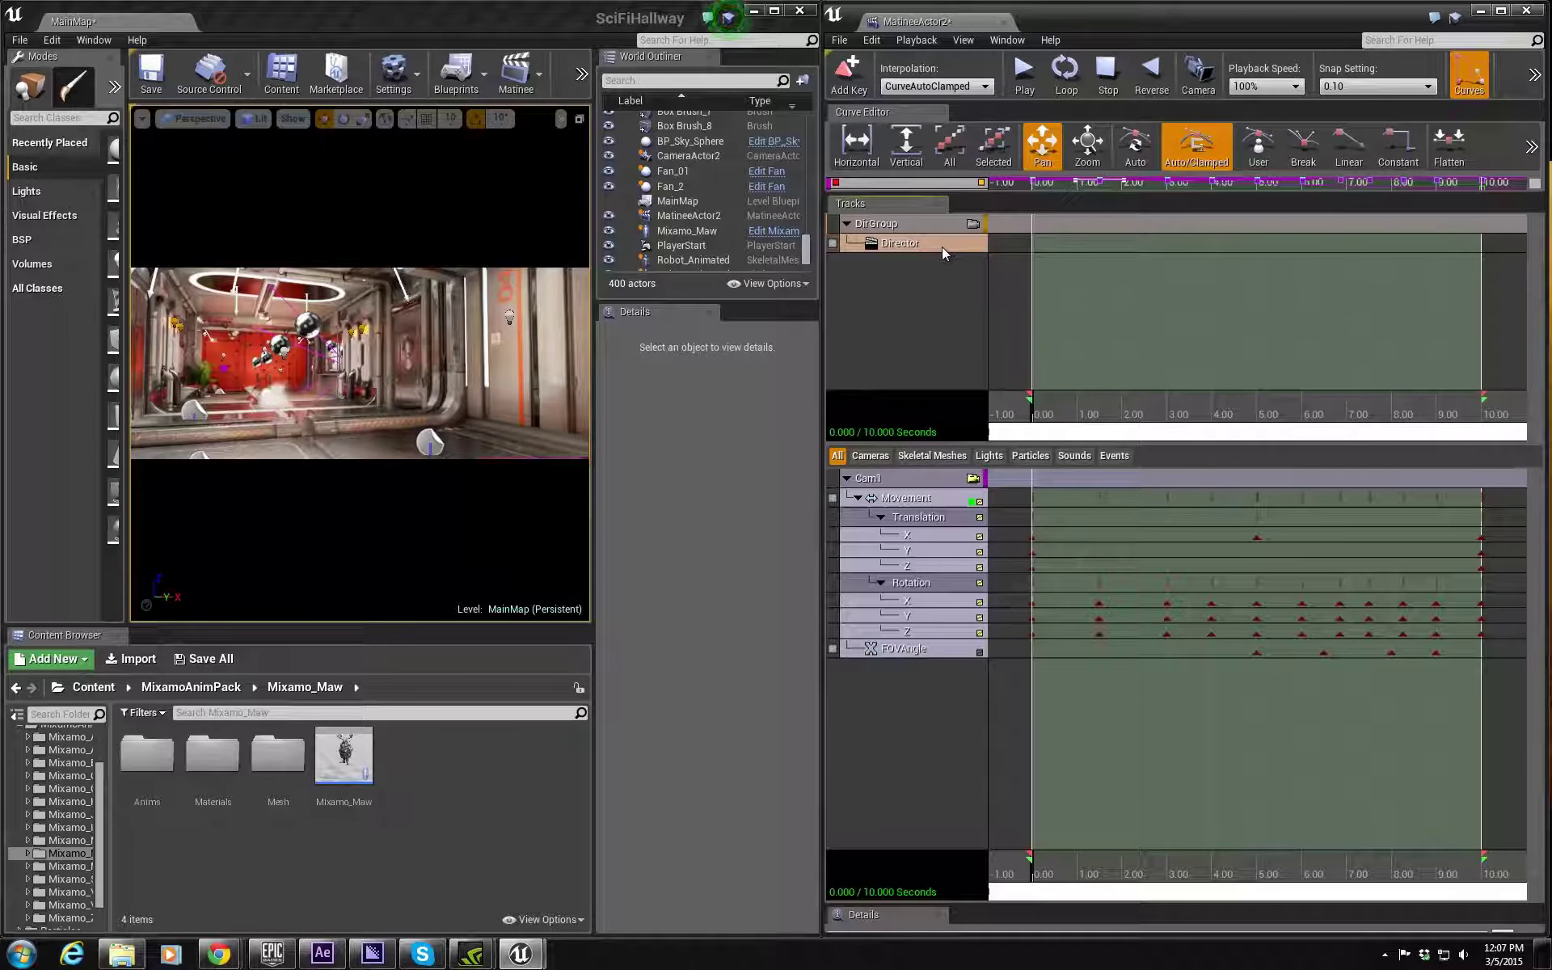
{"action": "left_click", "coordinate": [858, 91]}
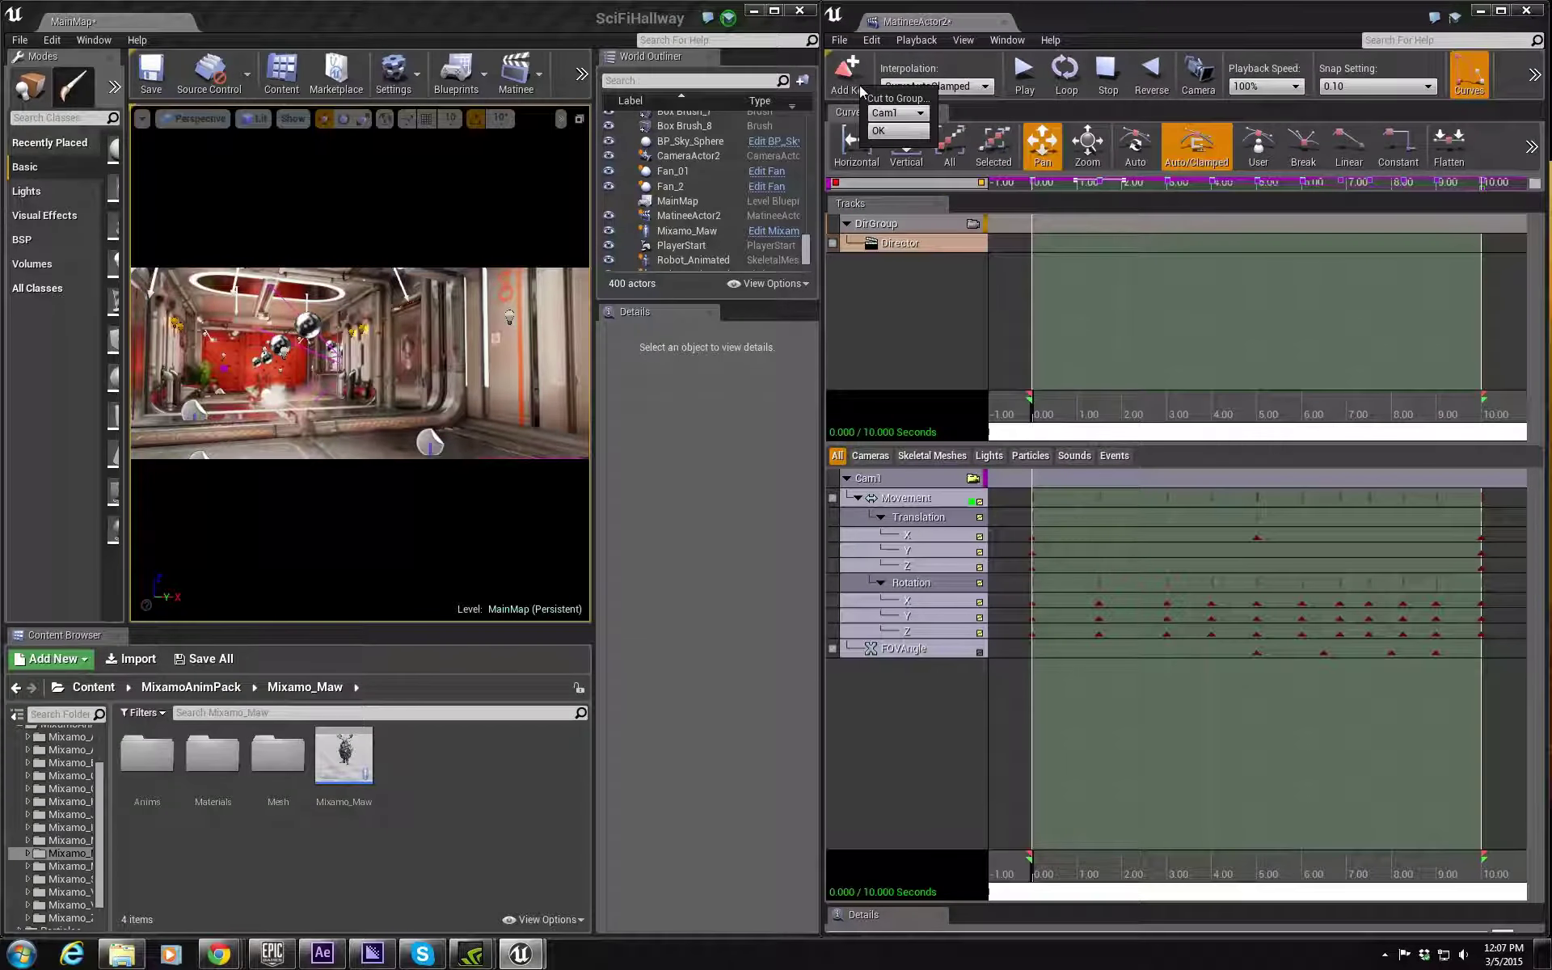
{"action": "left_click", "coordinate": [905, 115]}
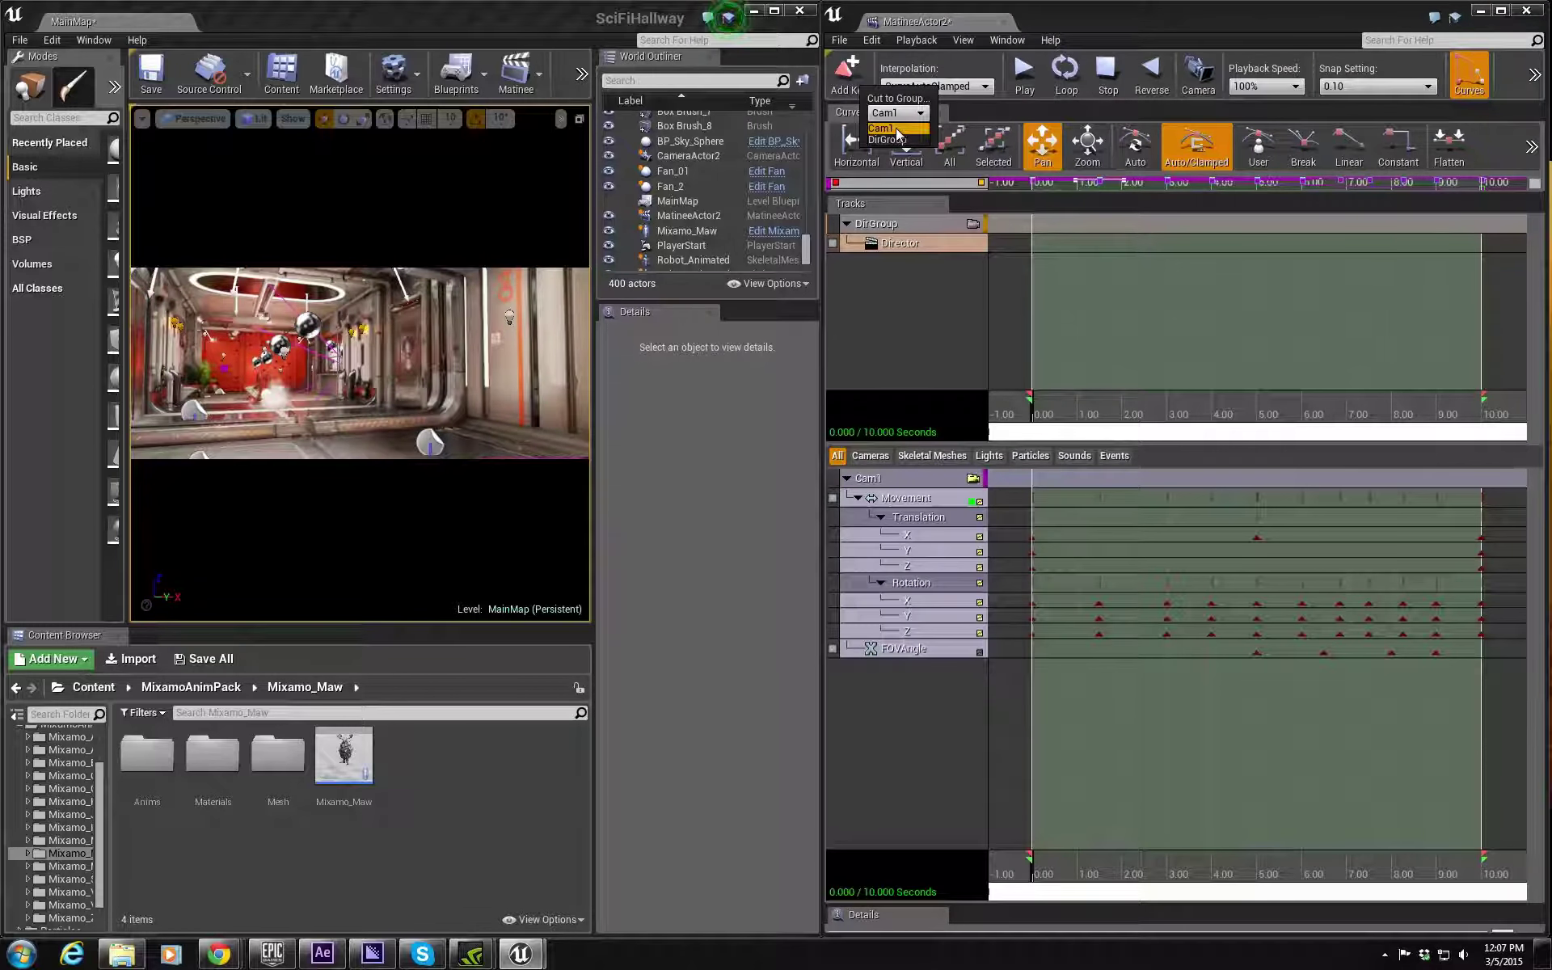
{"action": "left_click", "coordinate": [896, 127]}
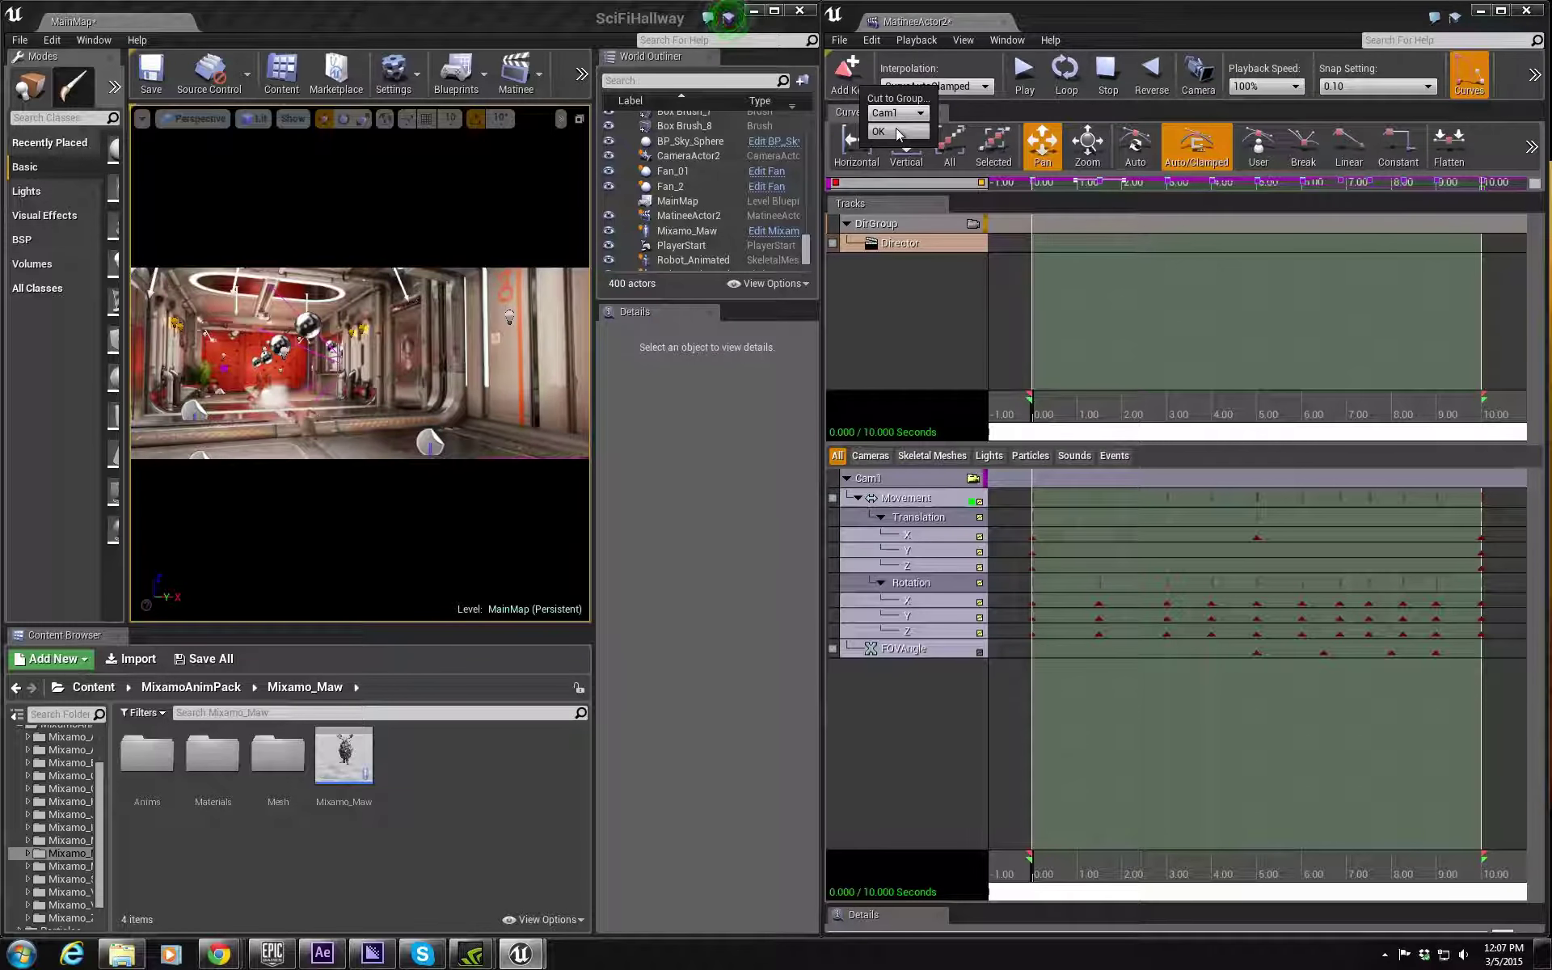
{"action": "left_click", "coordinate": [881, 130]}
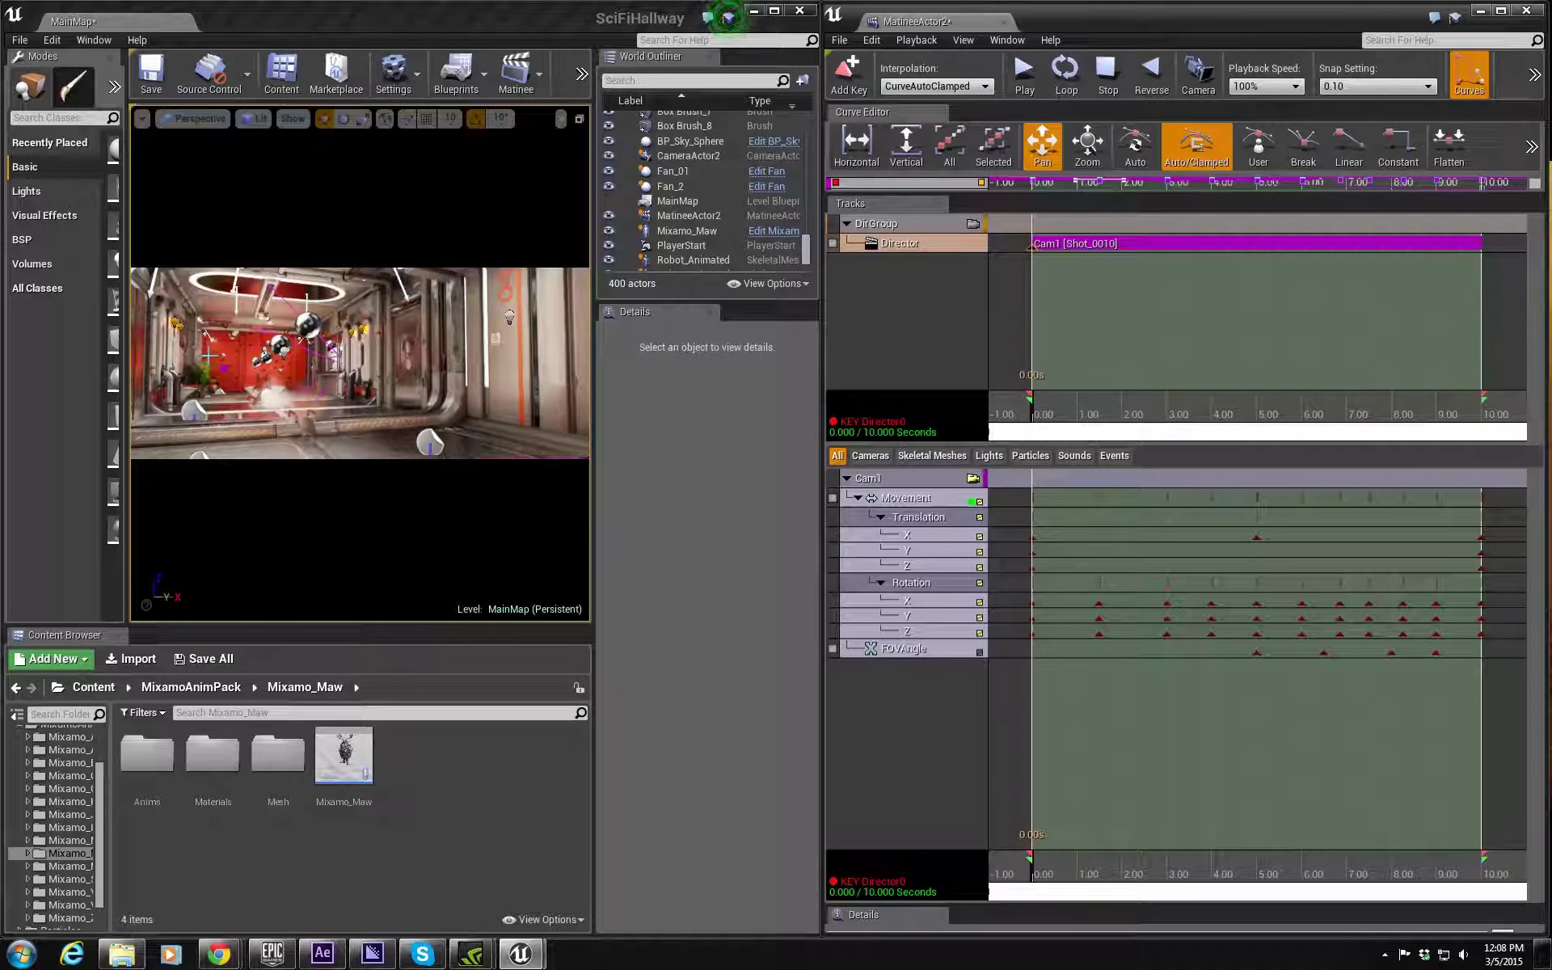
{"action": "left_click", "coordinate": [551, 21]}
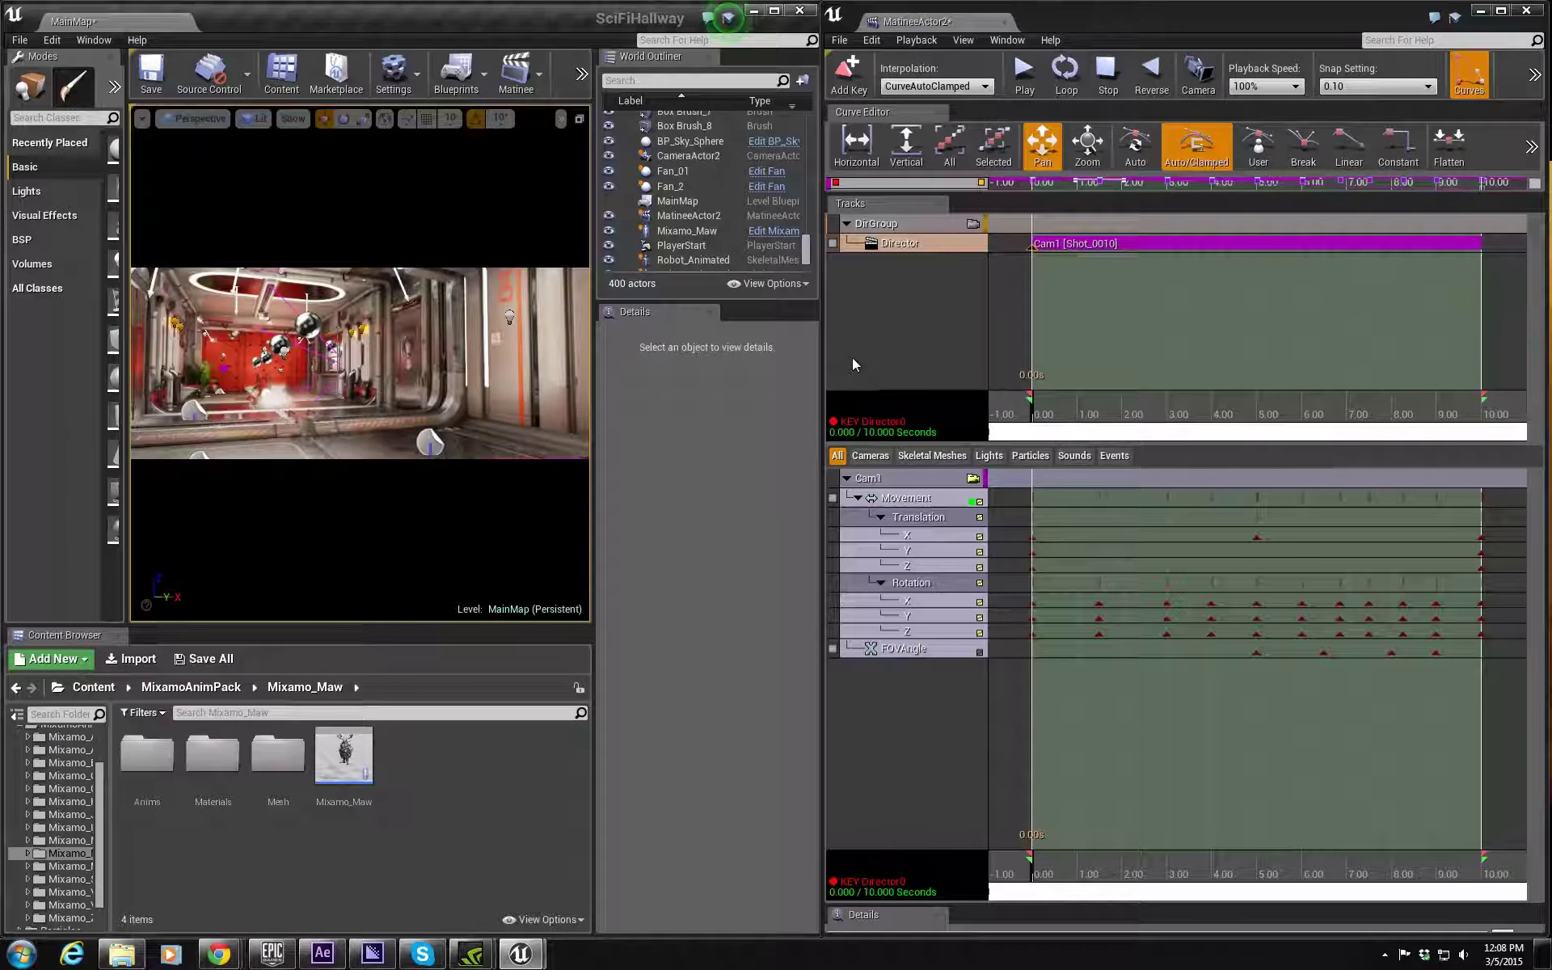
Step: Move Matinee aside, maximize the level editor, and test-play the level, letting Matinee close
{"action": "mouse_move", "coordinate": [818, 355]}
{"action": "left_mouse_down"}
{"action": "mouse_move", "coordinate": [969, 343]}
{"action": "mouse_move", "coordinate": [821, 343]}
{"action": "left_mouse_up"}
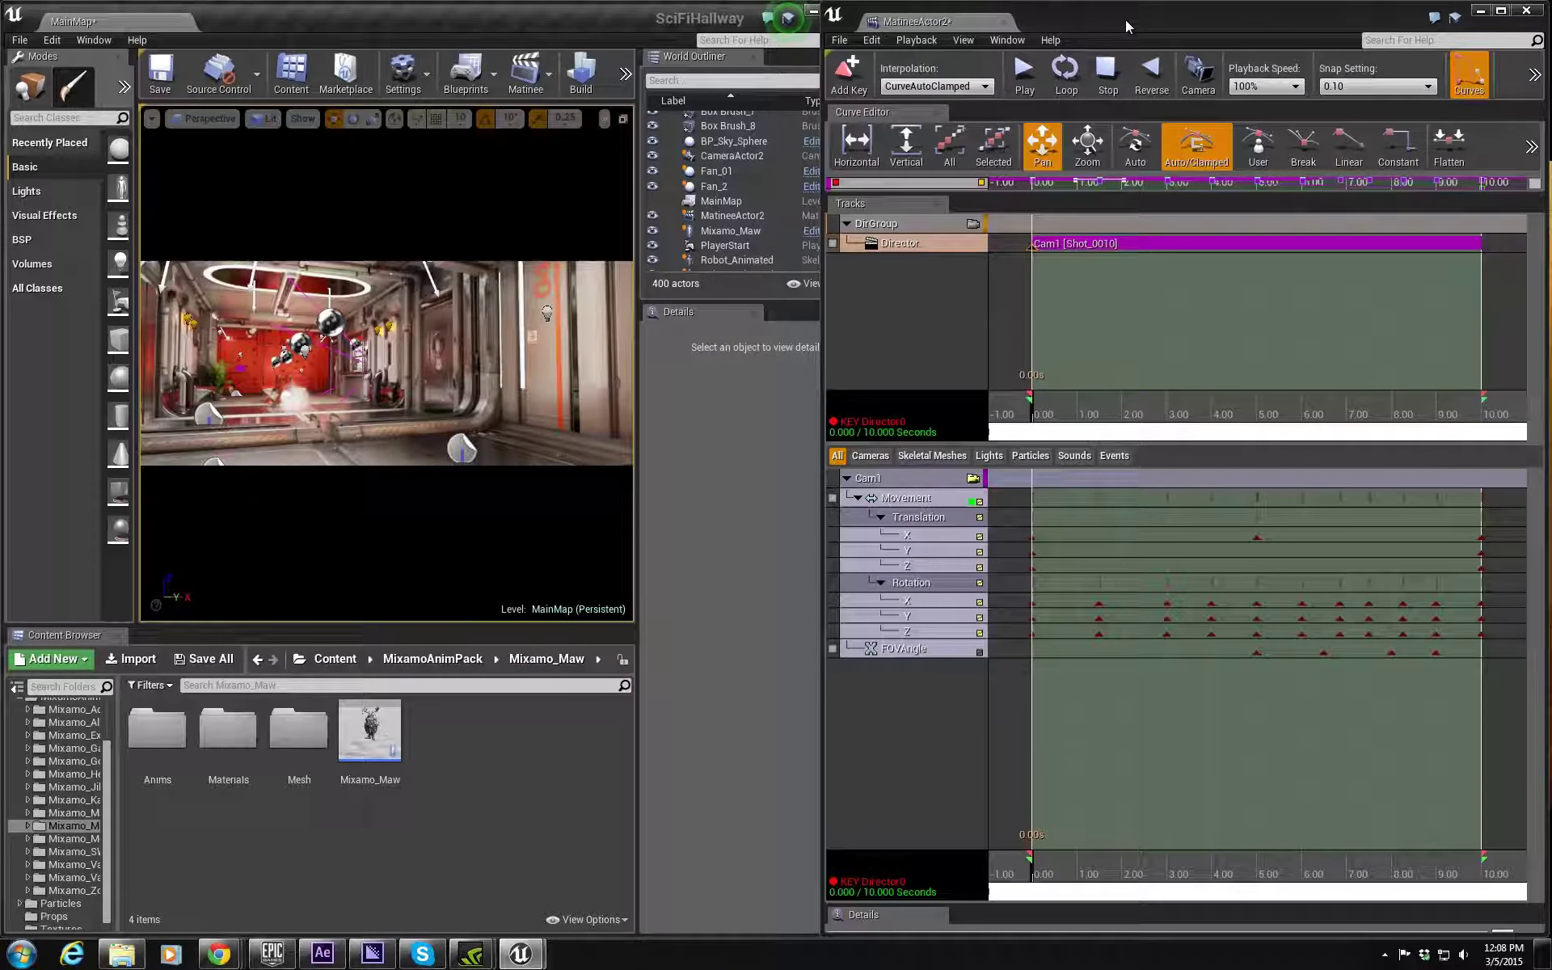
{"action": "left_click_drag", "start_coordinate": [1125, 20], "coordinate": [1550, 33]}
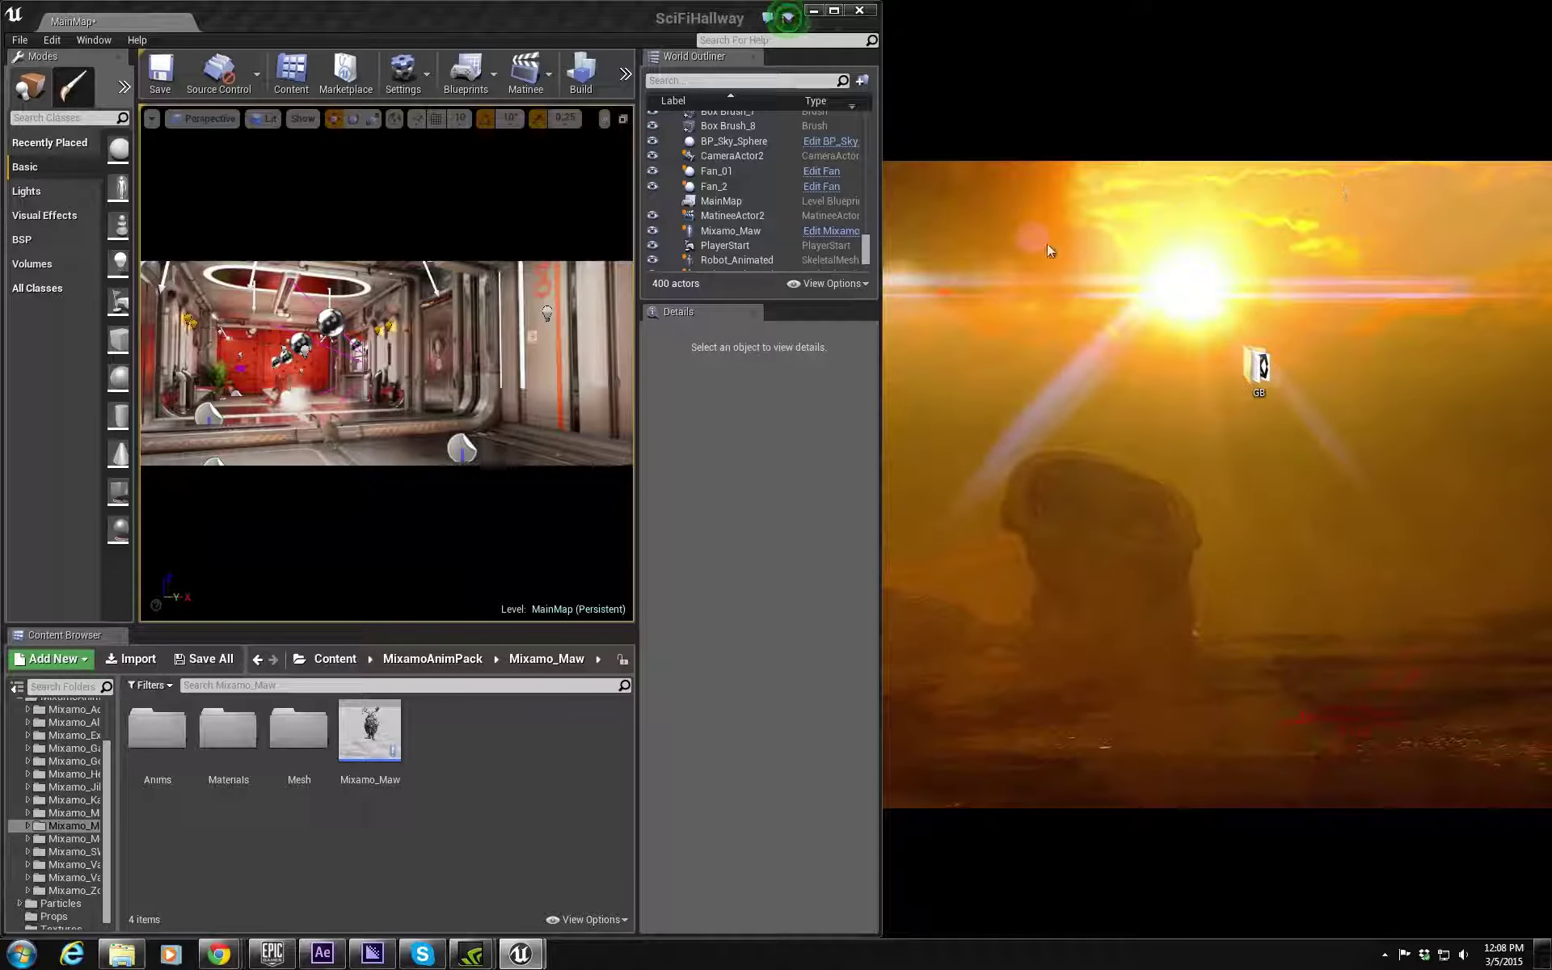
{"action": "double_click", "coordinate": [804, 17]}
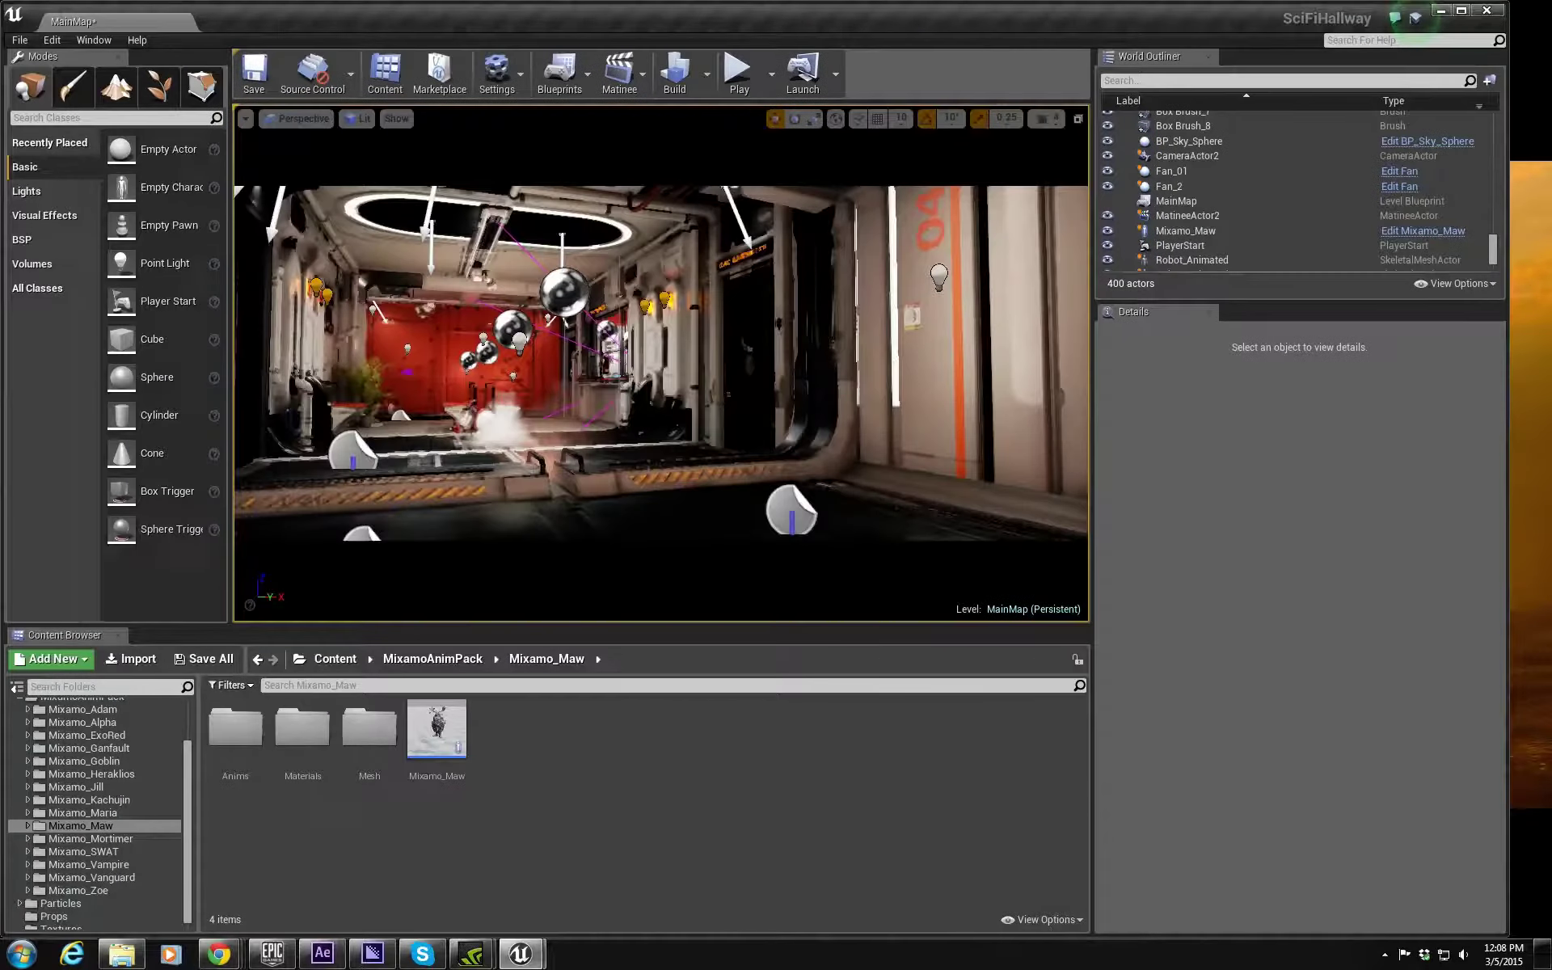
{"action": "left_click_drag", "start_coordinate": [1551, 382], "coordinate": [1550, 381]}
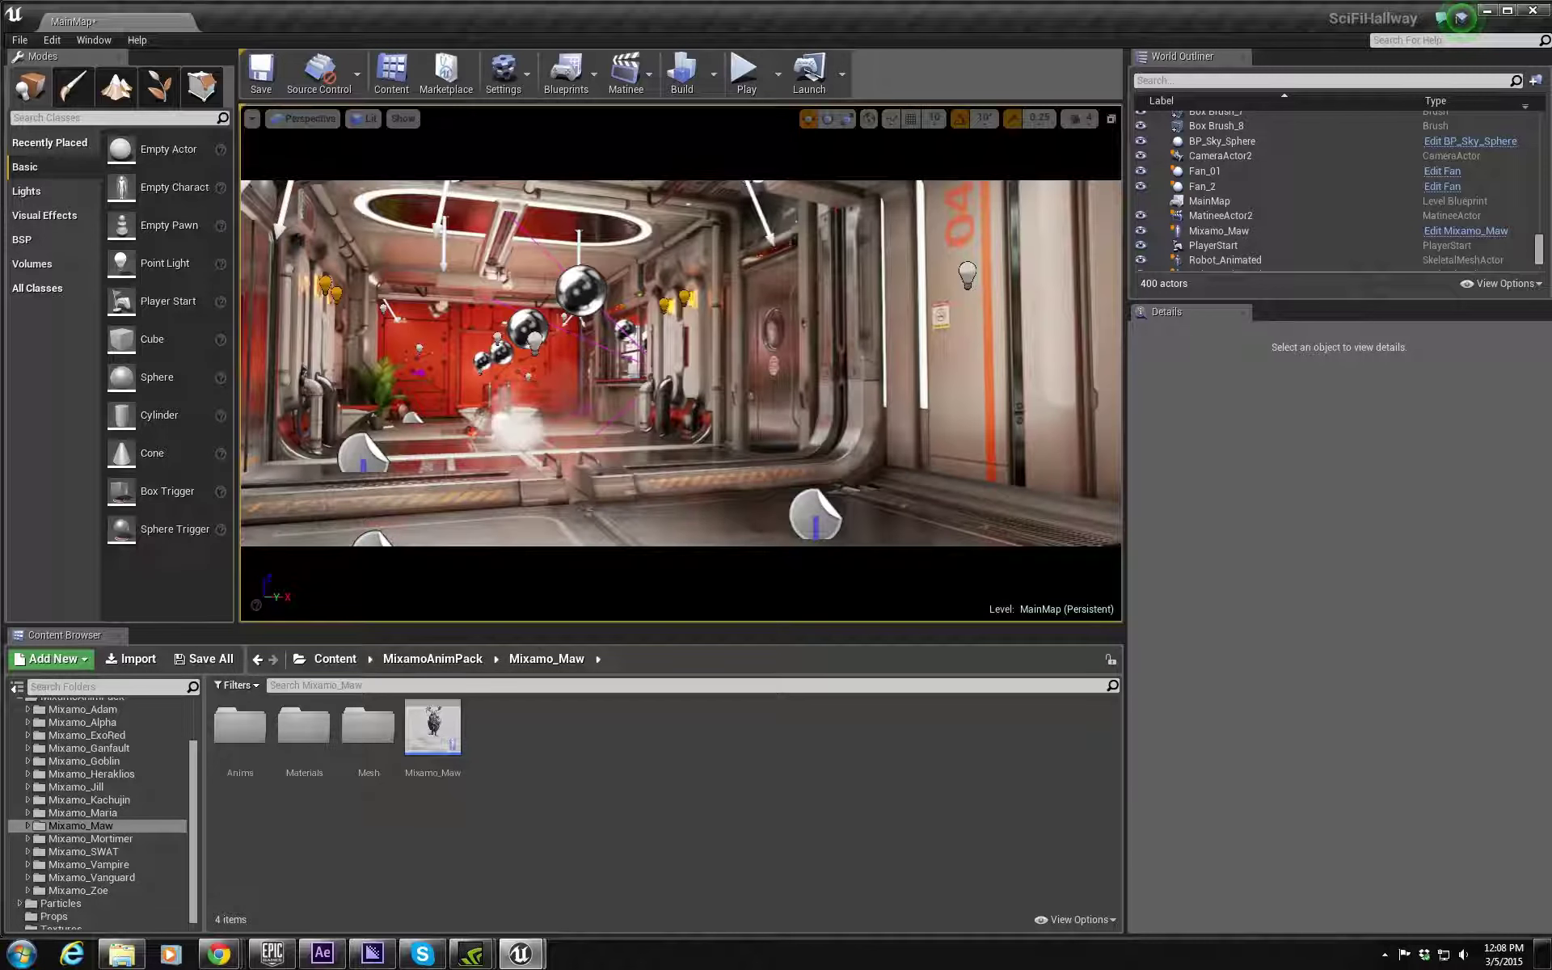
{"action": "left_click", "coordinate": [759, 77]}
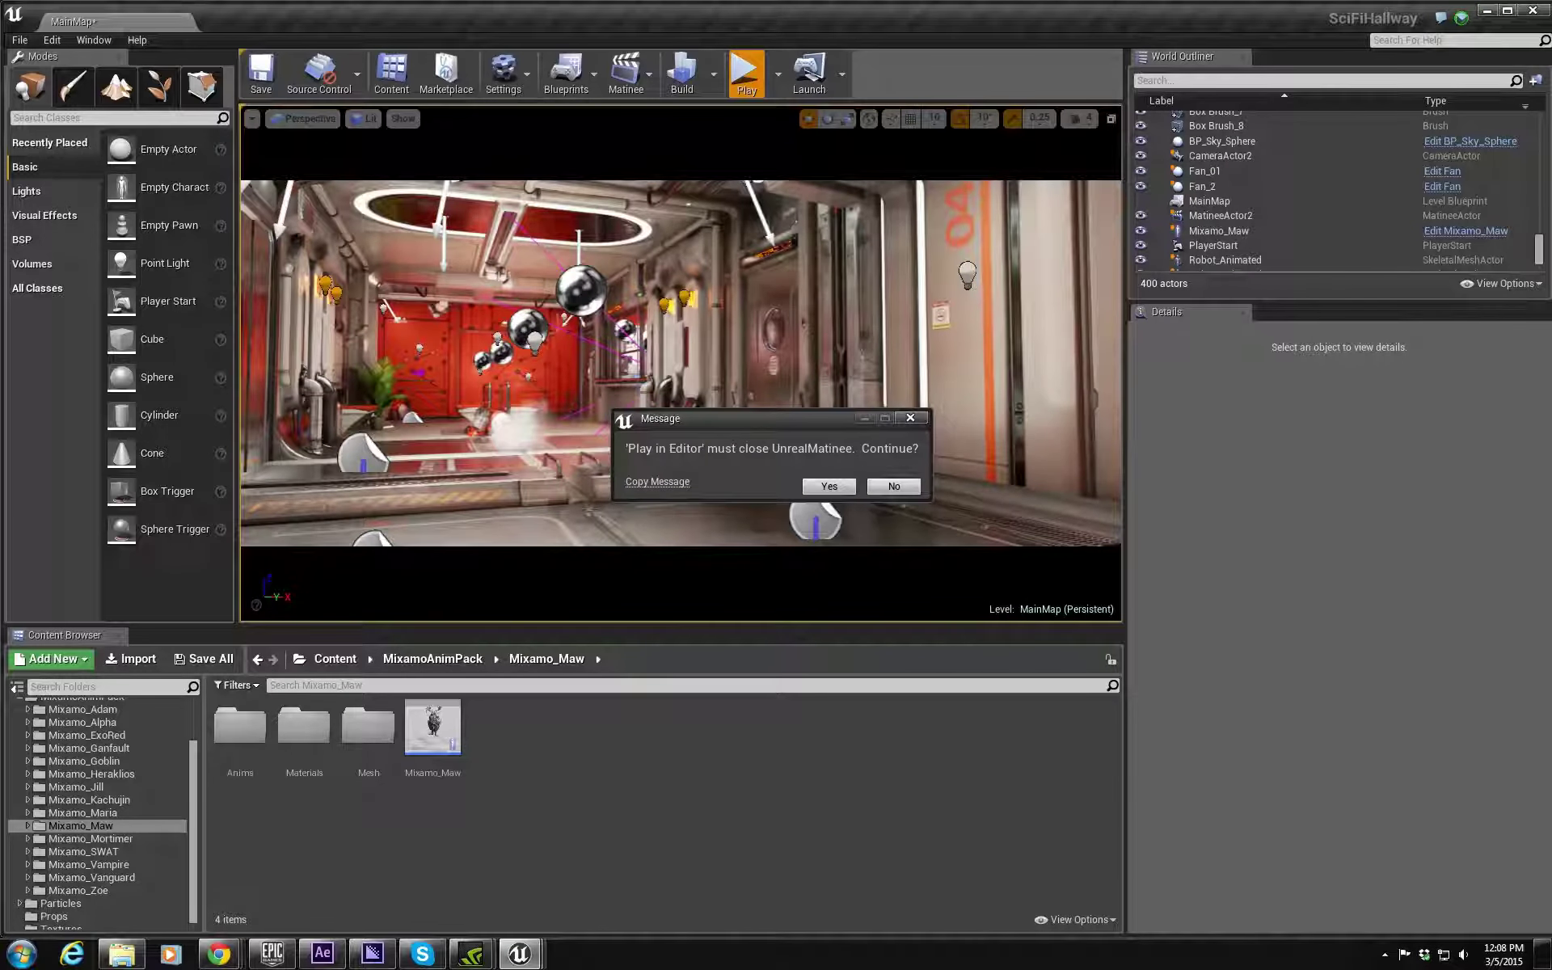
{"action": "left_click", "coordinate": [828, 486]}
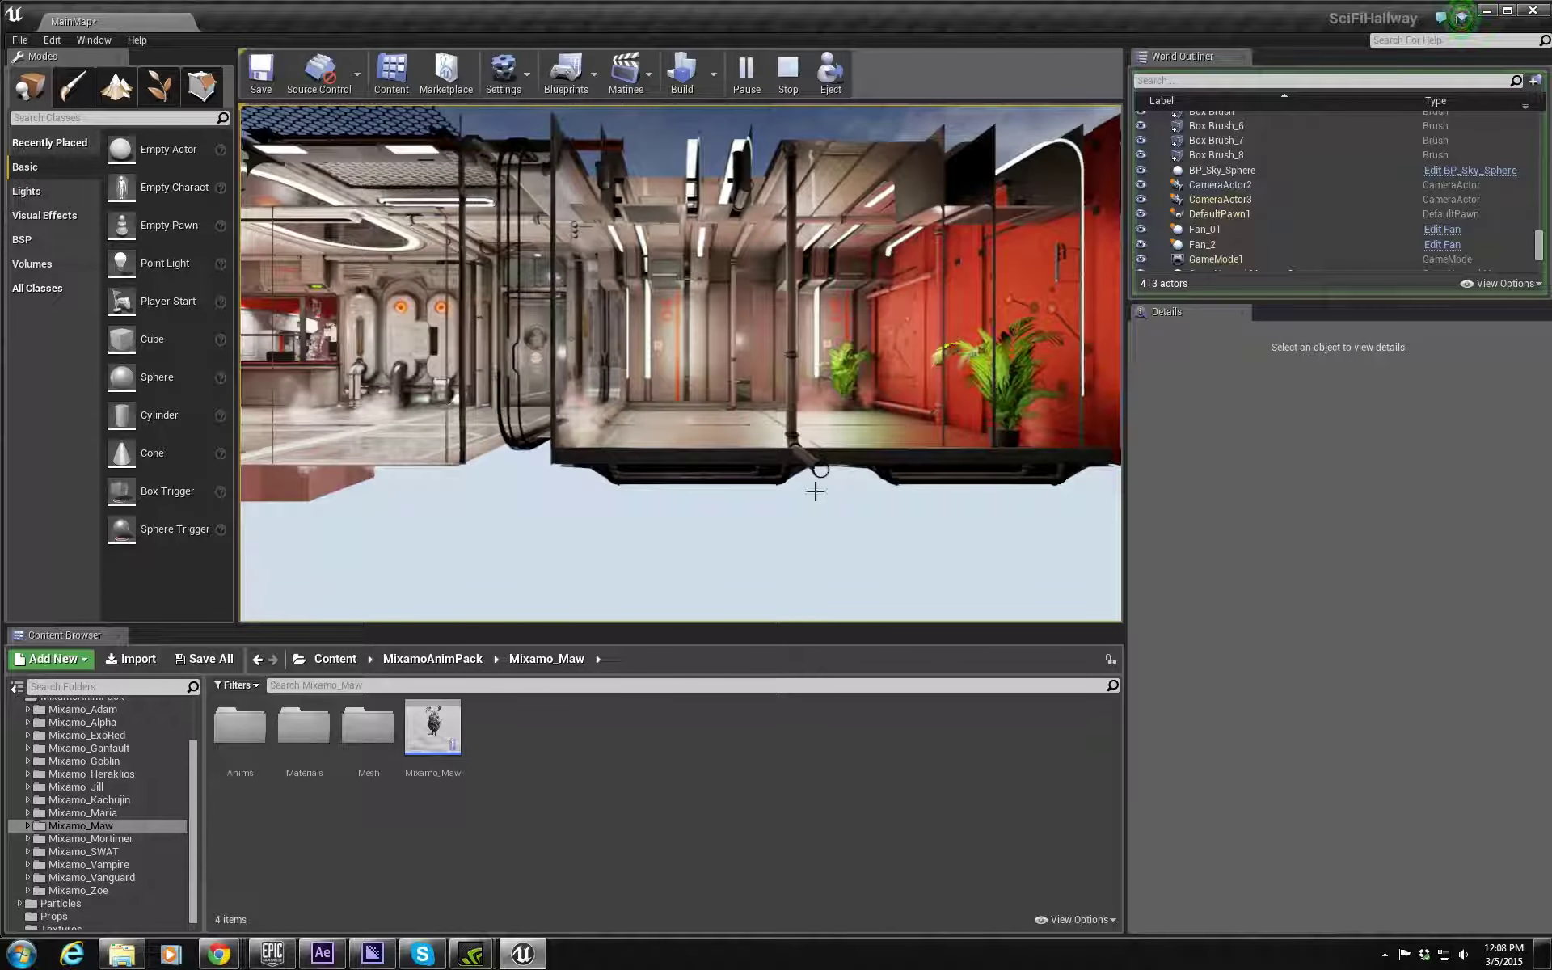
{"action": "key", "text": "Escape"}
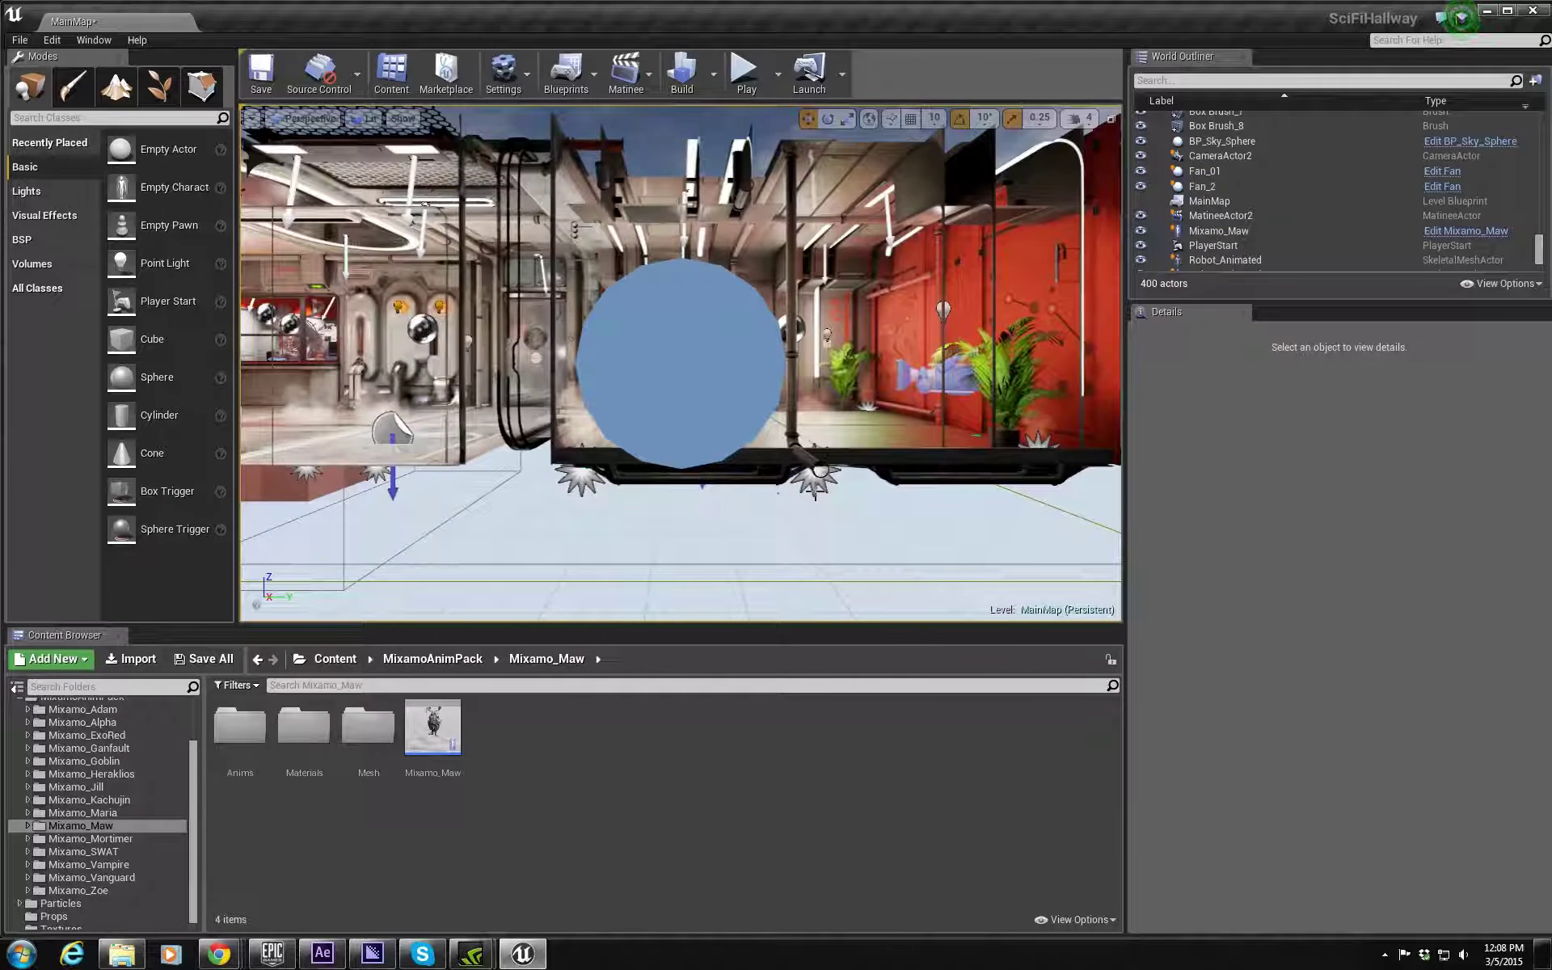
Step: Look down the hallway in the viewport and open the MainMap Level Blueprint
{"action": "left_click_drag", "start_coordinate": [788, 471], "coordinate": [751, 416]}
{"action": "mouse_move", "coordinate": [868, 339]}
{"action": "left_mouse_down"}
{"action": "mouse_move", "coordinate": [844, 339]}
{"action": "mouse_move", "coordinate": [869, 339]}
{"action": "left_mouse_up"}
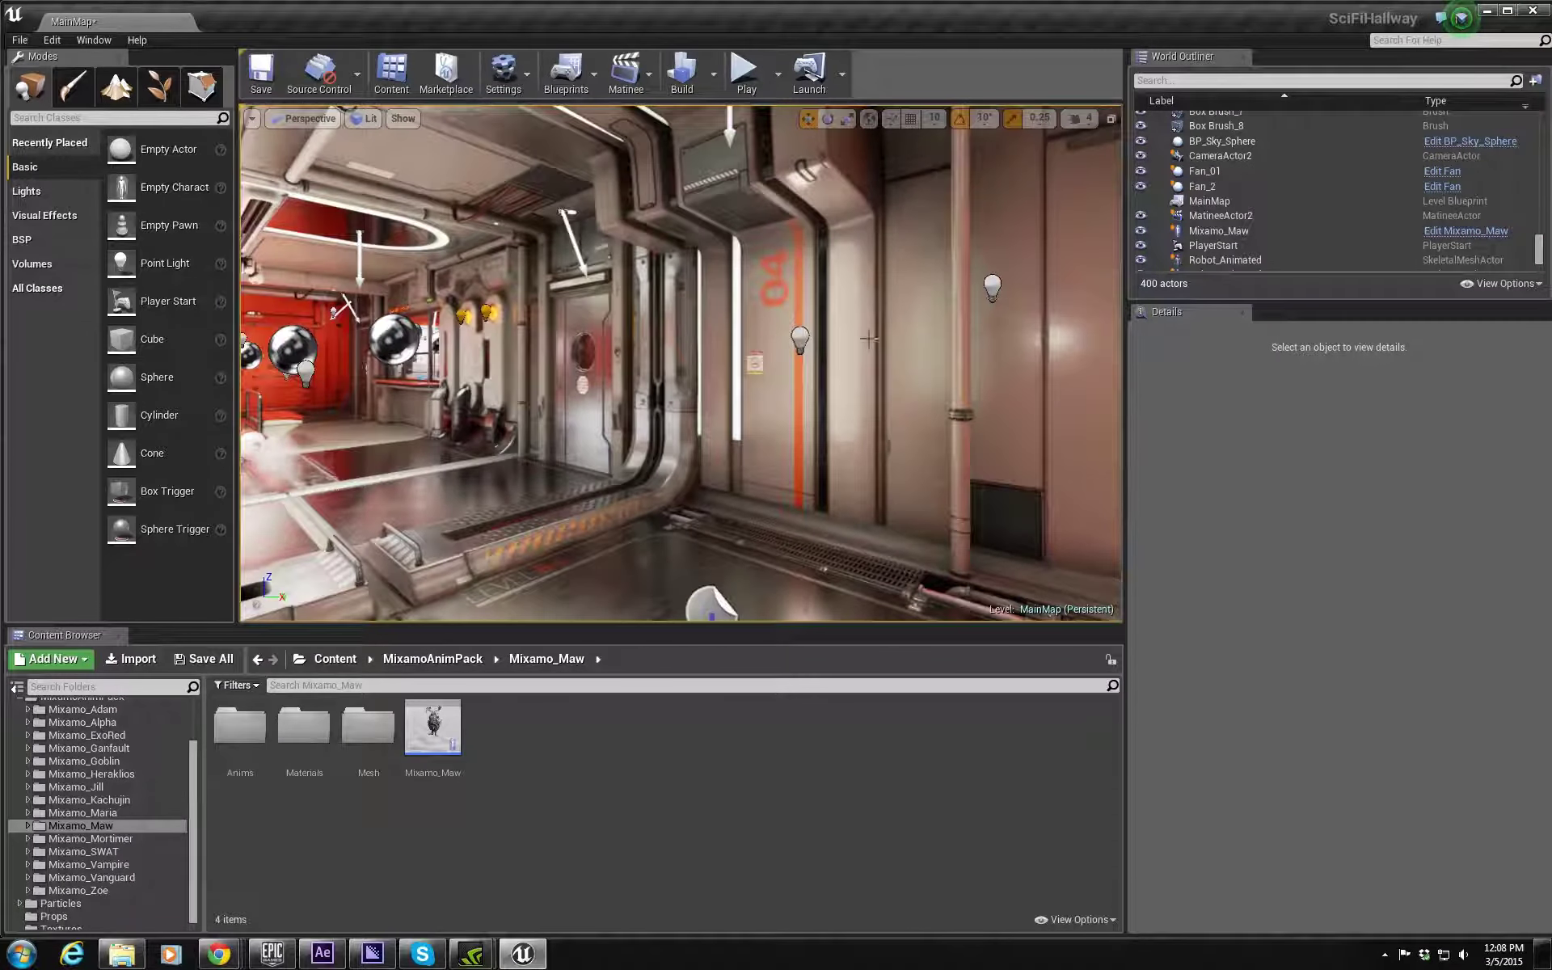
{"action": "left_click", "coordinate": [597, 84]}
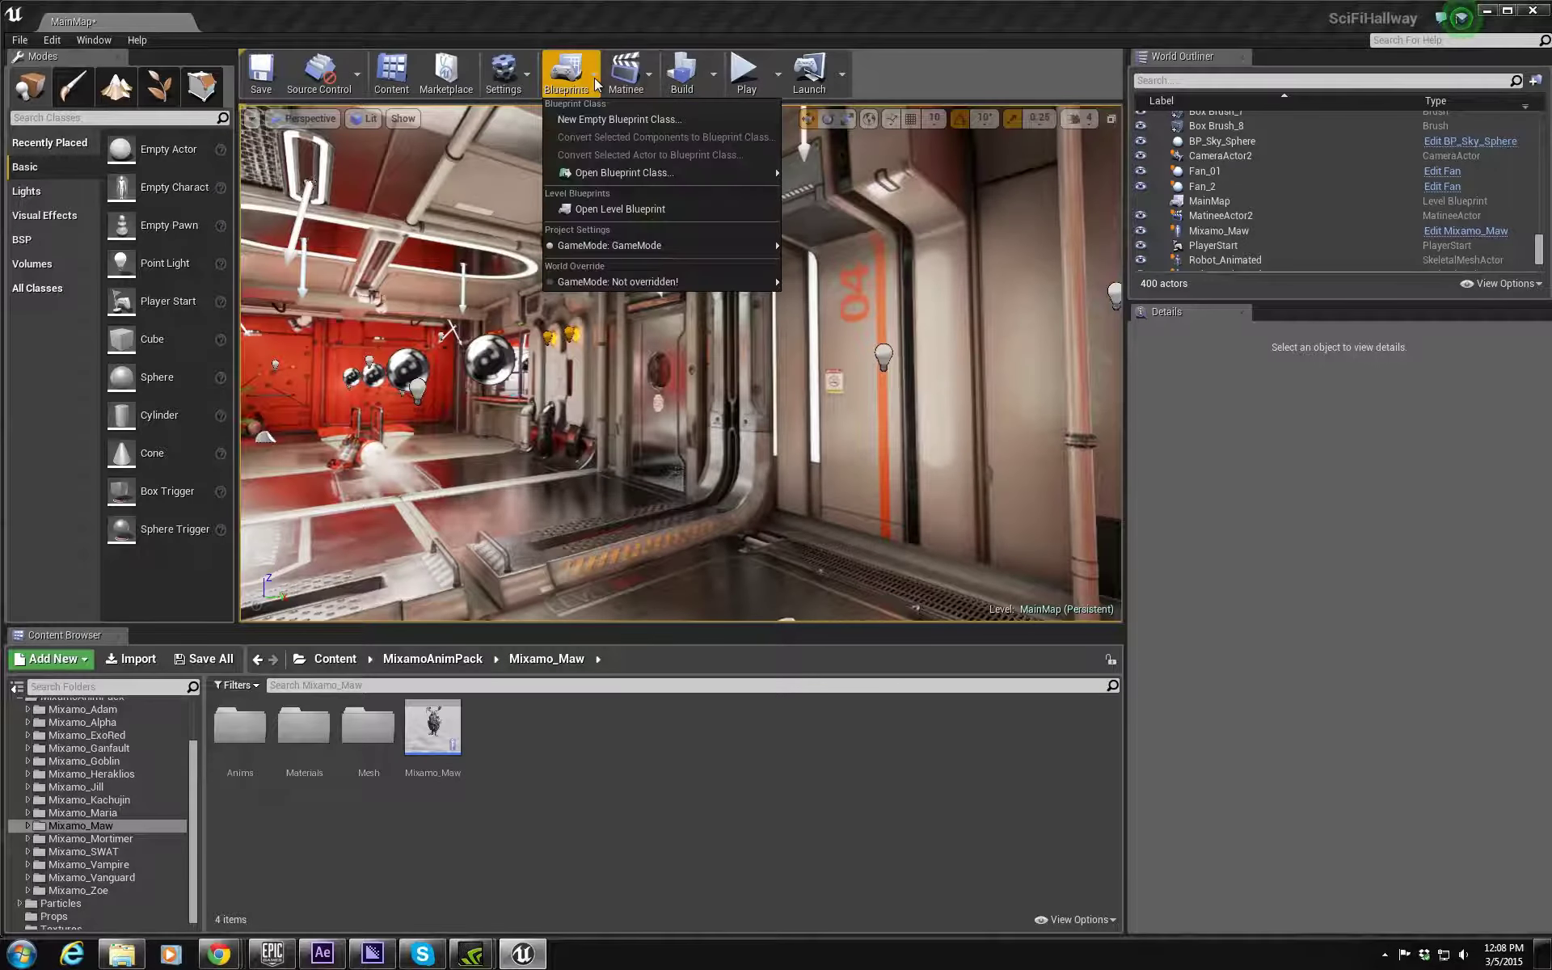
{"action": "left_click", "coordinate": [633, 208]}
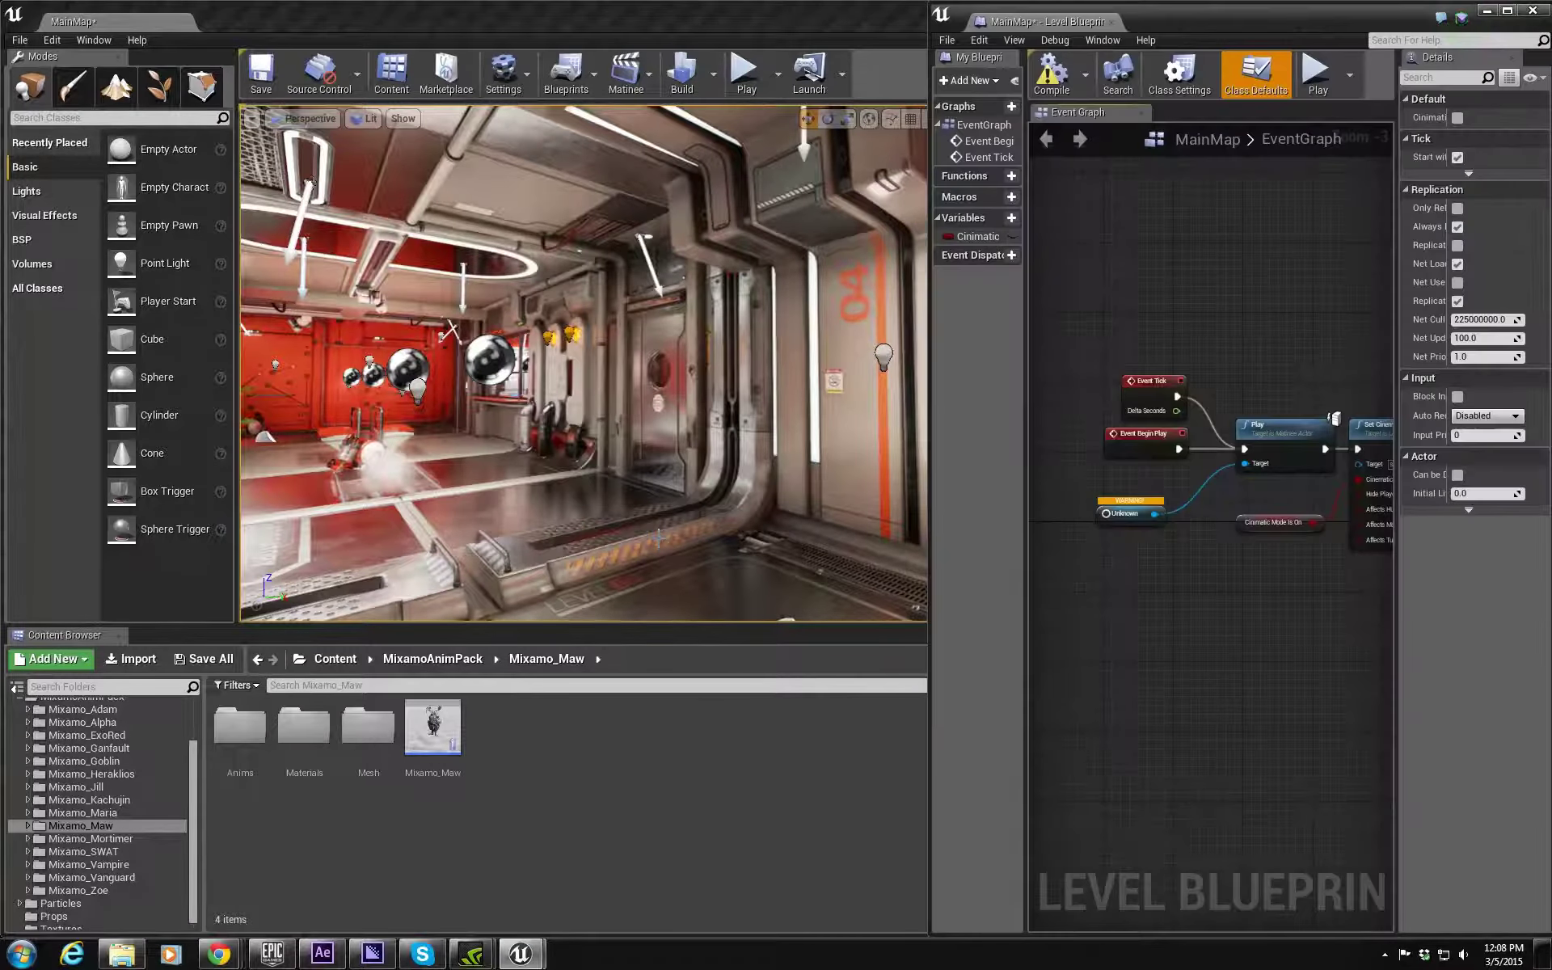
Step: Maximize the Level Blueprint, marquee-select every EventGraph node, and delete them
{"action": "left_click_drag", "start_coordinate": [1234, 26], "coordinate": [847, 51]}
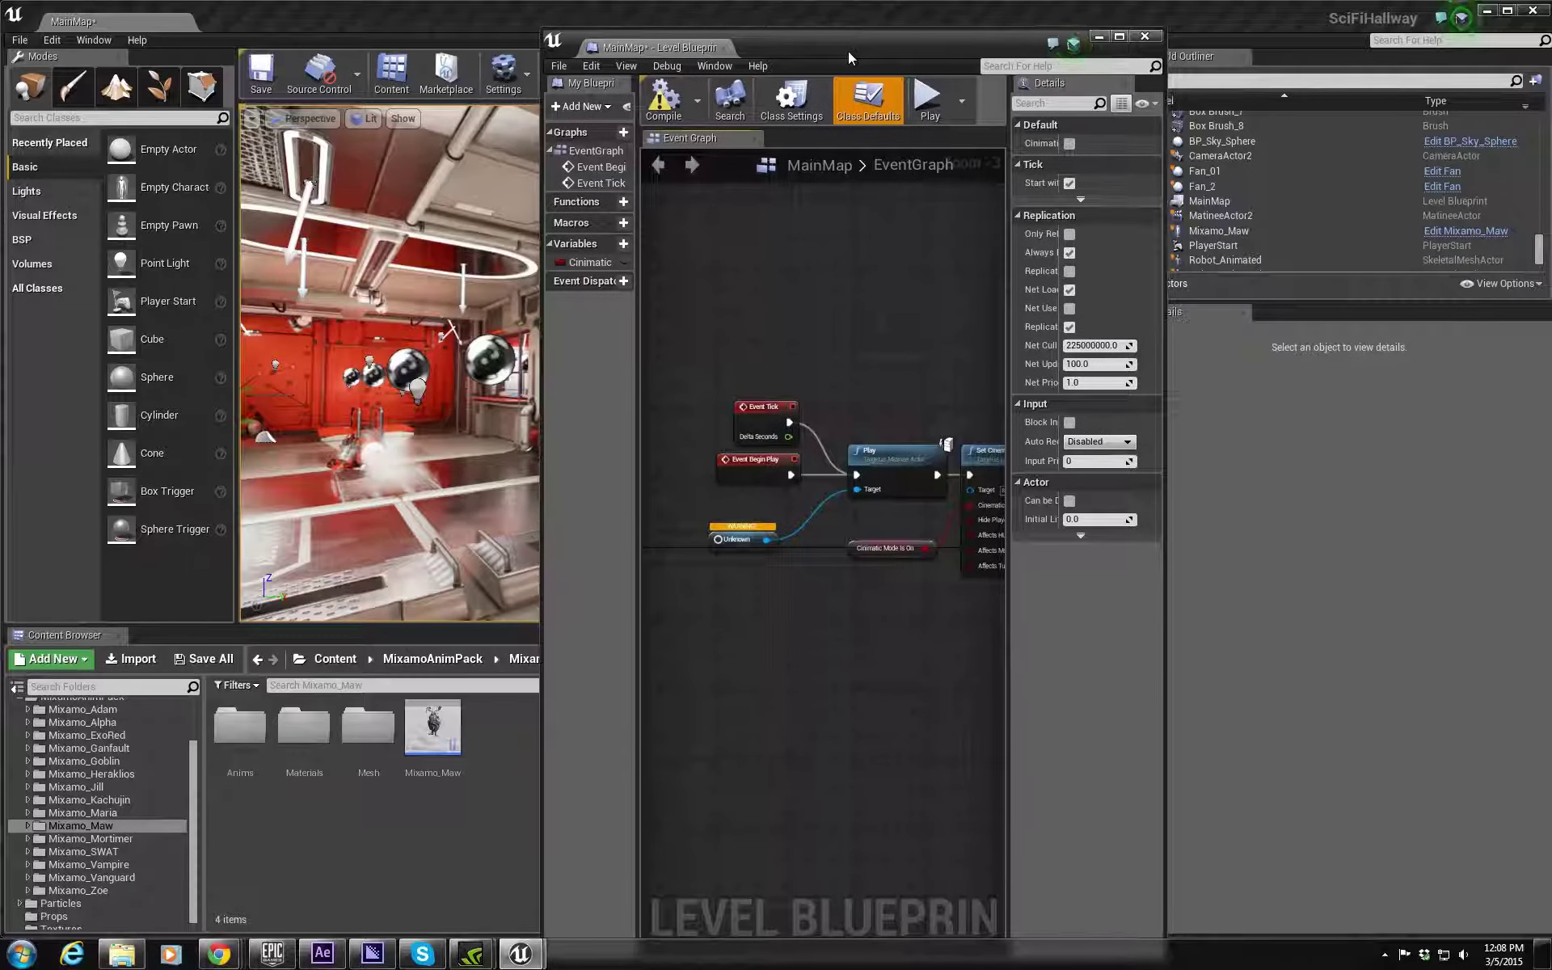
{"action": "double_click", "coordinate": [847, 51]}
{"action": "scroll", "coordinate": [760, 250], "scroll_direction": "down", "scroll_amount": 2}
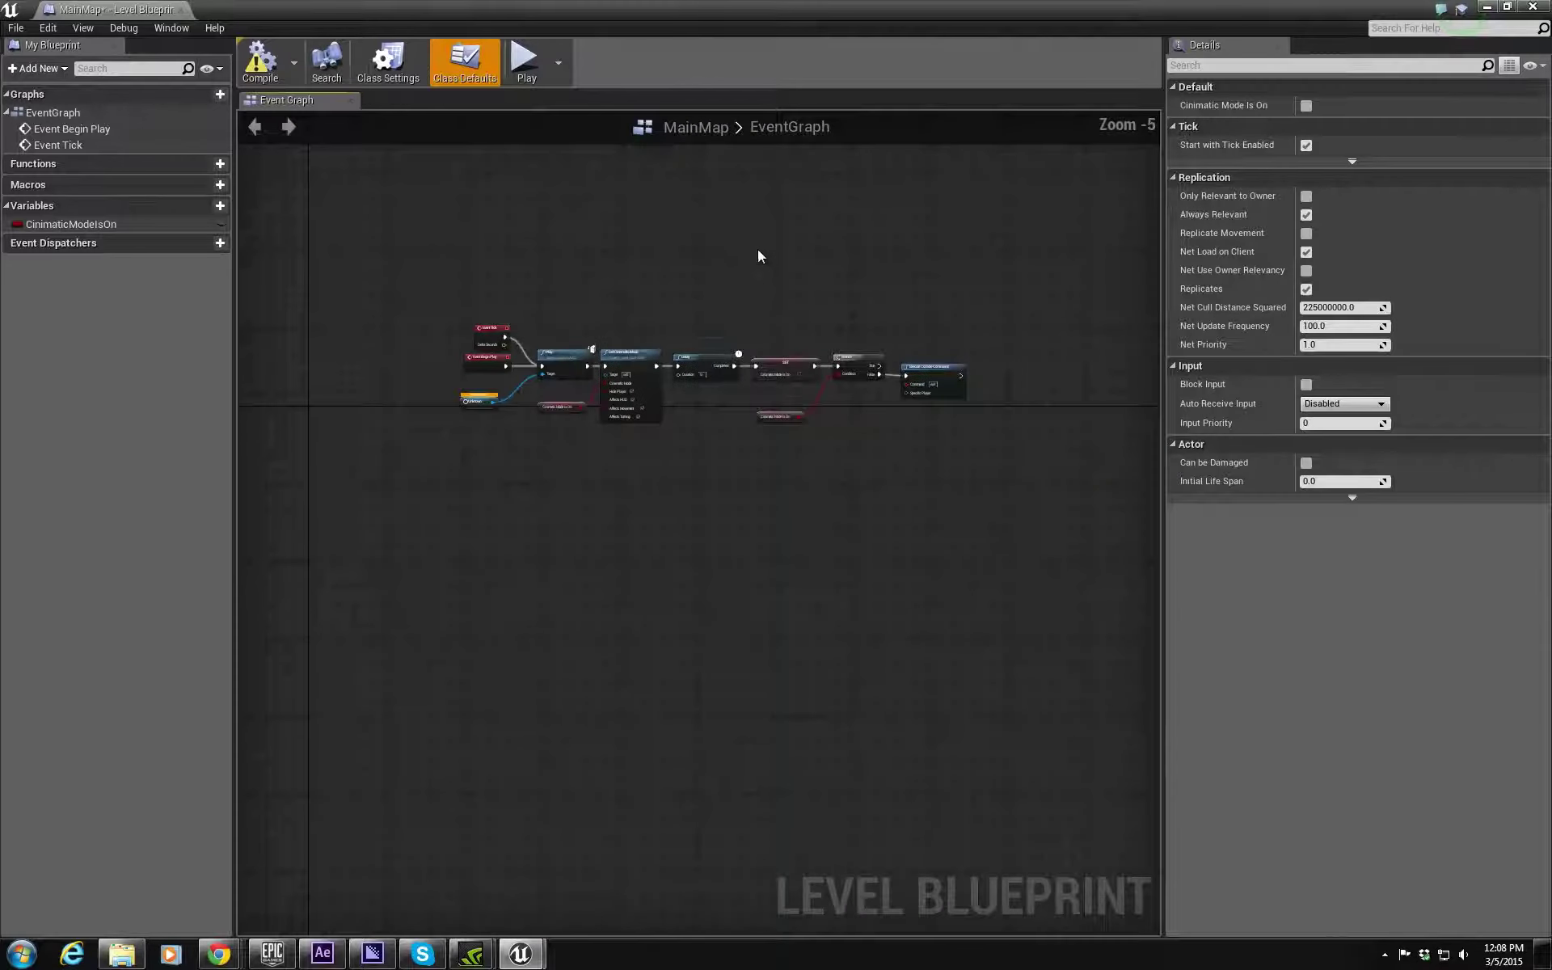
{"action": "scroll", "coordinate": [683, 477], "scroll_direction": "up", "scroll_amount": 1}
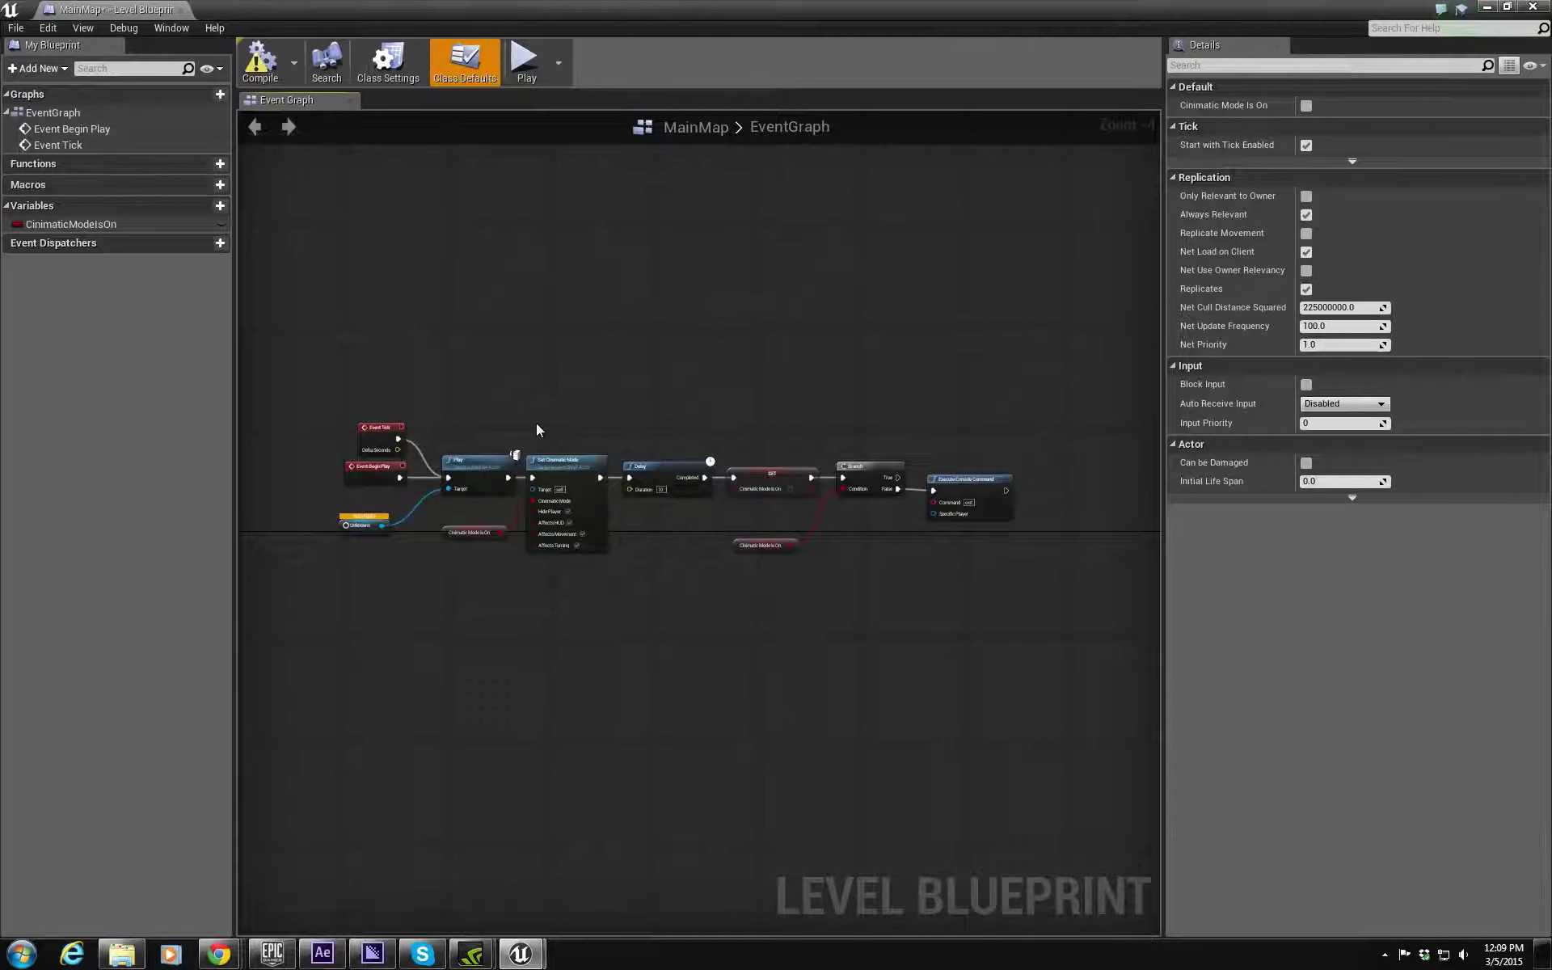
{"action": "left_click_drag", "start_coordinate": [342, 394], "coordinate": [1110, 680]}
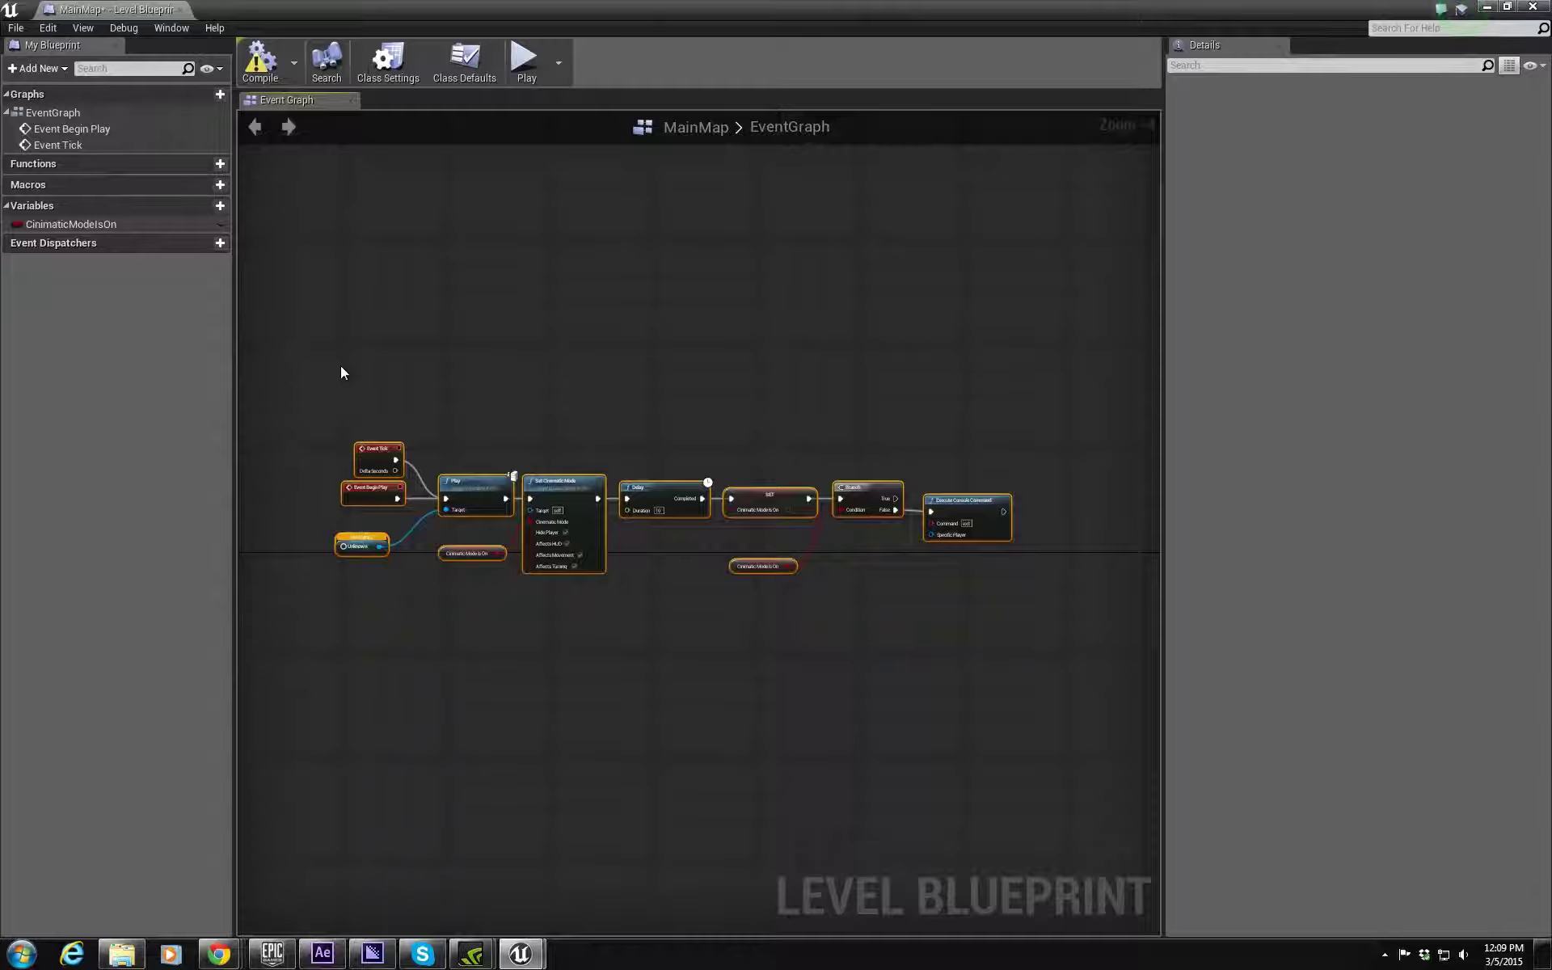
{"action": "key", "text": "Delete"}
Step: Add an Event Begin Play node by searching 'Begin' in the graph's action list
{"action": "right_click_drag", "start_coordinate": [489, 350], "coordinate": [551, 390]}
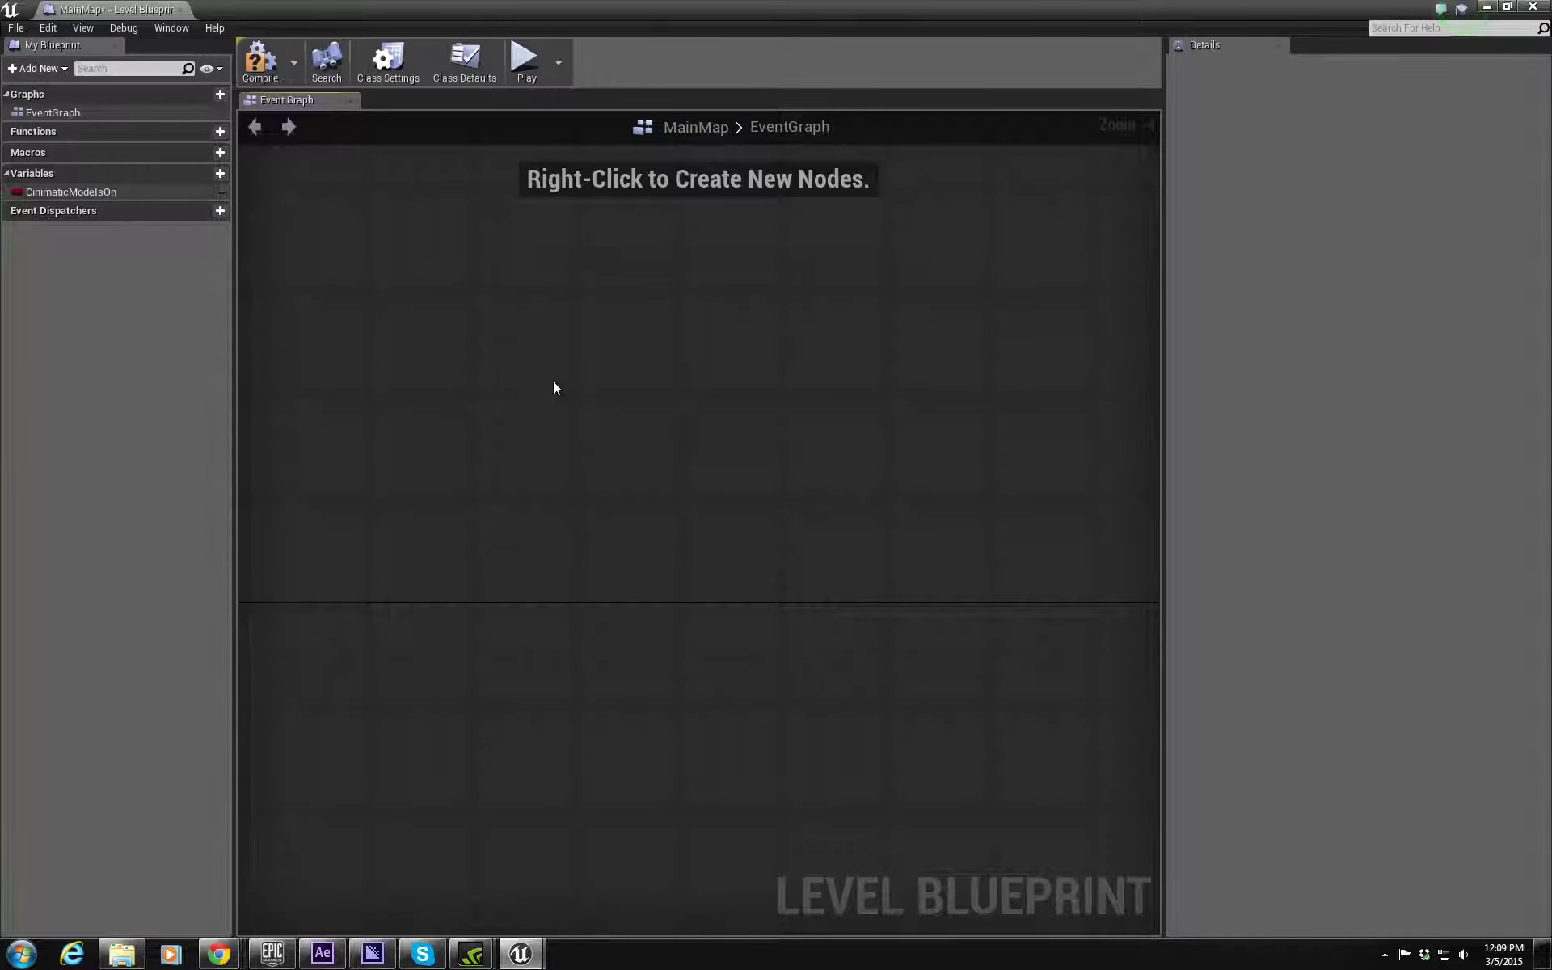
{"action": "right_click", "coordinate": [556, 409]}
{"action": "left_click", "coordinate": [568, 376]}
{"action": "right_click", "coordinate": [597, 389]}
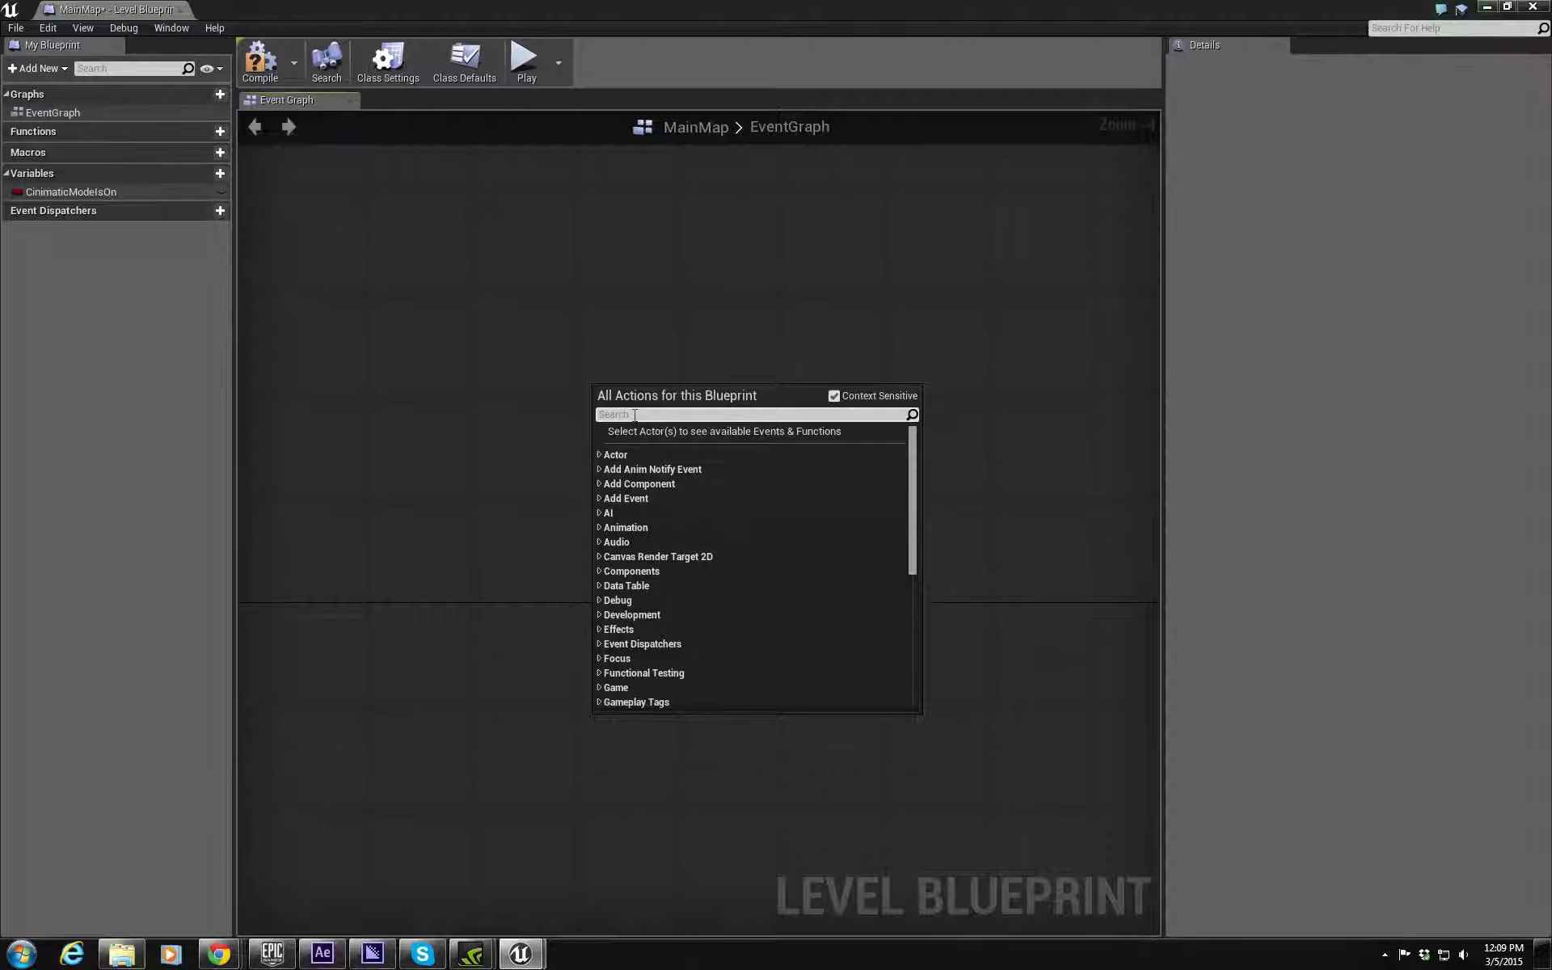
{"action": "type", "text": "E"}
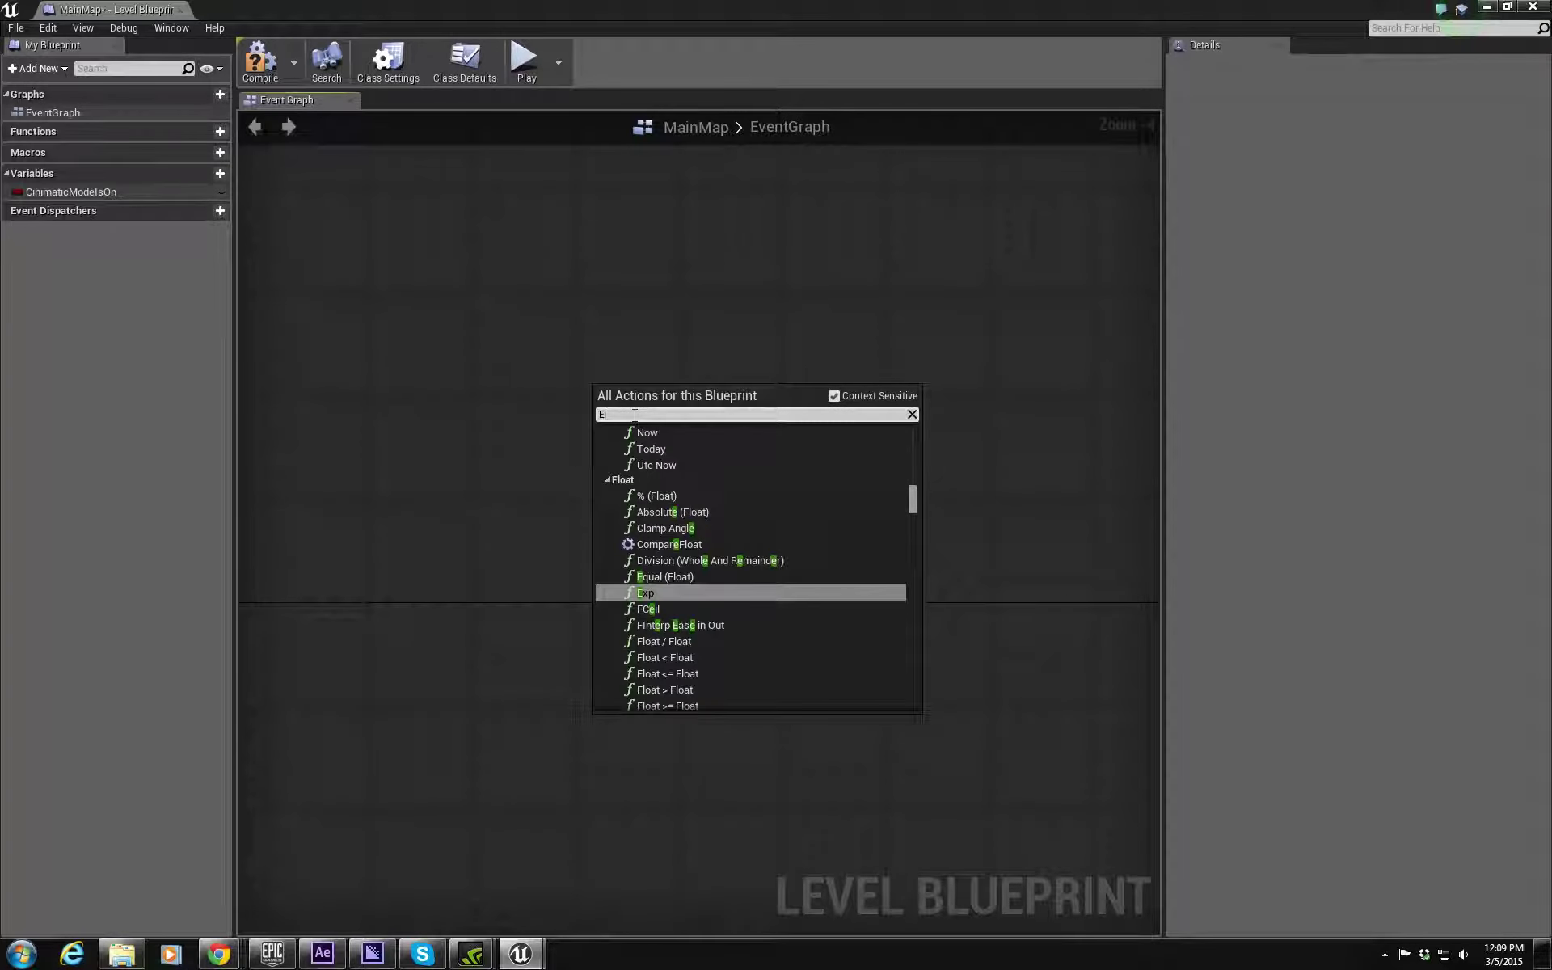
{"action": "key", "text": "BackSpace"}
{"action": "type", "text": "Begin"}
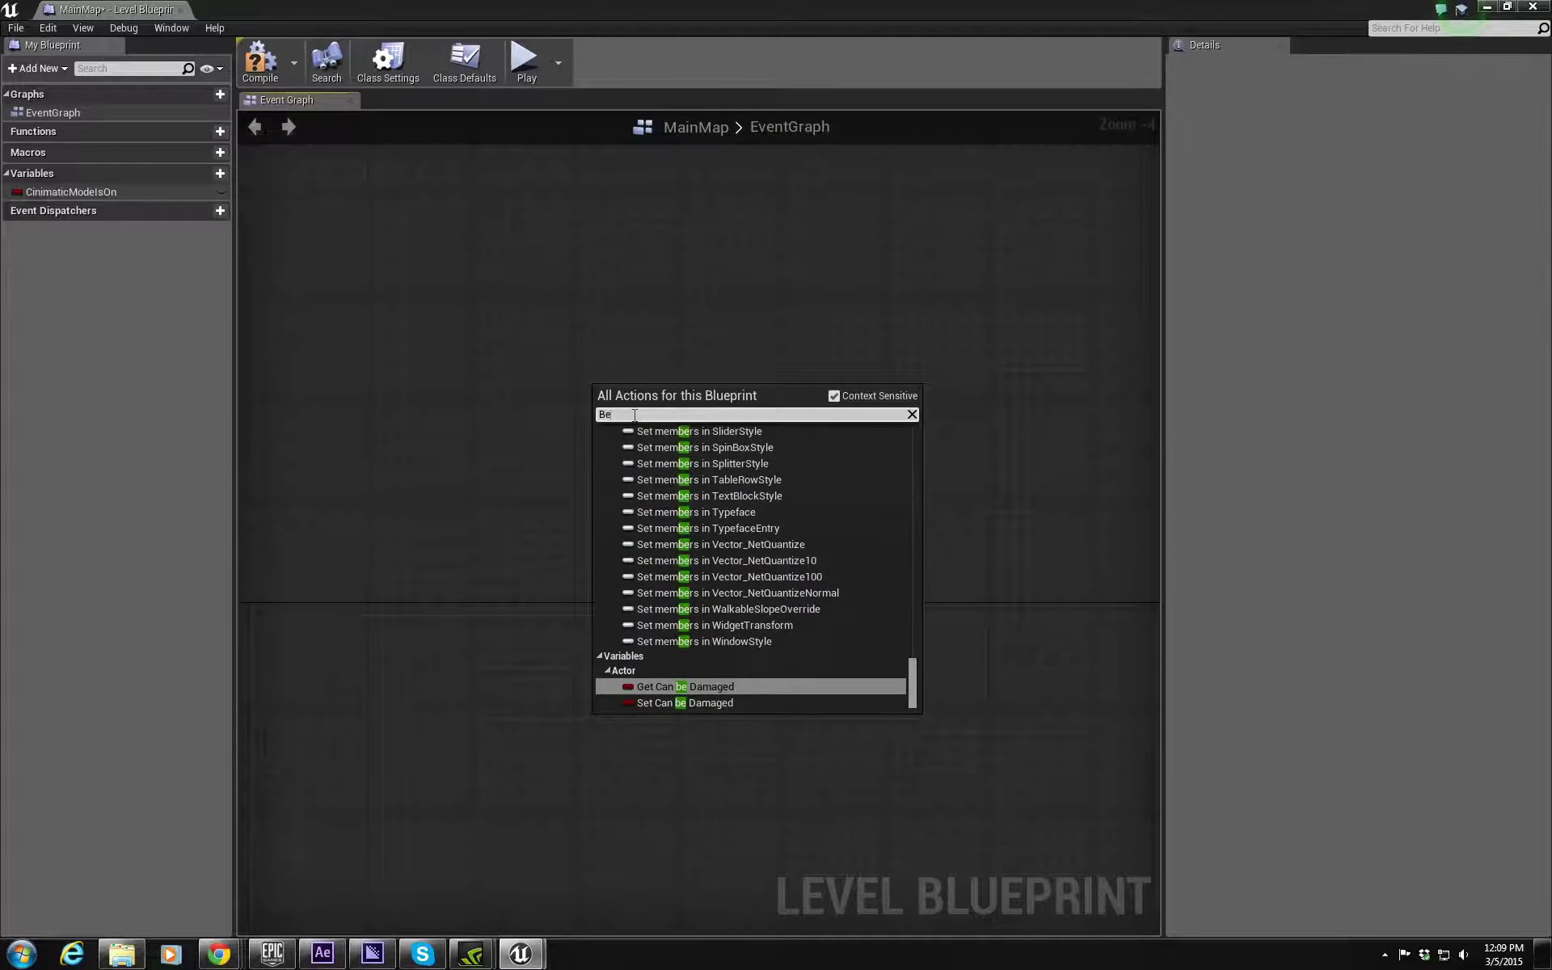
{"action": "key", "text": "Up"}
{"action": "key", "text": "Up"}
{"action": "key", "text": "Up"}
{"action": "key", "text": "Up"}
{"action": "key", "text": "Up"}
{"action": "key", "text": "Up"}
{"action": "key", "text": "Up"}
{"action": "key", "text": "Up"}
{"action": "key", "text": "Up"}
{"action": "key", "text": "Up"}
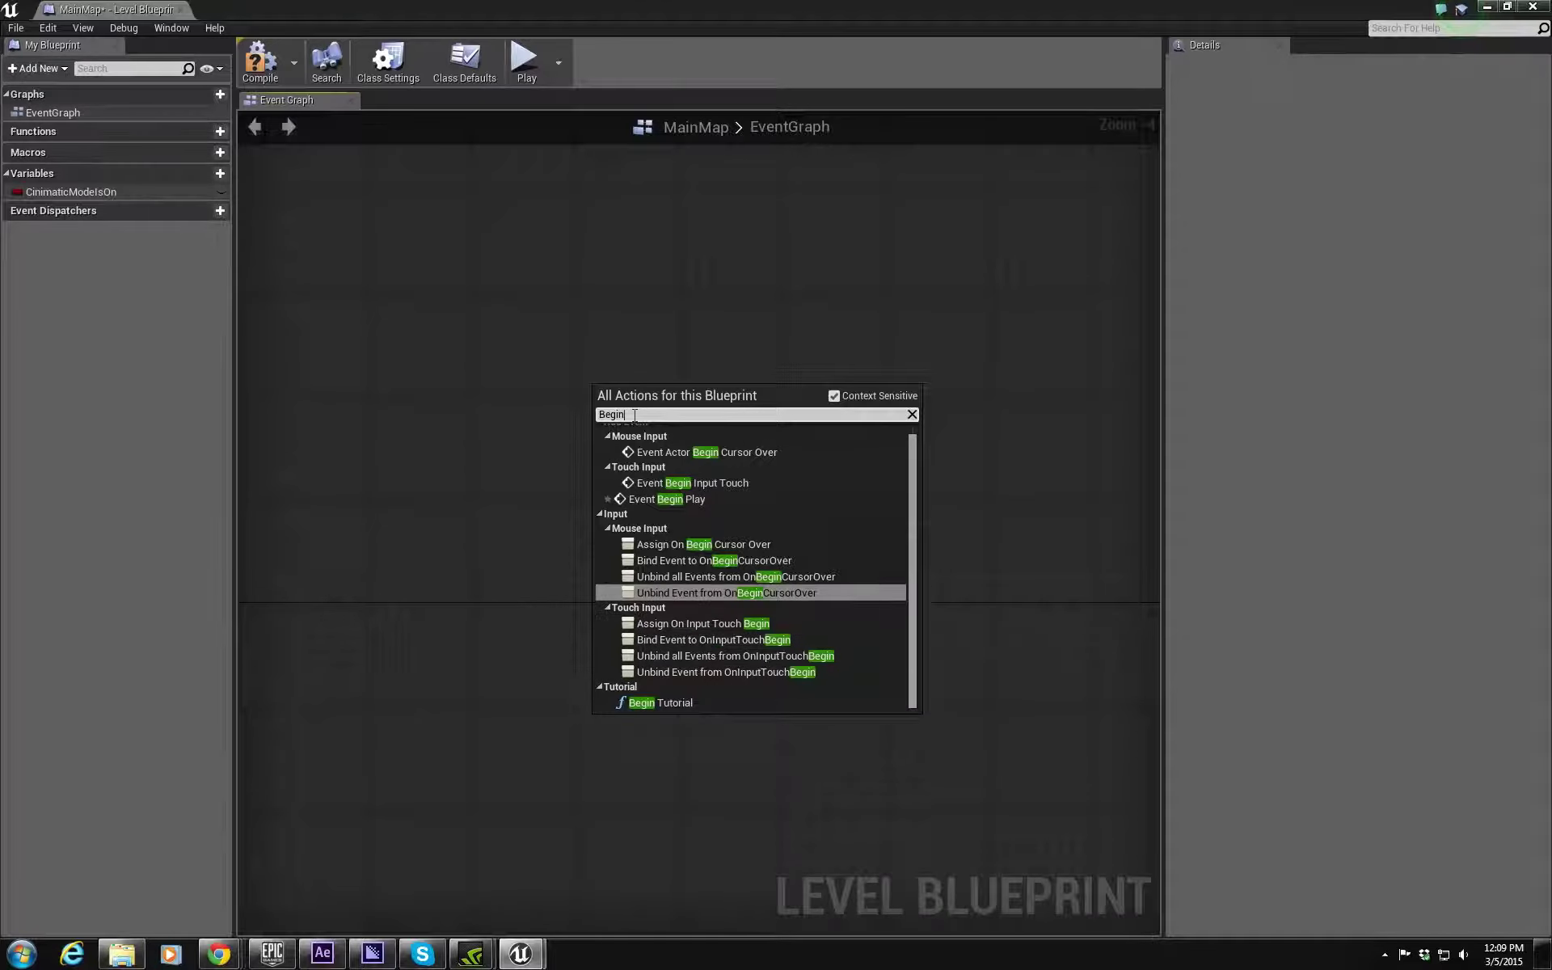
{"action": "key", "text": "Down"}
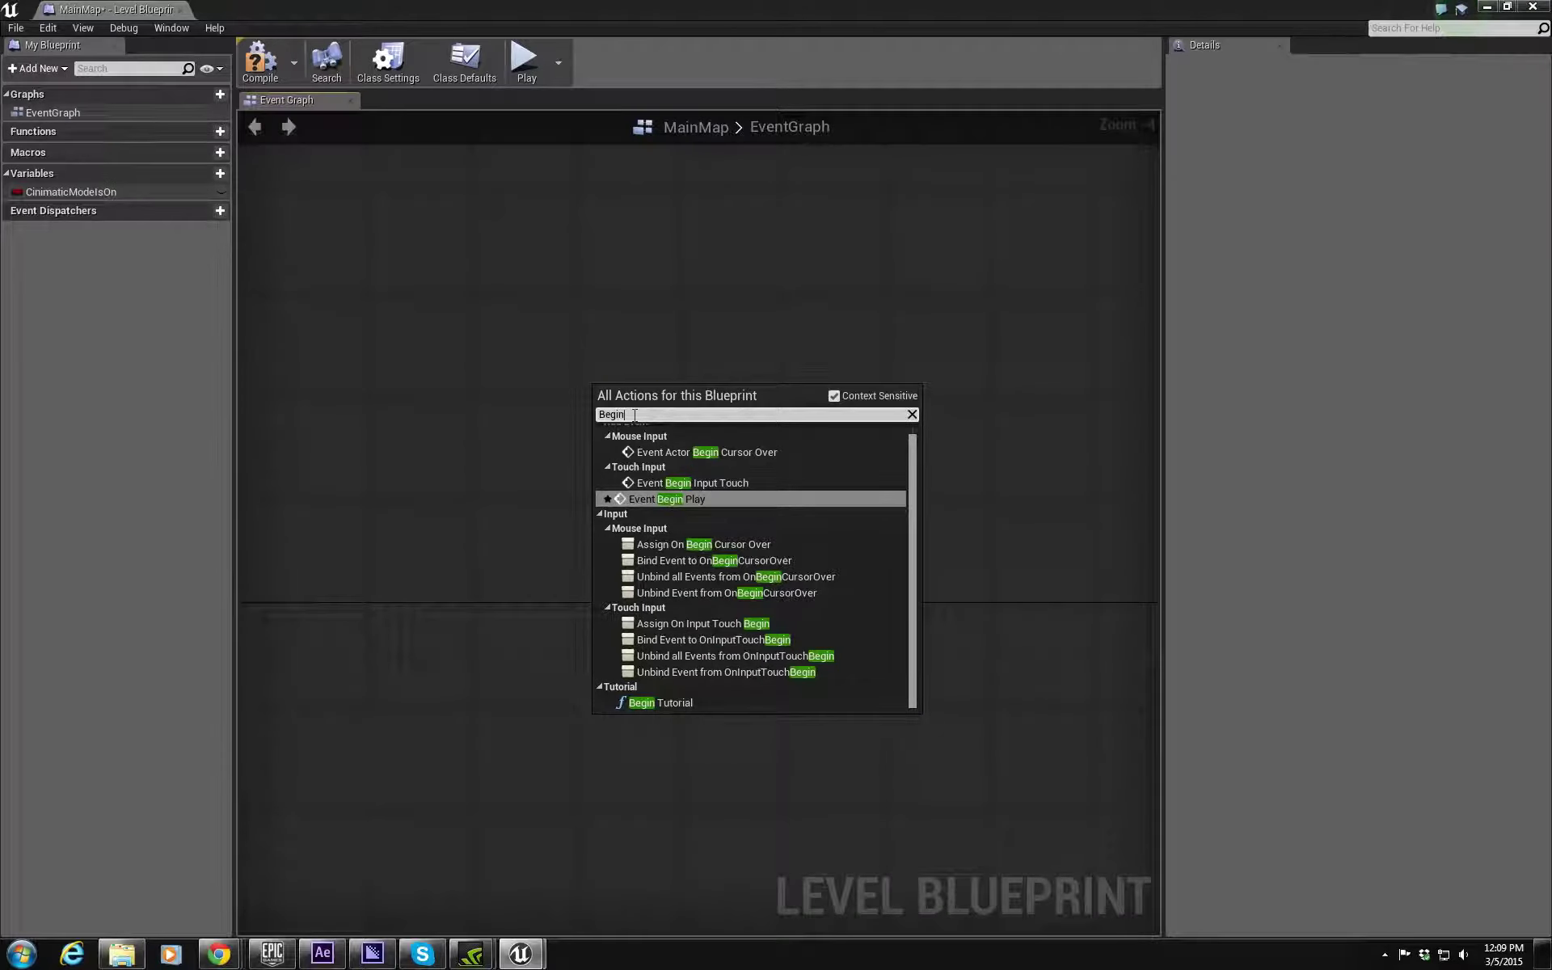
{"action": "key", "text": "Return"}
Step: Position the Event Begin Play node in view and shrink the Blueprint window beside the level editor
{"action": "scroll", "coordinate": [682, 366], "scroll_direction": "up", "scroll_amount": 2}
{"action": "right_click_drag", "start_coordinate": [685, 316], "coordinate": [501, 502]}
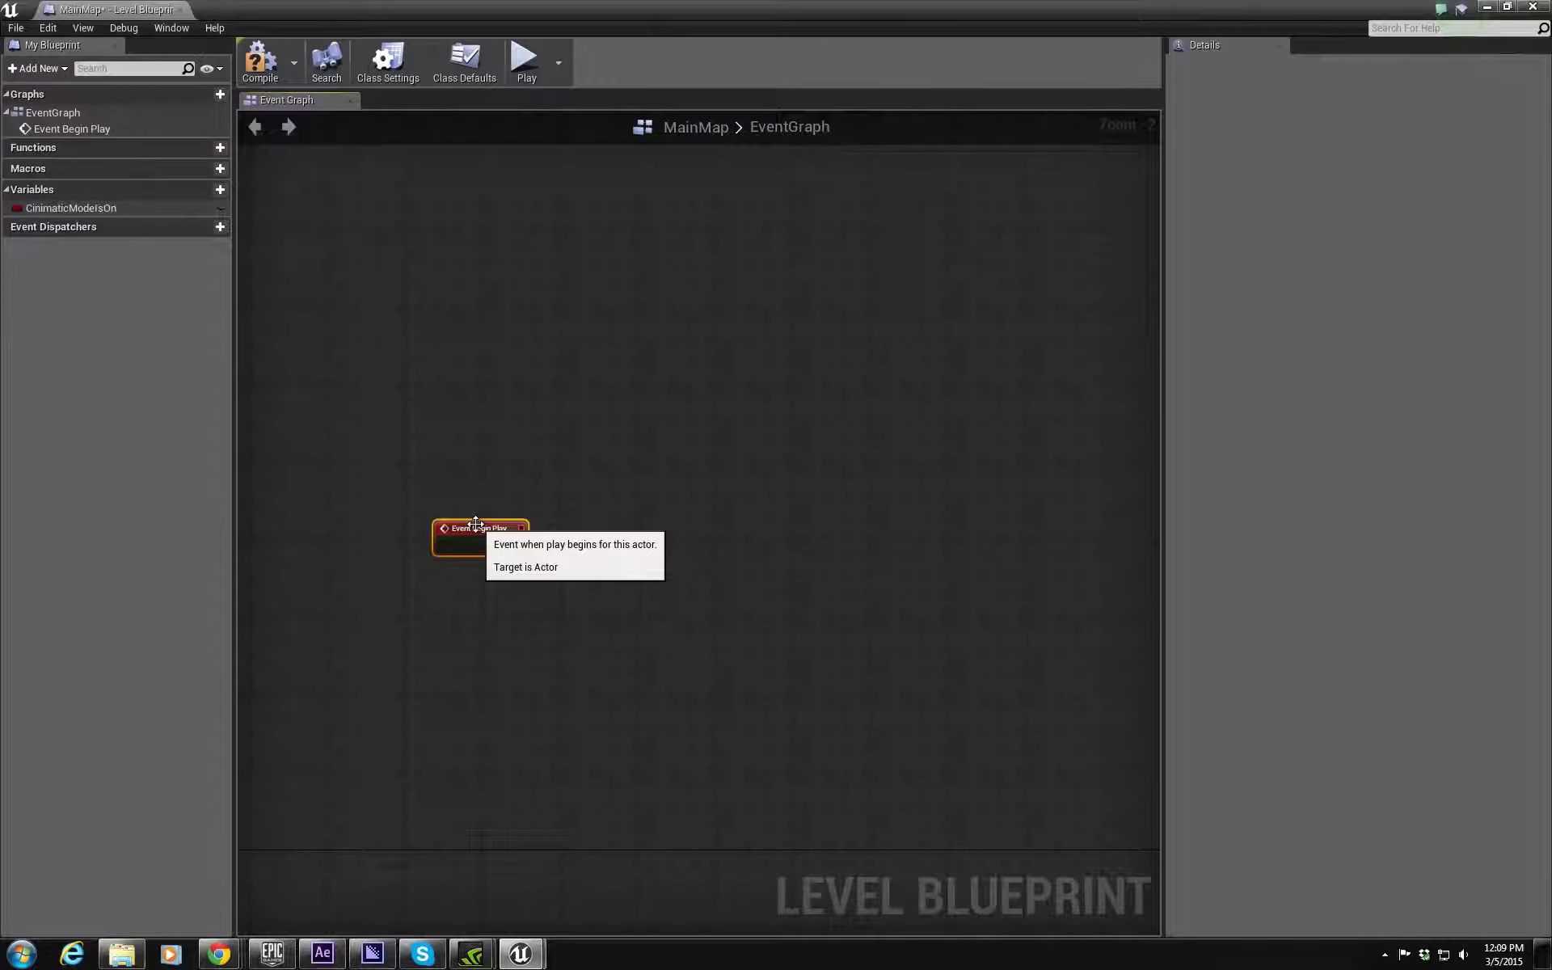
{"action": "left_click_drag", "start_coordinate": [476, 523], "coordinate": [470, 536]}
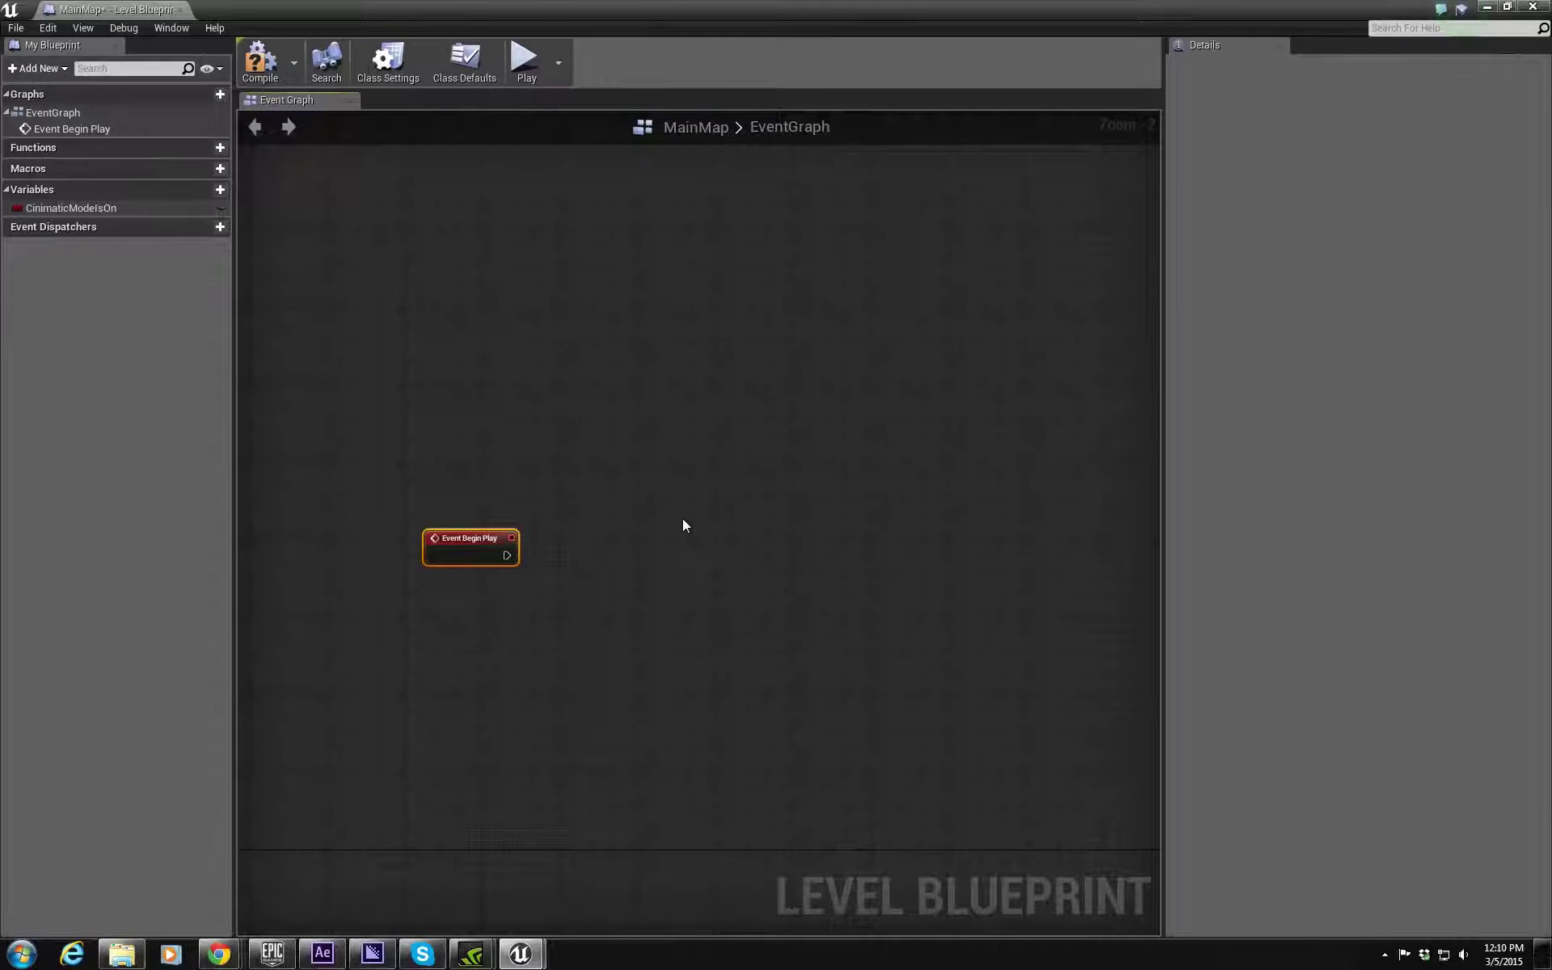
{"action": "scroll", "coordinate": [454, 556], "scroll_direction": "up", "scroll_amount": 2}
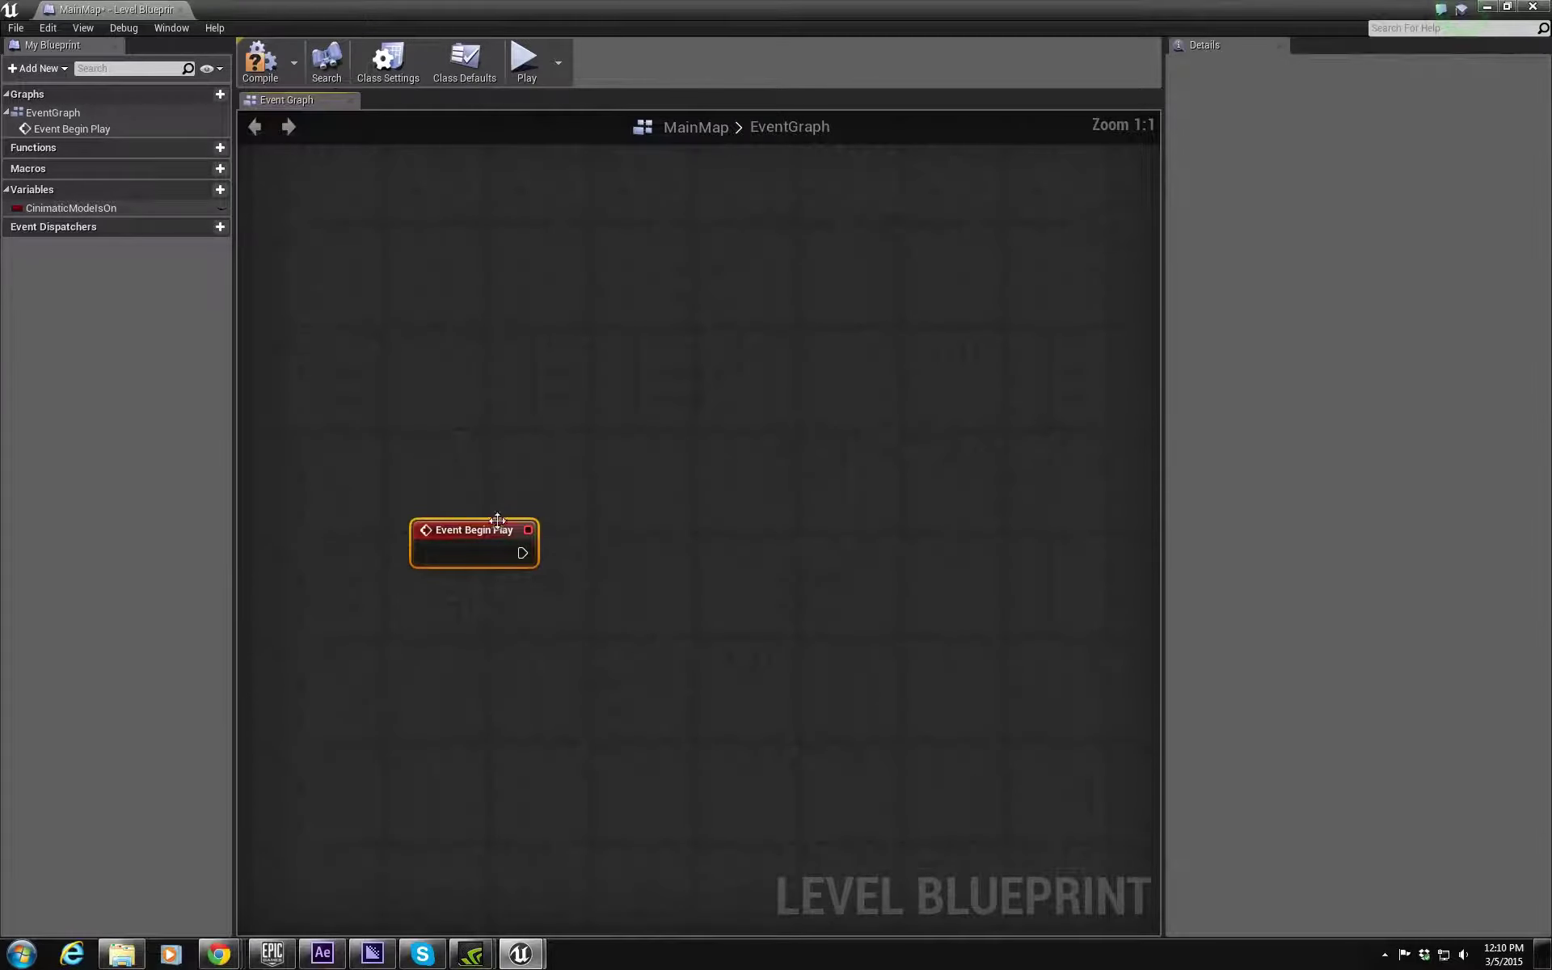
{"action": "left_click", "coordinate": [646, 534]}
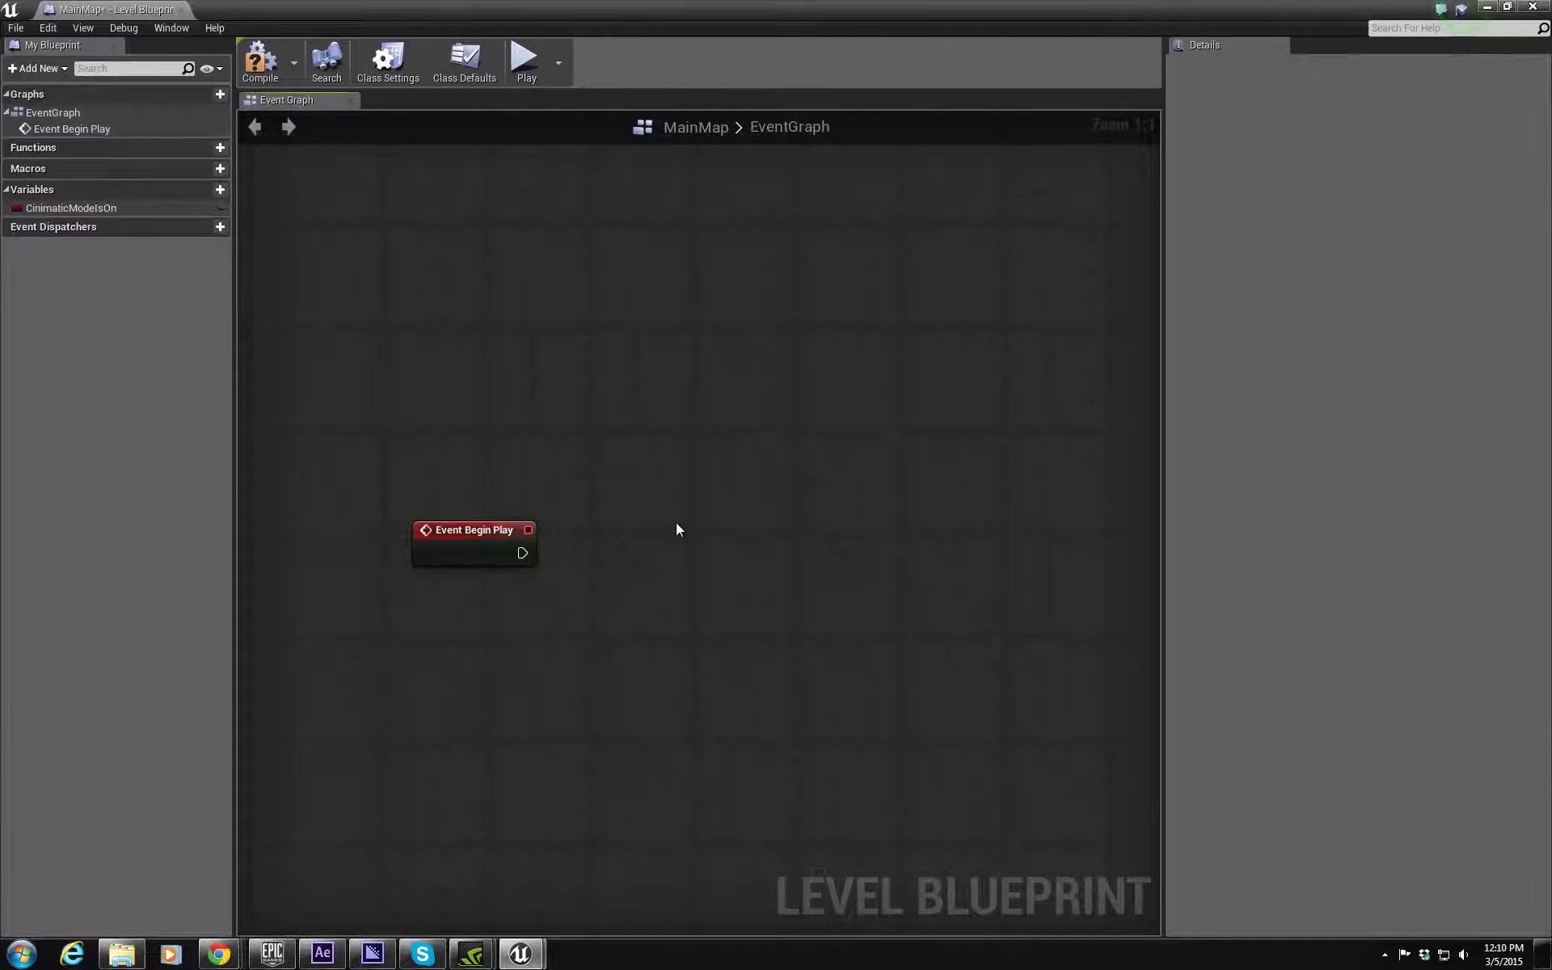
{"action": "right_click_drag", "start_coordinate": [676, 526], "coordinate": [619, 520]}
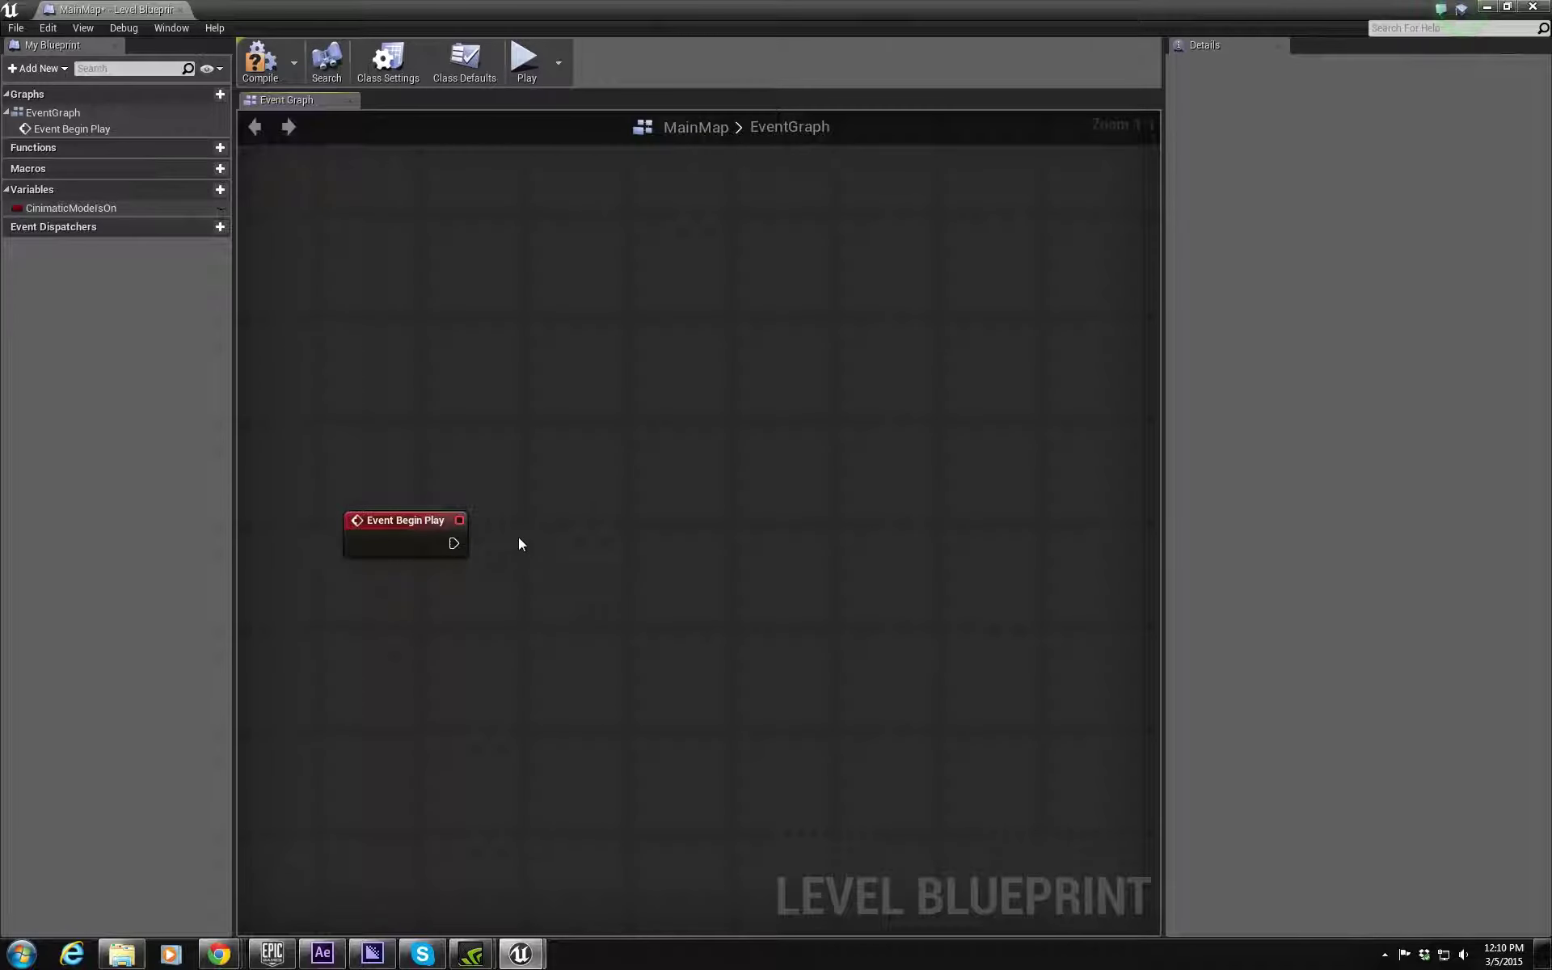
{"action": "left_click_drag", "start_coordinate": [672, 6], "coordinate": [652, 41]}
Step: With MatineeActor2 selected in the level, add its 'play' node to the maximized EventGraph
{"action": "left_click", "coordinate": [1216, 215]}
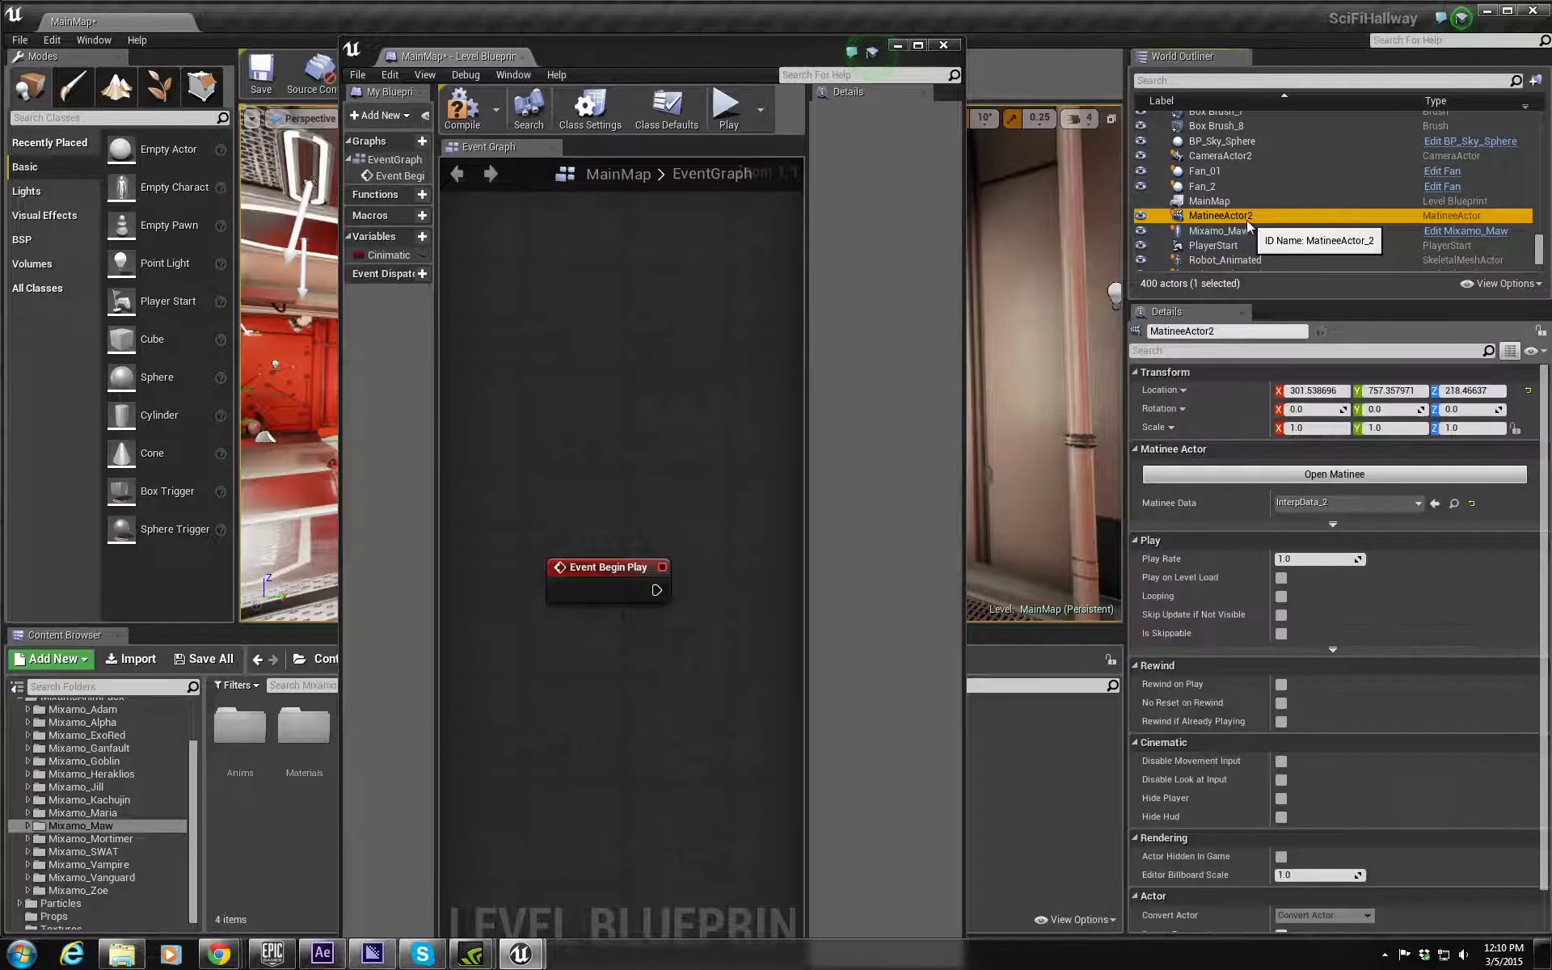
{"action": "double_click", "coordinate": [621, 60]}
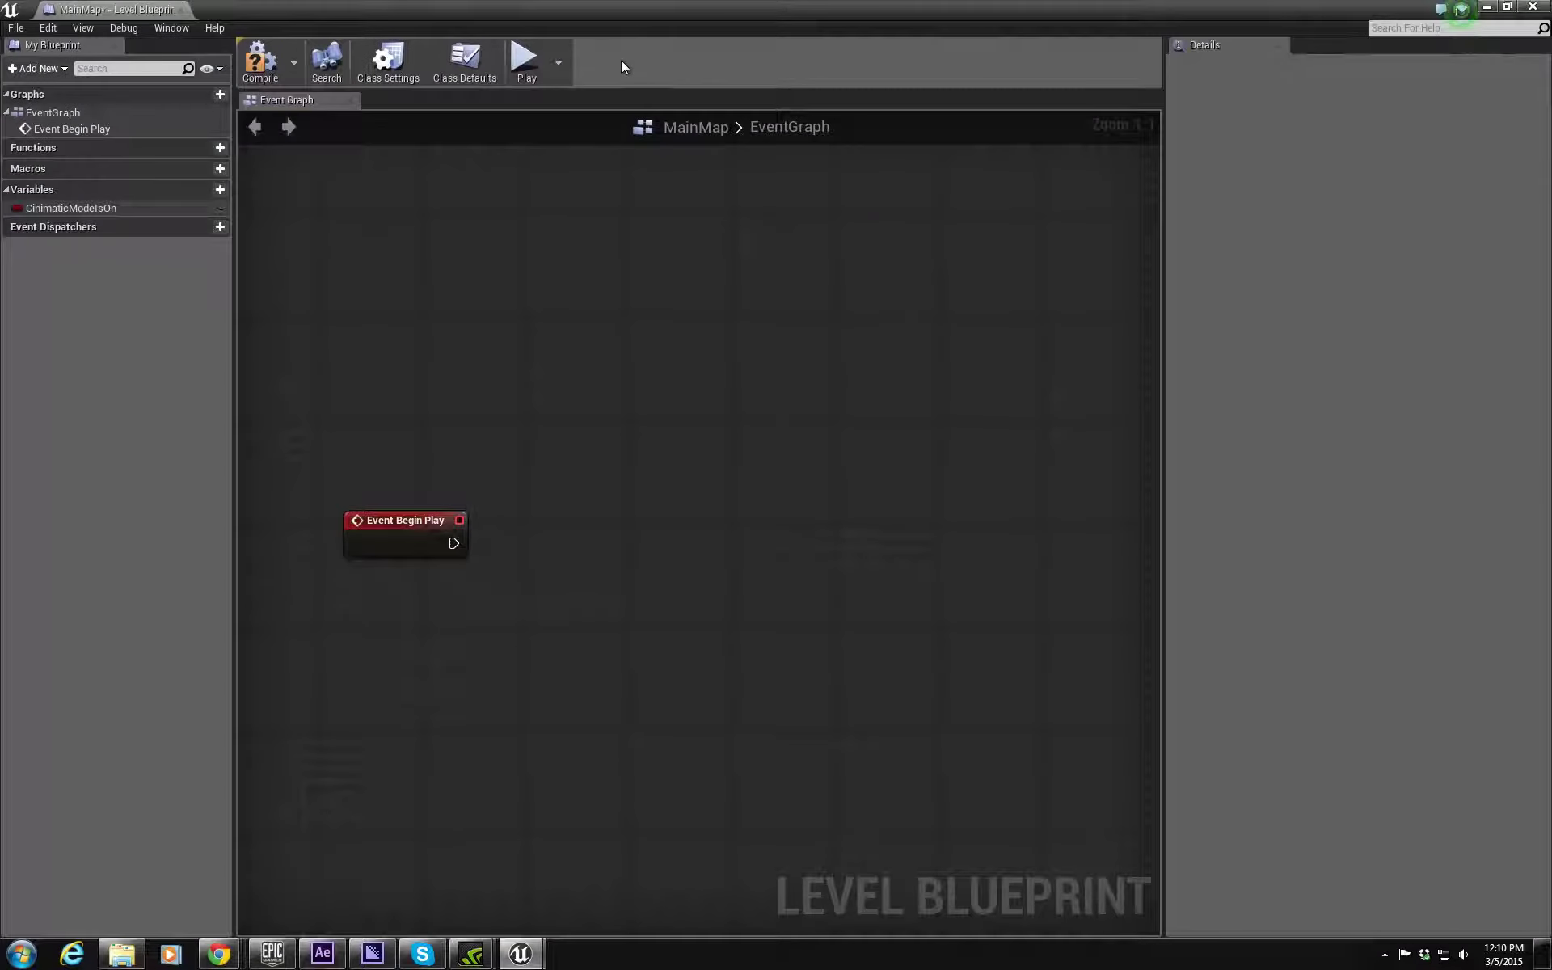
{"action": "right_click", "coordinate": [639, 367]}
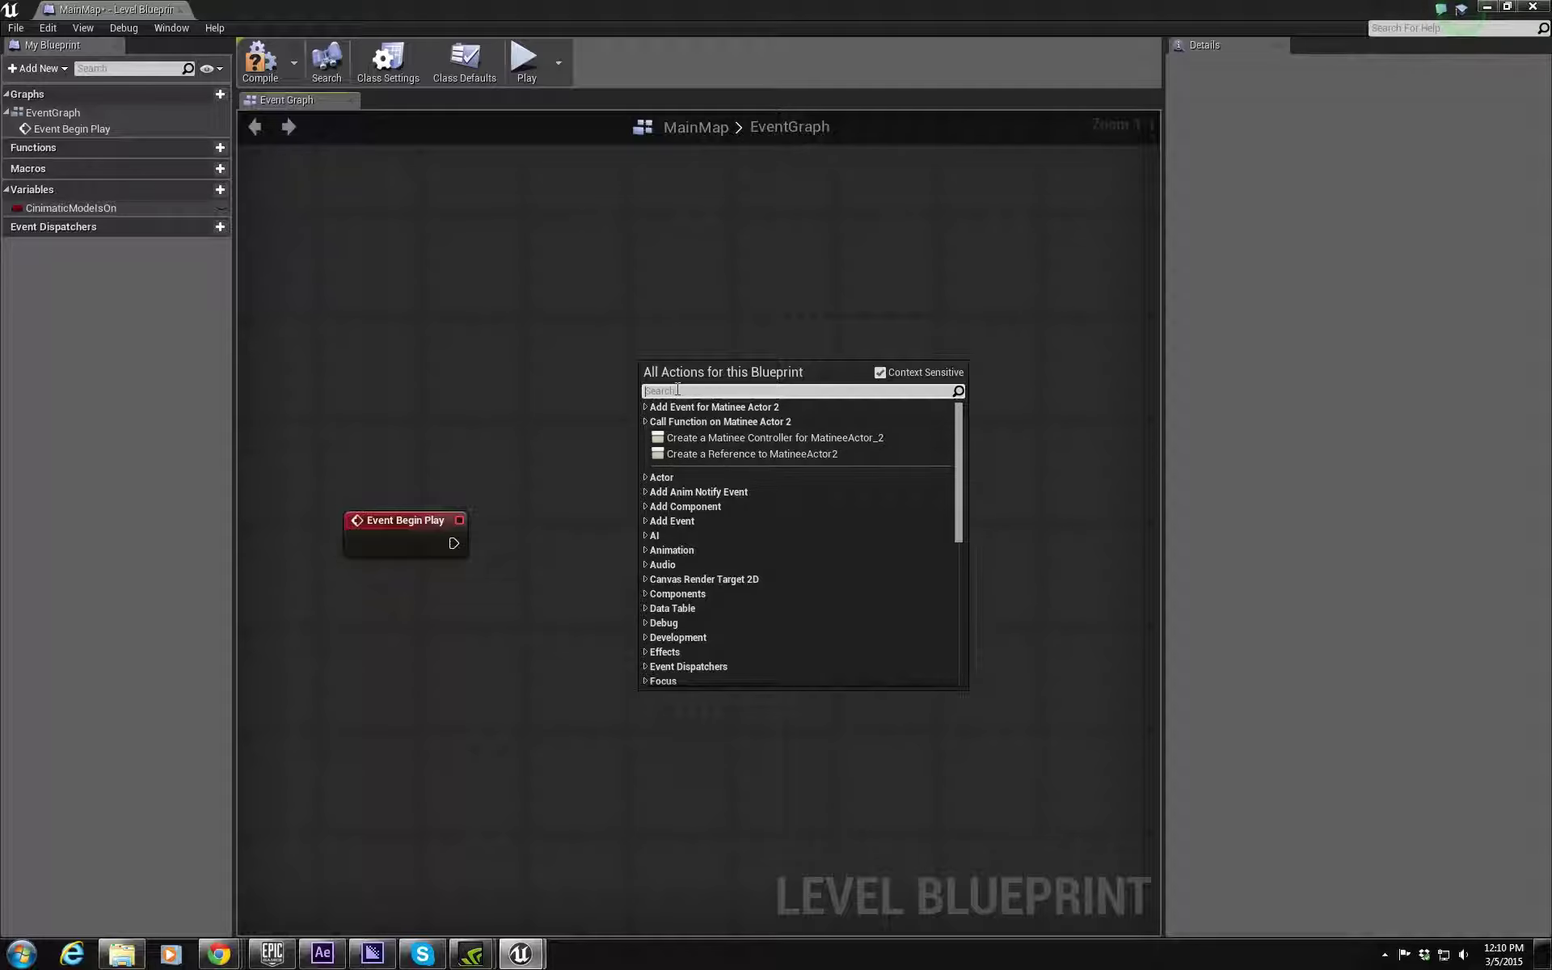
{"action": "type", "text": "play"}
{"action": "key", "text": "Return"}
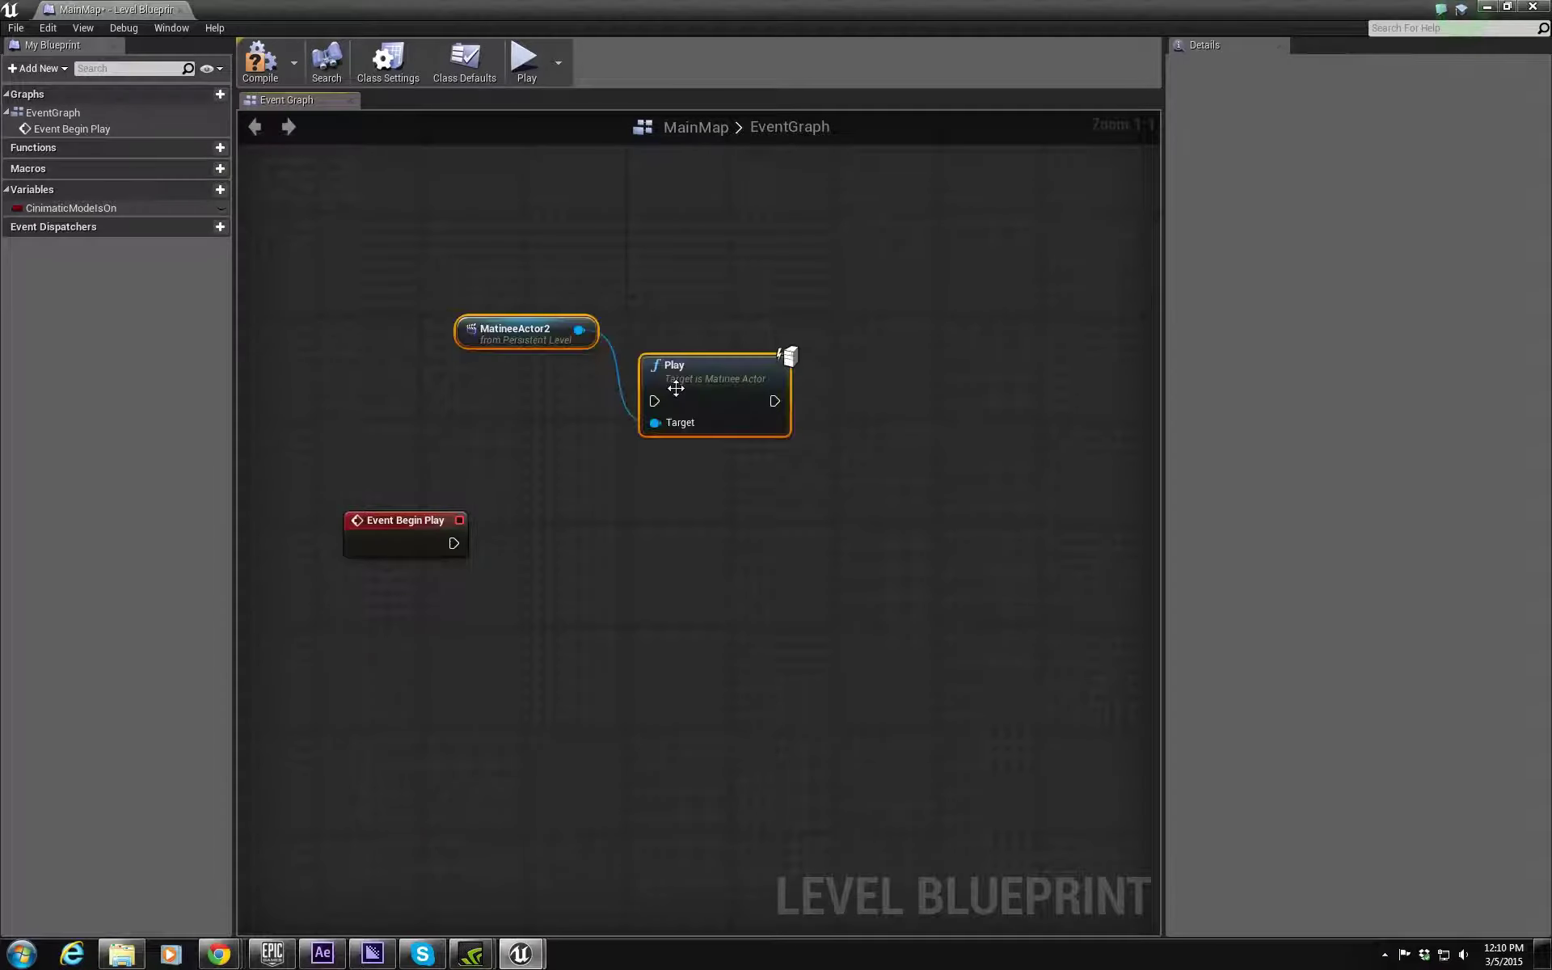
Step: Arrange MatineeActor2 and Play beside Event Begin Play and wire its exec pin to Play
{"action": "left_click", "coordinate": [533, 331]}
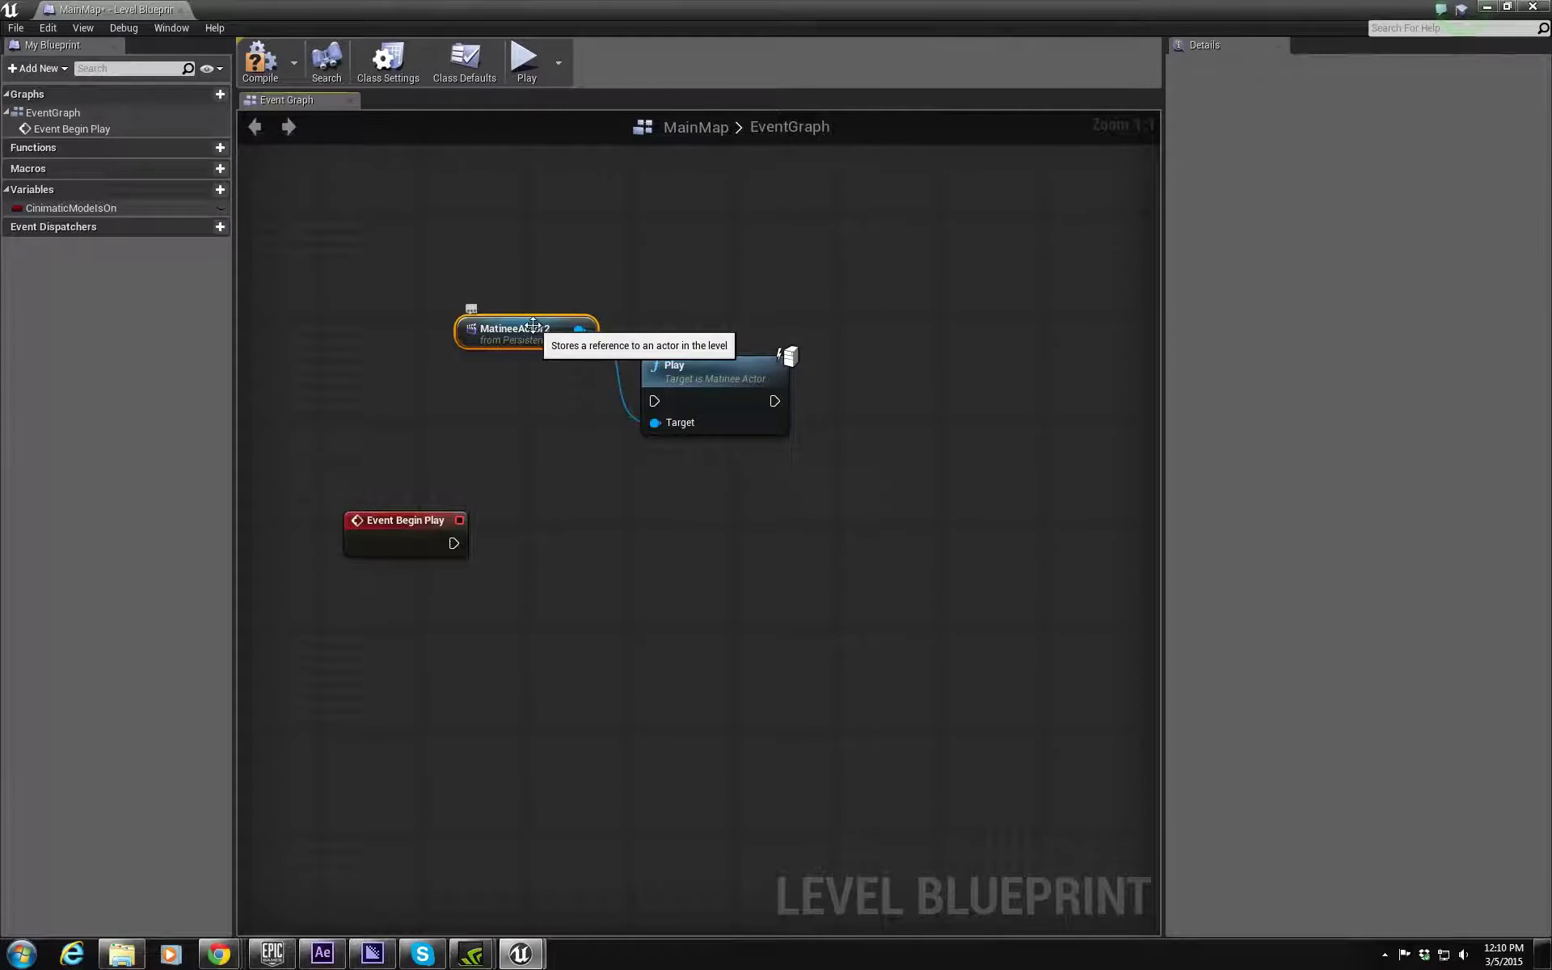
{"action": "left_click", "coordinate": [740, 338]}
{"action": "left_click_drag", "start_coordinate": [519, 328], "coordinate": [374, 622]}
{"action": "left_click_drag", "start_coordinate": [713, 392], "coordinate": [627, 527]}
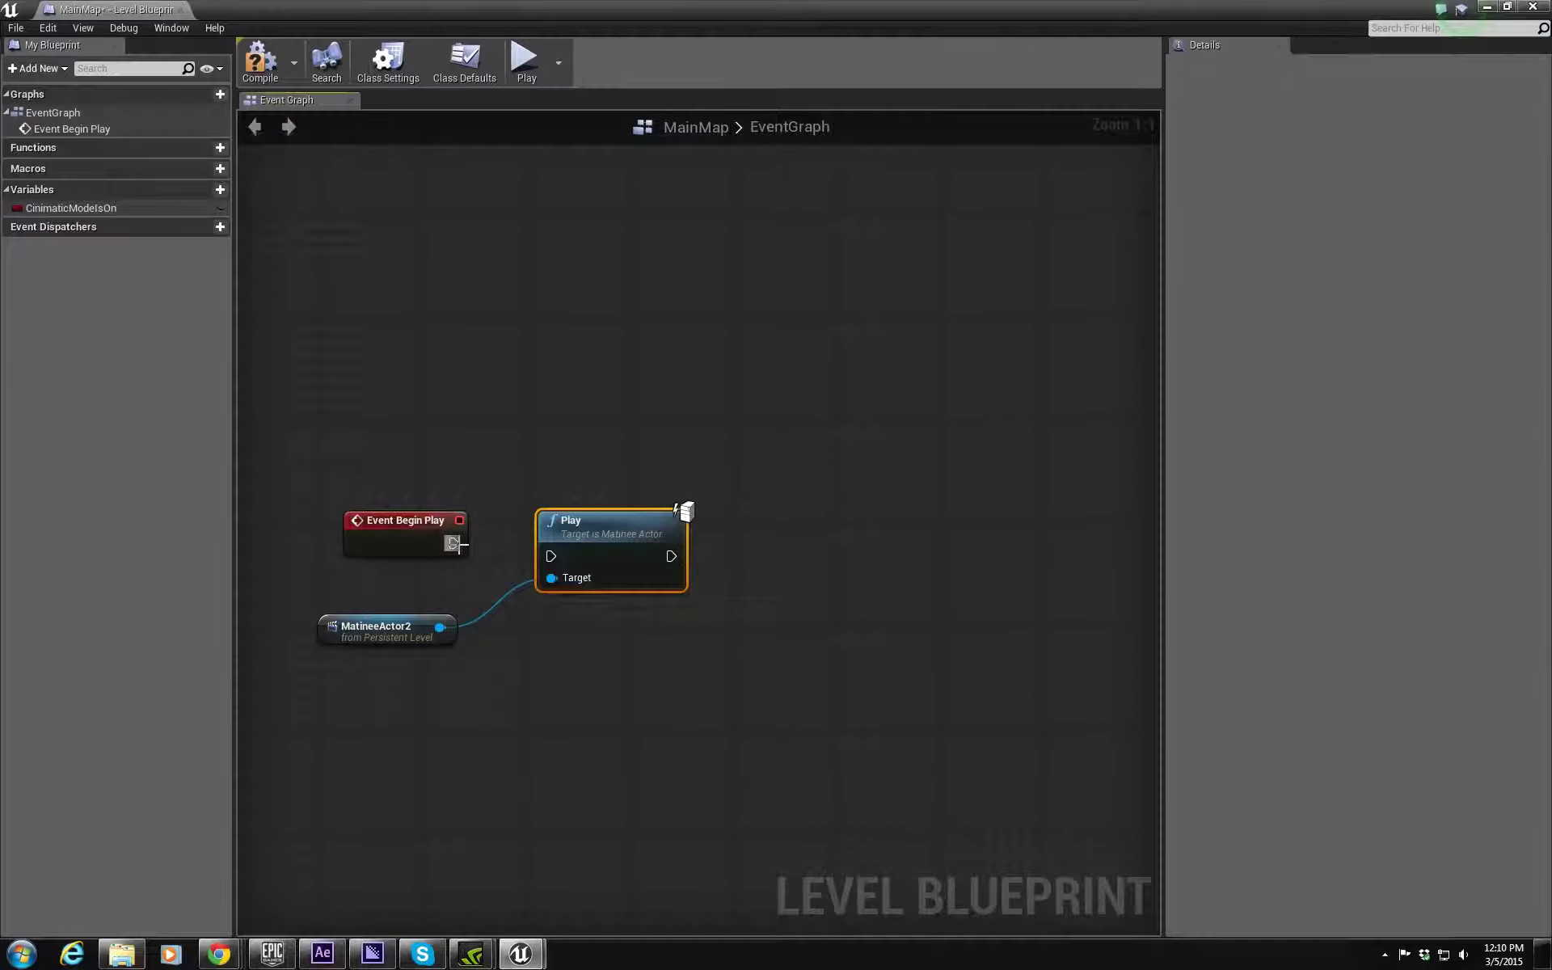
{"action": "left_click_drag", "start_coordinate": [452, 543], "coordinate": [594, 517]}
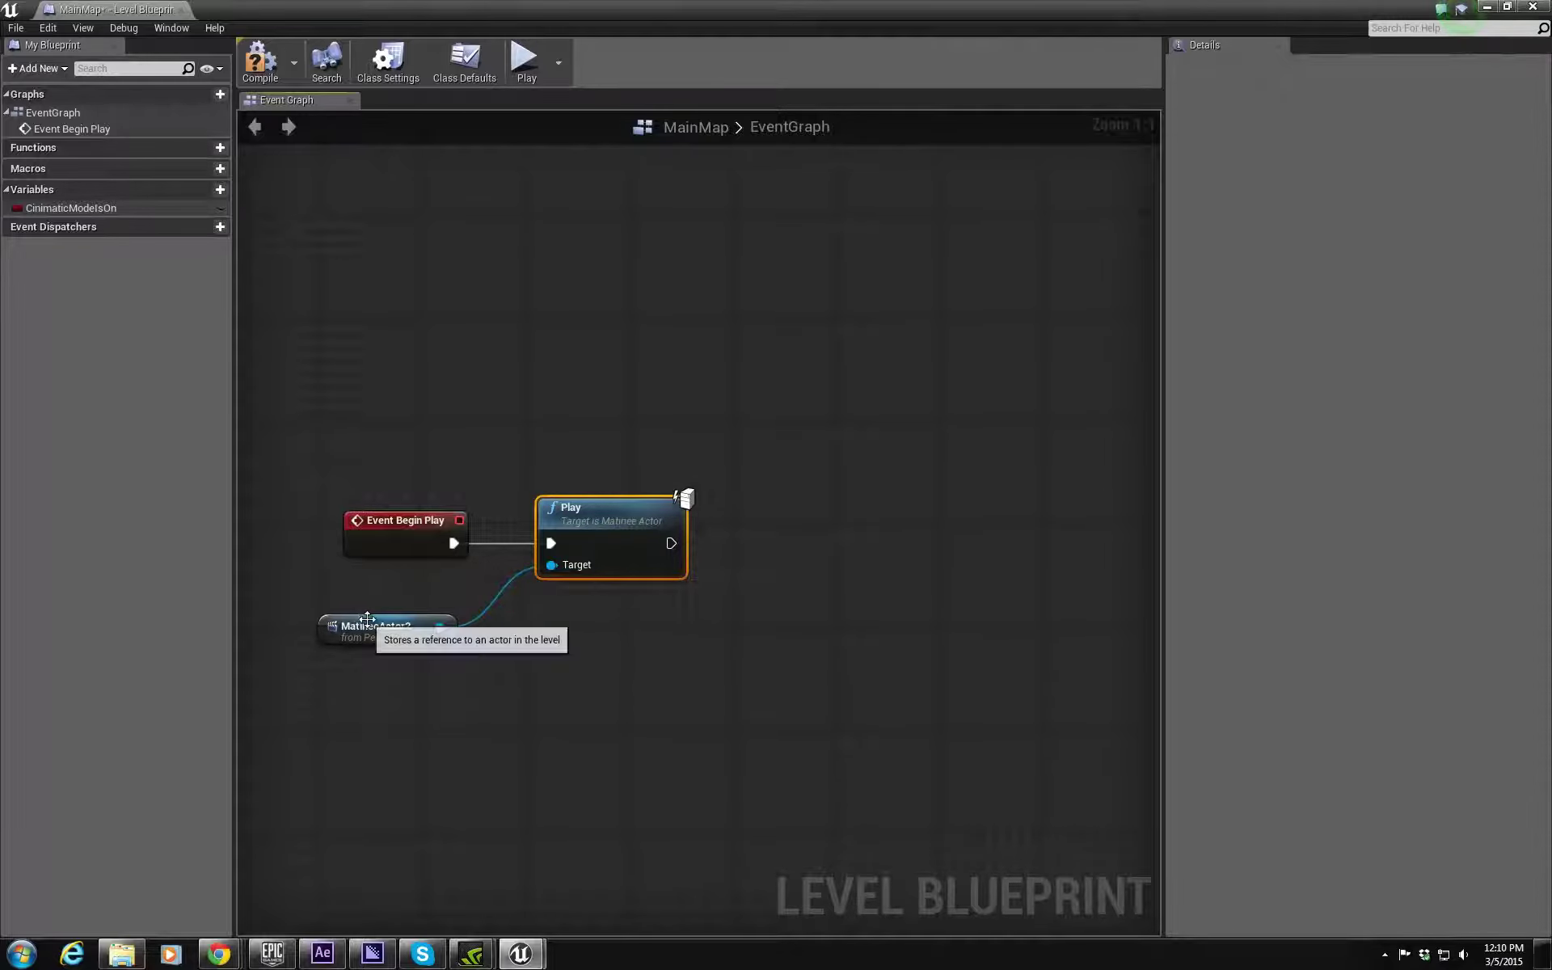
{"action": "left_click_drag", "start_coordinate": [363, 611], "coordinate": [374, 617]}
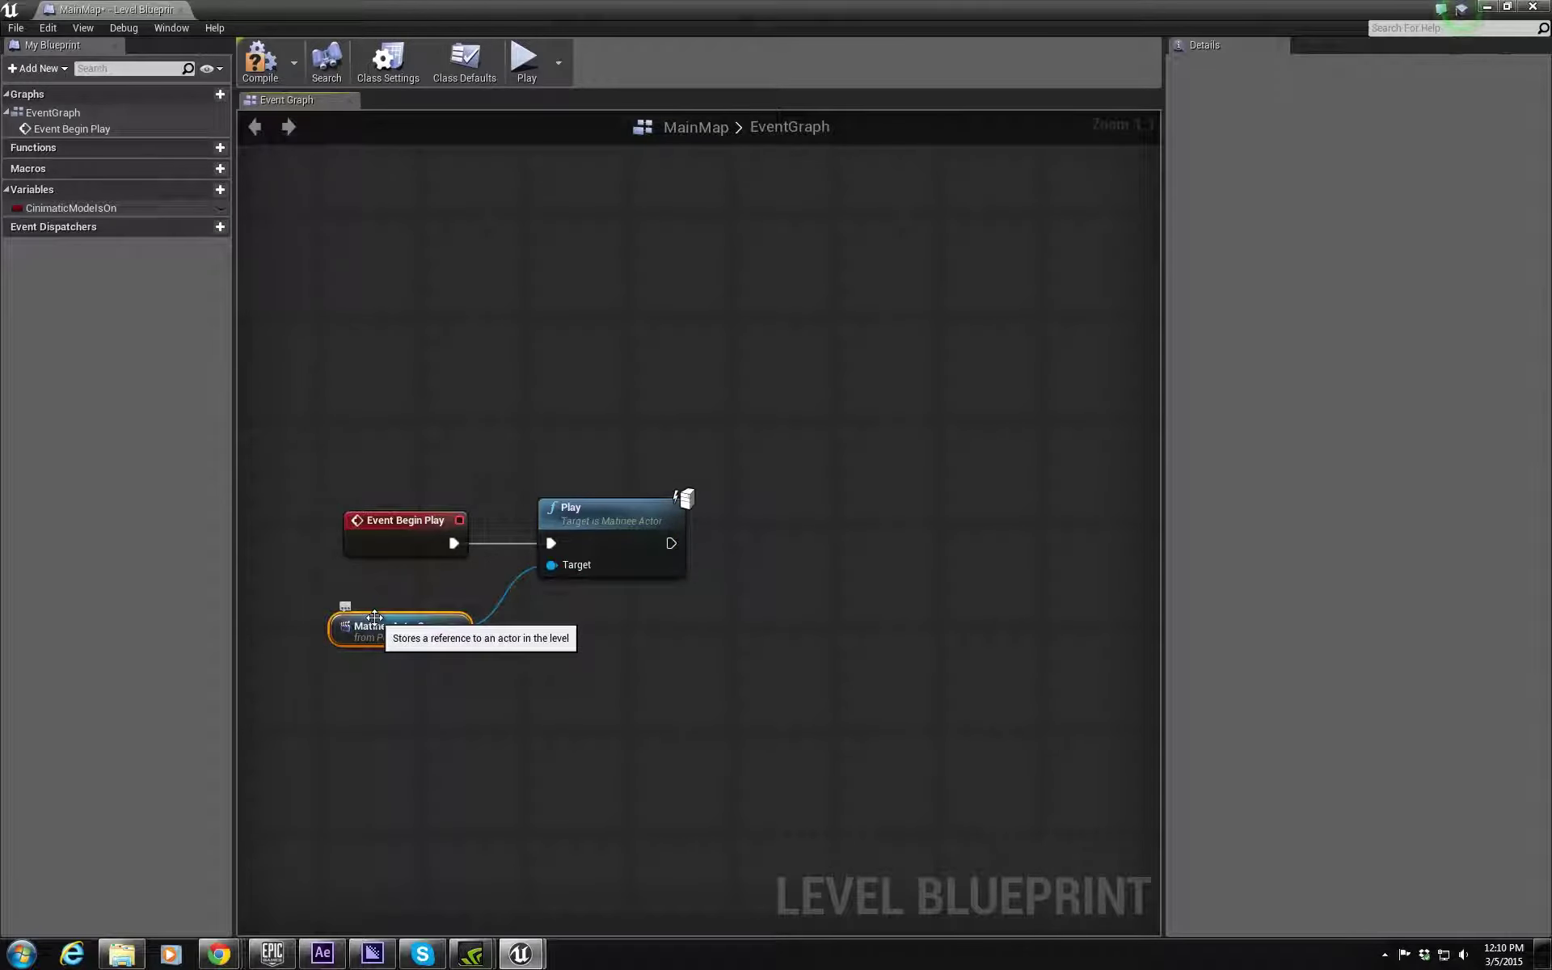
{"action": "left_click", "coordinate": [716, 436]}
{"action": "right_click", "coordinate": [733, 429]}
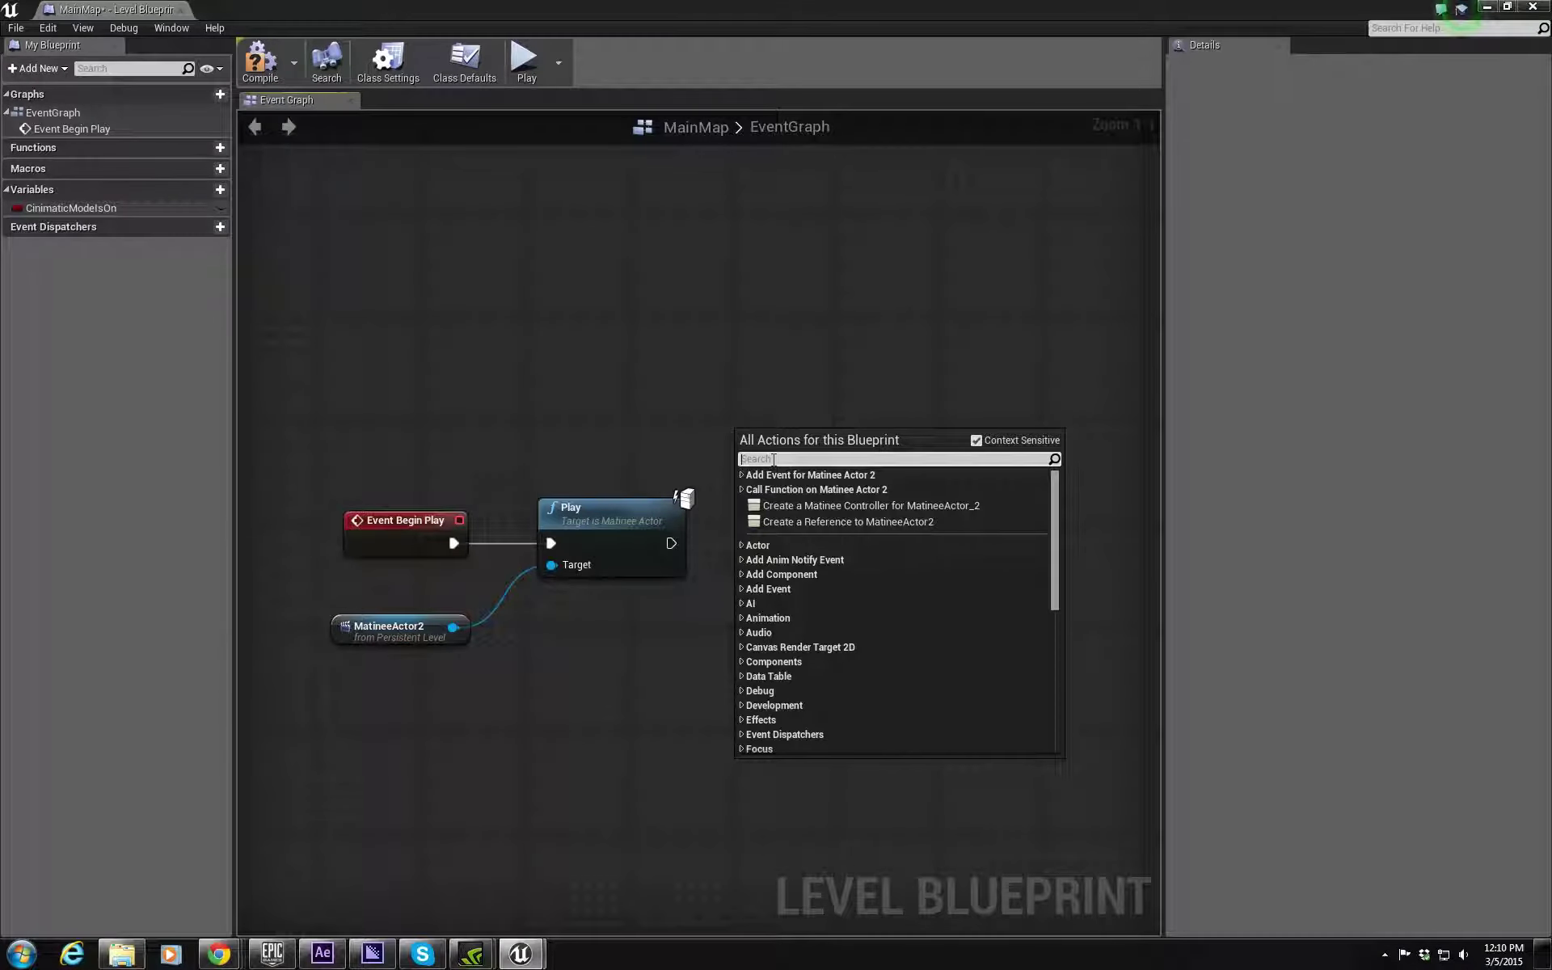
Step: Add a setter for the CinimaticModeIsOn variable, then delete the unwanted SET node
{"action": "type", "text": "cinima"}
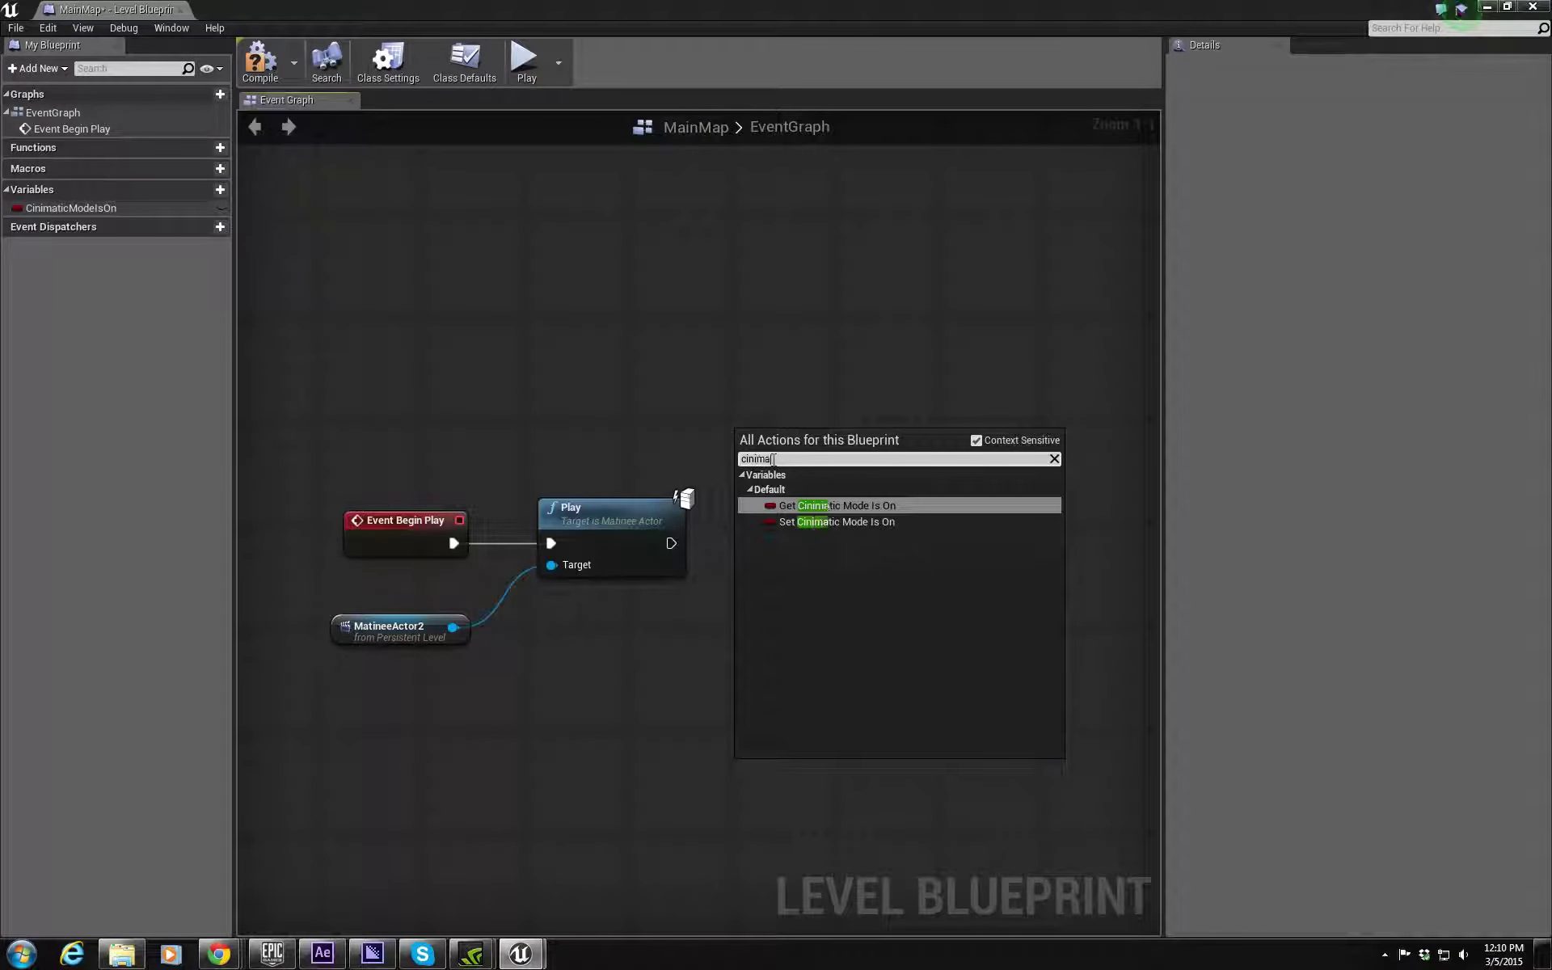
{"action": "left_click", "coordinate": [874, 523]}
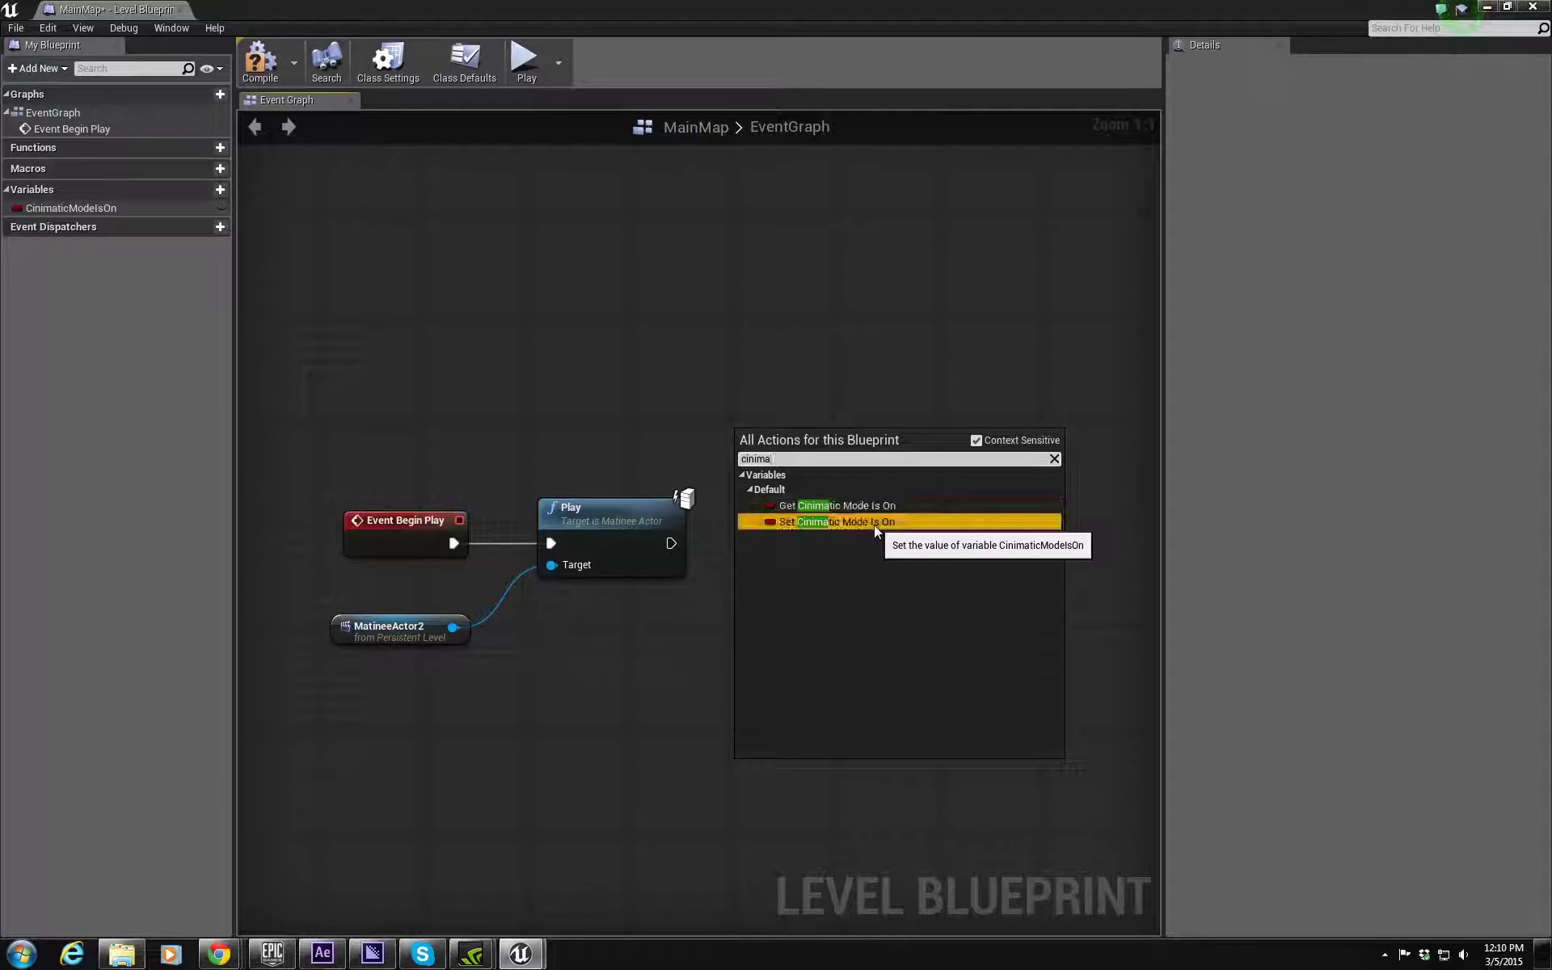
{"action": "left_click_drag", "start_coordinate": [797, 453], "coordinate": [817, 589]}
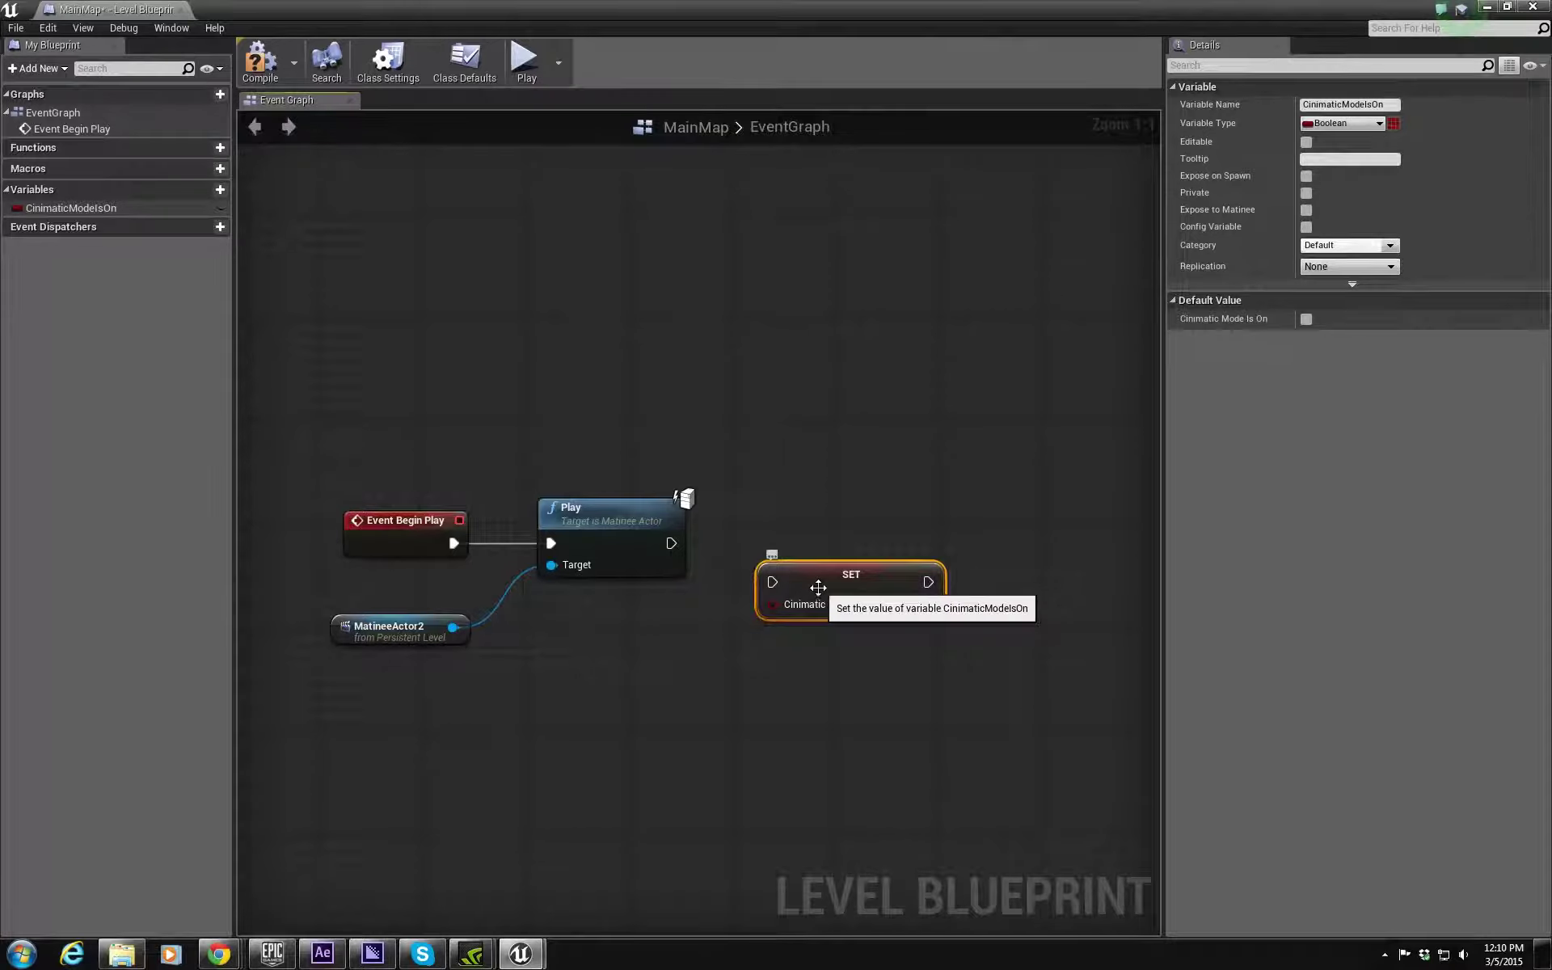
{"action": "key", "text": "Delete"}
Step: Add a Set Cinematic Mode node beside Play and wire Play's output into it
{"action": "right_click", "coordinate": [814, 497]}
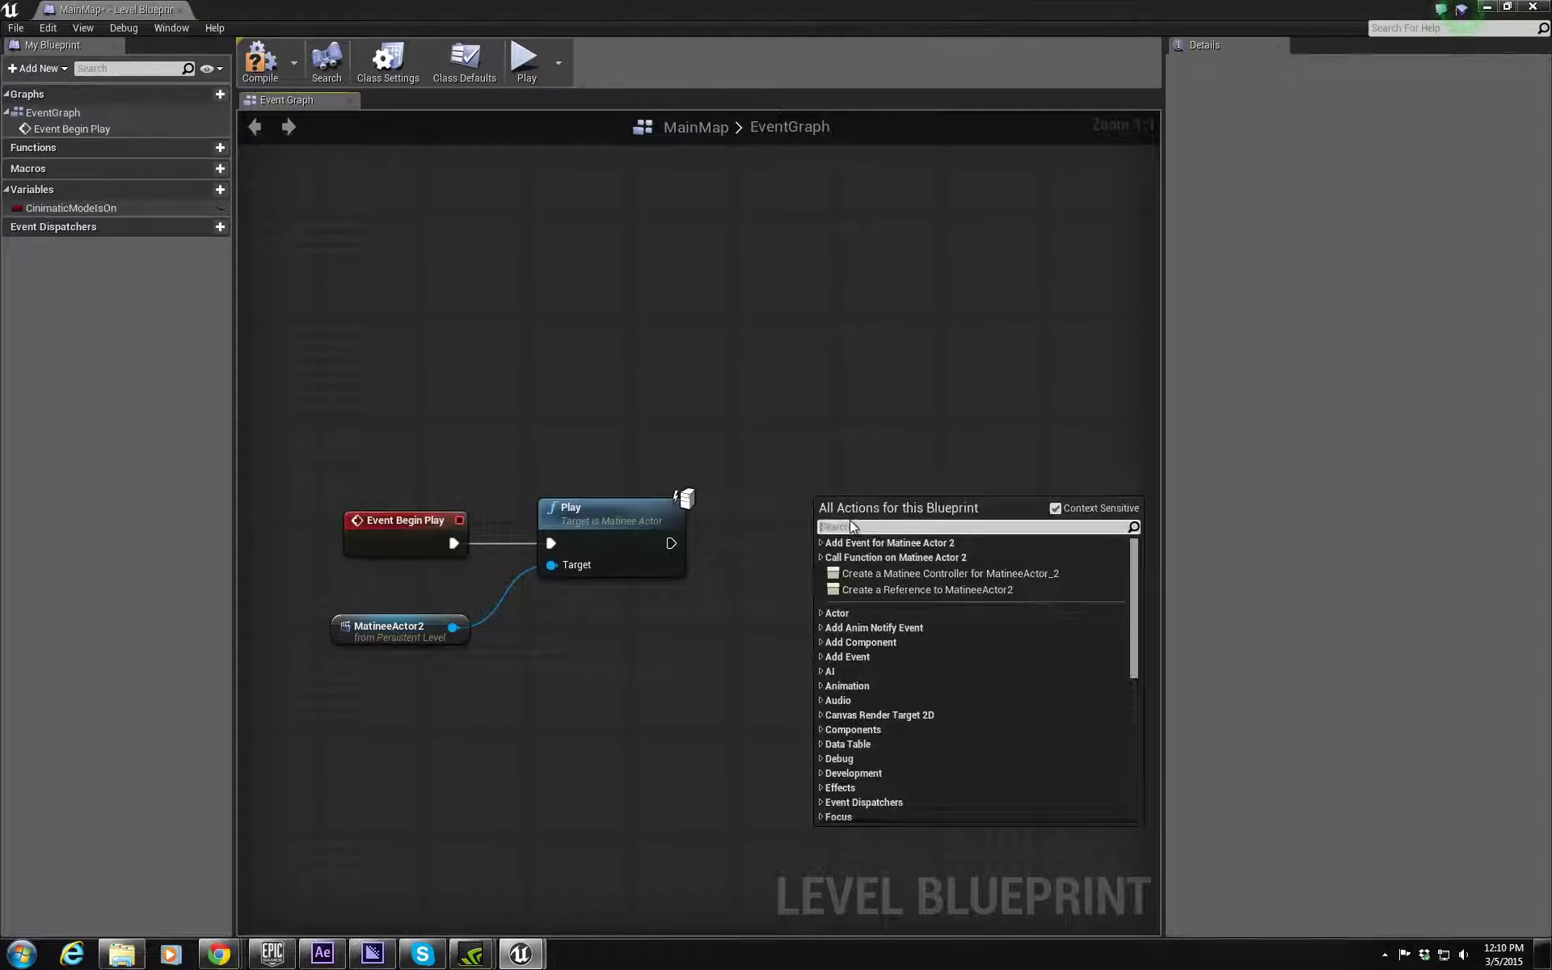
{"action": "type", "text": "cini"}
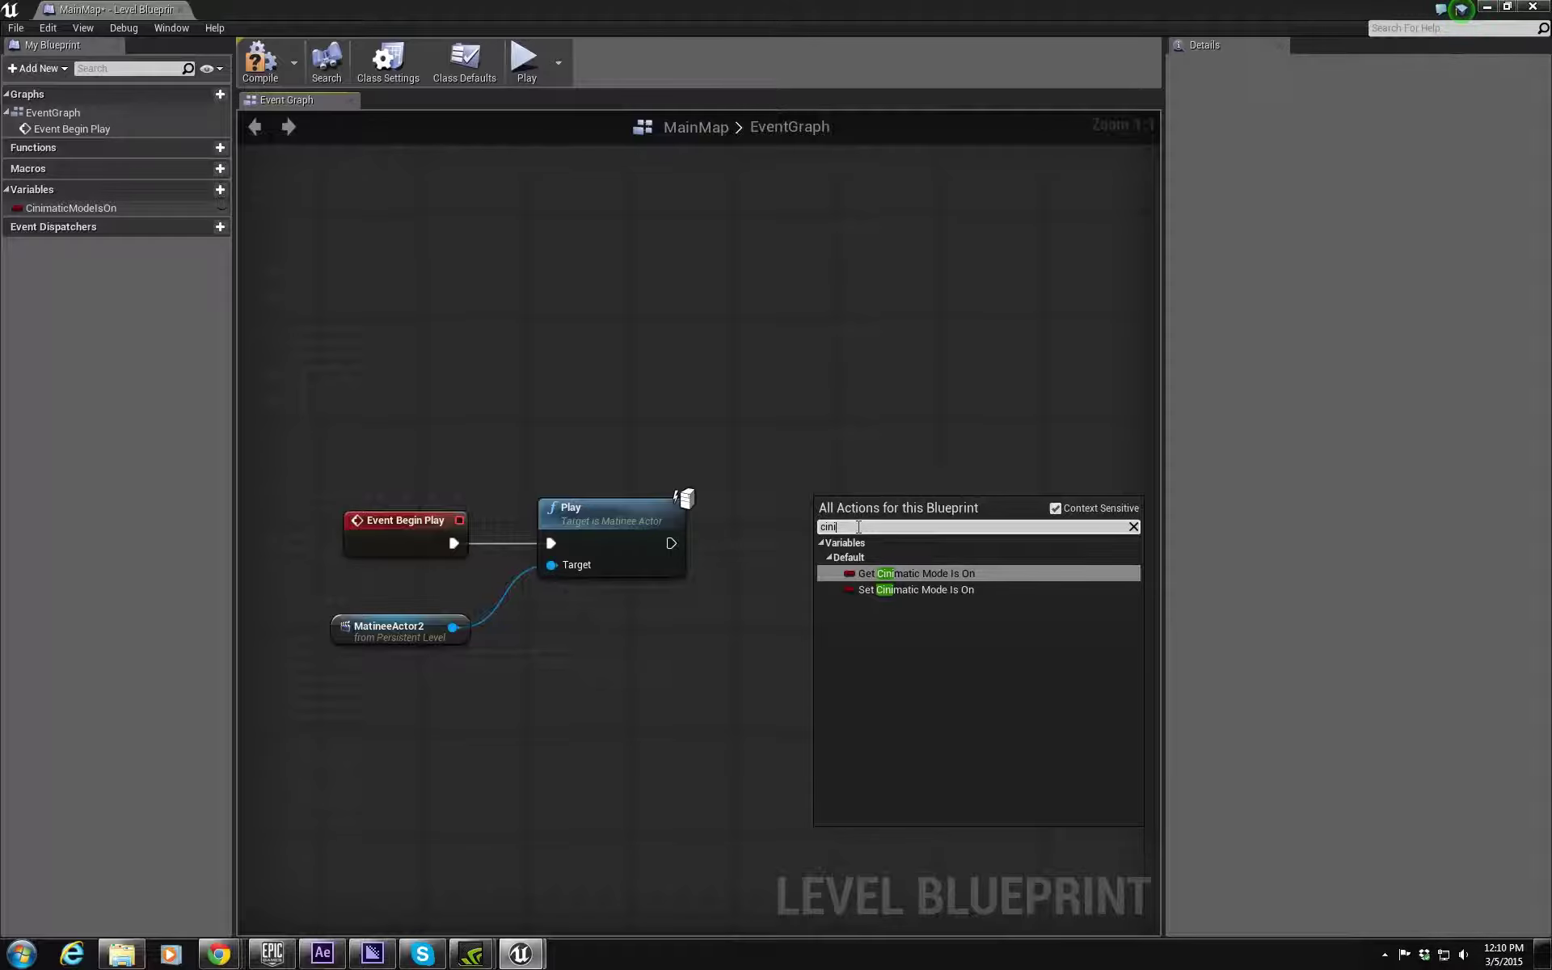
{"action": "key", "text": "BackSpace"}
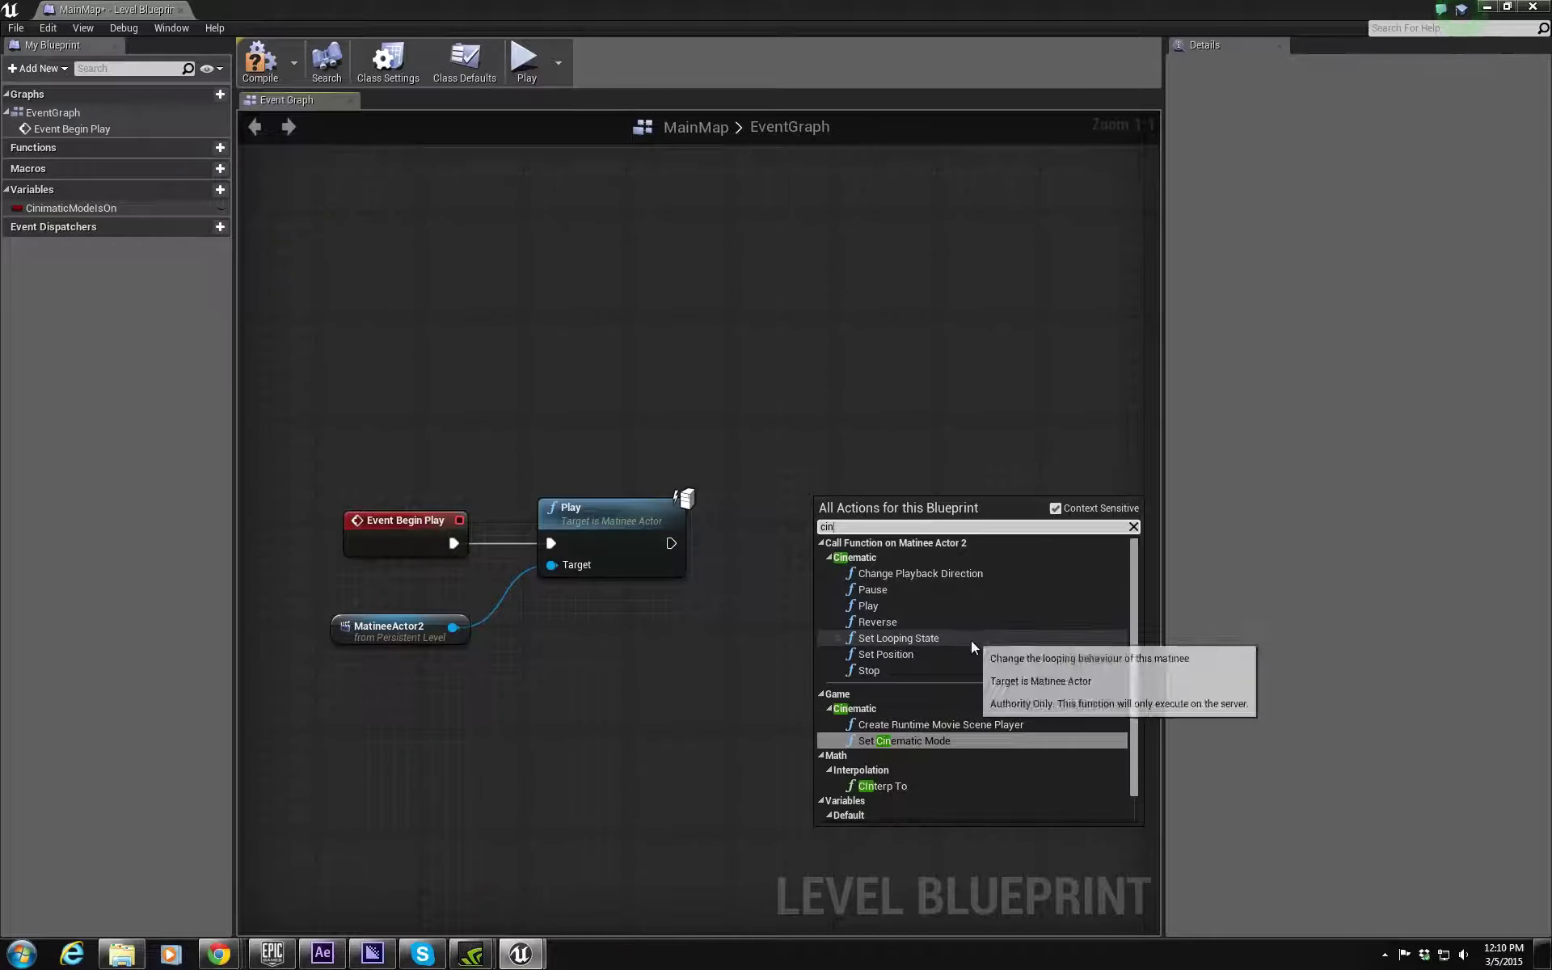
{"action": "scroll", "coordinate": [937, 725], "scroll_direction": "down", "scroll_amount": 1}
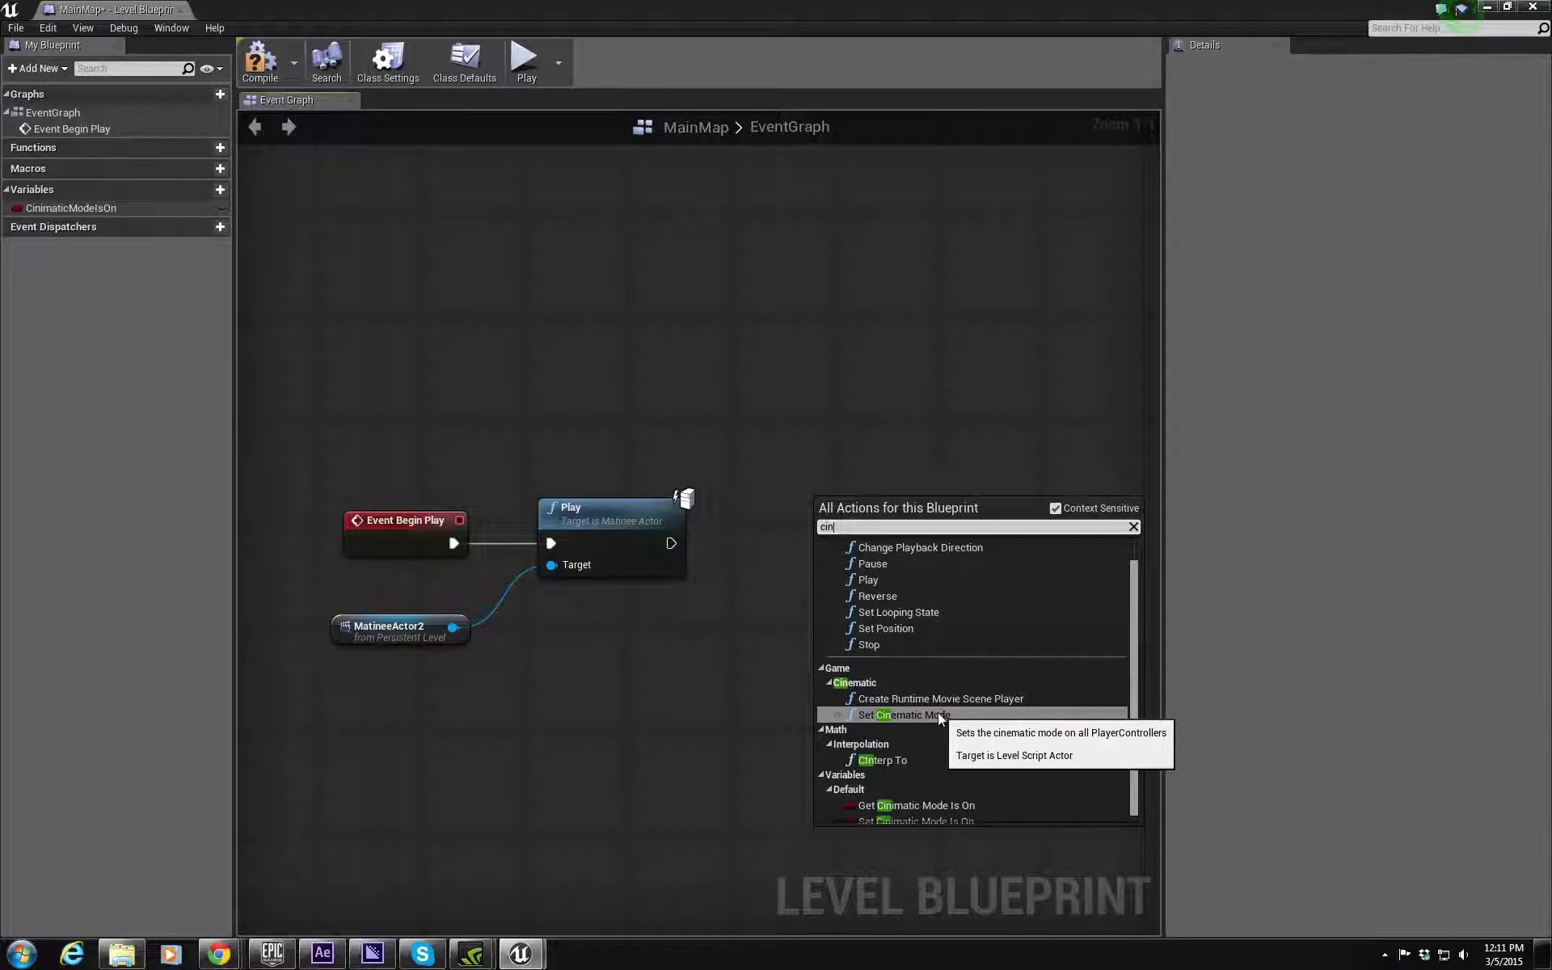
{"action": "left_click", "coordinate": [937, 715]}
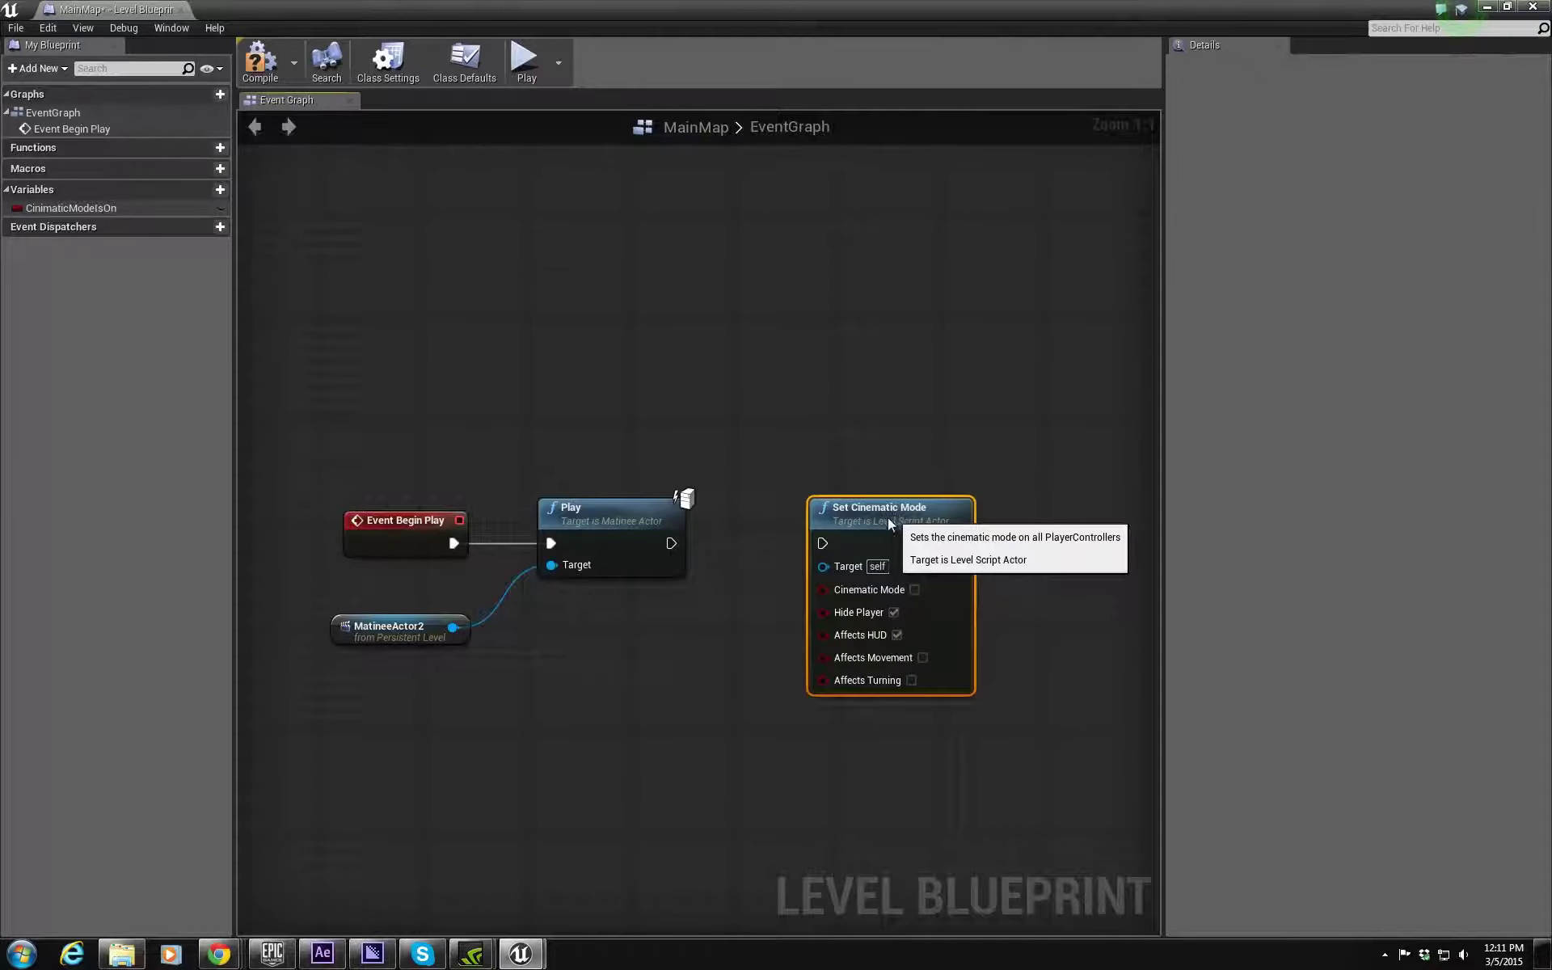
{"action": "left_click_drag", "start_coordinate": [905, 517], "coordinate": [853, 518]}
{"action": "left_click_drag", "start_coordinate": [671, 543], "coordinate": [770, 543]}
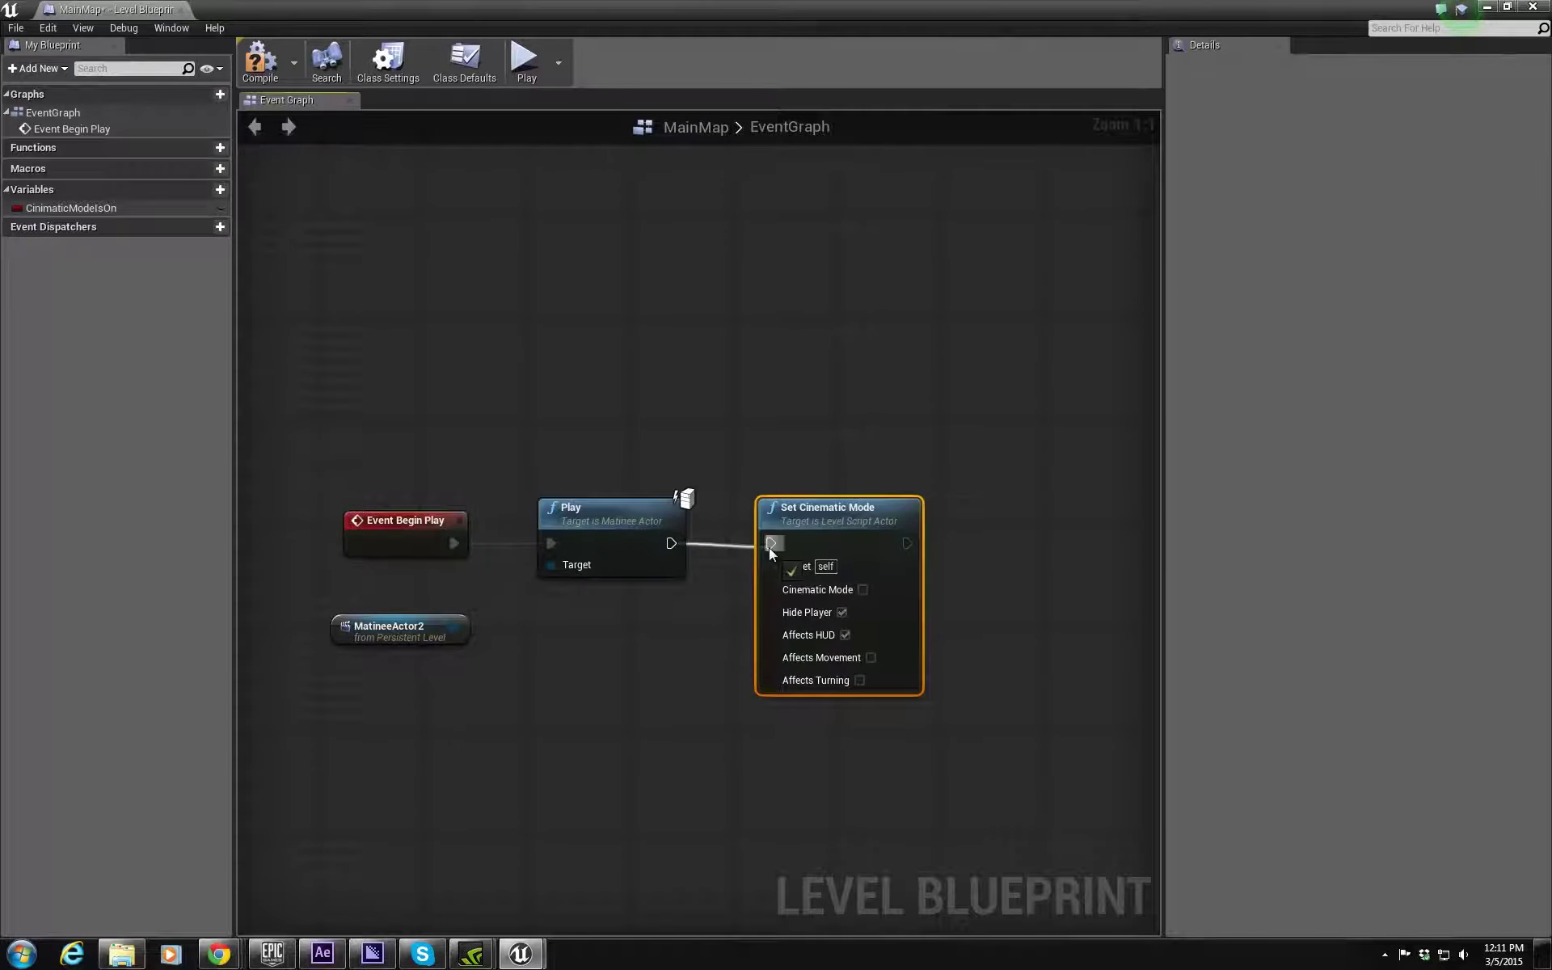
Step: Tick the Cinematic Mode option and promote that input to a new Boolean variable
{"action": "left_click", "coordinate": [863, 590]}
{"action": "mouse_move", "coordinate": [824, 513]}
{"action": "left_mouse_down"}
{"action": "mouse_move", "coordinate": [831, 535]}
{"action": "mouse_move", "coordinate": [837, 513]}
{"action": "left_mouse_up"}
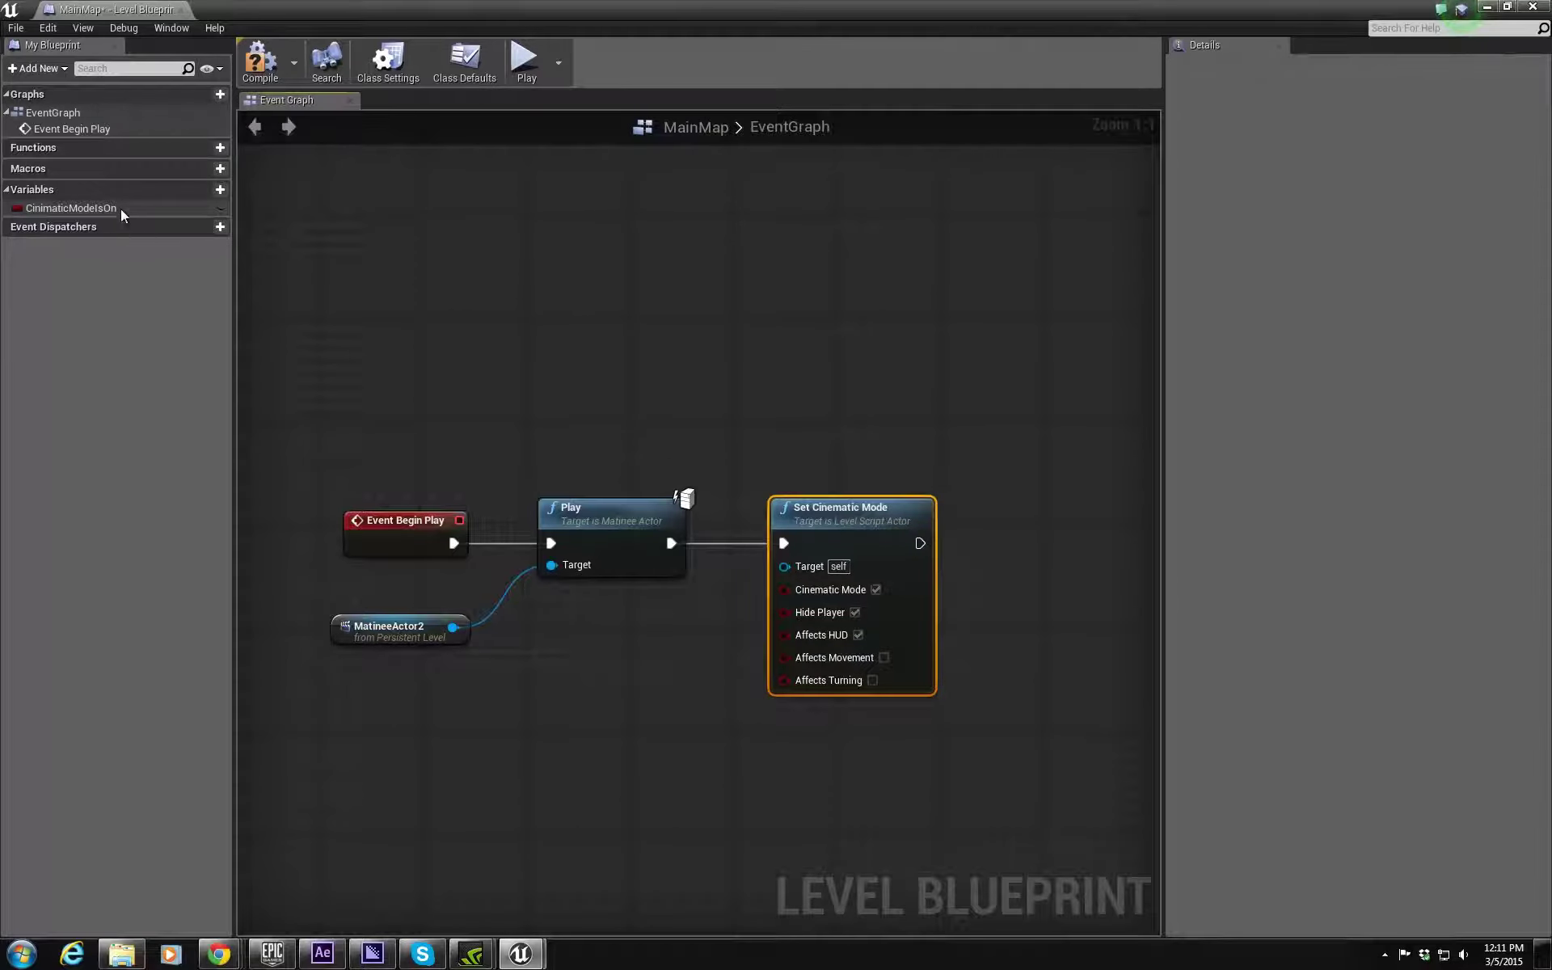
{"action": "left_click_drag", "start_coordinate": [114, 210], "coordinate": [784, 590]}
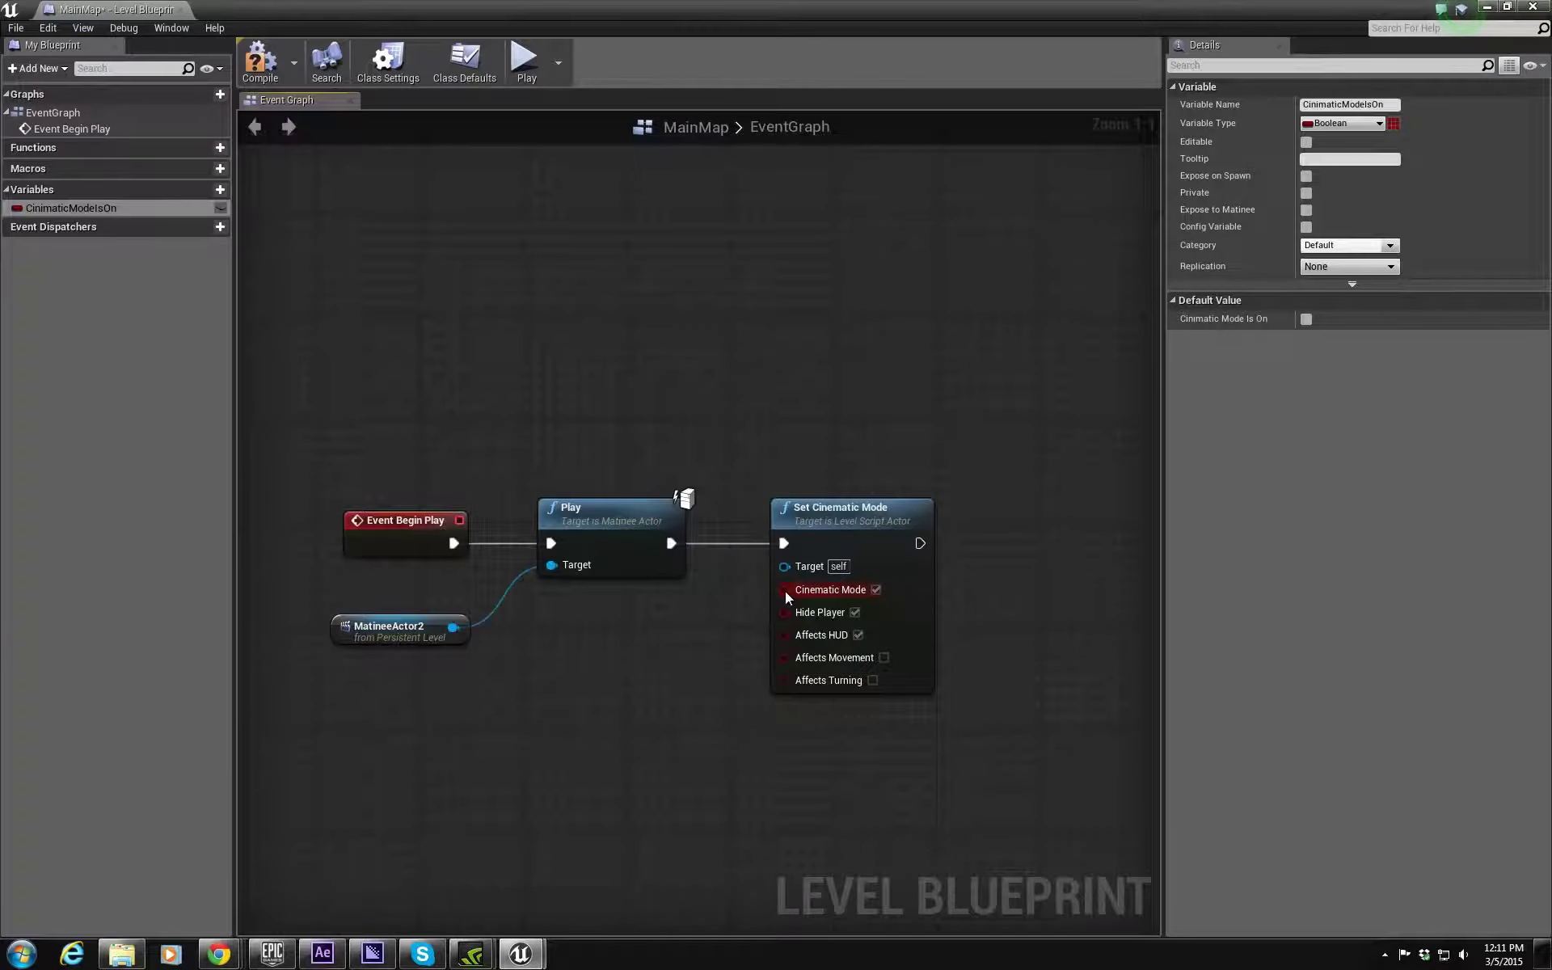
{"action": "right_click_drag", "start_coordinate": [784, 590], "coordinate": [824, 554]}
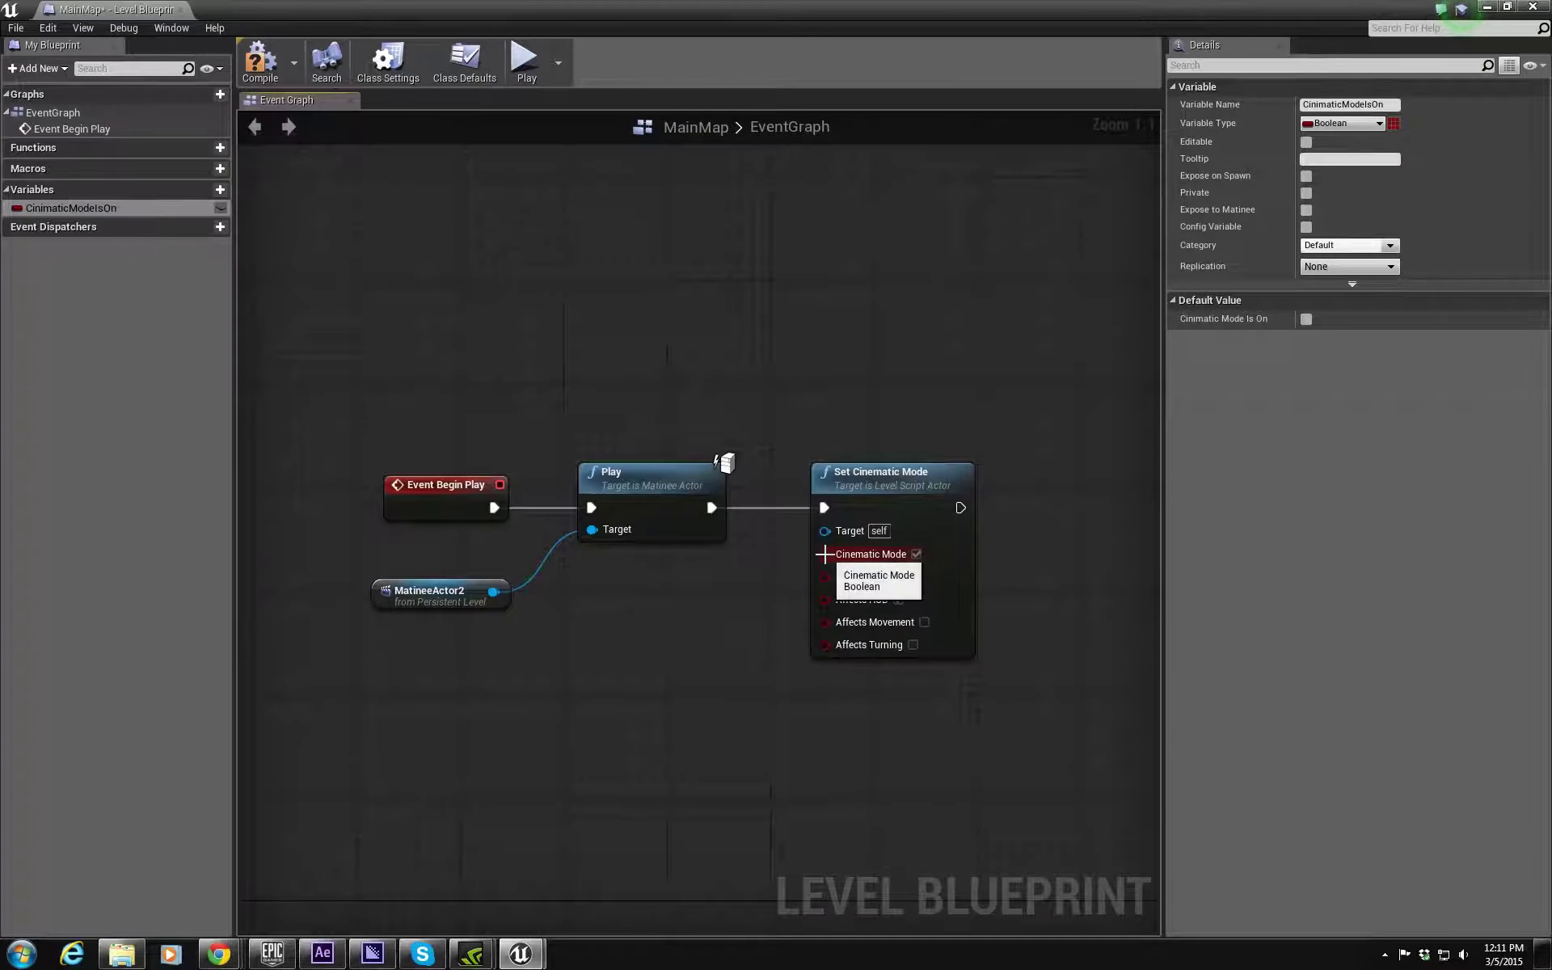
{"action": "left_click_drag", "start_coordinate": [824, 555], "coordinate": [656, 653]}
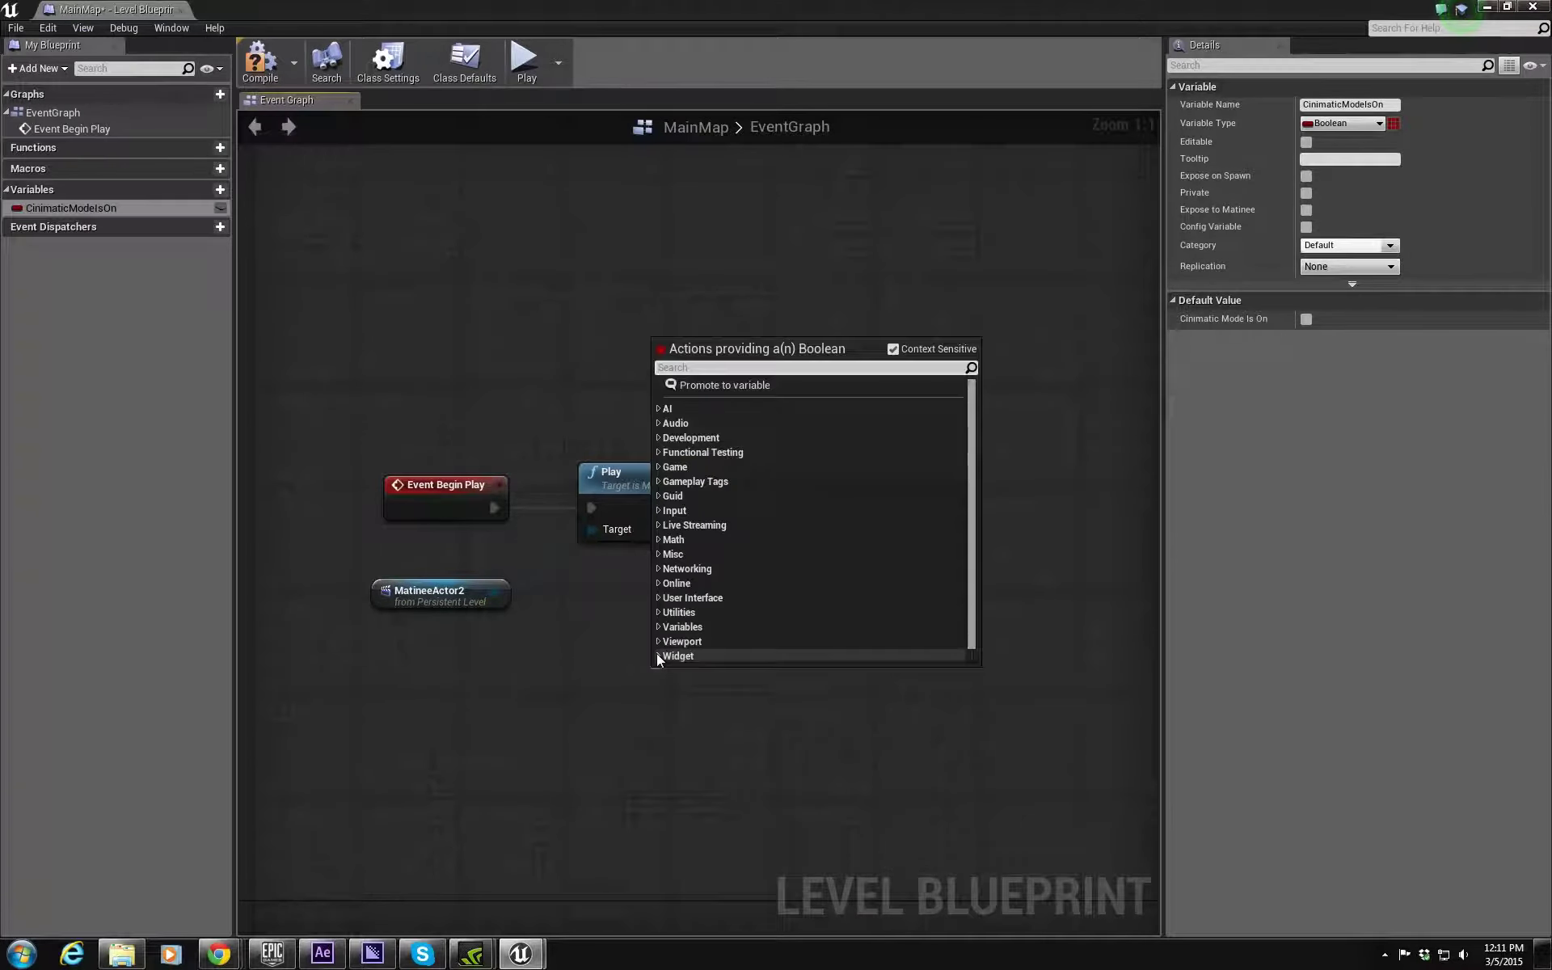
{"action": "left_click", "coordinate": [706, 391]}
Step: Rename the promoted NewVar to CinimaticMode and place its getter below Play
{"action": "left_click_drag", "start_coordinate": [744, 475], "coordinate": [788, 434]}
{"action": "left_click", "coordinate": [789, 388]}
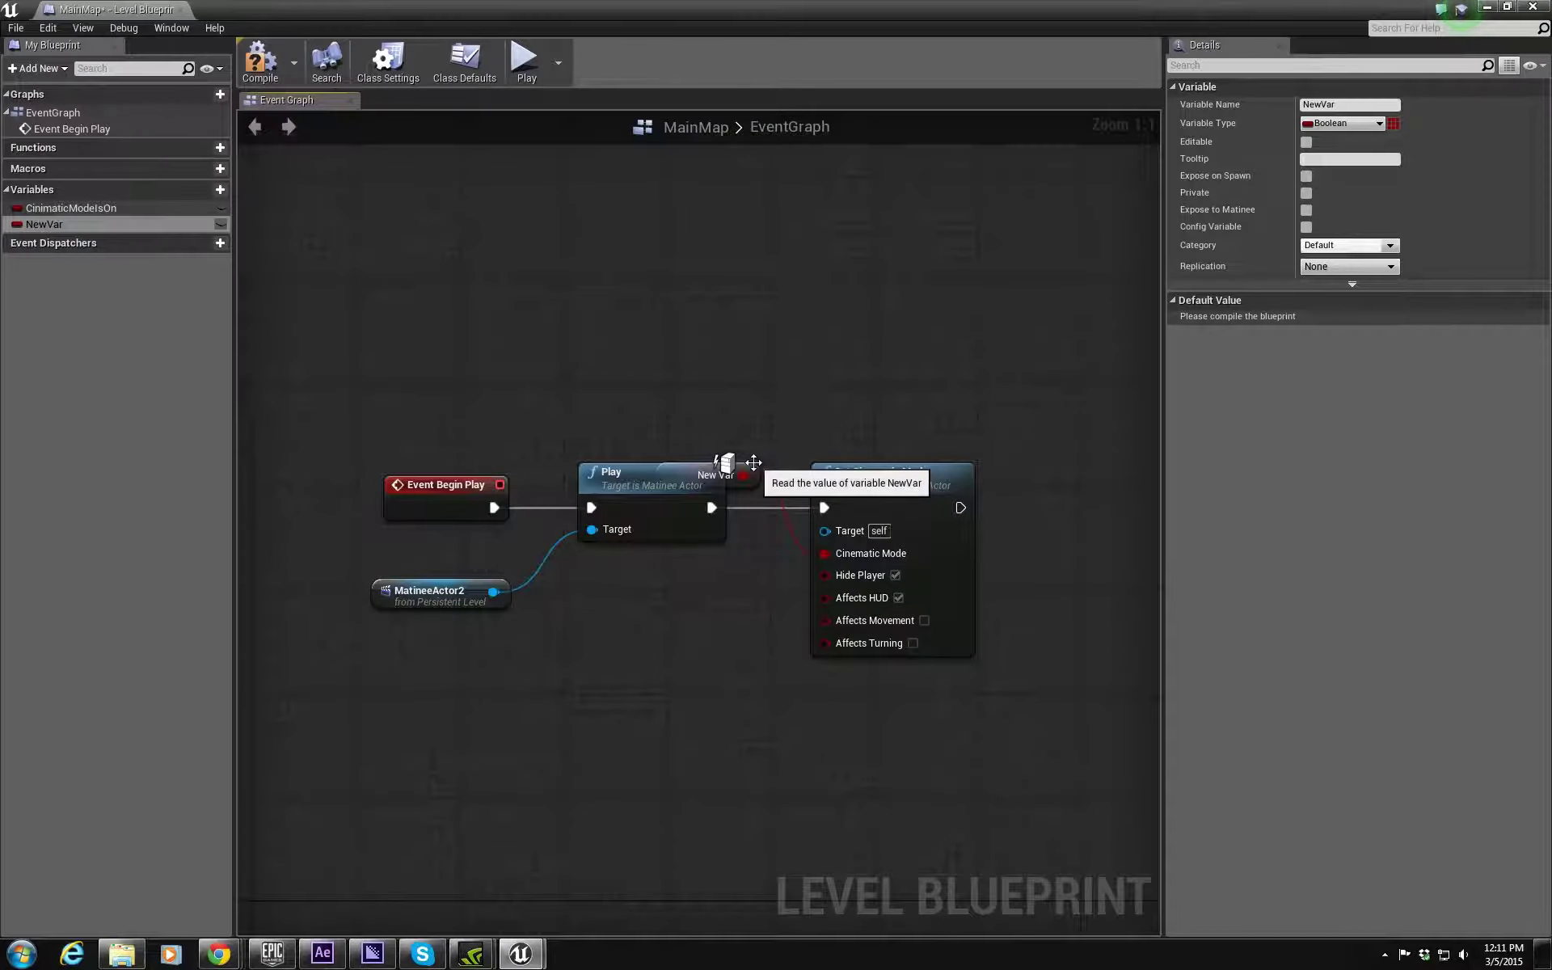
{"action": "left_click_drag", "start_coordinate": [734, 481], "coordinate": [825, 552]}
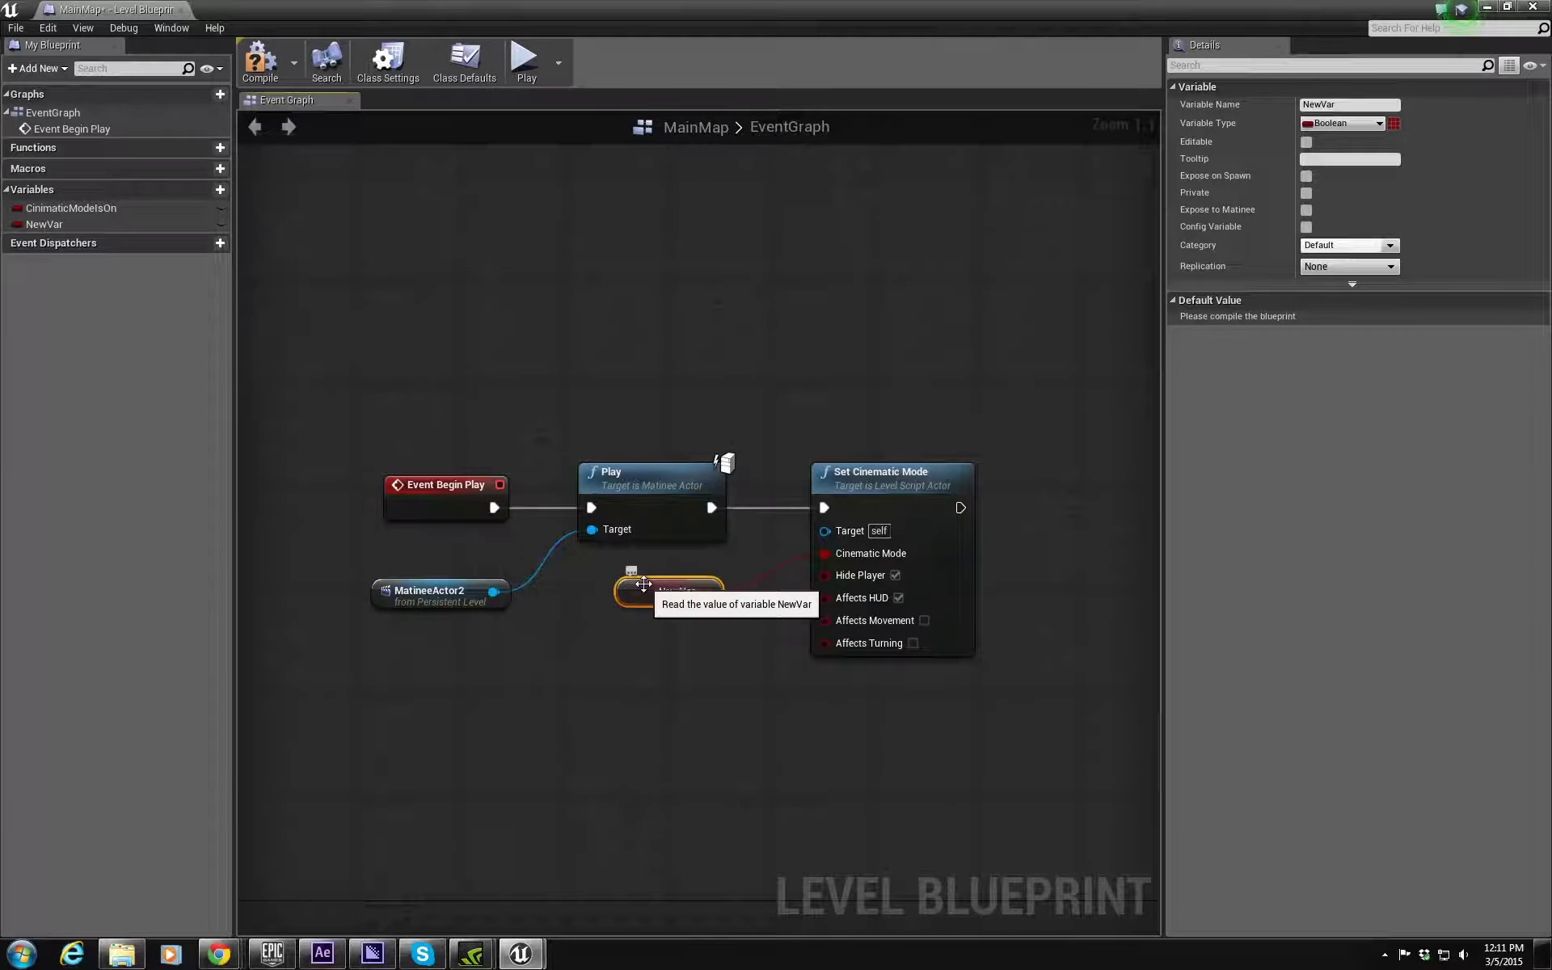
{"action": "left_click", "coordinate": [1364, 108]}
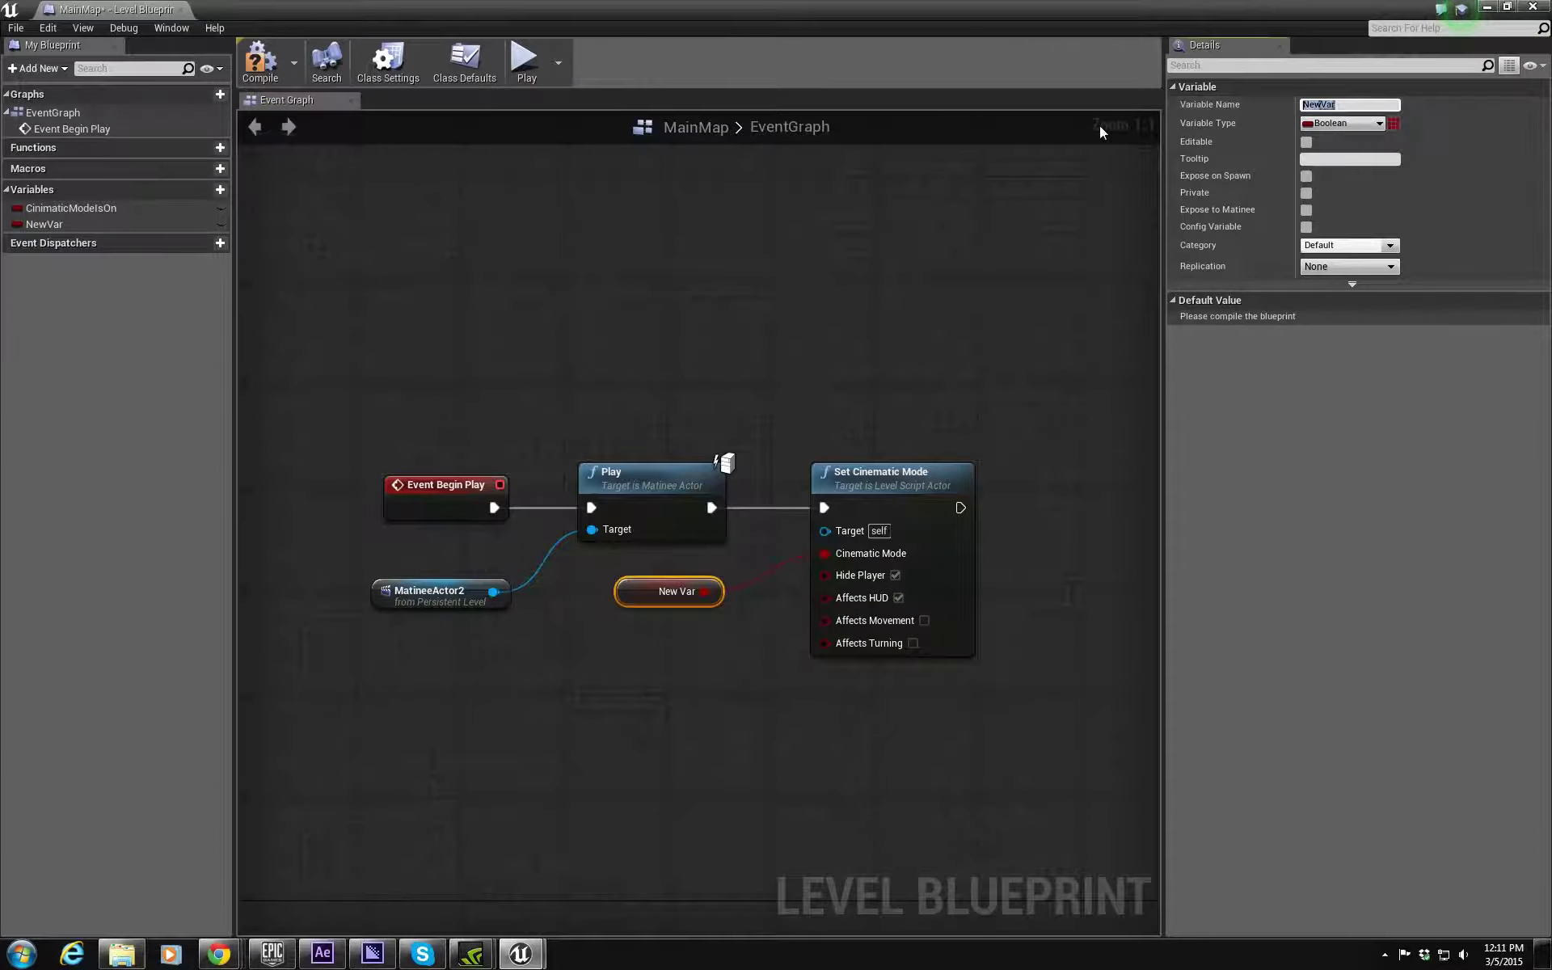
{"action": "type", "text": "CinimaticMode"}
{"action": "left_click", "coordinate": [691, 689]}
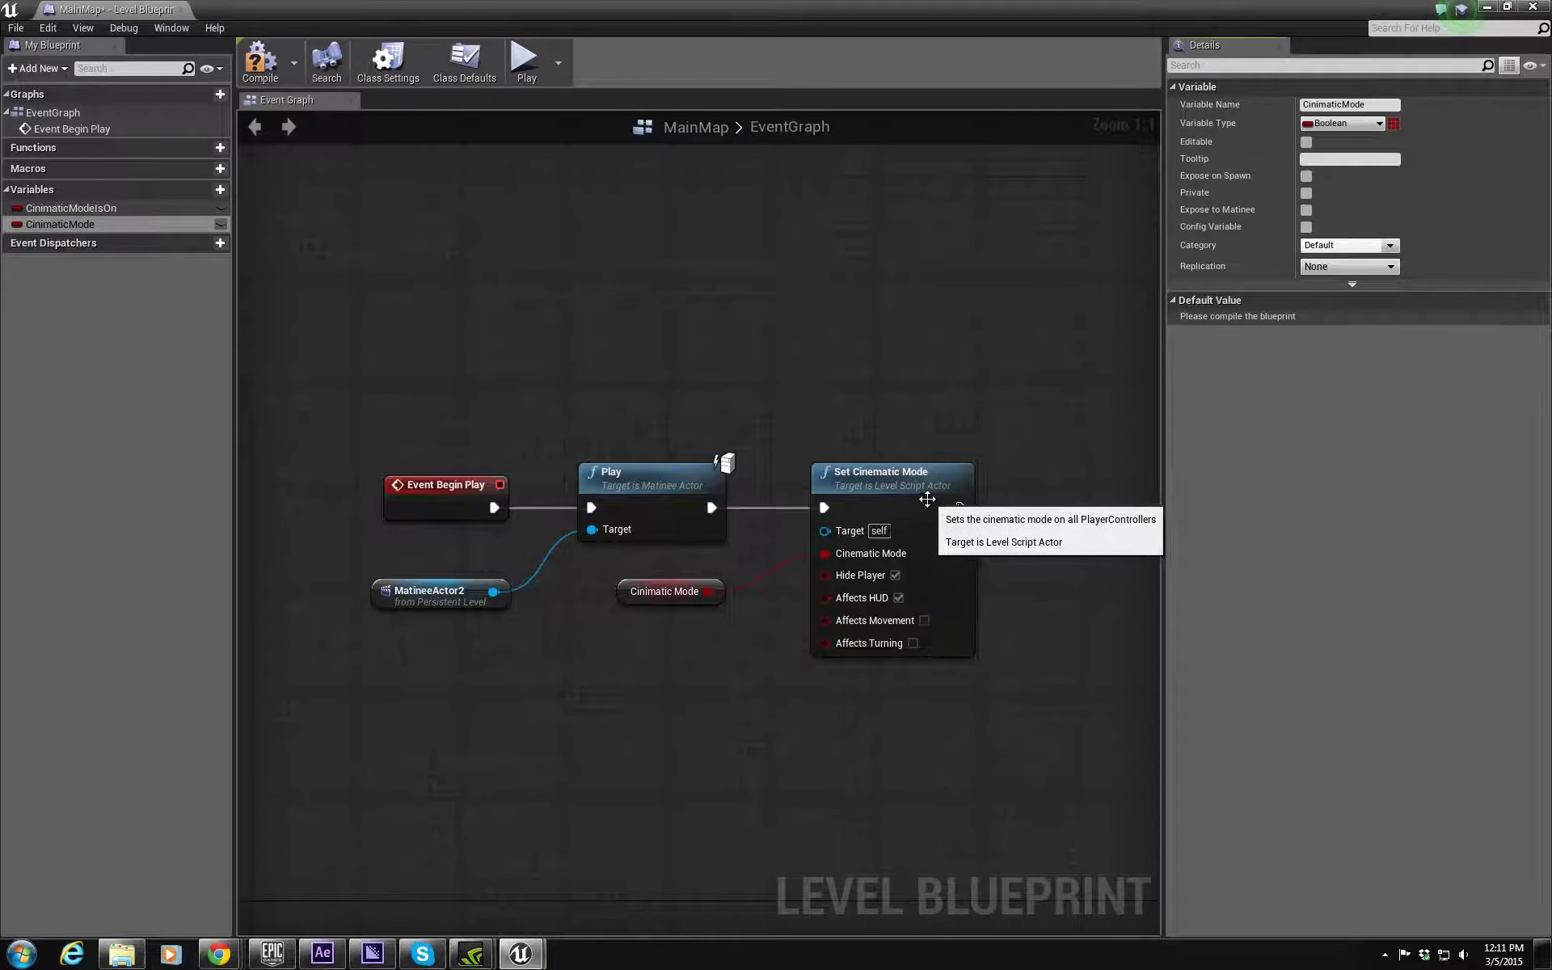
{"action": "left_click", "coordinate": [677, 591]}
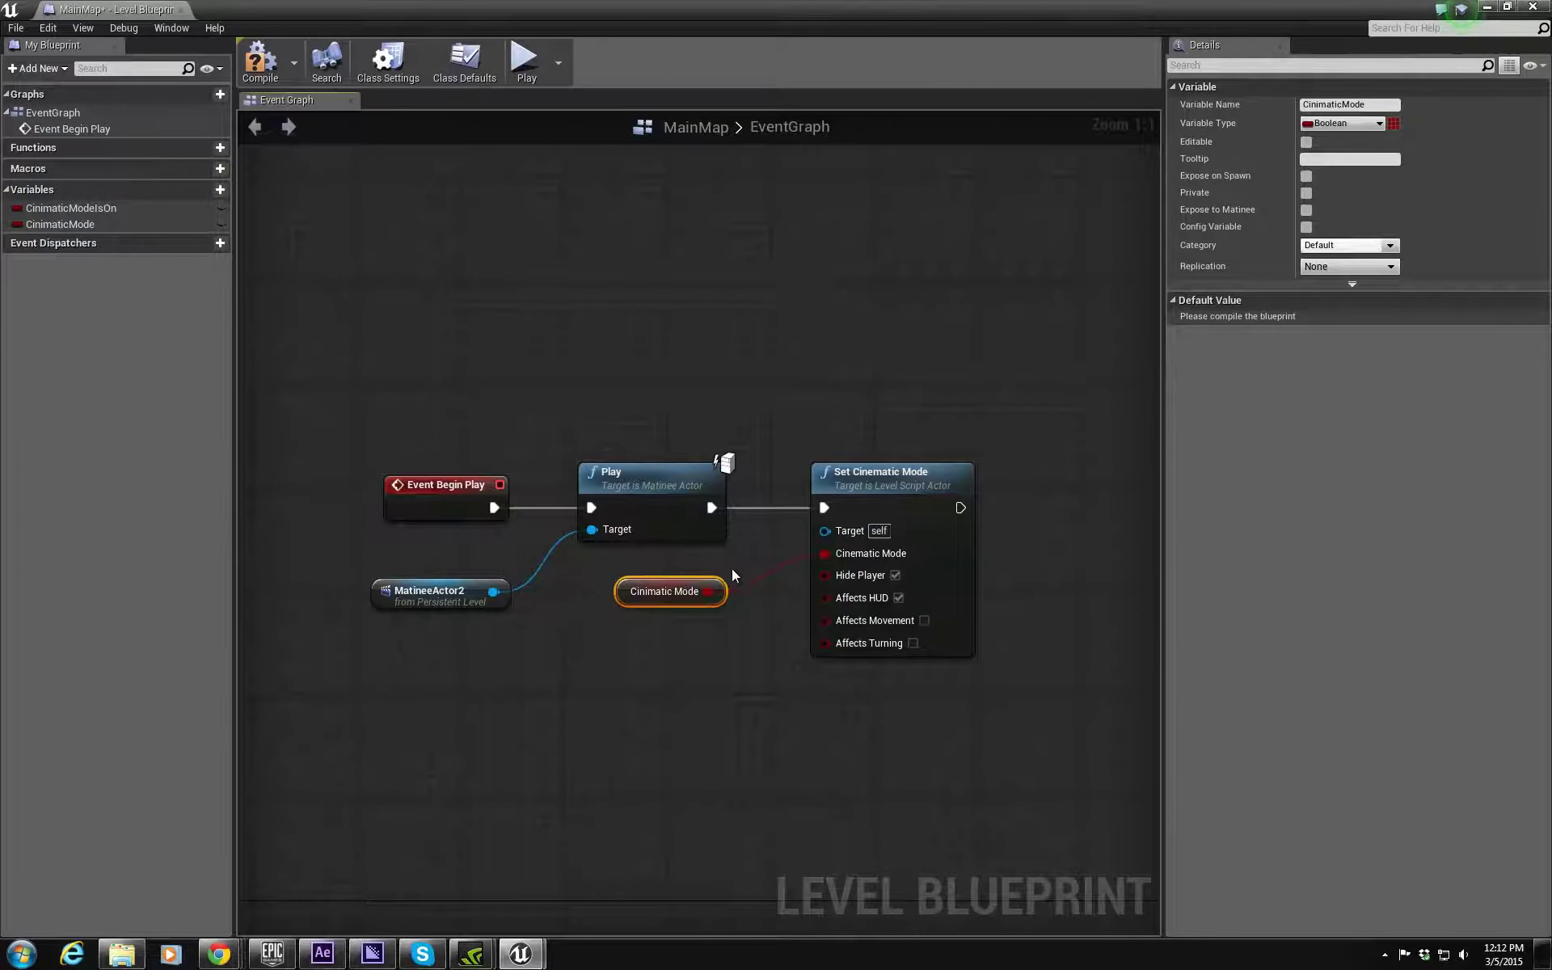
{"action": "right_click_drag", "start_coordinate": [839, 619], "coordinate": [695, 704]}
{"action": "scroll", "coordinate": [652, 689], "scroll_direction": "down", "scroll_amount": 1}
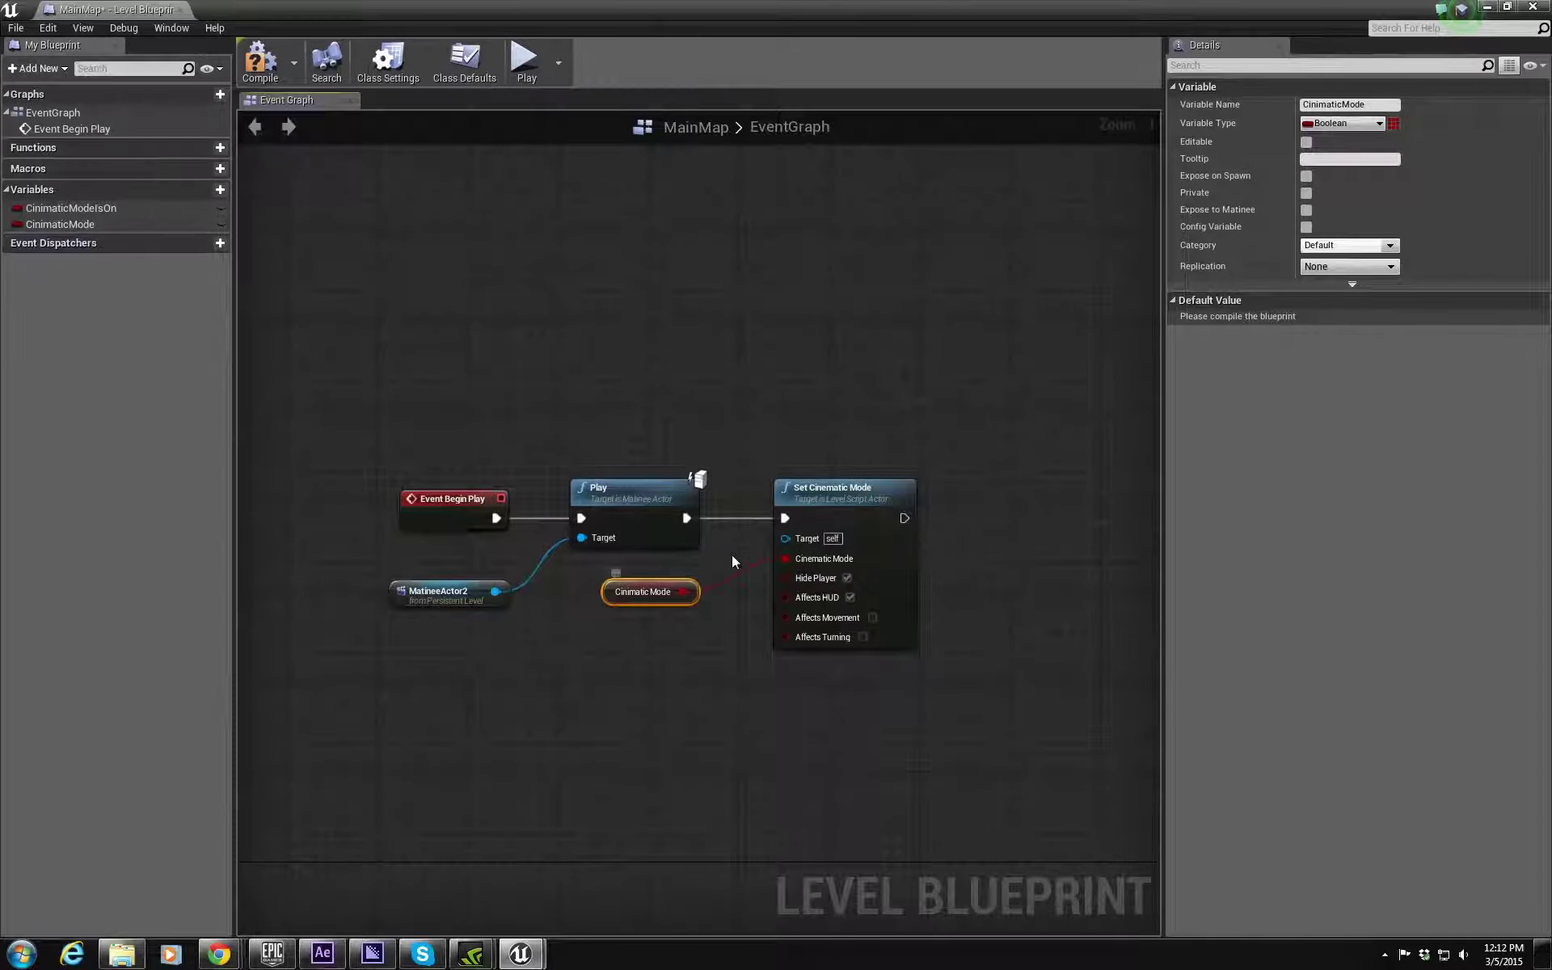
{"action": "left_click", "coordinate": [870, 505]}
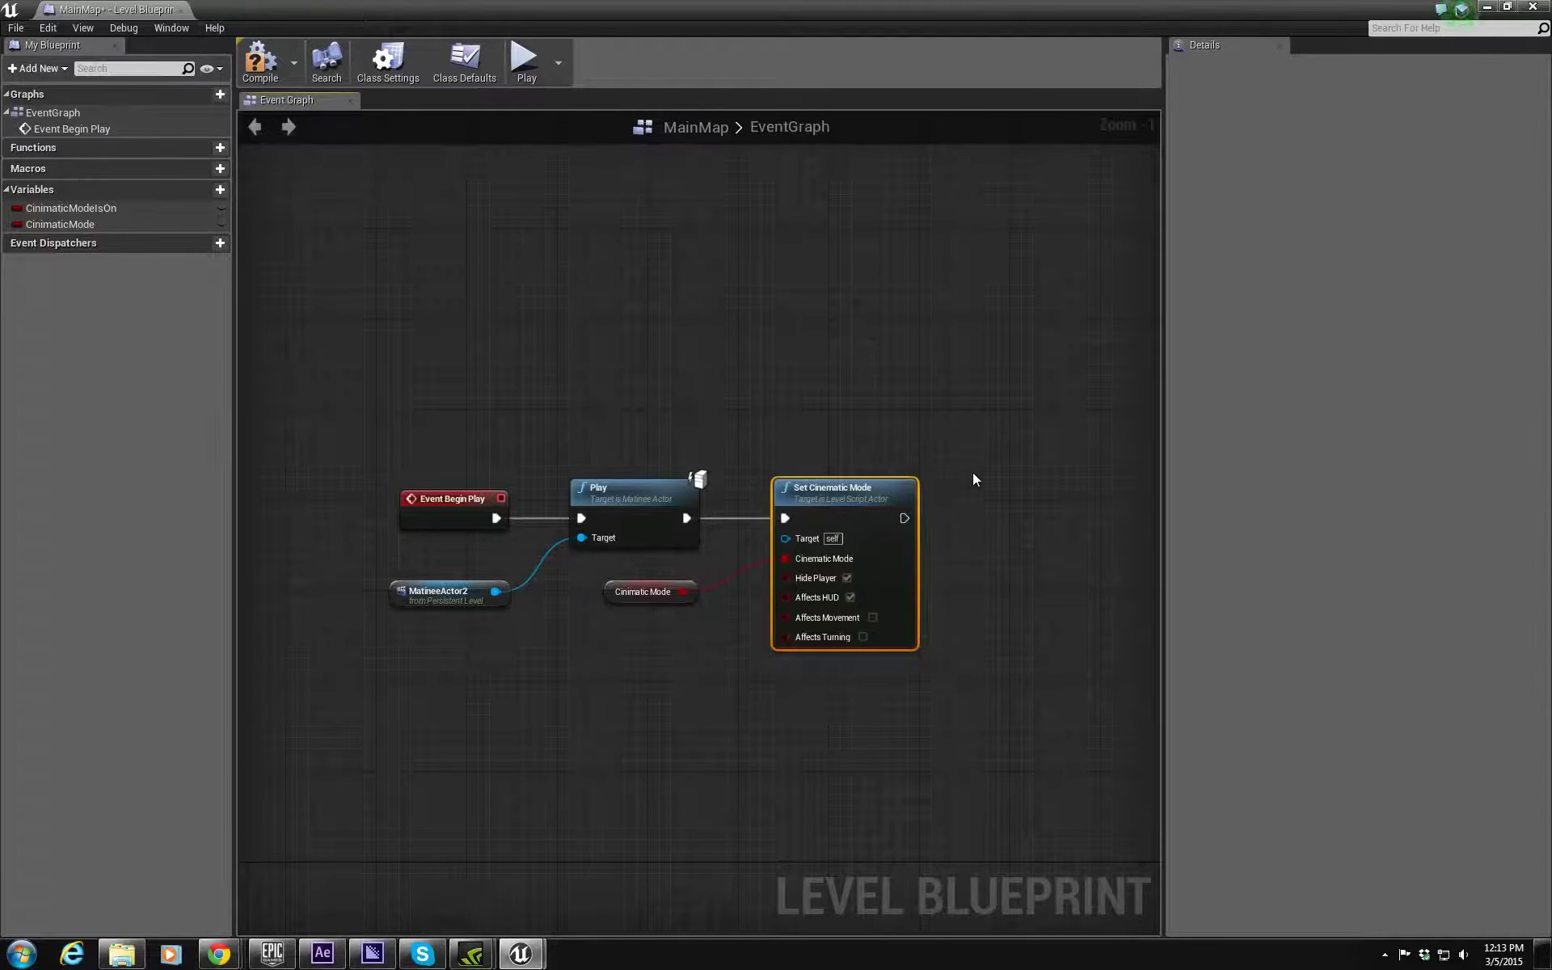
Step: Pan the EventGraph and open the Blueprint actions list on empty space beside Set Cinematic Mode
{"action": "right_click_drag", "start_coordinate": [973, 474], "coordinate": [912, 450]}
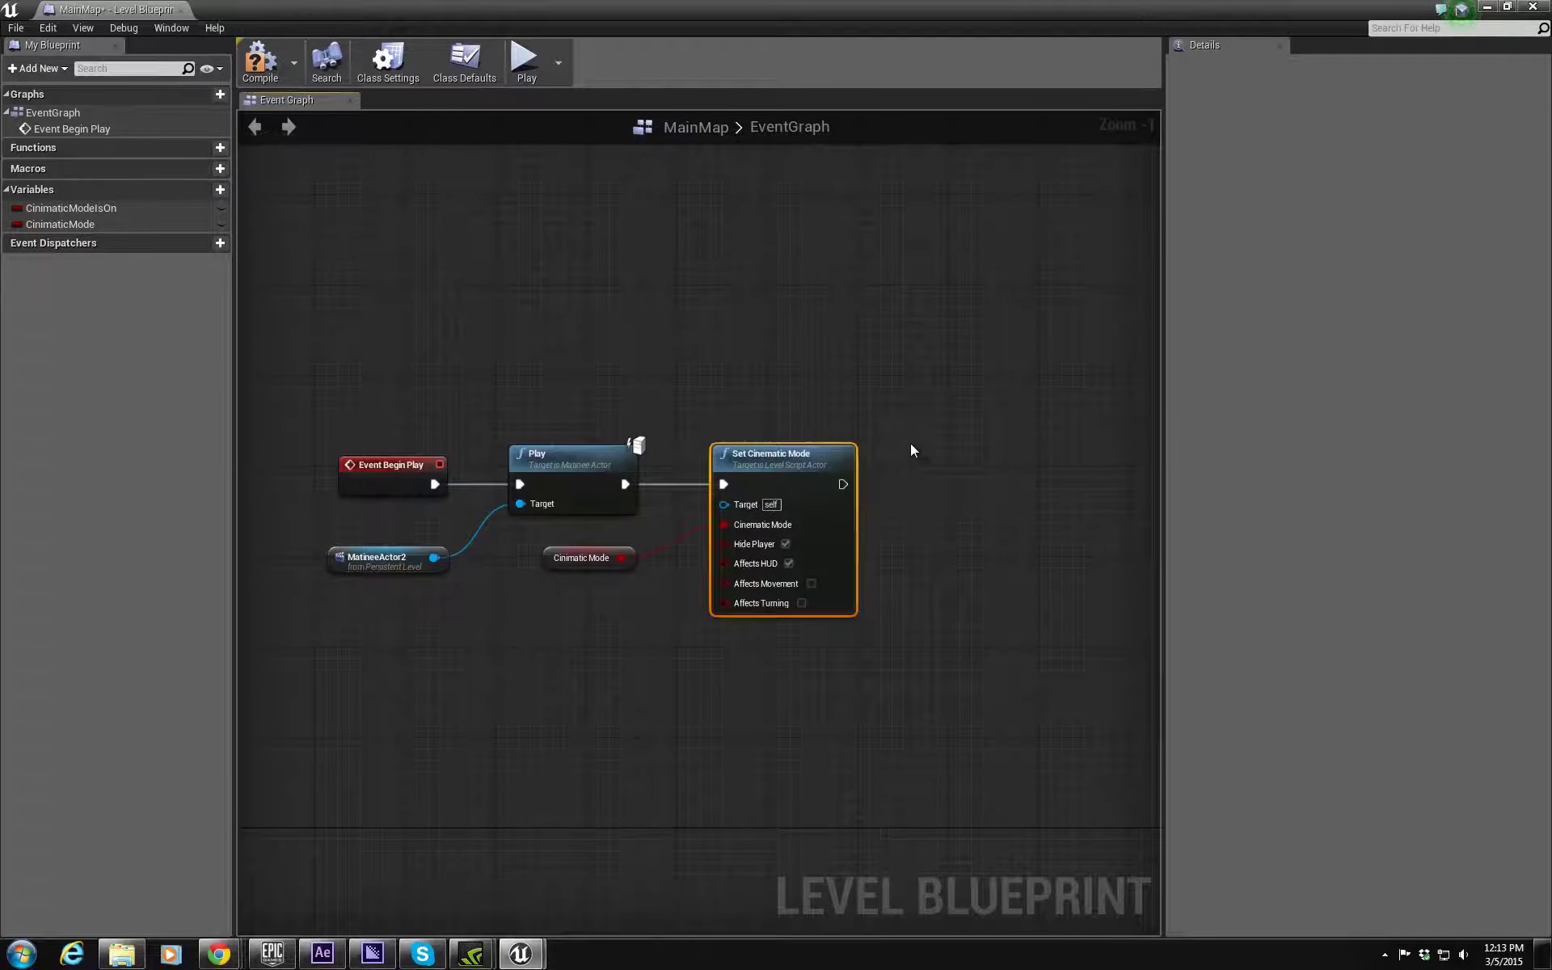
{"action": "right_click_drag", "start_coordinate": [800, 329], "coordinate": [787, 374]}
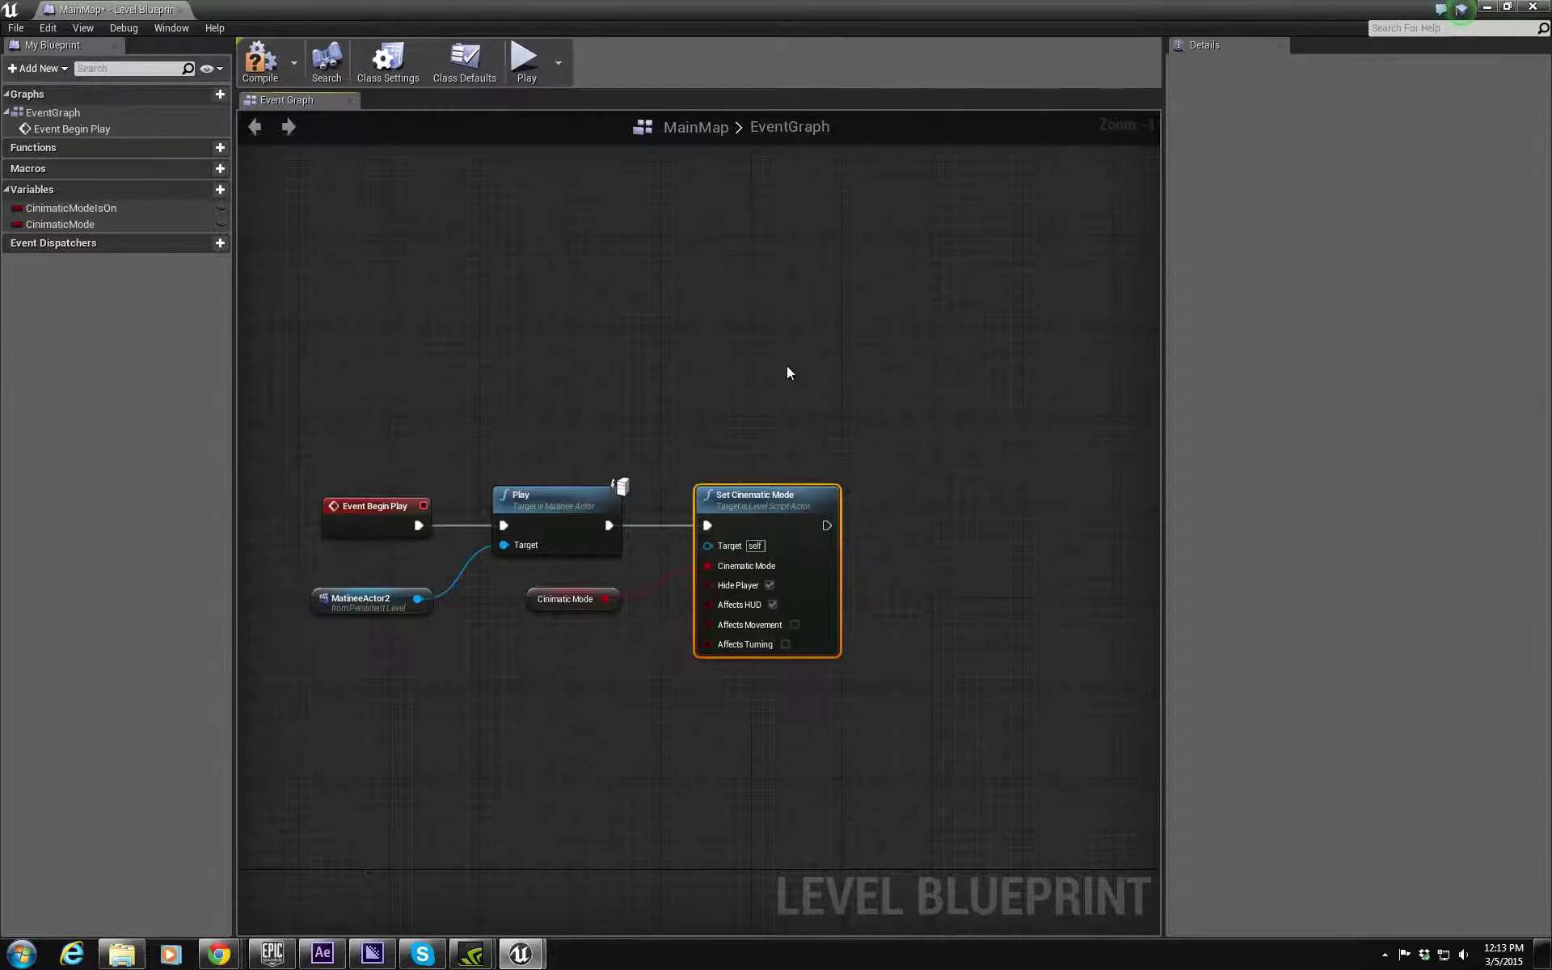
{"action": "right_click", "coordinate": [839, 348]}
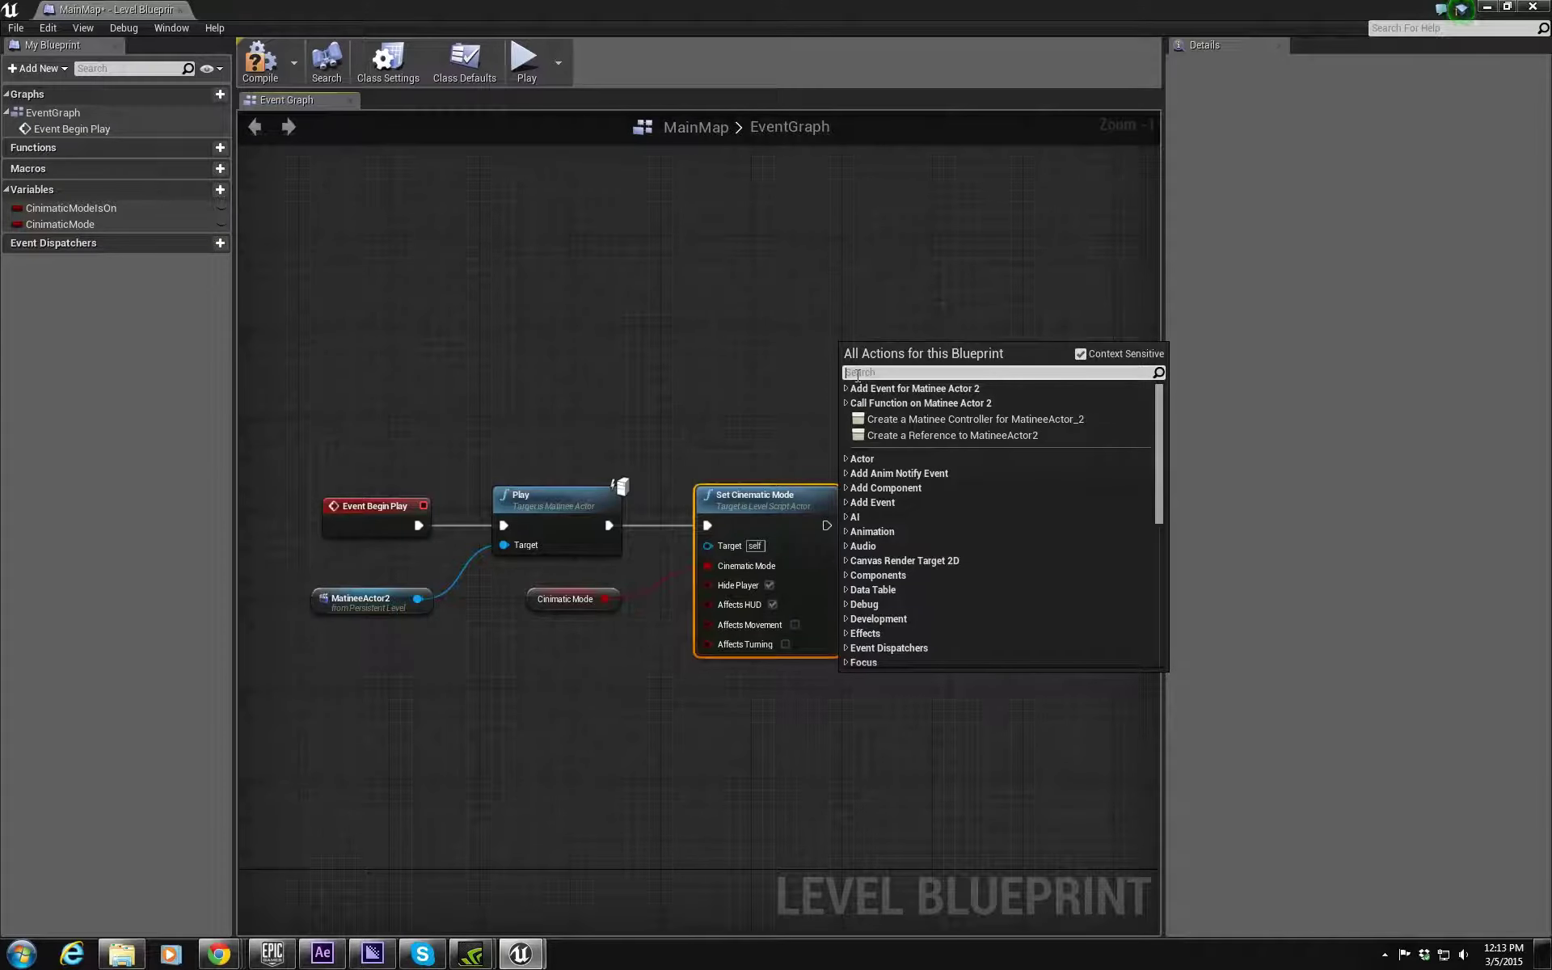
Step: Add an Execute Console Command node right of Set Cinematic Mode with Command set to exit
{"action": "type", "text": "co"}
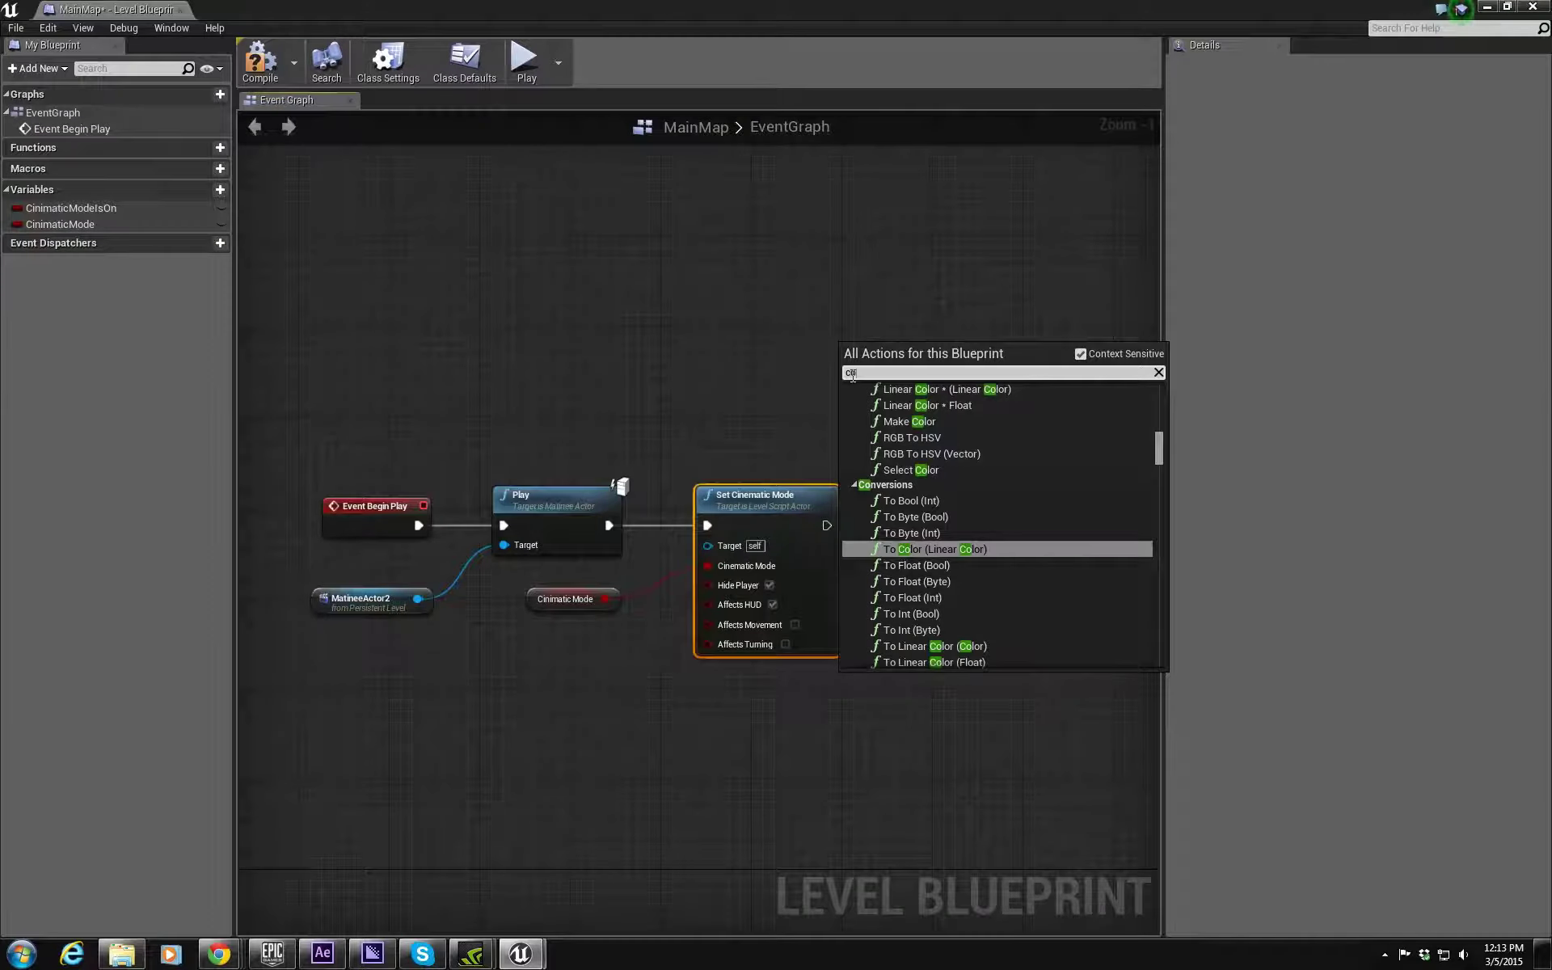
{"action": "type", "text": "m"}
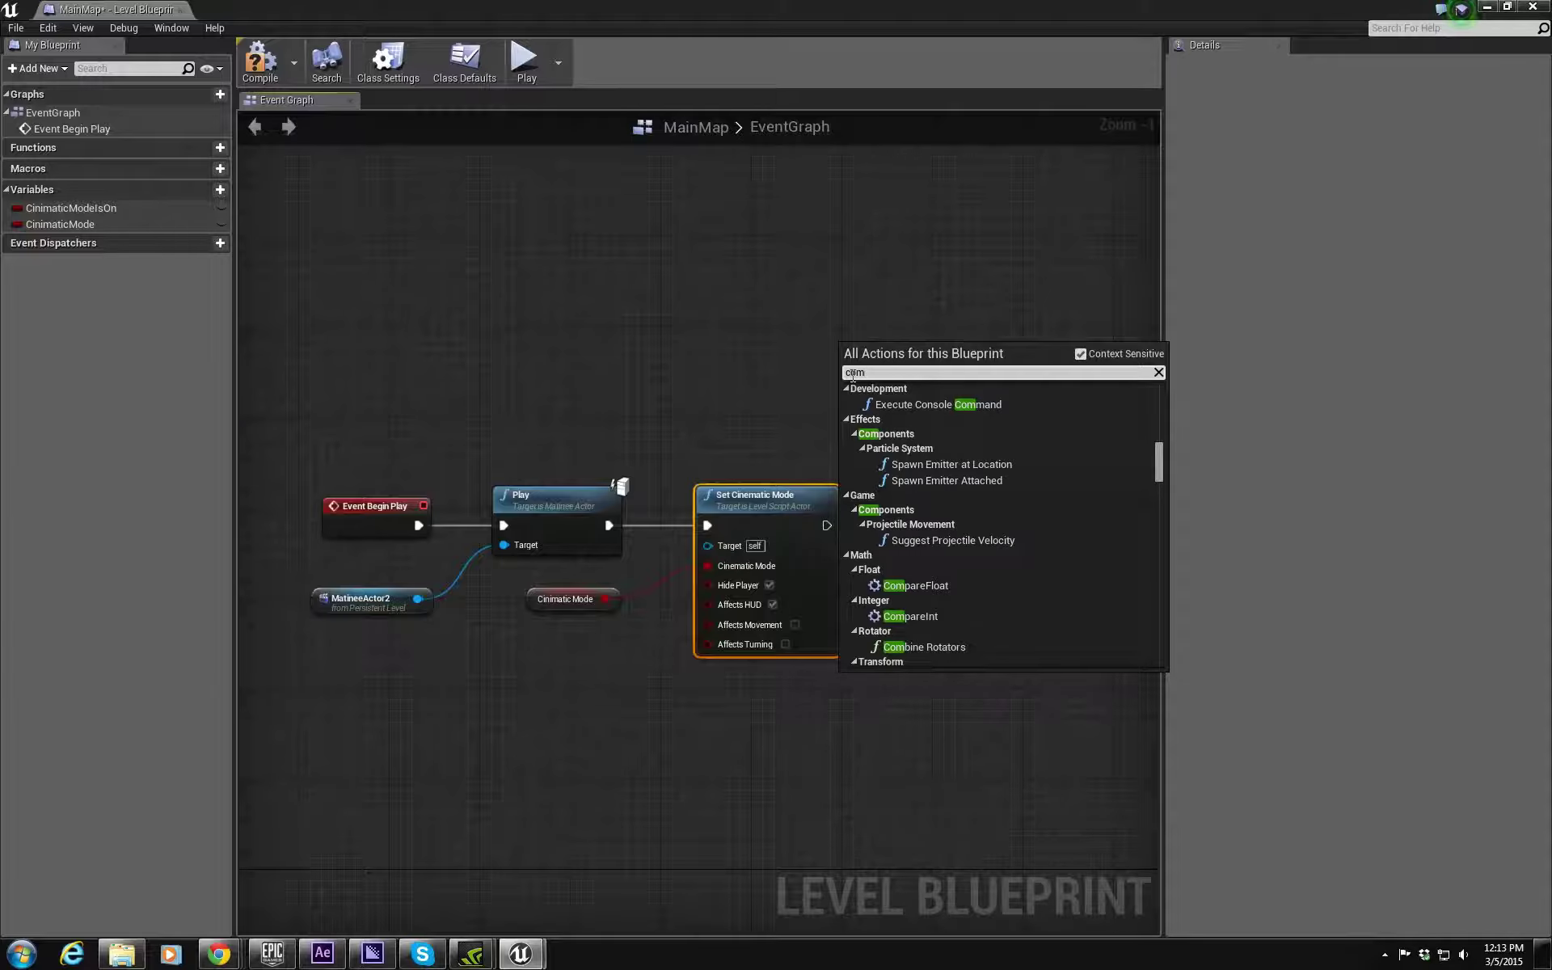
{"action": "type", "text": ",am"}
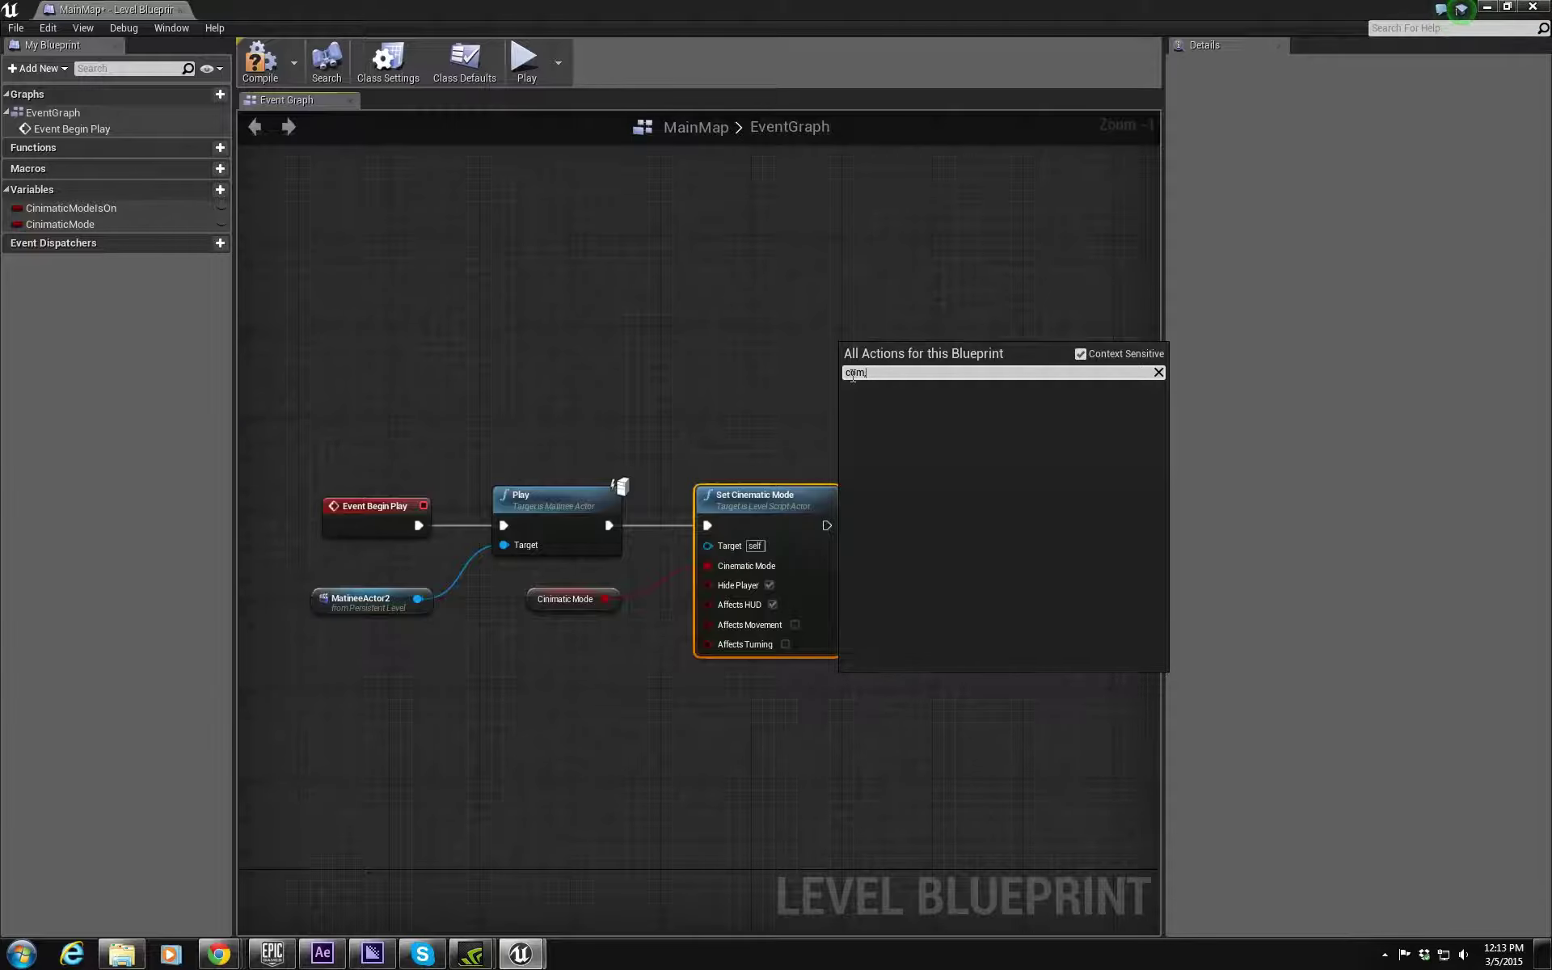
{"action": "key", "text": "BackSpace"}
{"action": "type", "text": "ma"}
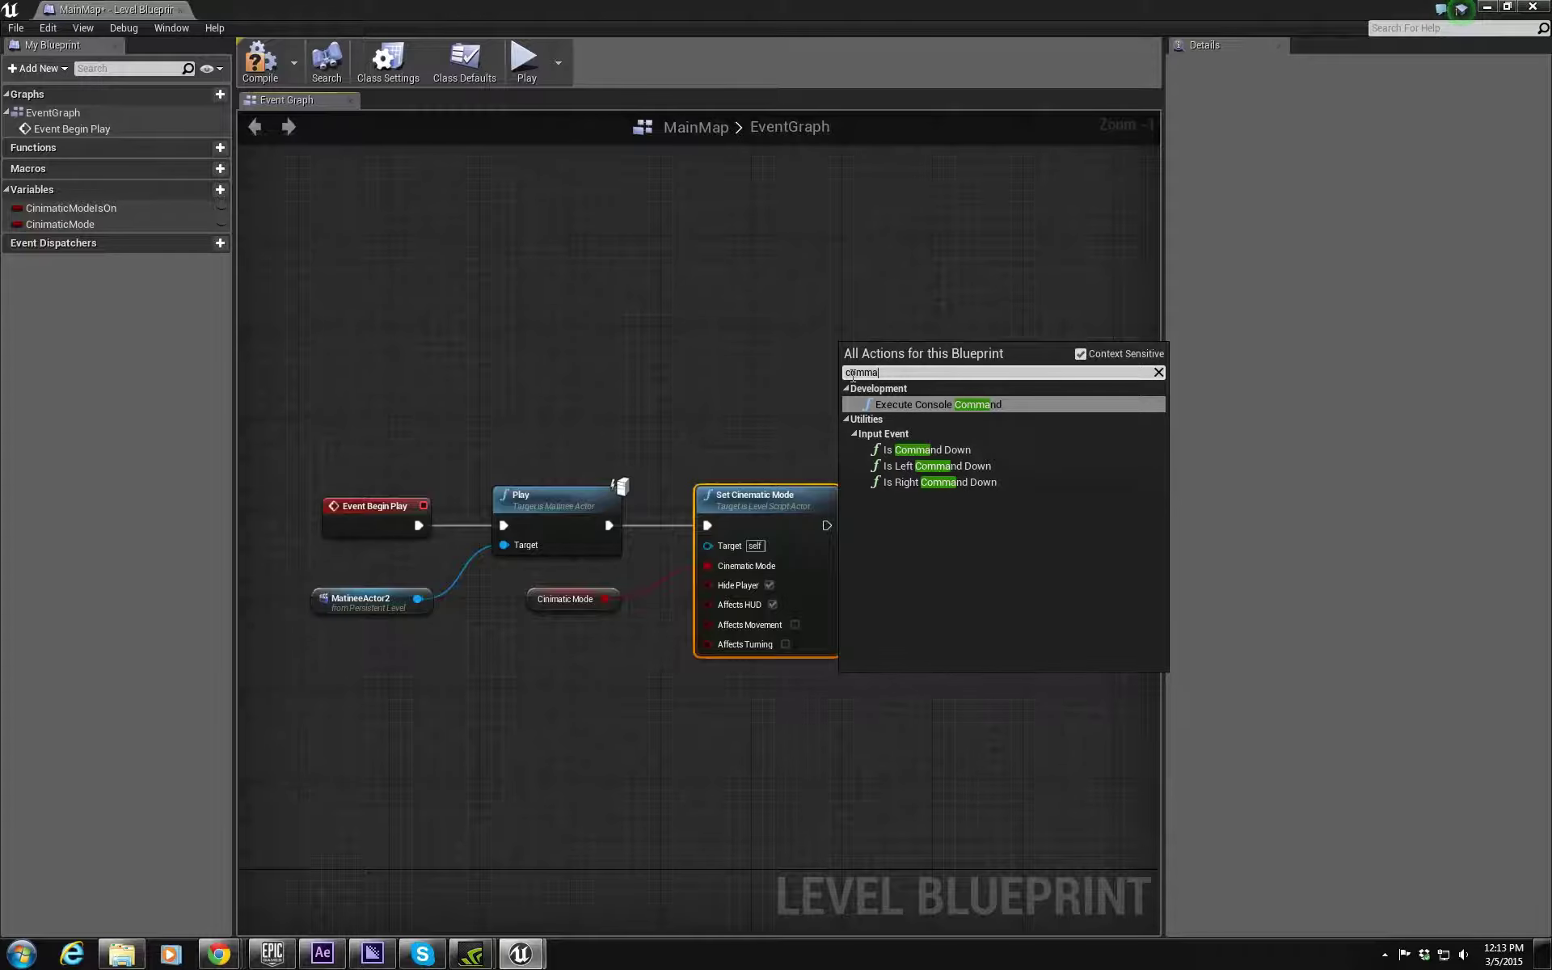
{"action": "left_click", "coordinate": [992, 408]}
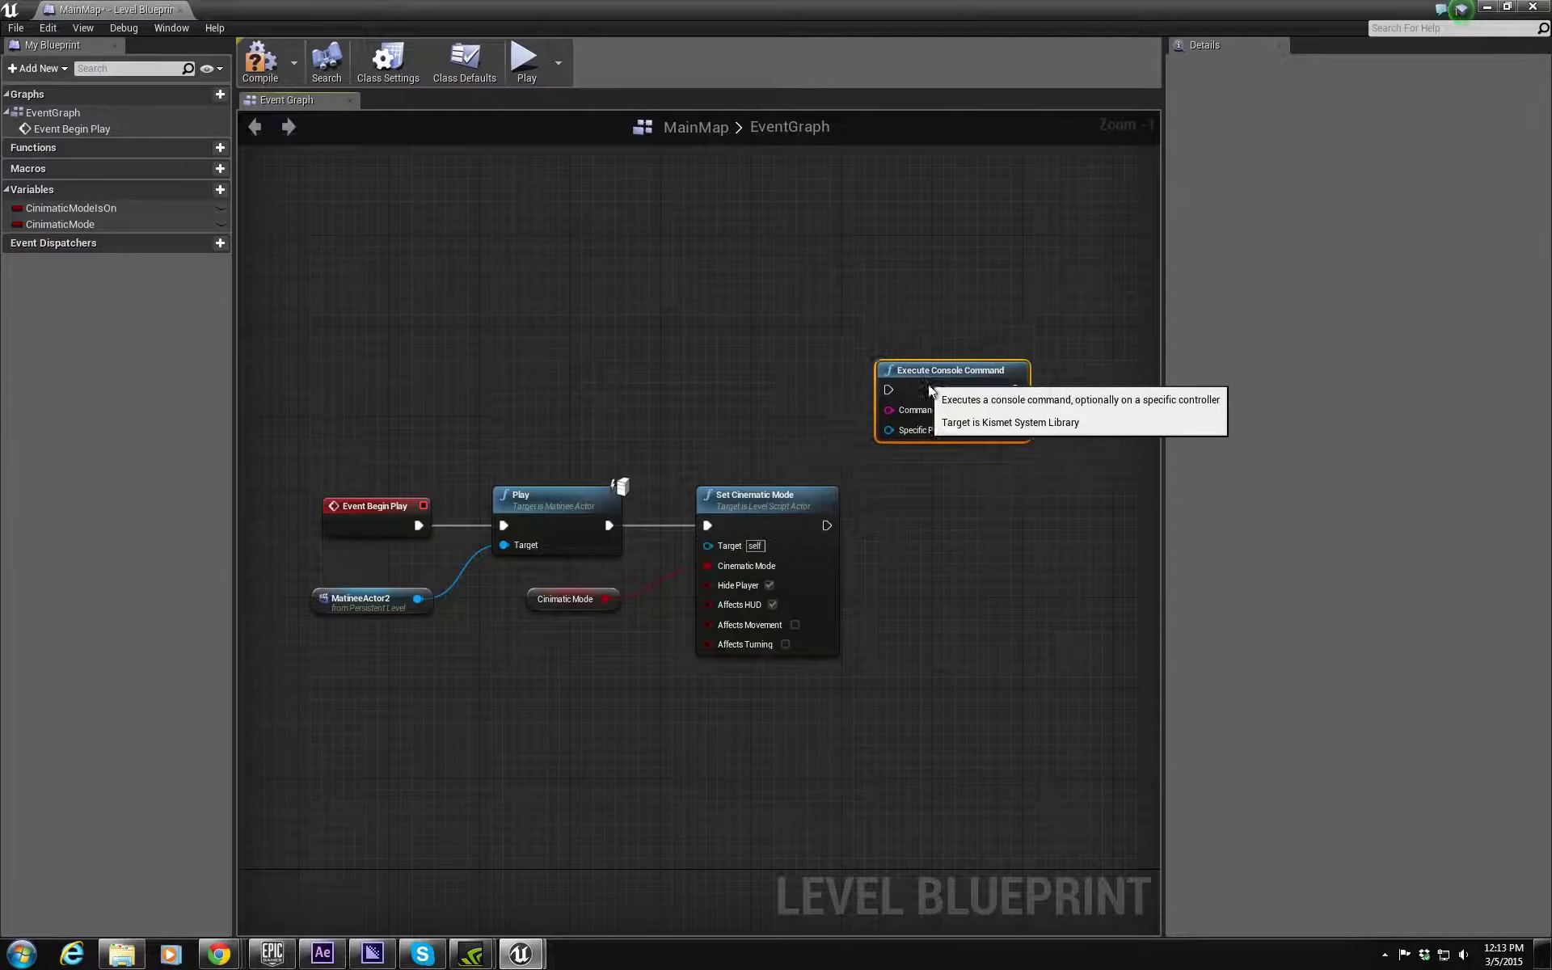
{"action": "left_click_drag", "start_coordinate": [930, 391], "coordinate": [983, 510]}
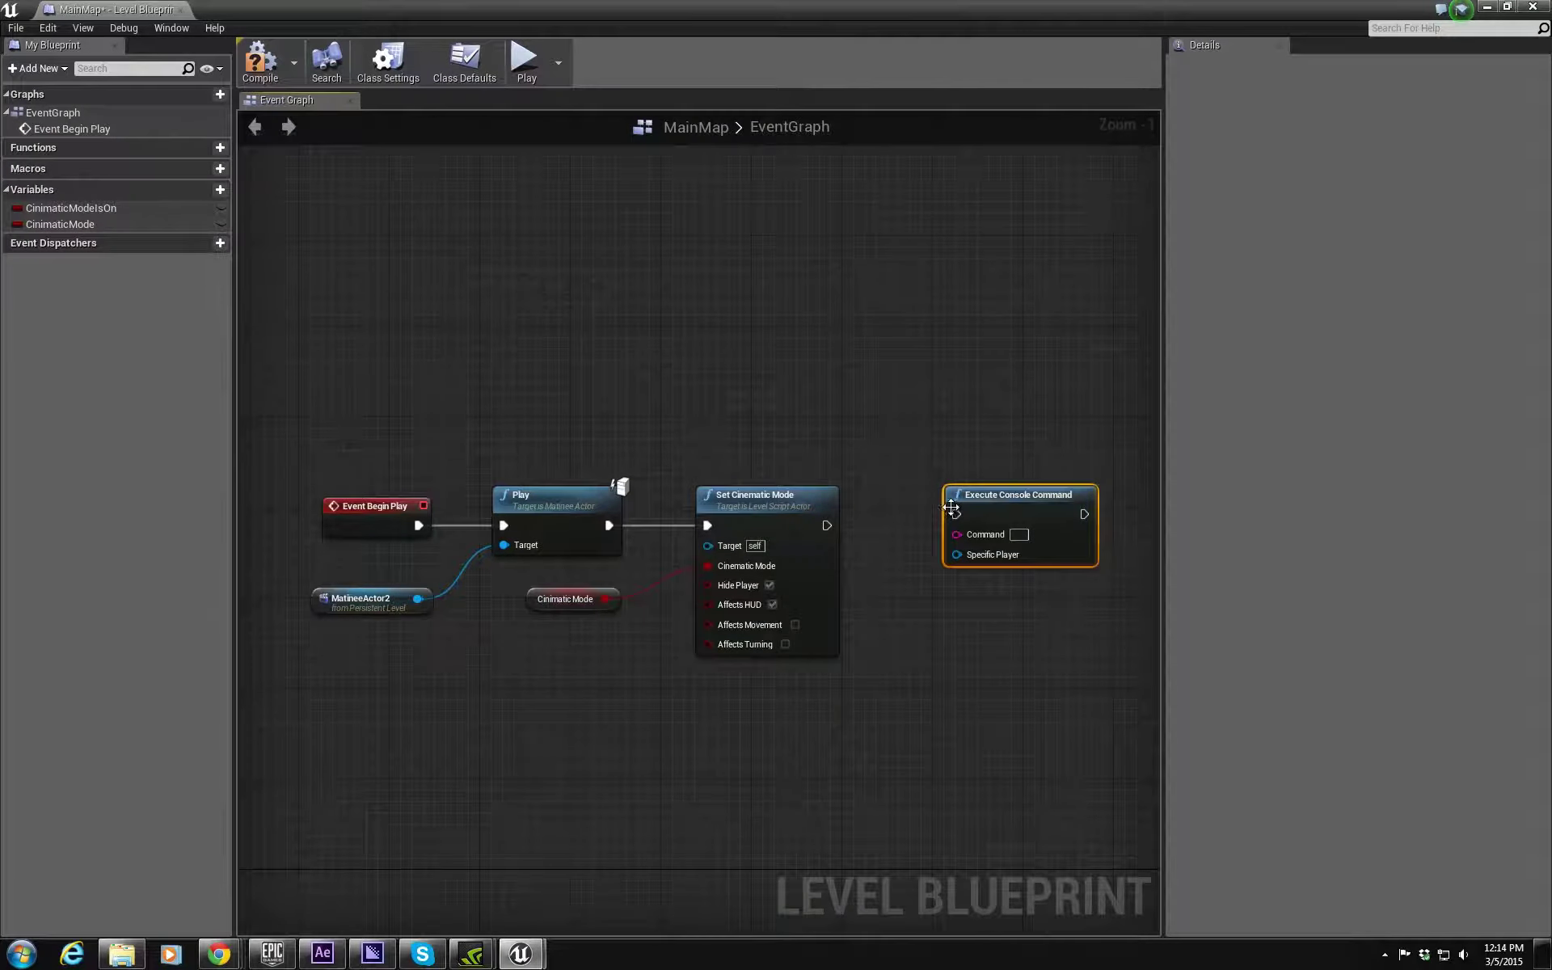
{"action": "right_click_drag", "start_coordinate": [996, 474], "coordinate": [718, 377]}
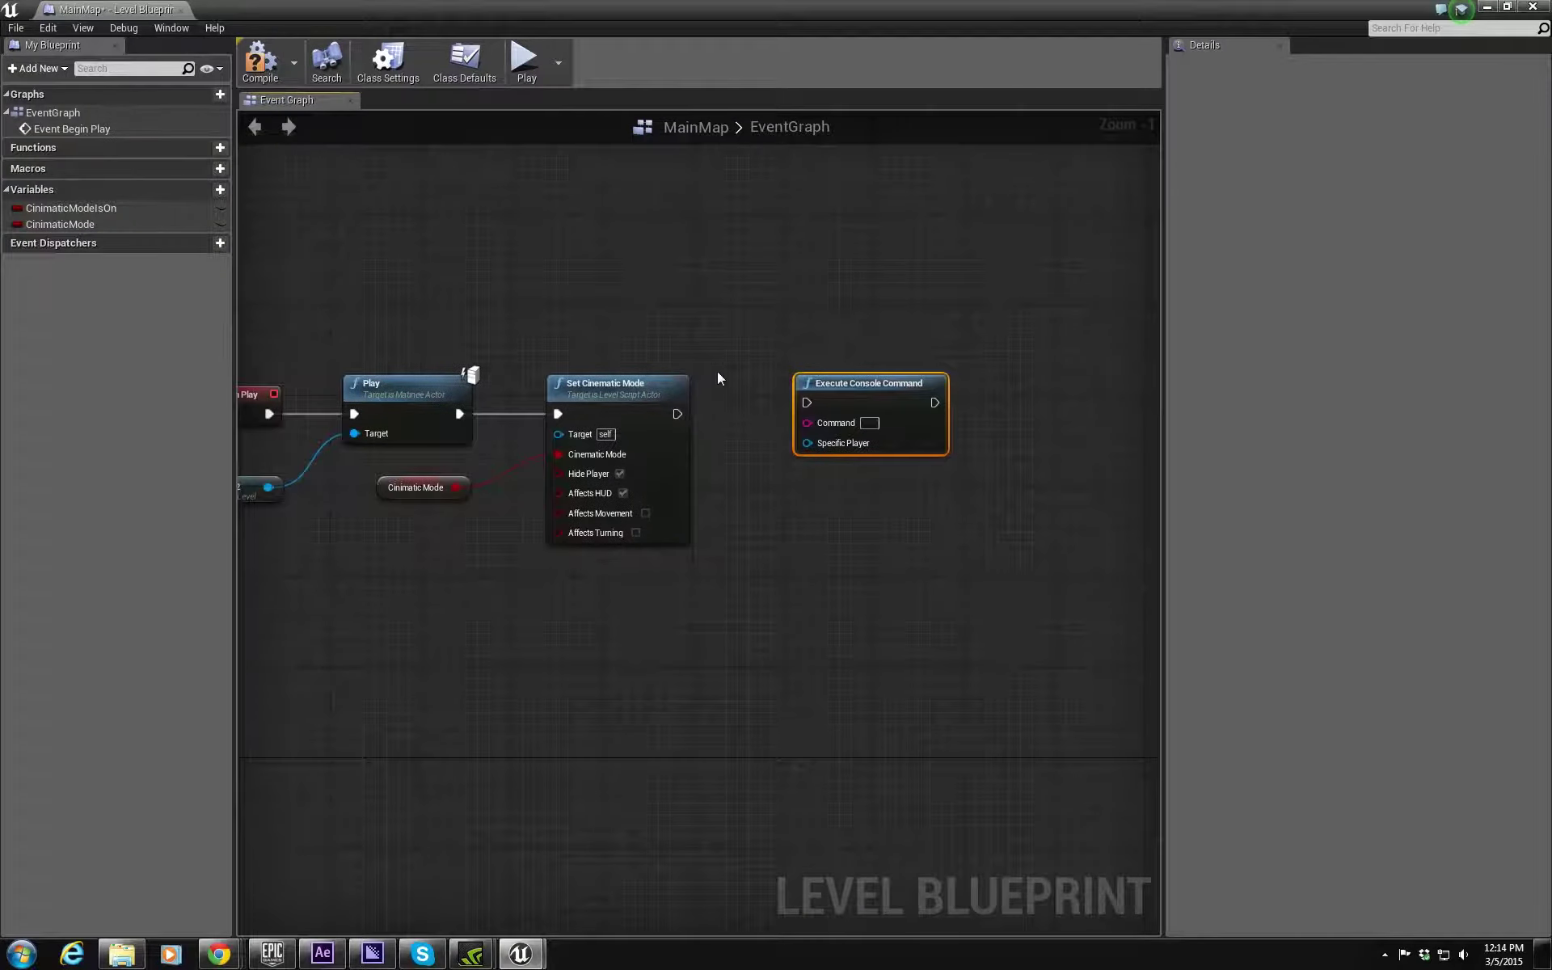
{"action": "left_click", "coordinate": [870, 422]}
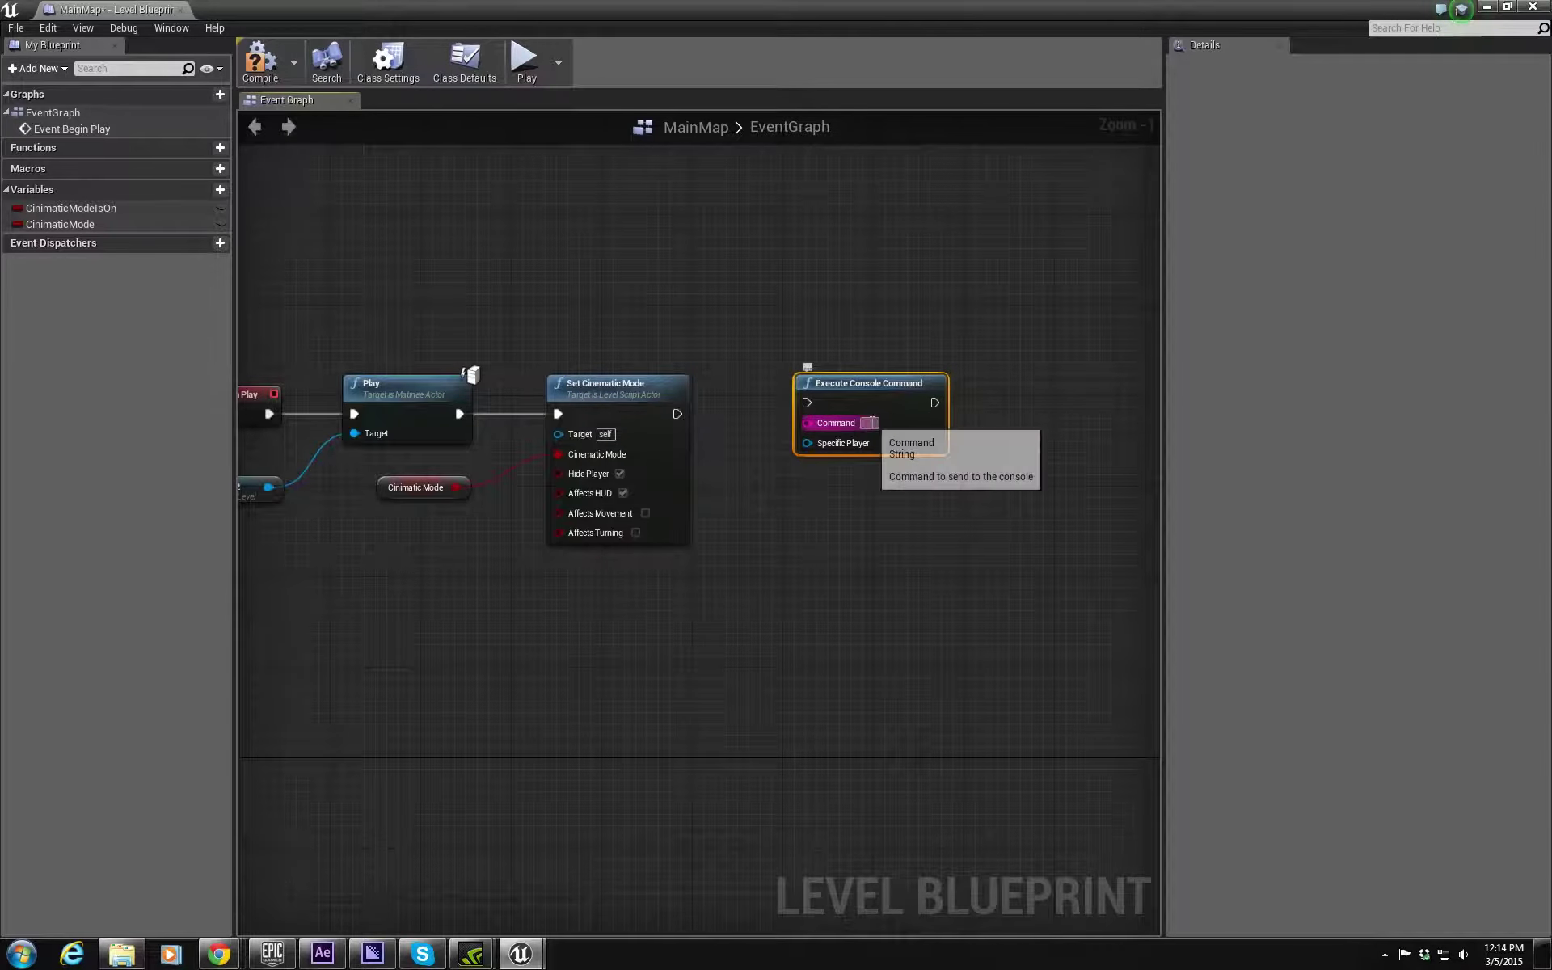
{"action": "type", "text": "exi"}
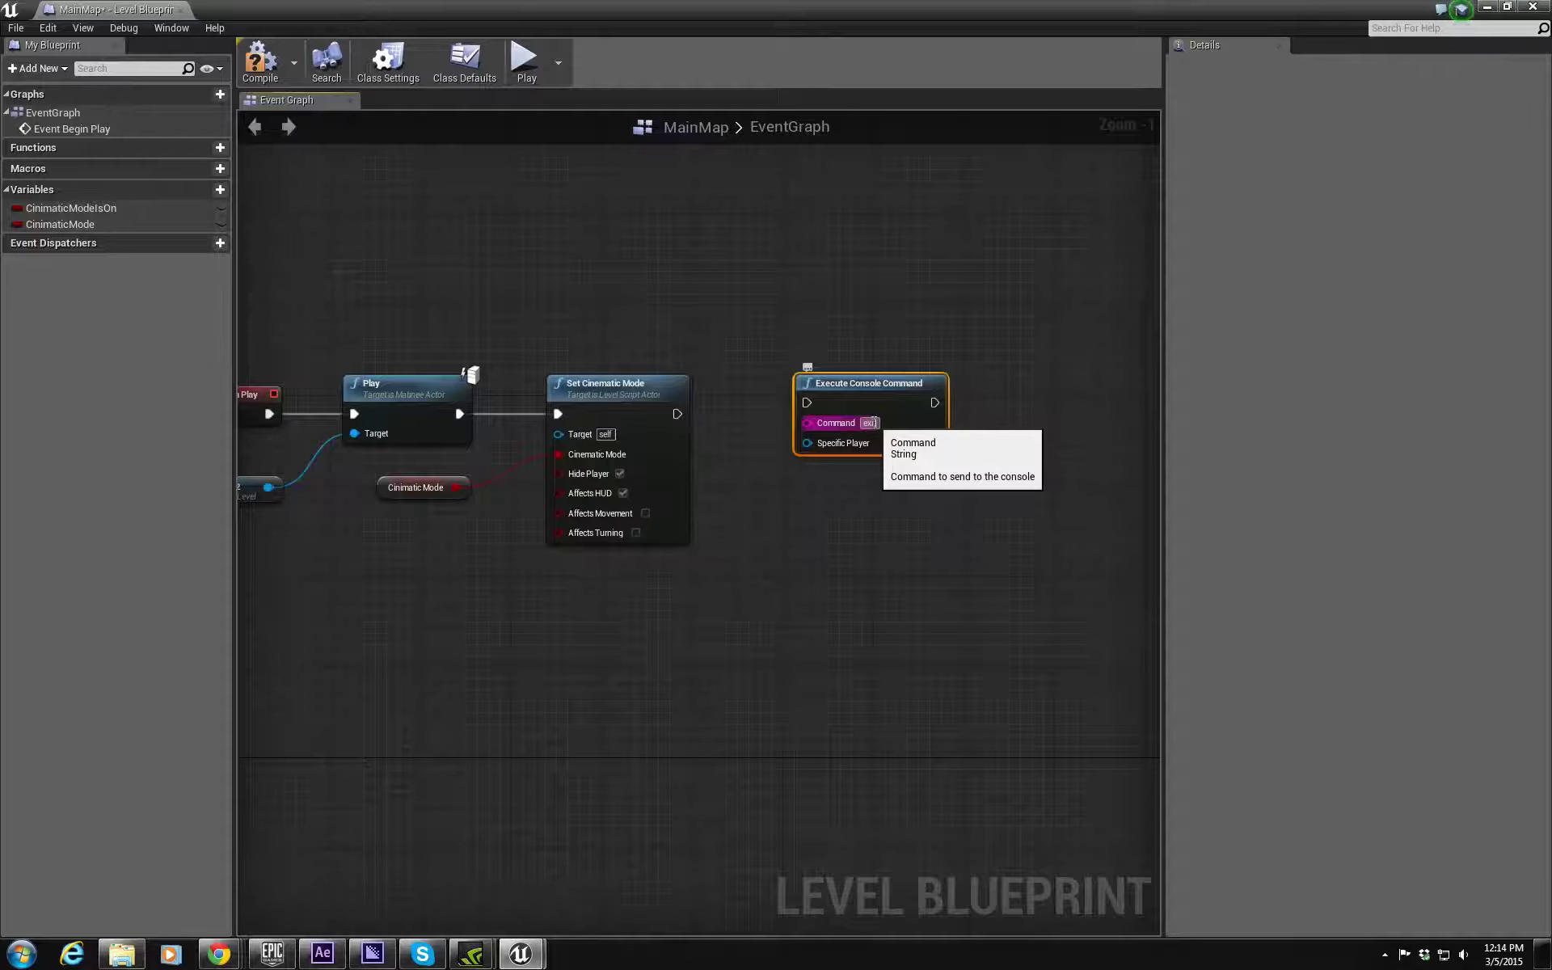
{"action": "type", "text": "t"}
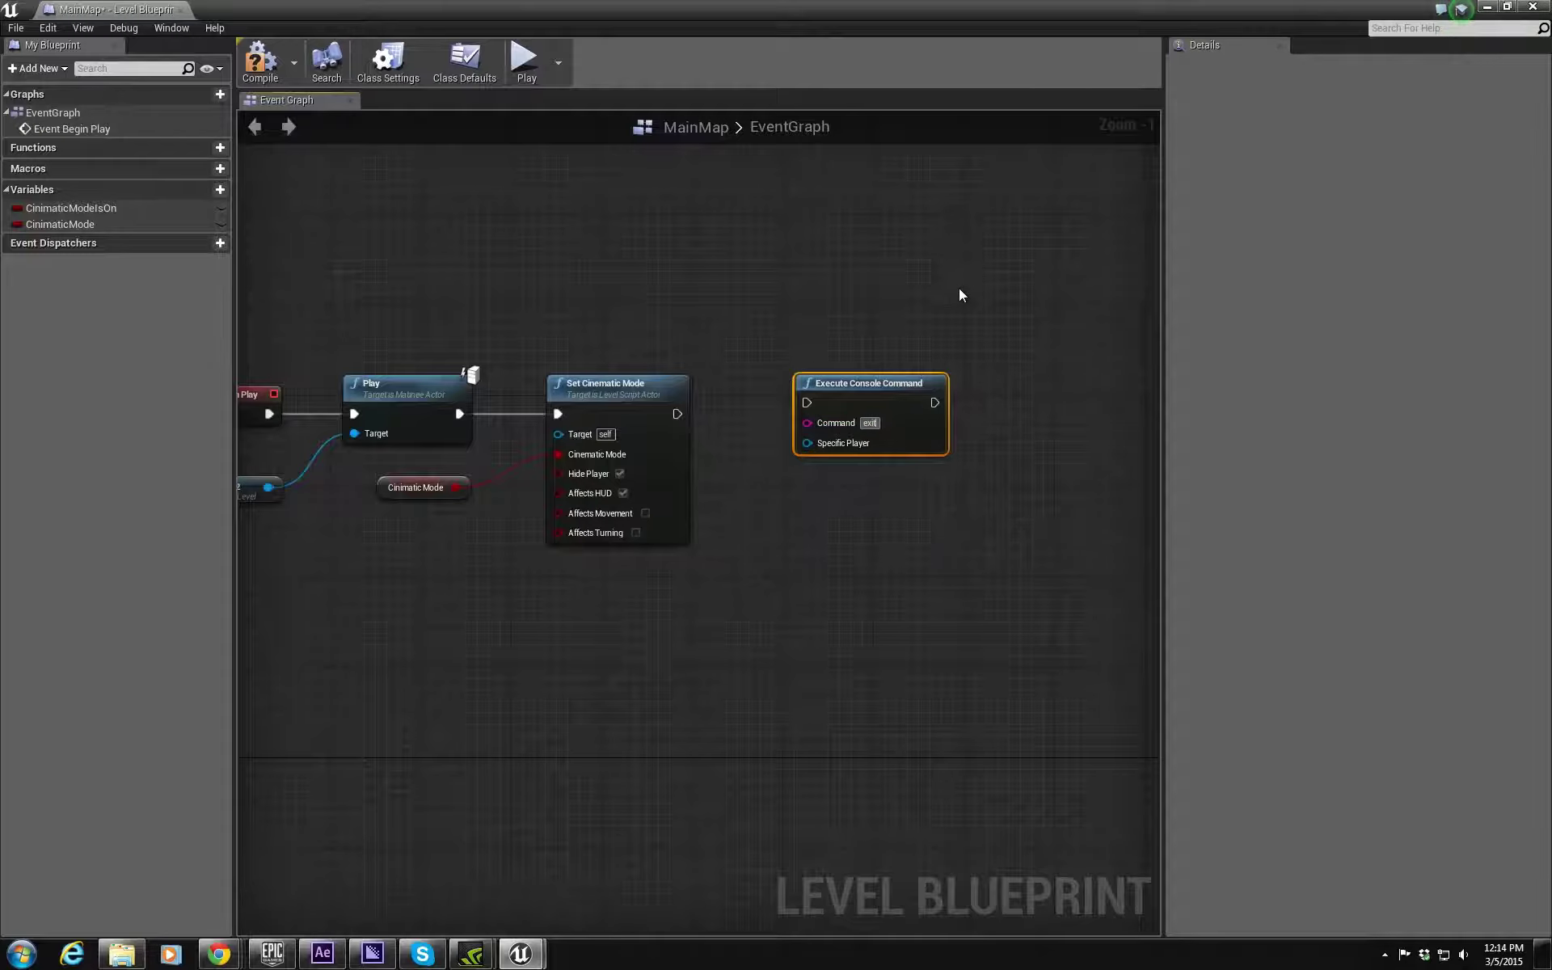
{"action": "key", "text": "Return"}
{"action": "right_click_drag", "start_coordinate": [701, 550], "coordinate": [844, 591]}
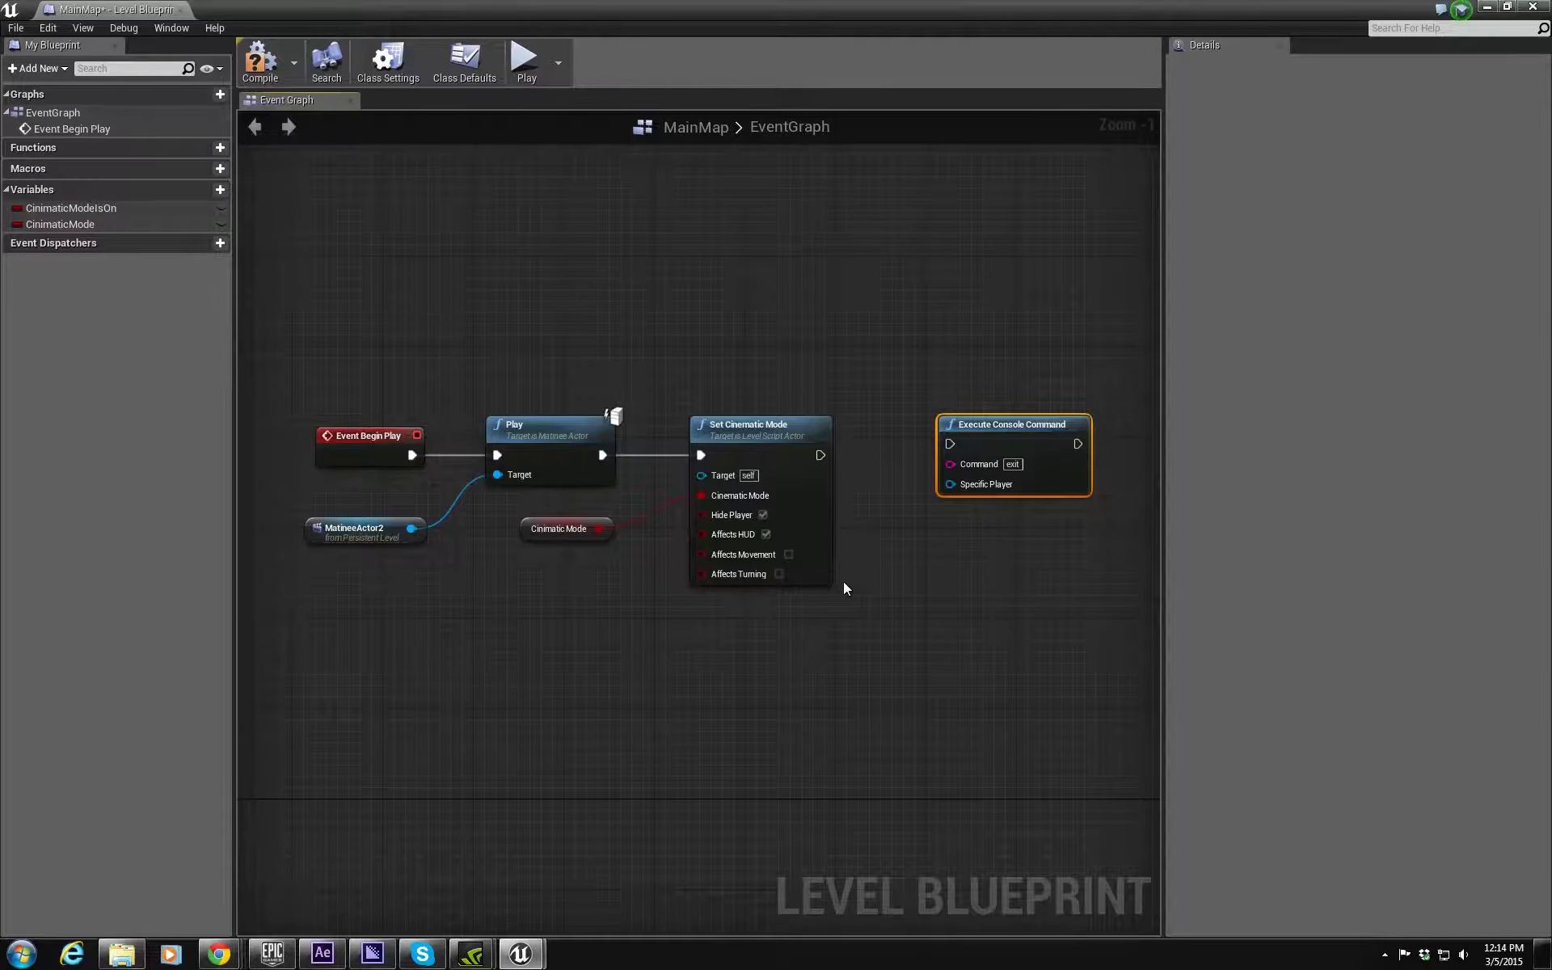
Step: Chain Set Cinematic Mode into a Delay of 10 seconds, then into the exit command
{"action": "right_click", "coordinate": [912, 320]}
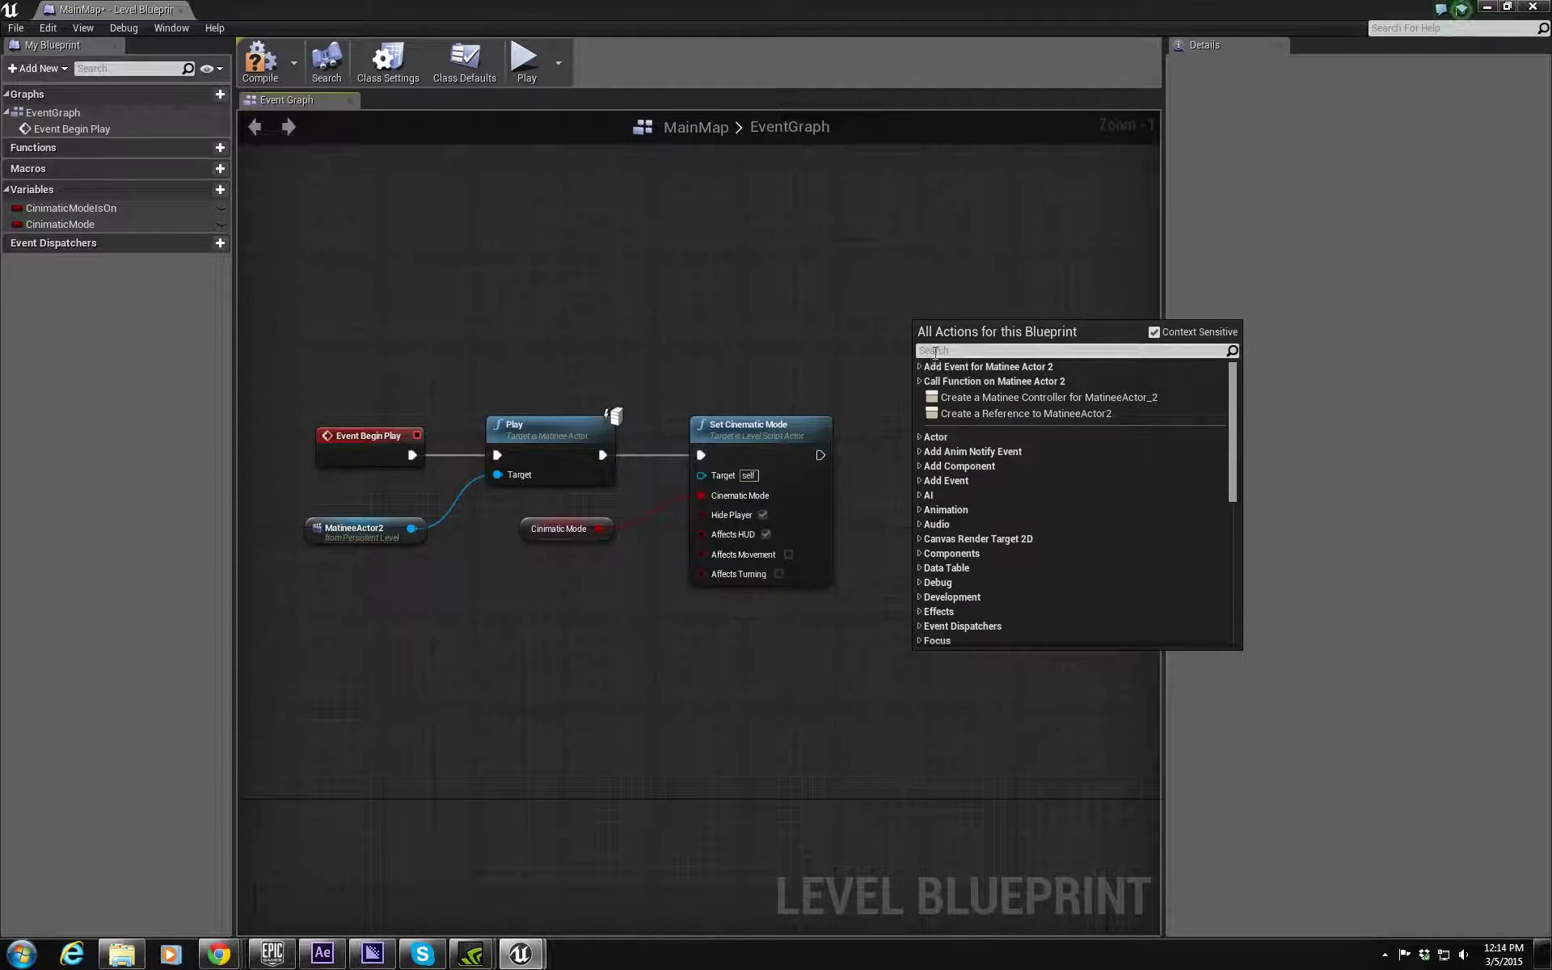
{"action": "type", "text": "delay"}
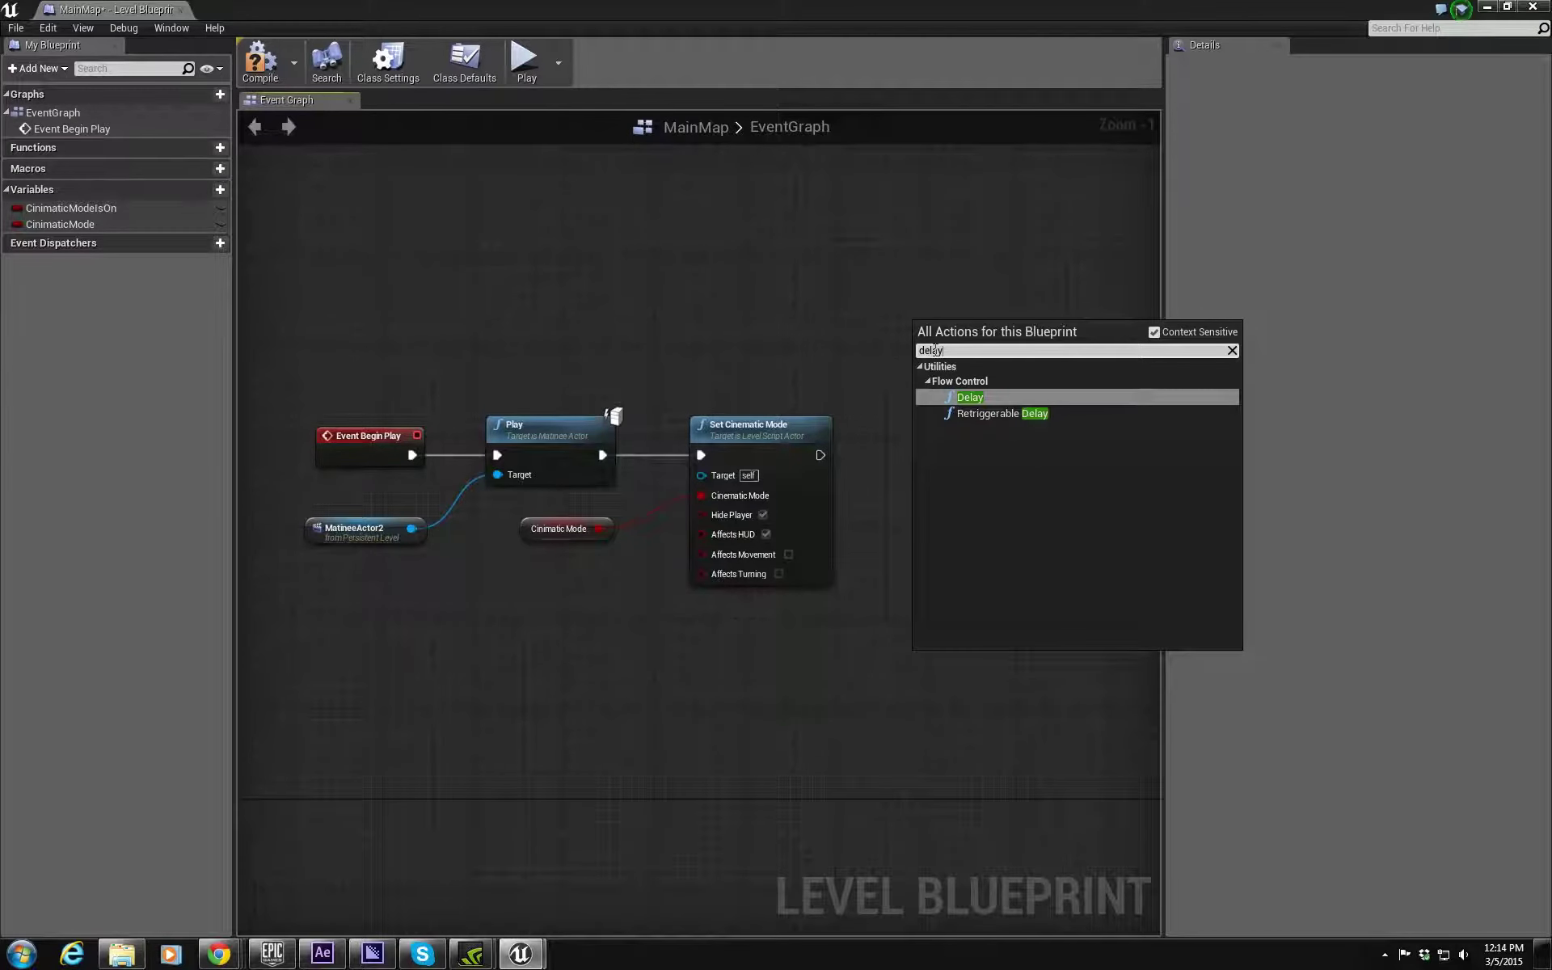
{"action": "key", "text": "Return"}
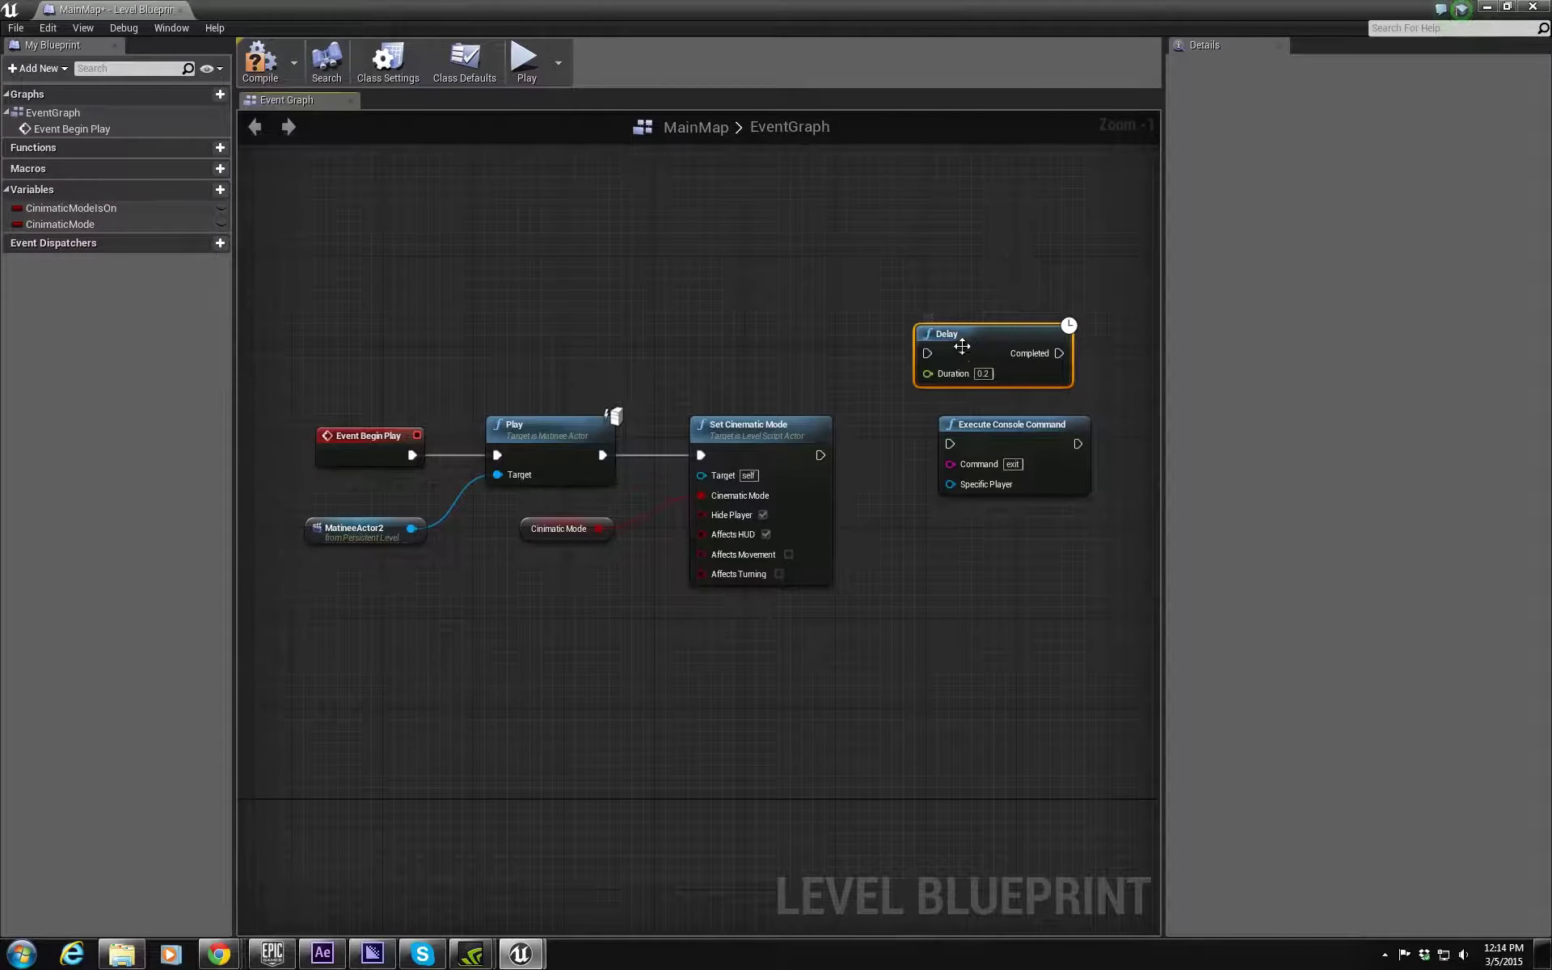
{"action": "left_click_drag", "start_coordinate": [814, 461], "coordinate": [927, 353]}
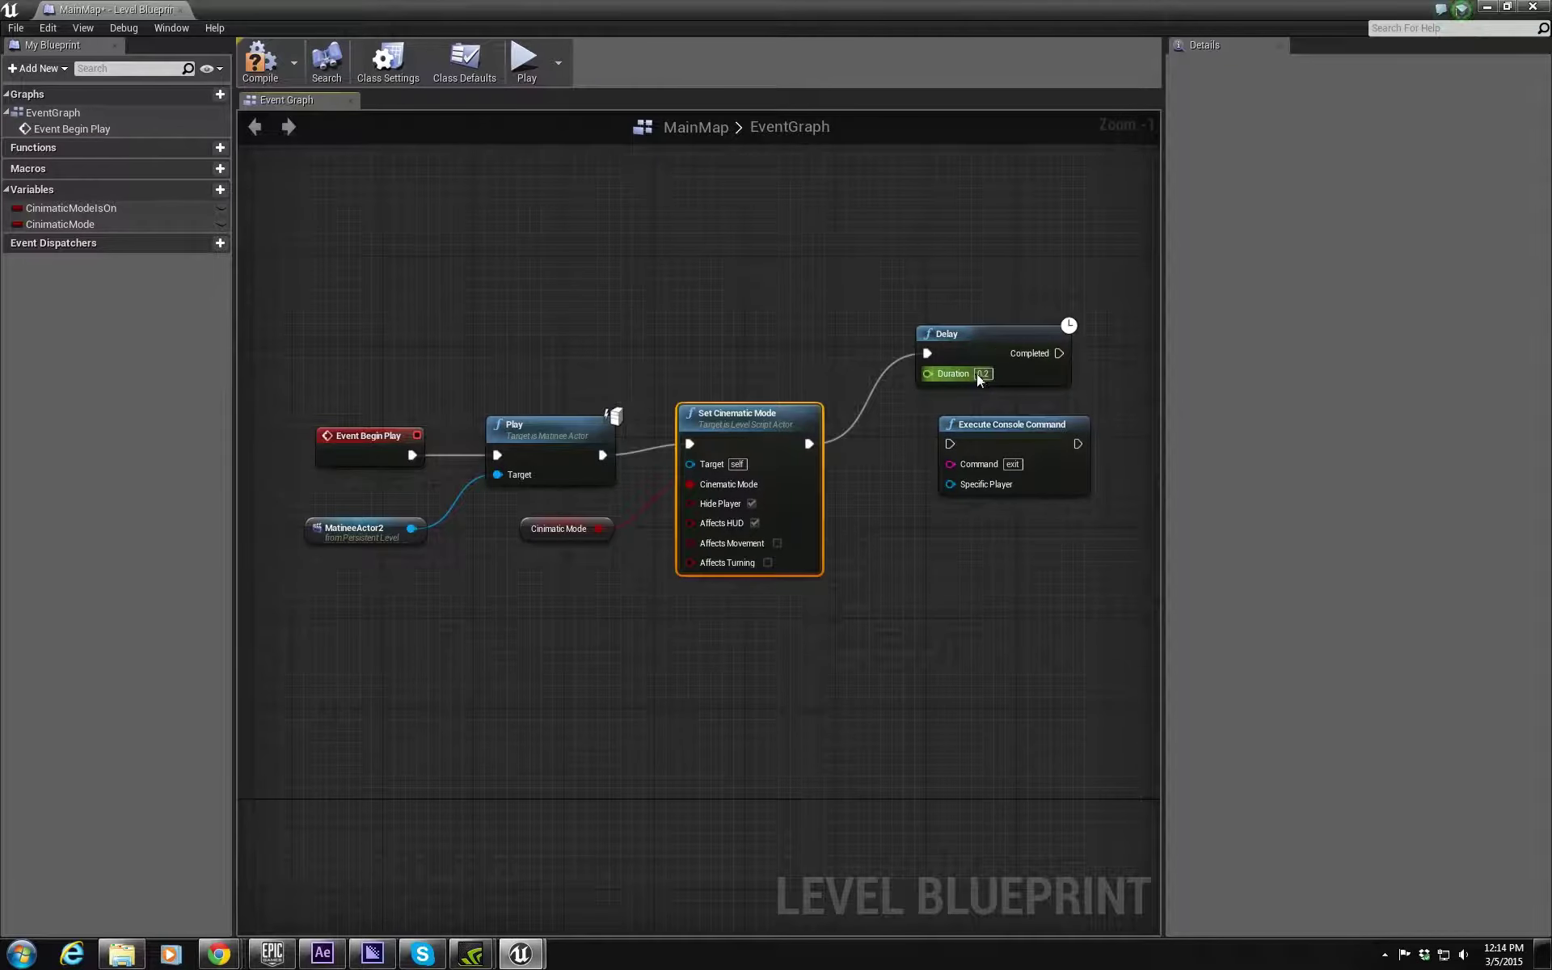
{"action": "type", "text": "10"}
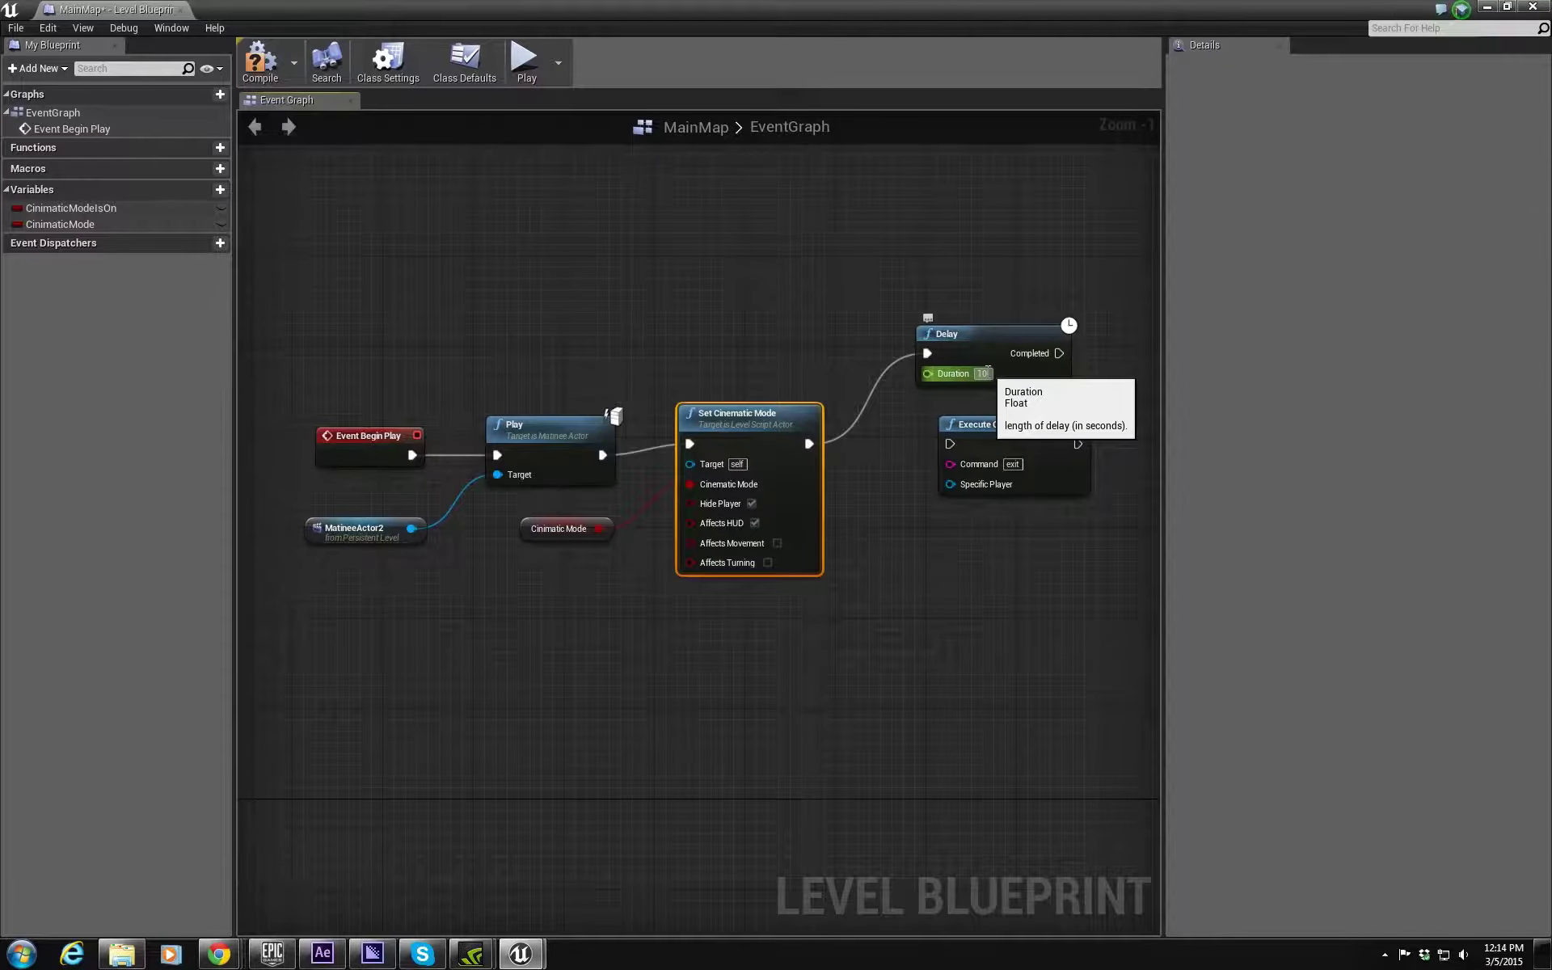
{"action": "right_click_drag", "start_coordinate": [1047, 705], "coordinate": [715, 723]}
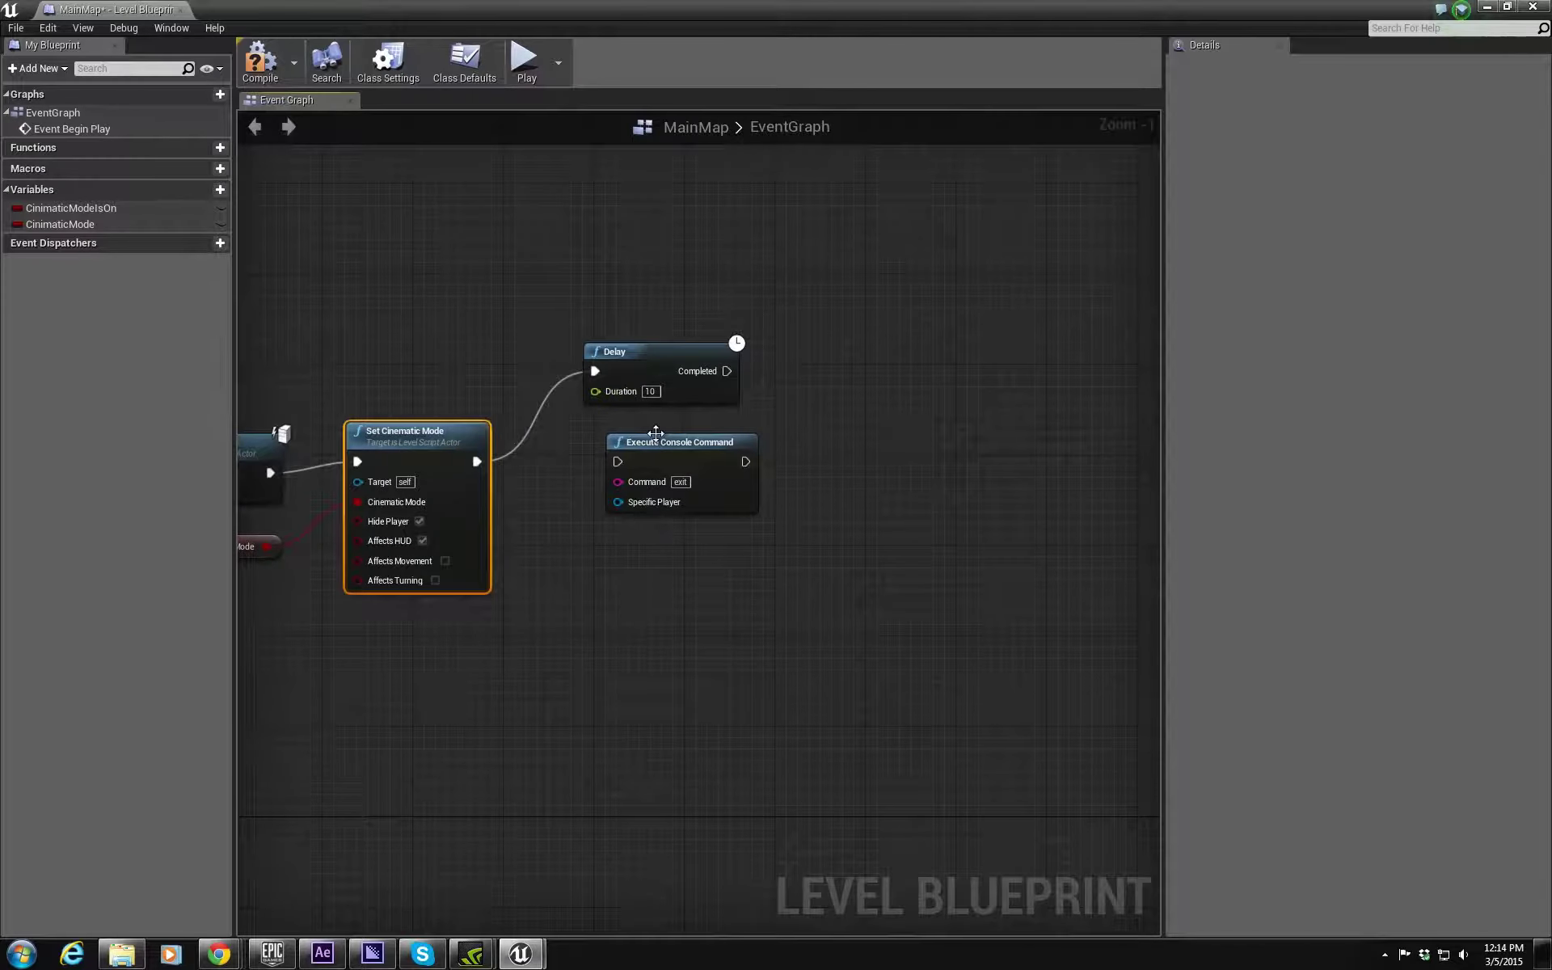
{"action": "left_click_drag", "start_coordinate": [656, 437], "coordinate": [843, 448]}
{"action": "left_click_drag", "start_coordinate": [689, 358], "coordinate": [832, 444]}
{"action": "right_click_drag", "start_coordinate": [618, 610], "coordinate": [876, 575]}
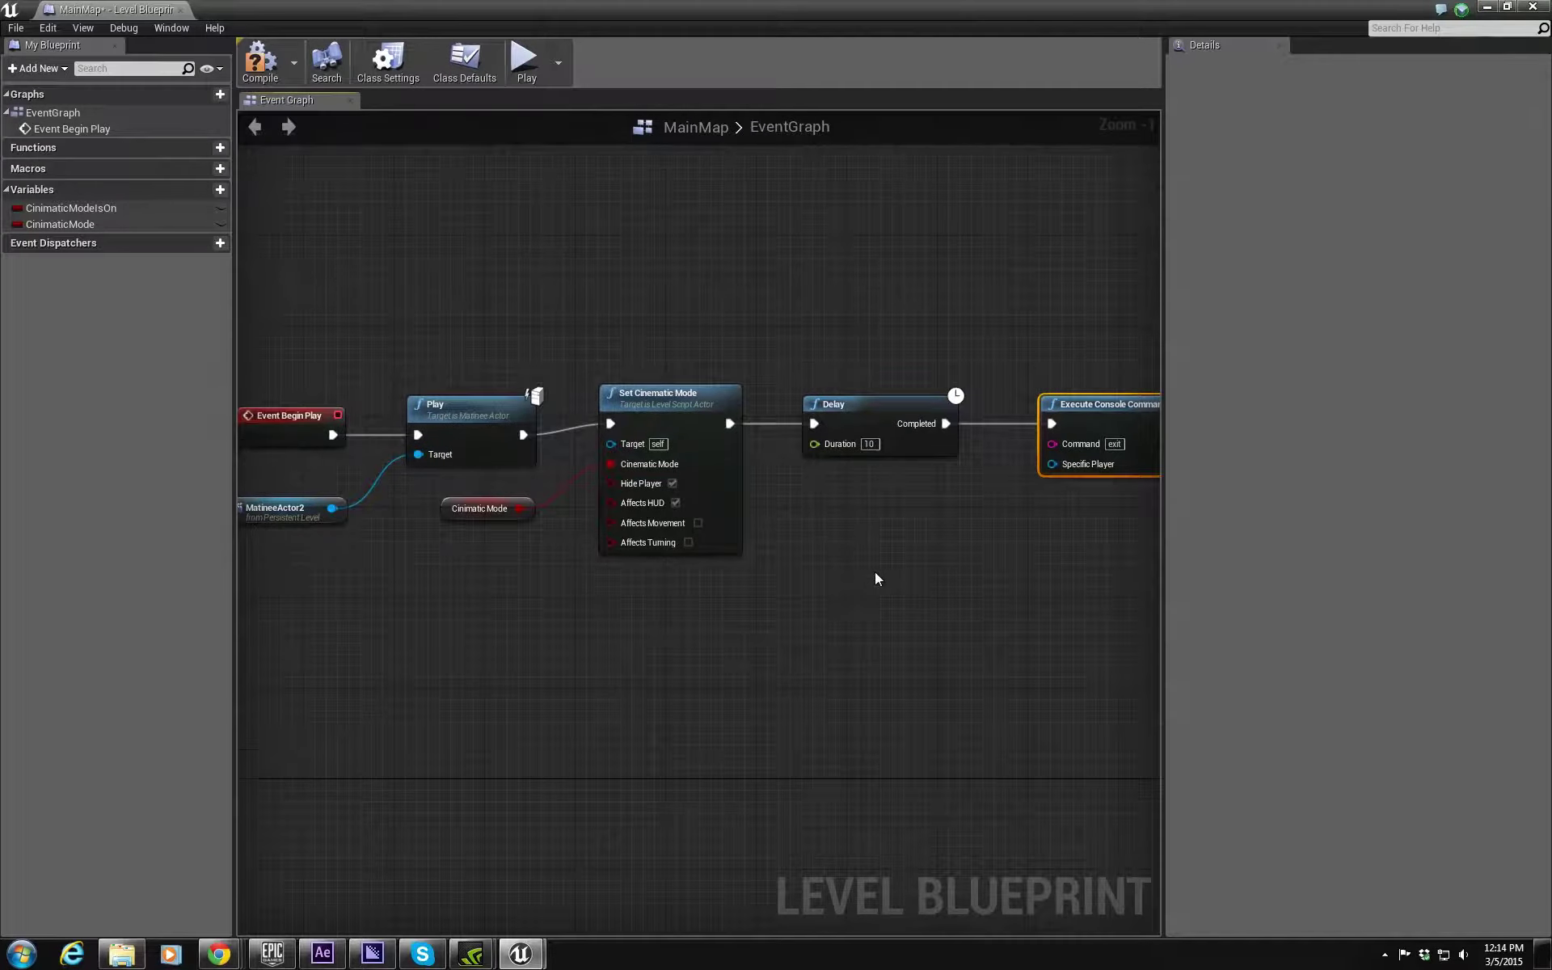
{"action": "scroll", "coordinate": [913, 558], "scroll_direction": "down", "scroll_amount": 1}
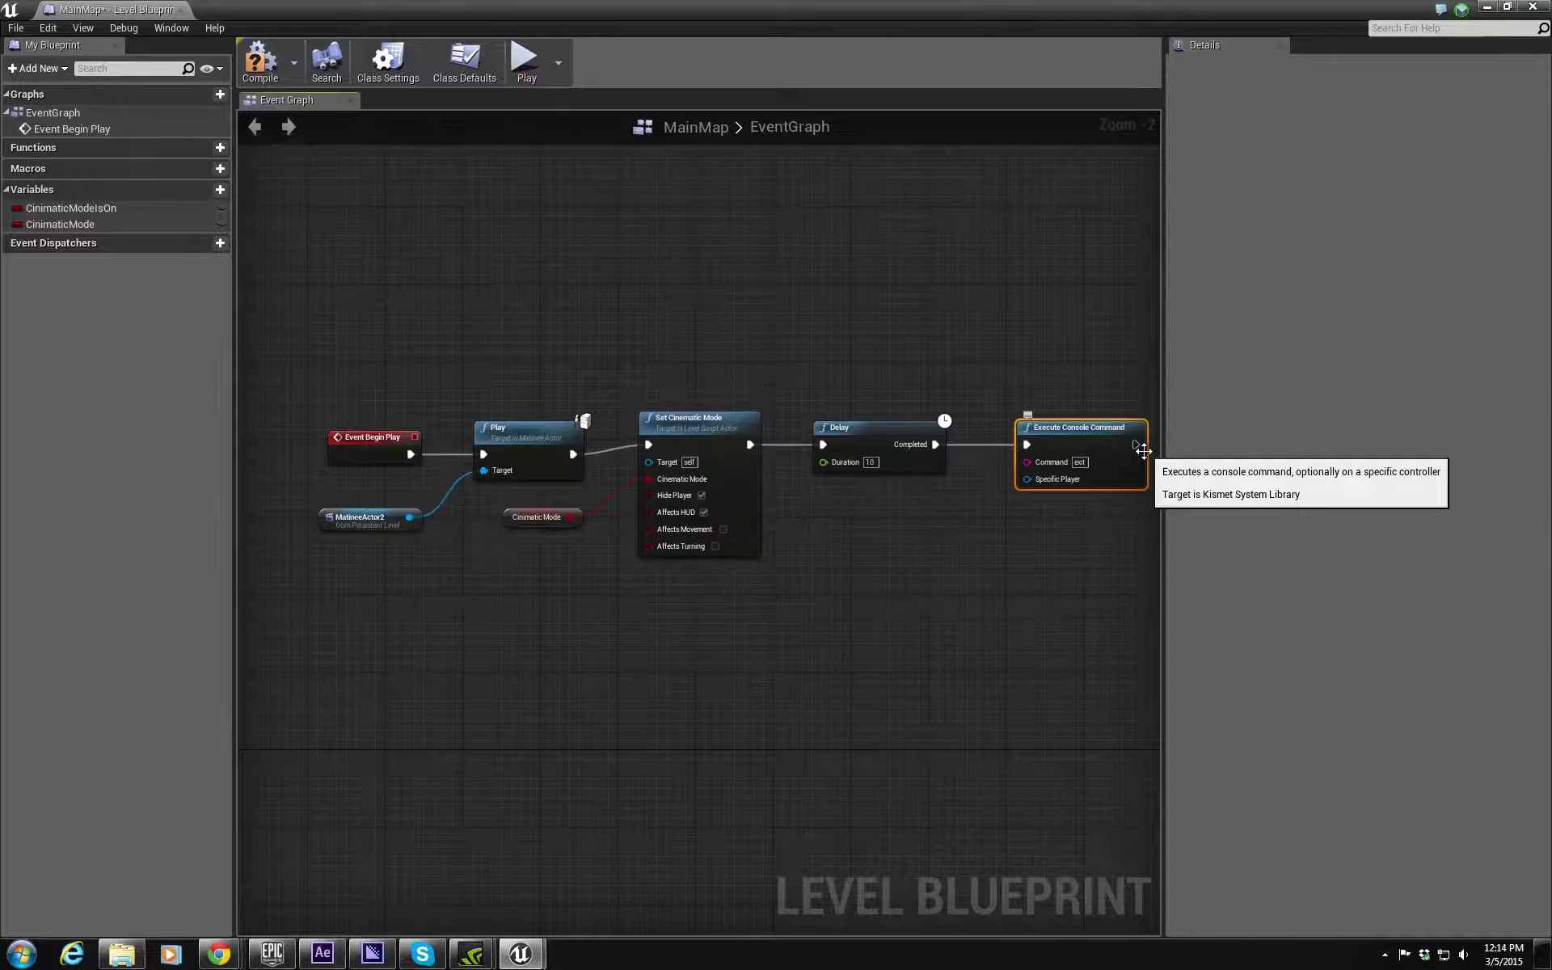
Step: Add a Branch node to the graph after the Delay
{"action": "right_click", "coordinate": [509, 288]}
{"action": "left_click", "coordinate": [530, 249]}
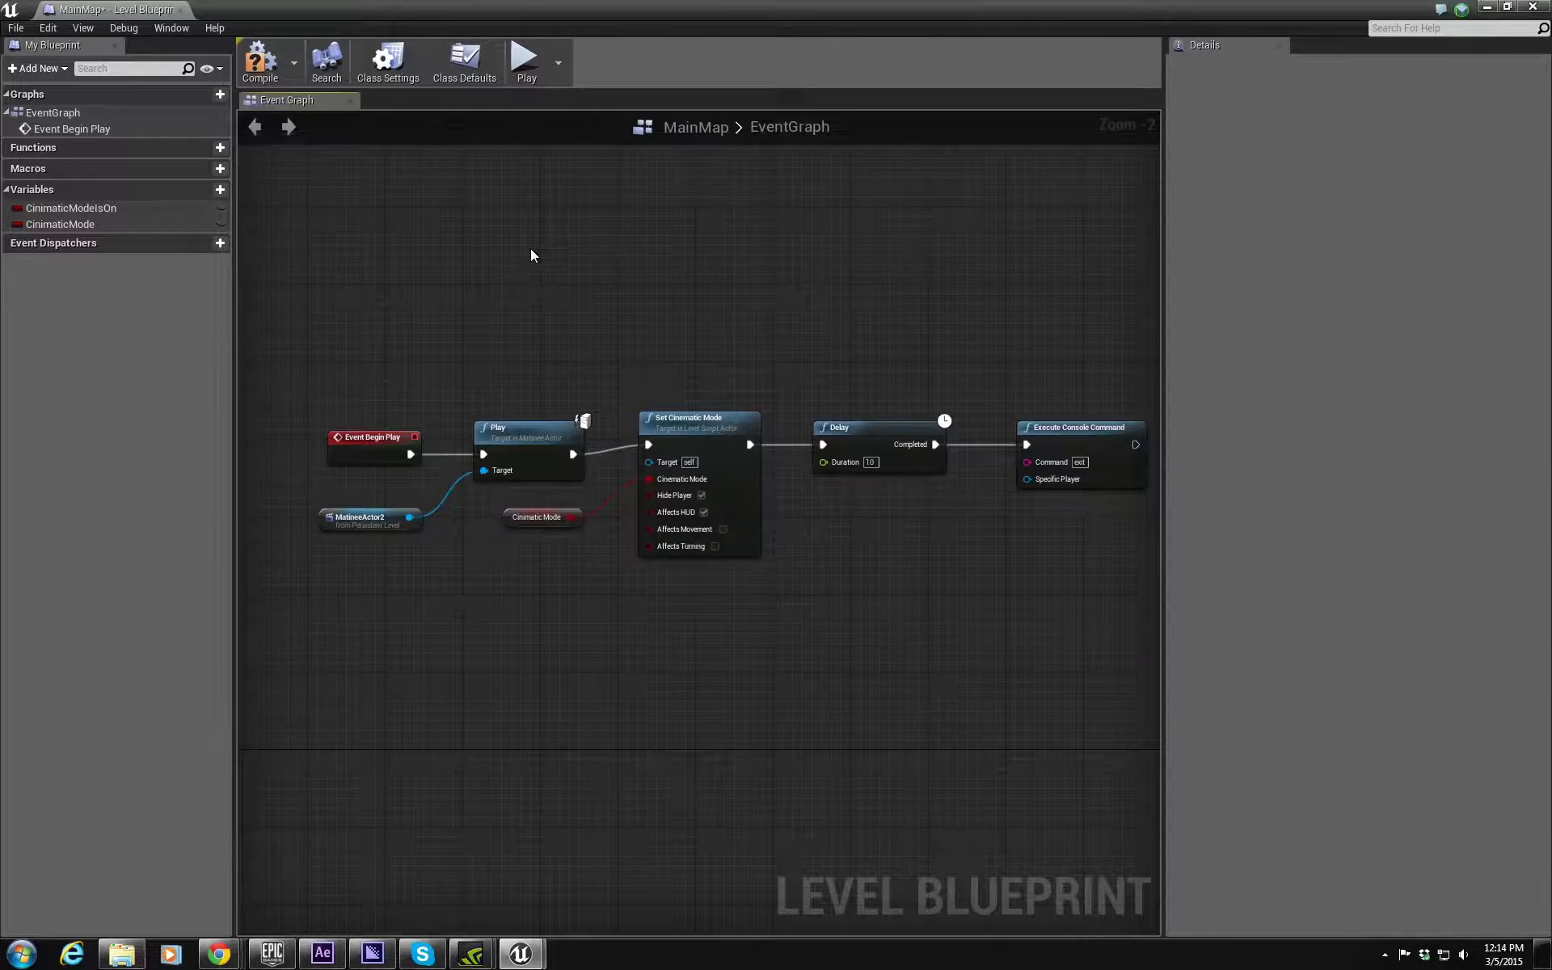
{"action": "right_click_drag", "start_coordinate": [857, 585], "coordinate": [765, 636]}
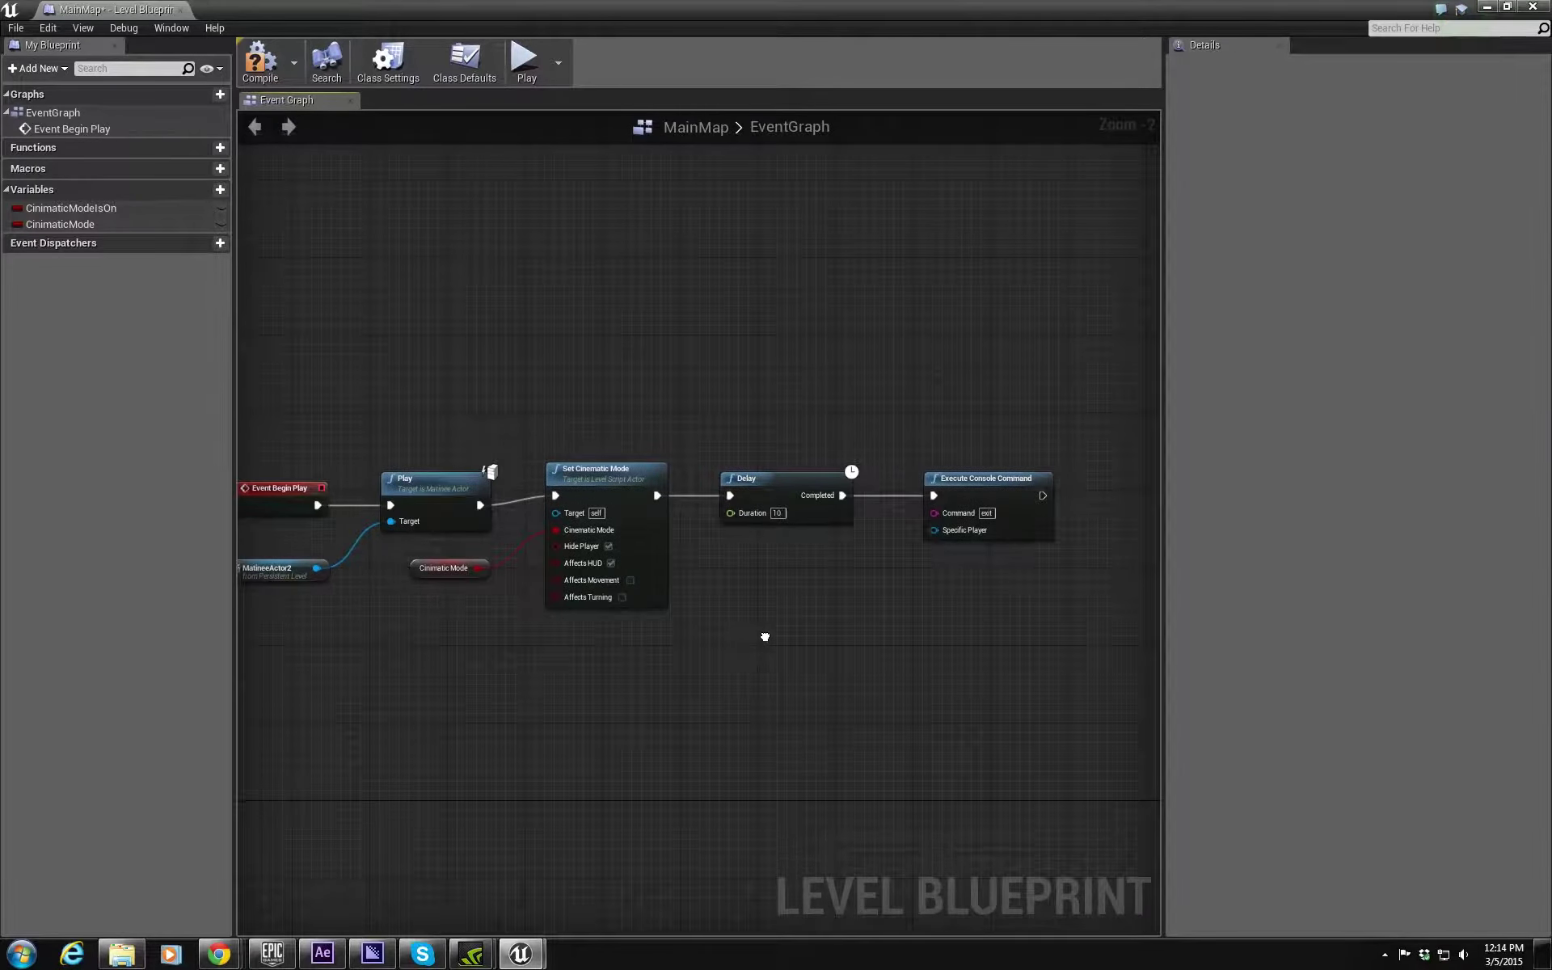
{"action": "right_click", "coordinate": [745, 305]}
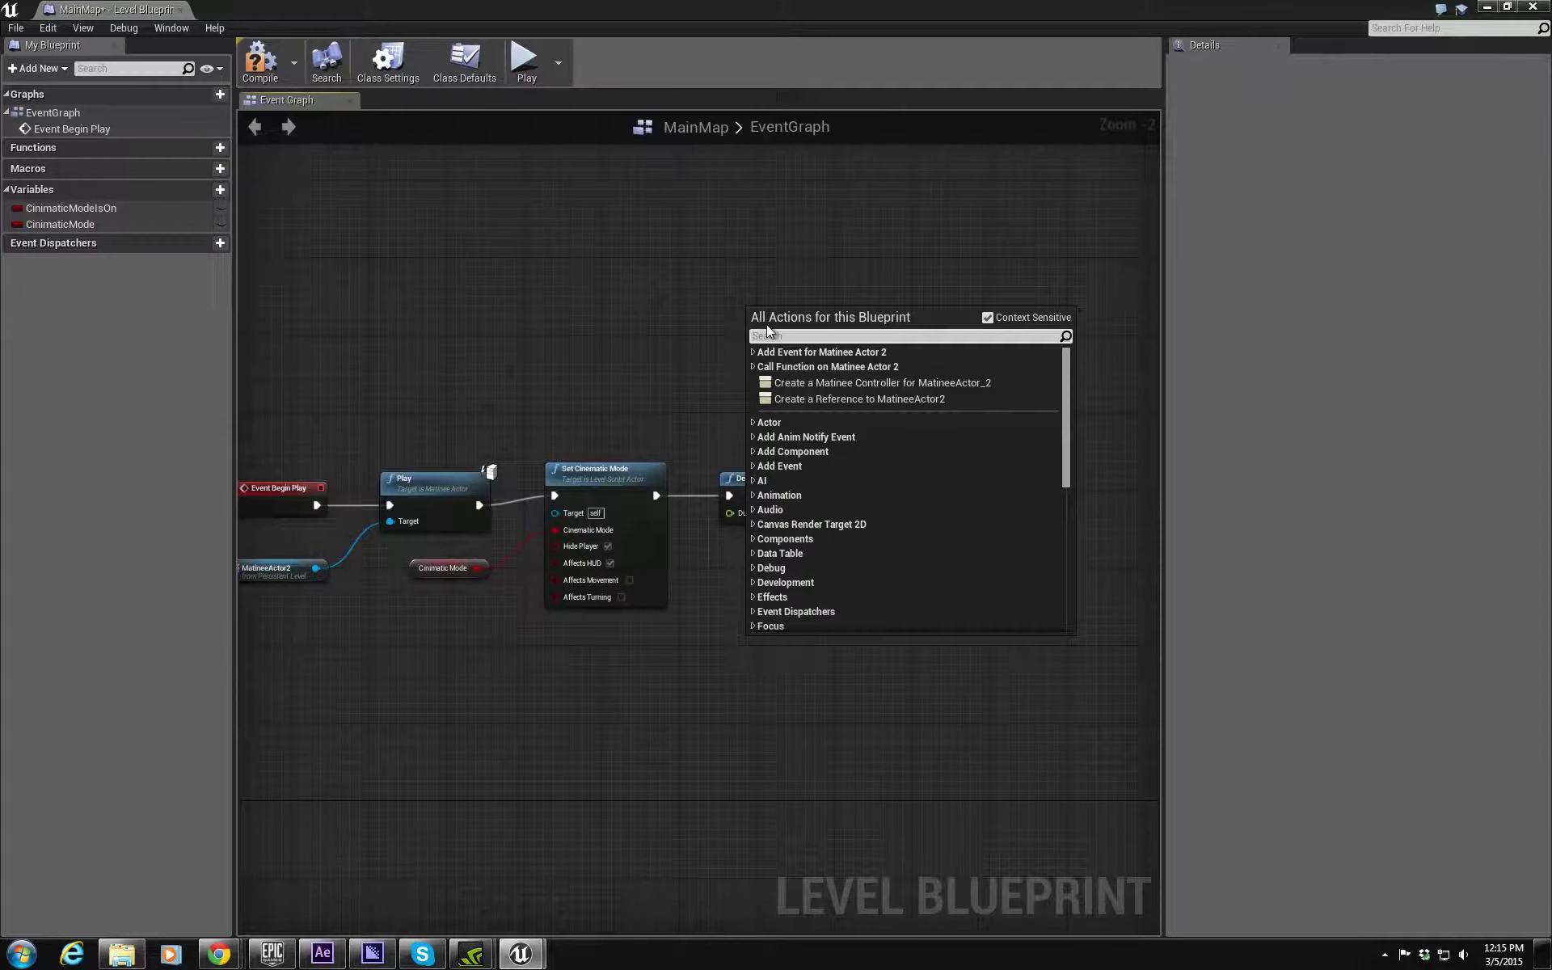
{"action": "type", "text": "branch"}
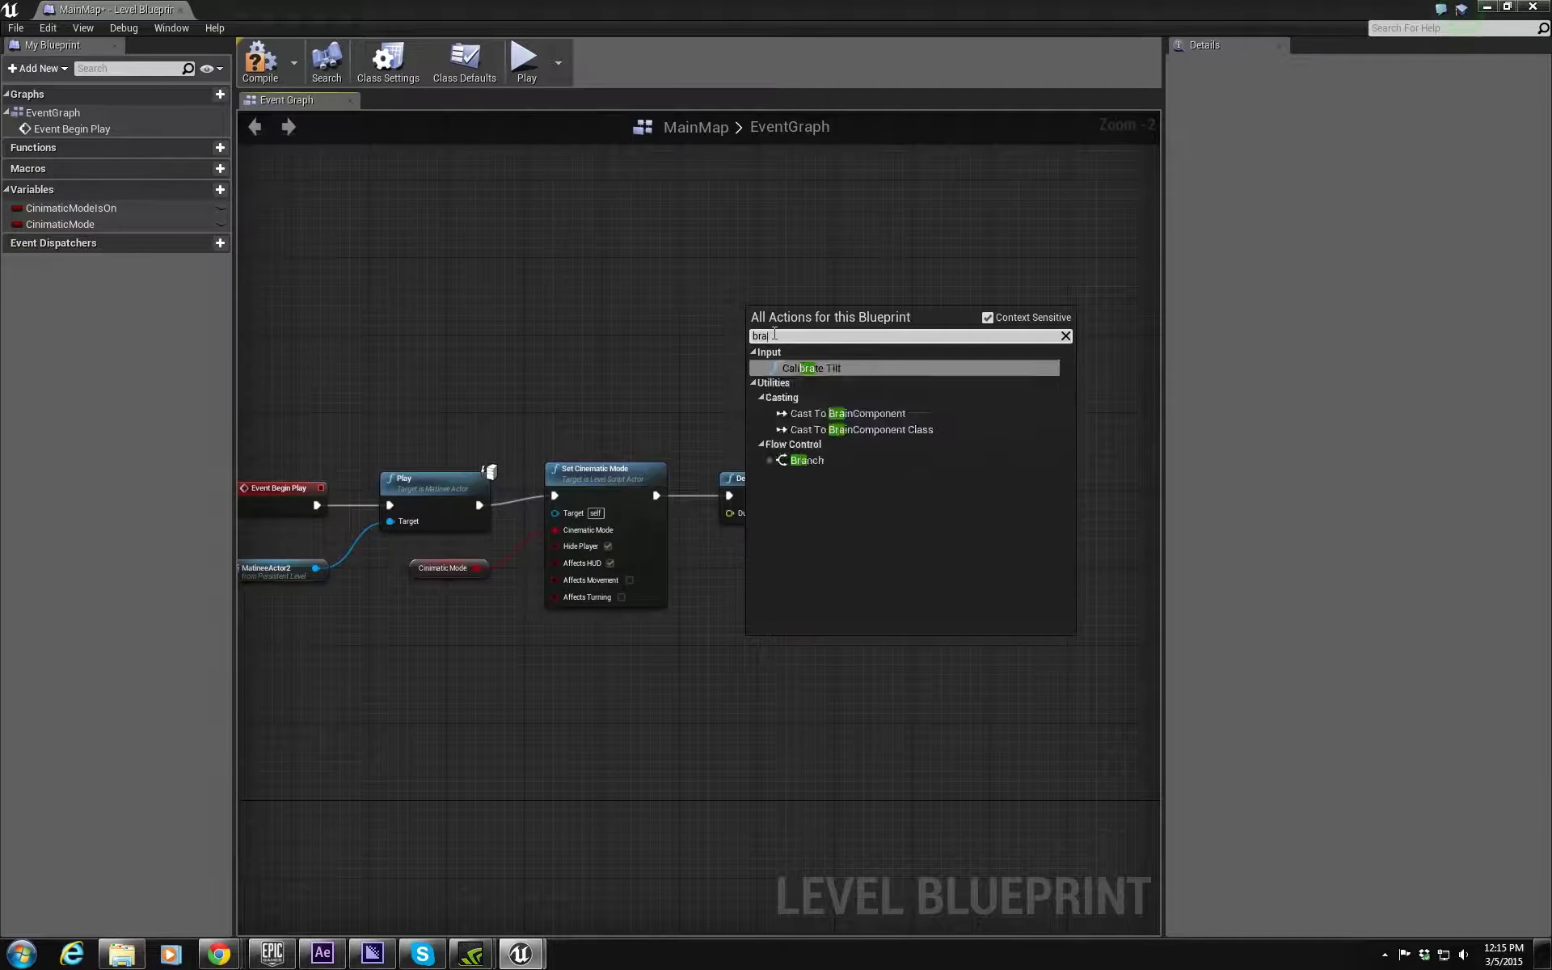
{"action": "key", "text": "BackSpace"}
{"action": "key", "text": "BackSpace"}
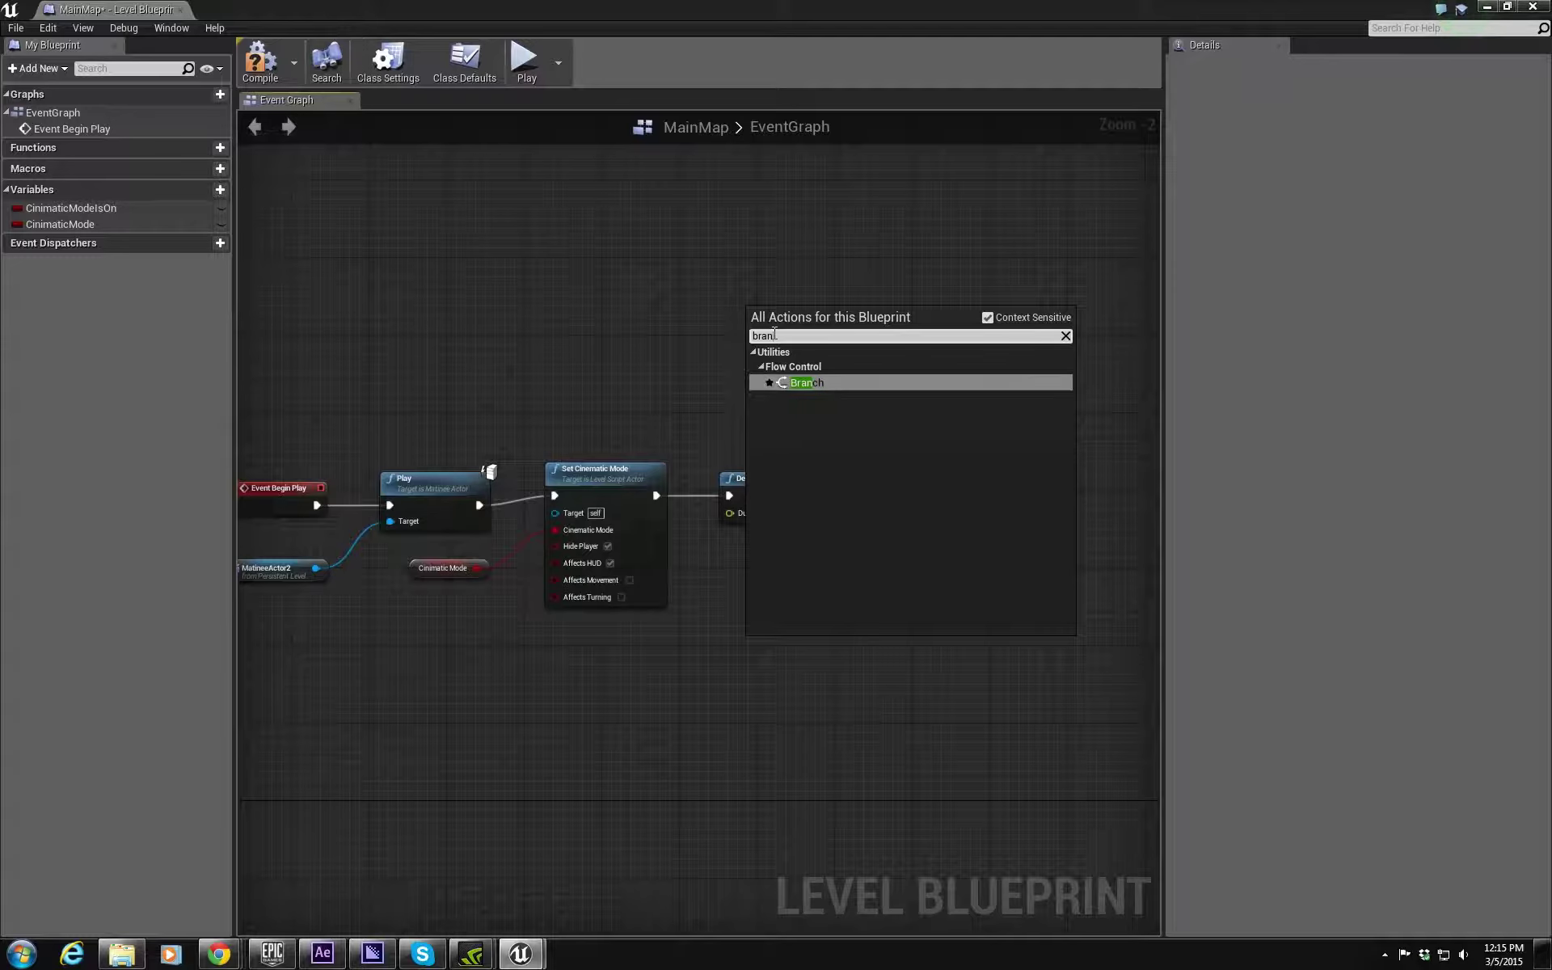
{"action": "left_click", "coordinate": [818, 385]}
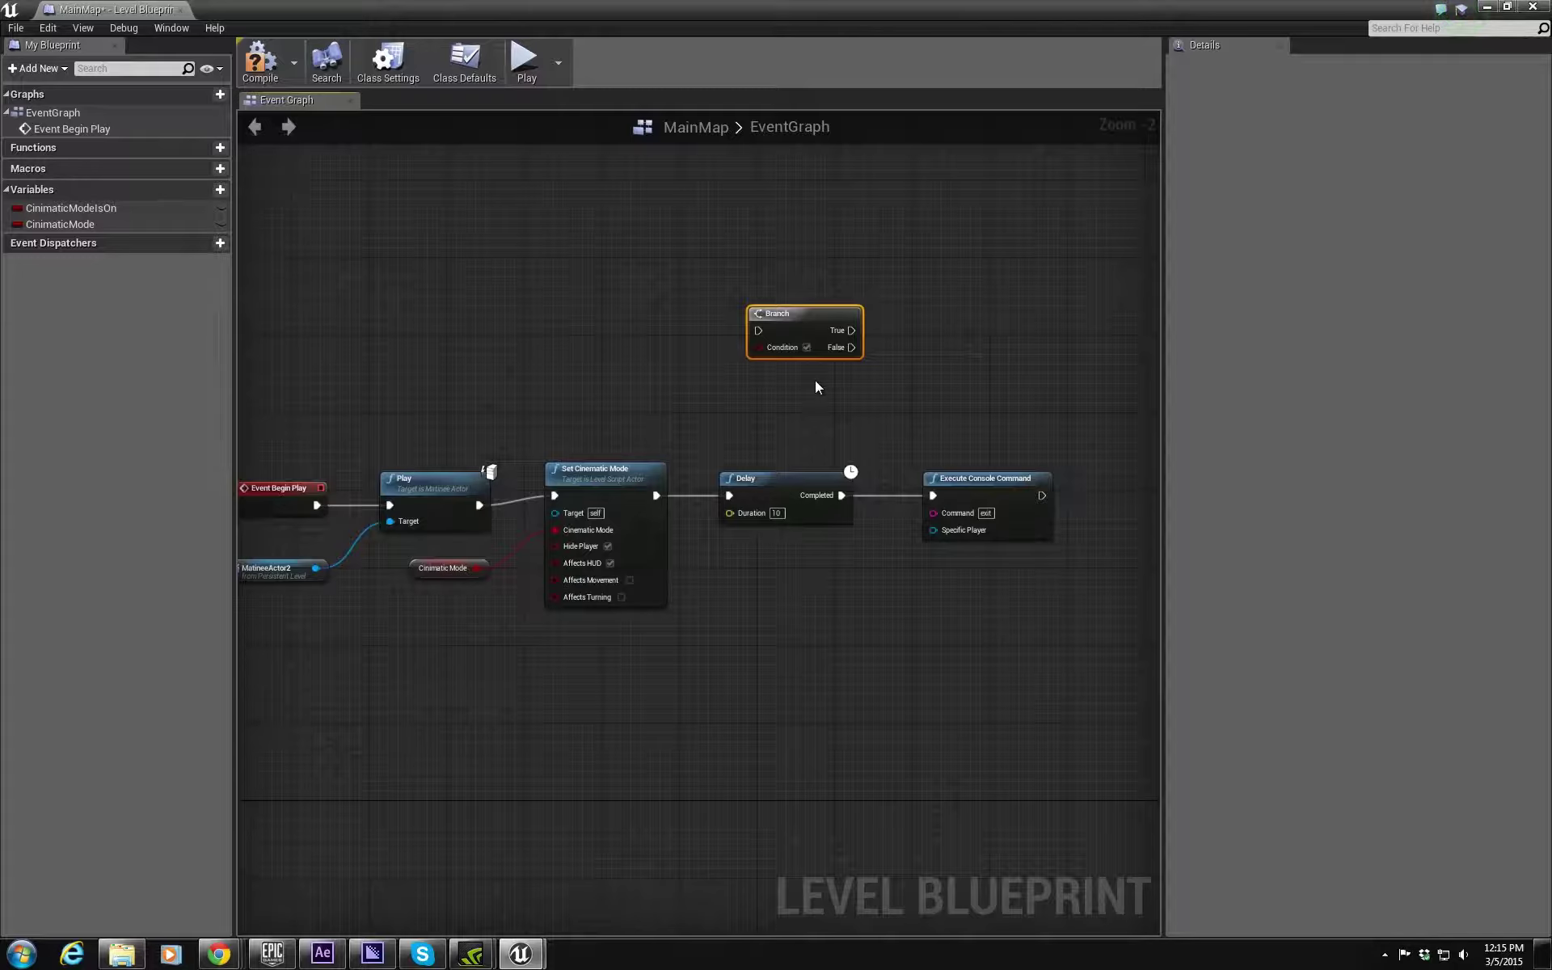
Step: Move the detached exit command lower right and place the Branch just above it
{"action": "right_click_drag", "start_coordinate": [857, 557], "coordinate": [796, 582]}
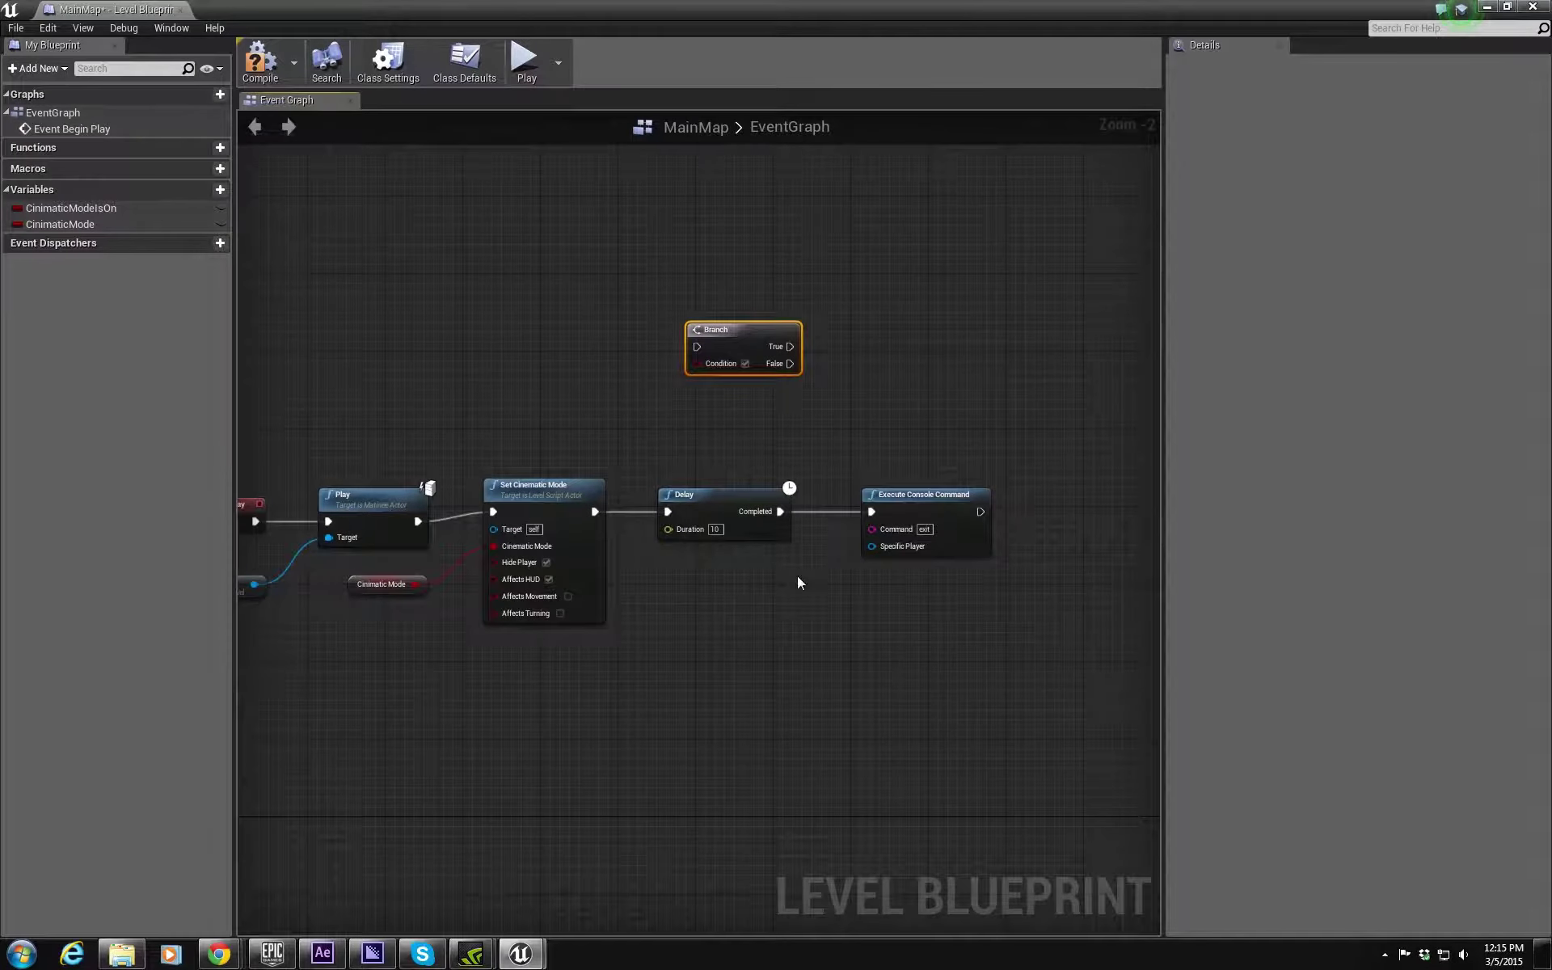
{"action": "left_click", "coordinate": [889, 505]}
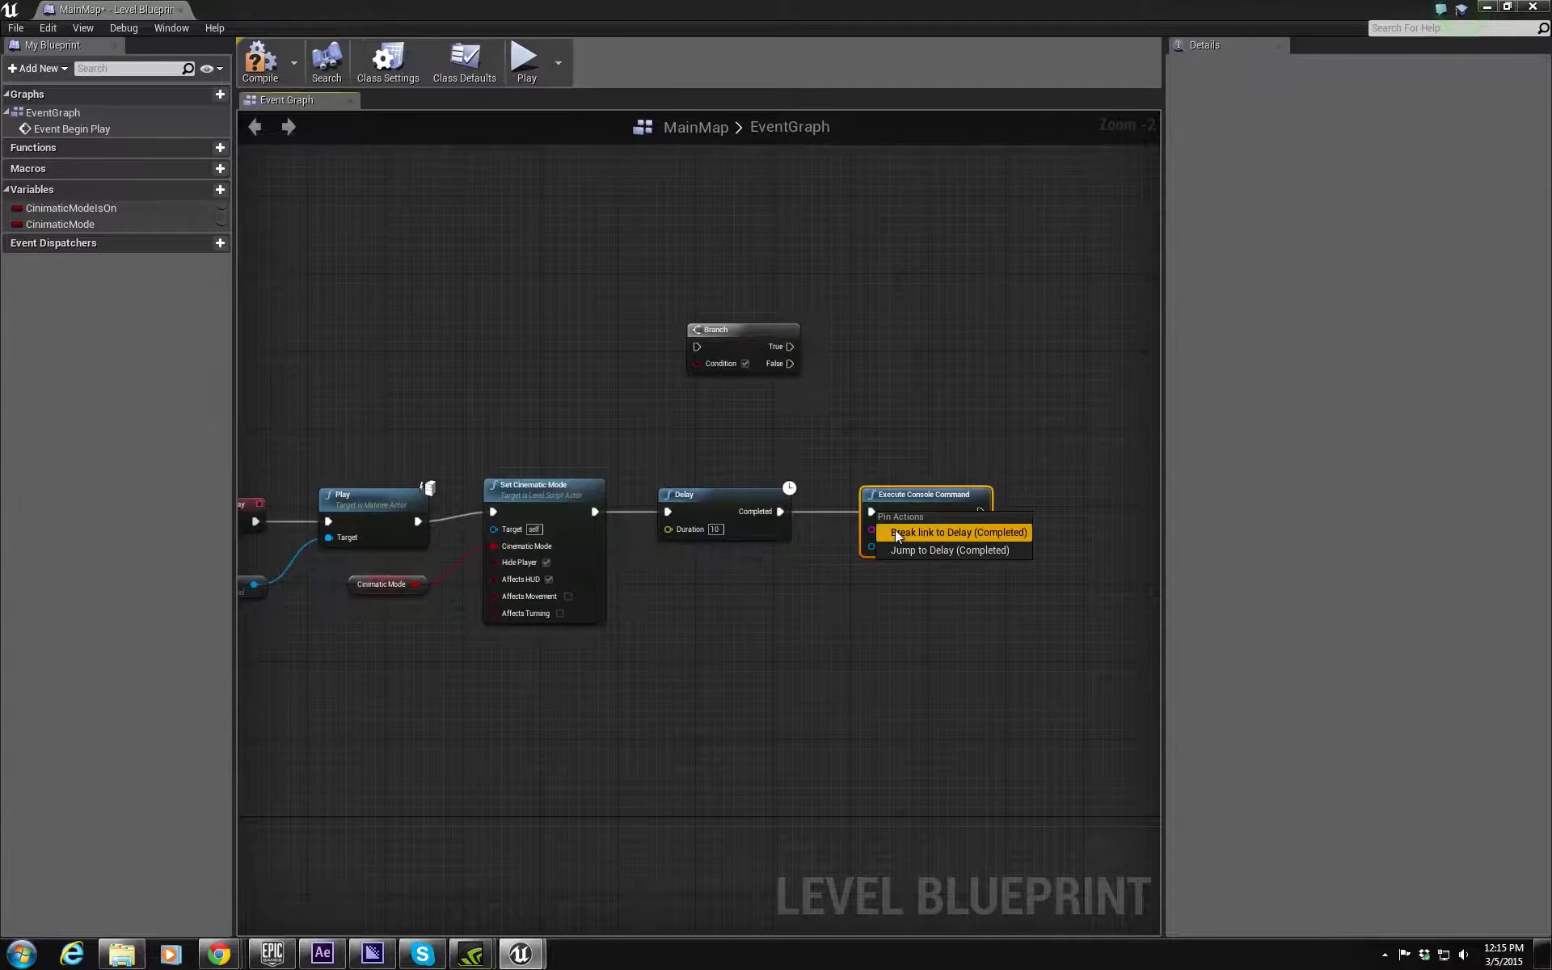
{"action": "left_click_drag", "start_coordinate": [892, 498], "coordinate": [1008, 595]}
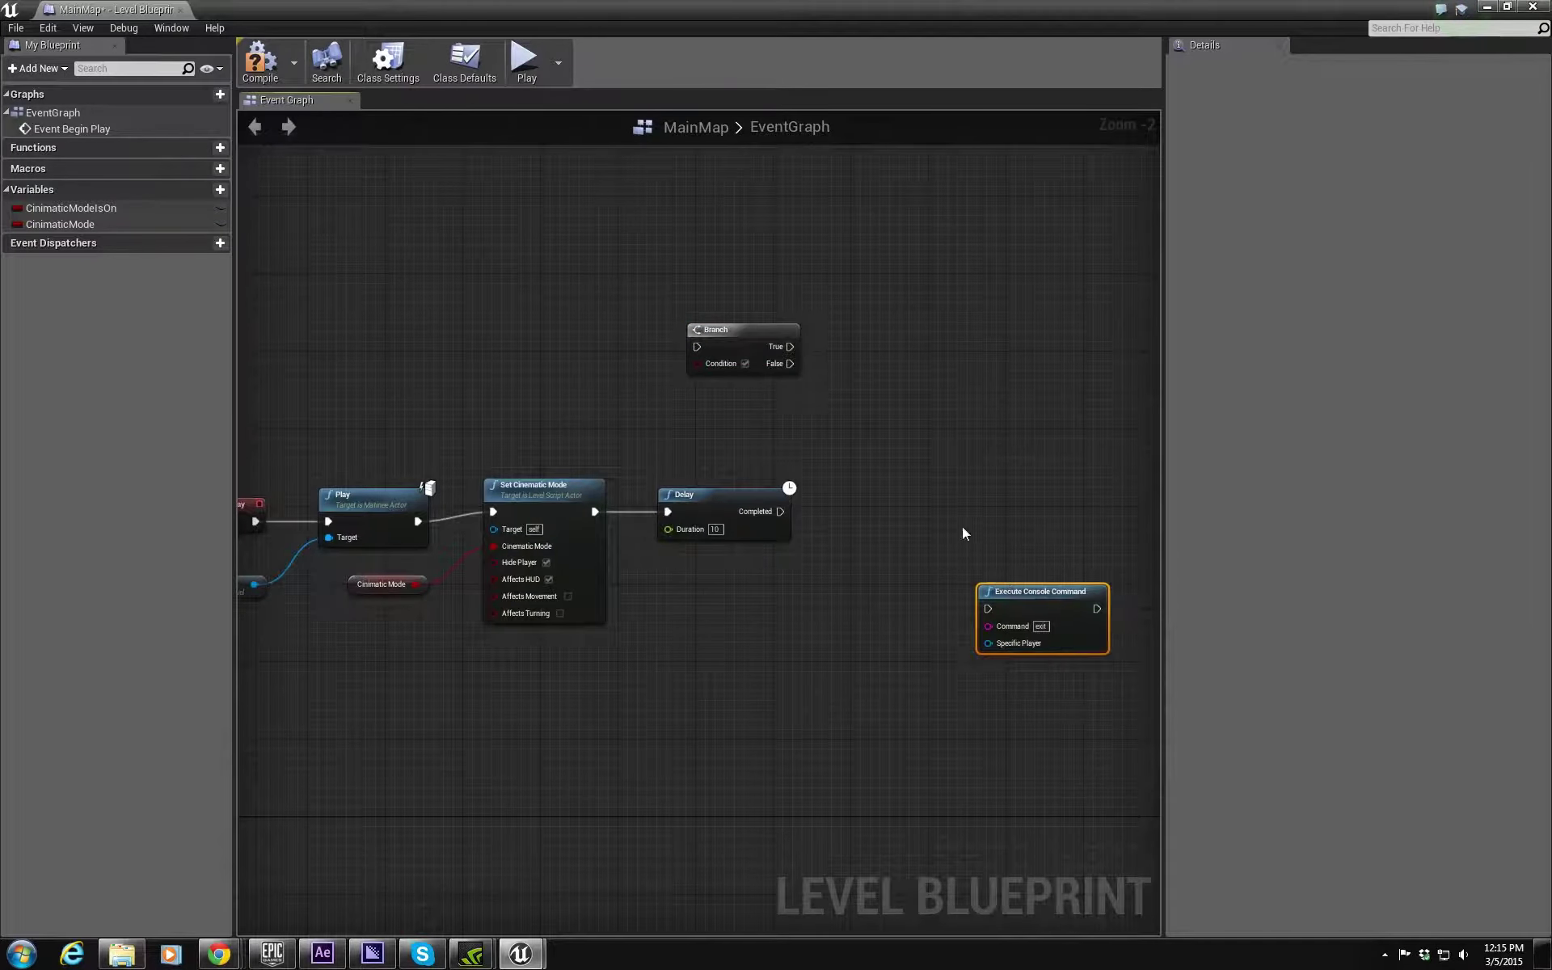
{"action": "left_click_drag", "start_coordinate": [735, 340], "coordinate": [1007, 498]}
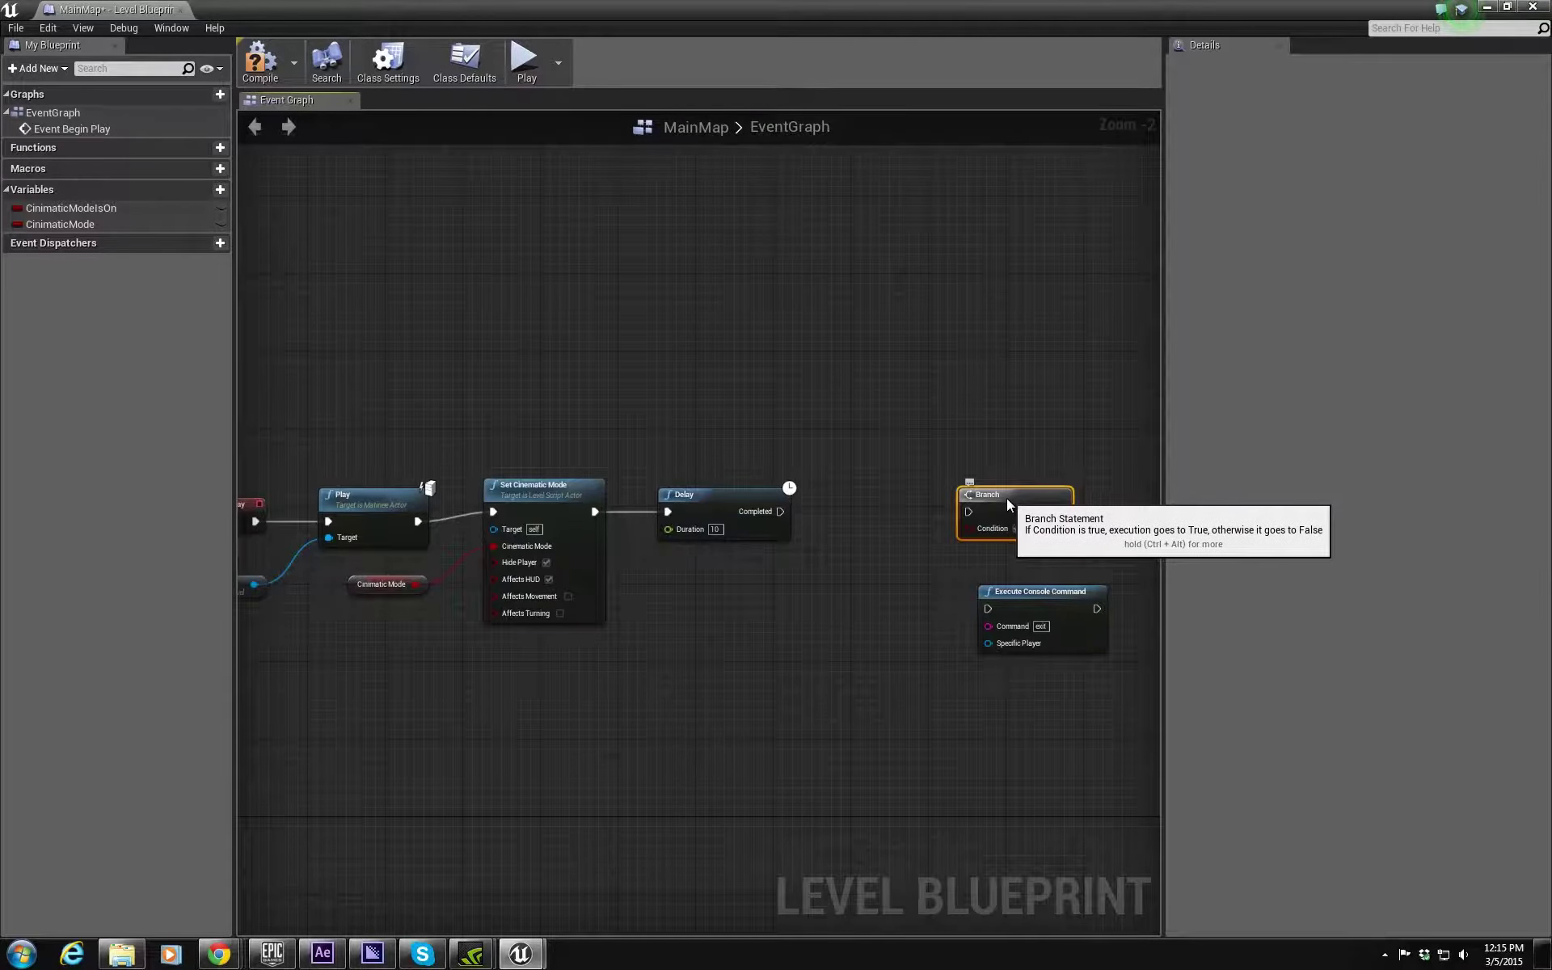
{"action": "left_click", "coordinate": [784, 315]}
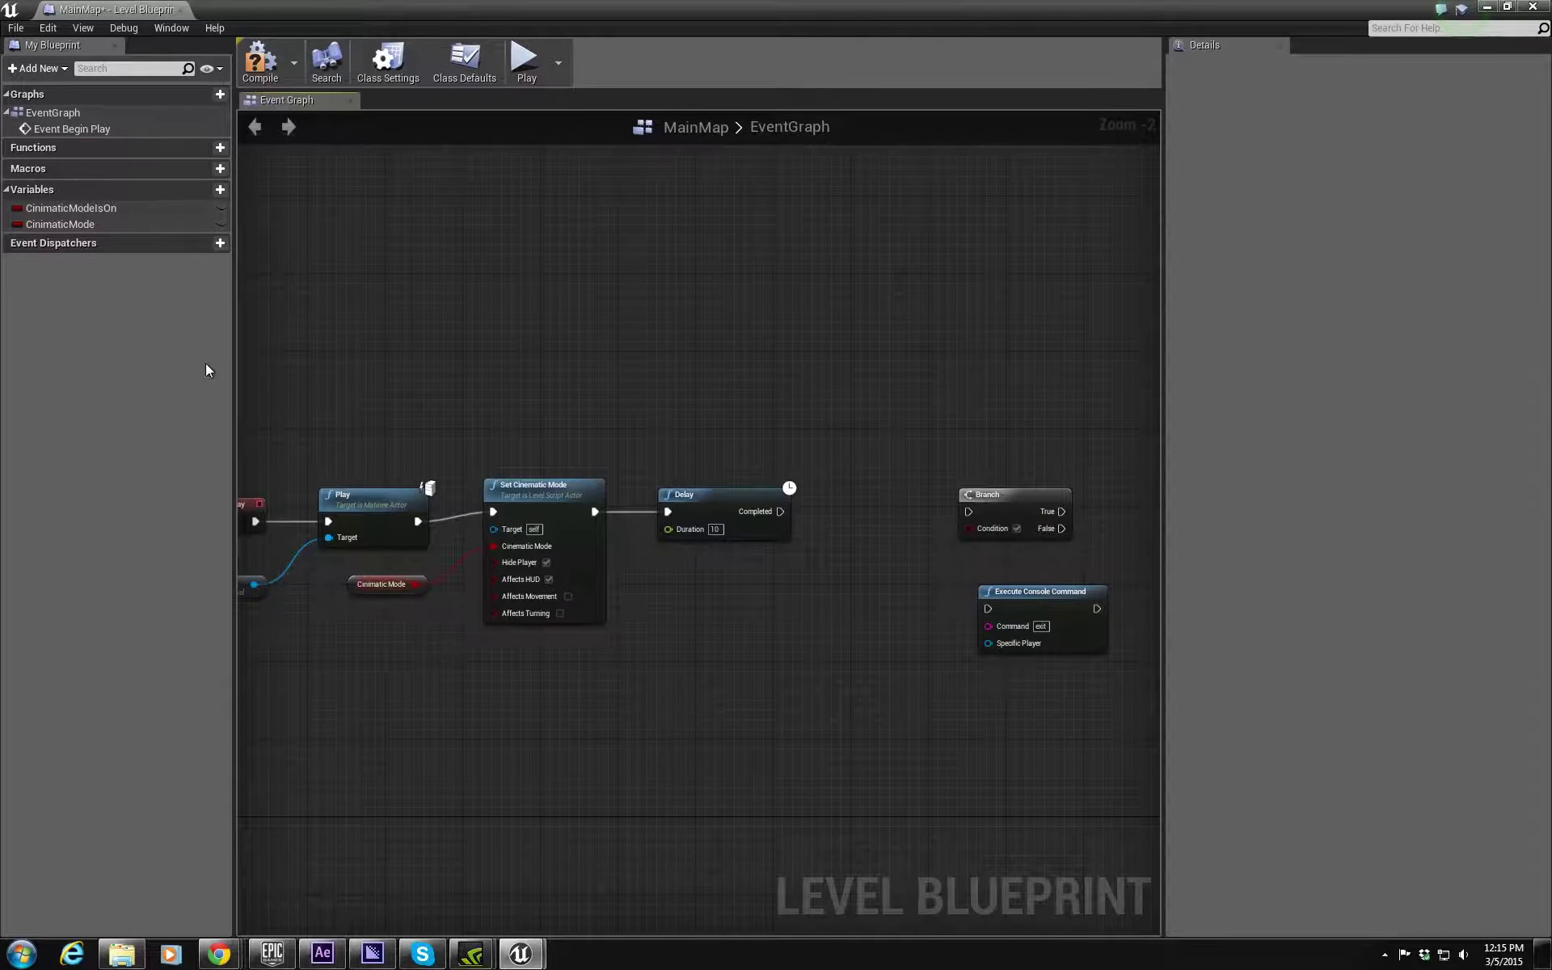
Step: Chain Delay into a SET CinimaticMode node, then into the Branch, whose False output runs exit
{"action": "left_click_drag", "start_coordinate": [57, 226], "coordinate": [662, 318]}
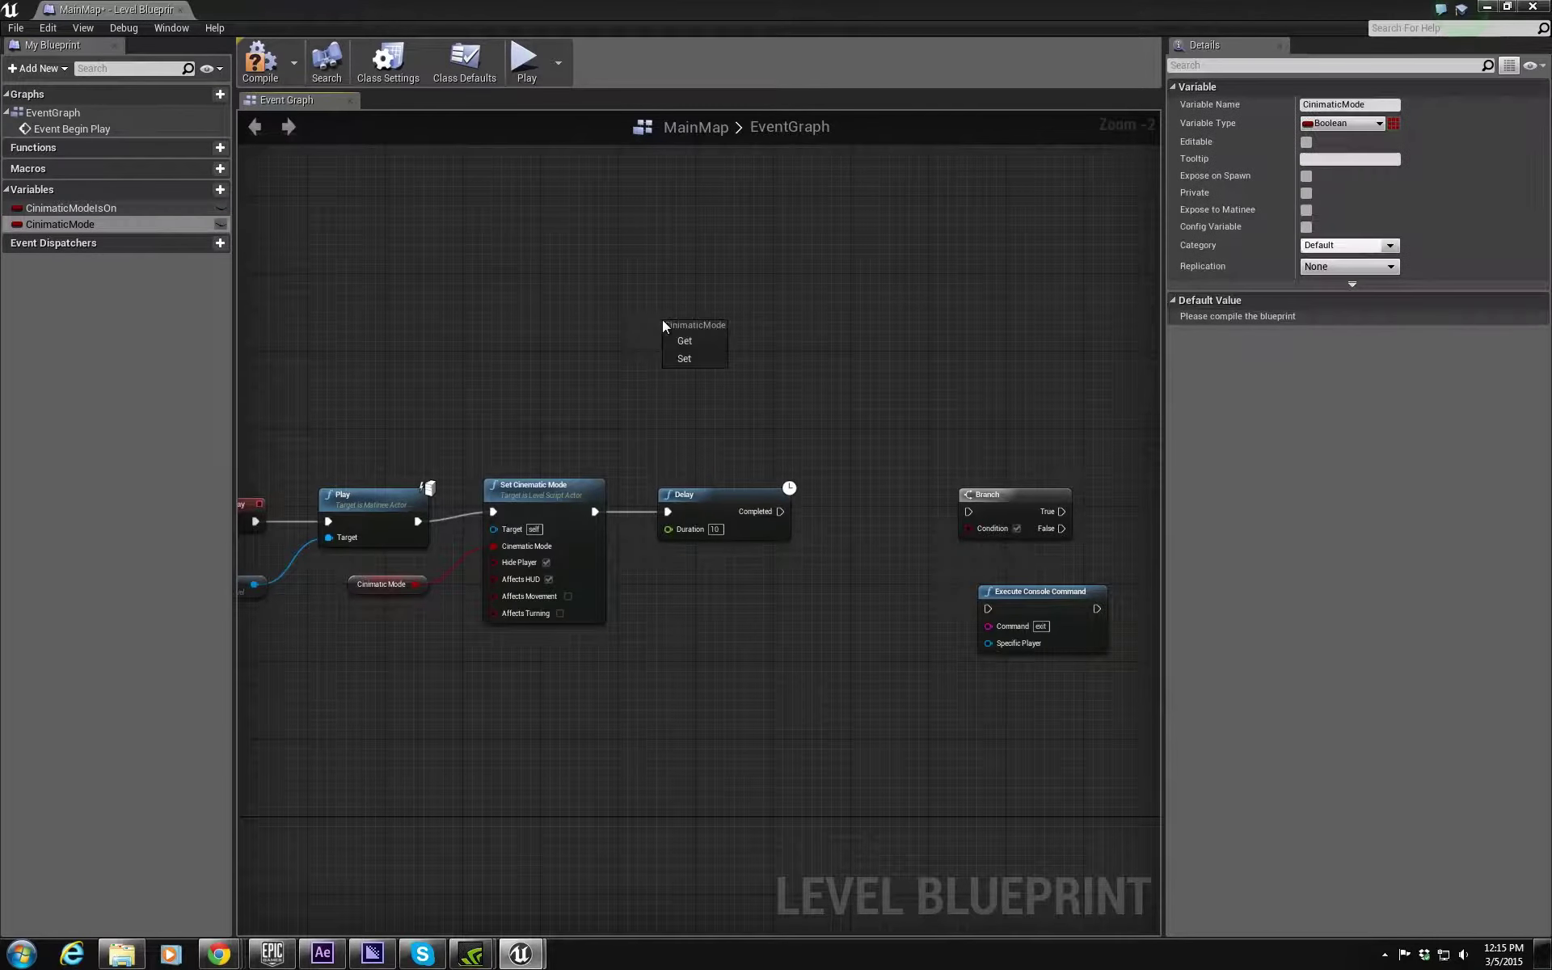
{"action": "left_click", "coordinate": [684, 358]}
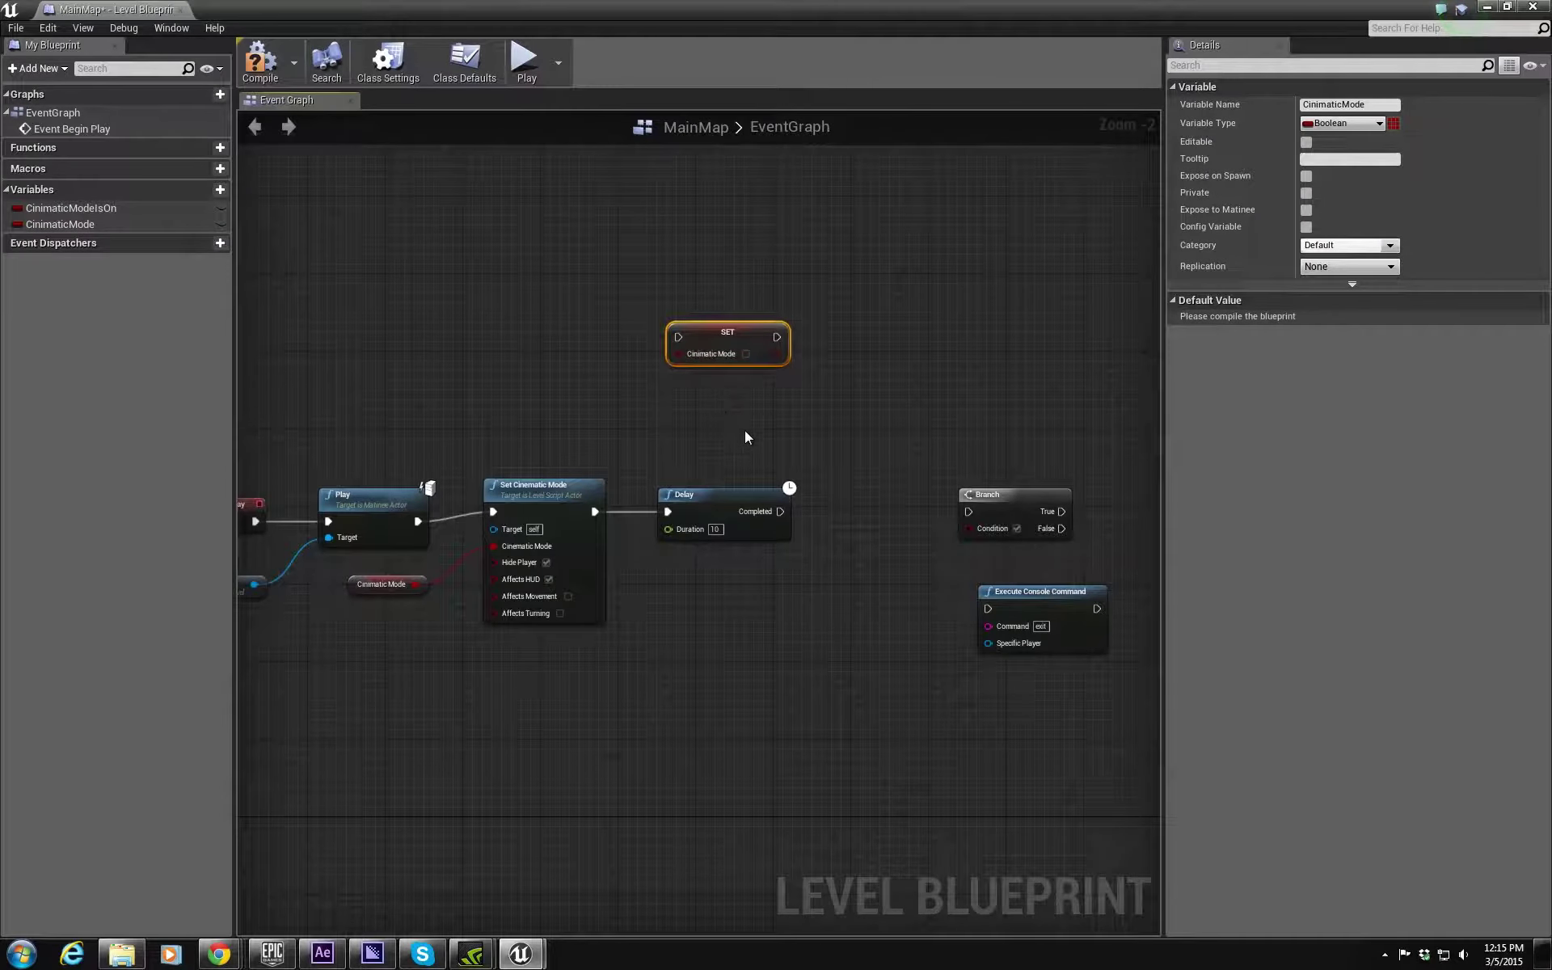
{"action": "right_click_drag", "start_coordinate": [739, 355], "coordinate": [704, 282]}
{"action": "left_click_drag", "start_coordinate": [704, 281], "coordinate": [840, 445]}
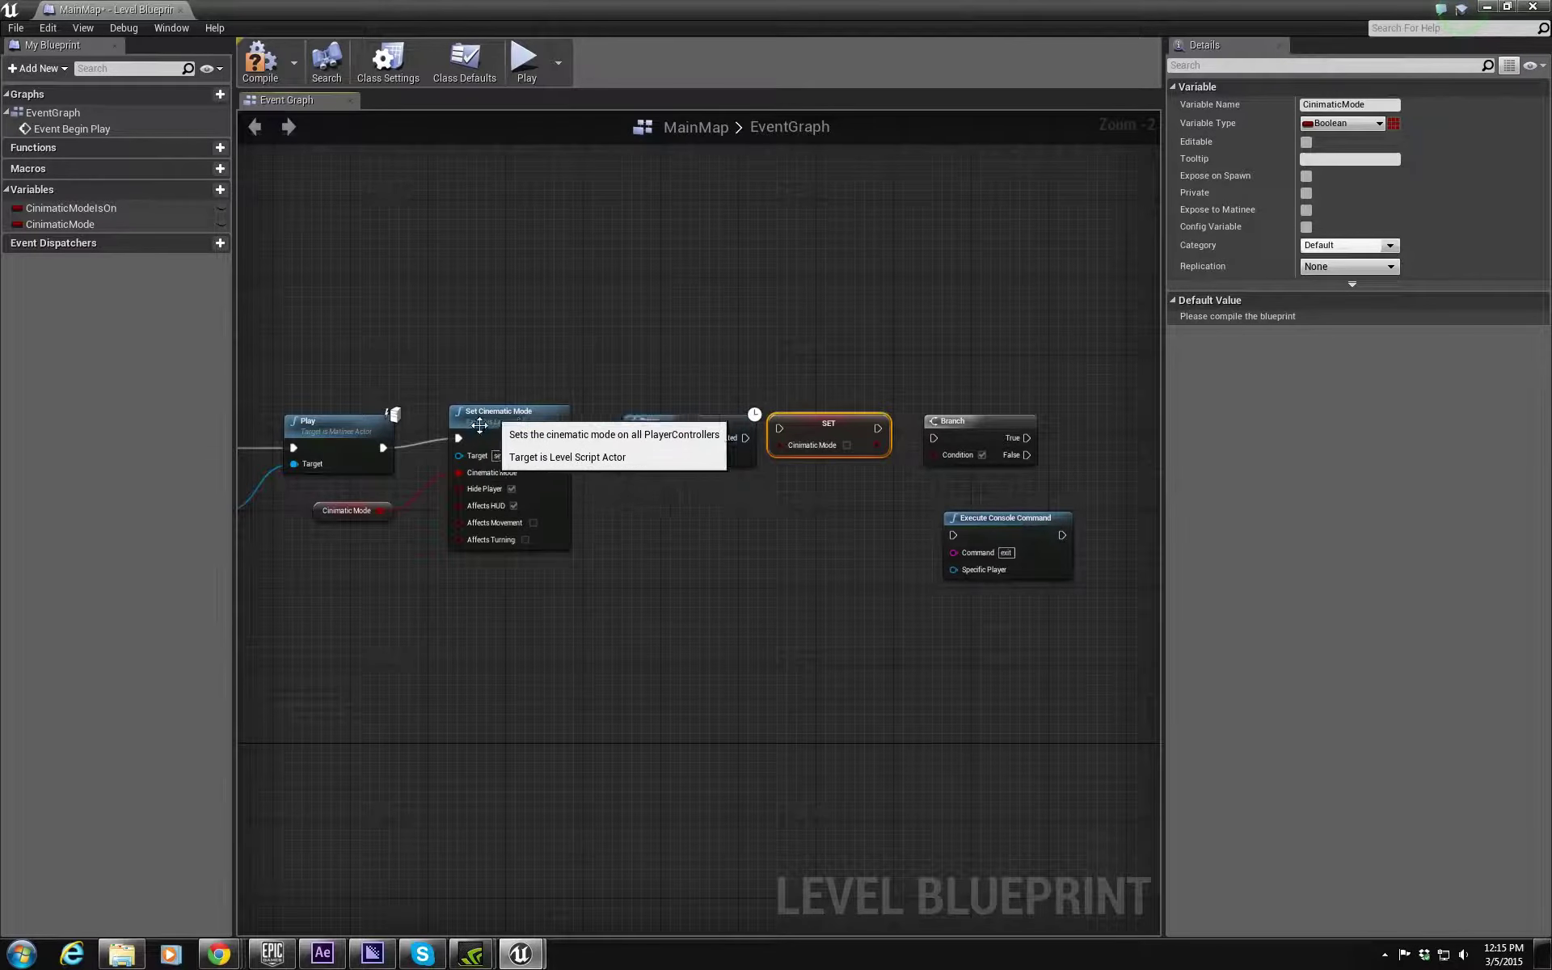
{"action": "left_click_drag", "start_coordinate": [744, 438], "coordinate": [825, 453]}
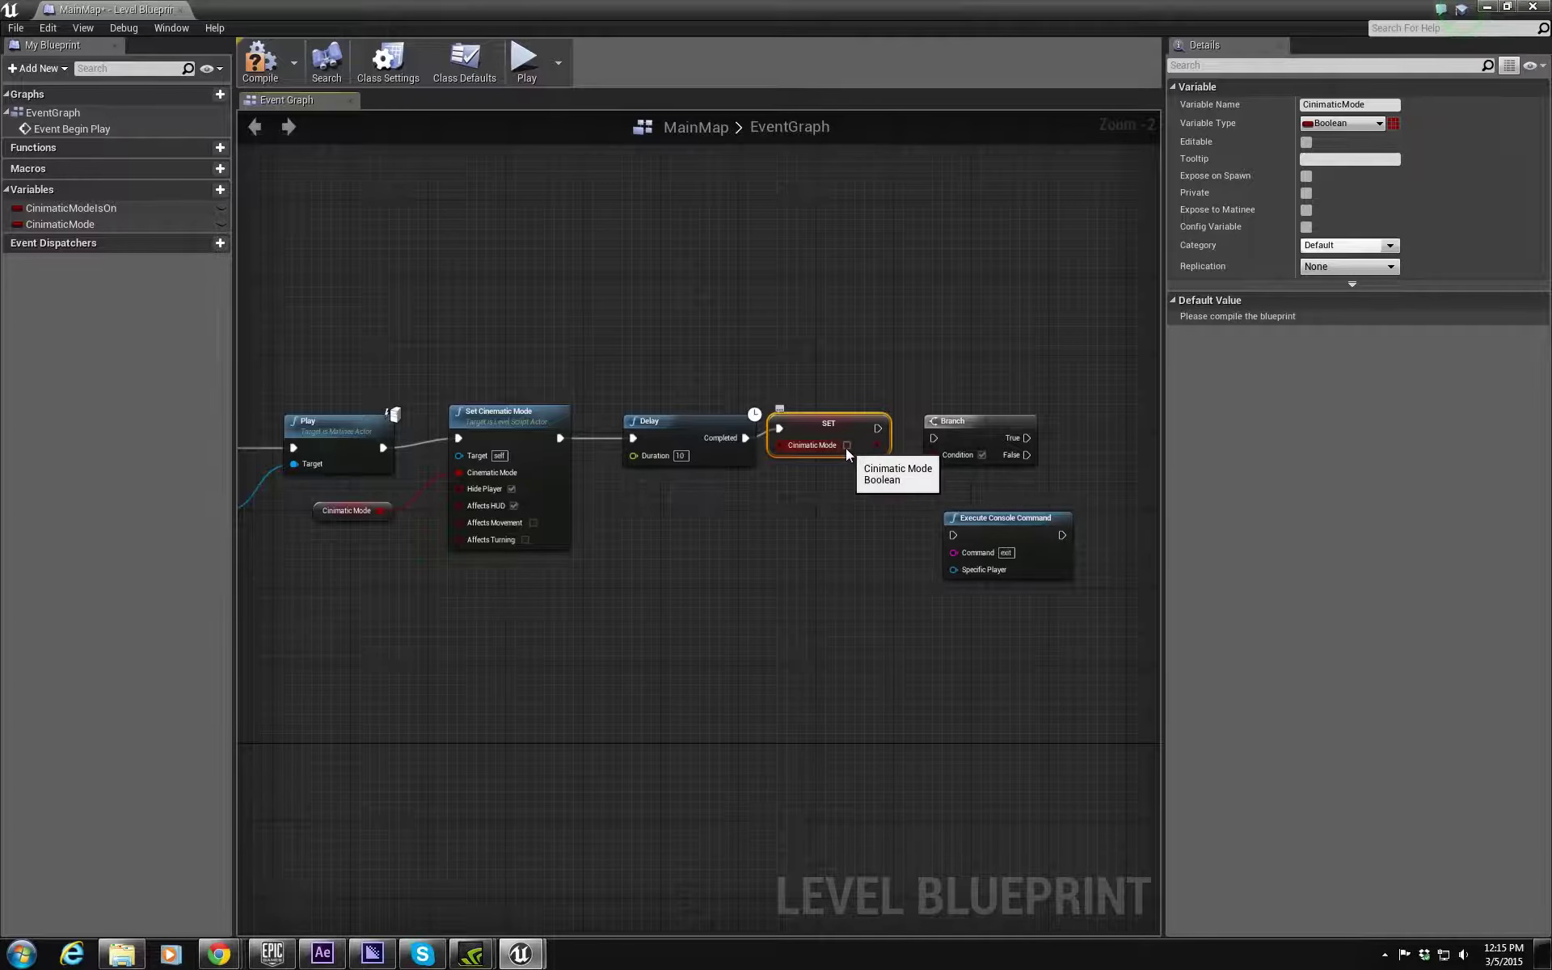
{"action": "left_click_drag", "start_coordinate": [845, 450], "coordinate": [854, 459]}
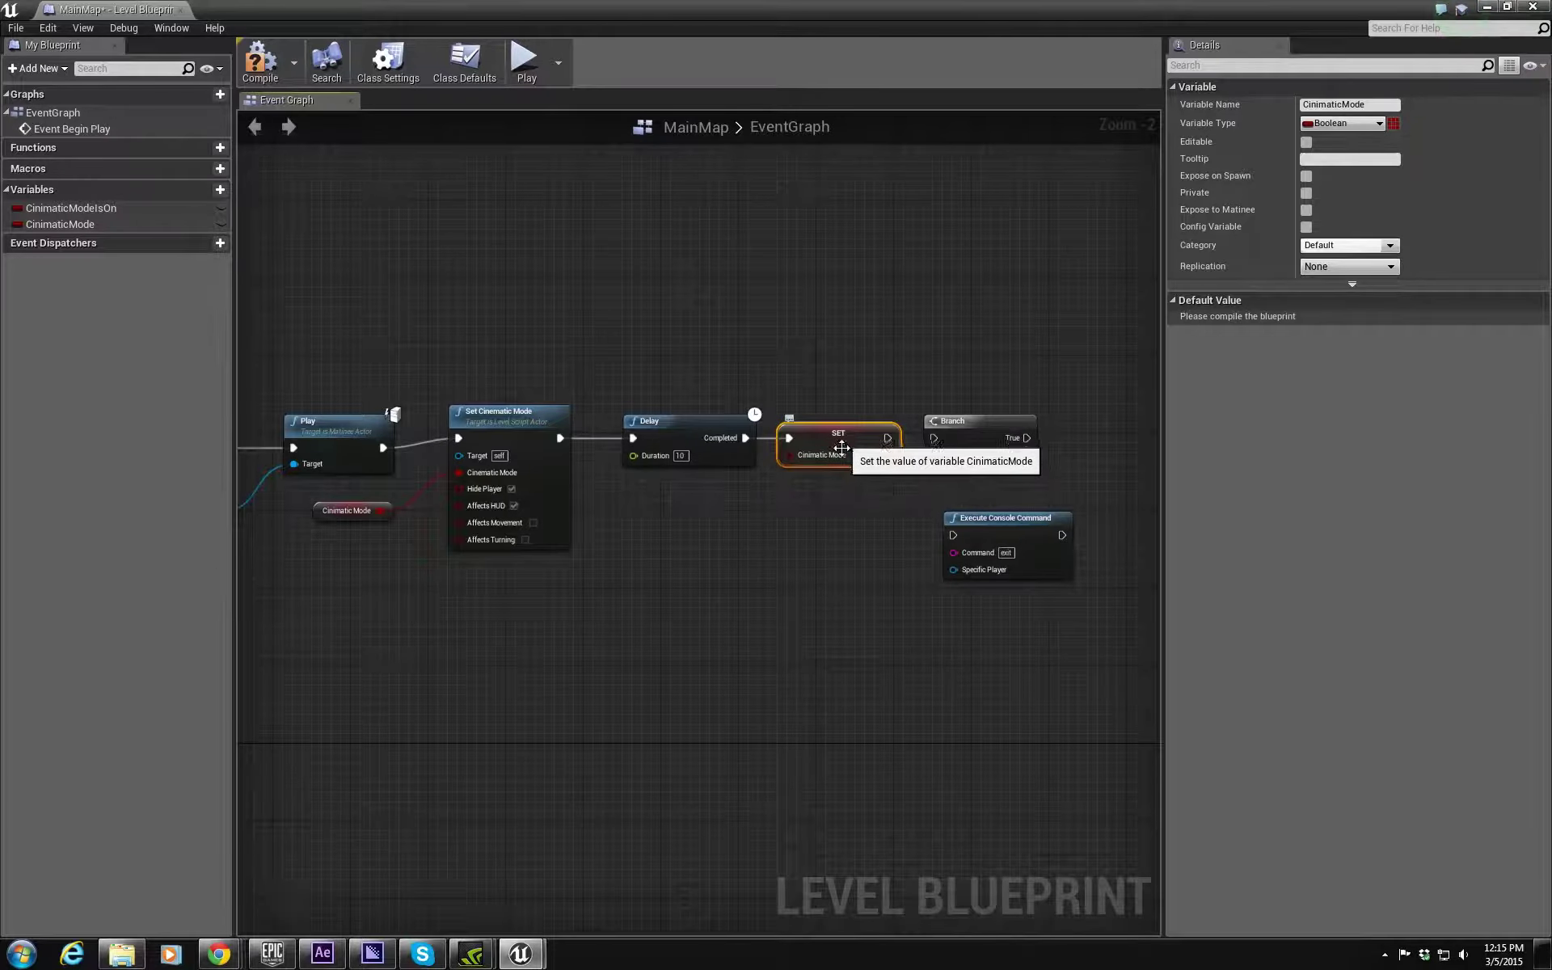
{"action": "right_click_drag", "start_coordinate": [885, 529], "coordinate": [664, 552]}
{"action": "left_click_drag", "start_coordinate": [666, 463], "coordinate": [714, 463]}
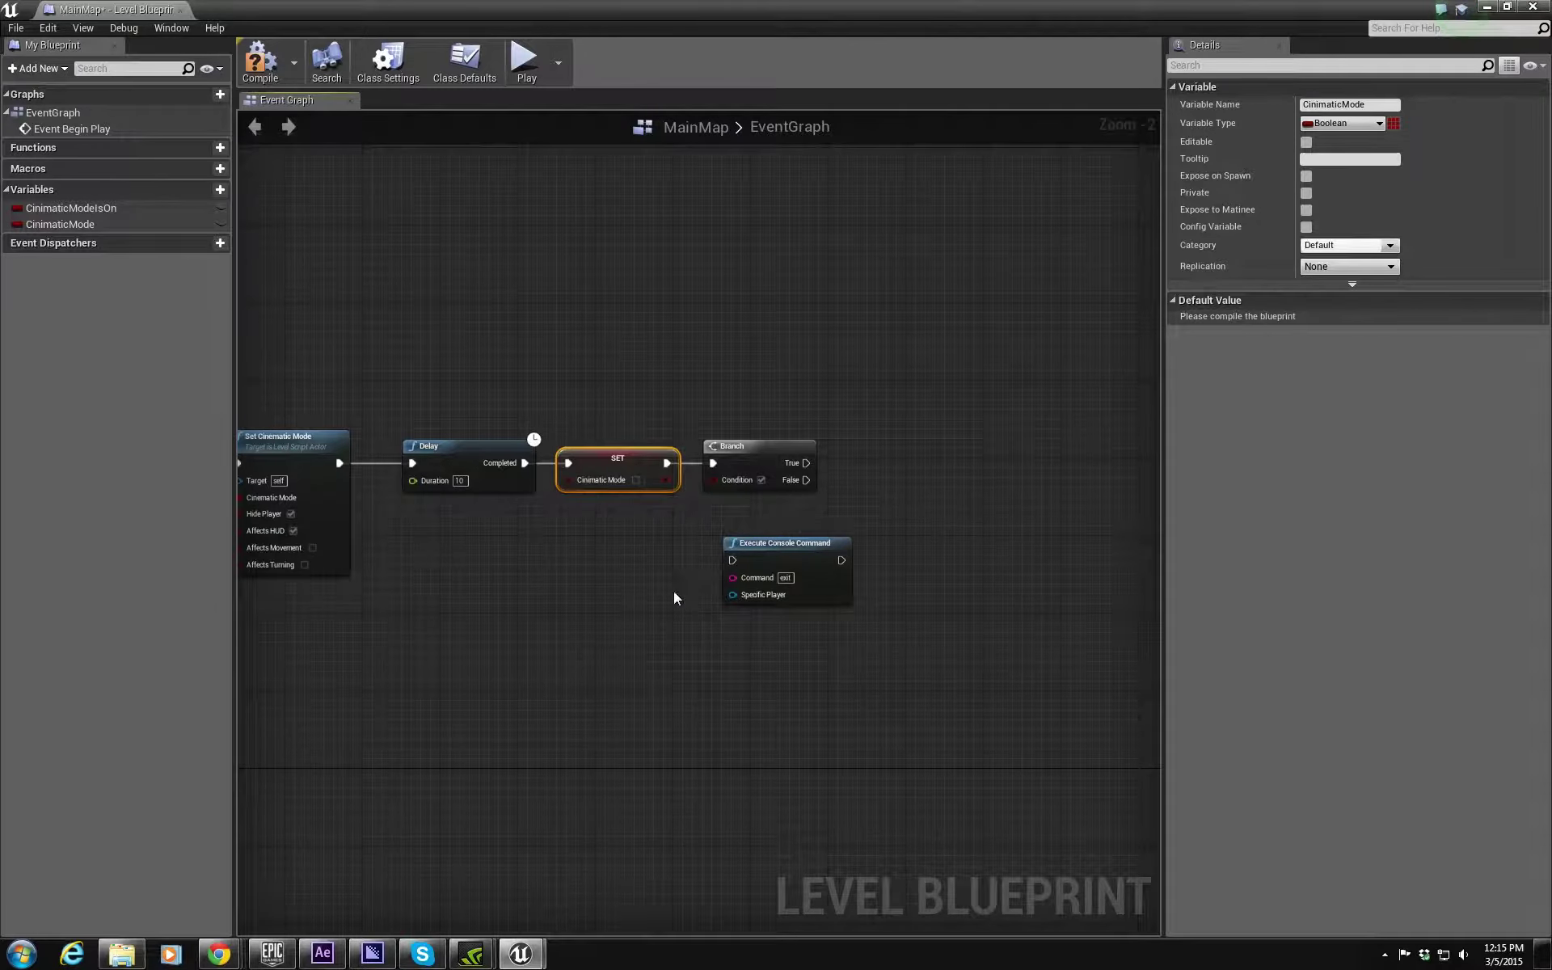
{"action": "left_click_drag", "start_coordinate": [781, 541], "coordinate": [914, 461]}
{"action": "left_click_drag", "start_coordinate": [807, 480], "coordinate": [870, 483]}
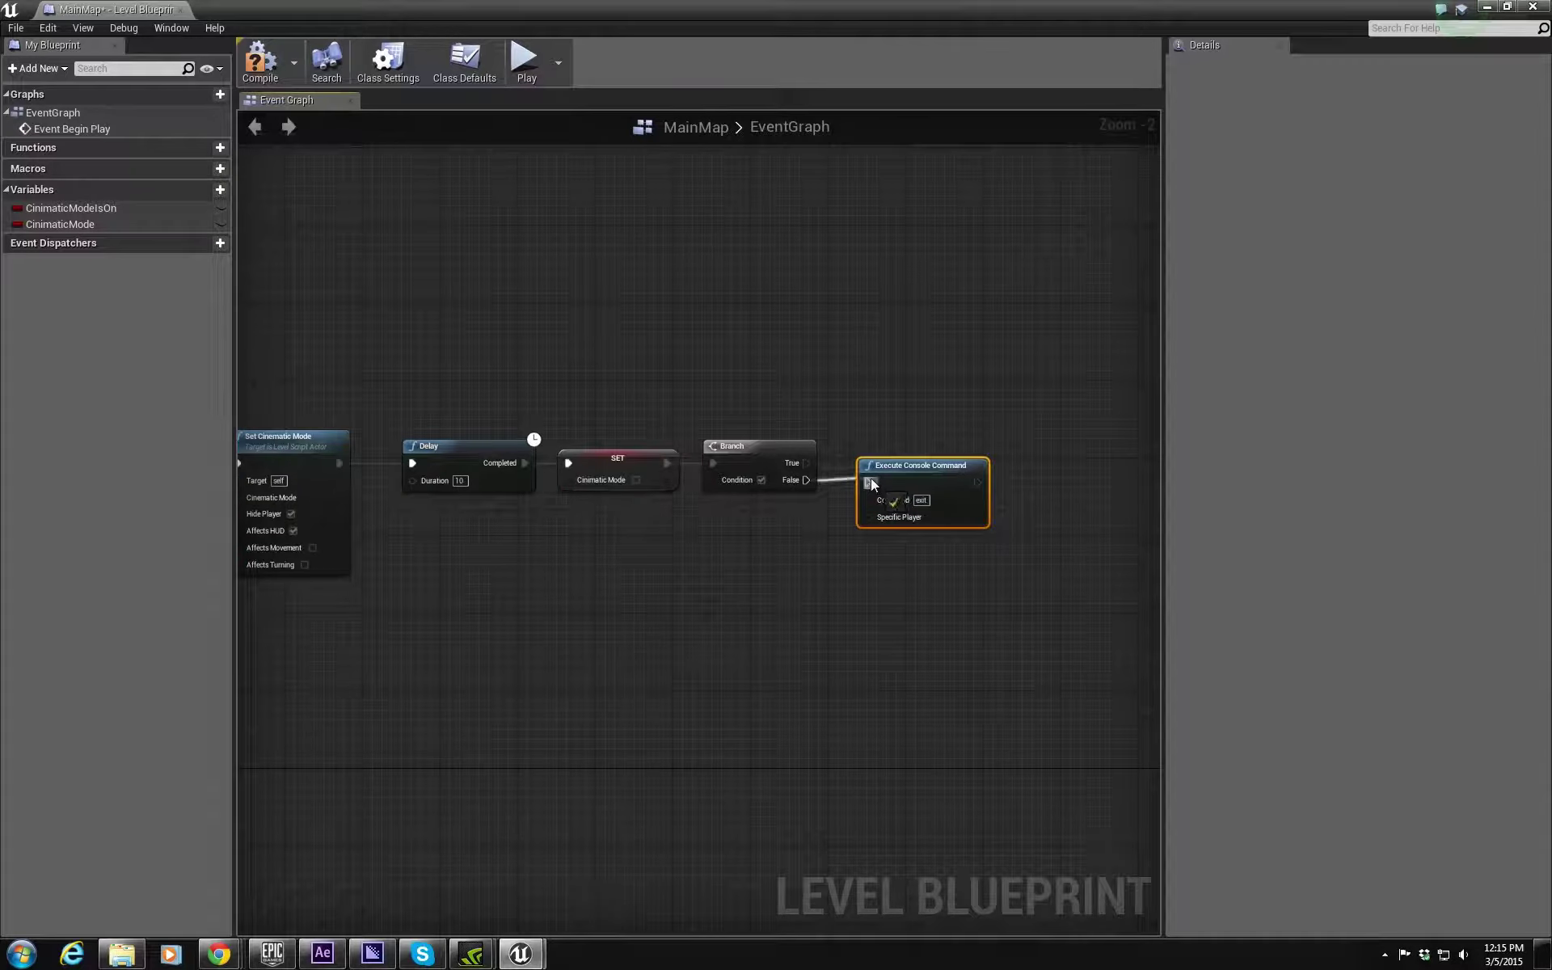
{"action": "right_click_drag", "start_coordinate": [768, 583], "coordinate": [977, 555]}
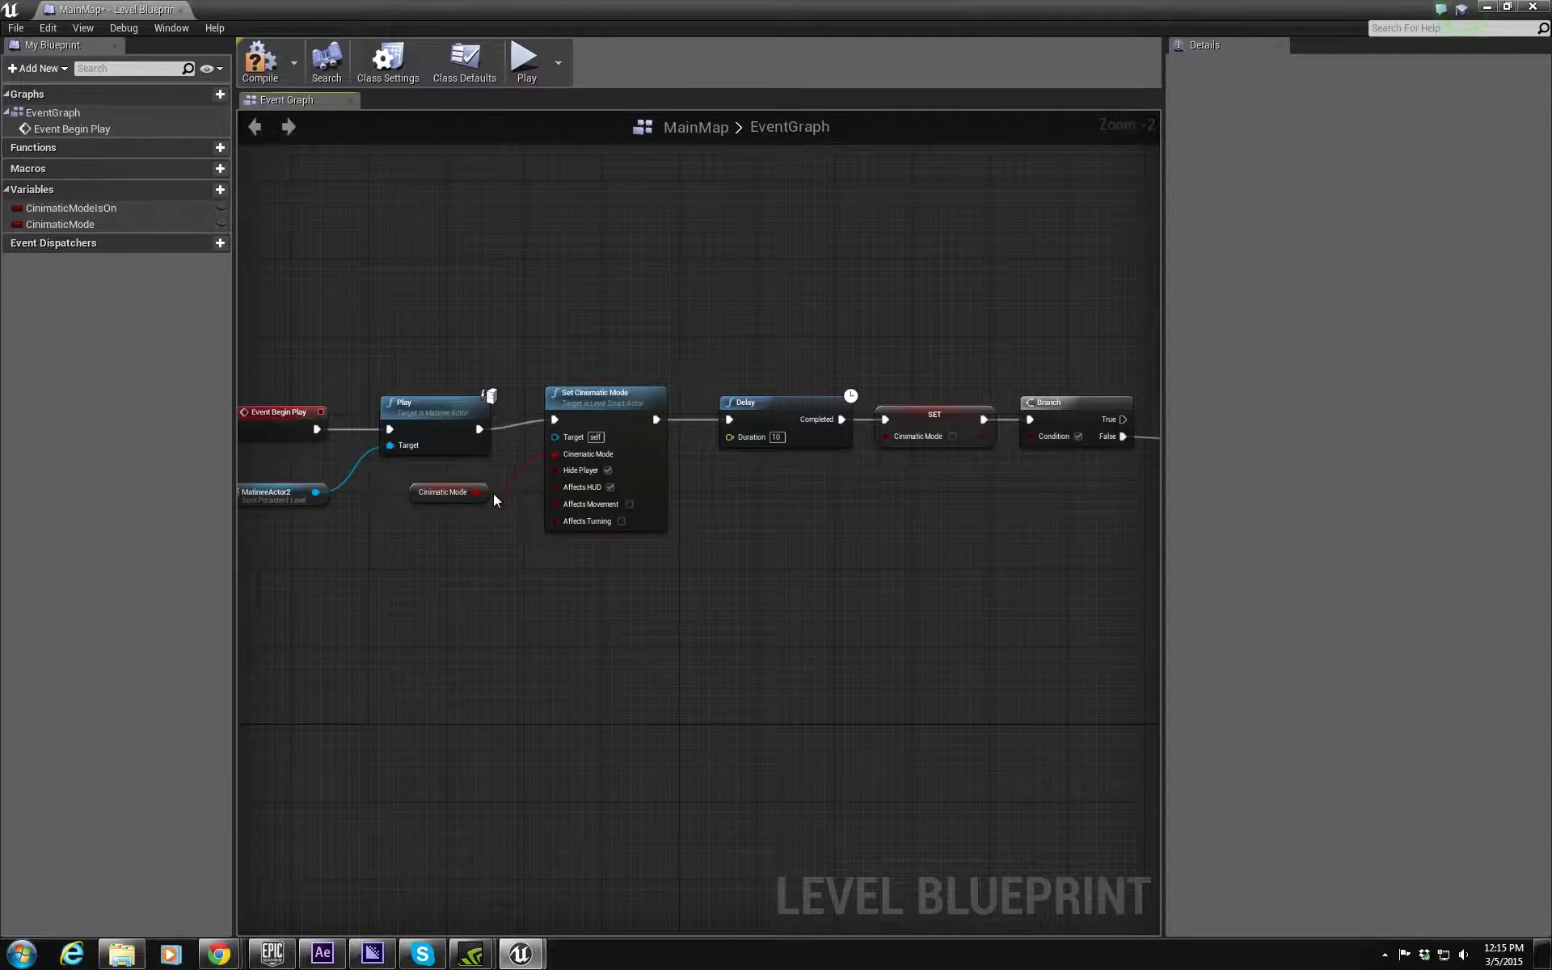
Step: Feed the Cinematic Mode getter into the Branch Condition and realign the getter, Branch and exit nodes
{"action": "left_click_drag", "start_coordinate": [478, 491], "coordinate": [1029, 438]}
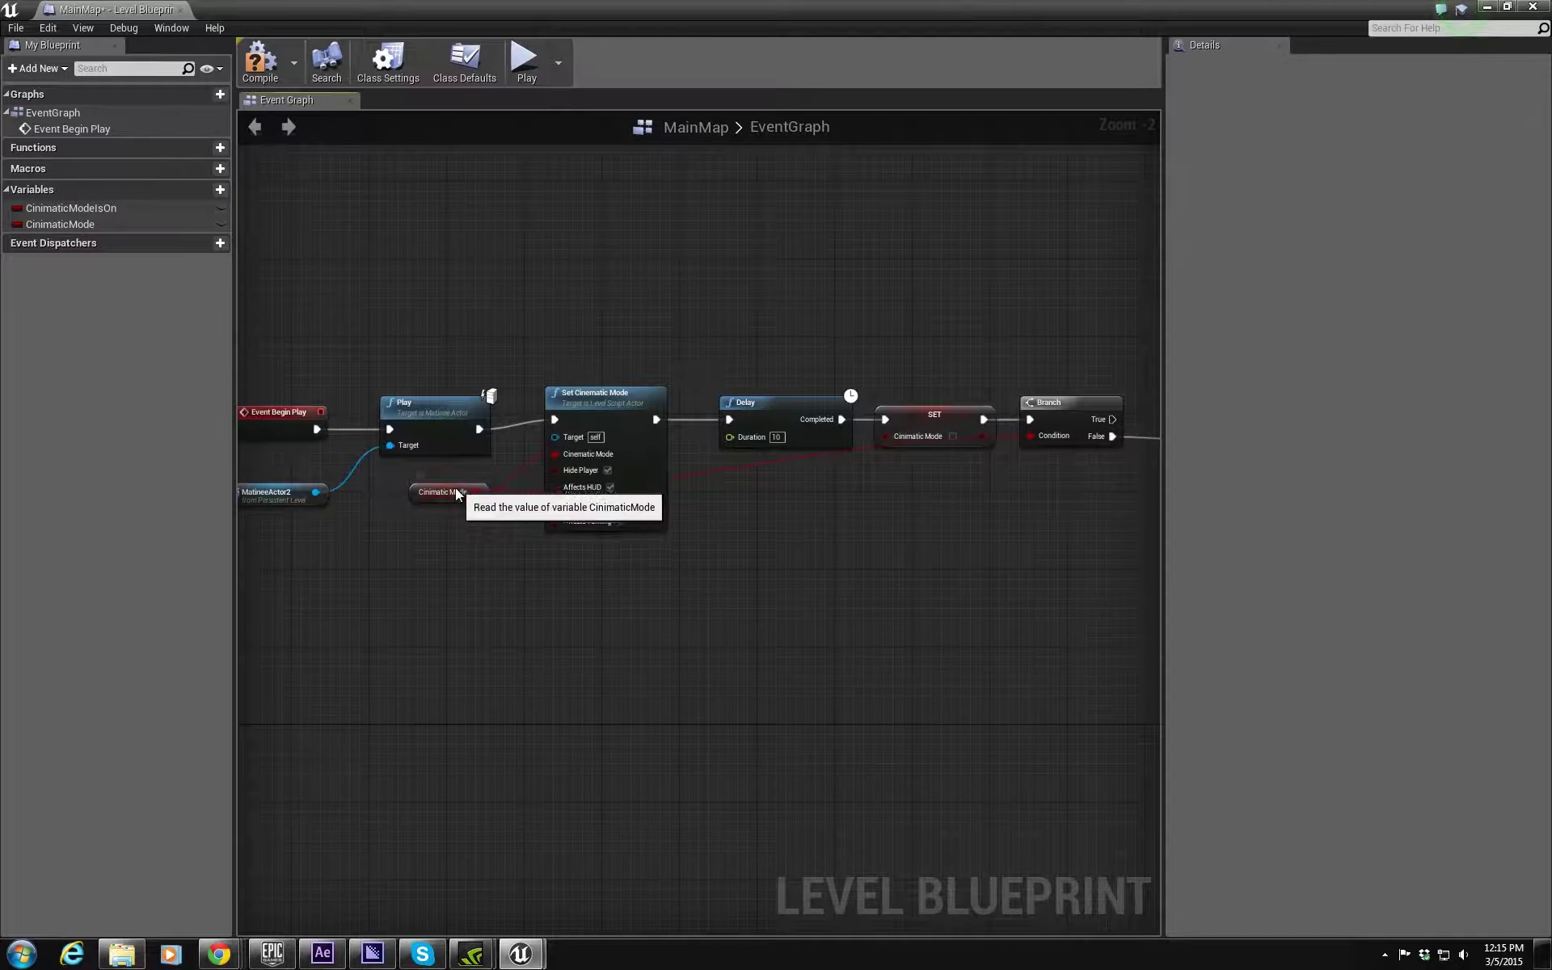
{"action": "left_click_drag", "start_coordinate": [451, 484], "coordinate": [460, 629]}
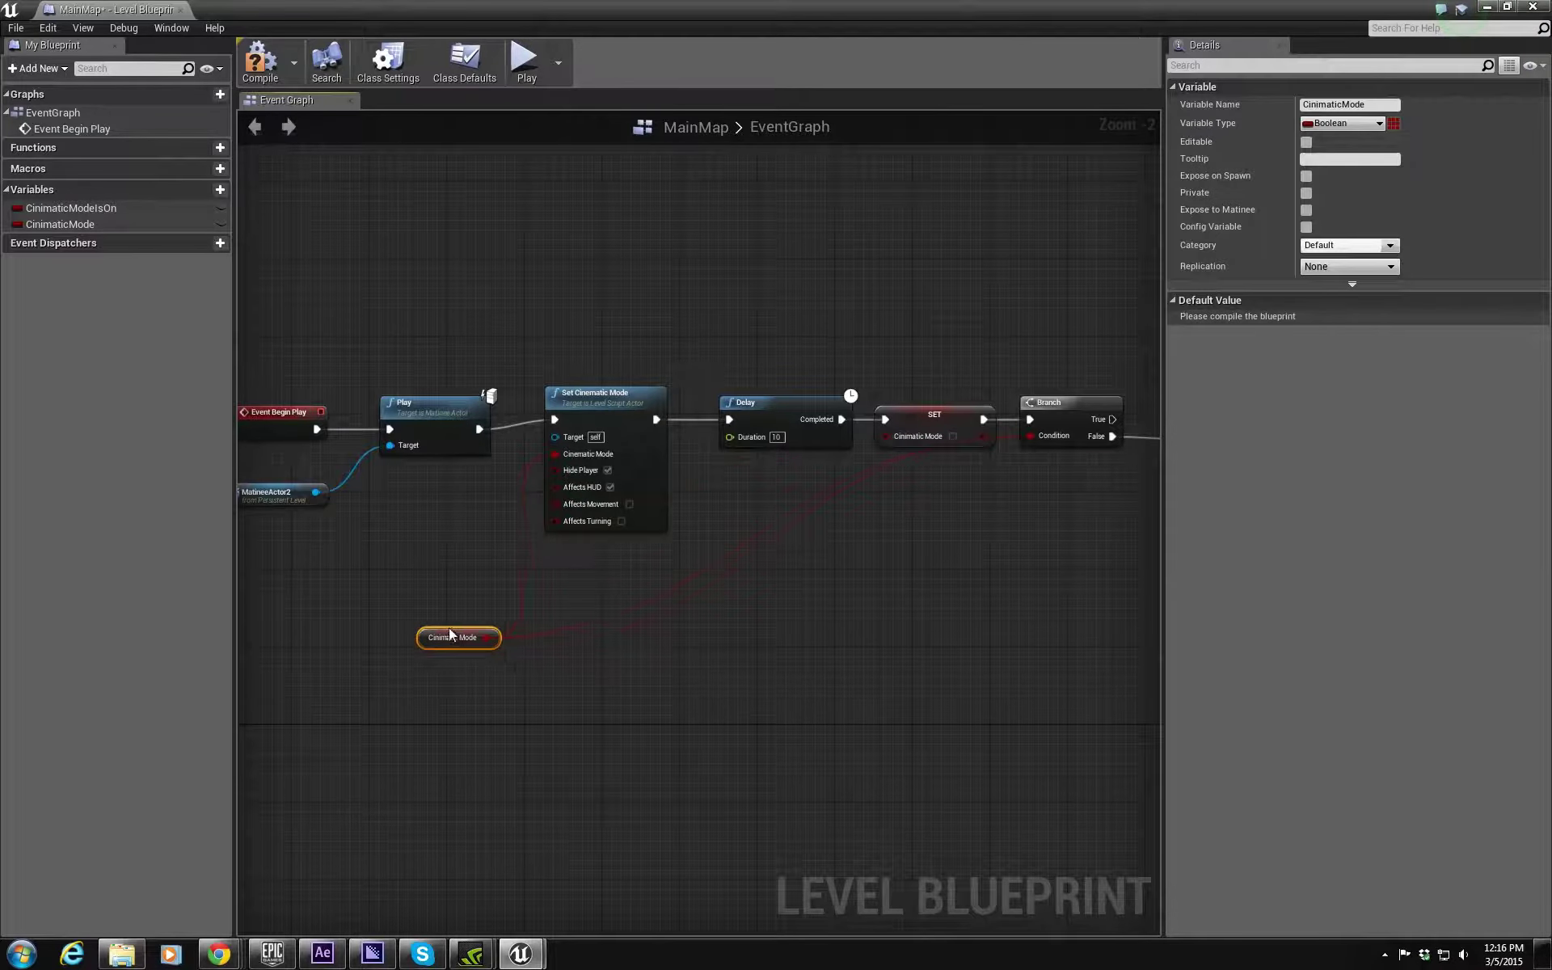
{"action": "right_click_drag", "start_coordinate": [936, 408], "coordinate": [843, 349]}
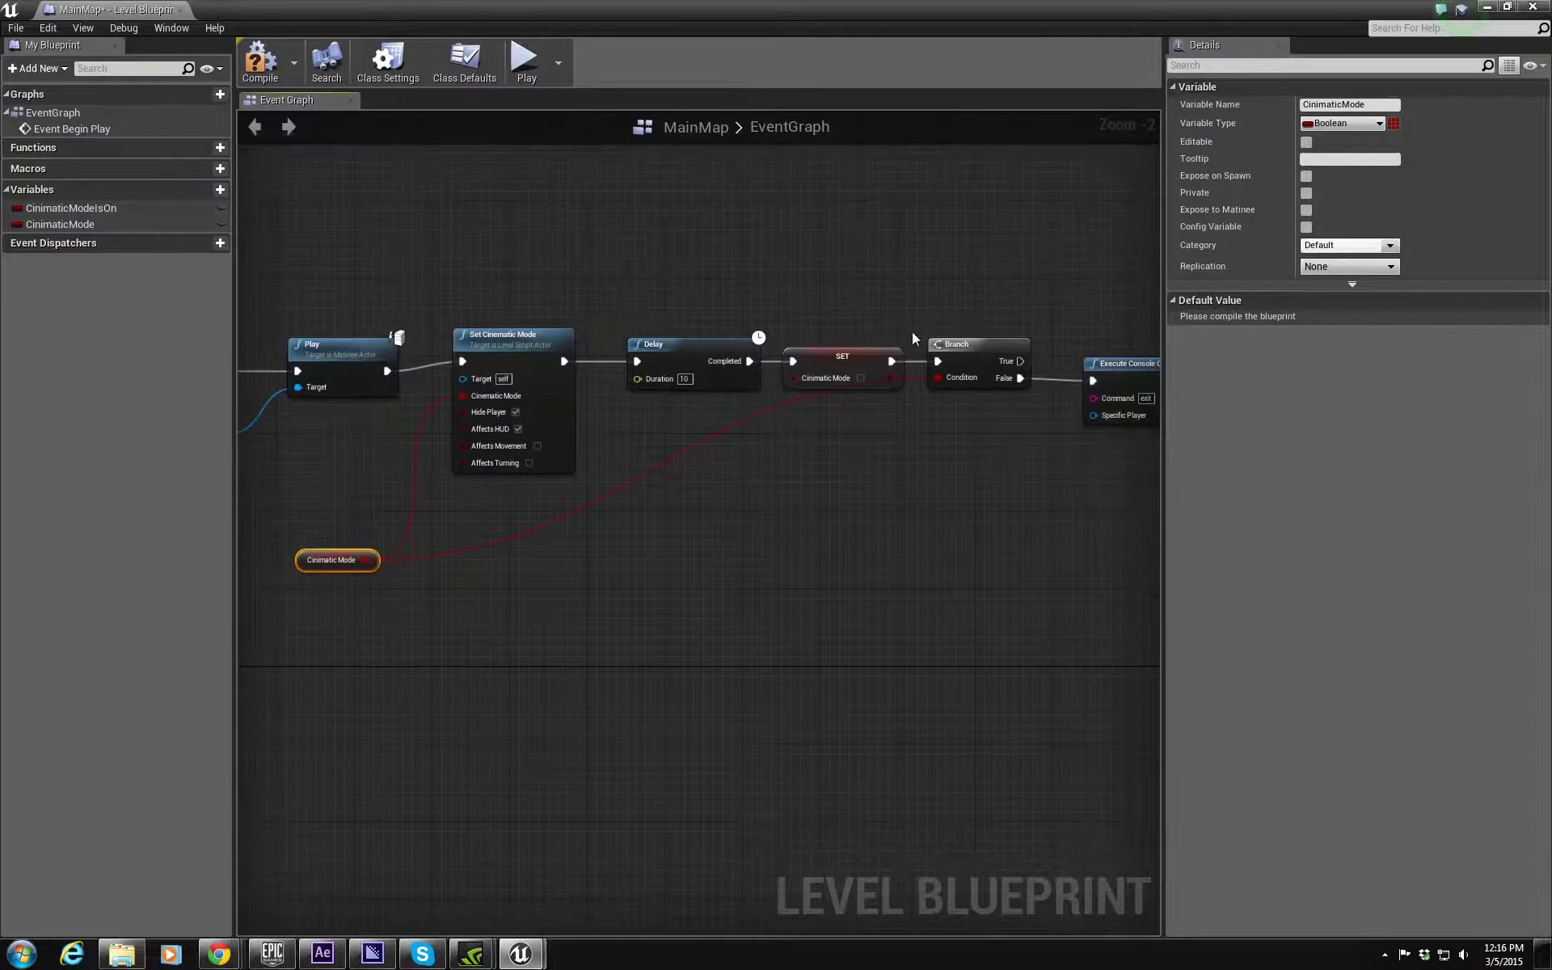
{"action": "left_click_drag", "start_coordinate": [965, 334], "coordinate": [962, 421]}
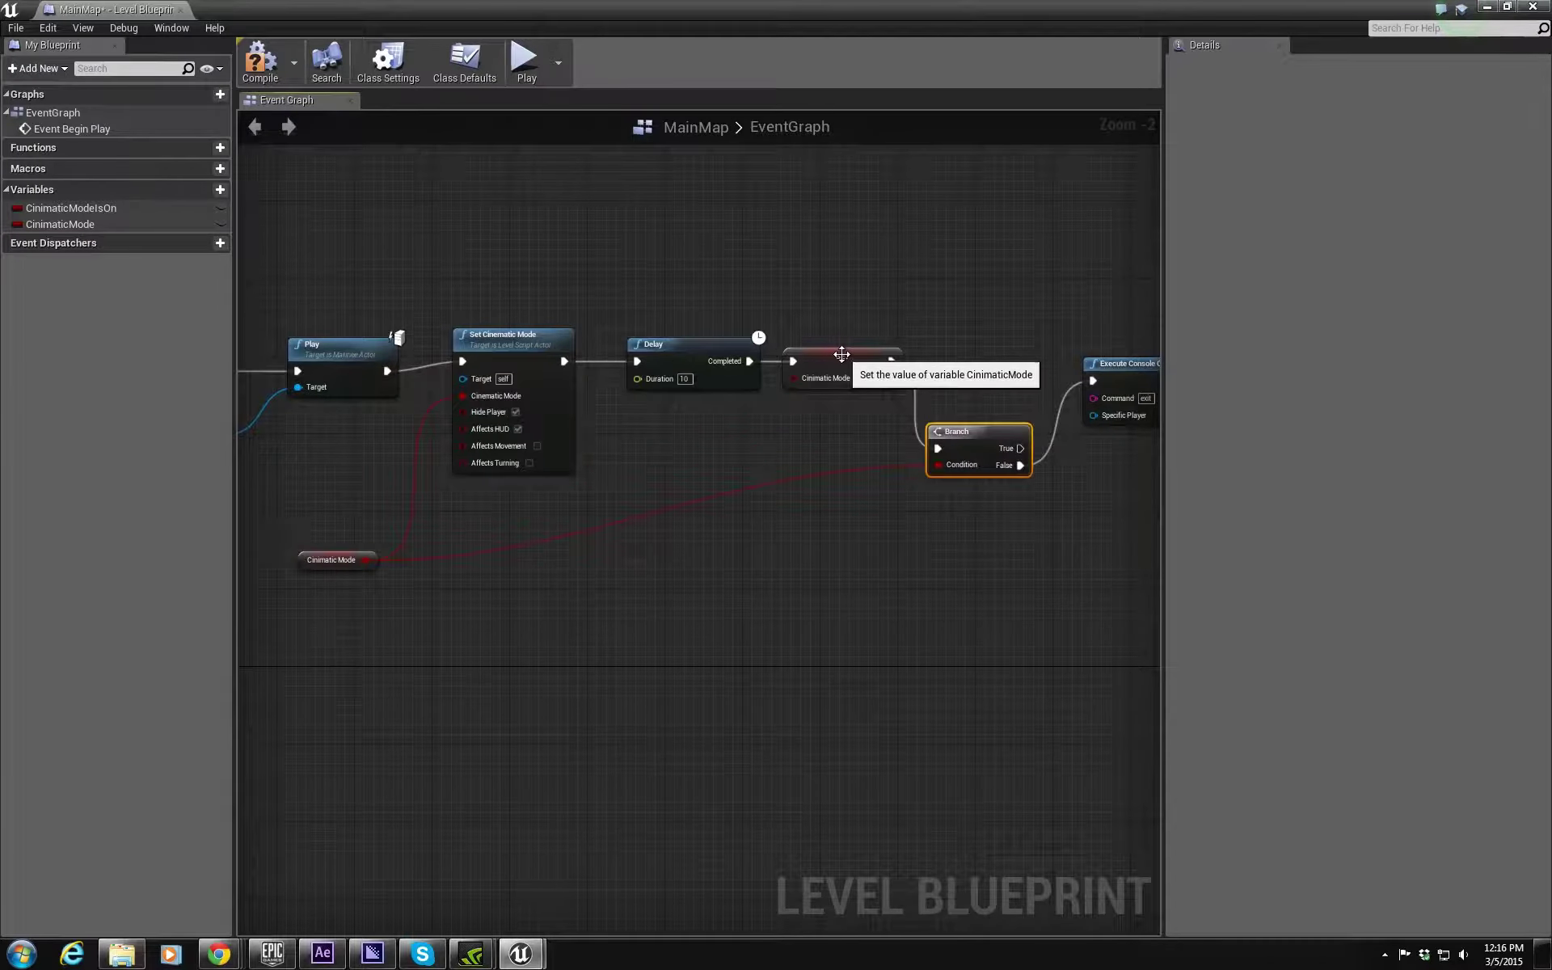
{"action": "left_click", "coordinate": [812, 359]}
{"action": "left_click", "coordinate": [336, 550]}
{"action": "right_click_drag", "start_coordinate": [429, 630], "coordinate": [943, 361]}
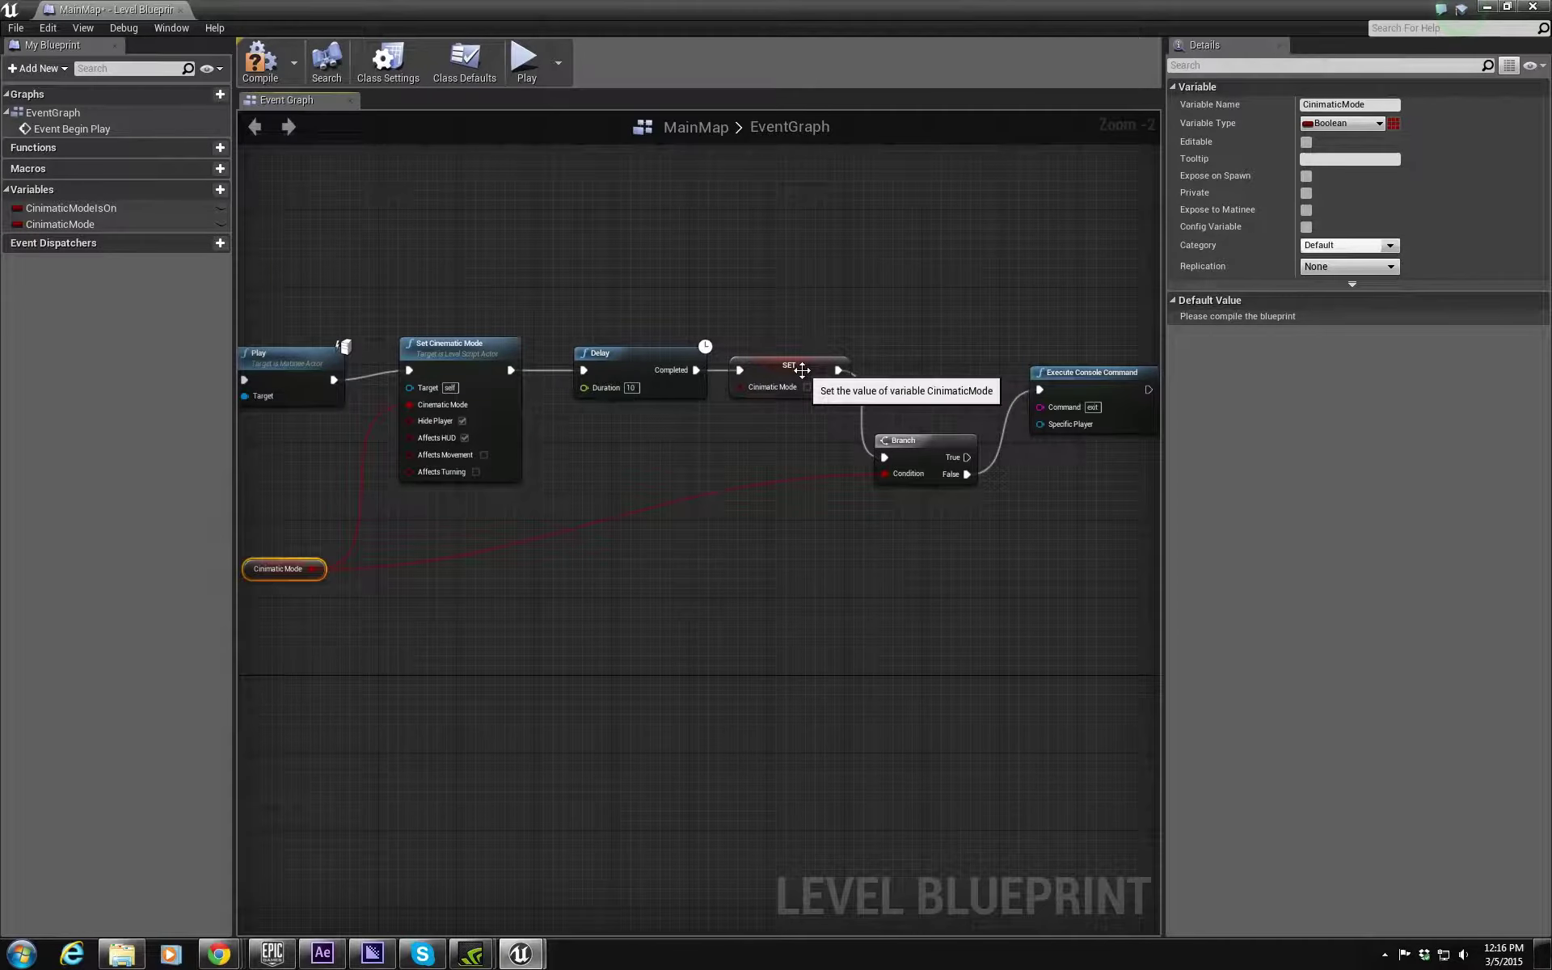
{"action": "left_click_drag", "start_coordinate": [933, 451], "coordinate": [940, 413]}
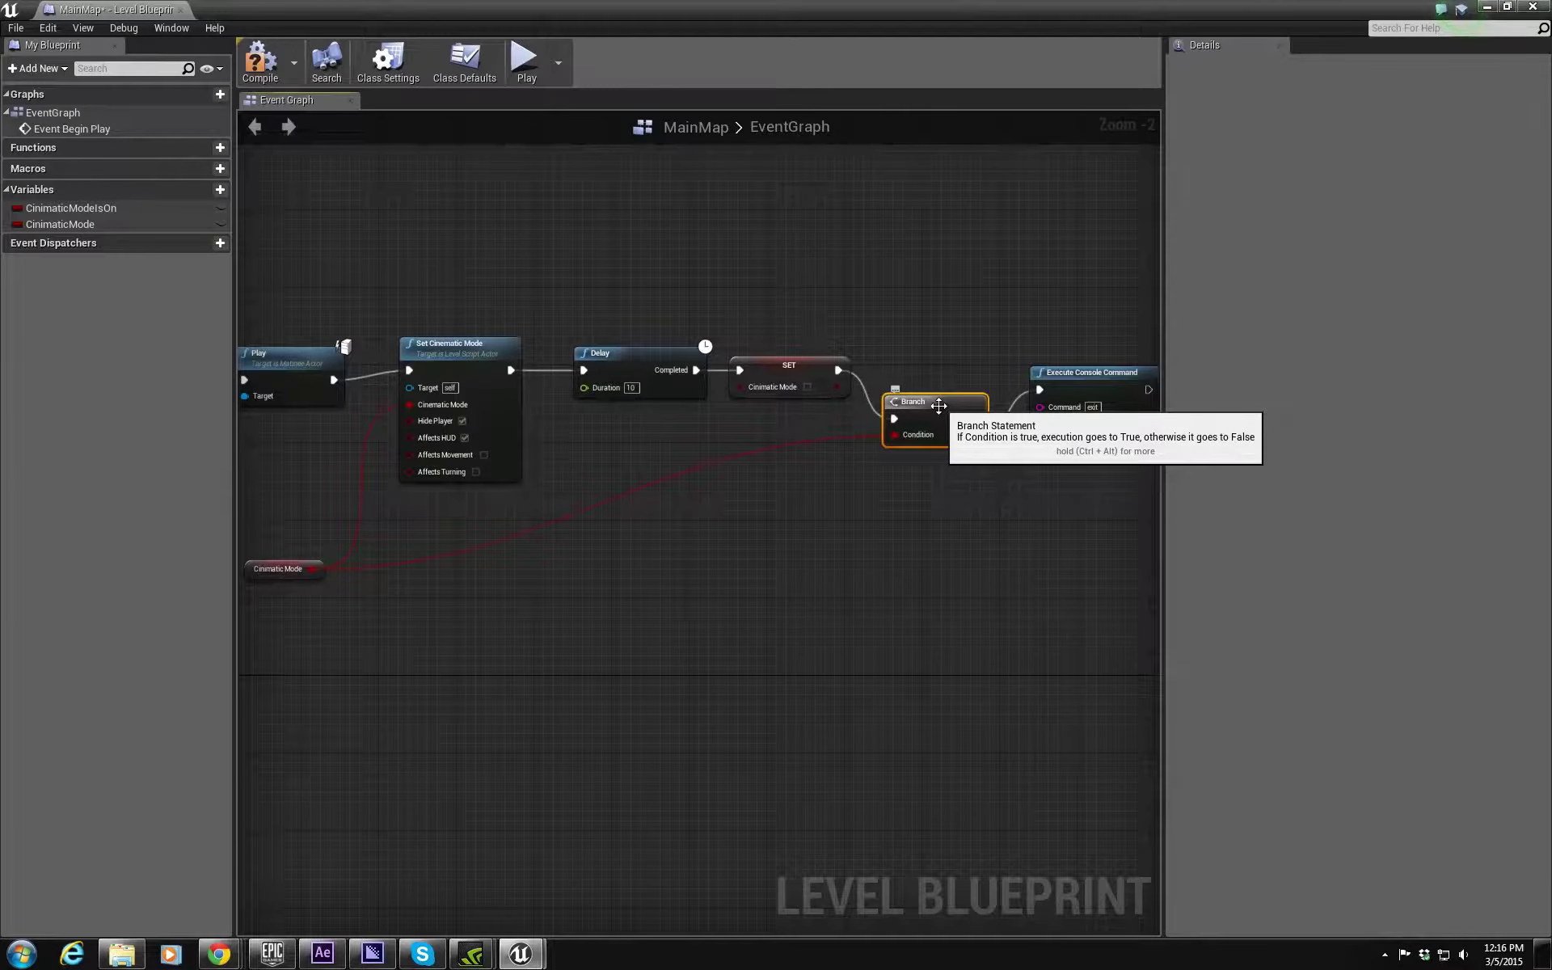
{"action": "right_click_drag", "start_coordinate": [1147, 374], "coordinate": [992, 375]}
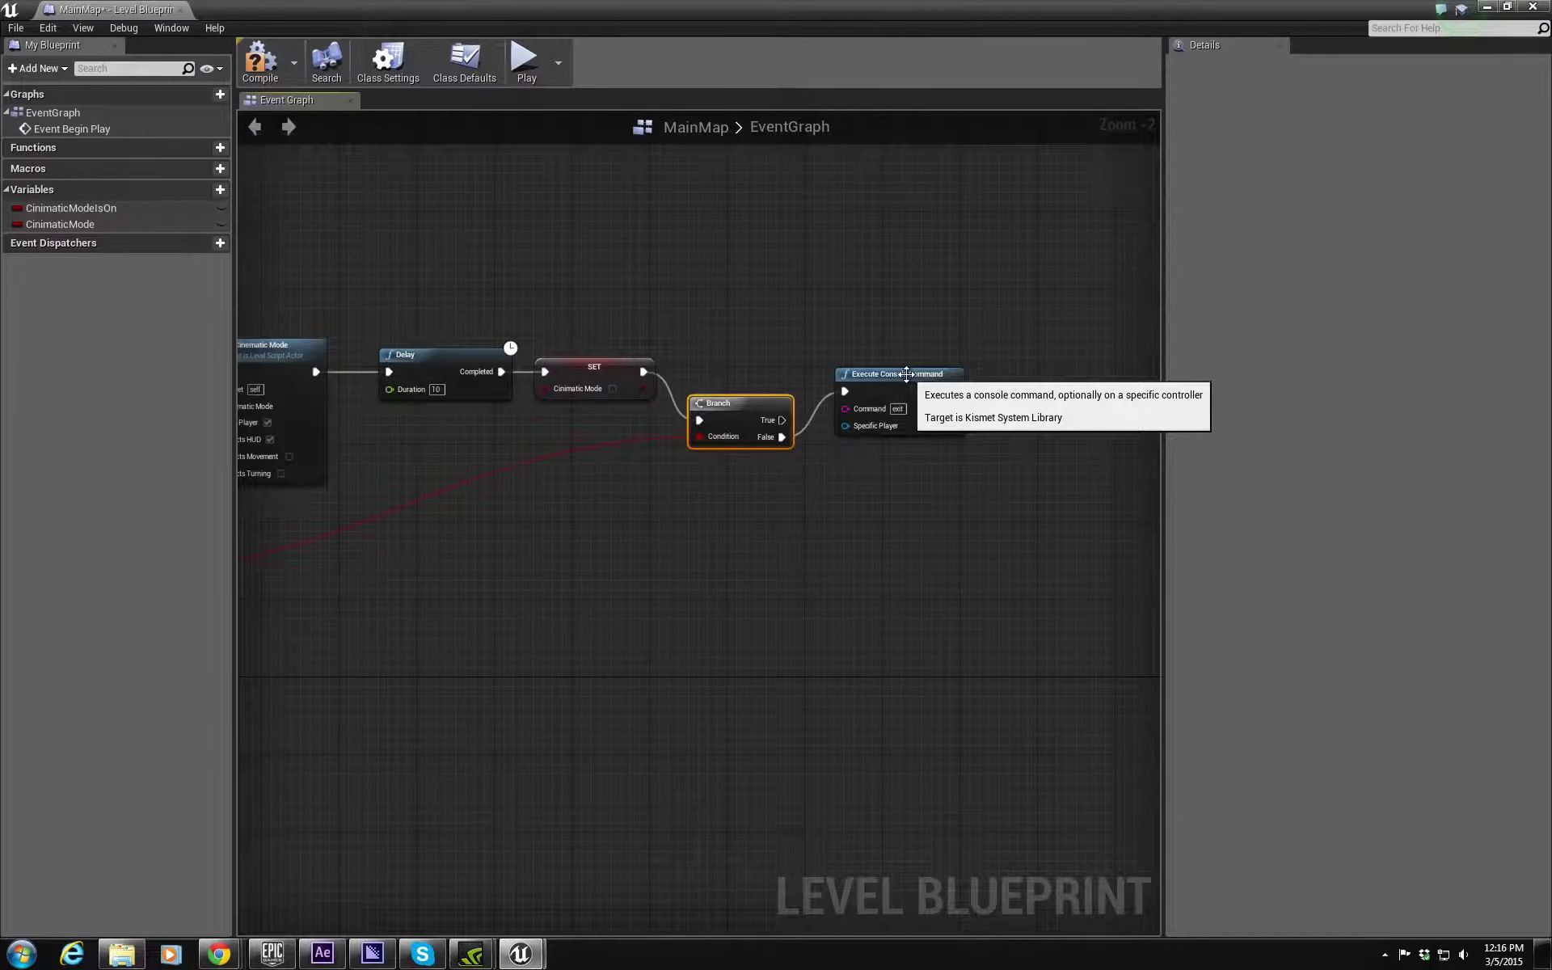
{"action": "left_click_drag", "start_coordinate": [884, 372], "coordinate": [894, 430]}
{"action": "right_click_drag", "start_coordinate": [590, 526], "coordinate": [980, 599]}
Step: Add an Event Tick node and place it beside Event Begin Play
{"action": "right_click", "coordinate": [570, 286]}
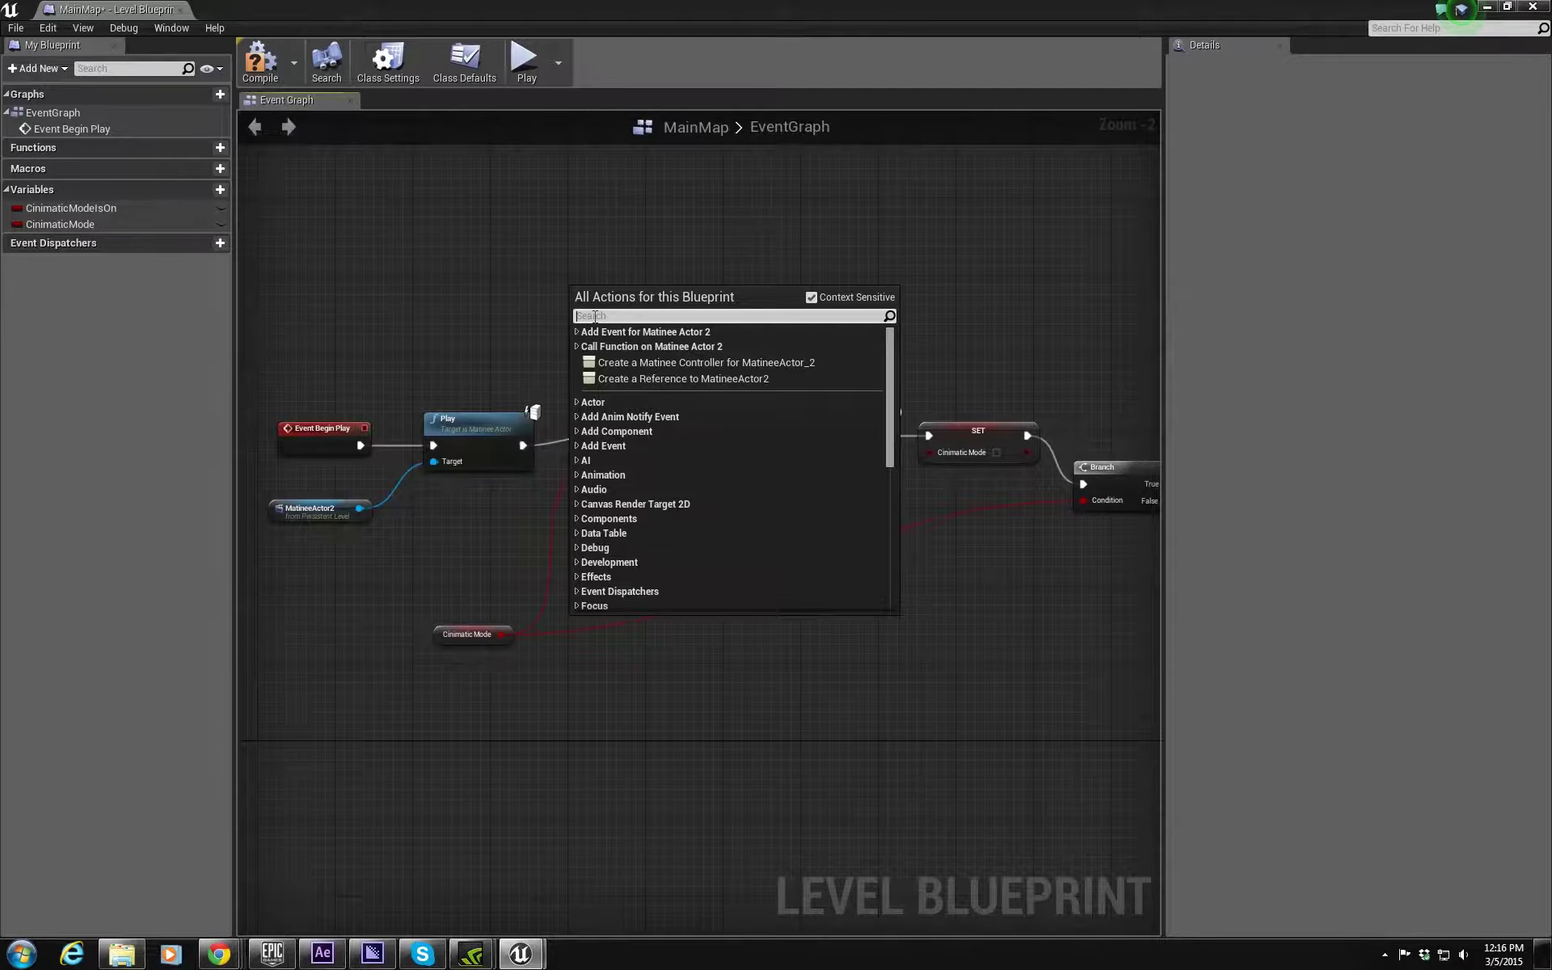
{"action": "type", "text": "tick"}
{"action": "key", "text": "Return"}
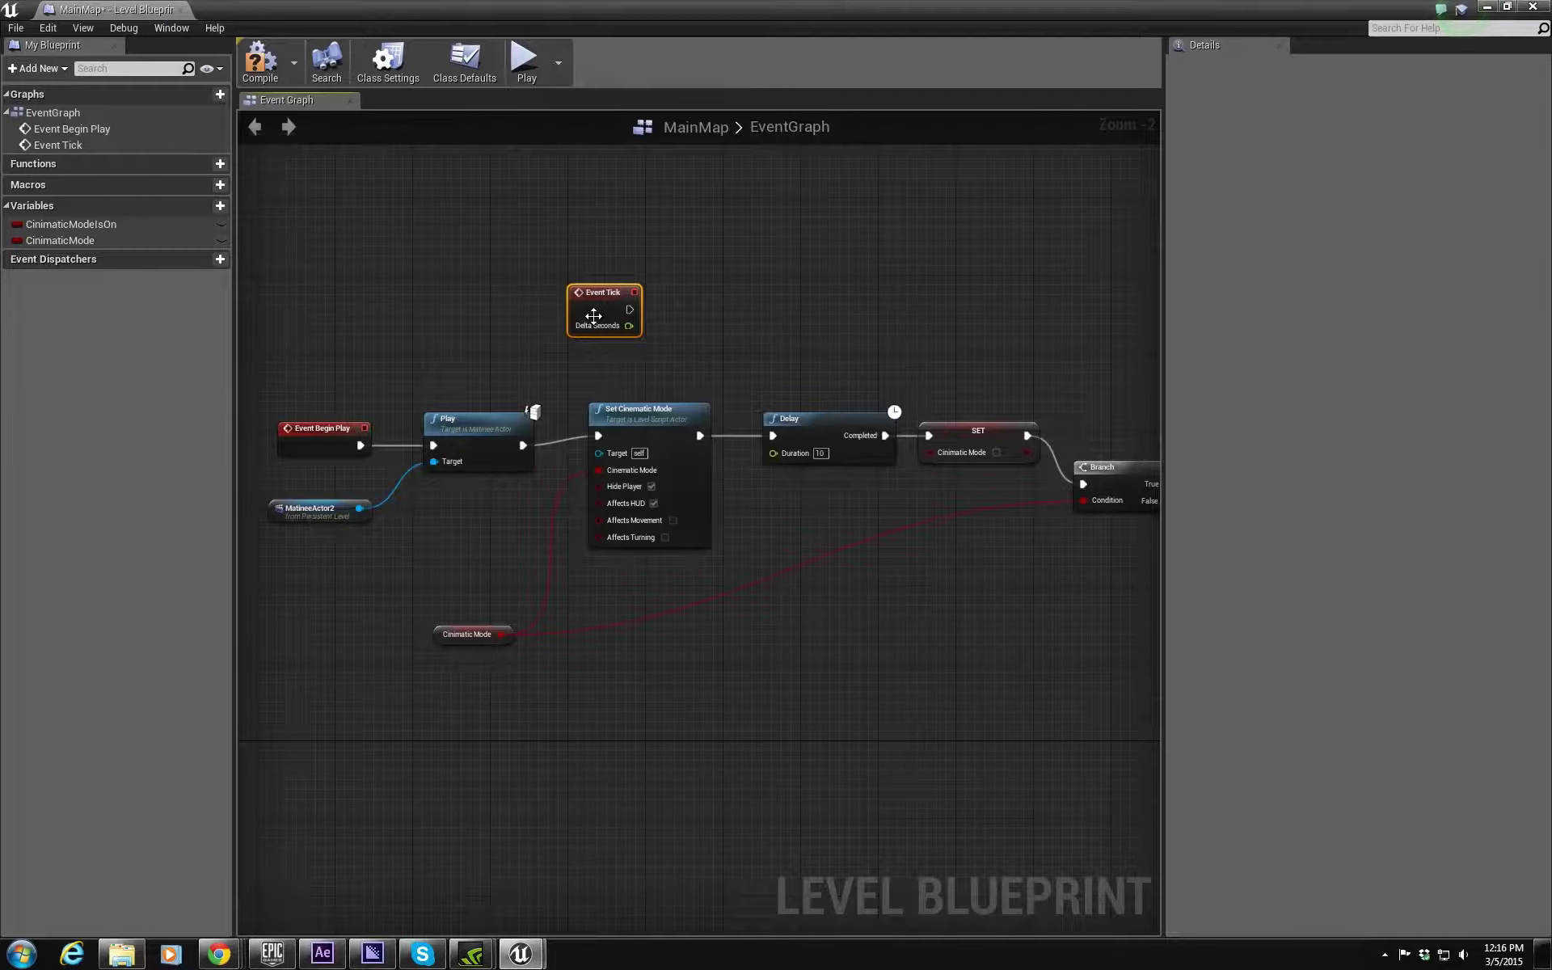
{"action": "right_click_drag", "start_coordinate": [551, 326], "coordinate": [821, 361]}
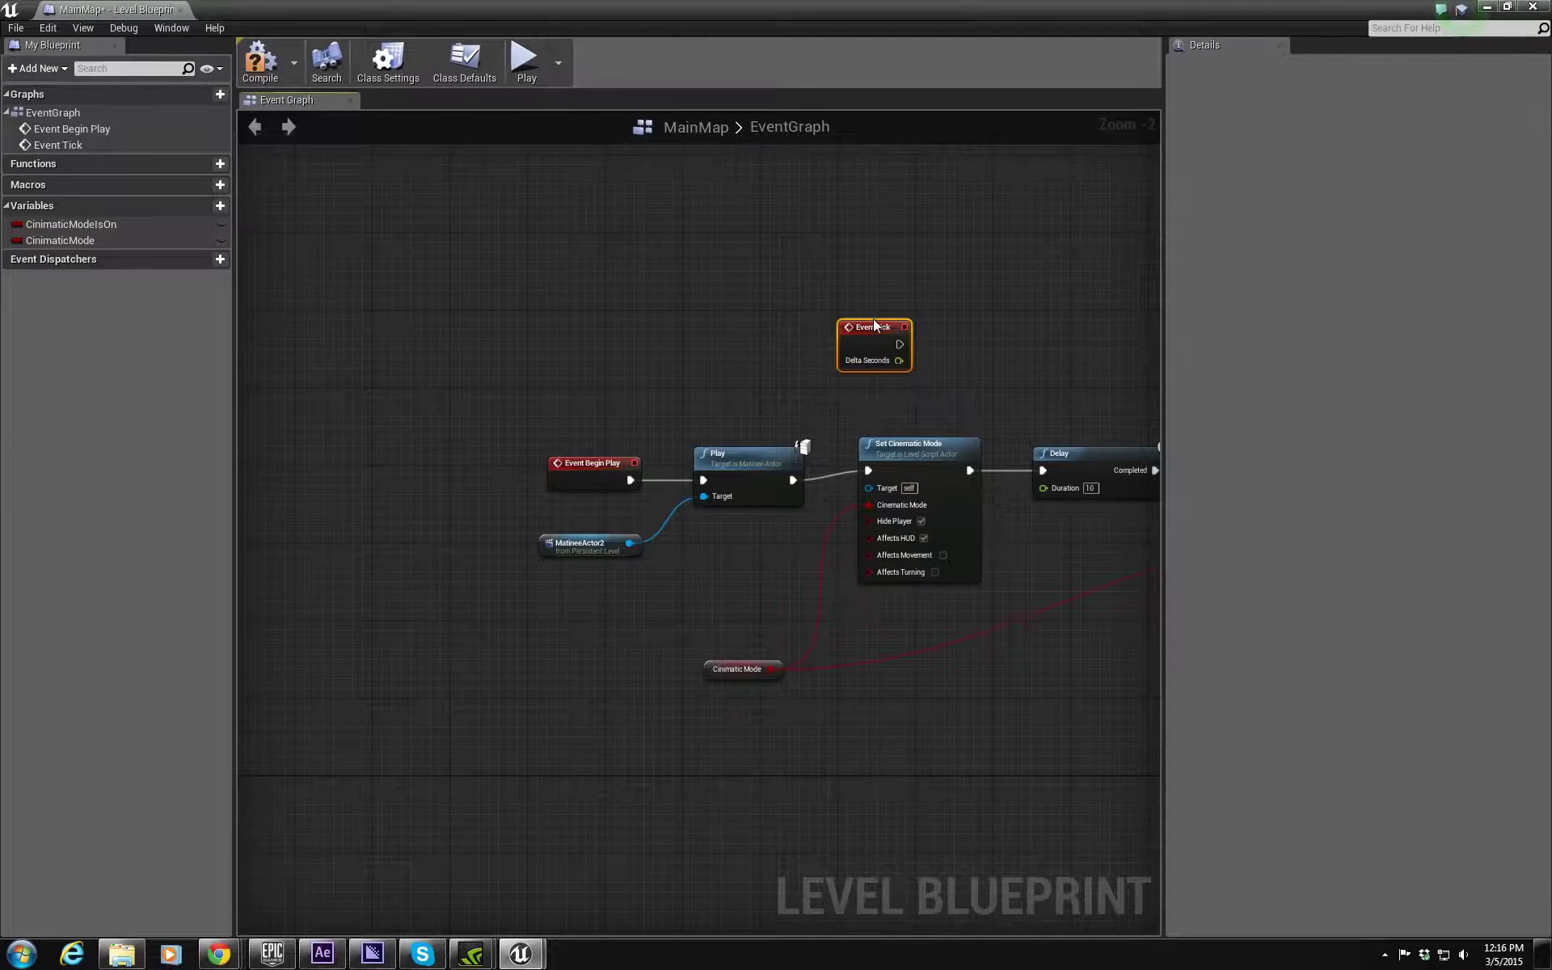
{"action": "left_click_drag", "start_coordinate": [876, 325], "coordinate": [702, 480]}
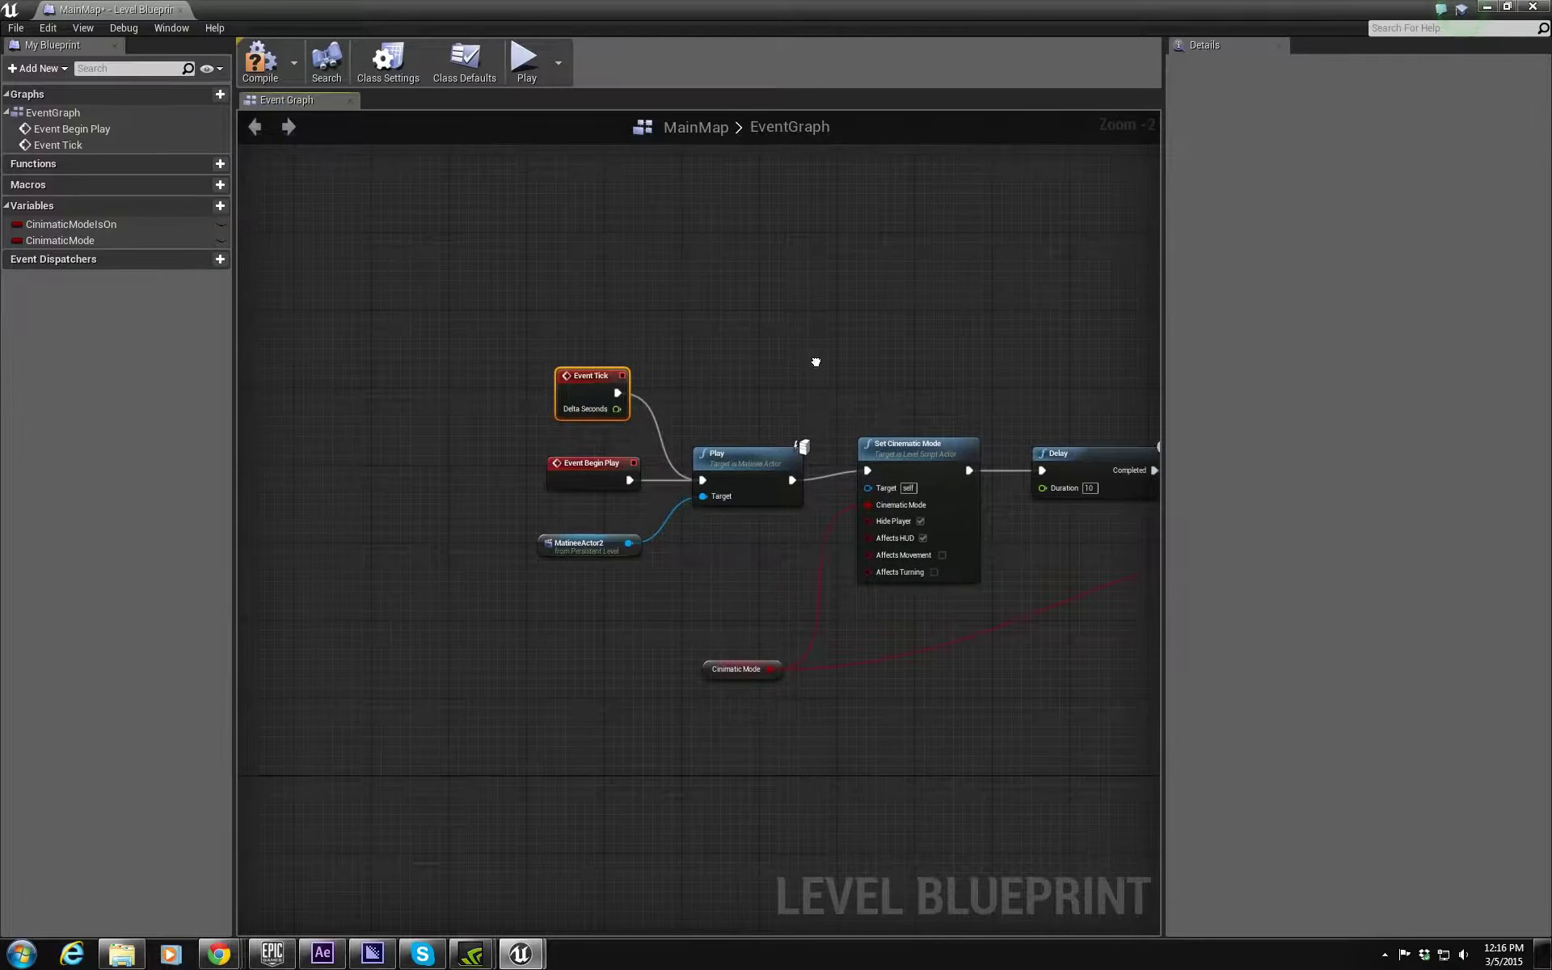
{"action": "right_click_drag", "start_coordinate": [817, 360], "coordinate": [527, 352]}
{"action": "scroll", "coordinate": [527, 352], "scroll_direction": "down", "scroll_amount": 1}
{"action": "scroll", "coordinate": [527, 361], "scroll_direction": "down", "scroll_amount": 1}
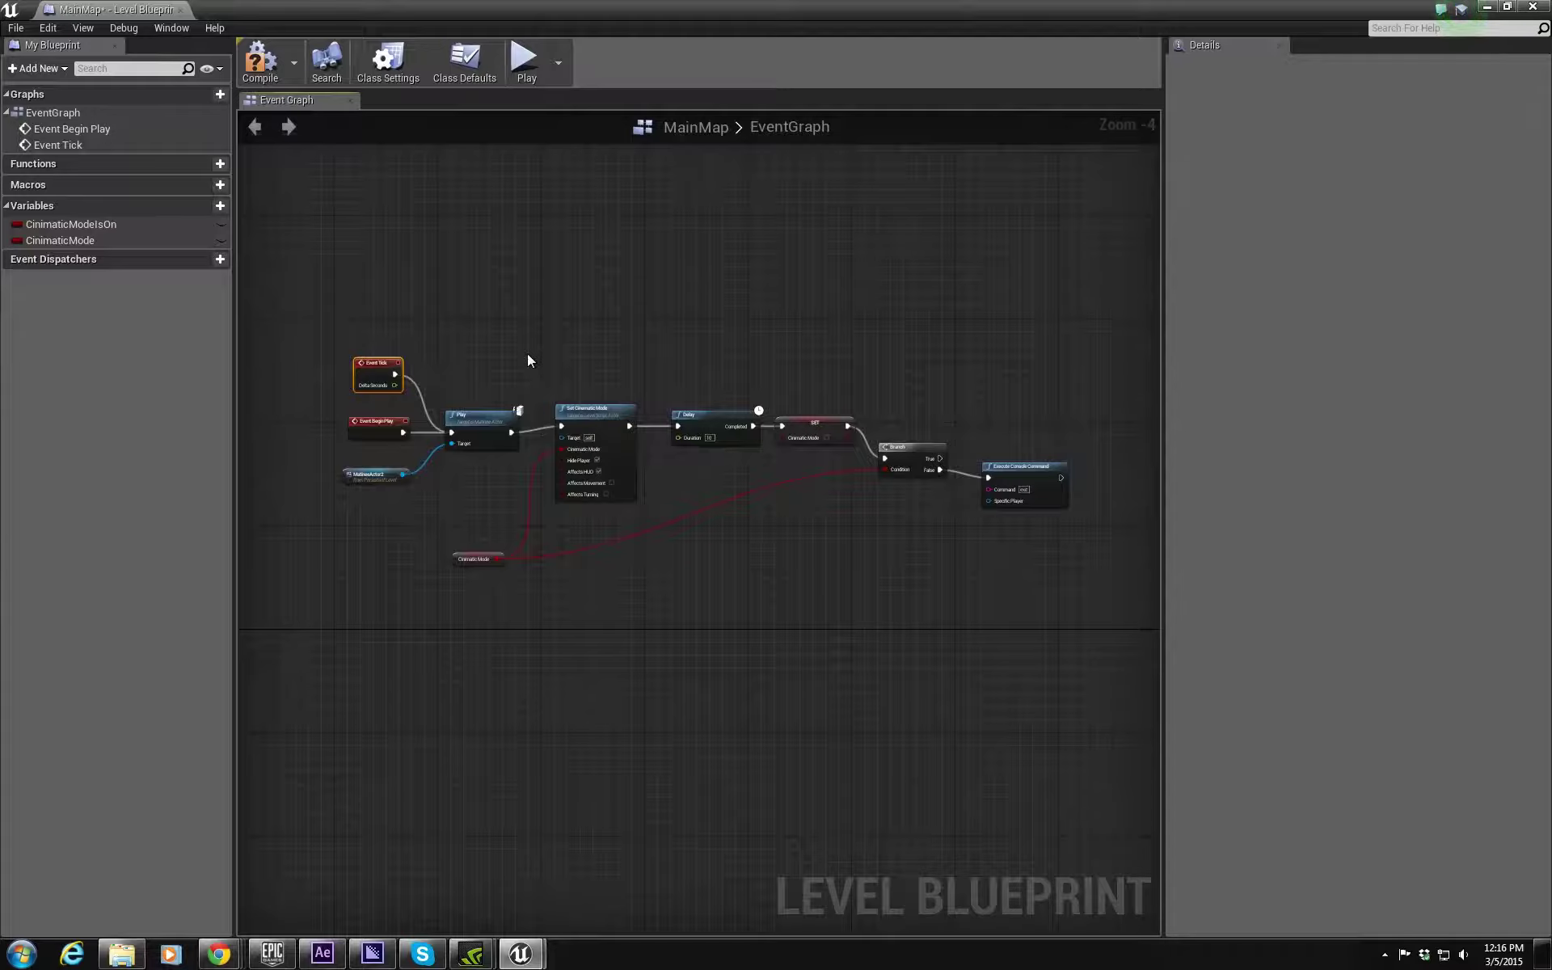
{"action": "scroll", "coordinate": [335, 460], "scroll_direction": "up", "scroll_amount": 3}
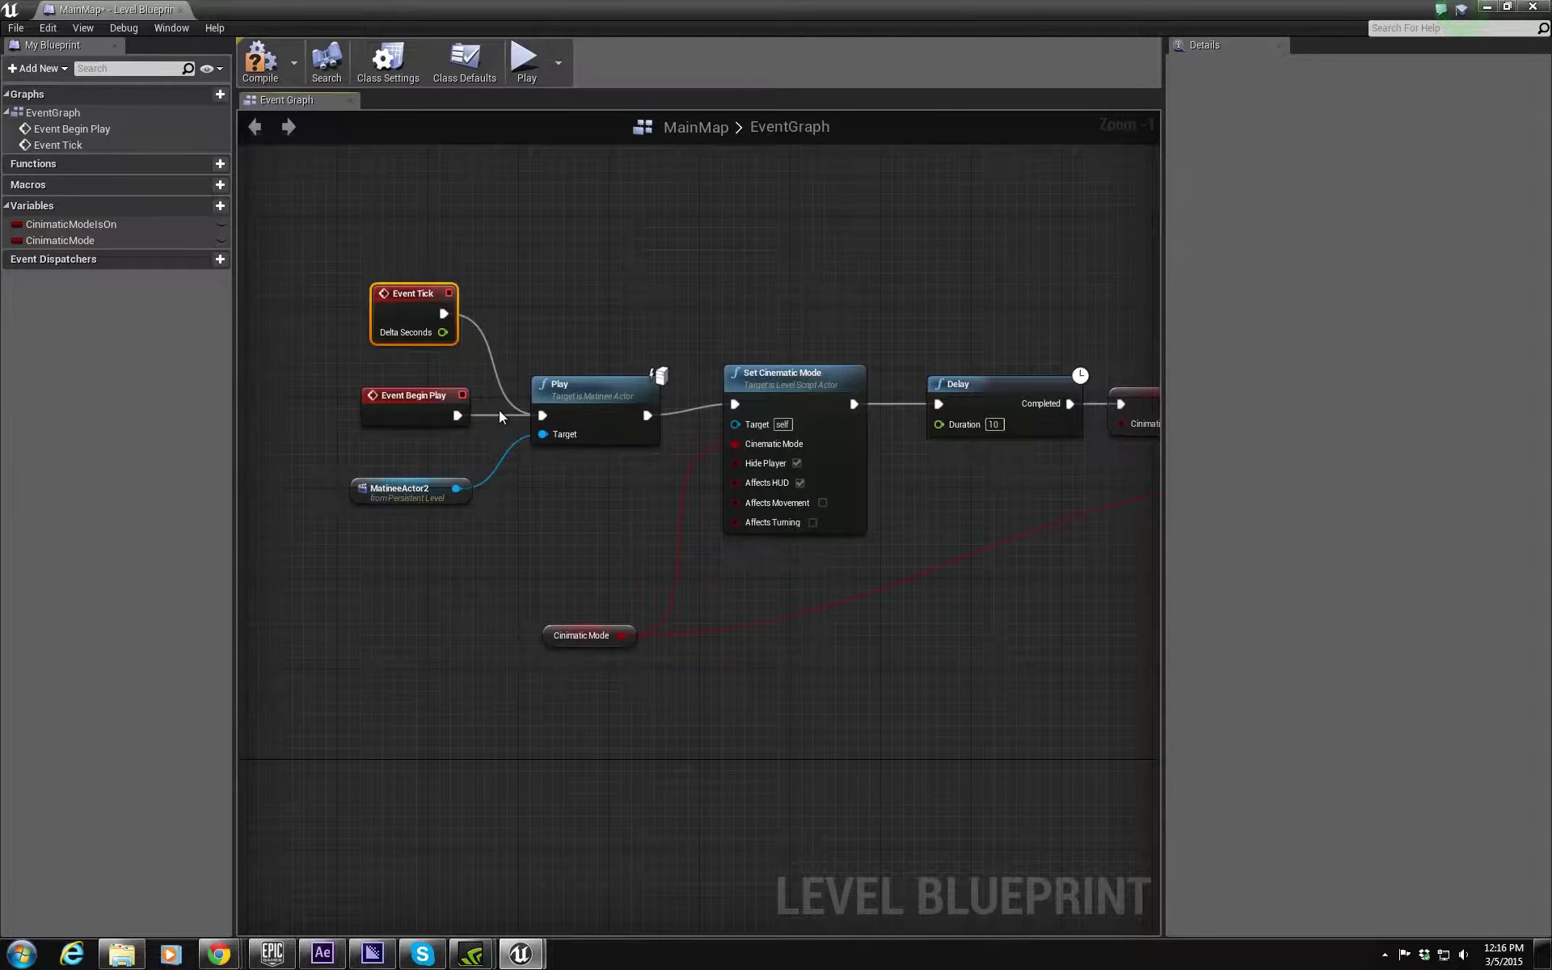
Step: Break Event Begin Play's link to Play, move it aside, and line Event Tick up with Play
{"action": "left_click", "coordinate": [412, 408]}
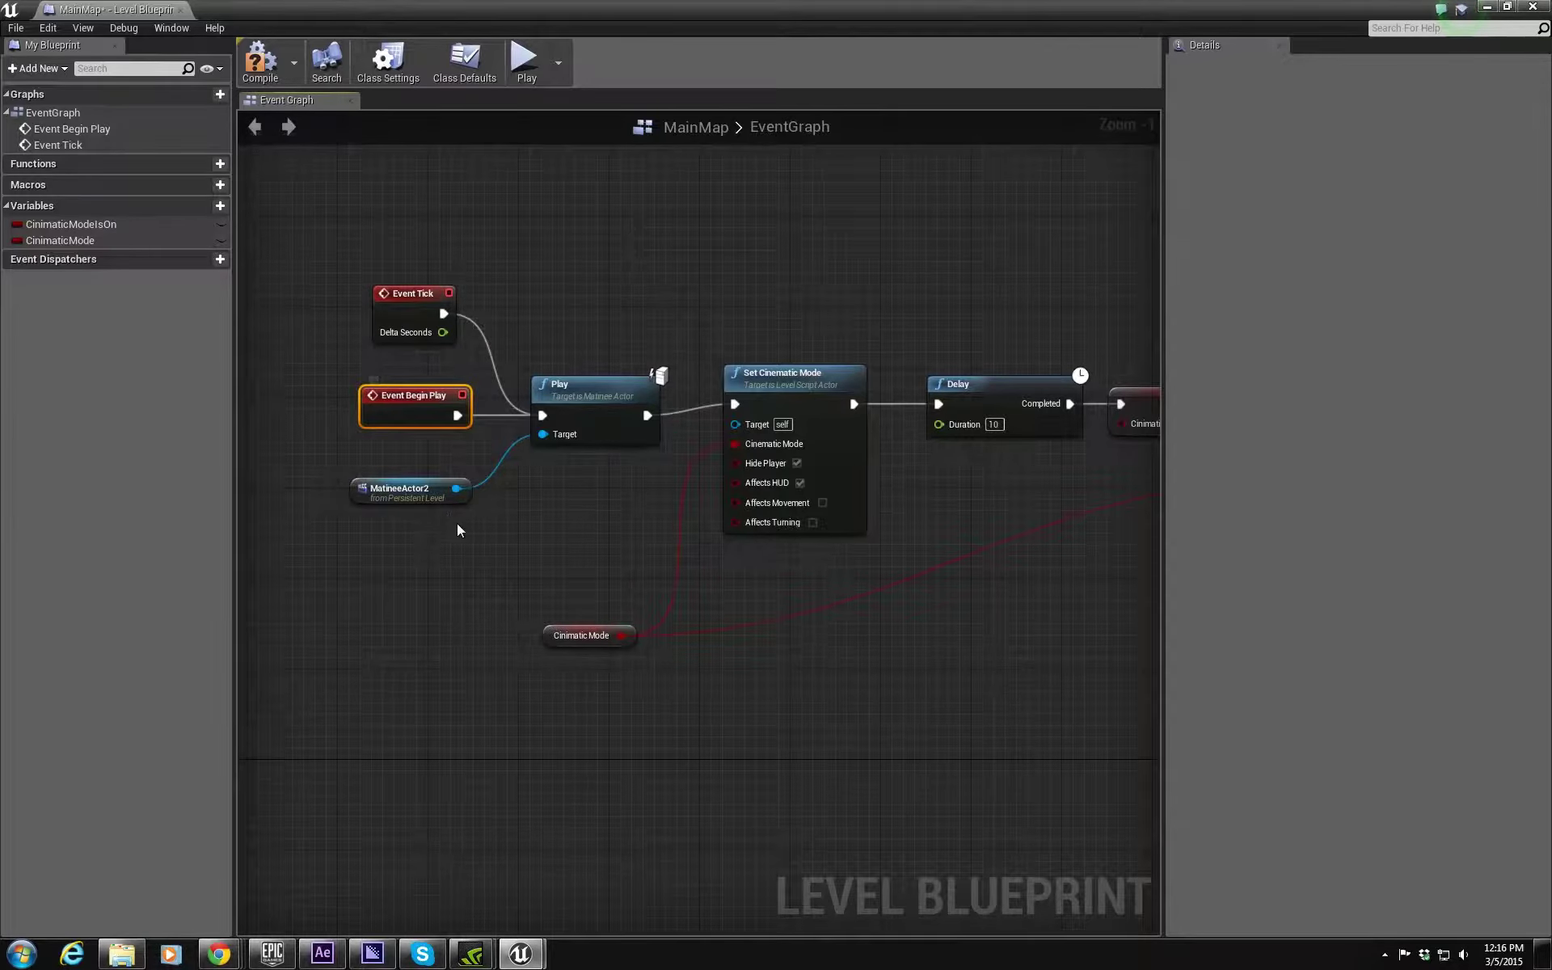
{"action": "right_click", "coordinate": [455, 415]}
{"action": "left_click", "coordinate": [508, 437]}
{"action": "left_click_drag", "start_coordinate": [408, 395], "coordinate": [421, 180]}
{"action": "left_click_drag", "start_coordinate": [394, 294], "coordinate": [394, 384]}
{"action": "right_click_drag", "start_coordinate": [729, 391], "coordinate": [606, 312]}
{"action": "scroll", "coordinate": [606, 313], "scroll_direction": "down", "scroll_amount": 3}
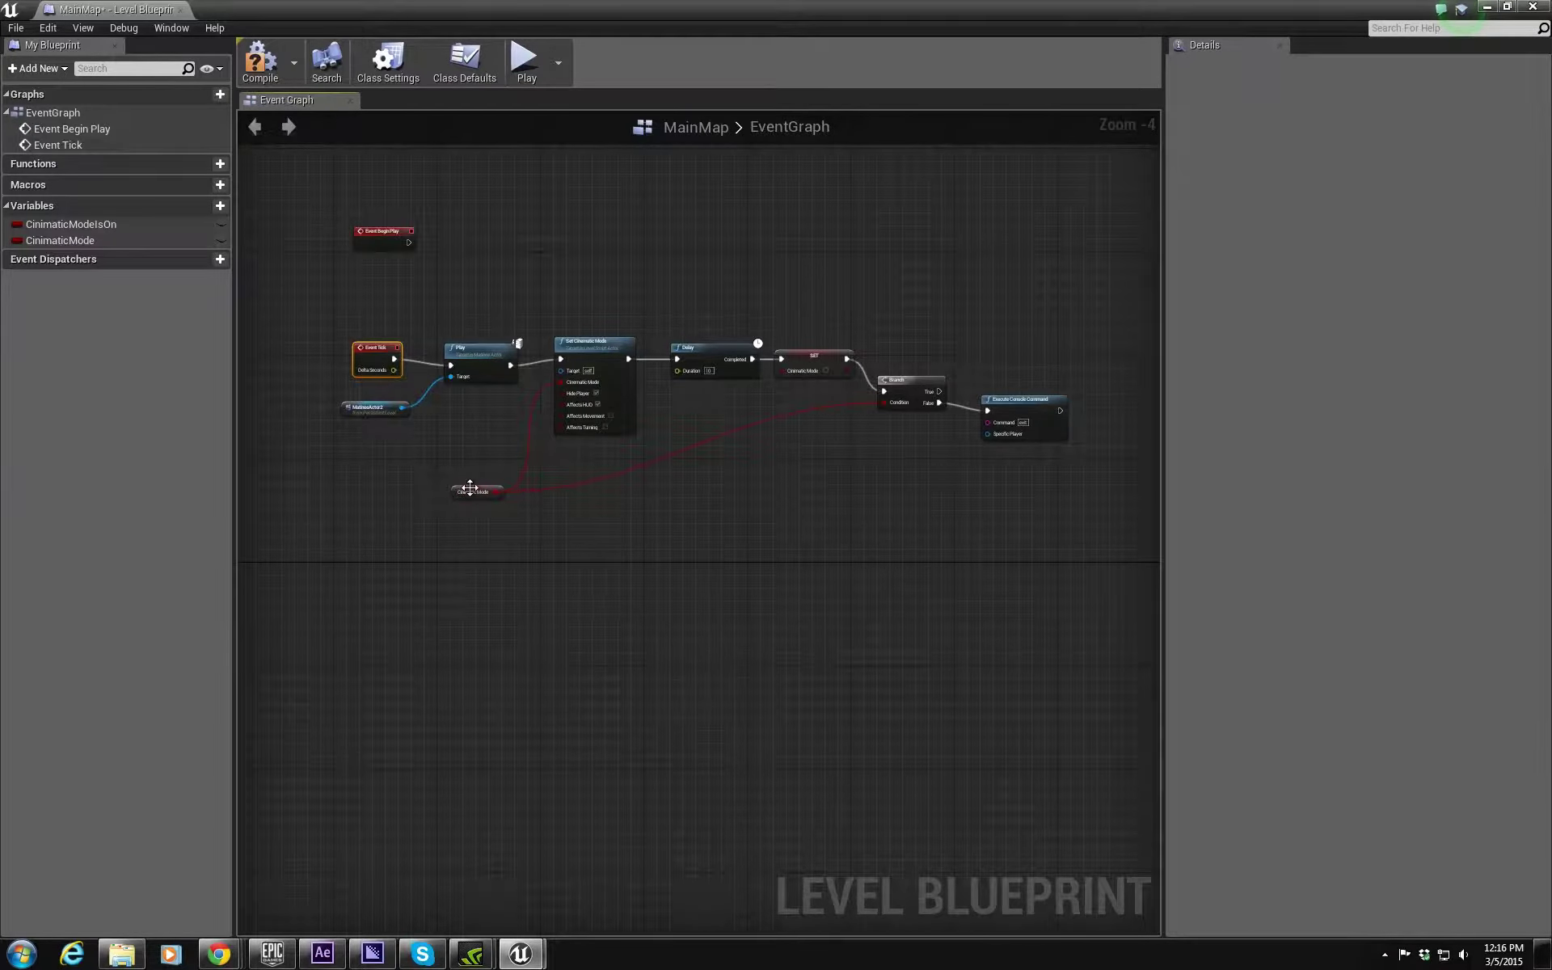
{"action": "mouse_move", "coordinate": [470, 488]}
{"action": "left_mouse_down"}
{"action": "mouse_move", "coordinate": [452, 446]}
{"action": "mouse_move", "coordinate": [466, 468]}
{"action": "left_mouse_up"}
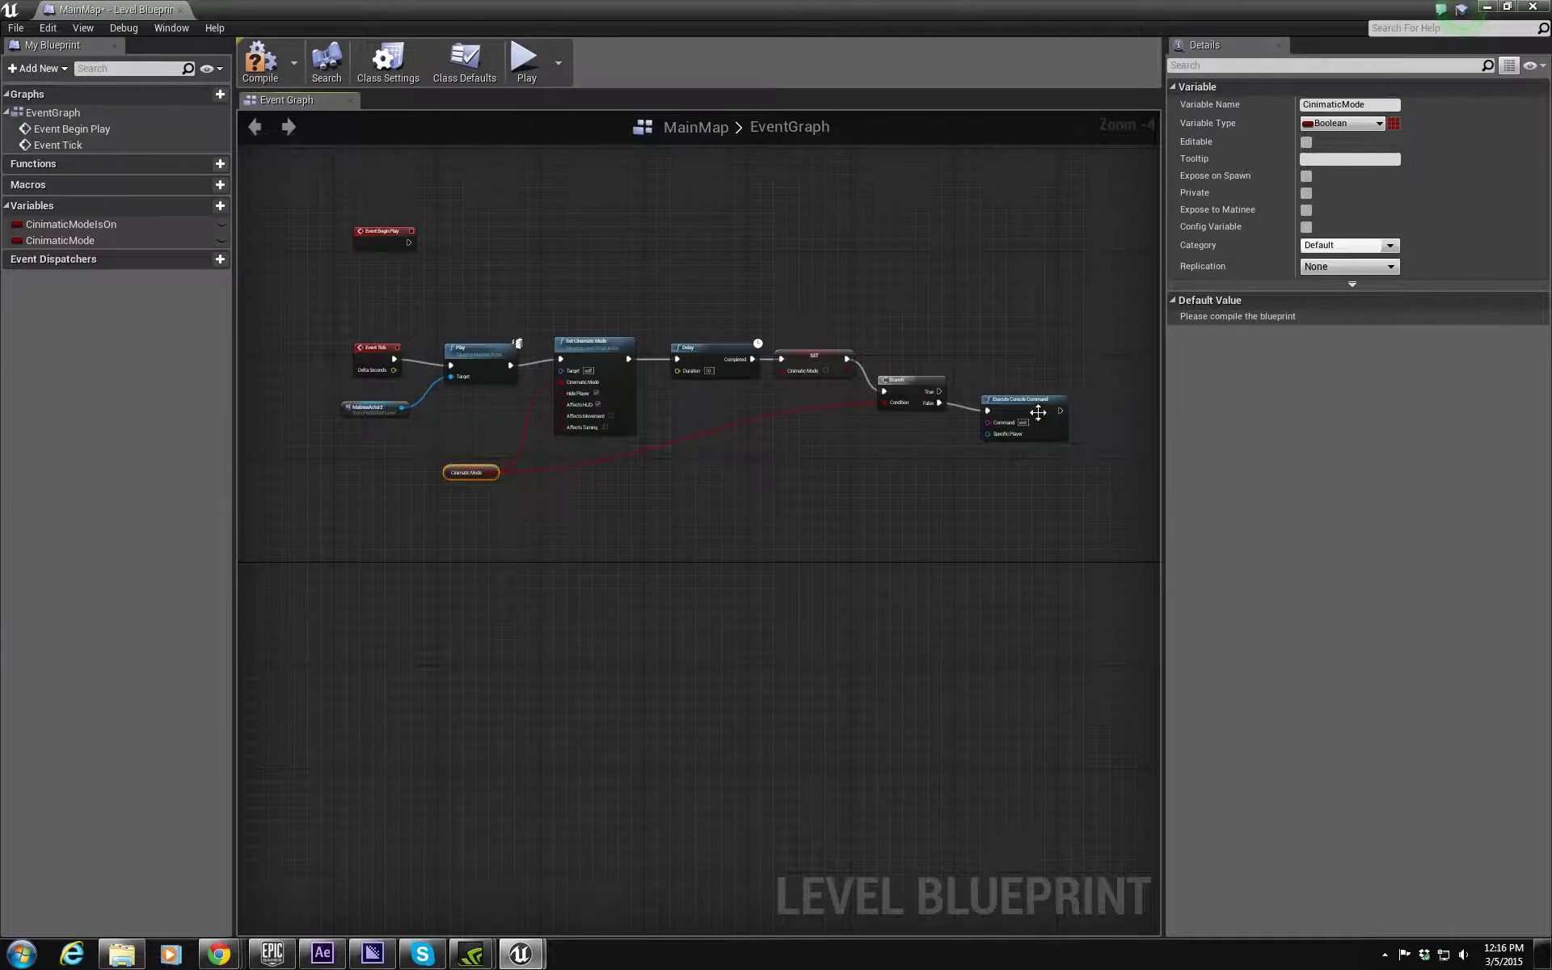
{"action": "left_click_drag", "start_coordinate": [1037, 413], "coordinate": [1031, 371]}
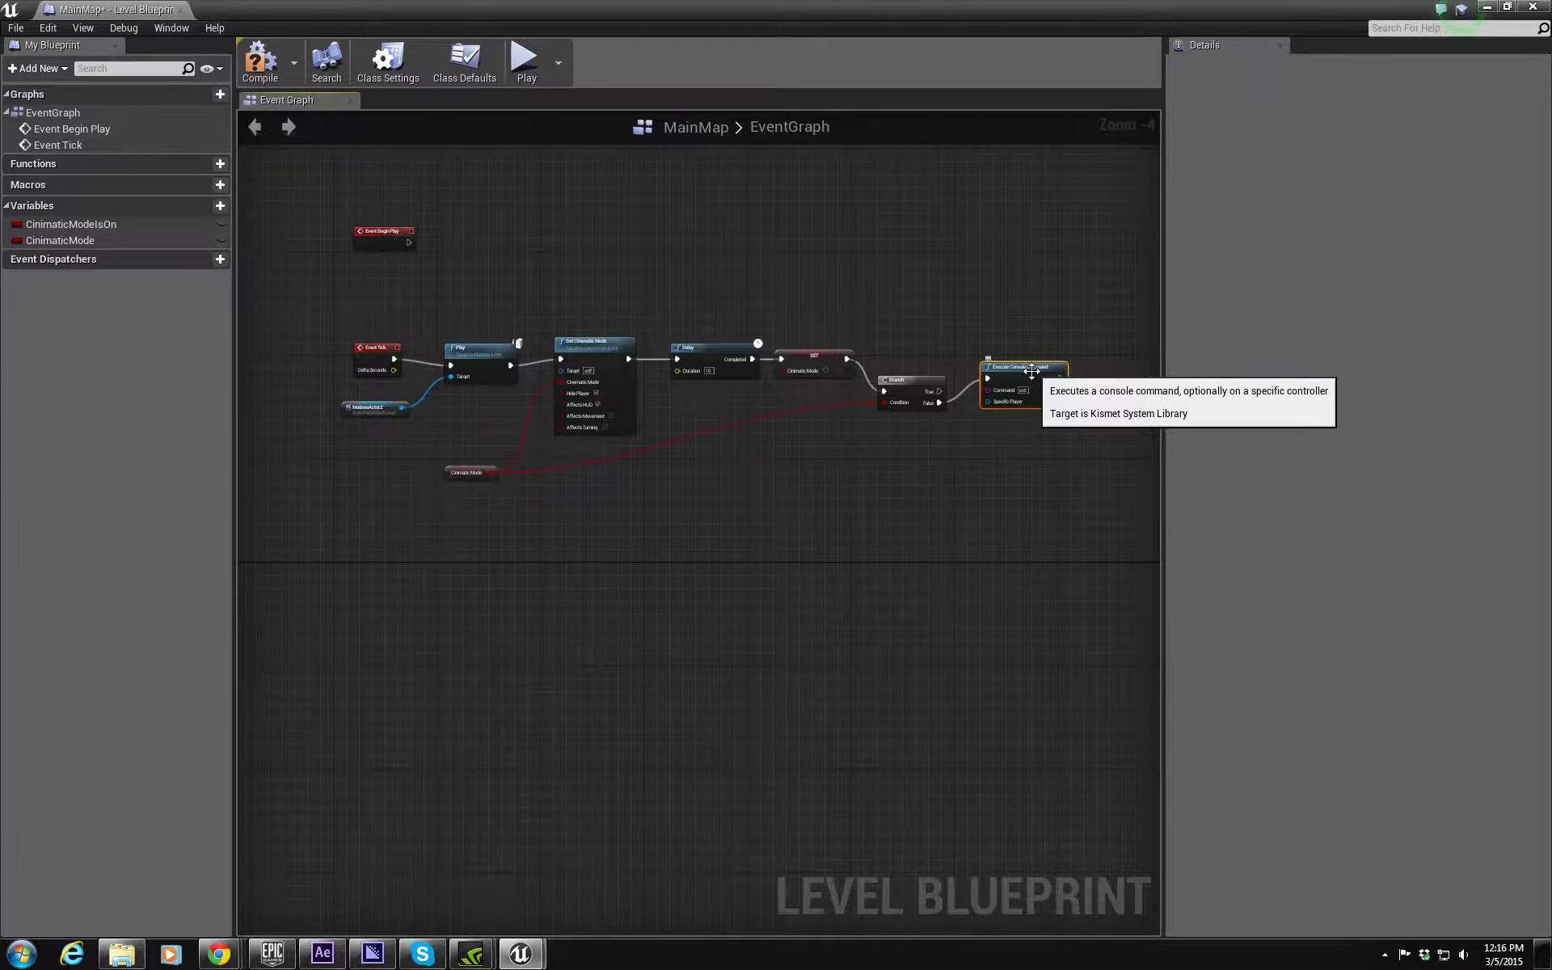
Step: Compile the Level Blueprint and start playing the level in the editor
{"action": "left_click", "coordinate": [262, 71]}
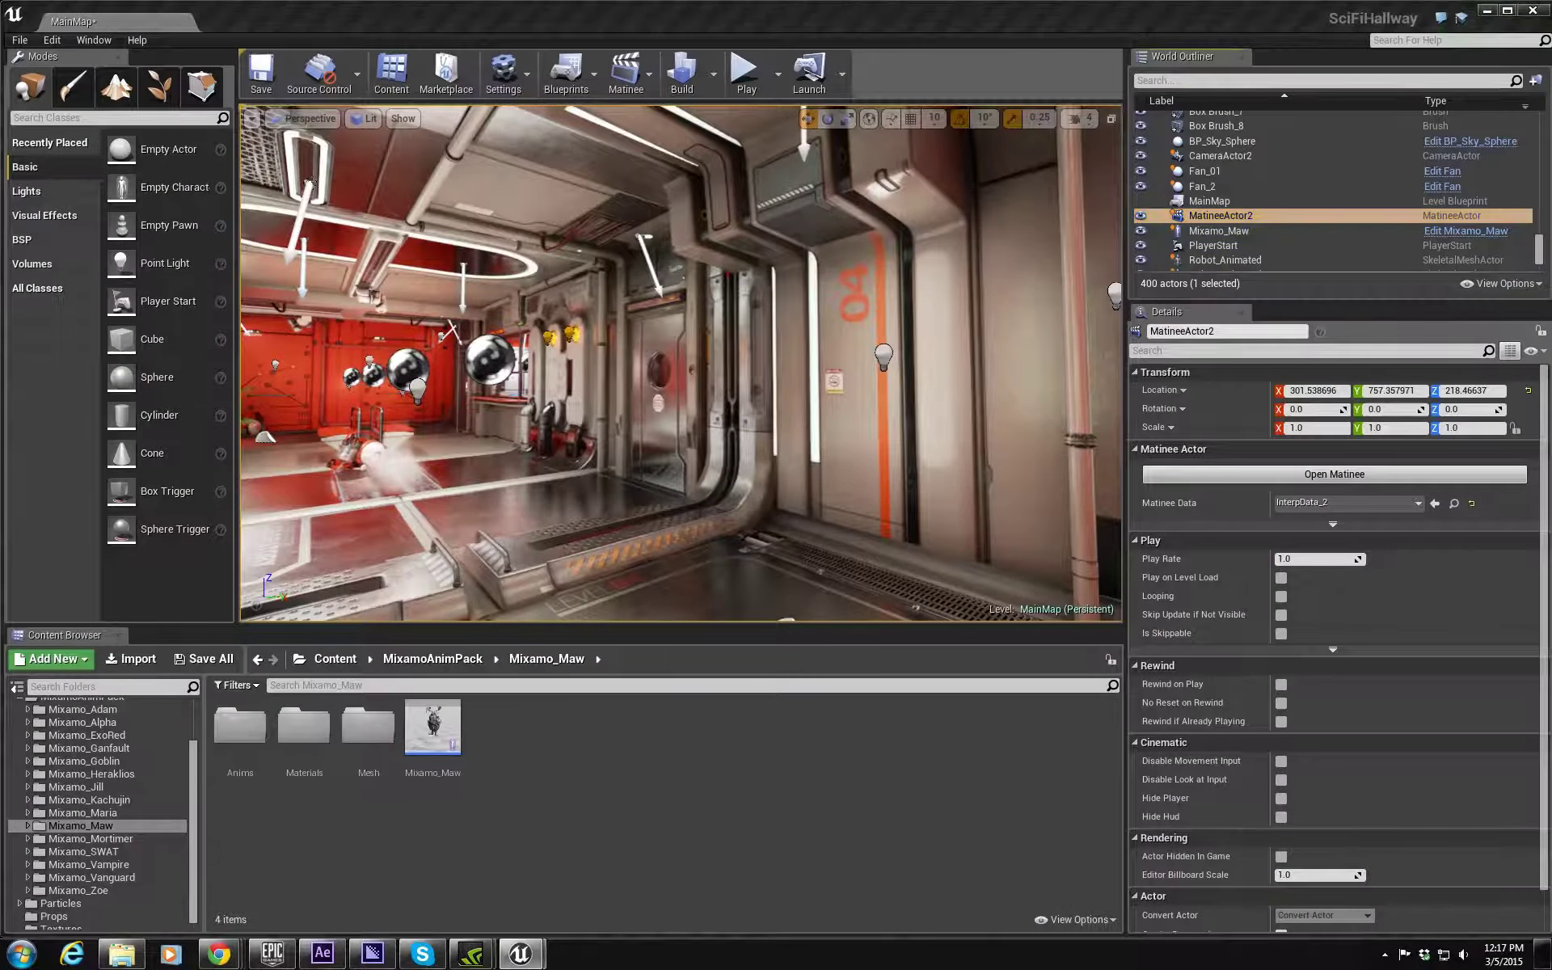
{"action": "left_click", "coordinate": [744, 71]}
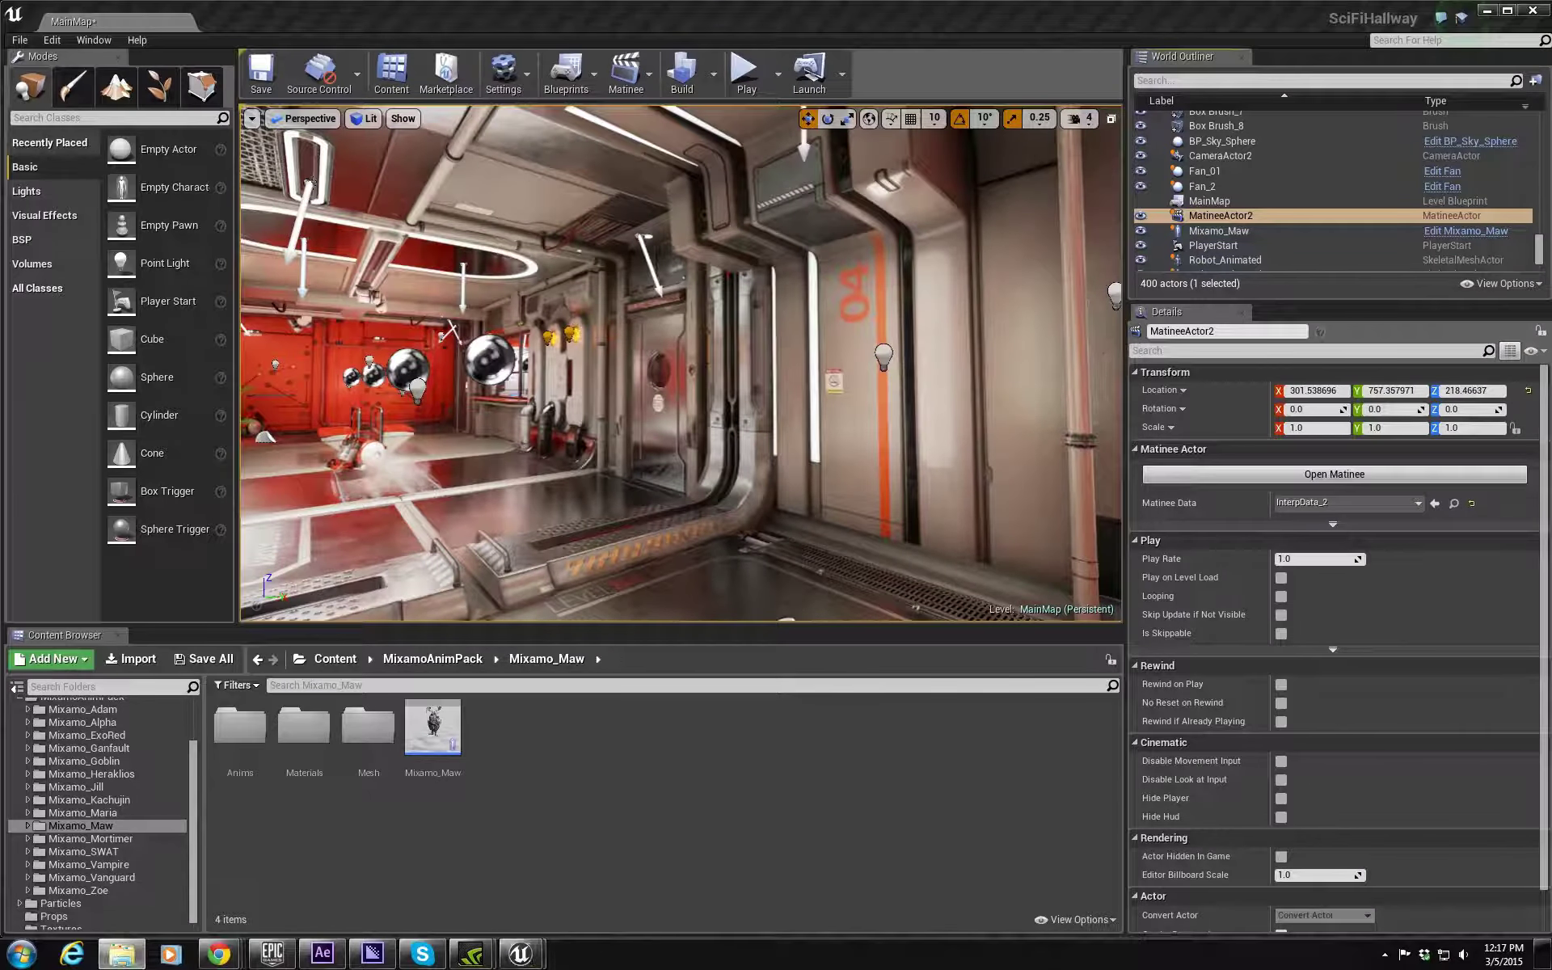
{"action": "left_click", "coordinate": [121, 953]}
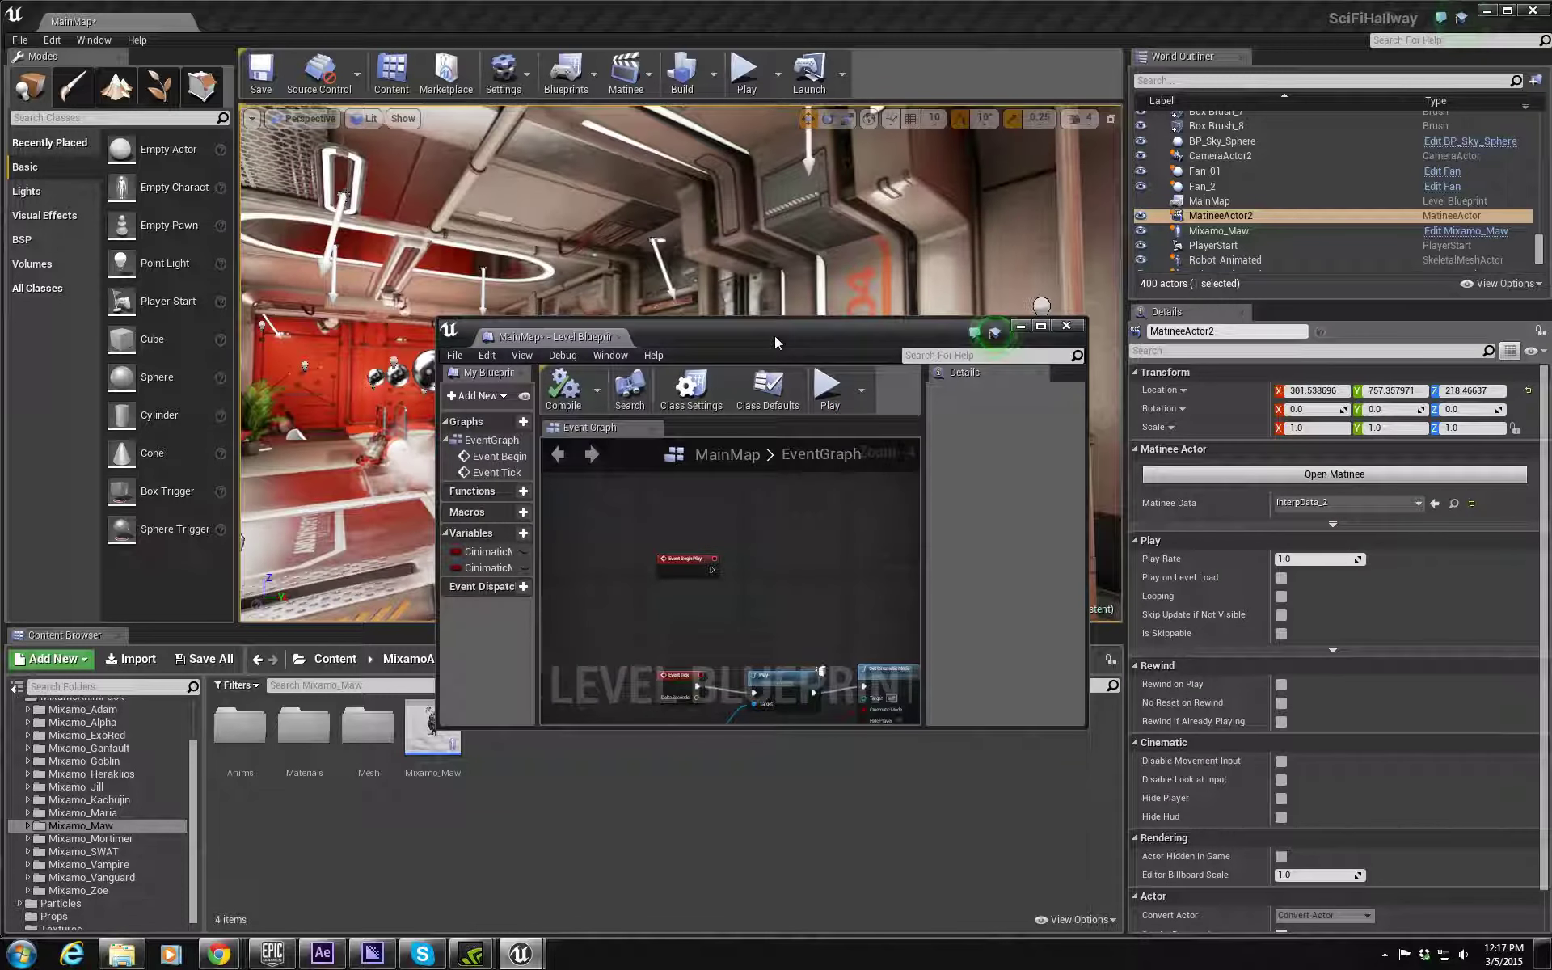
Step: Reposition and resize the Level Blueprint window so the node chain and World Outliner both show
{"action": "left_click_drag", "start_coordinate": [774, 336], "coordinate": [1291, 216]}
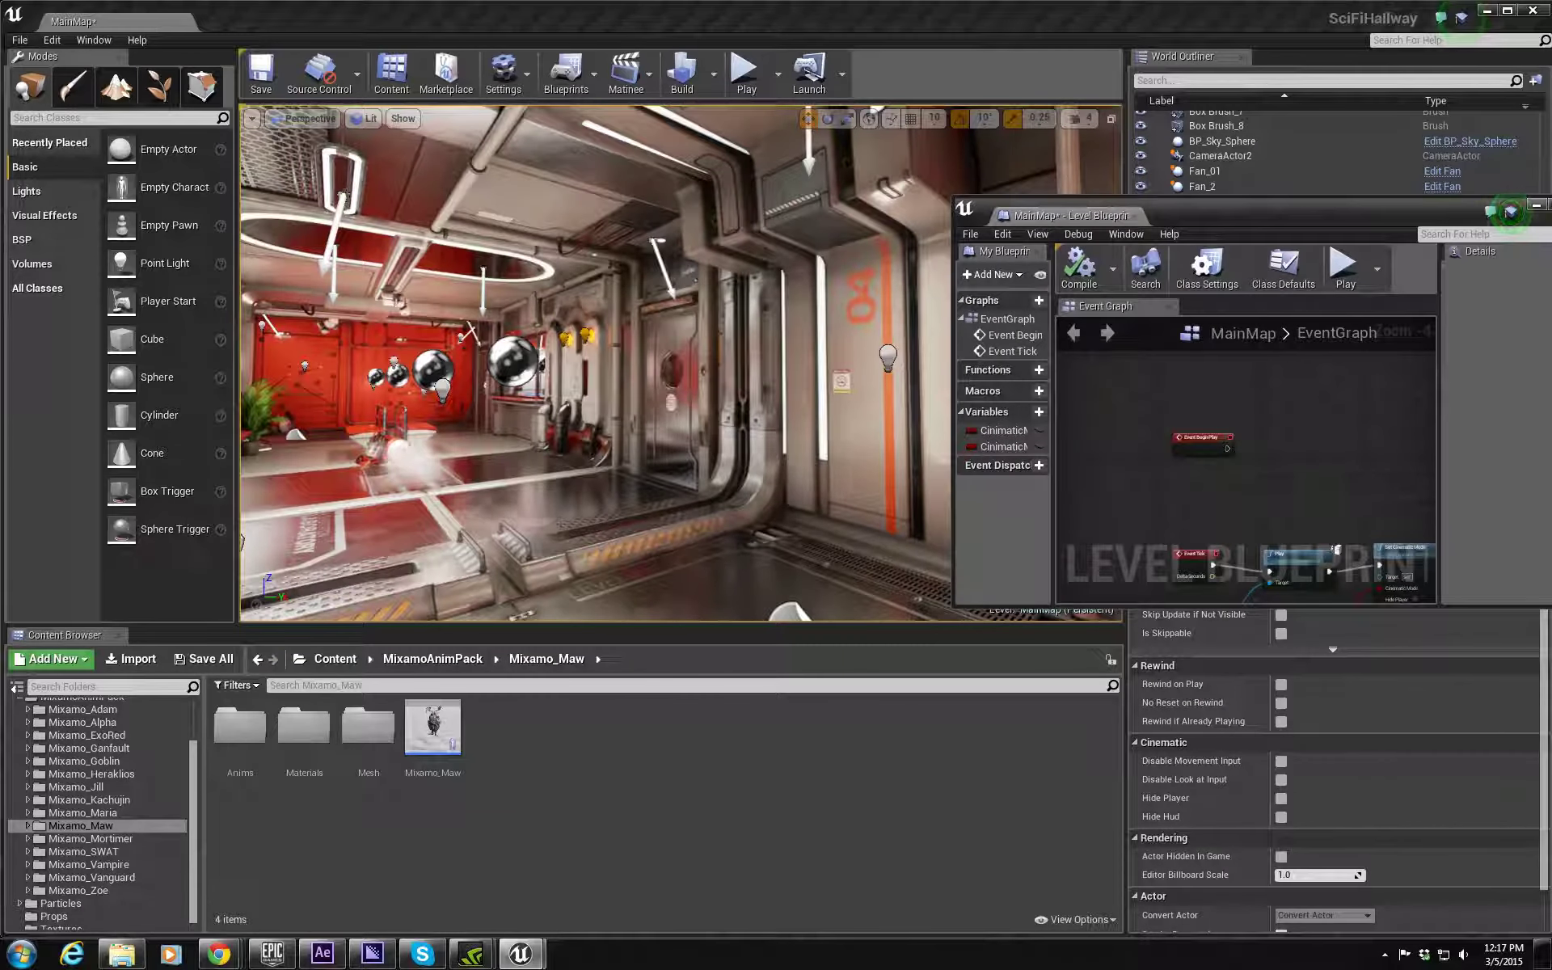
{"action": "left_click_drag", "start_coordinate": [1196, 607], "coordinate": [1196, 868]}
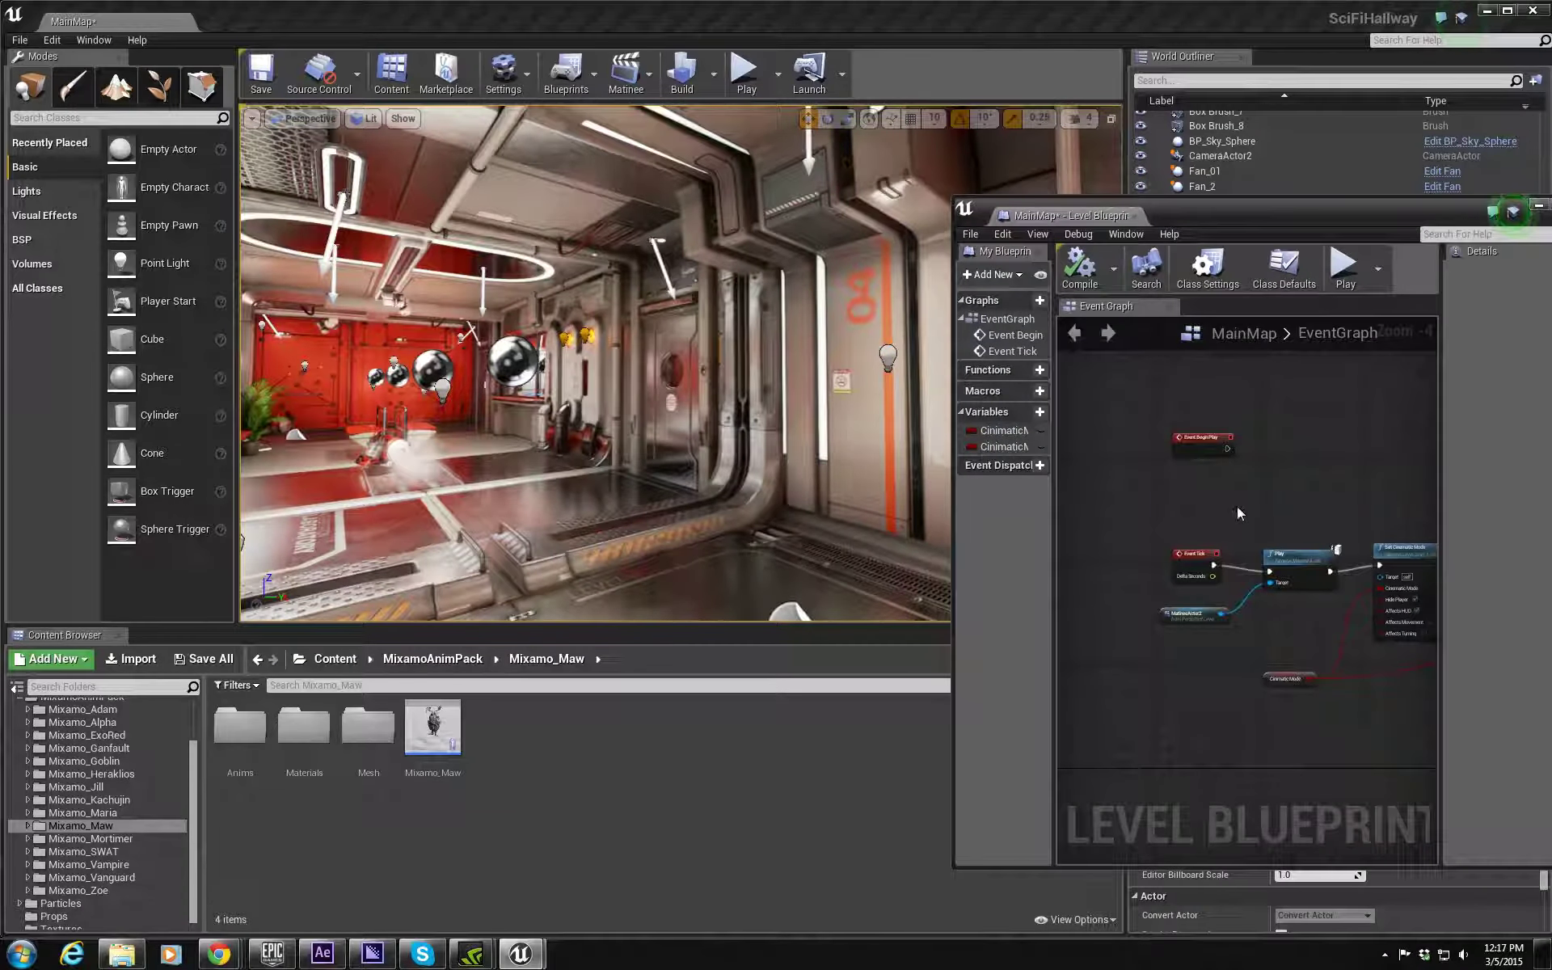
{"action": "scroll", "coordinate": [1240, 506], "scroll_direction": "down", "scroll_amount": 2}
{"action": "right_click_drag", "start_coordinate": [1269, 495], "coordinate": [1194, 502]}
{"action": "scroll", "coordinate": [1194, 501], "scroll_direction": "up", "scroll_amount": 1}
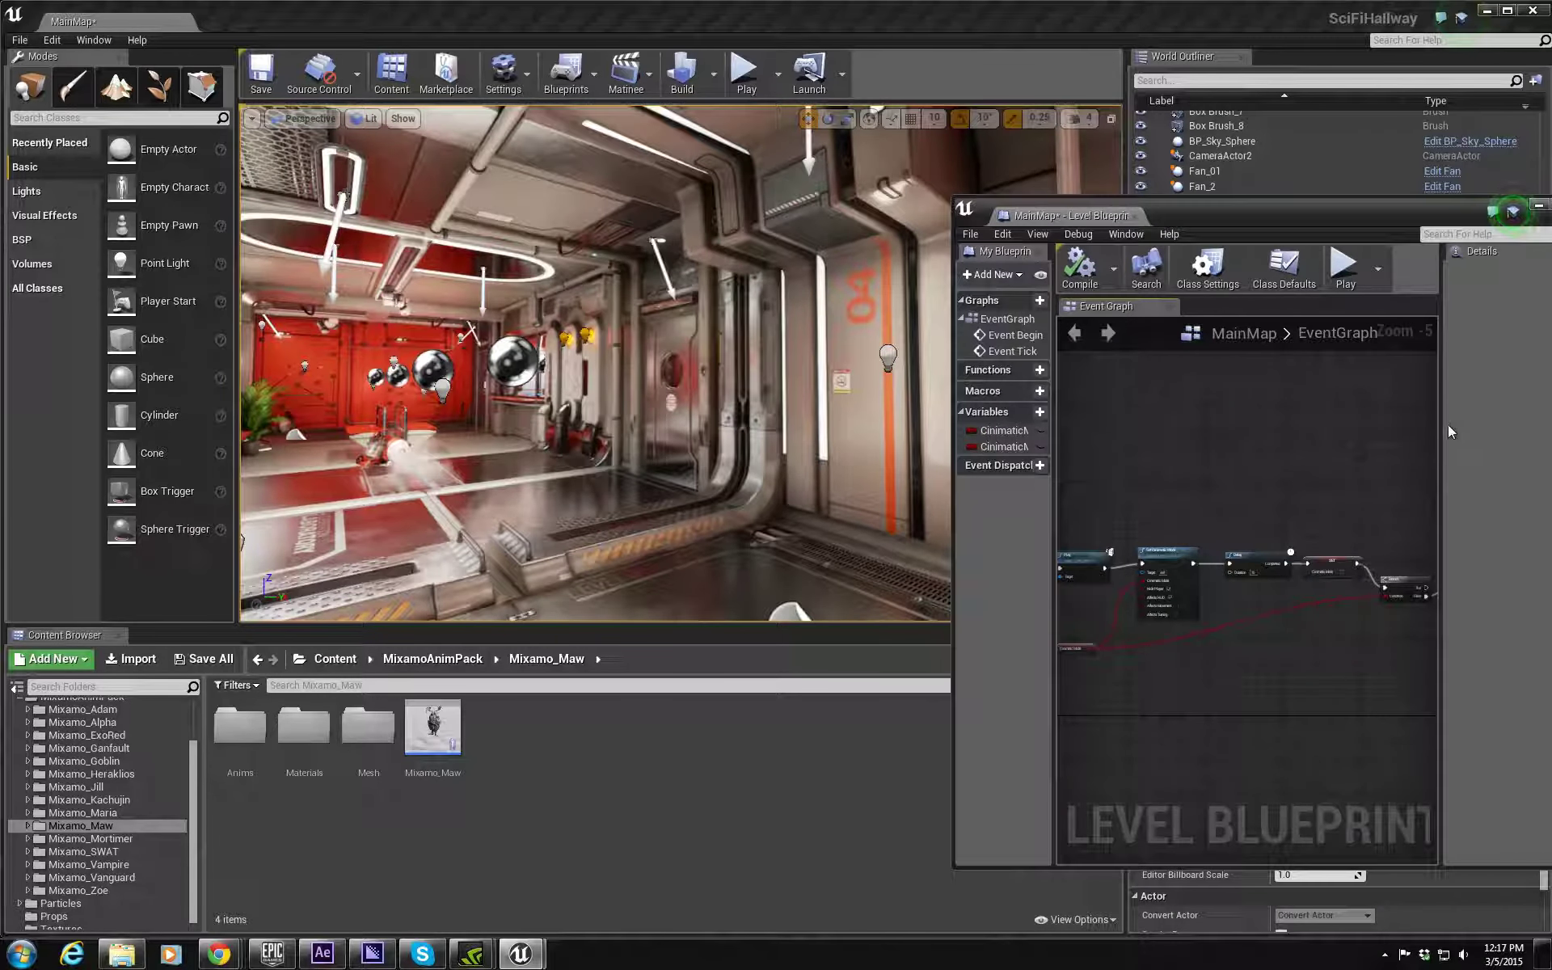
{"action": "left_click_drag", "start_coordinate": [1437, 425], "coordinate": [1546, 426]}
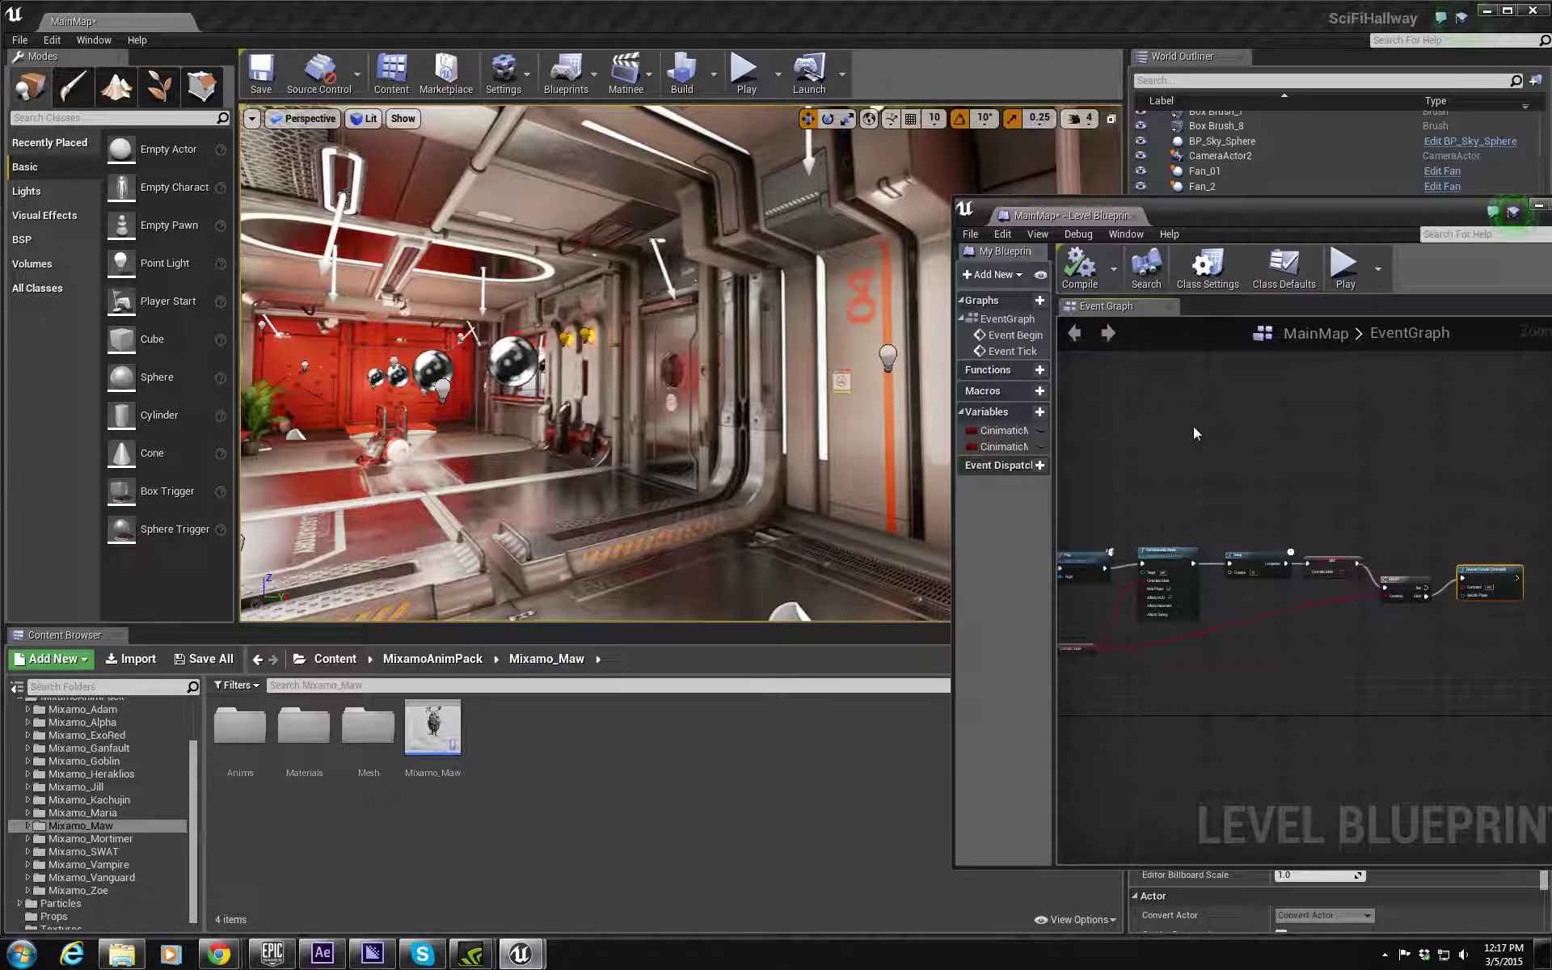
{"action": "right_click_drag", "start_coordinate": [1193, 425], "coordinate": [1272, 425]}
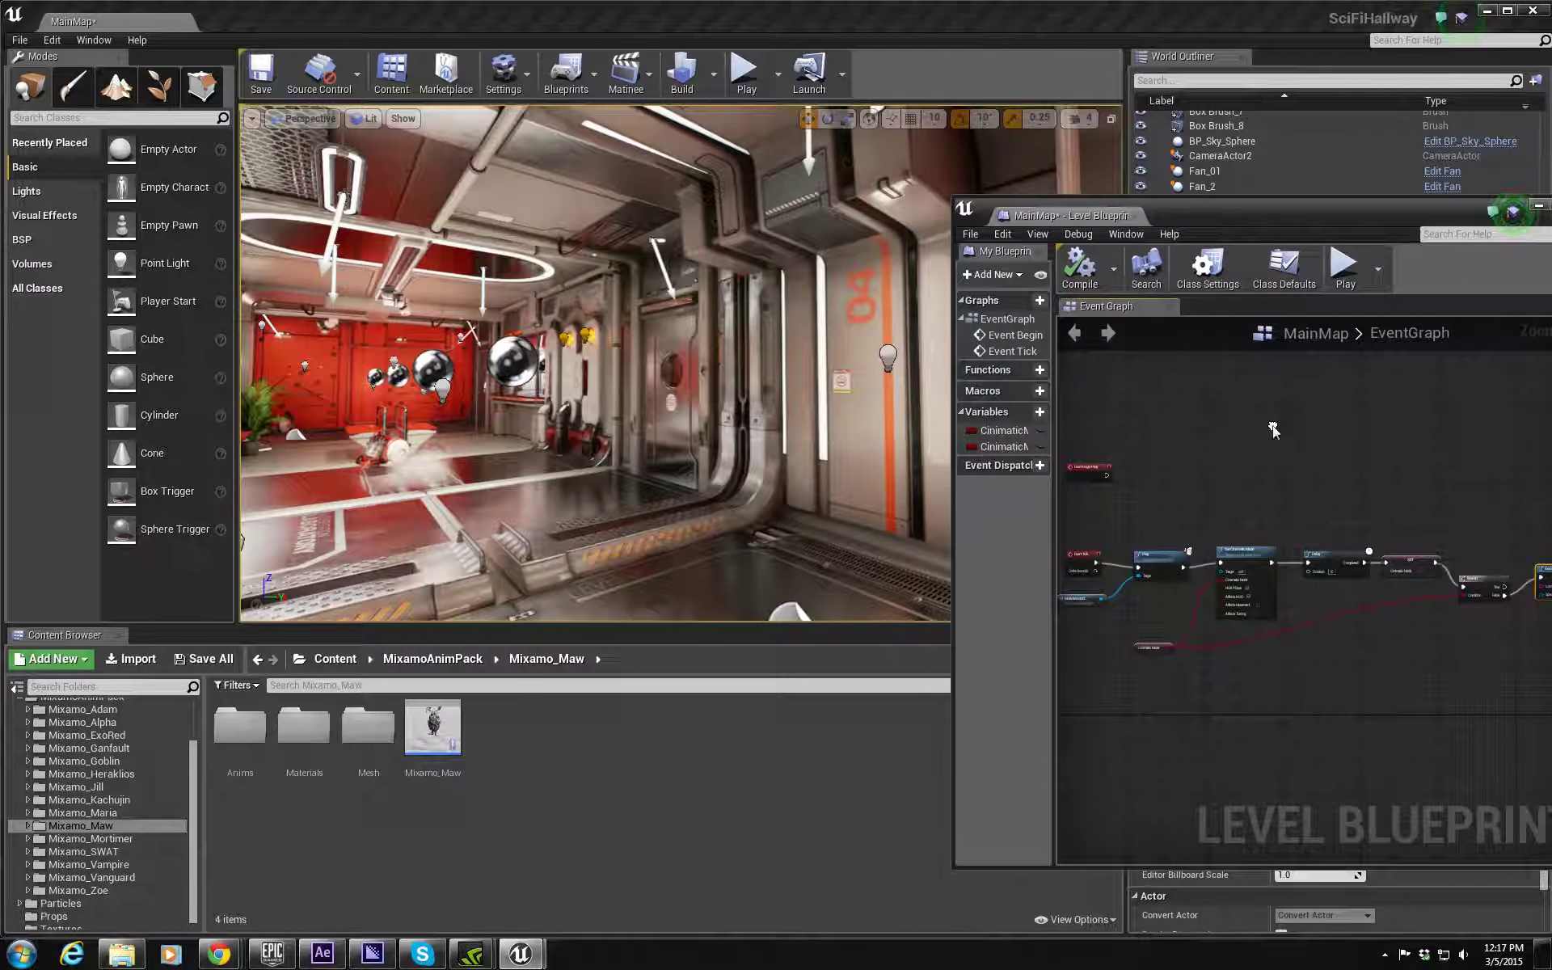
{"action": "left_click_drag", "start_coordinate": [1273, 225], "coordinate": [1186, 319]}
{"action": "right_click_drag", "start_coordinate": [1098, 520], "coordinate": [1097, 516]}
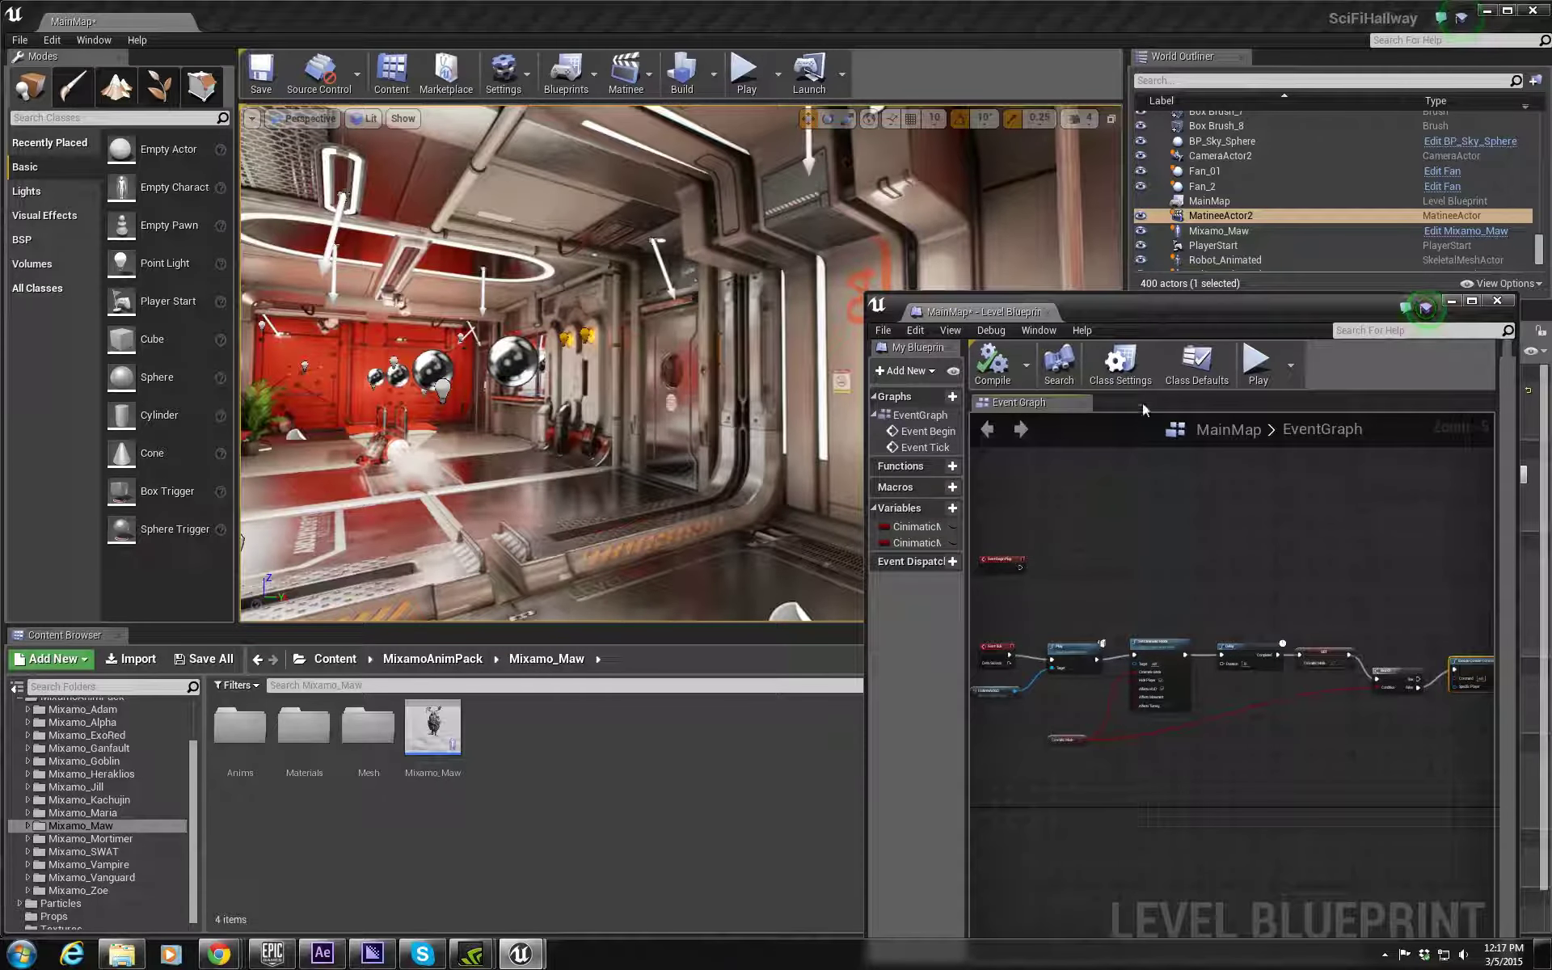
{"action": "left_click", "coordinate": [1262, 363]}
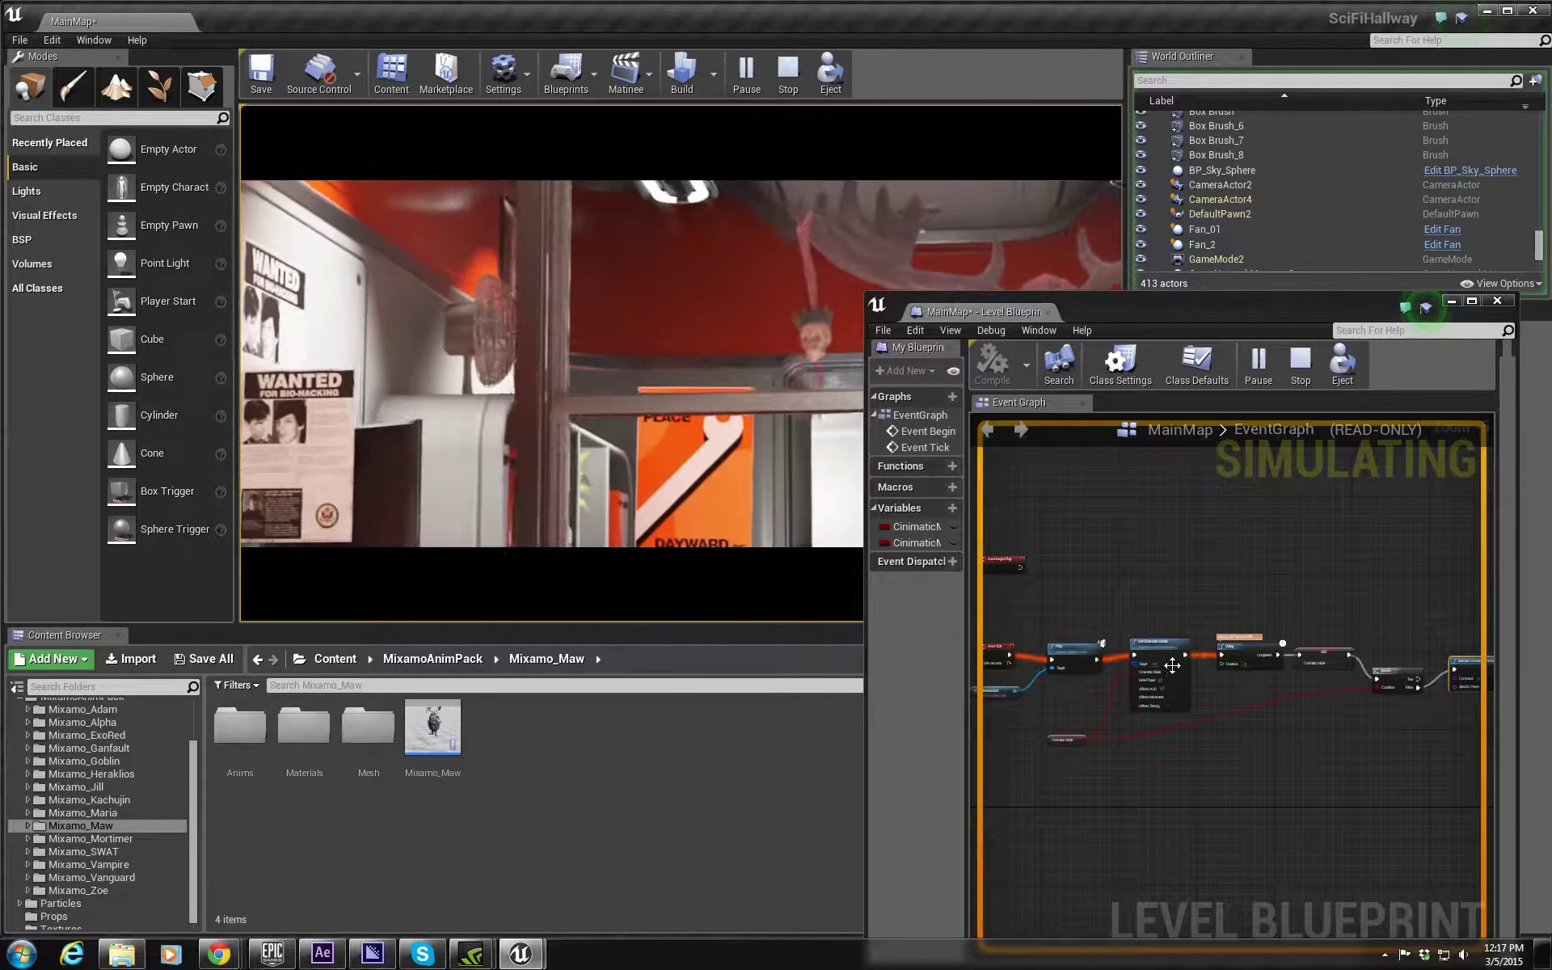
{"action": "scroll", "coordinate": [1244, 674], "scroll_direction": "up", "scroll_amount": 5}
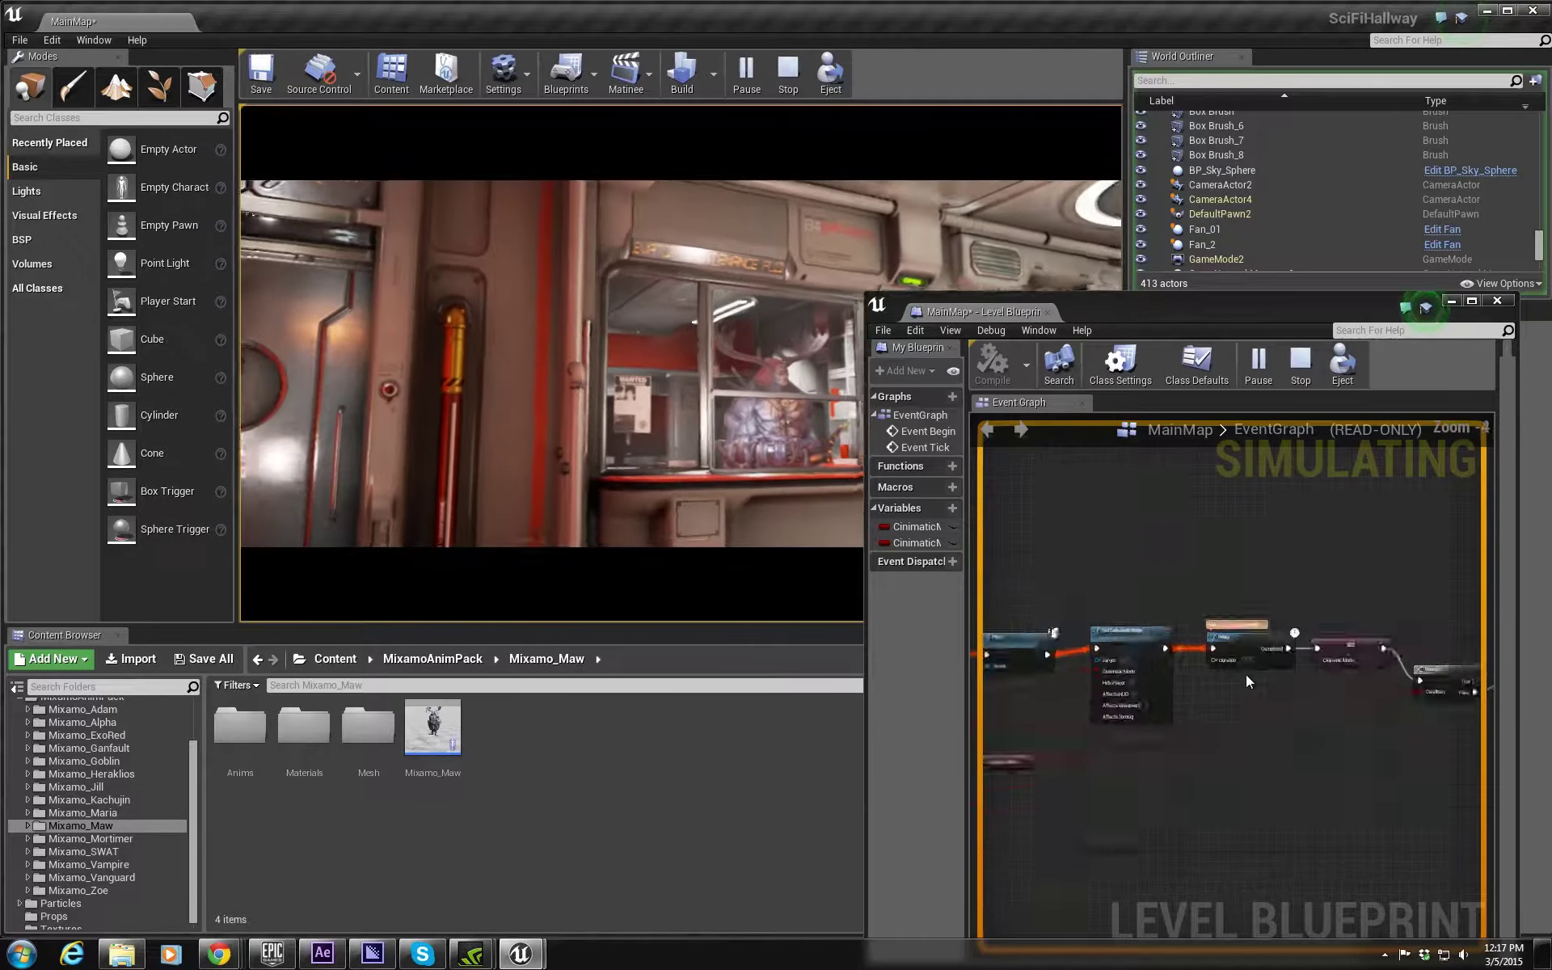
{"action": "key", "text": "Escape"}
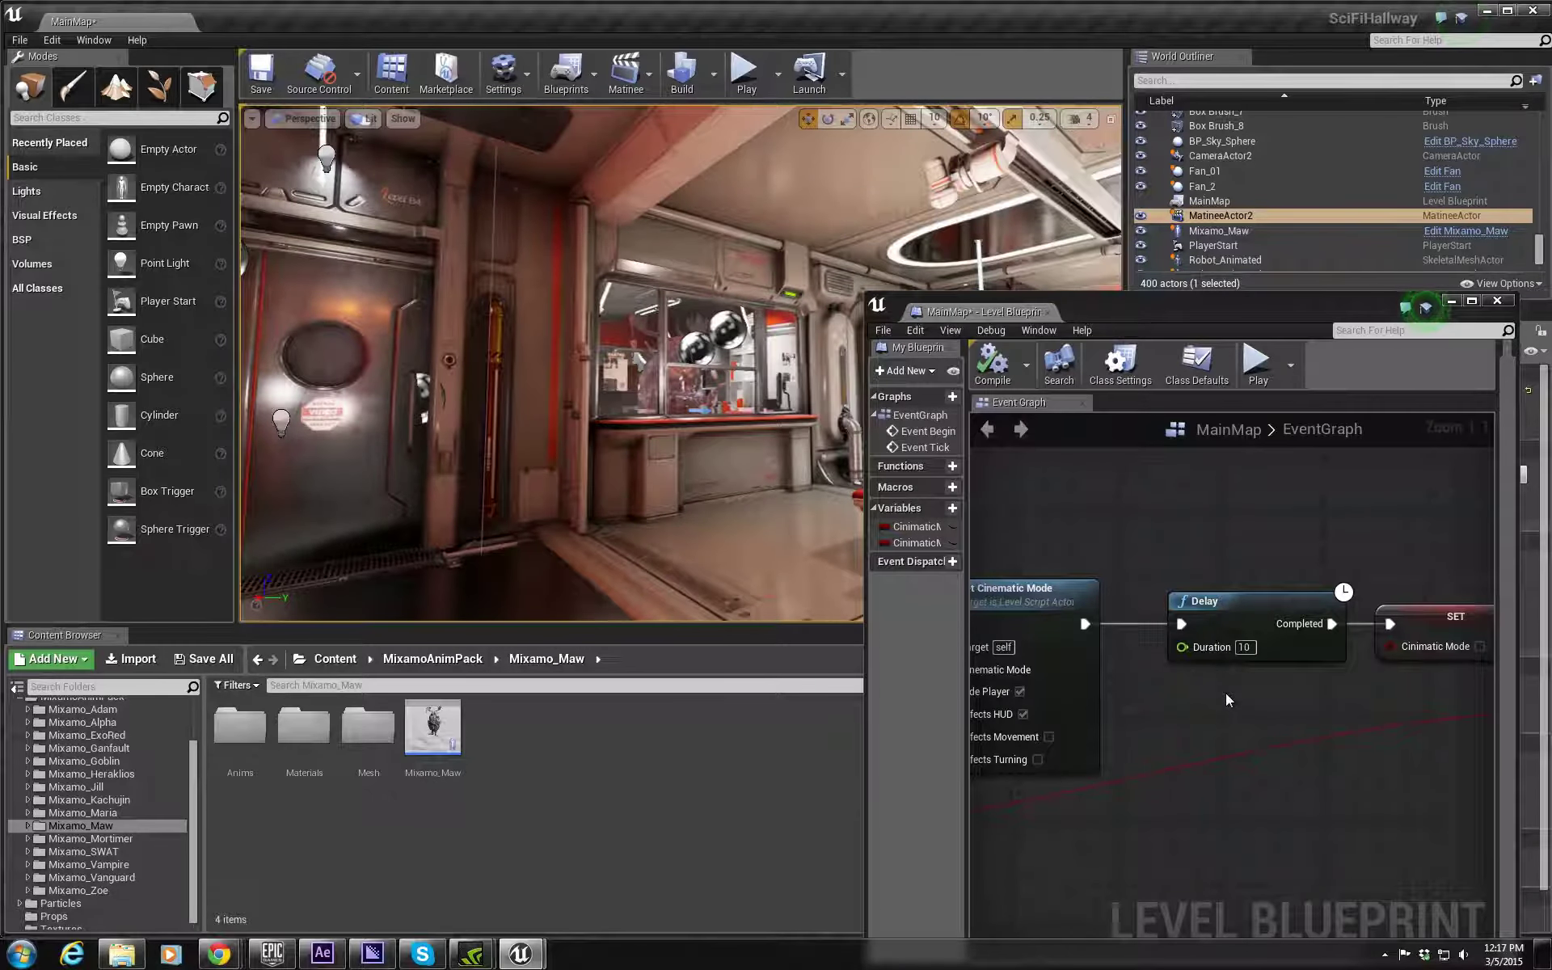
{"action": "left_click", "coordinate": [1258, 368]}
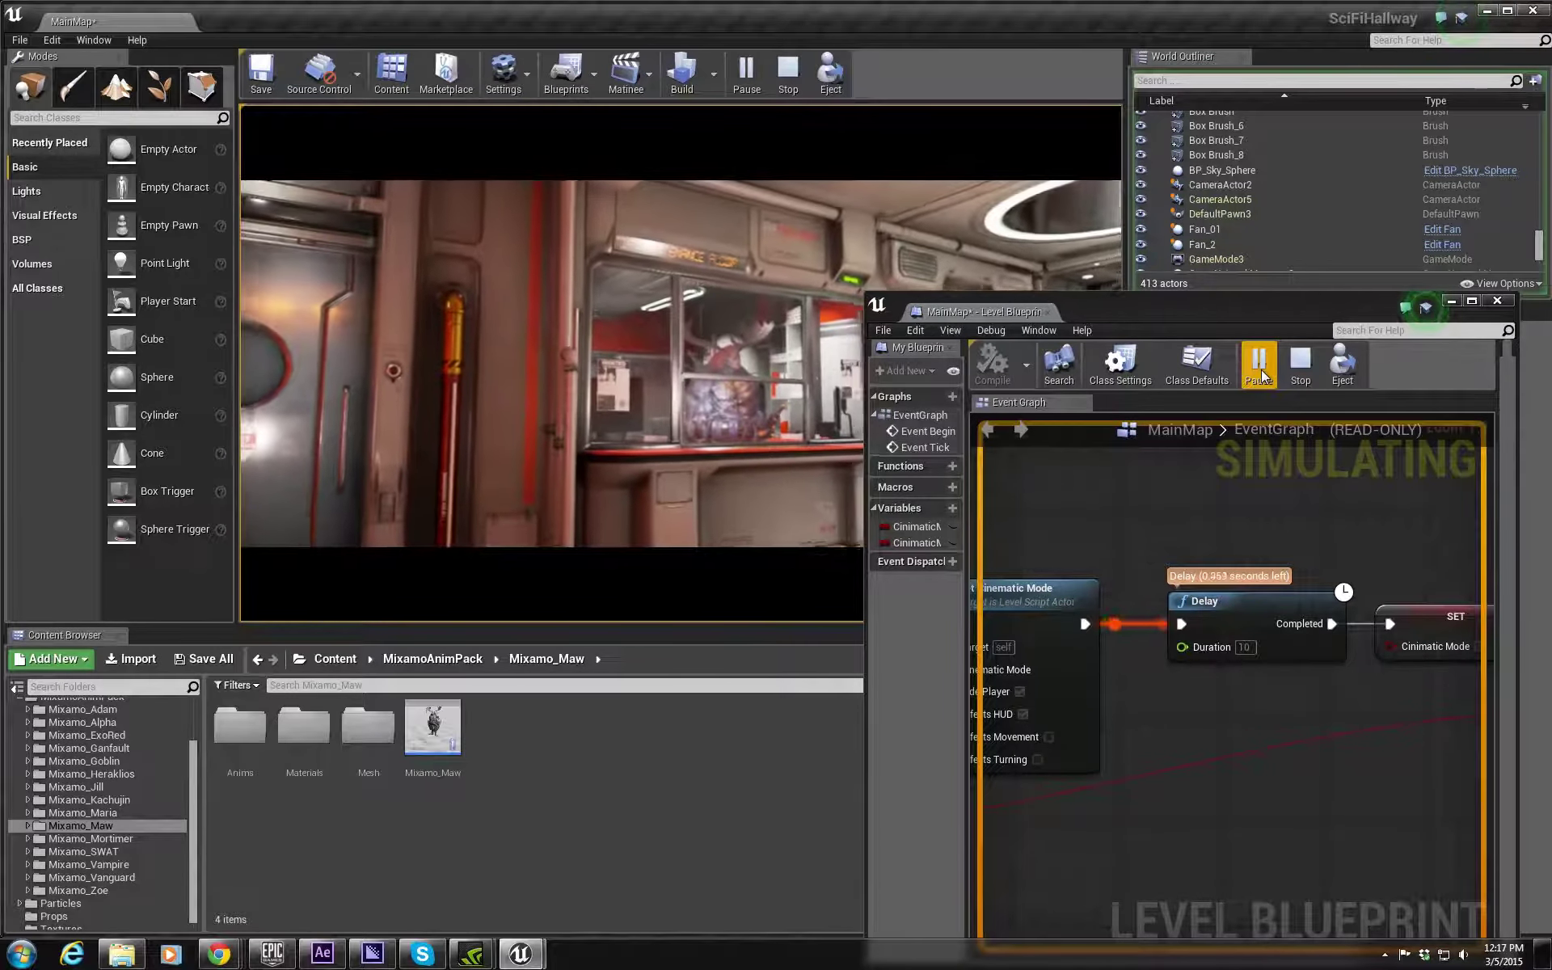
{"action": "key", "text": "Escape"}
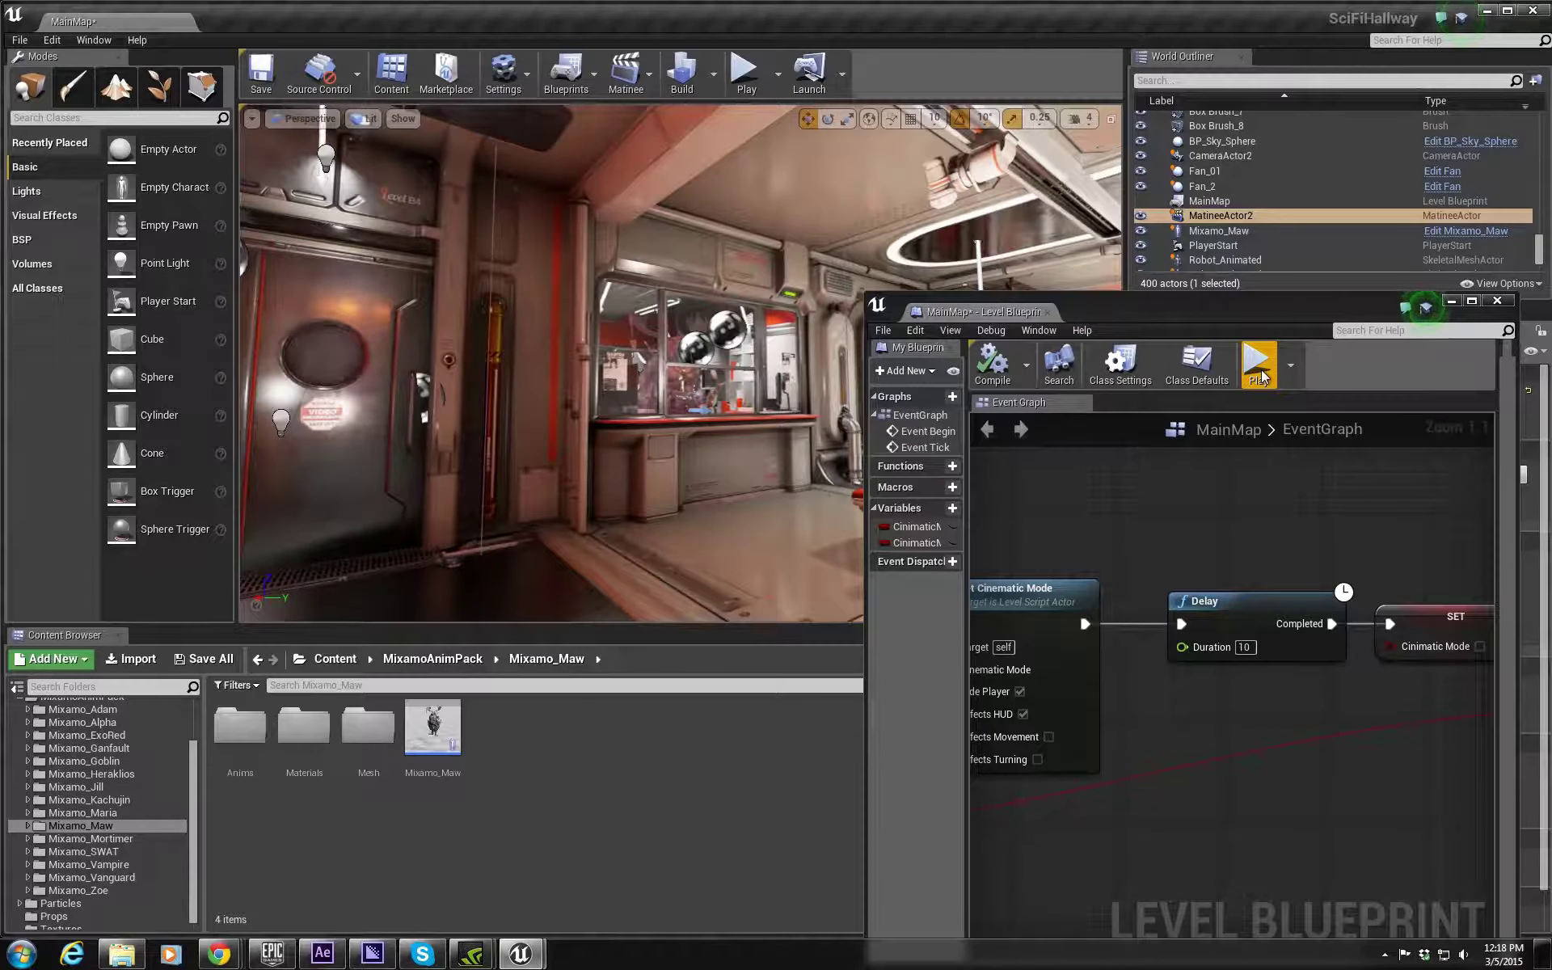
{"action": "left_click", "coordinate": [1451, 300]}
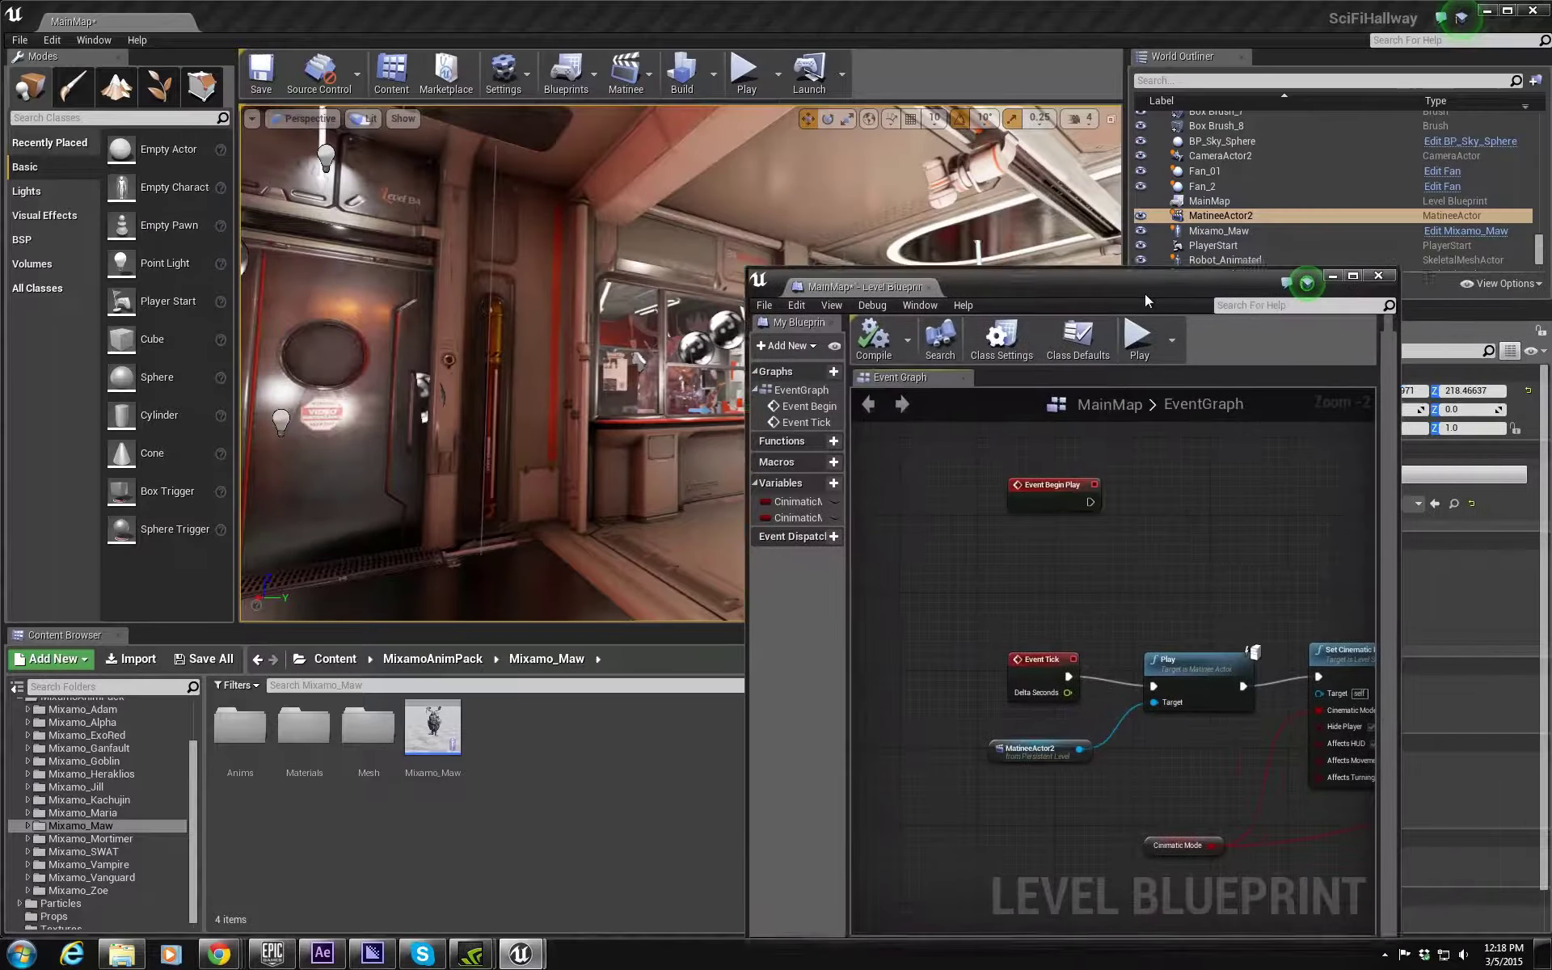
Step: Delete the unused Event BeginPlay node and recentre the view on the Event Tick chain
{"action": "key", "text": "Delete"}
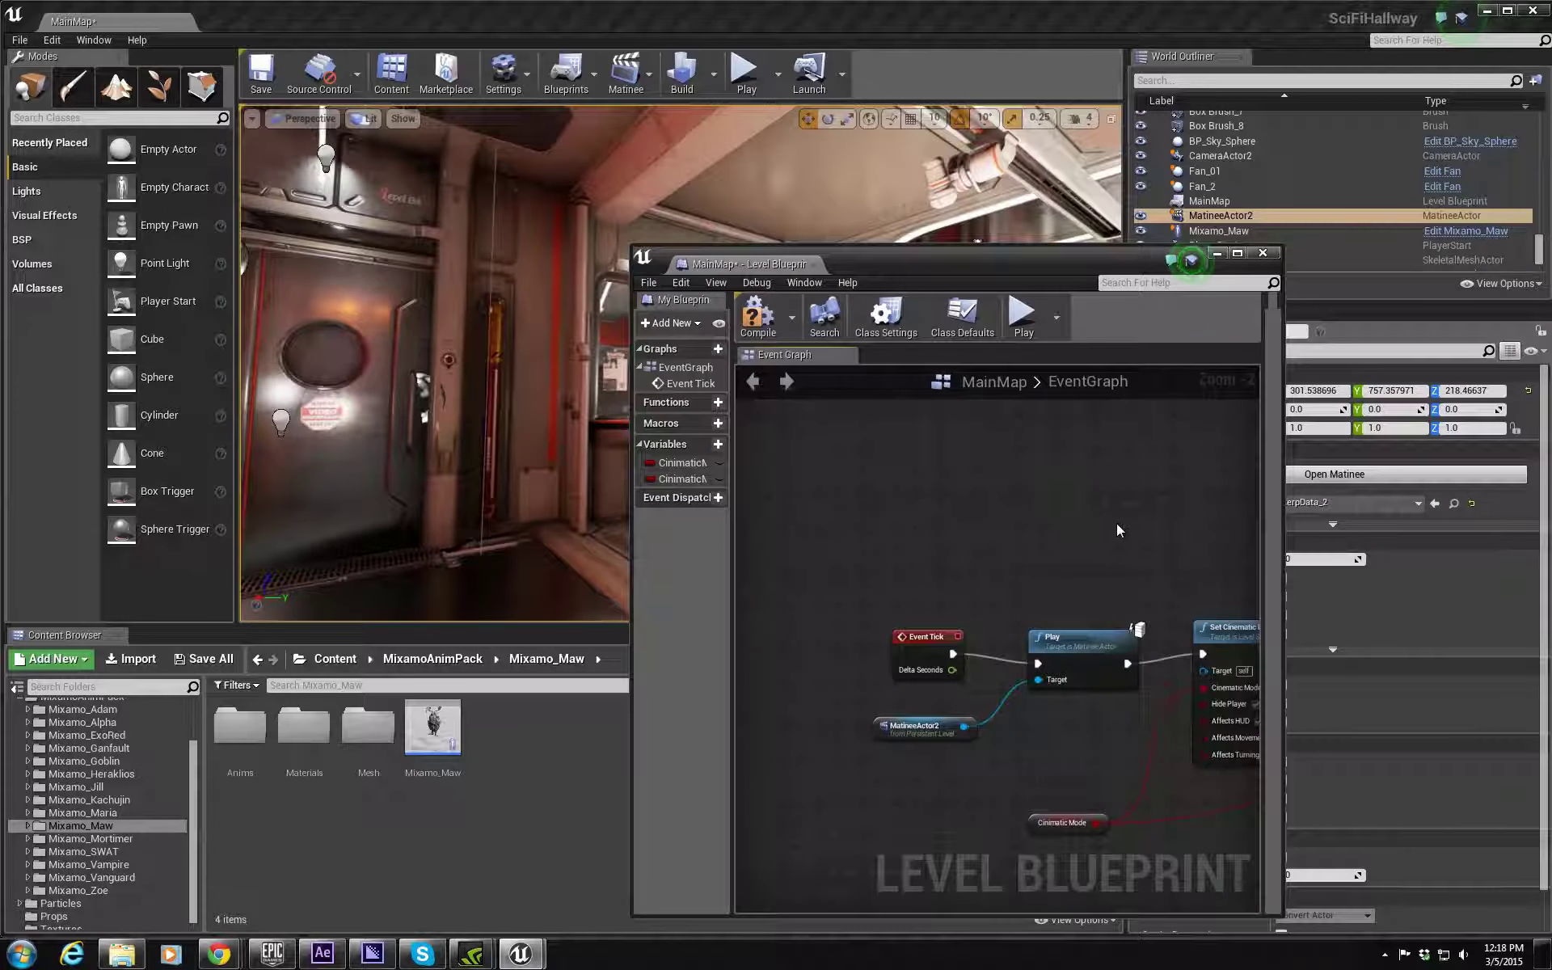
{"action": "right_click_drag", "start_coordinate": [1116, 530], "coordinate": [969, 465]}
{"action": "scroll", "coordinate": [939, 479], "scroll_direction": "down", "scroll_amount": 2}
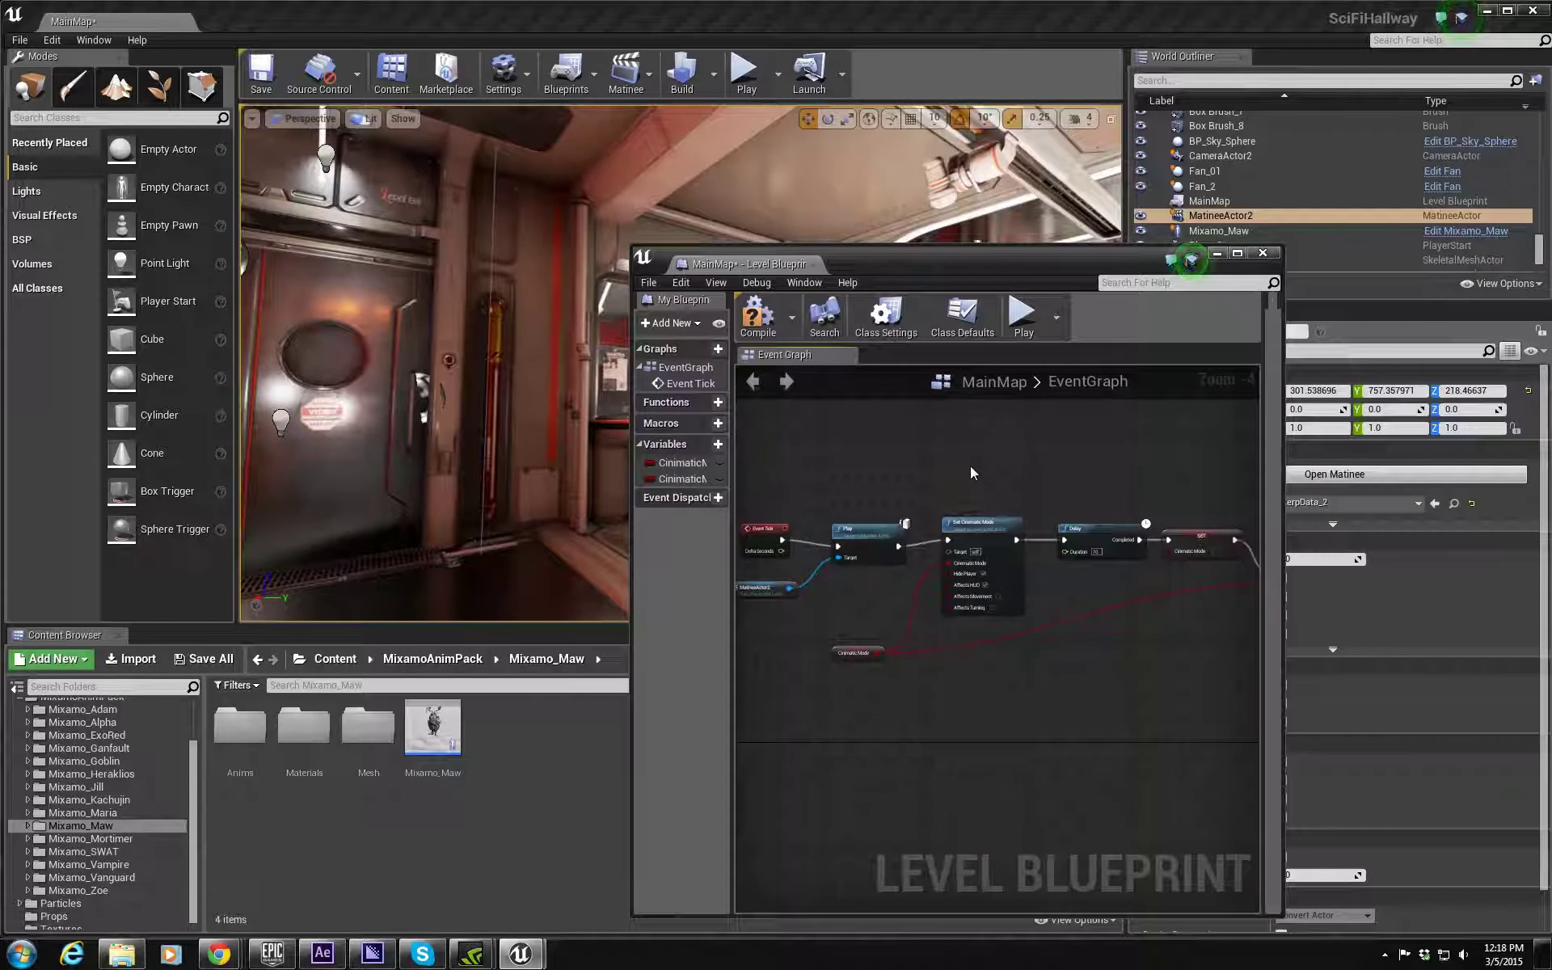
{"action": "scroll", "coordinate": [968, 465], "scroll_direction": "down", "scroll_amount": 1}
{"action": "scroll", "coordinate": [792, 536], "scroll_direction": "up", "scroll_amount": 3}
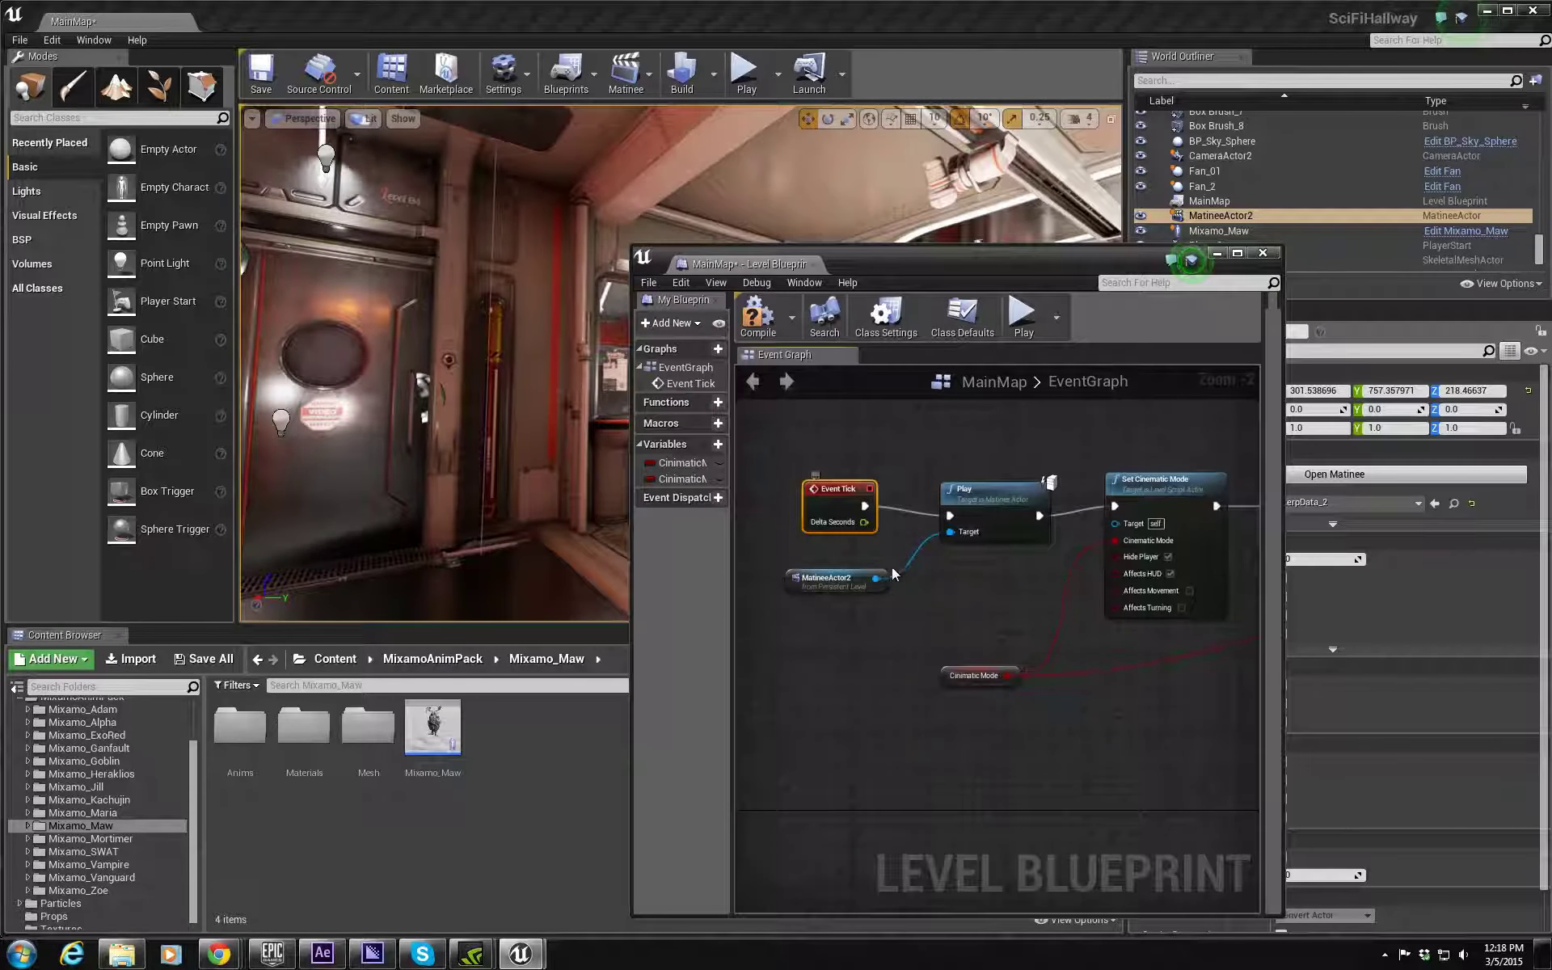
{"action": "right_click_drag", "start_coordinate": [986, 590], "coordinate": [931, 608]}
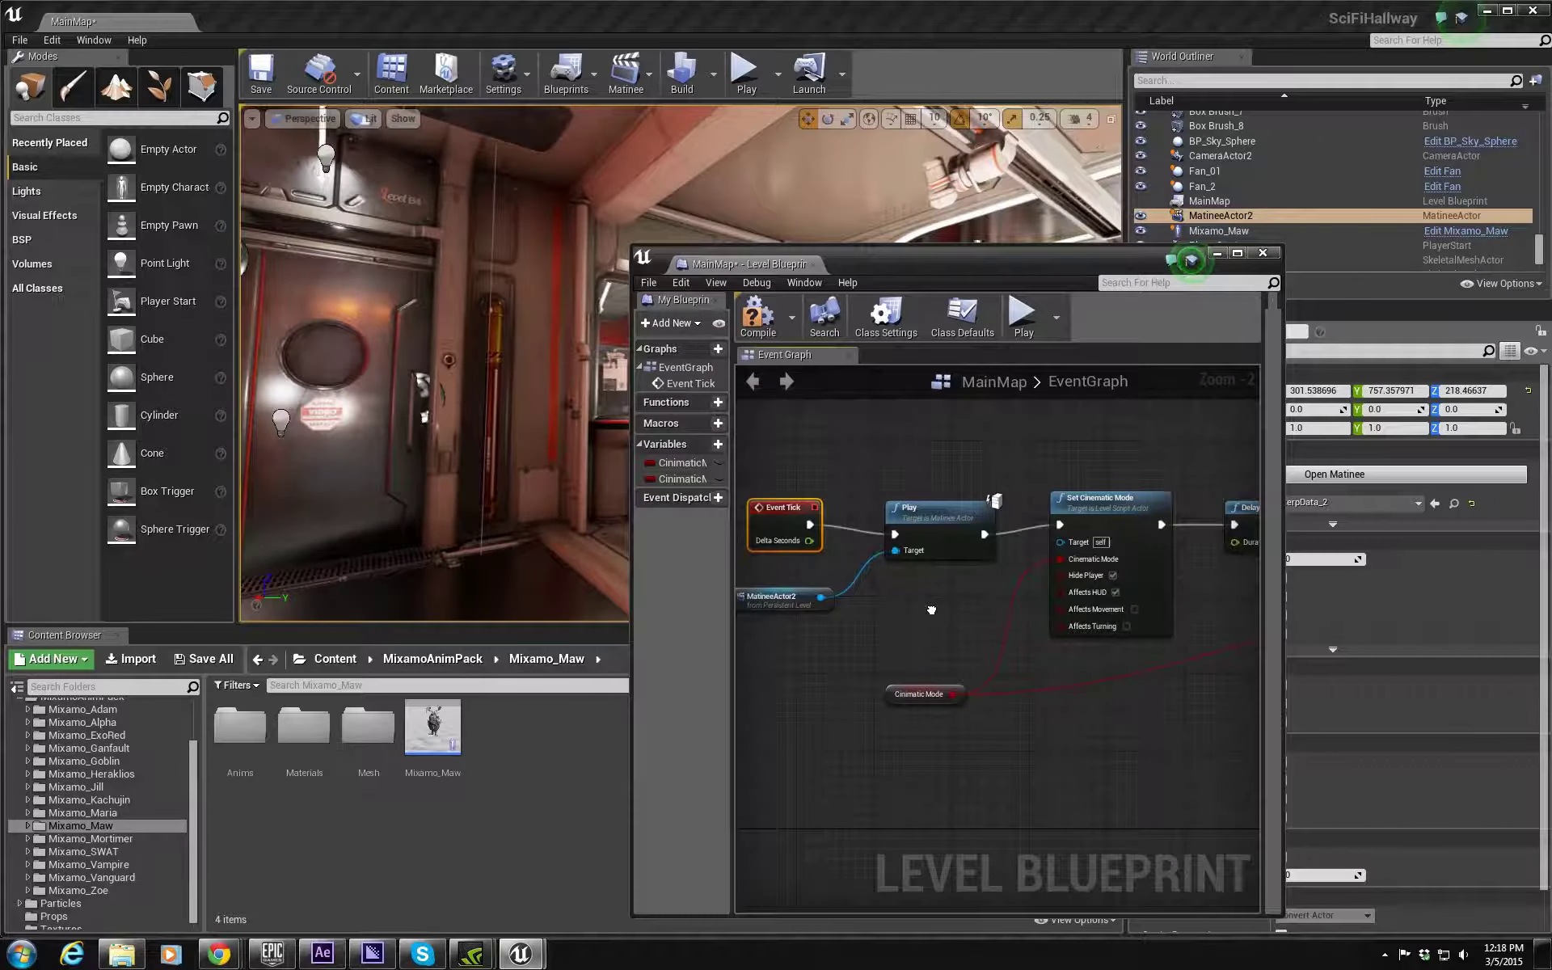
{"action": "right_click_drag", "start_coordinate": [930, 610], "coordinate": [930, 608]}
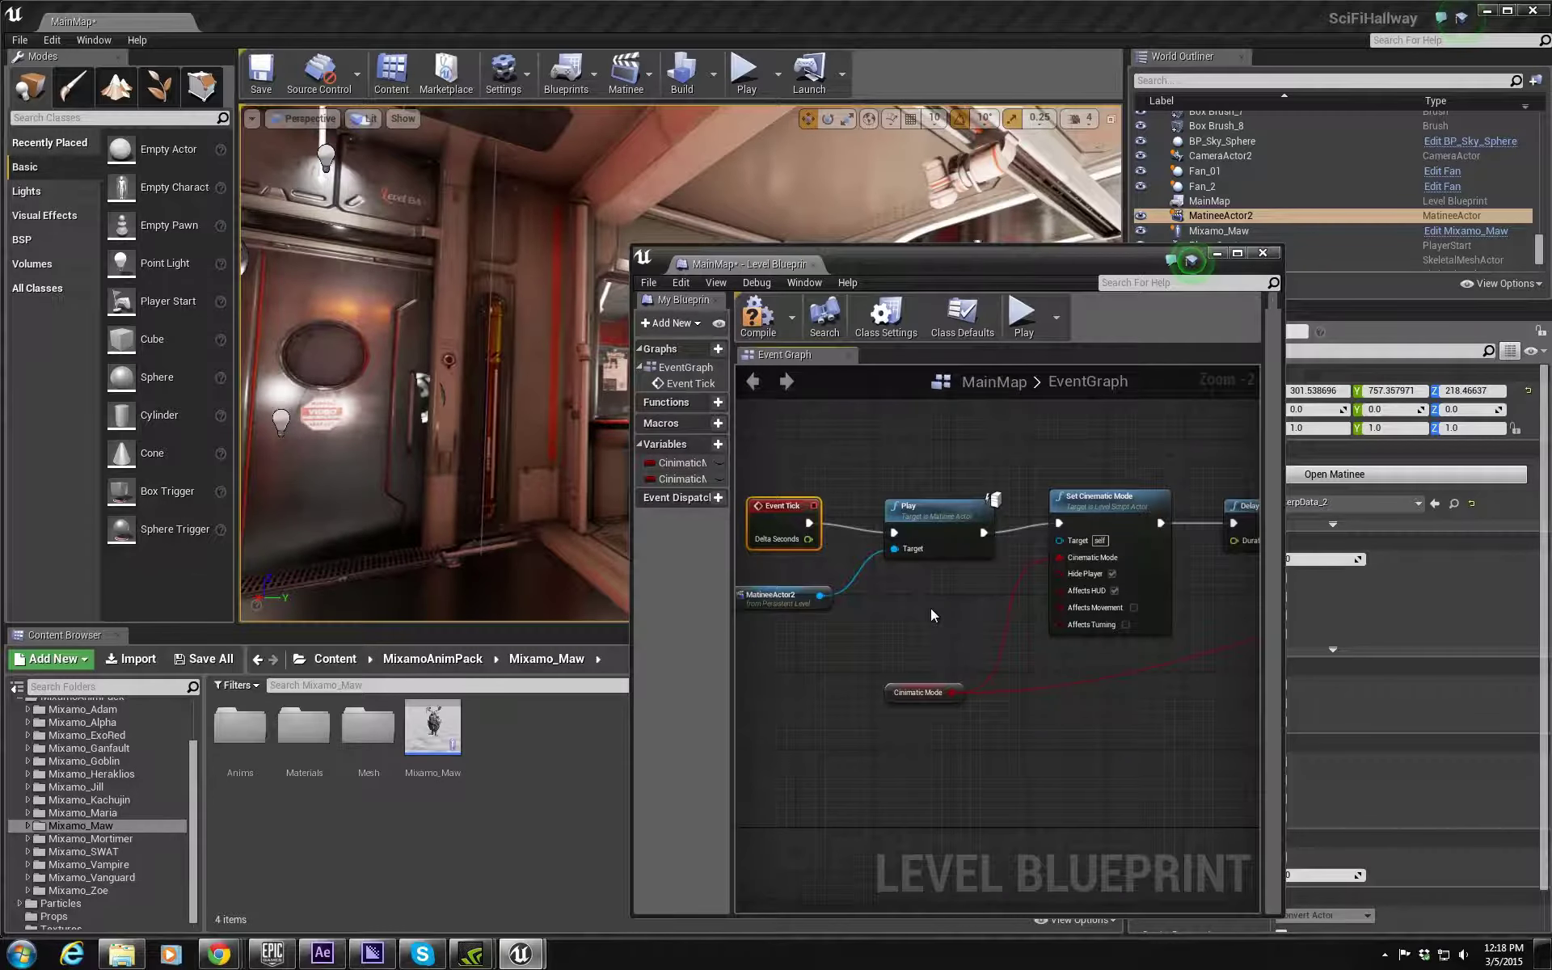
{"action": "scroll", "coordinate": [931, 612], "scroll_direction": "down", "scroll_amount": 2}
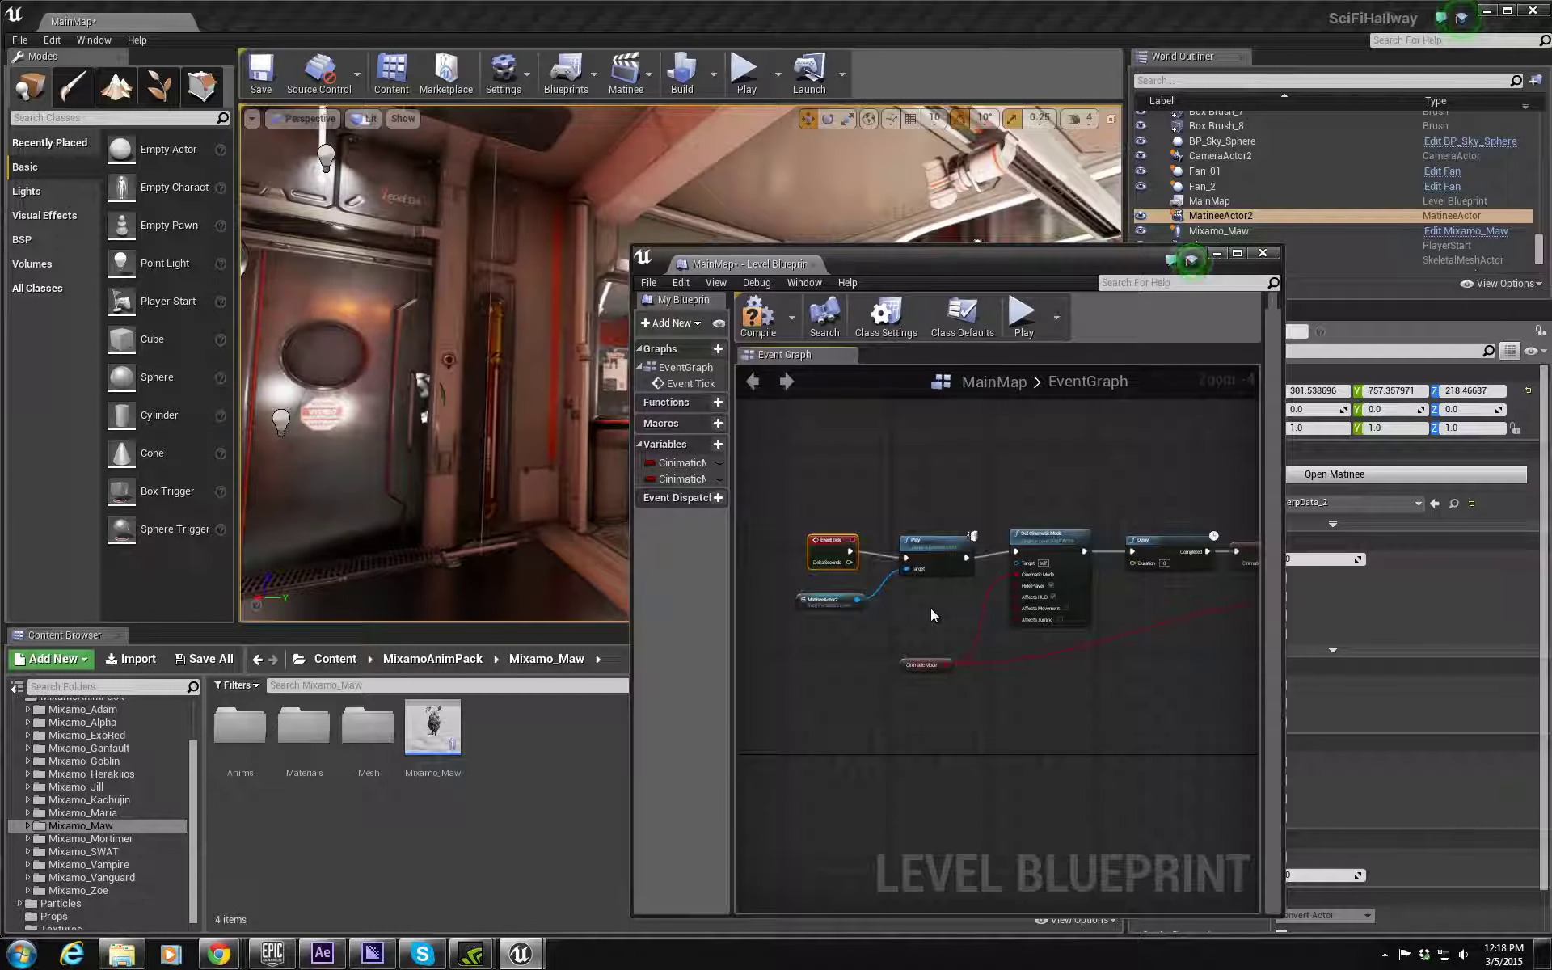
Step: Compile the Level Blueprint and close its window
{"action": "left_click", "coordinate": [758, 315]}
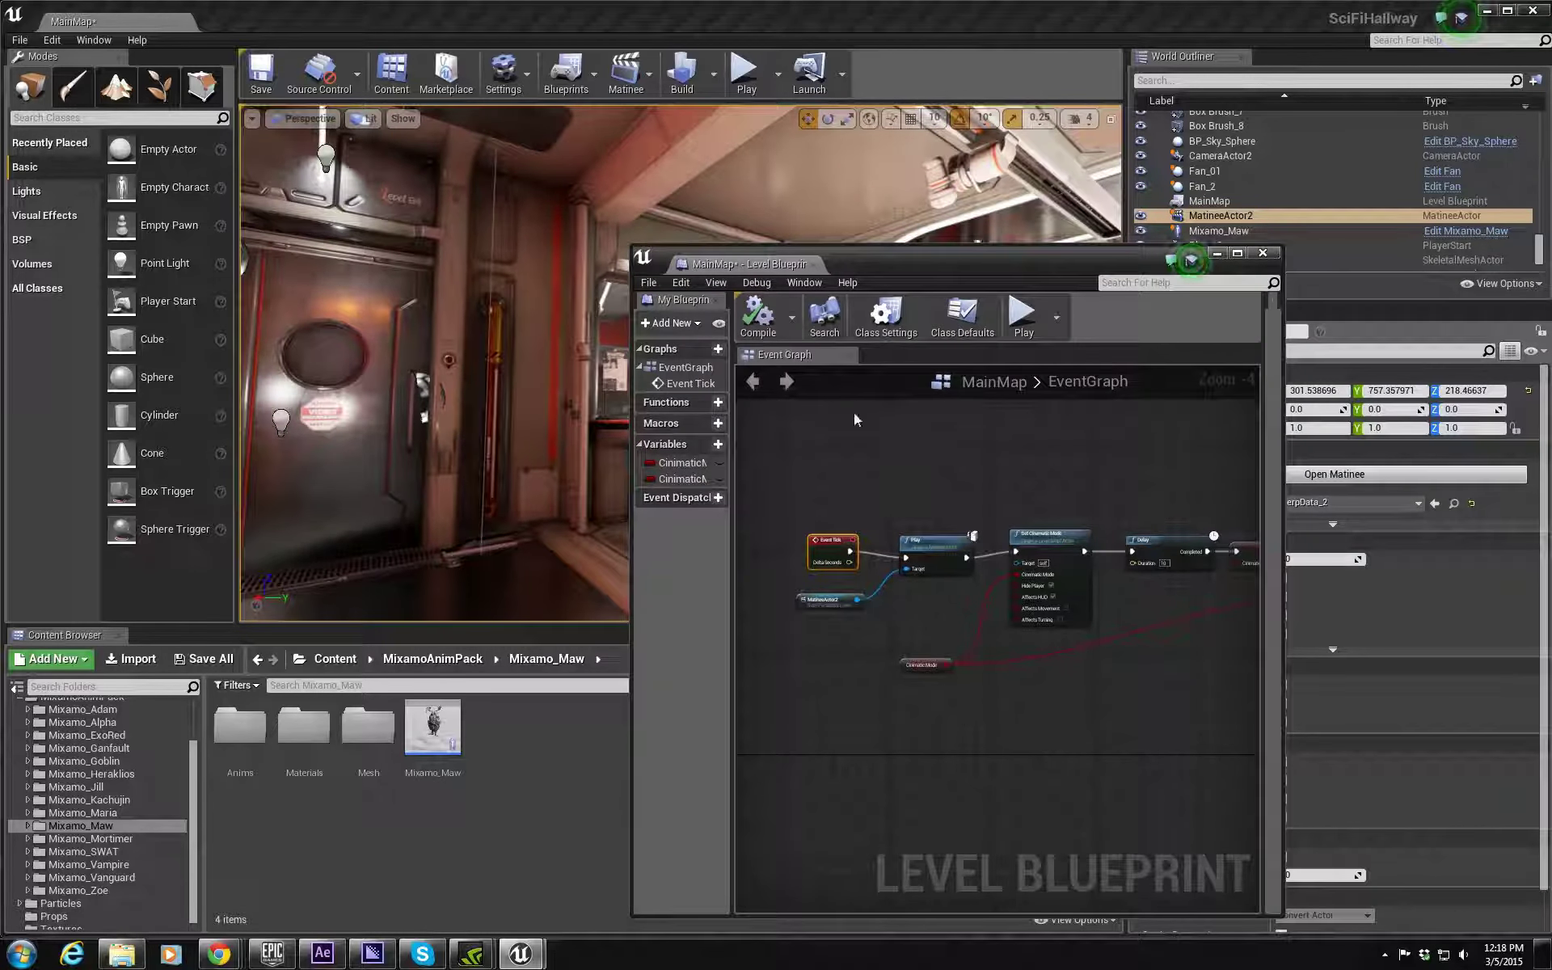
{"action": "left_click_drag", "start_coordinate": [986, 258], "coordinate": [599, 274]}
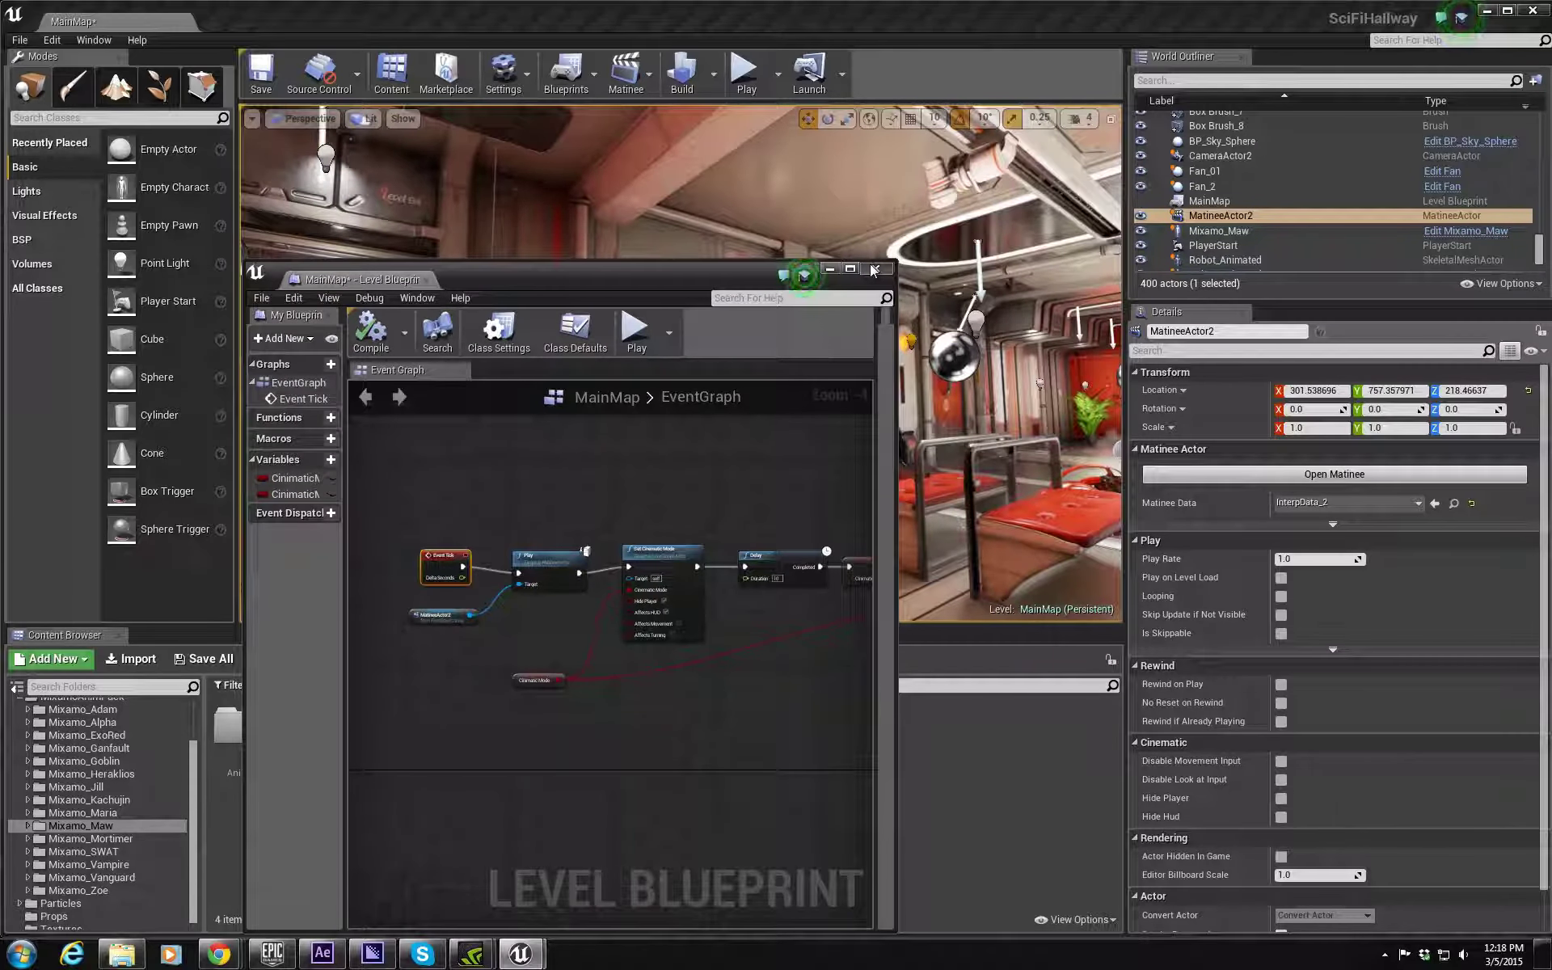
{"action": "left_click", "coordinate": [873, 269]}
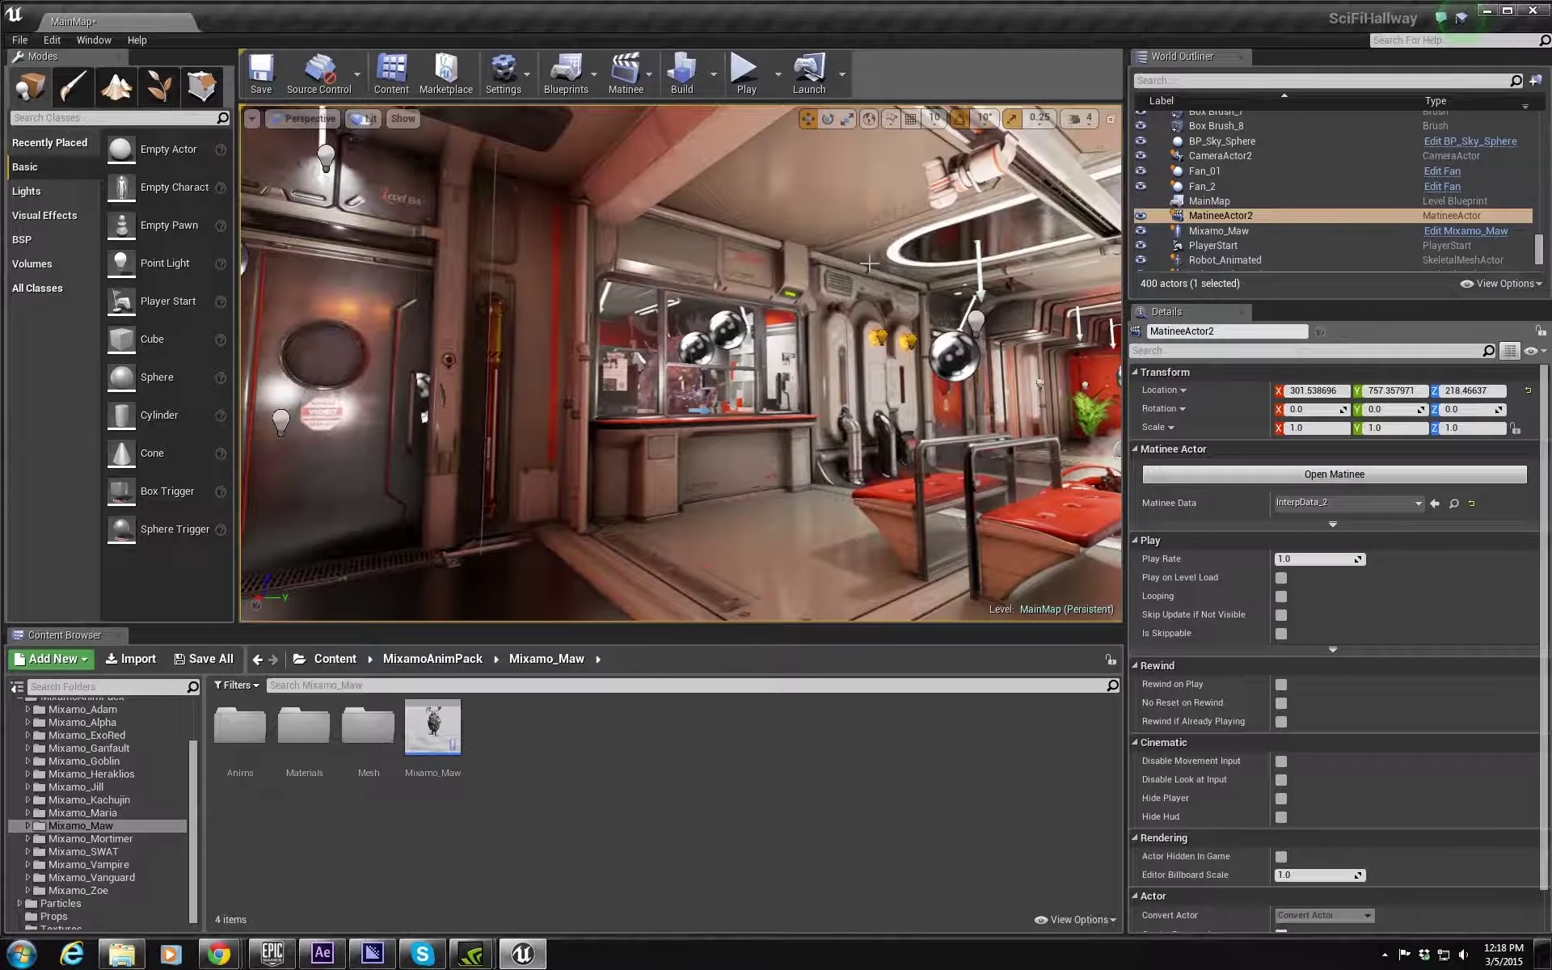
Step: Open MatineeActor2 in the Matinee editor and bring up its movie capture options
{"action": "left_click", "coordinate": [655, 79]}
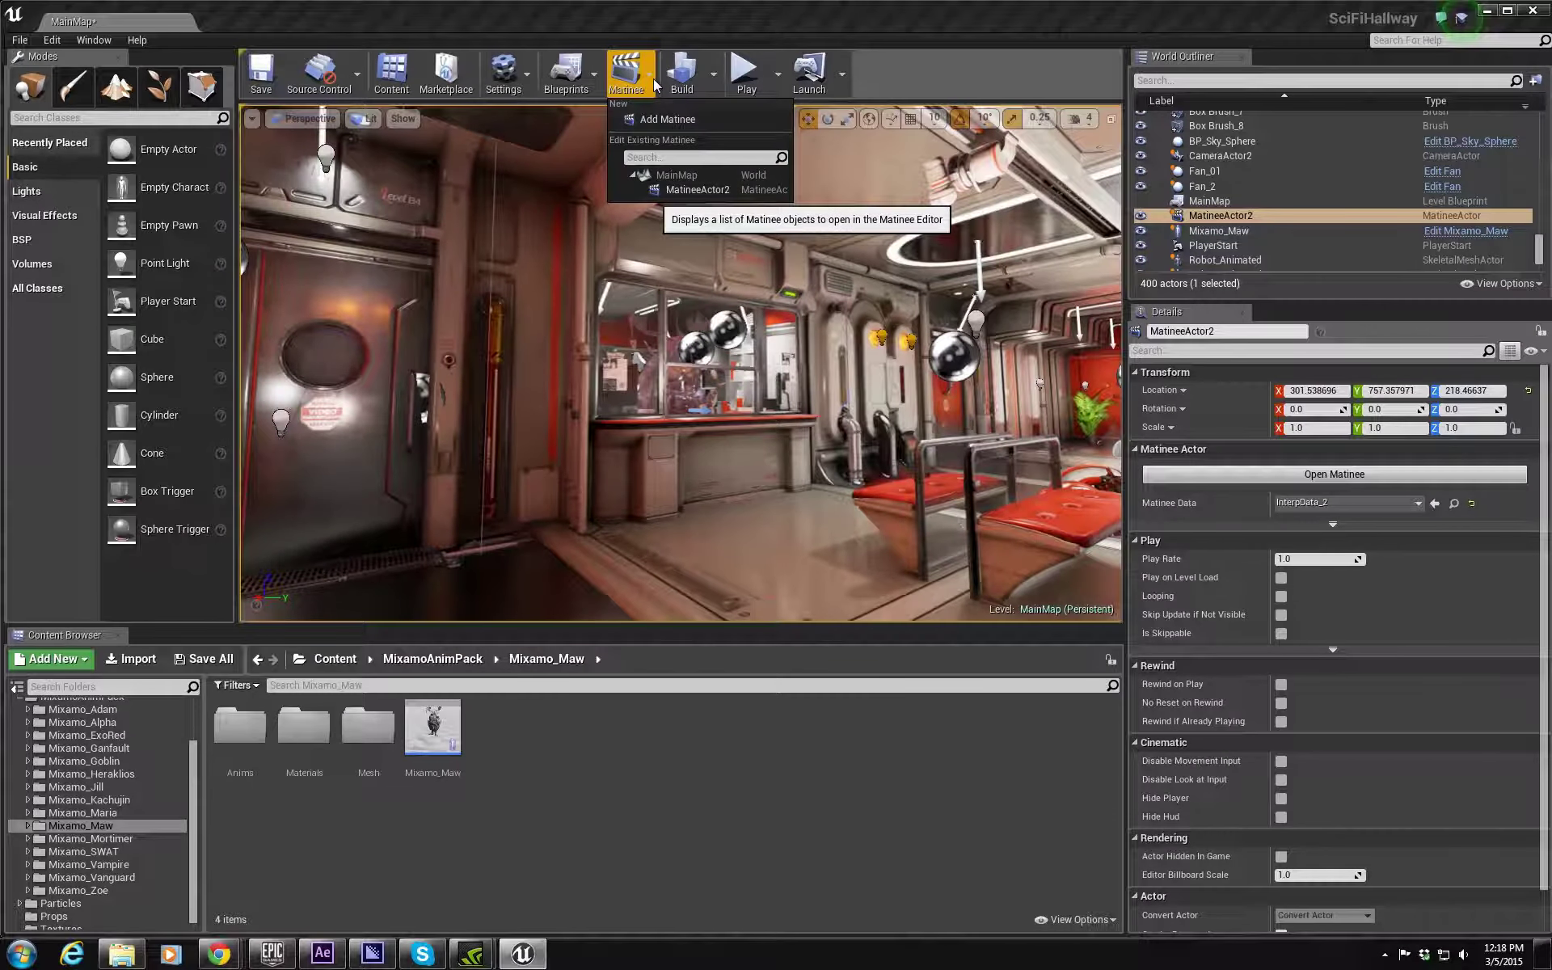
{"action": "left_click", "coordinate": [680, 190]}
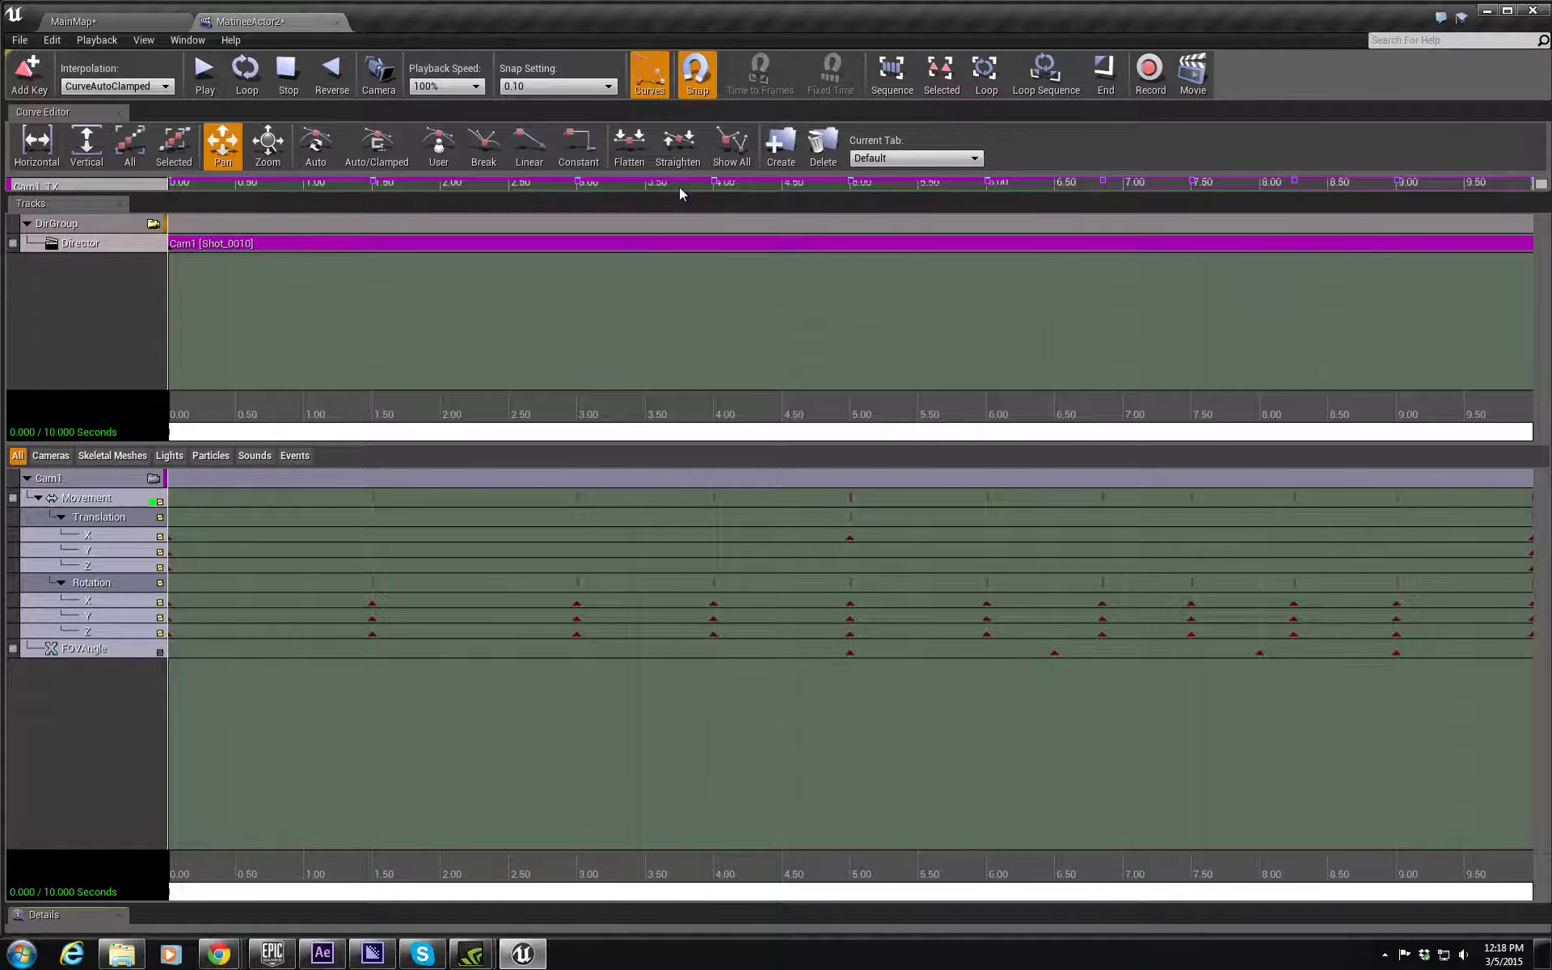
{"action": "left_click", "coordinate": [1193, 77]}
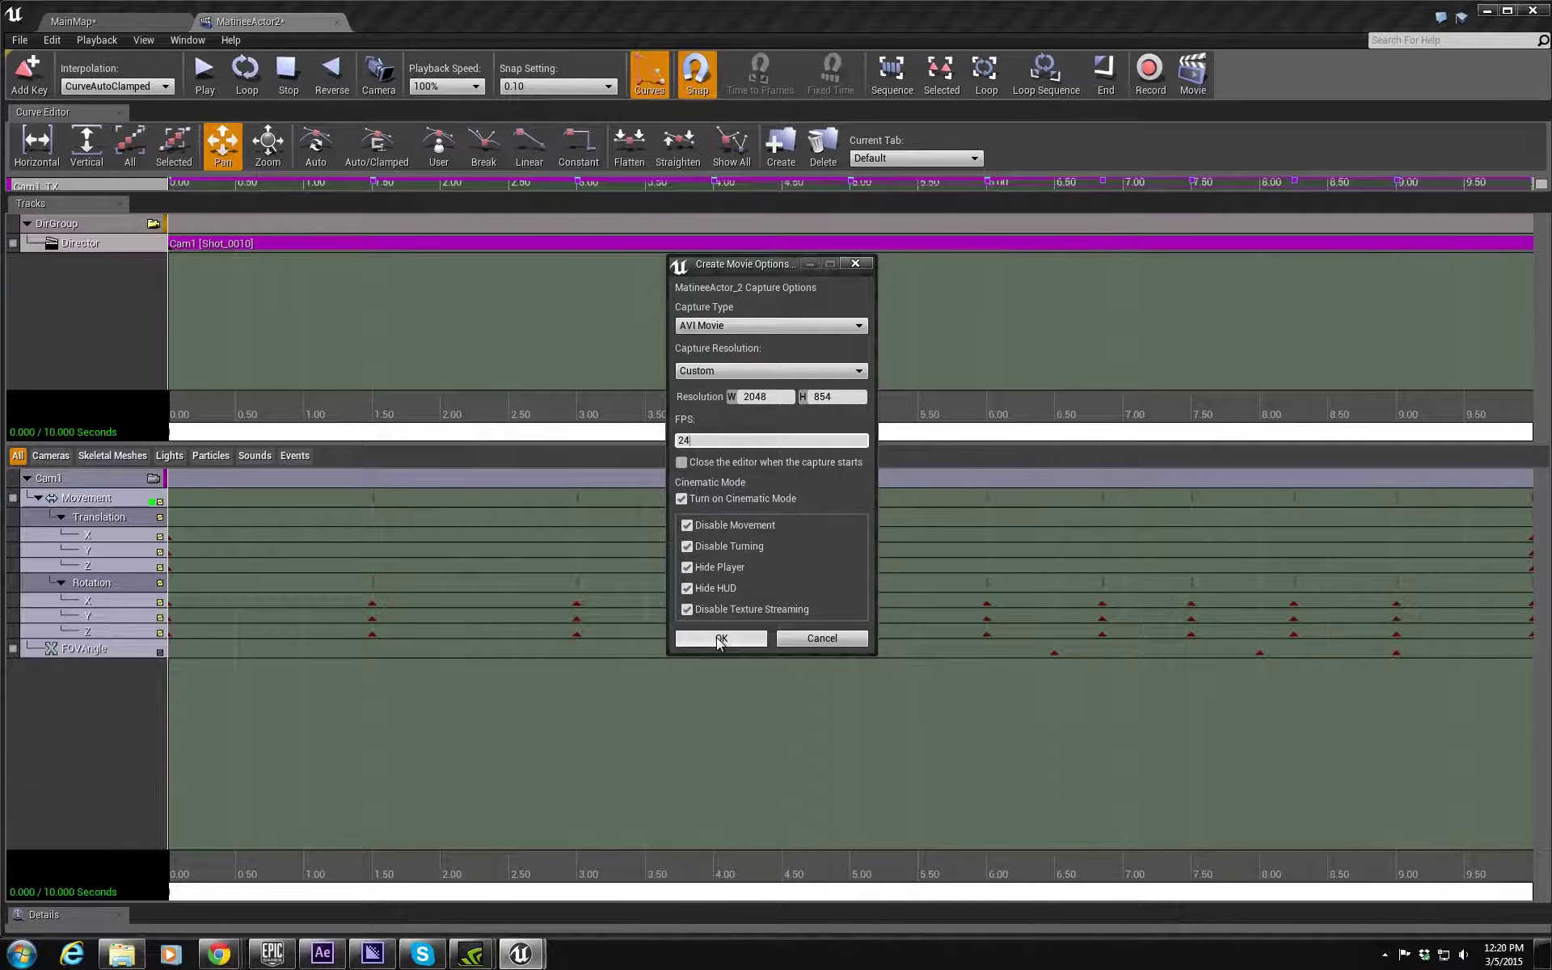
Step: Accept the AVI Movie, 2048×854, 24 FPS capture settings to begin rendering
{"action": "left_click", "coordinate": [716, 636]}
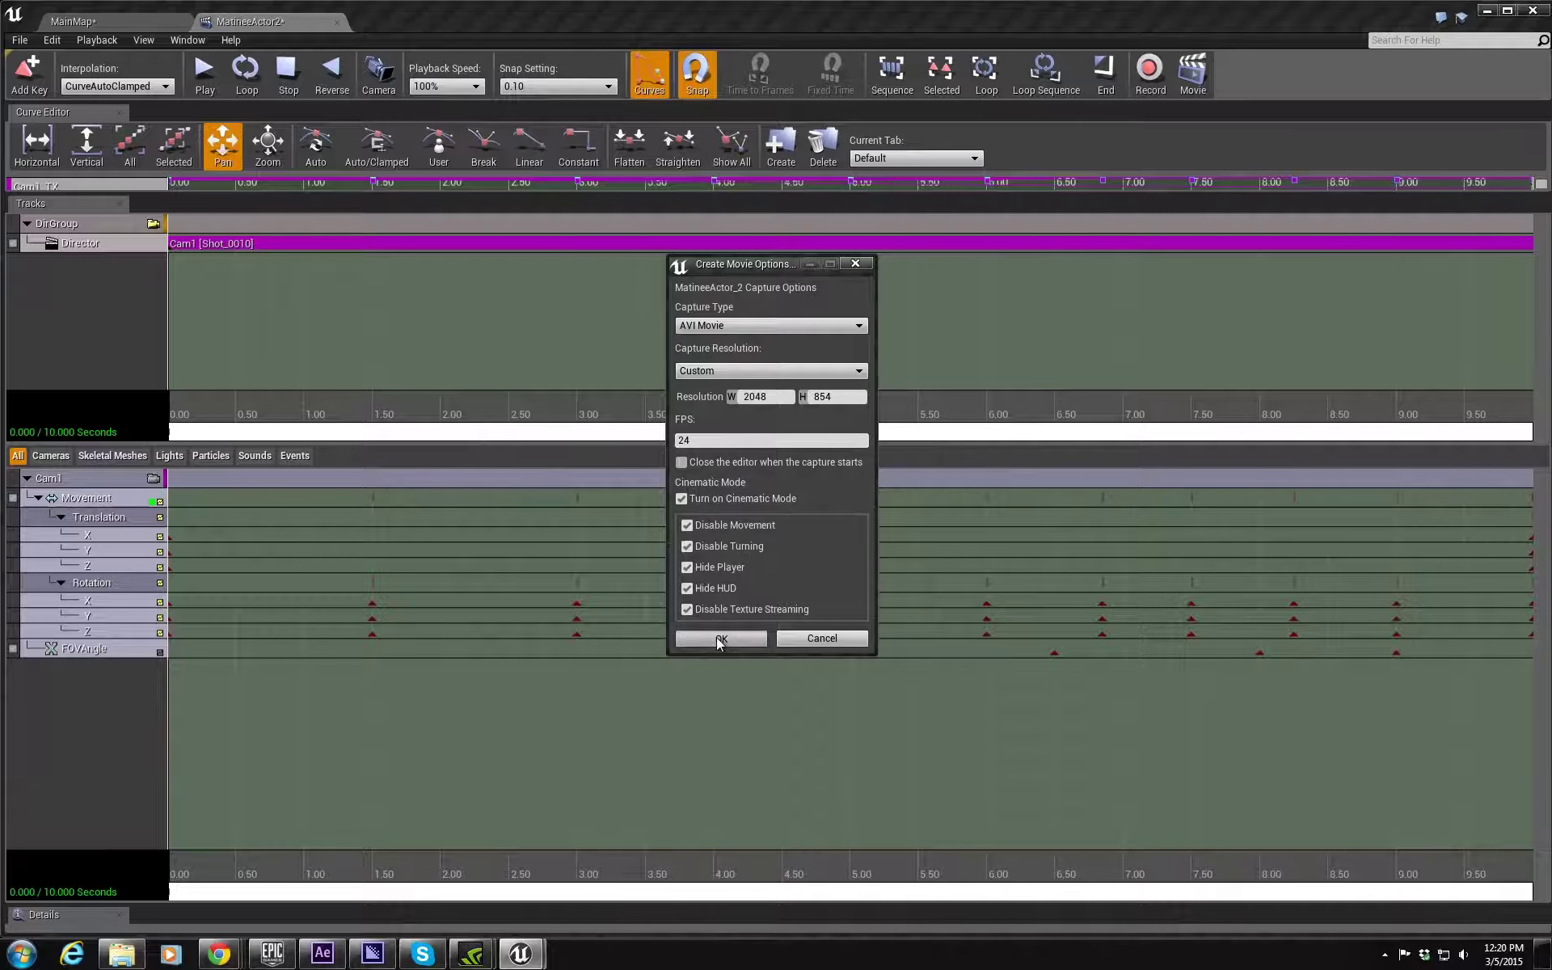